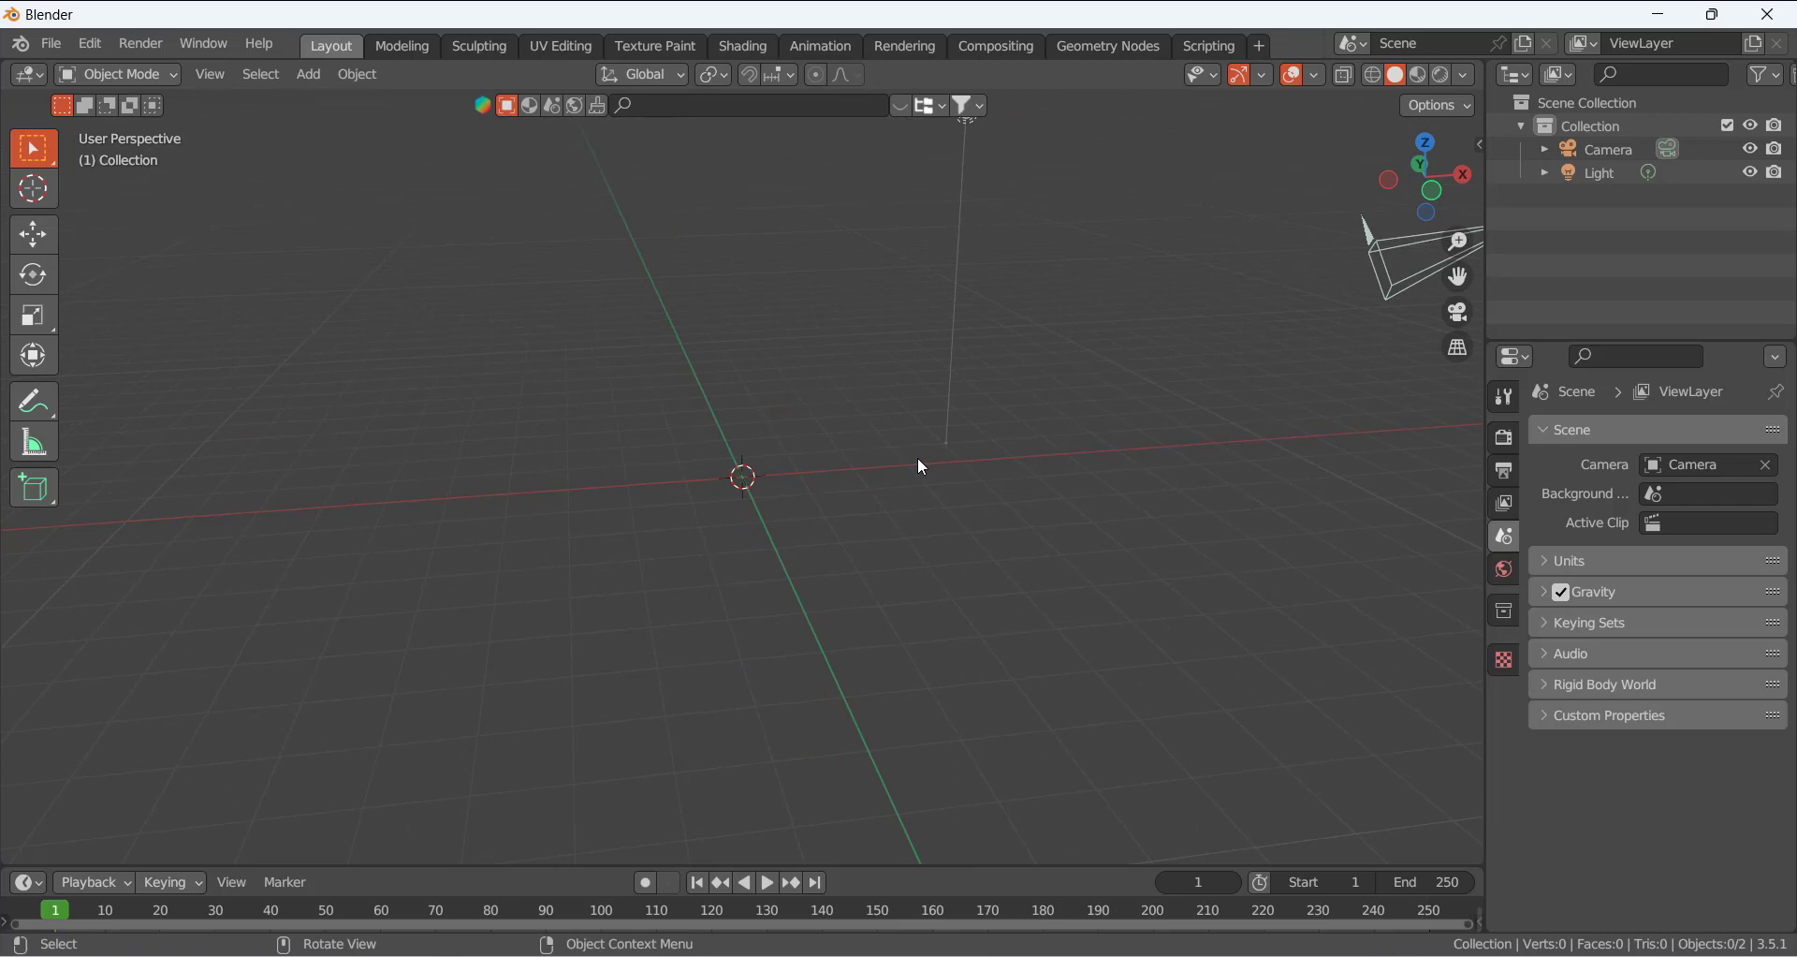
Add a cylinder mesh at the origin with 10 vertices
key(shift+a)
mouse_move(921, 460)
click(1018, 576)
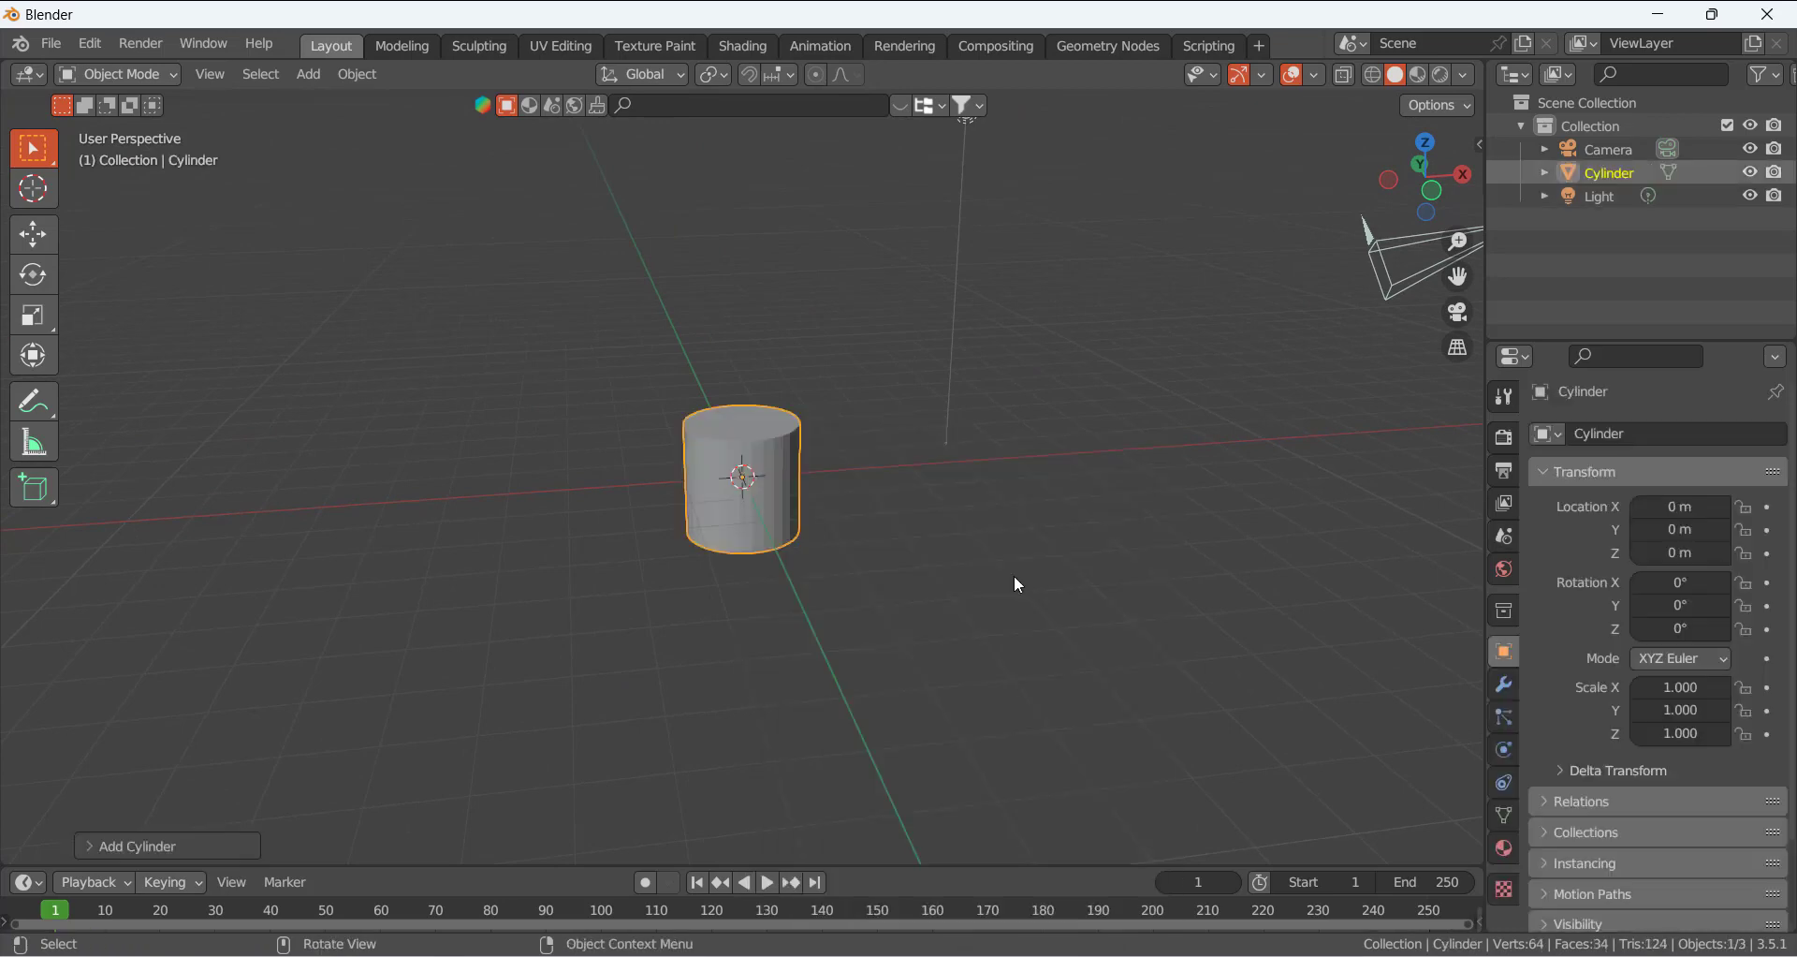
click(132, 855)
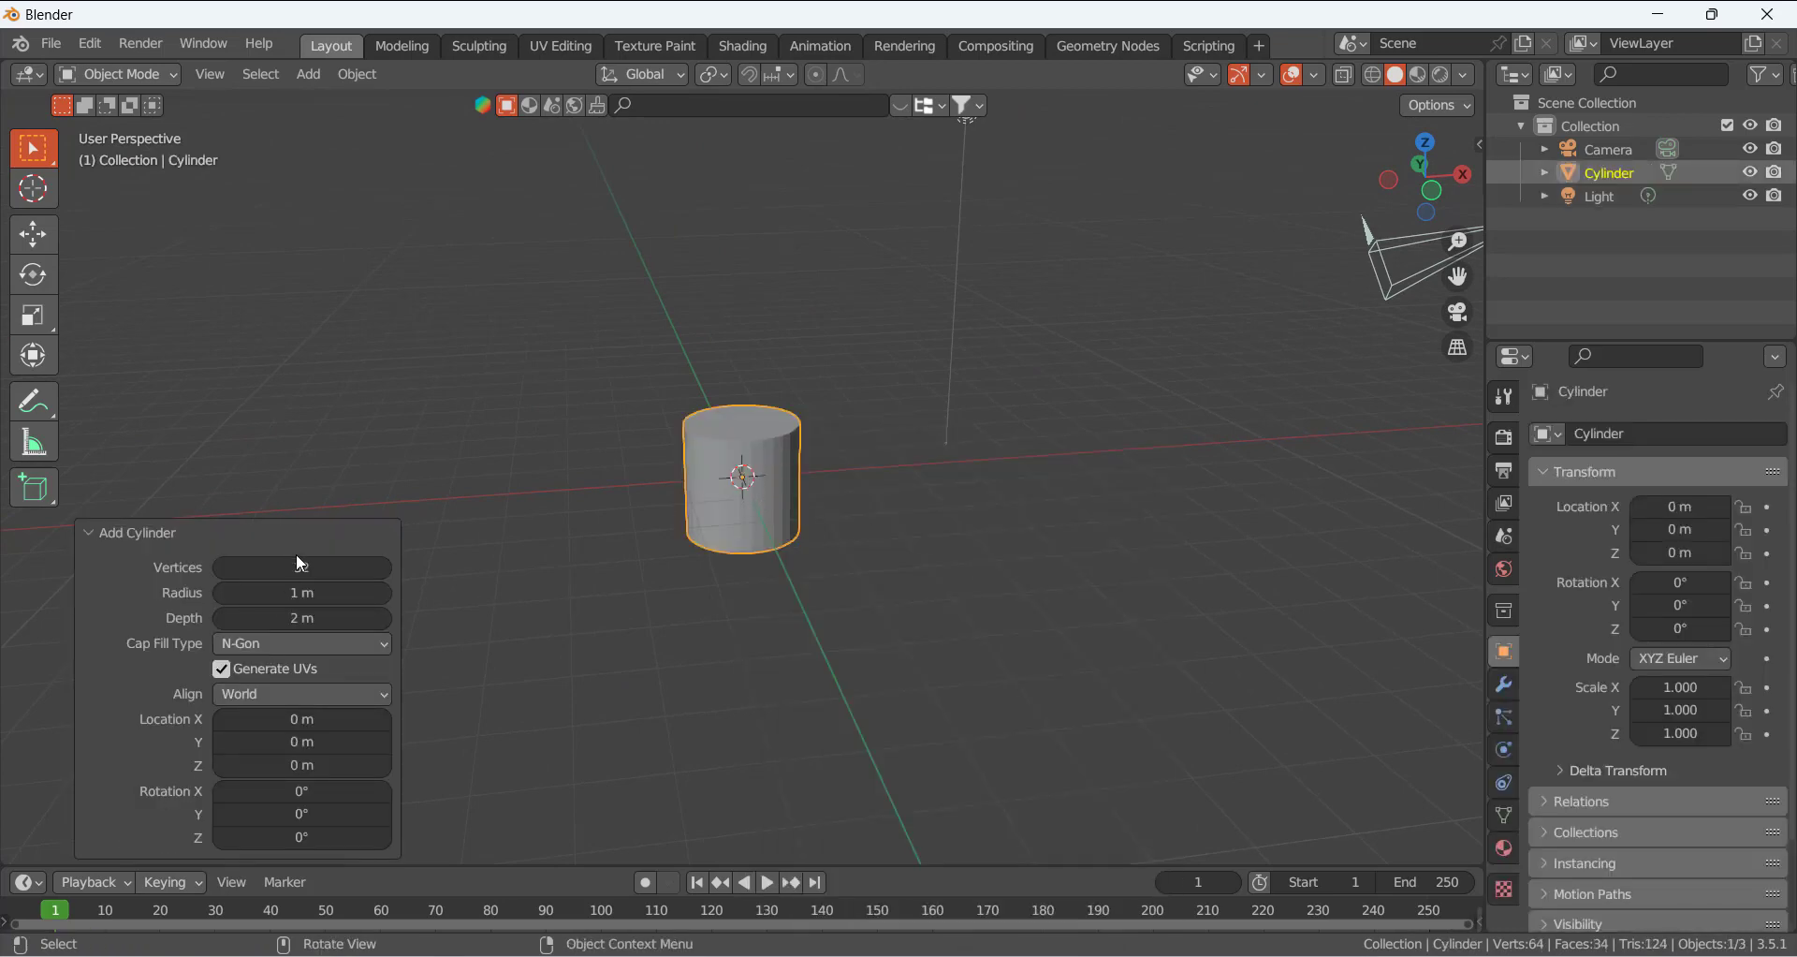
click(350, 560)
text(10)
key(Return)
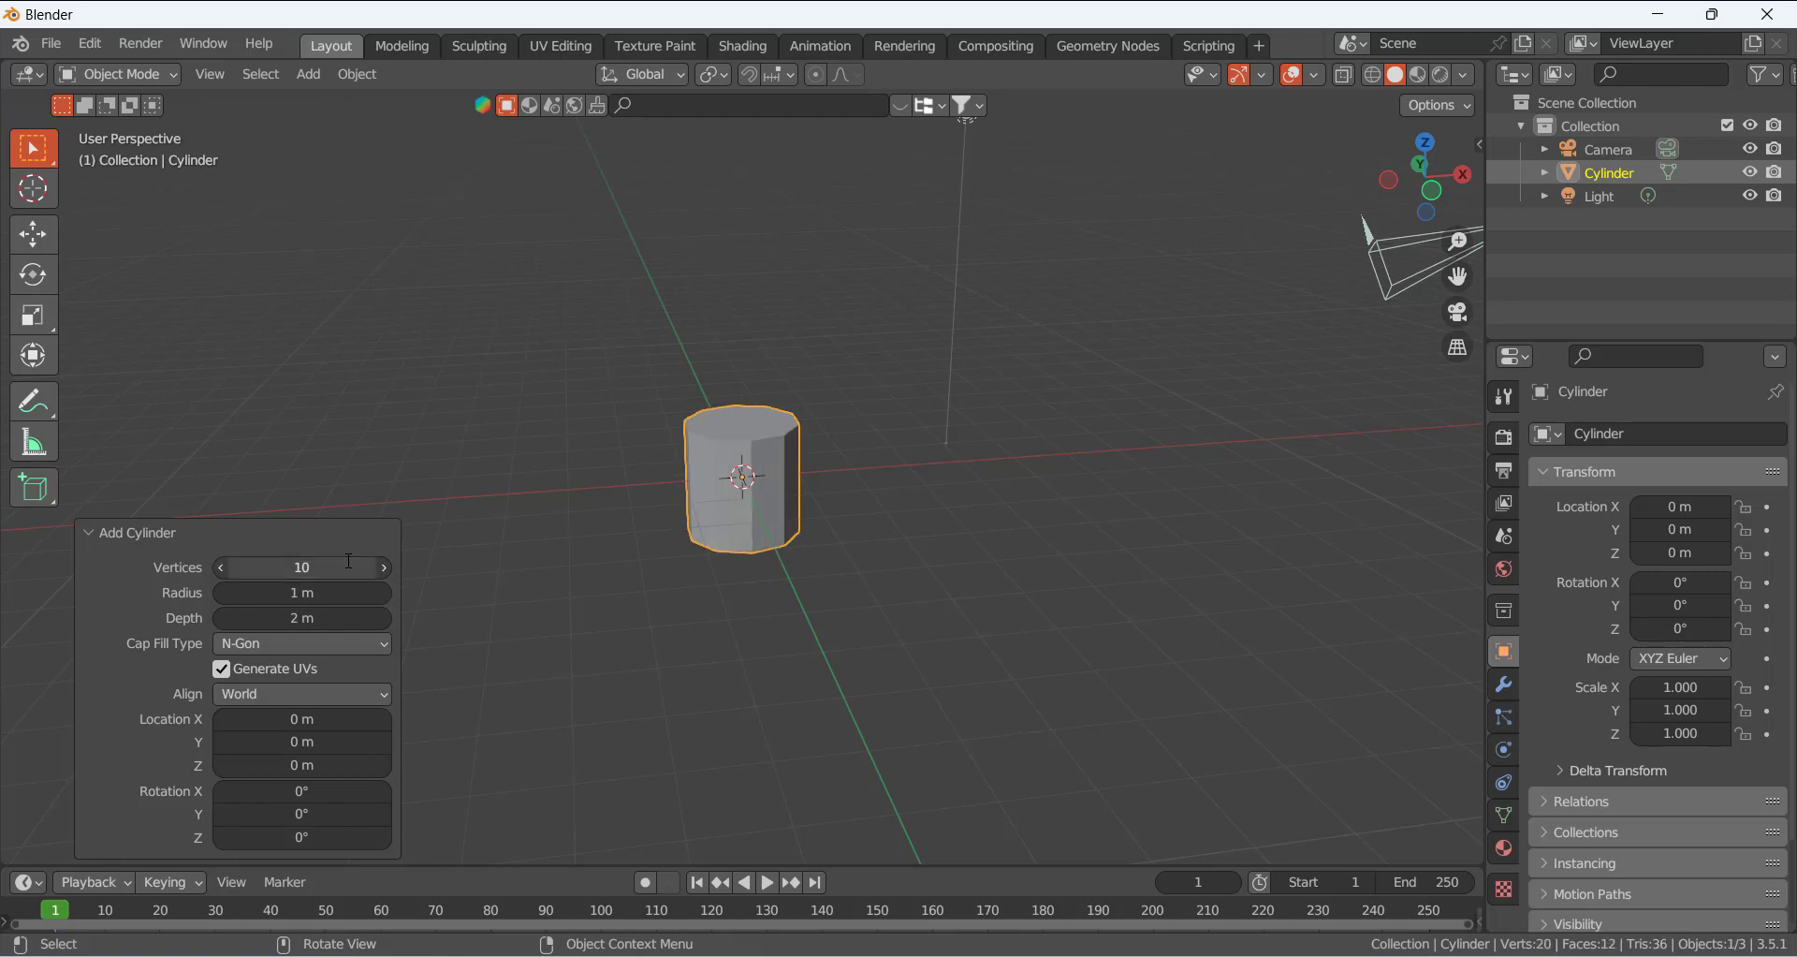
In Edit Mode, move the whole cylinder mesh up about 1.05 m along Z in front view, then deselect it
key(Tab)
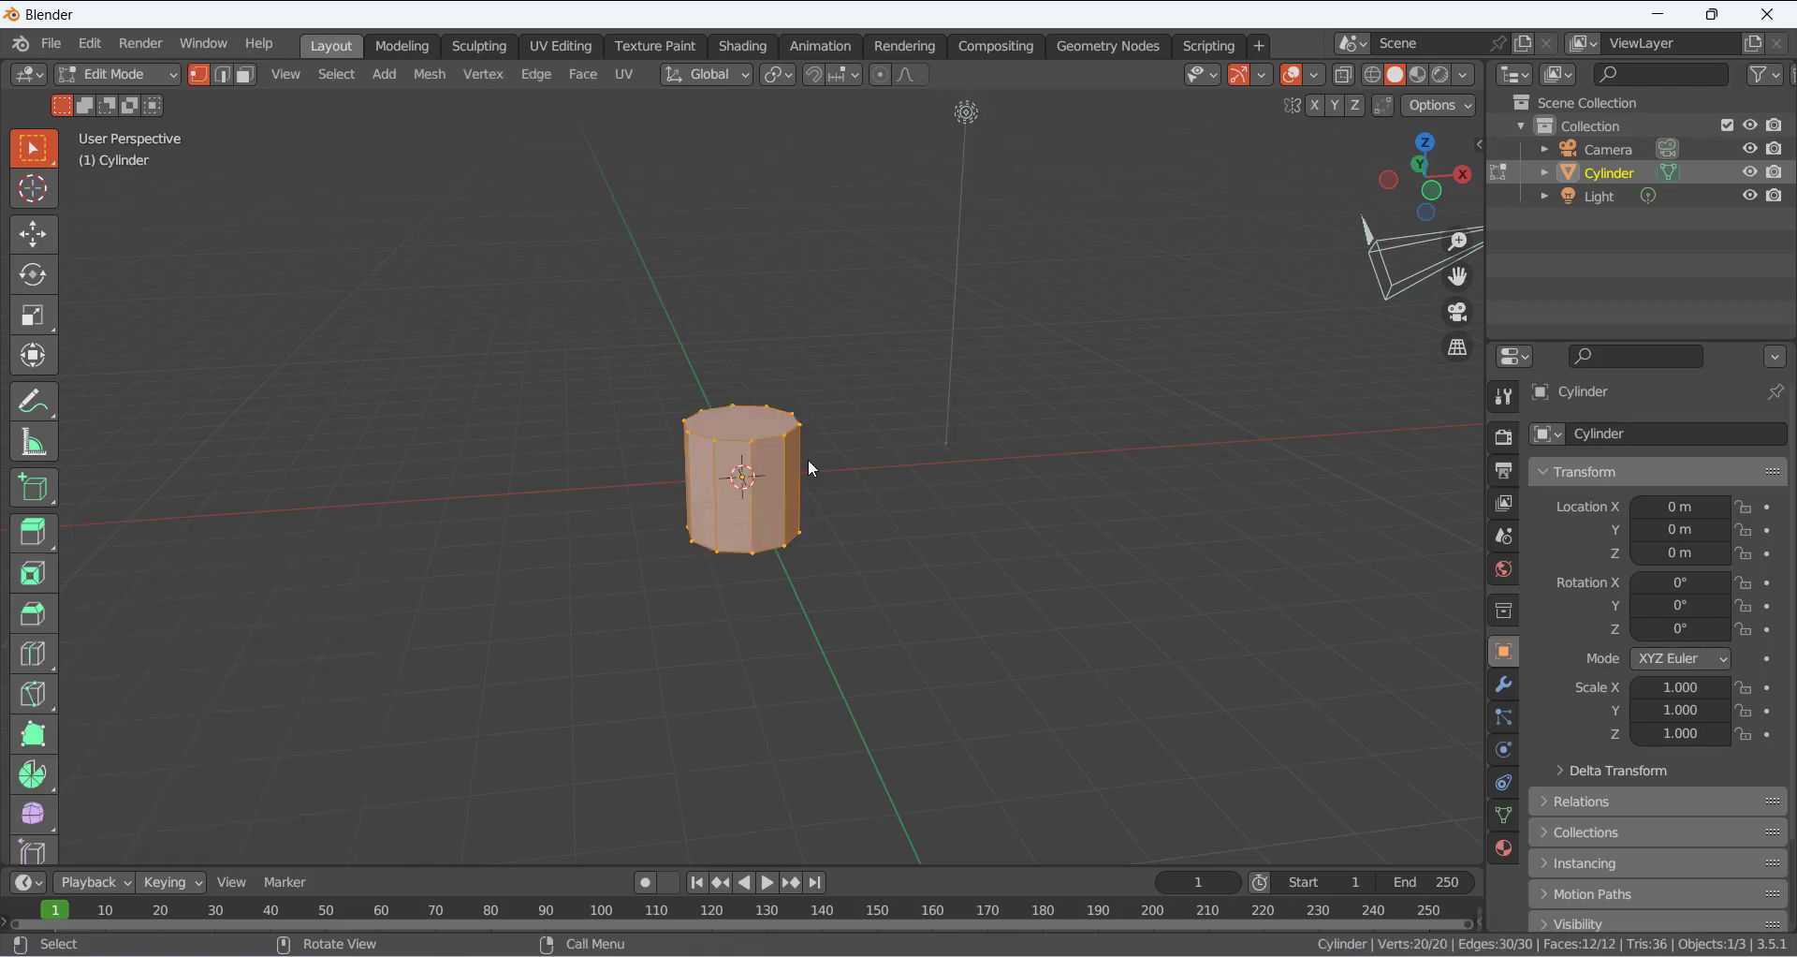
middle_drag(809, 460, 794, 464)
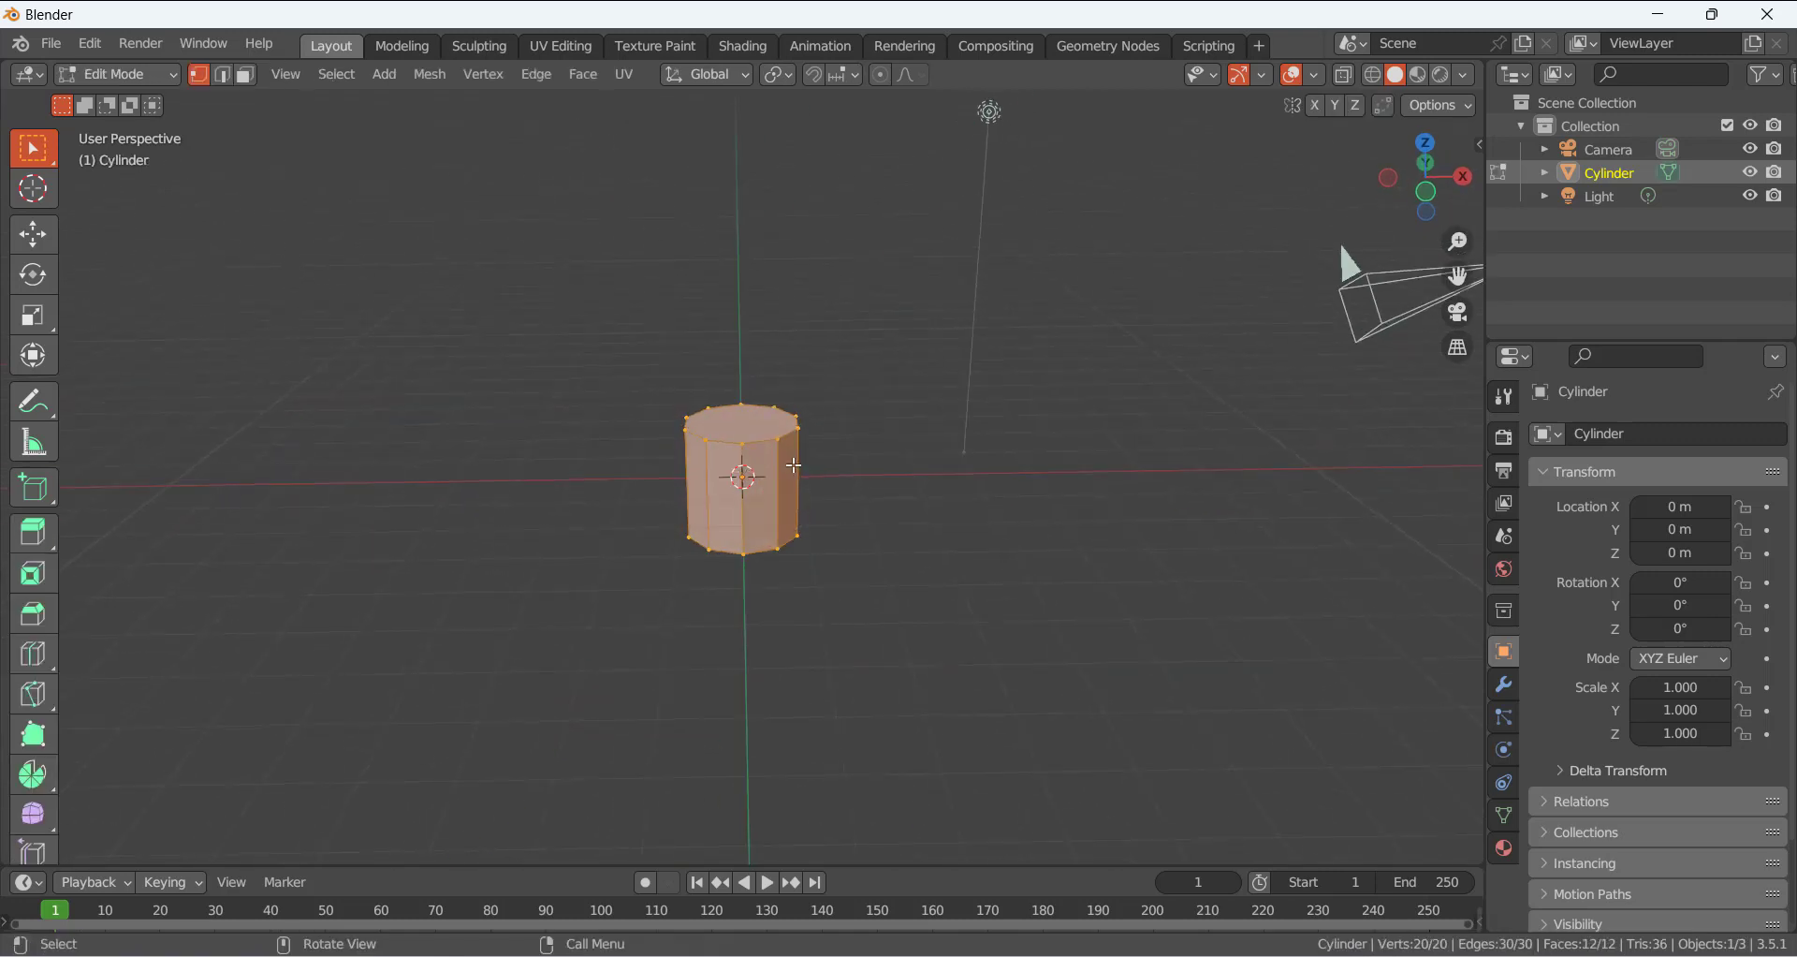
key(KP_1)
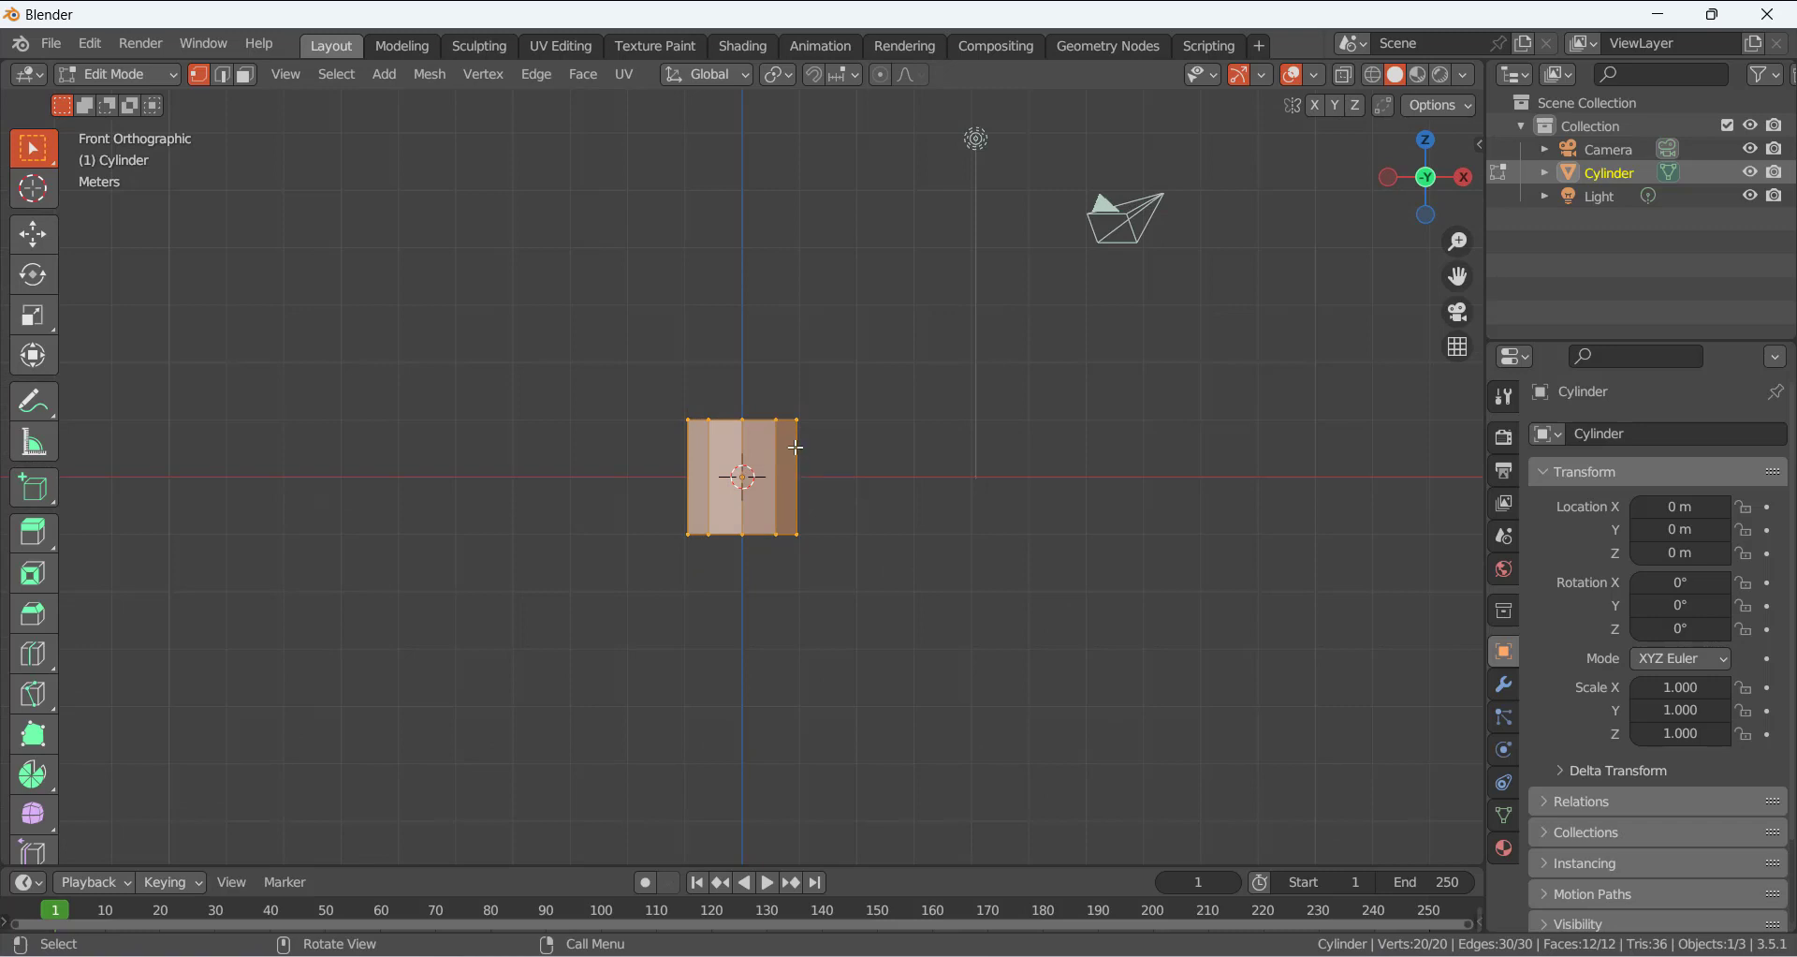
click(33, 234)
drag(746, 386, 734, 321)
scroll(728, 488, up, 3)
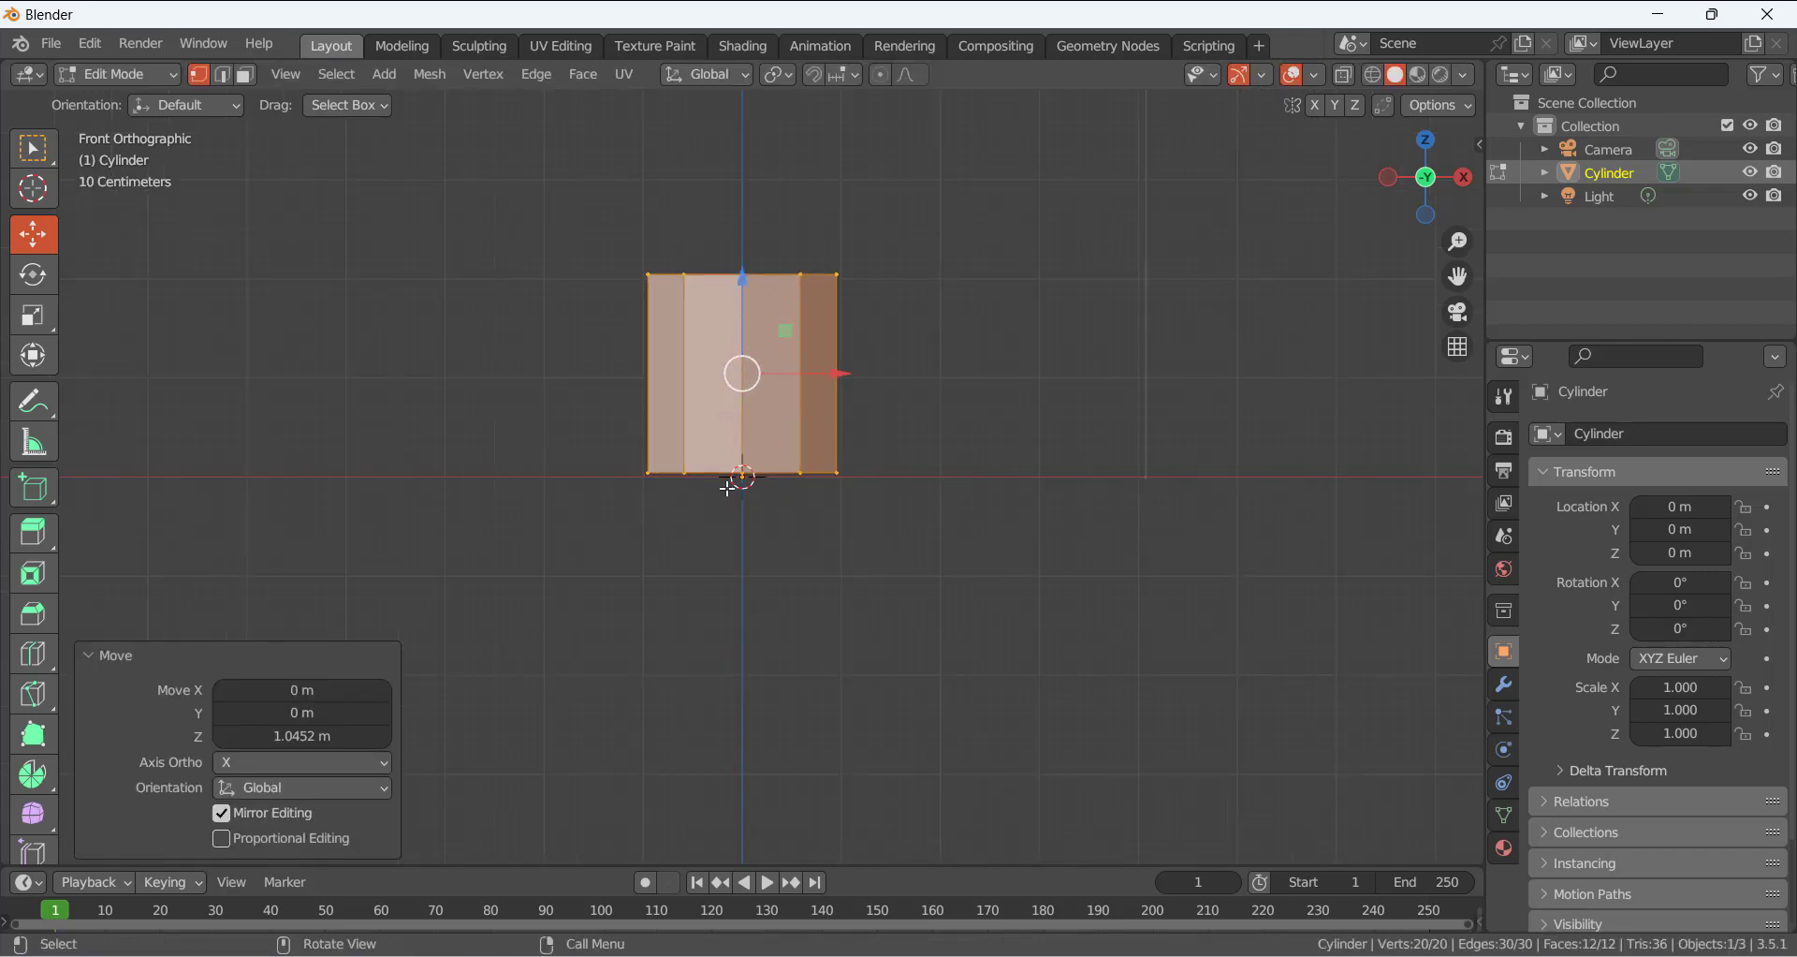
click(914, 372)
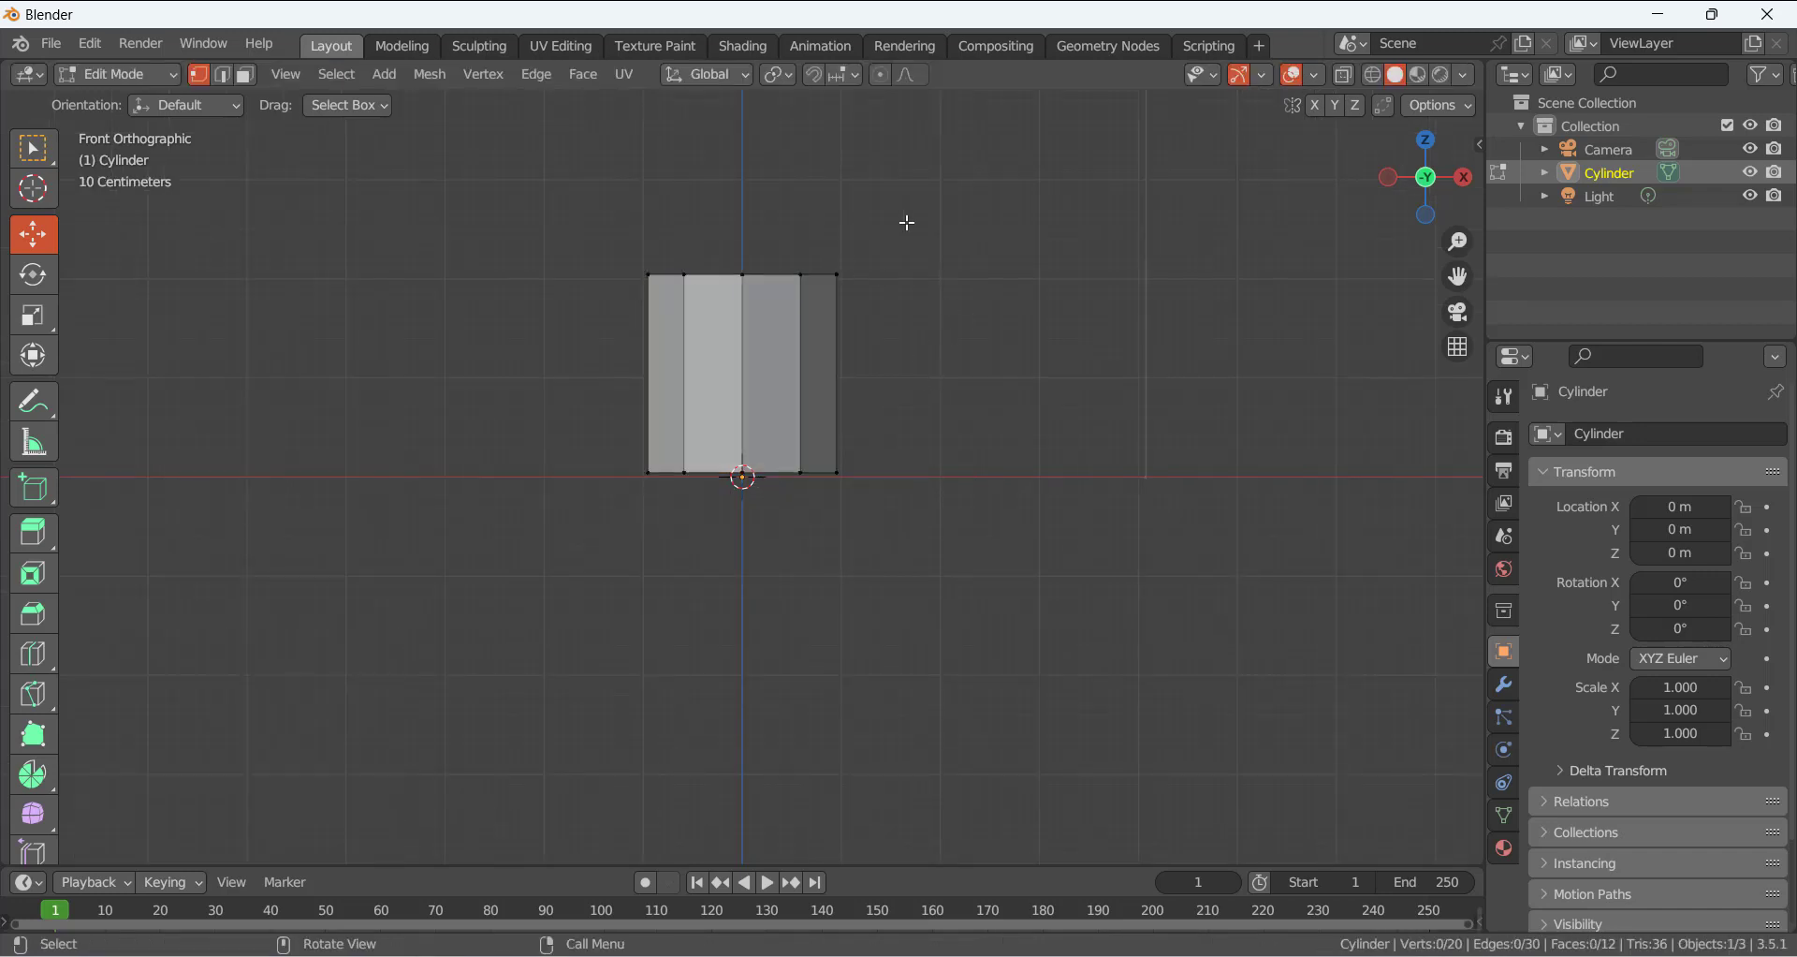
Turn on X-ray and scale down all the cylinder's top vertices to taper the shape upward
click(1343, 75)
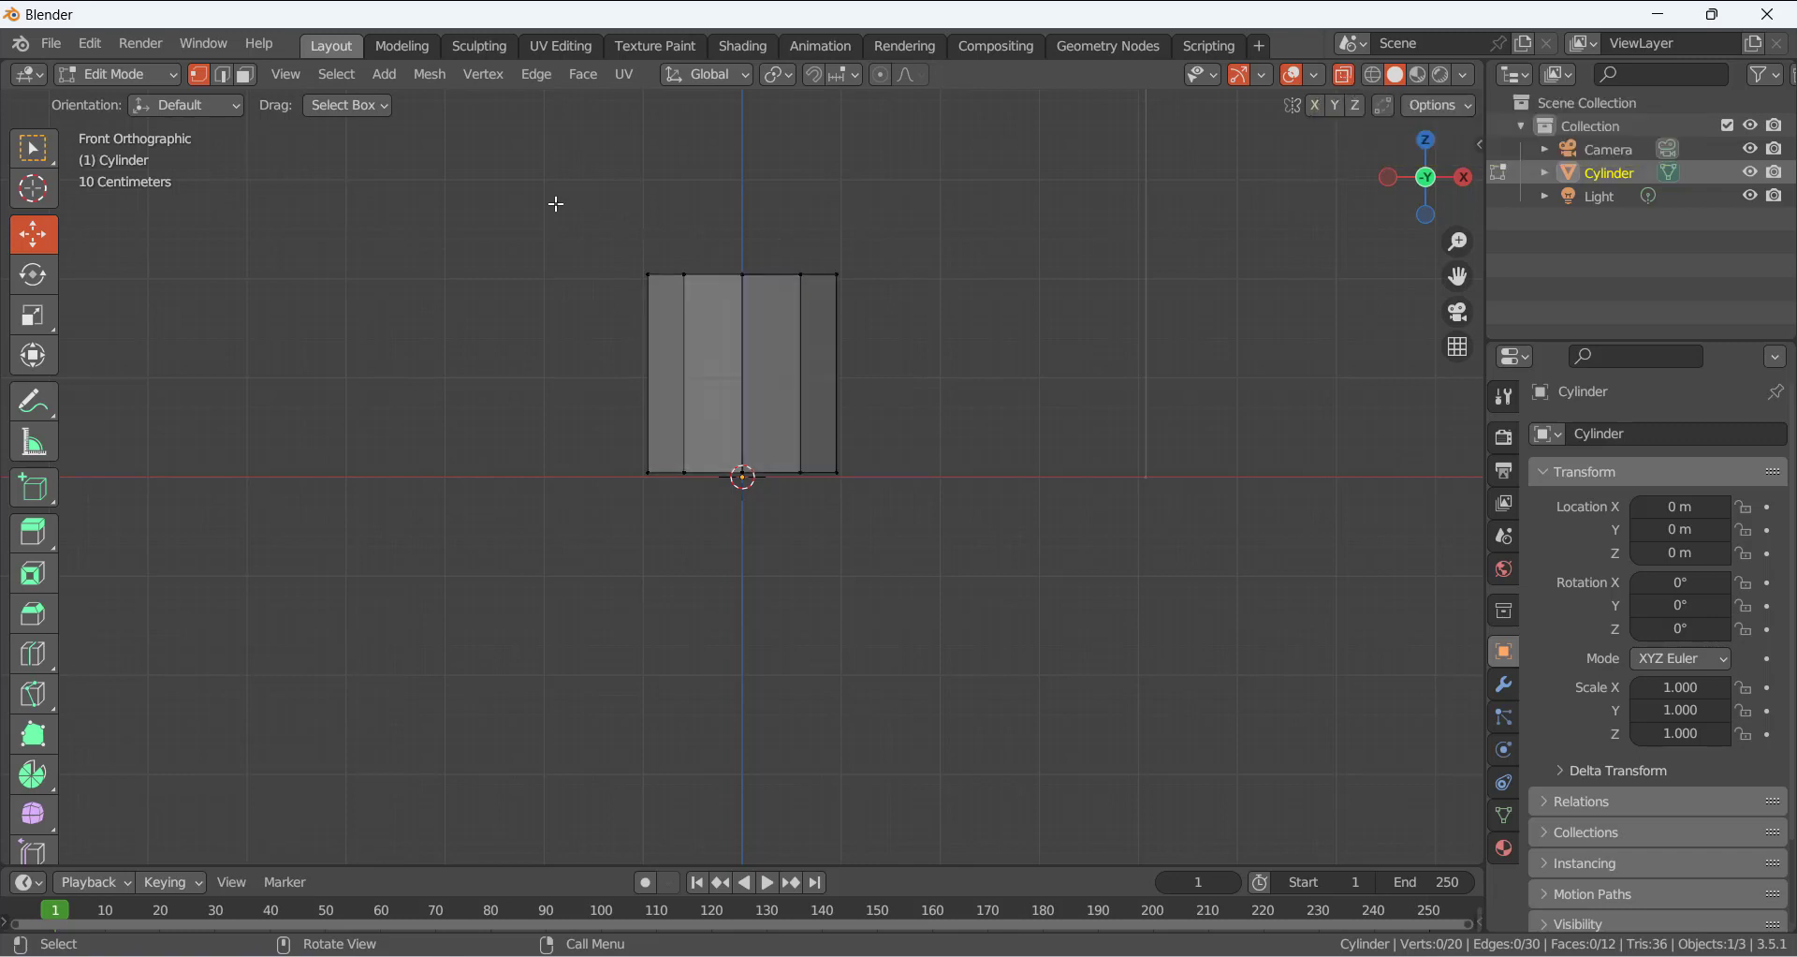
drag(556, 205, 1043, 314)
key(s)
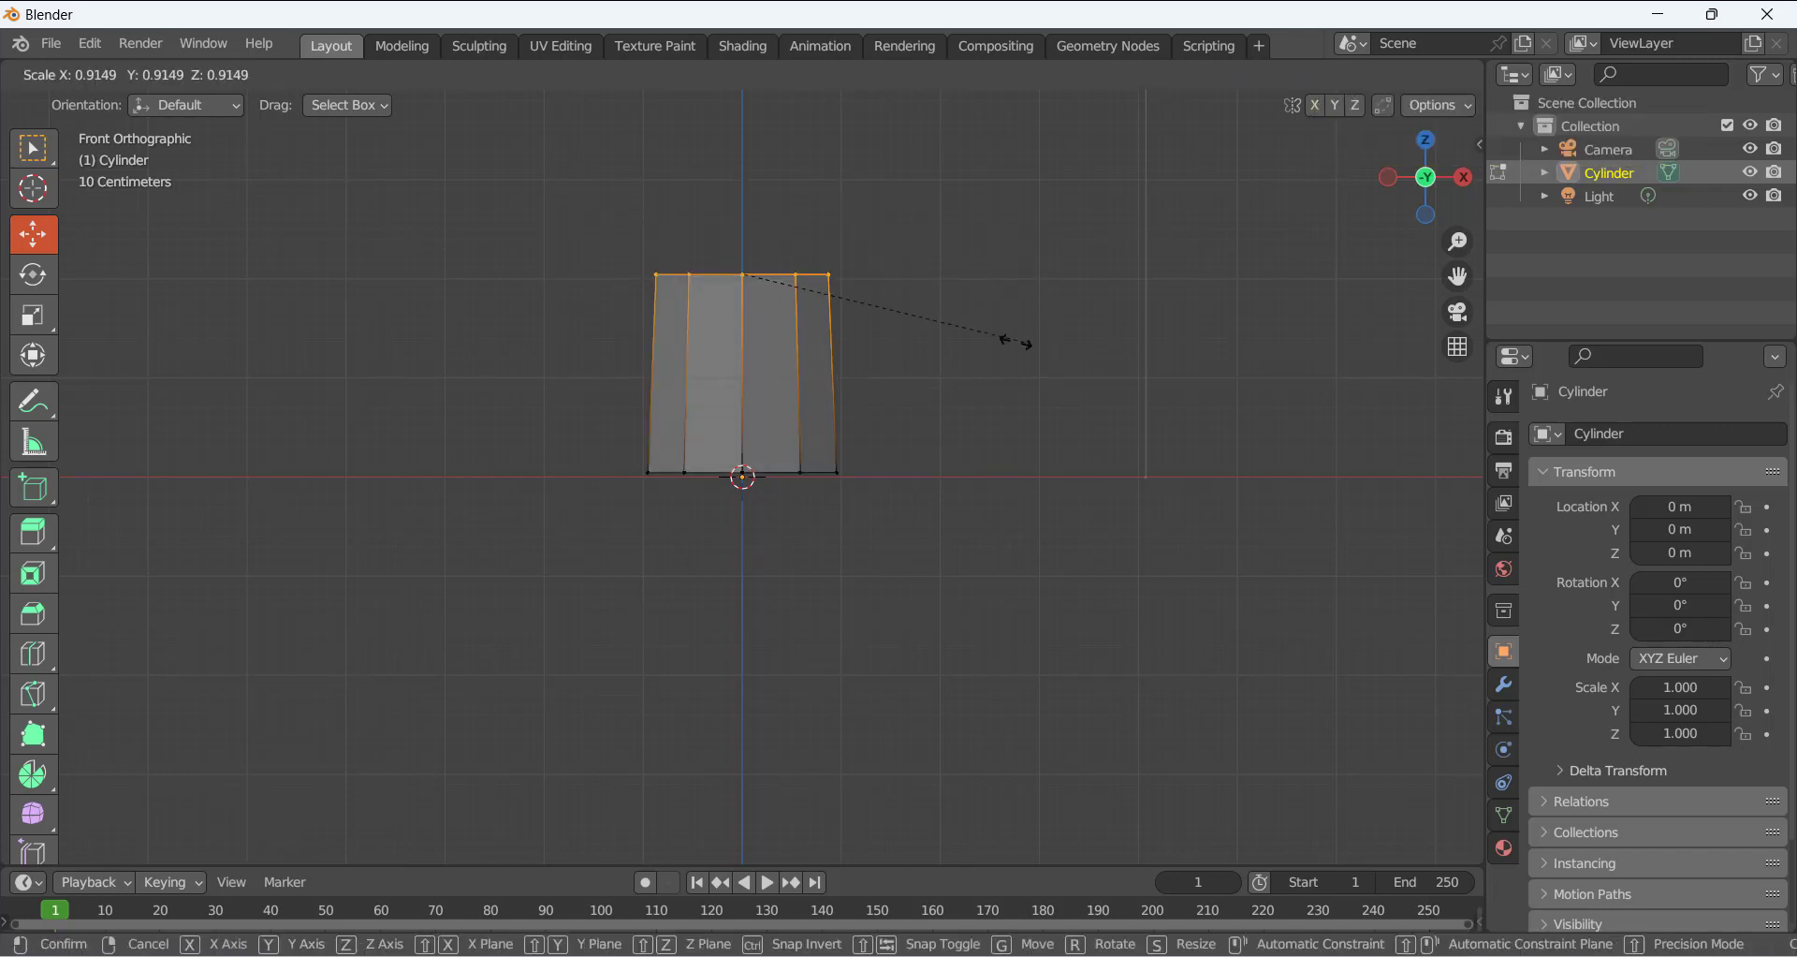
click(899, 322)
Lower the top ring of vertices about 1.15 m along Z, scale it up by about 1.106, and deselect it
drag(741, 195, 739, 311)
scroll(733, 386, up, 3)
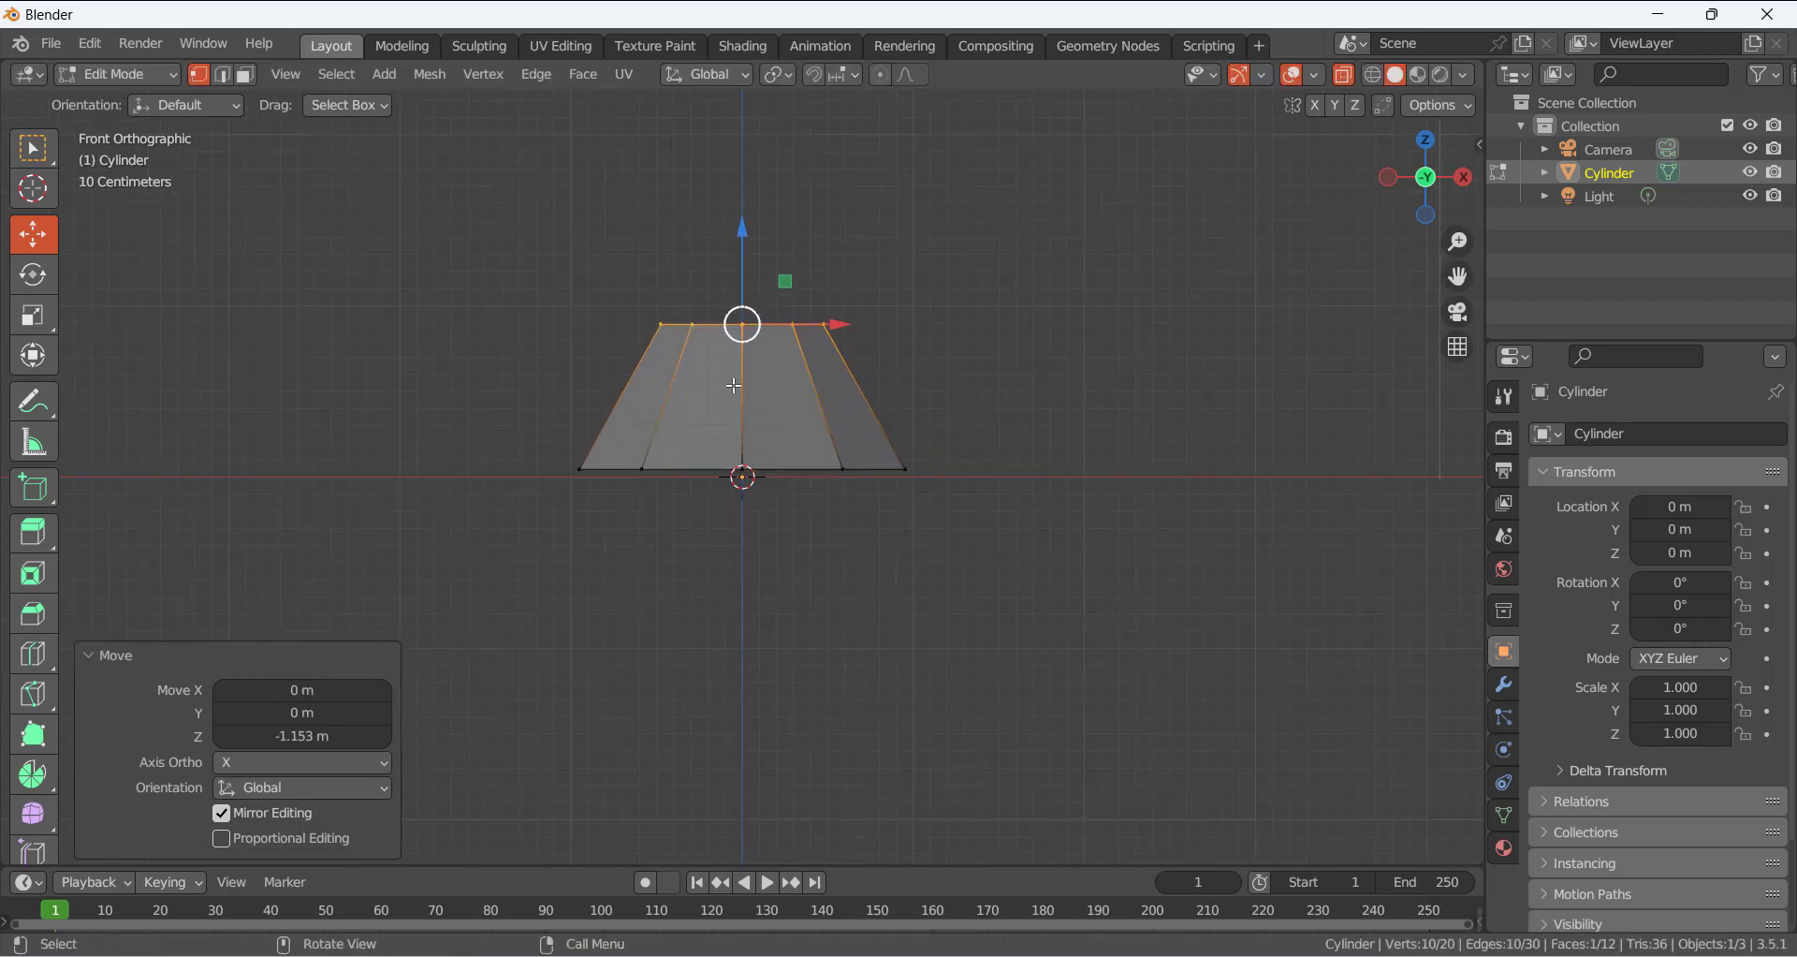
key(s)
click(956, 362)
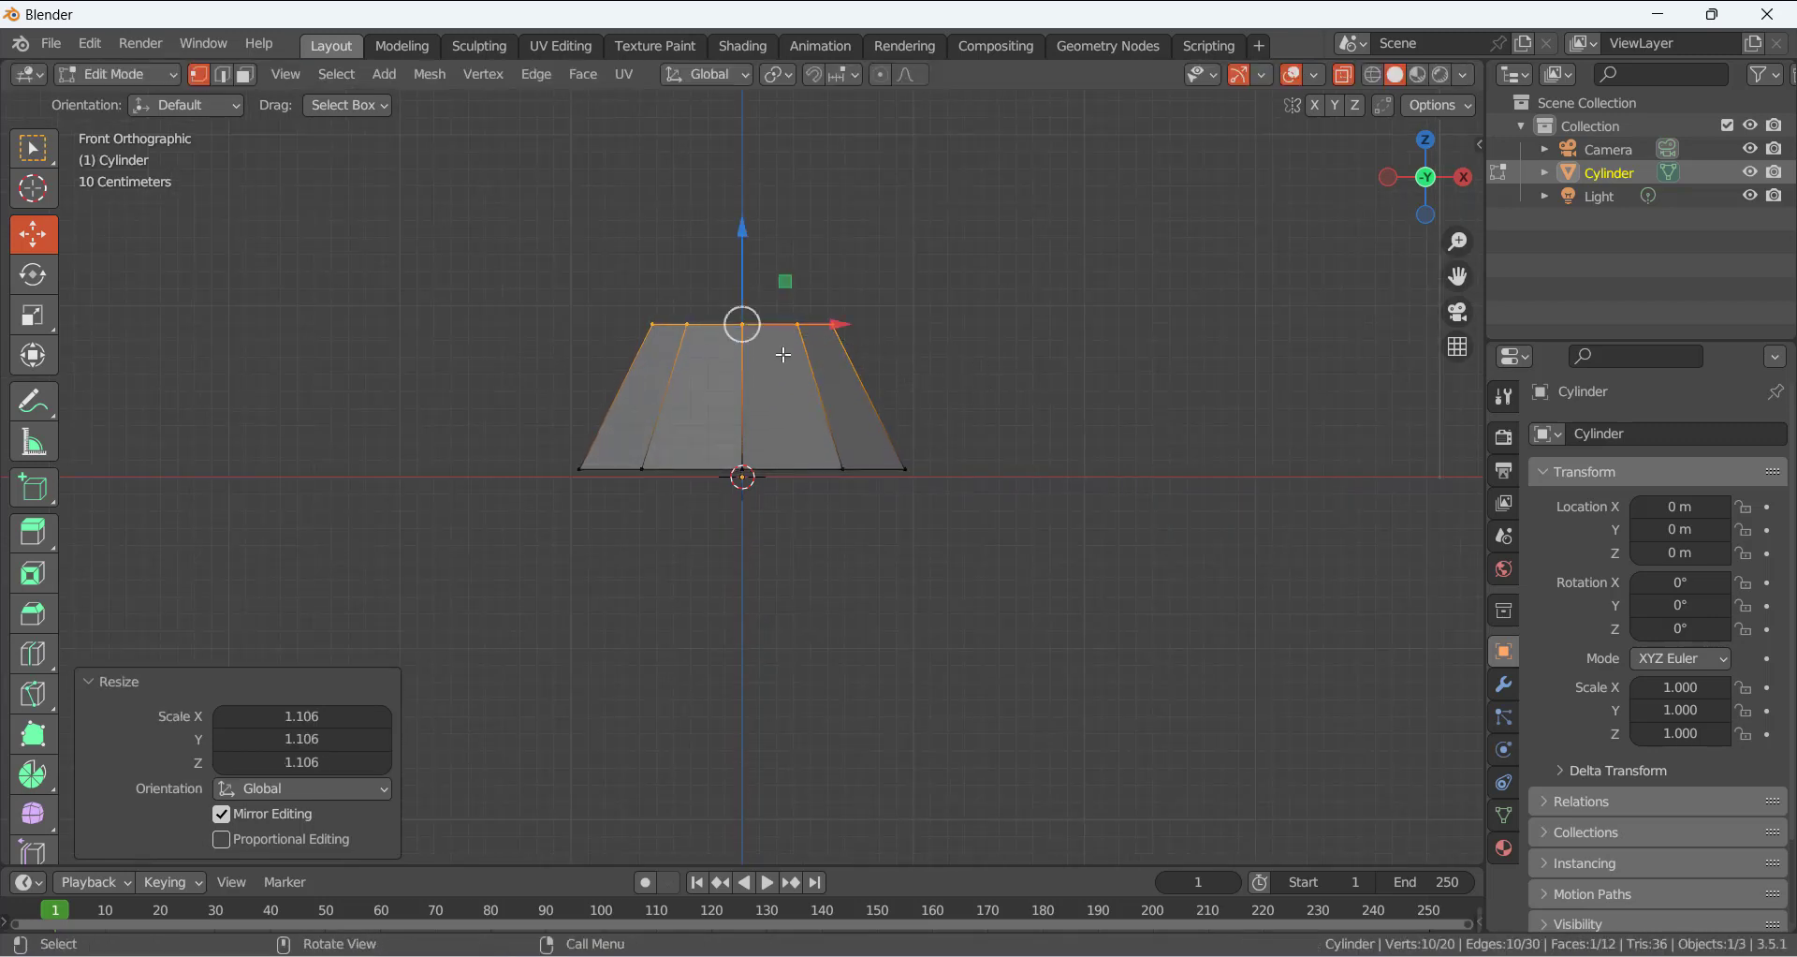
scroll(843, 384, down, 4)
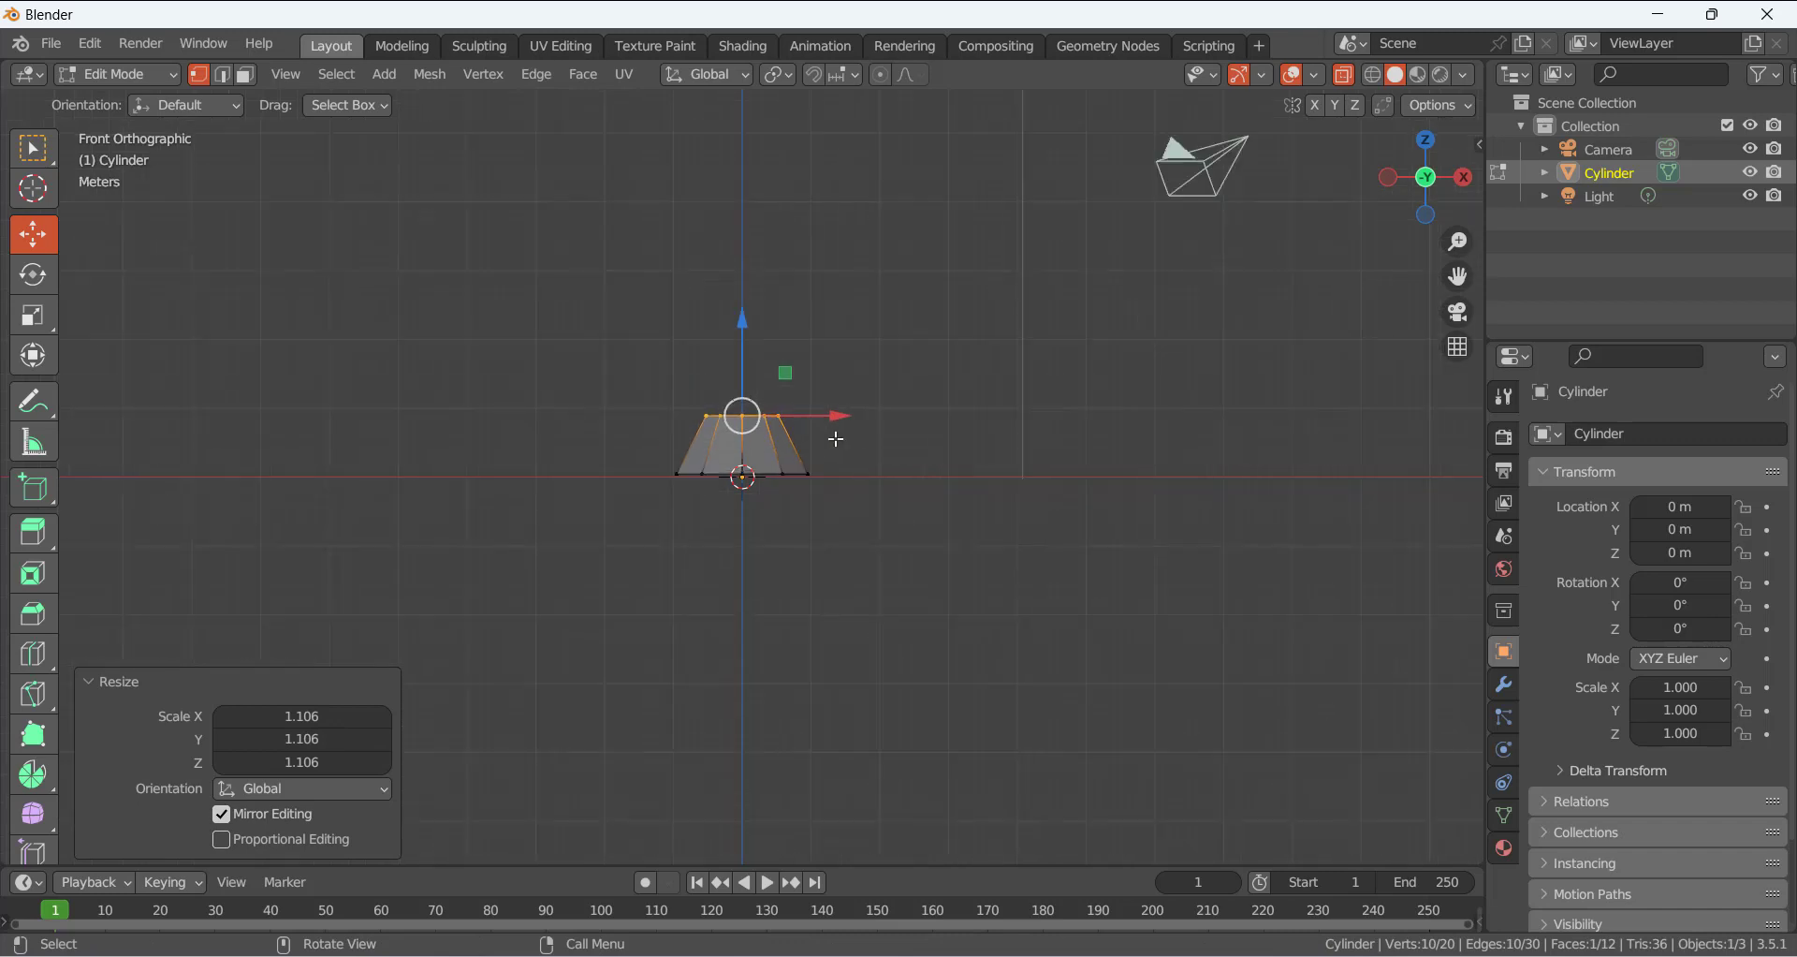
middle_drag(838, 407, 760, 459)
scroll(782, 398, up, 3)
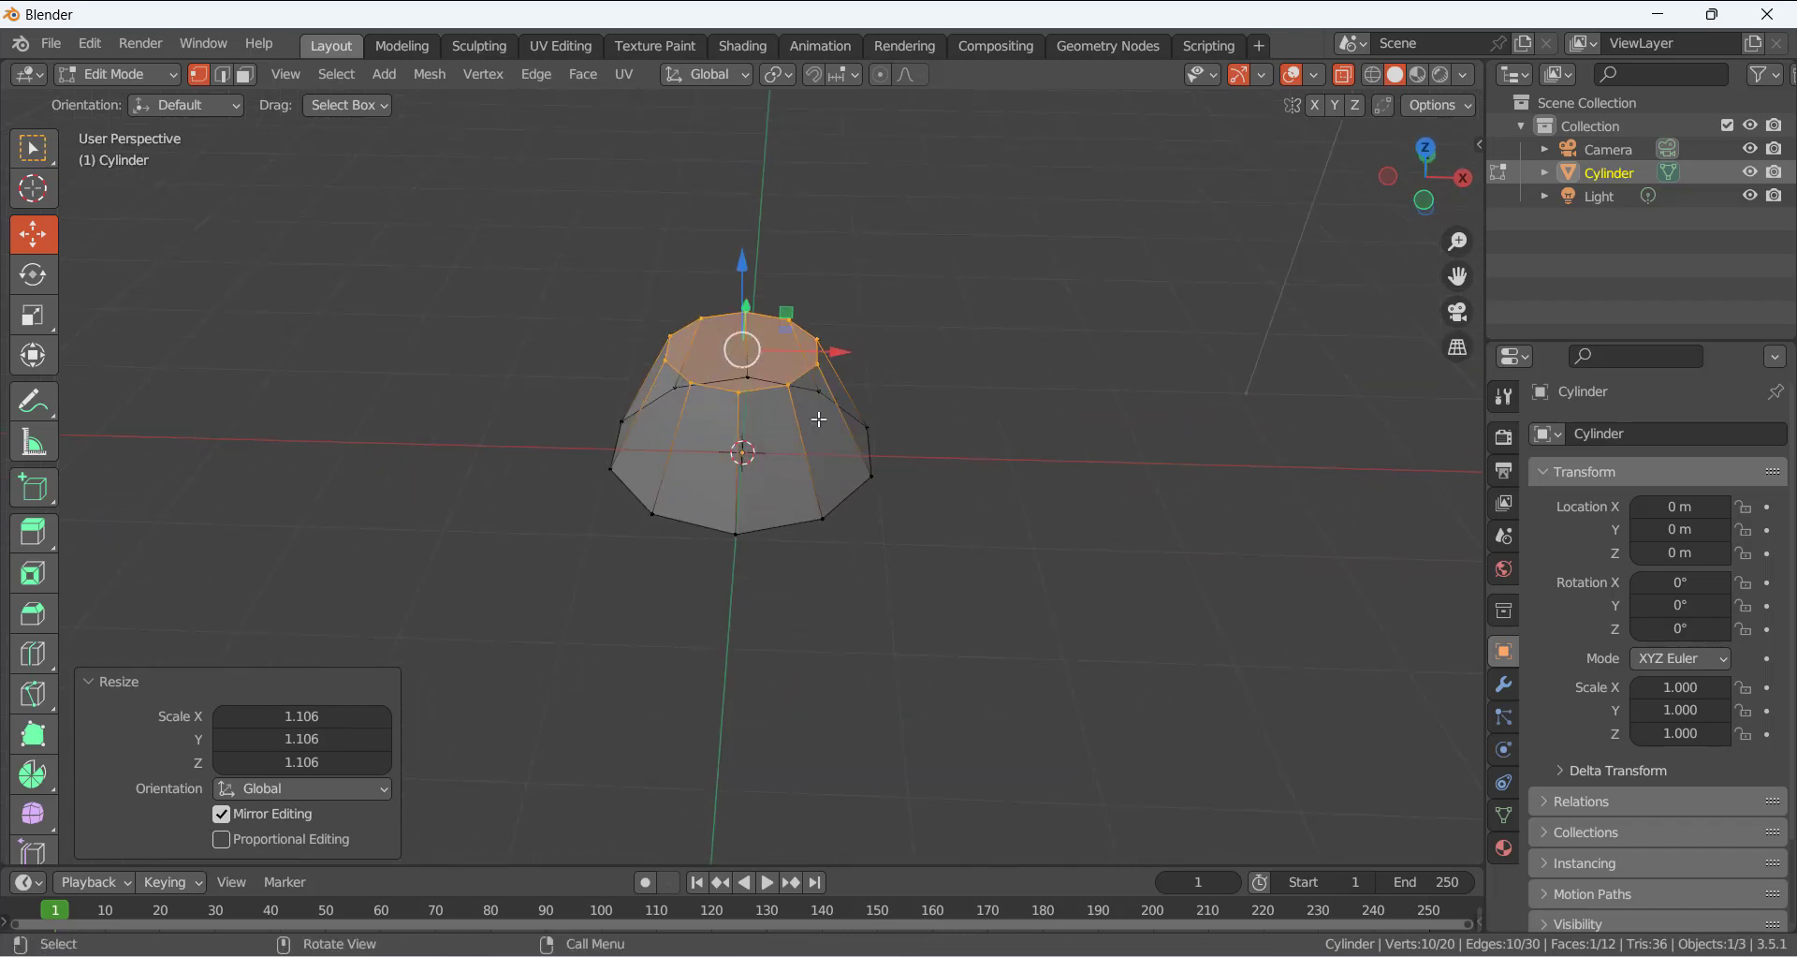
click(985, 427)
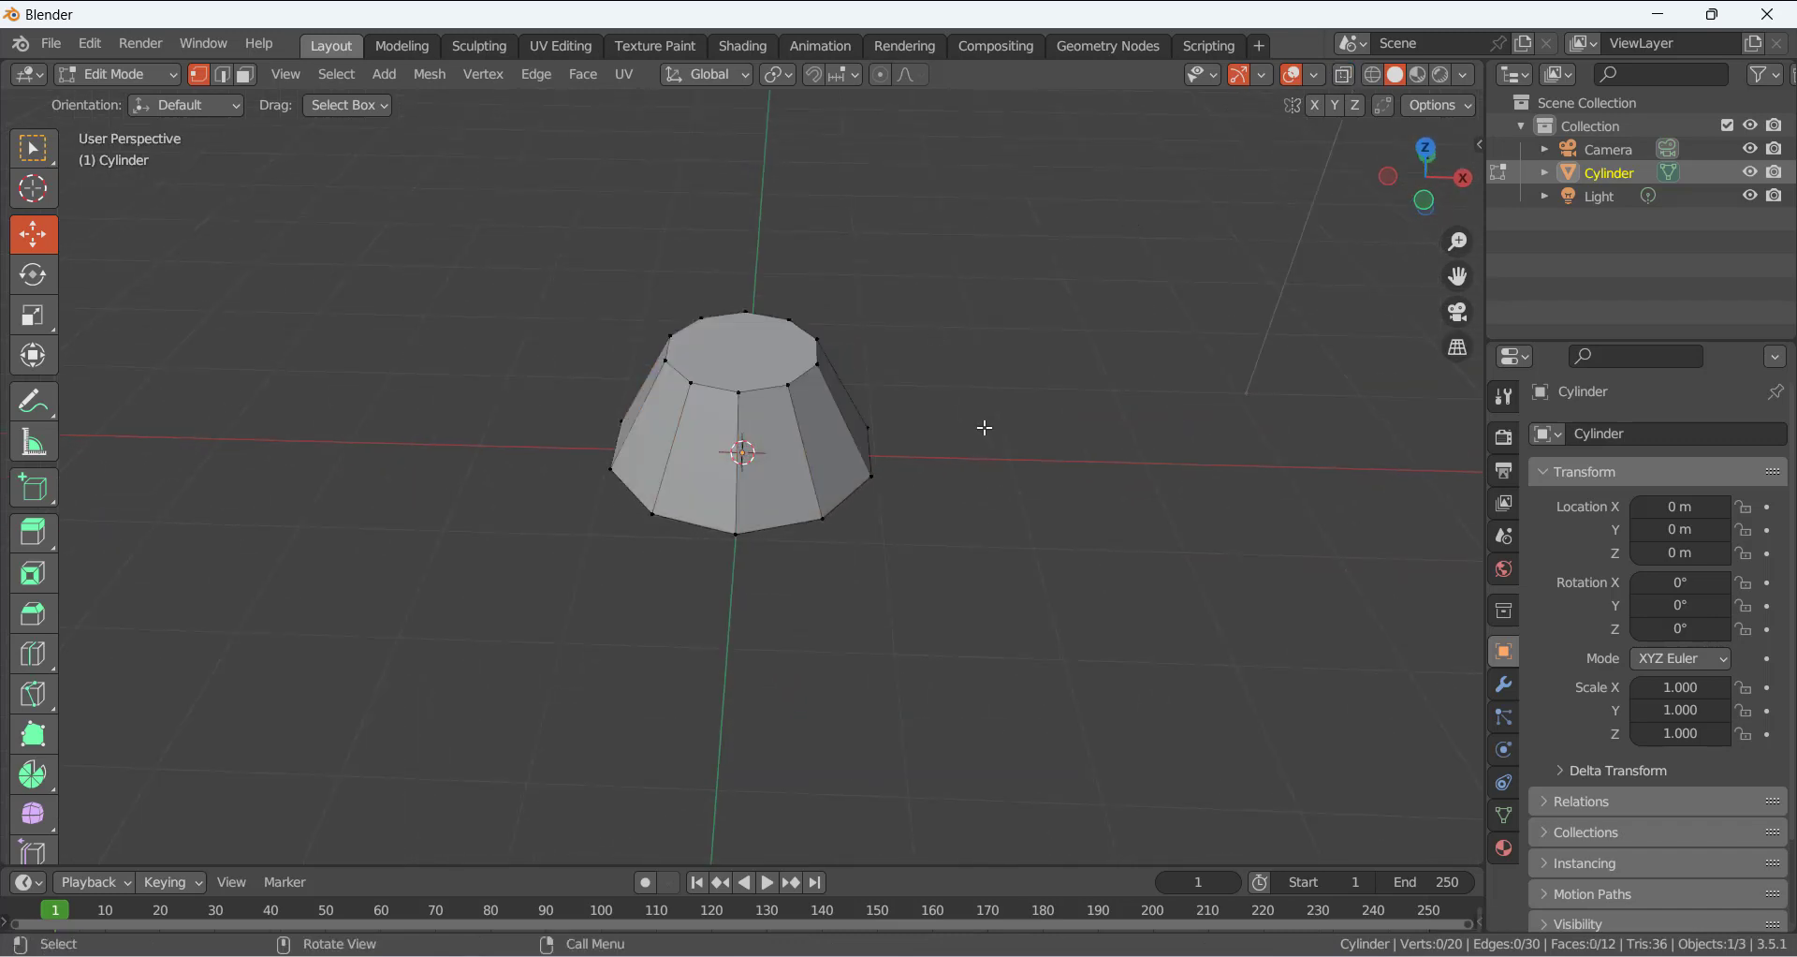
Extrude the full ring of side faces outward with Extrude Individual by about 0.408 m, then deselect them
alt+click(803, 449)
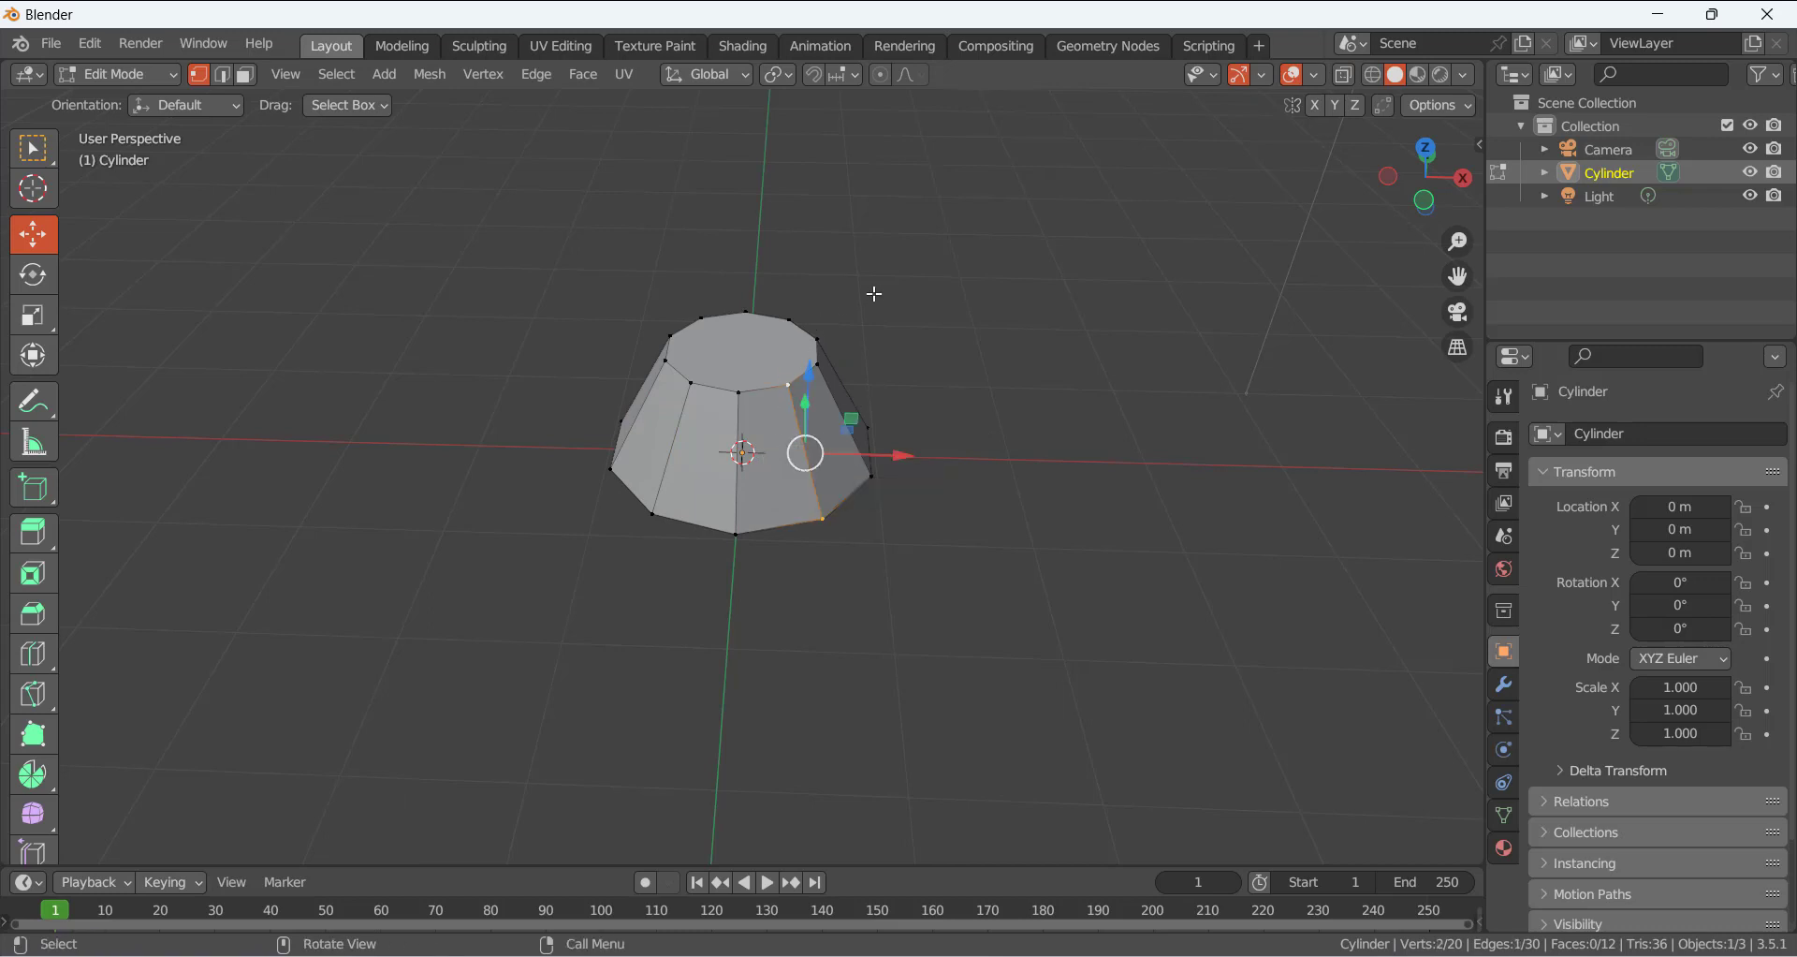
click(249, 73)
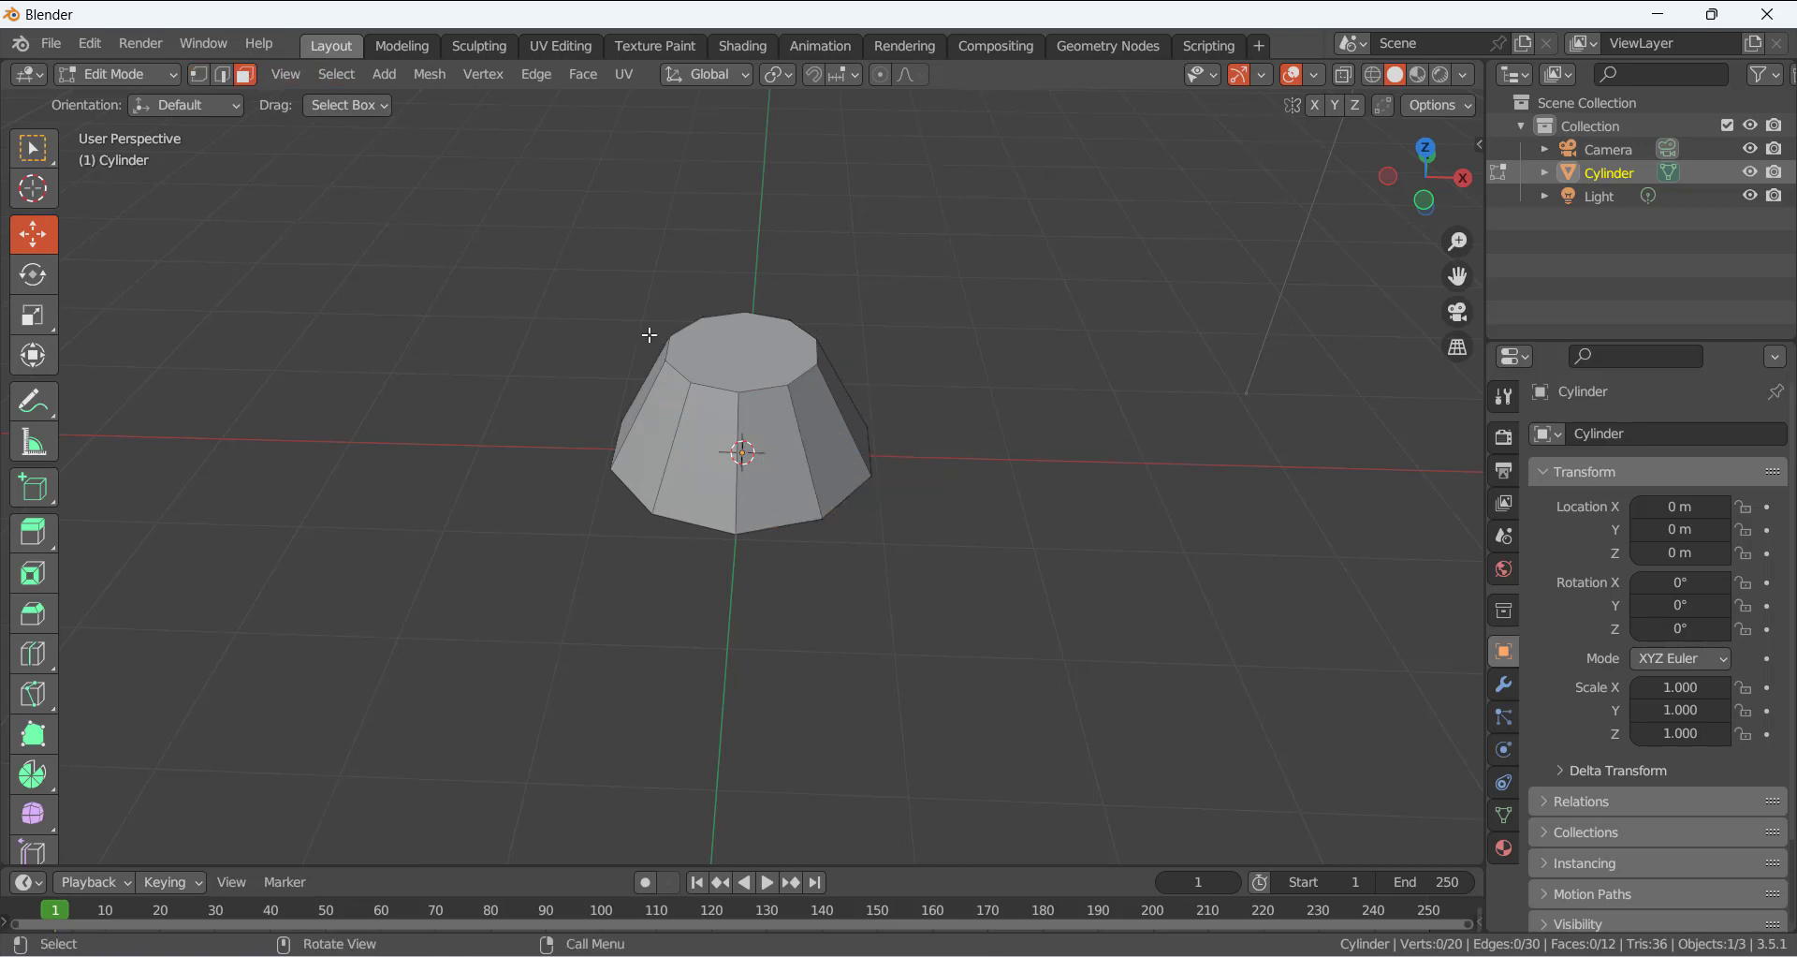
alt+click(795, 426)
middle_drag(796, 426, 864, 359)
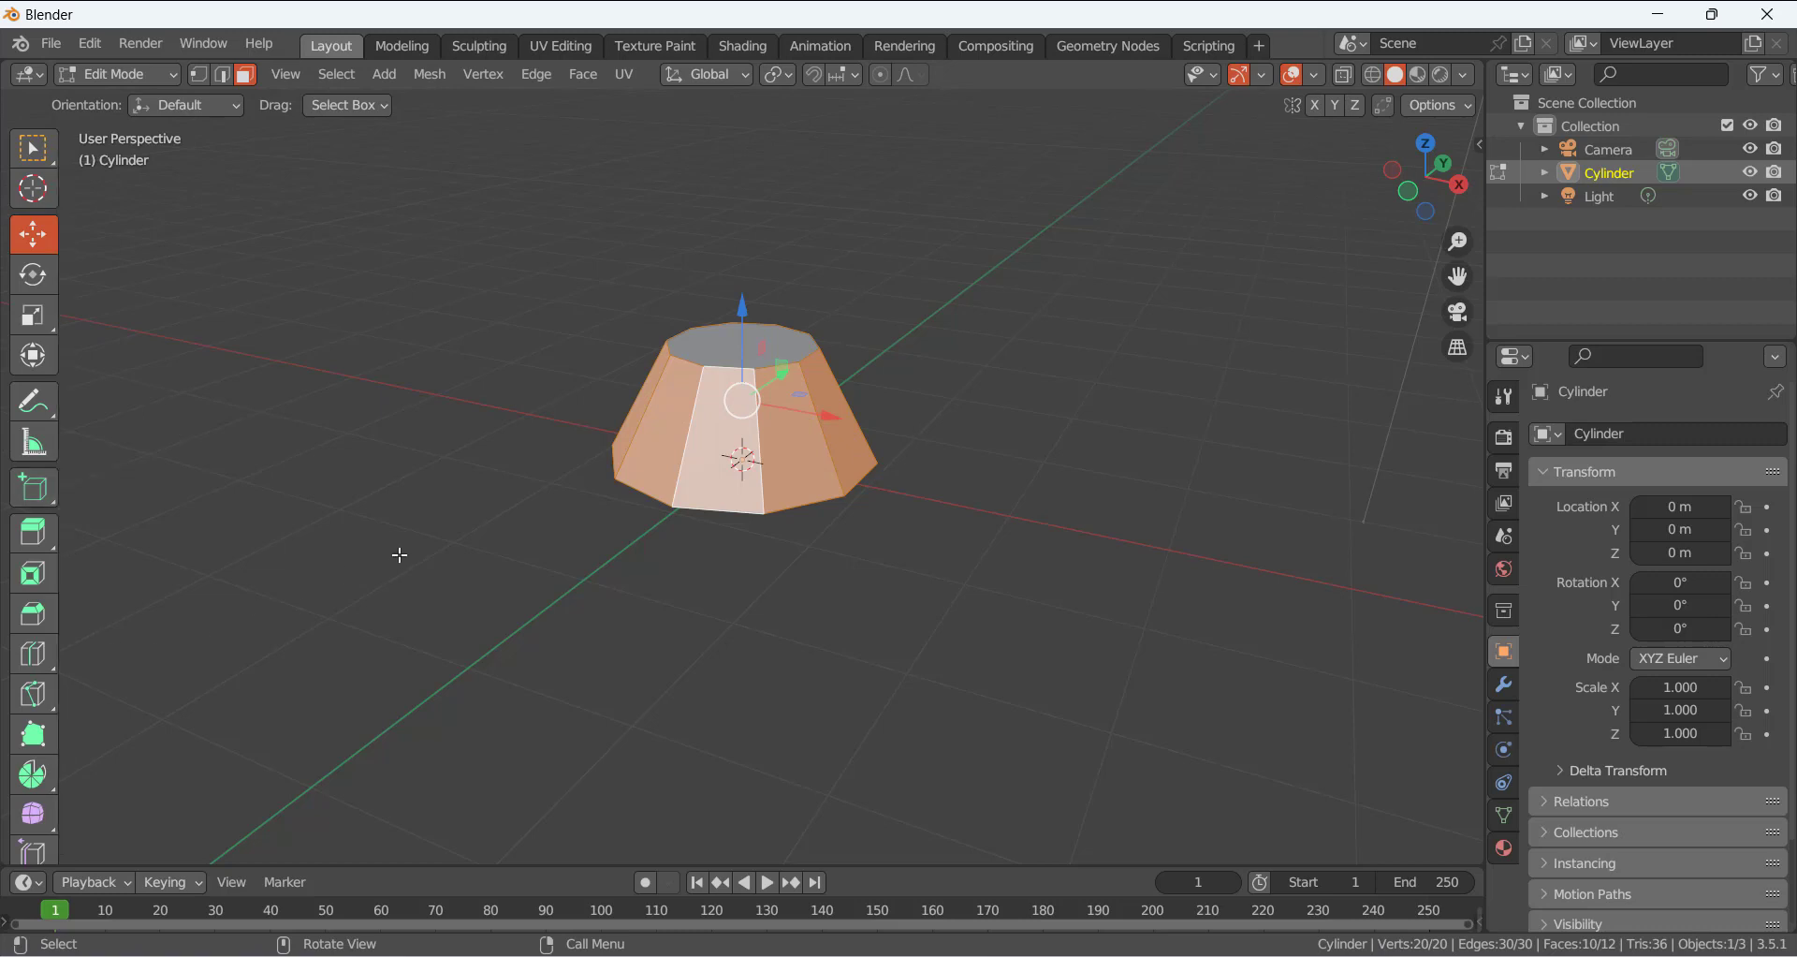
key(alt+e)
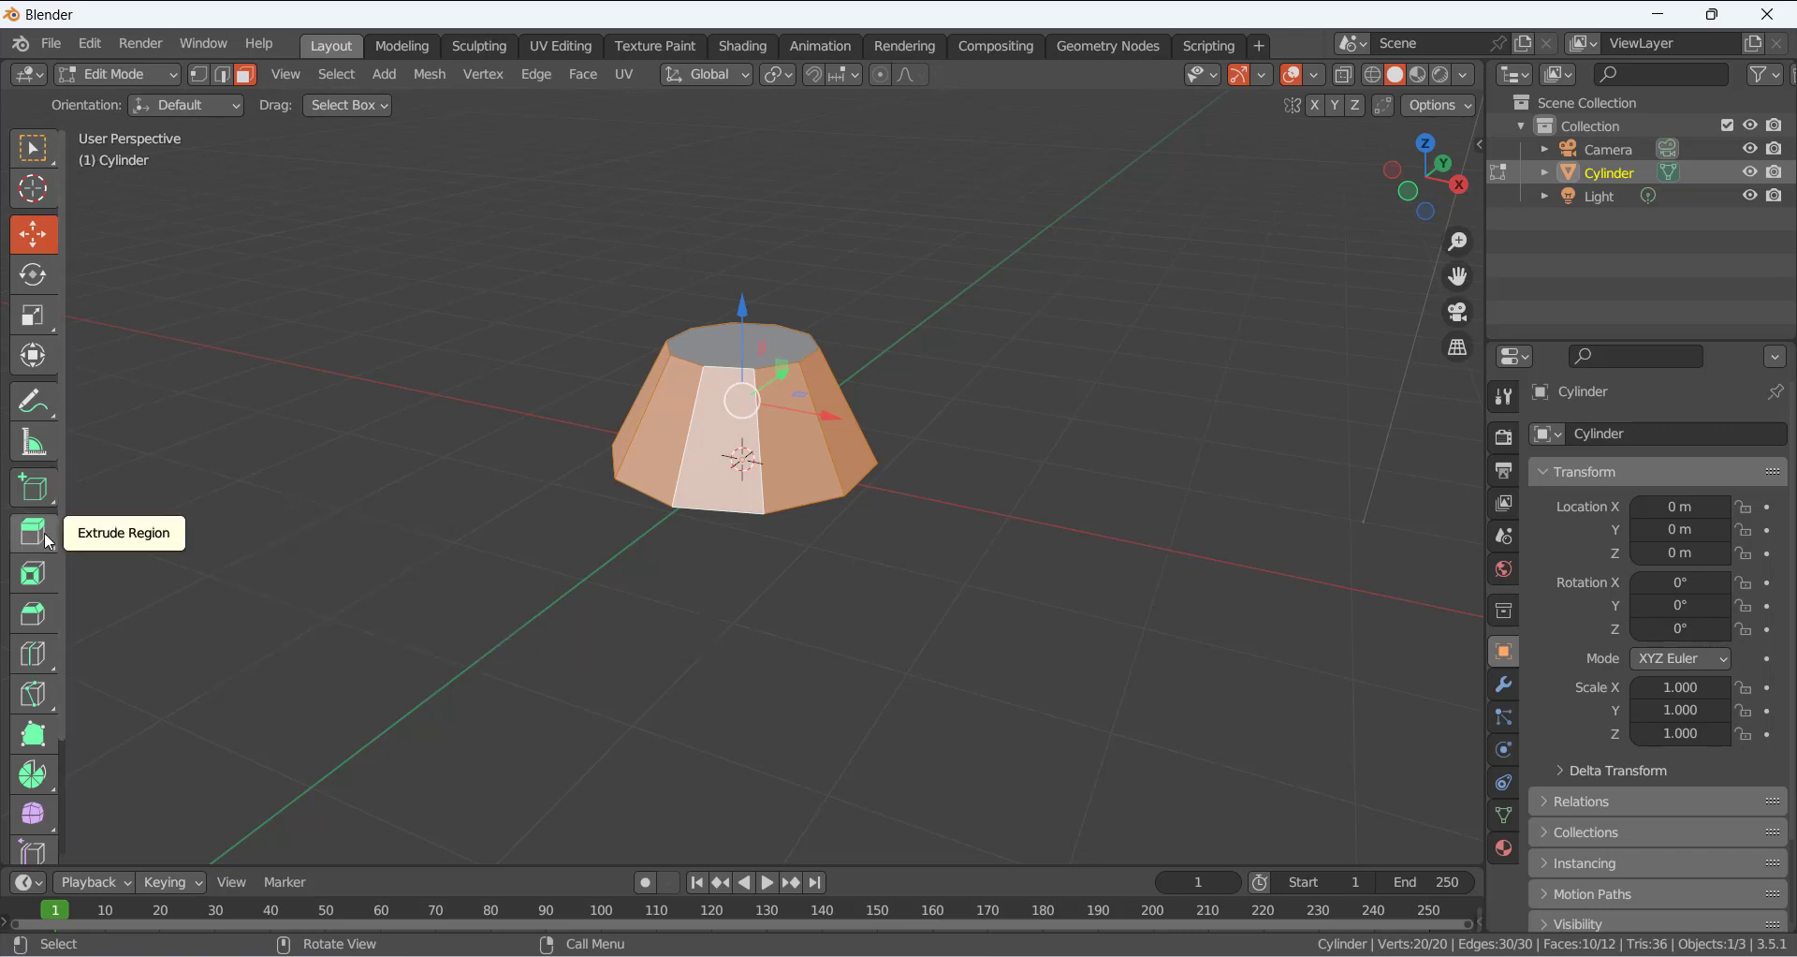
drag(33, 532, 122, 541)
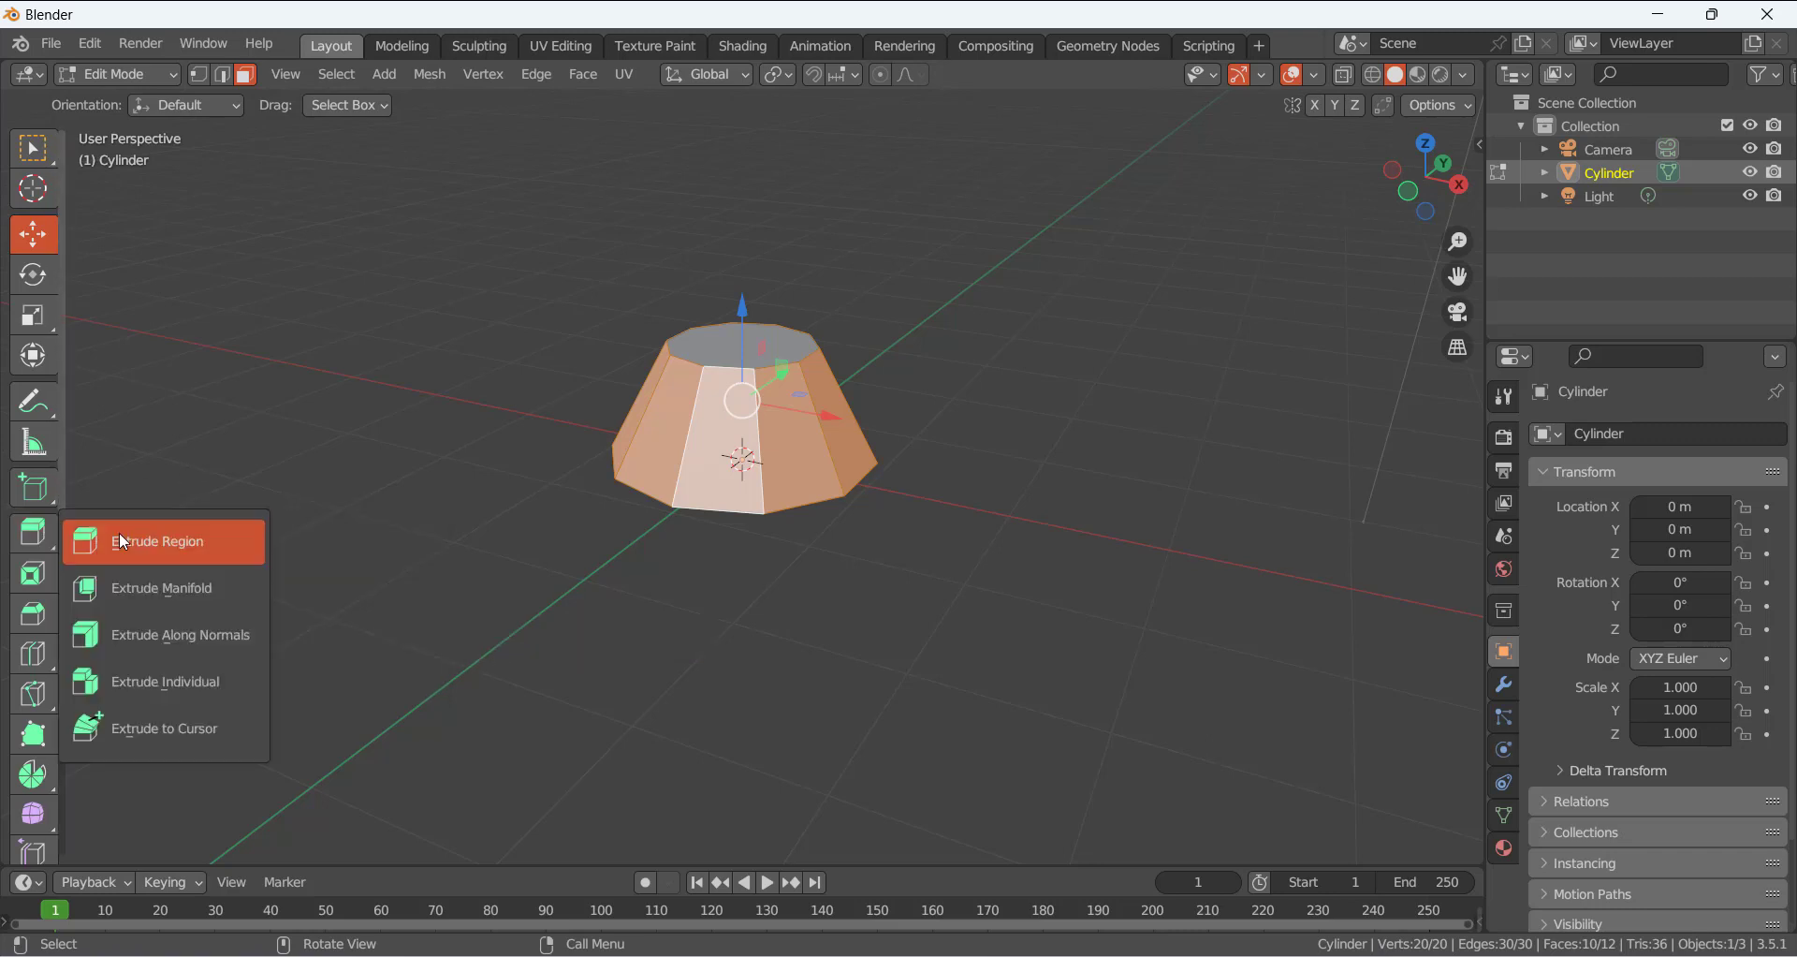
click(210, 672)
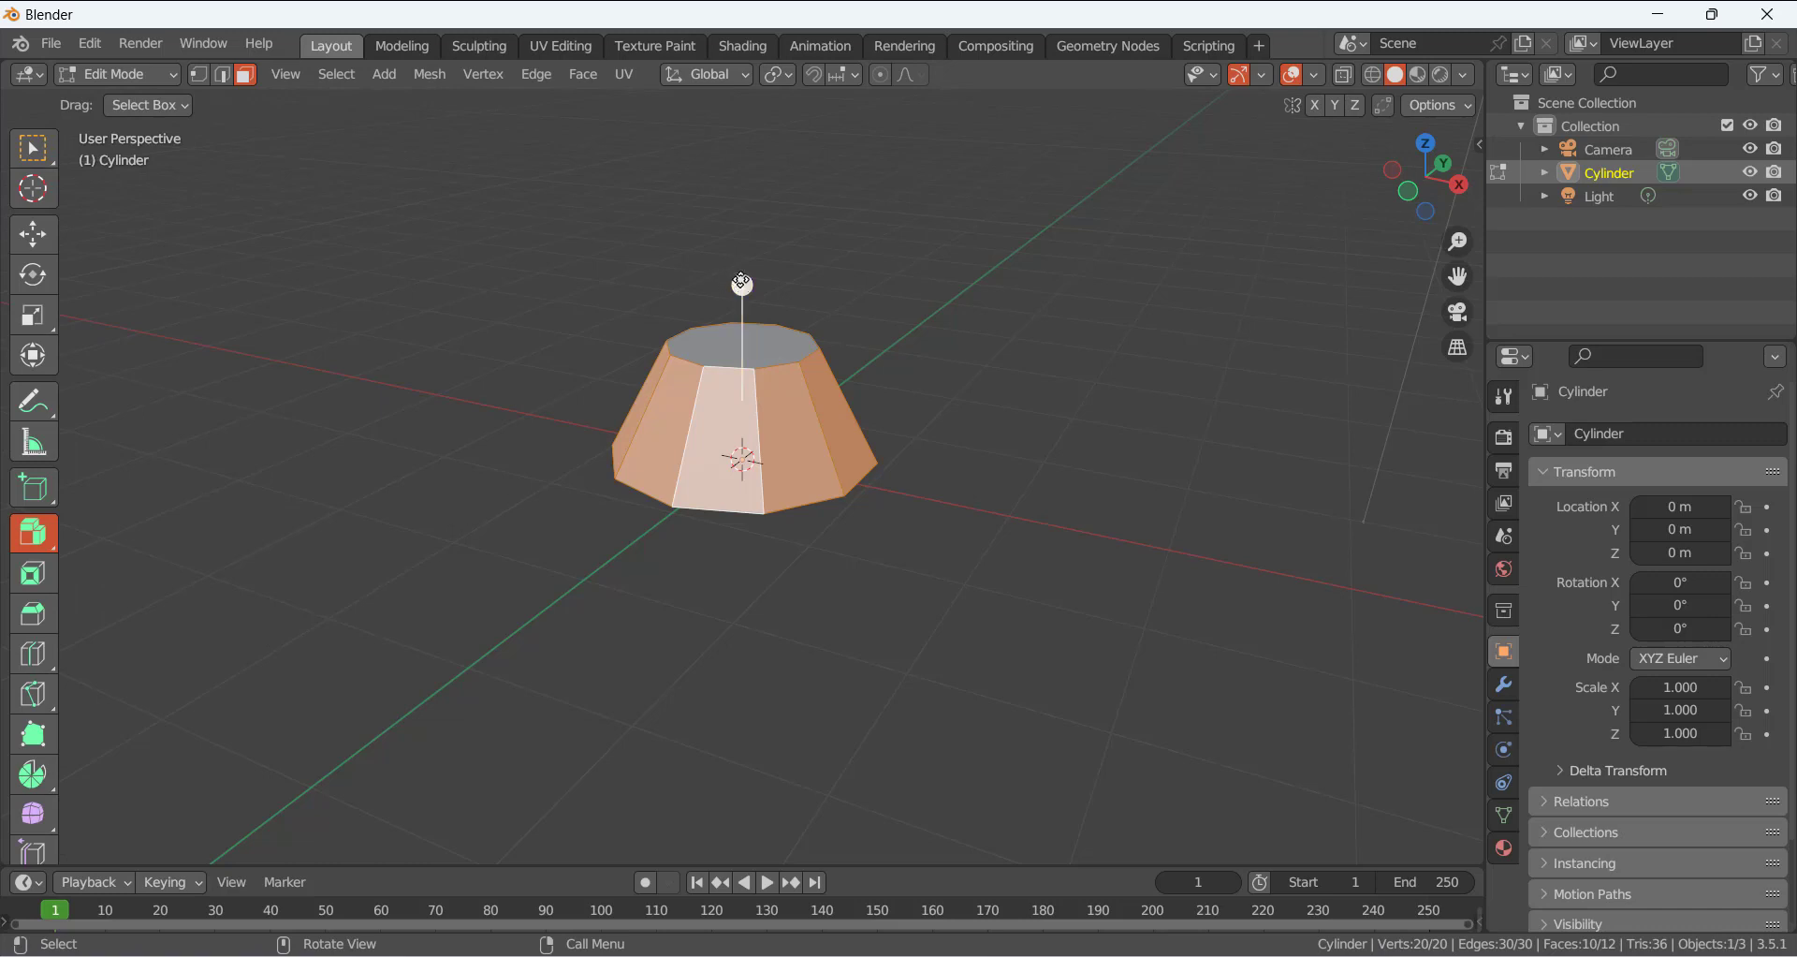
drag(740, 285, 742, 251)
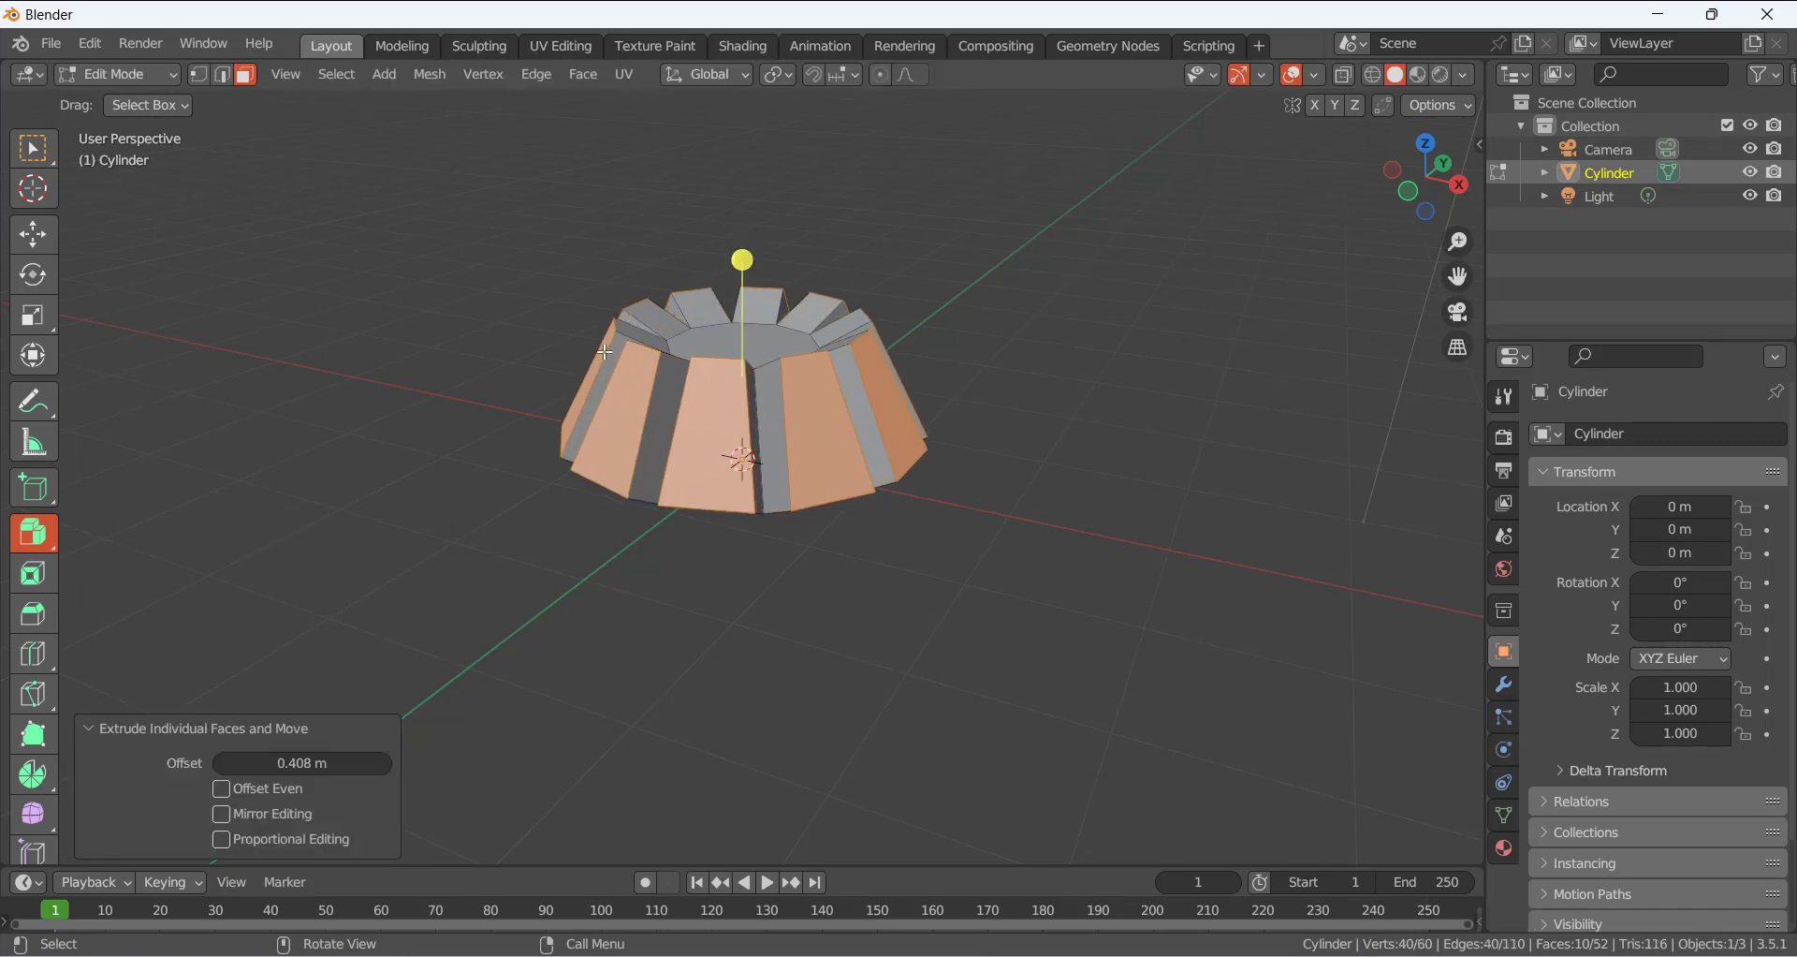
middle_drag(739, 252, 746, 337)
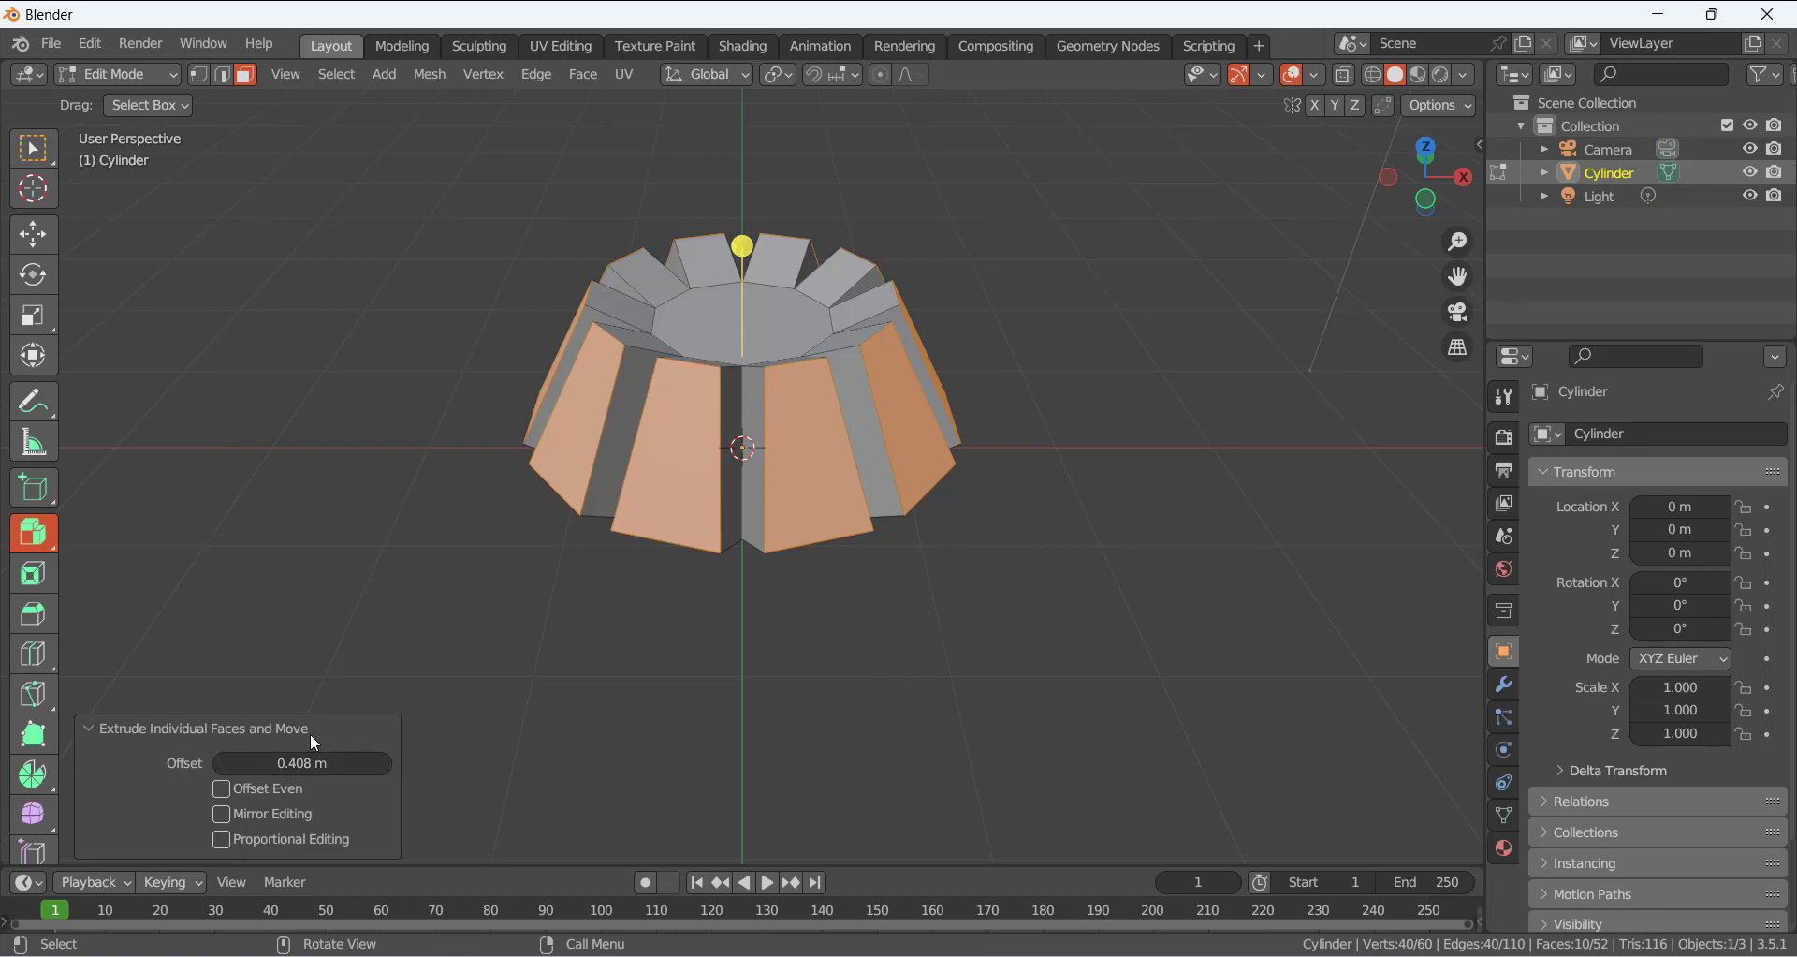
click(964, 566)
Add a Subdivision Surface modifier with viewport levels 5 and render levels 5
mouse_move(918, 534)
middle_down()
mouse_move(822, 502)
mouse_move(904, 513)
middle_up()
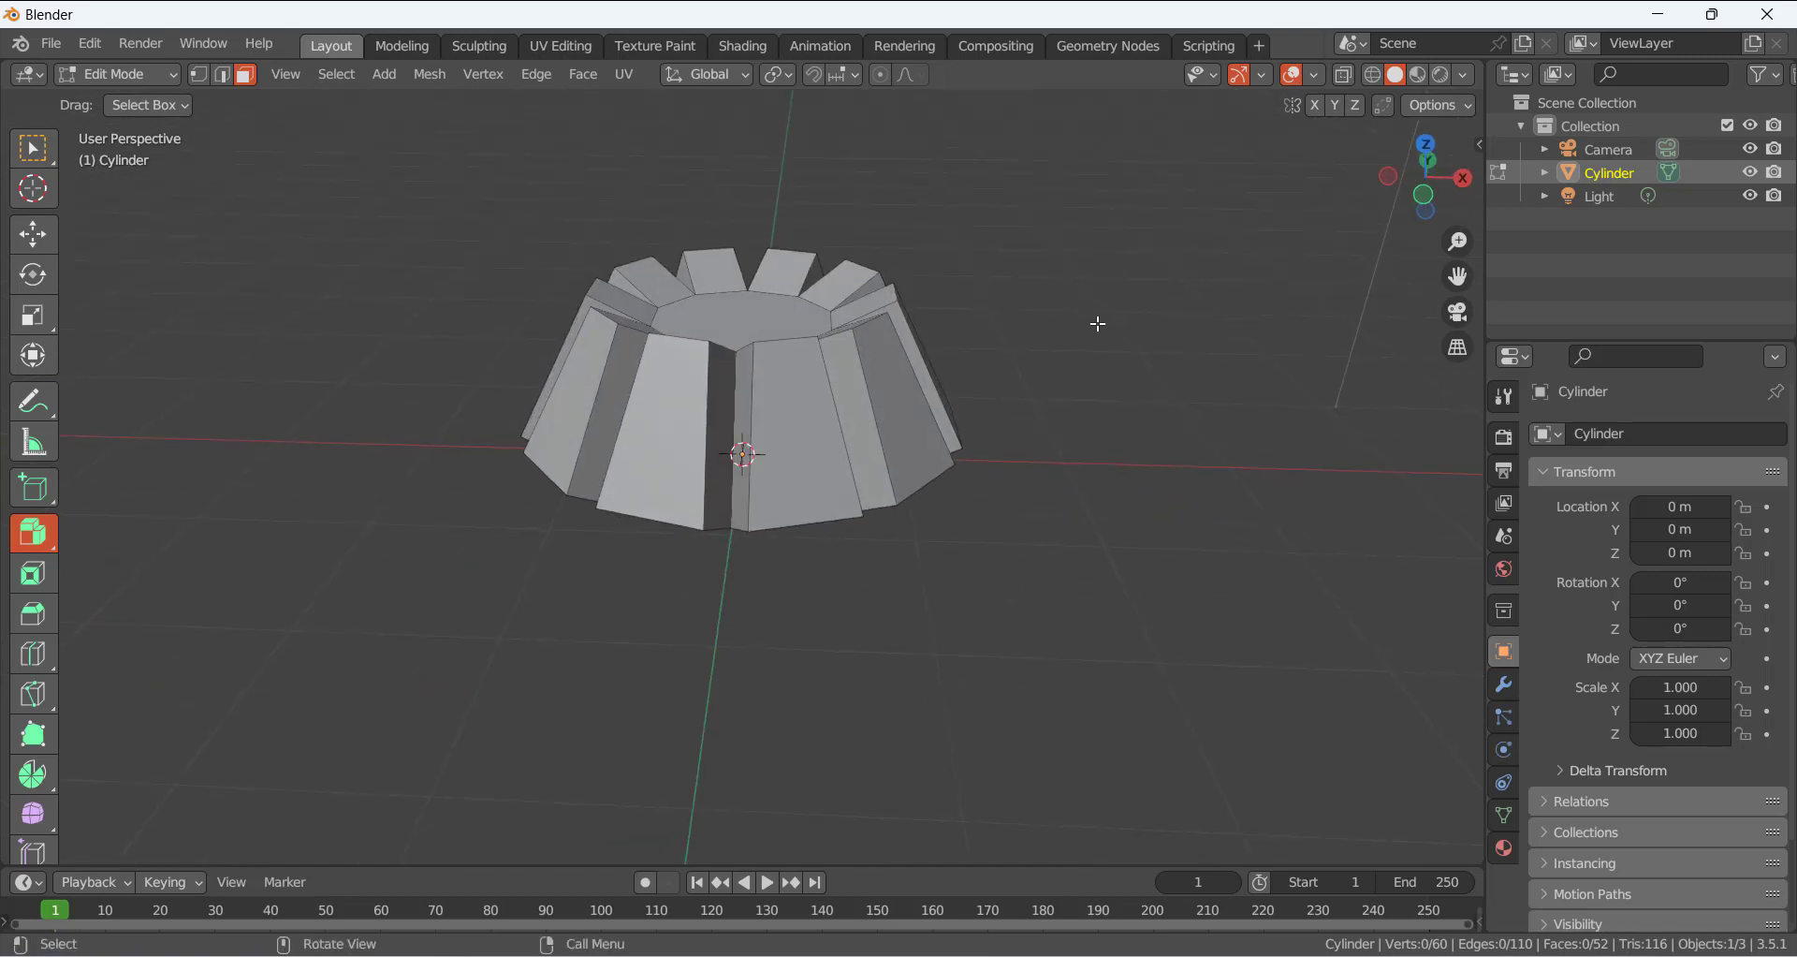
click(1503, 682)
click(1560, 436)
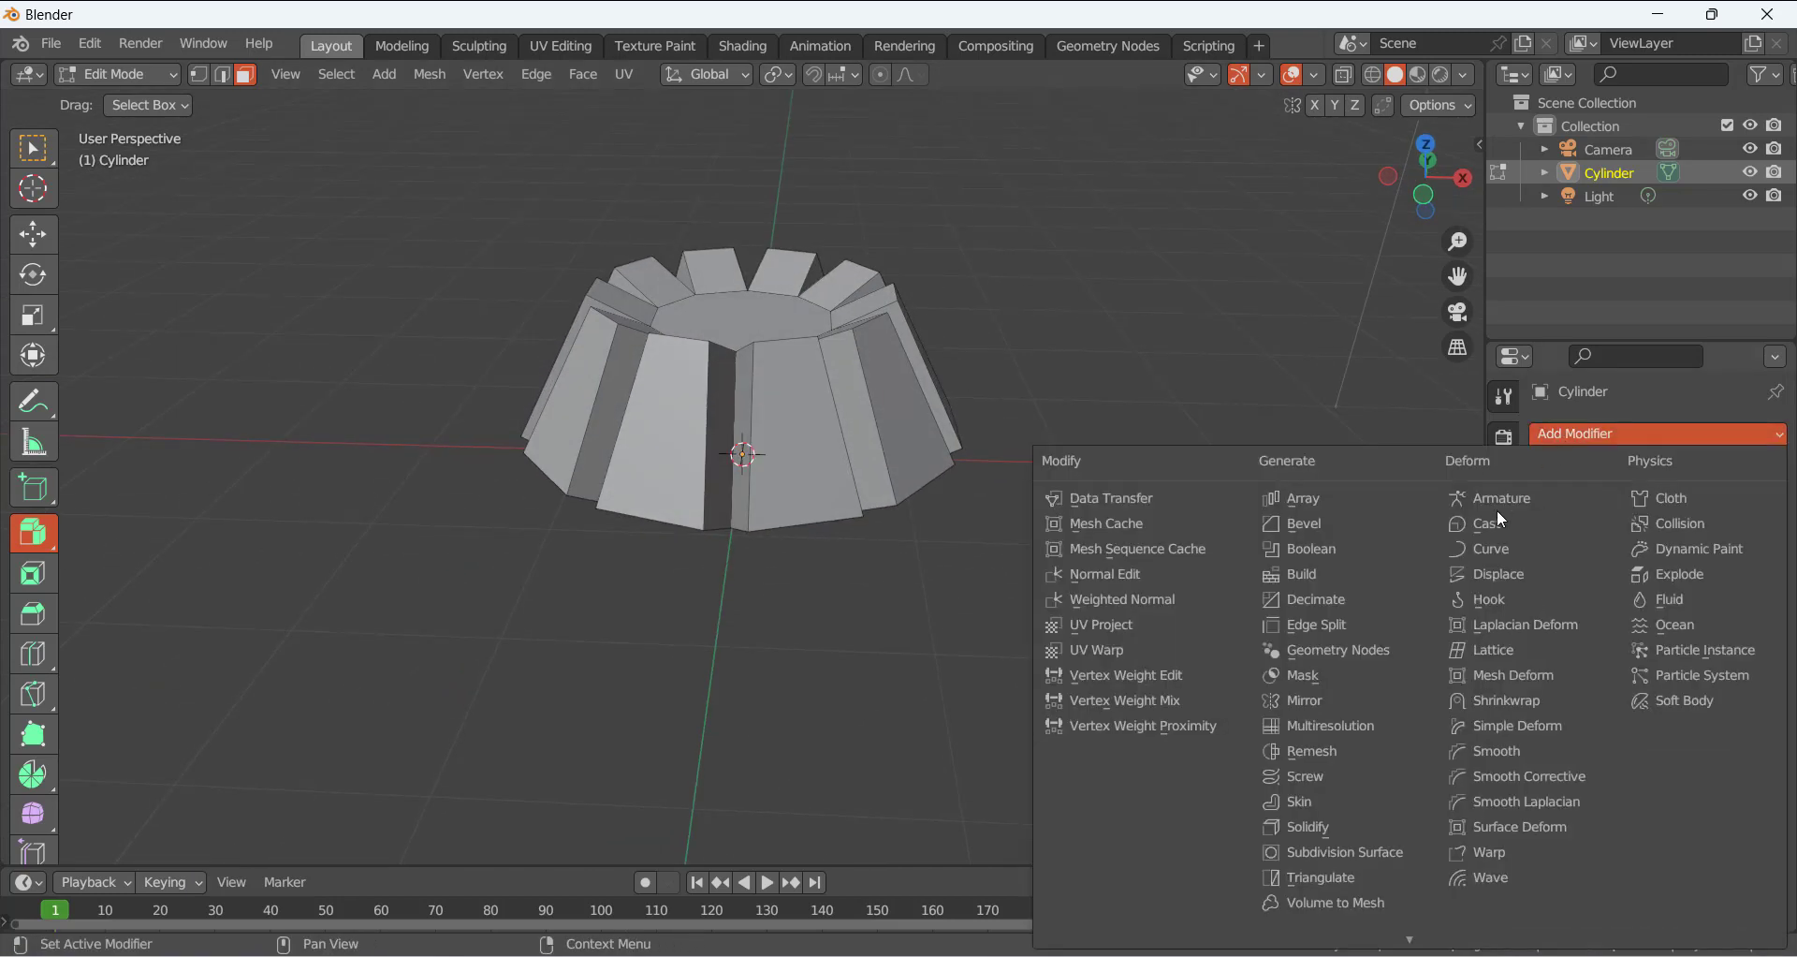
click(1339, 849)
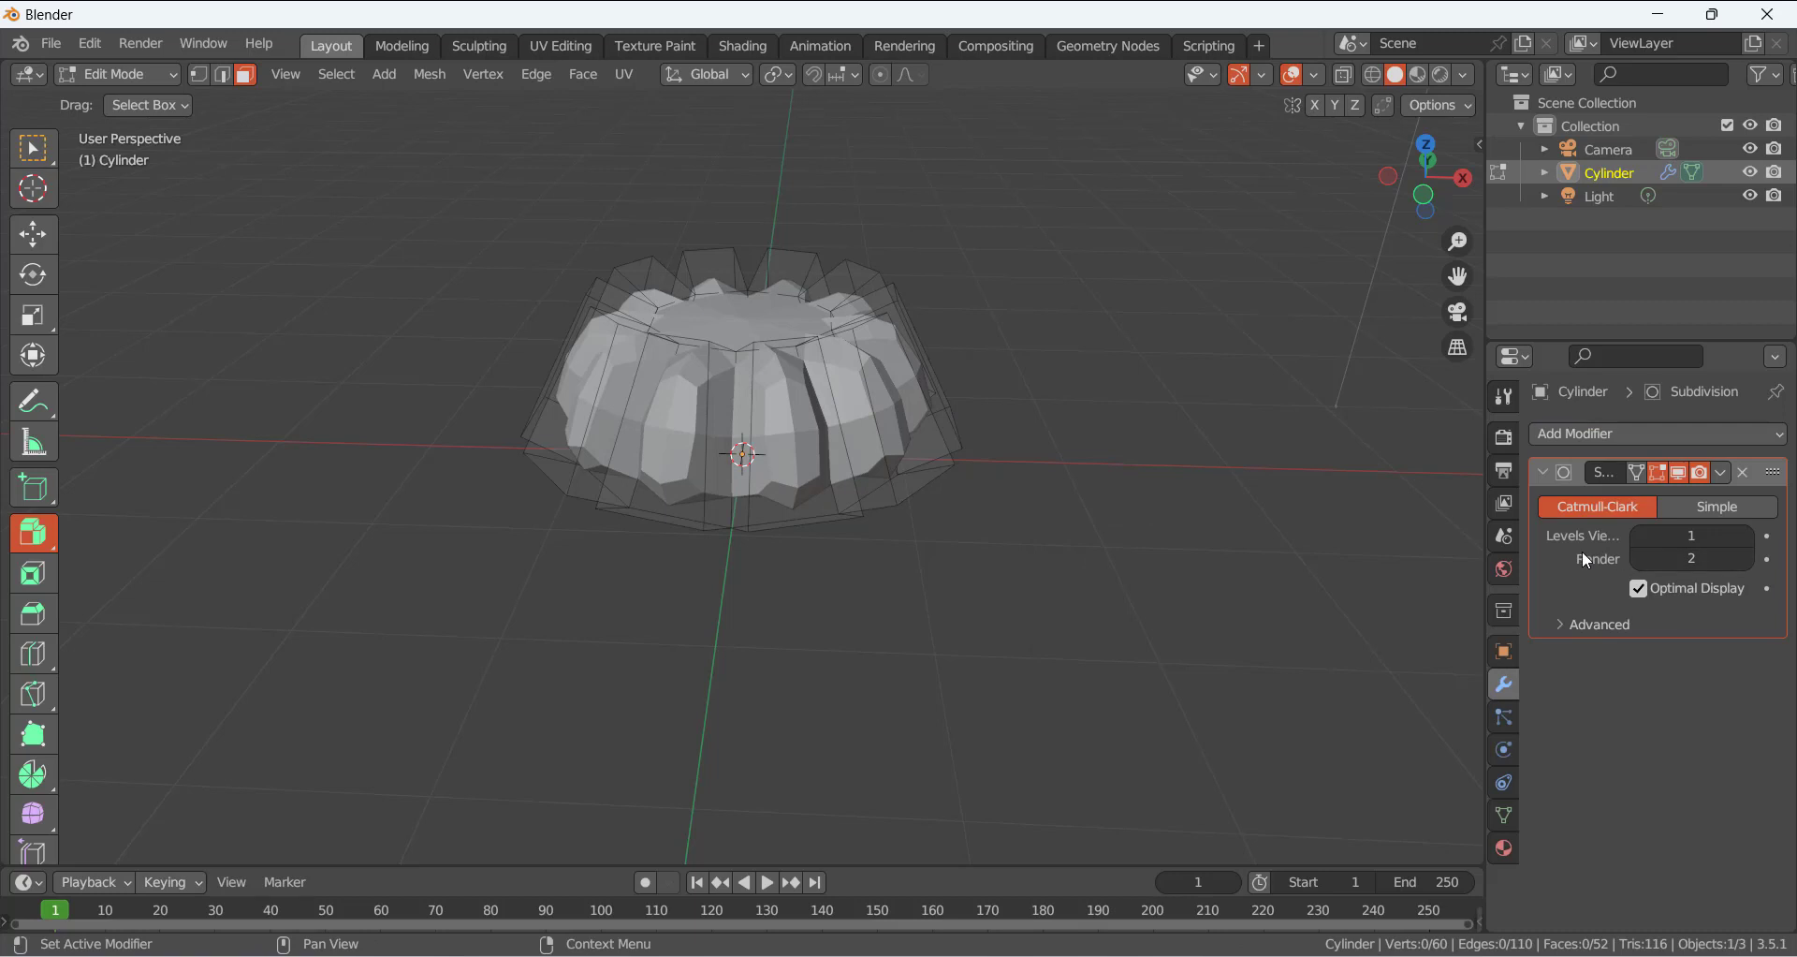
click(1745, 534)
click(1745, 535)
click(1746, 535)
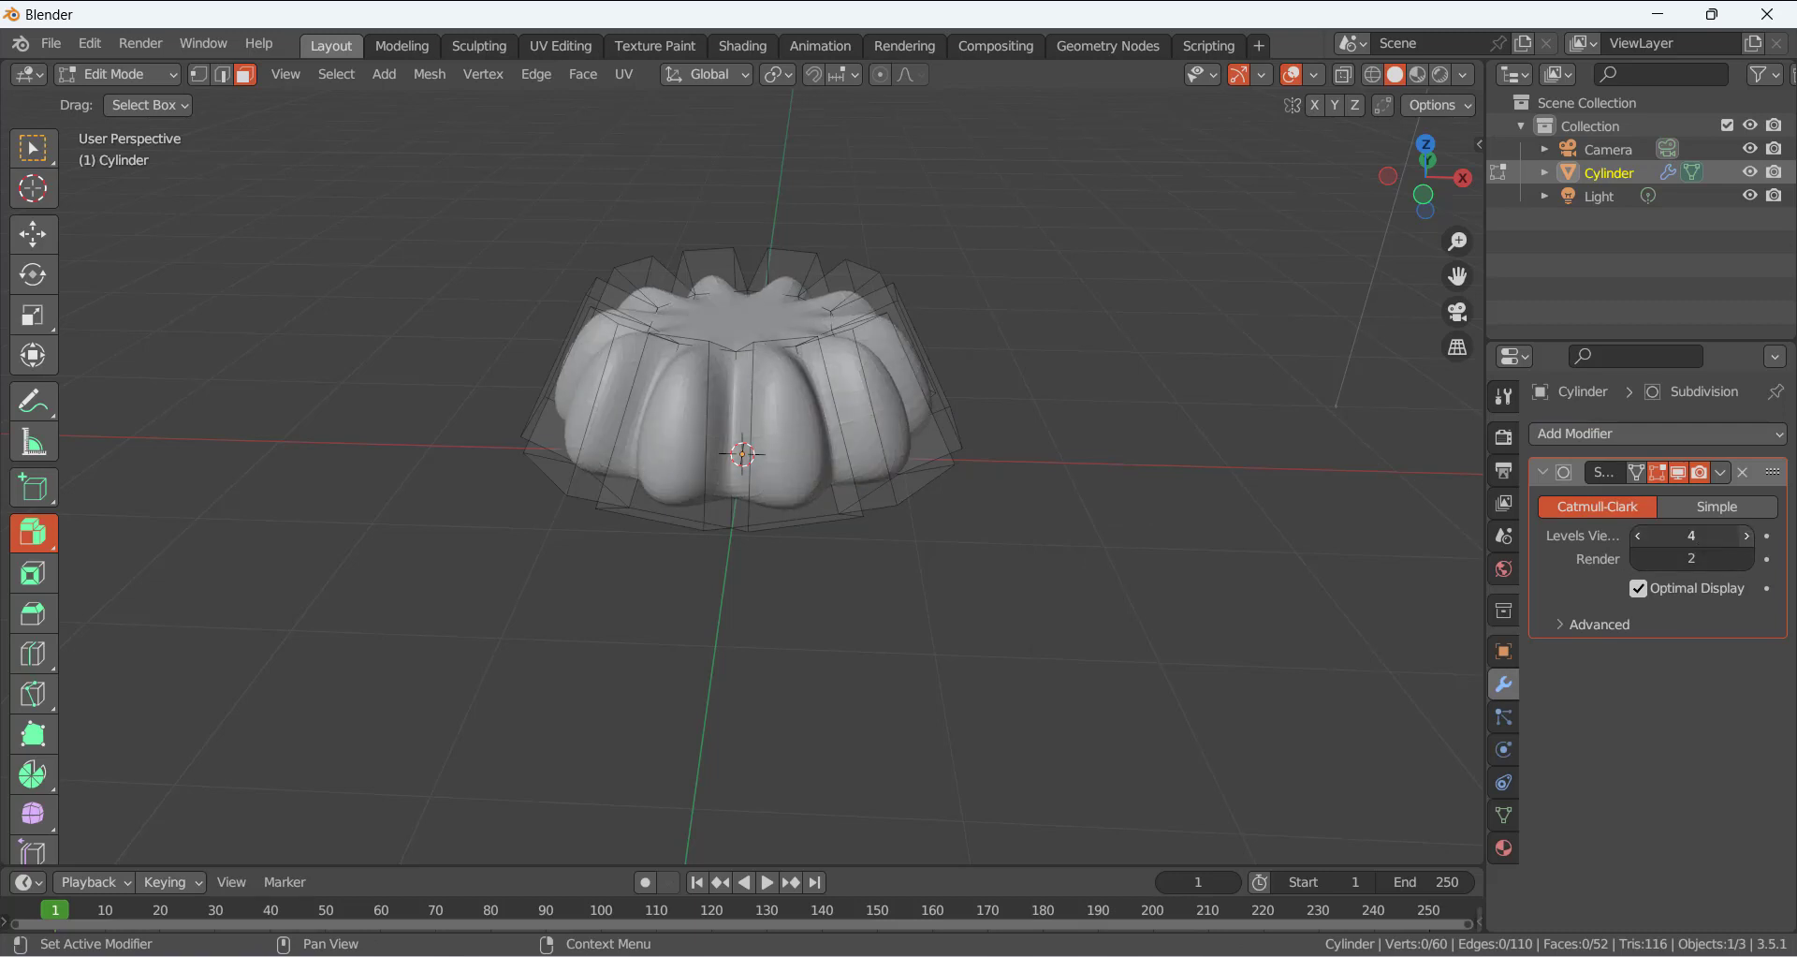
click(1745, 558)
click(1745, 559)
click(1745, 559)
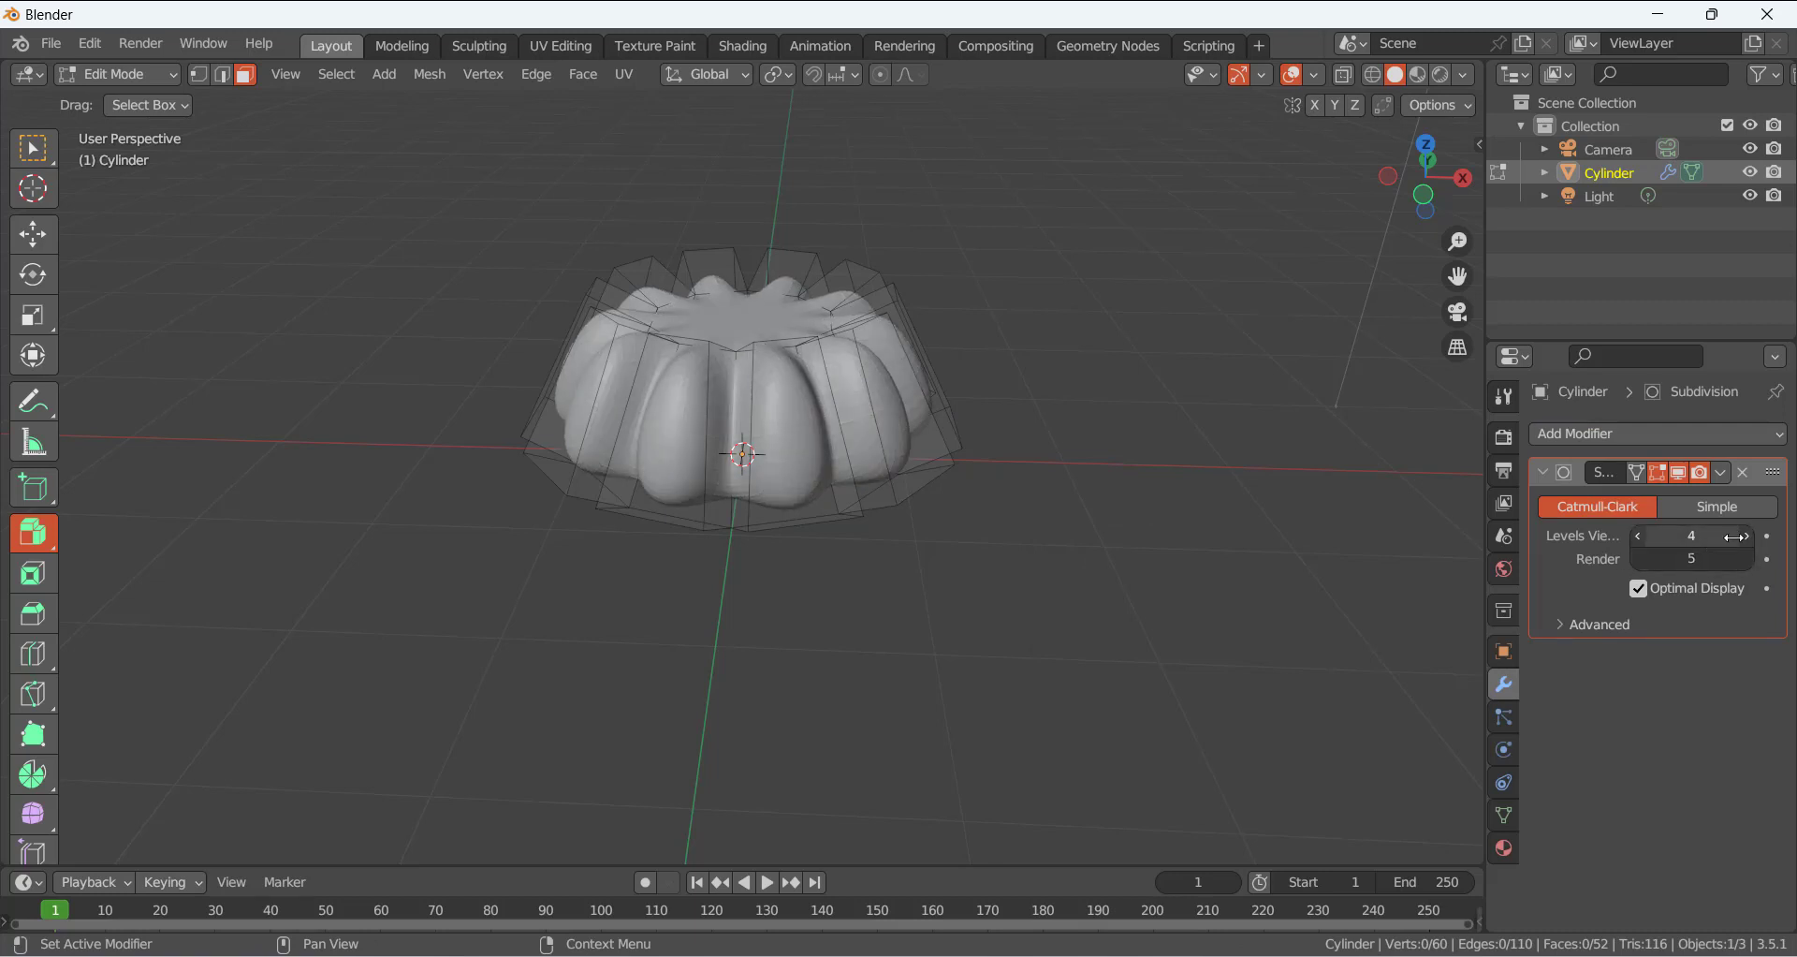
click(1745, 536)
Select all upper vertices in front view with X-ray on, raise them about 0.585 m along Z, and deselect them
mouse_move(762, 383)
middle_down()
mouse_move(684, 285)
mouse_move(747, 355)
middle_up()
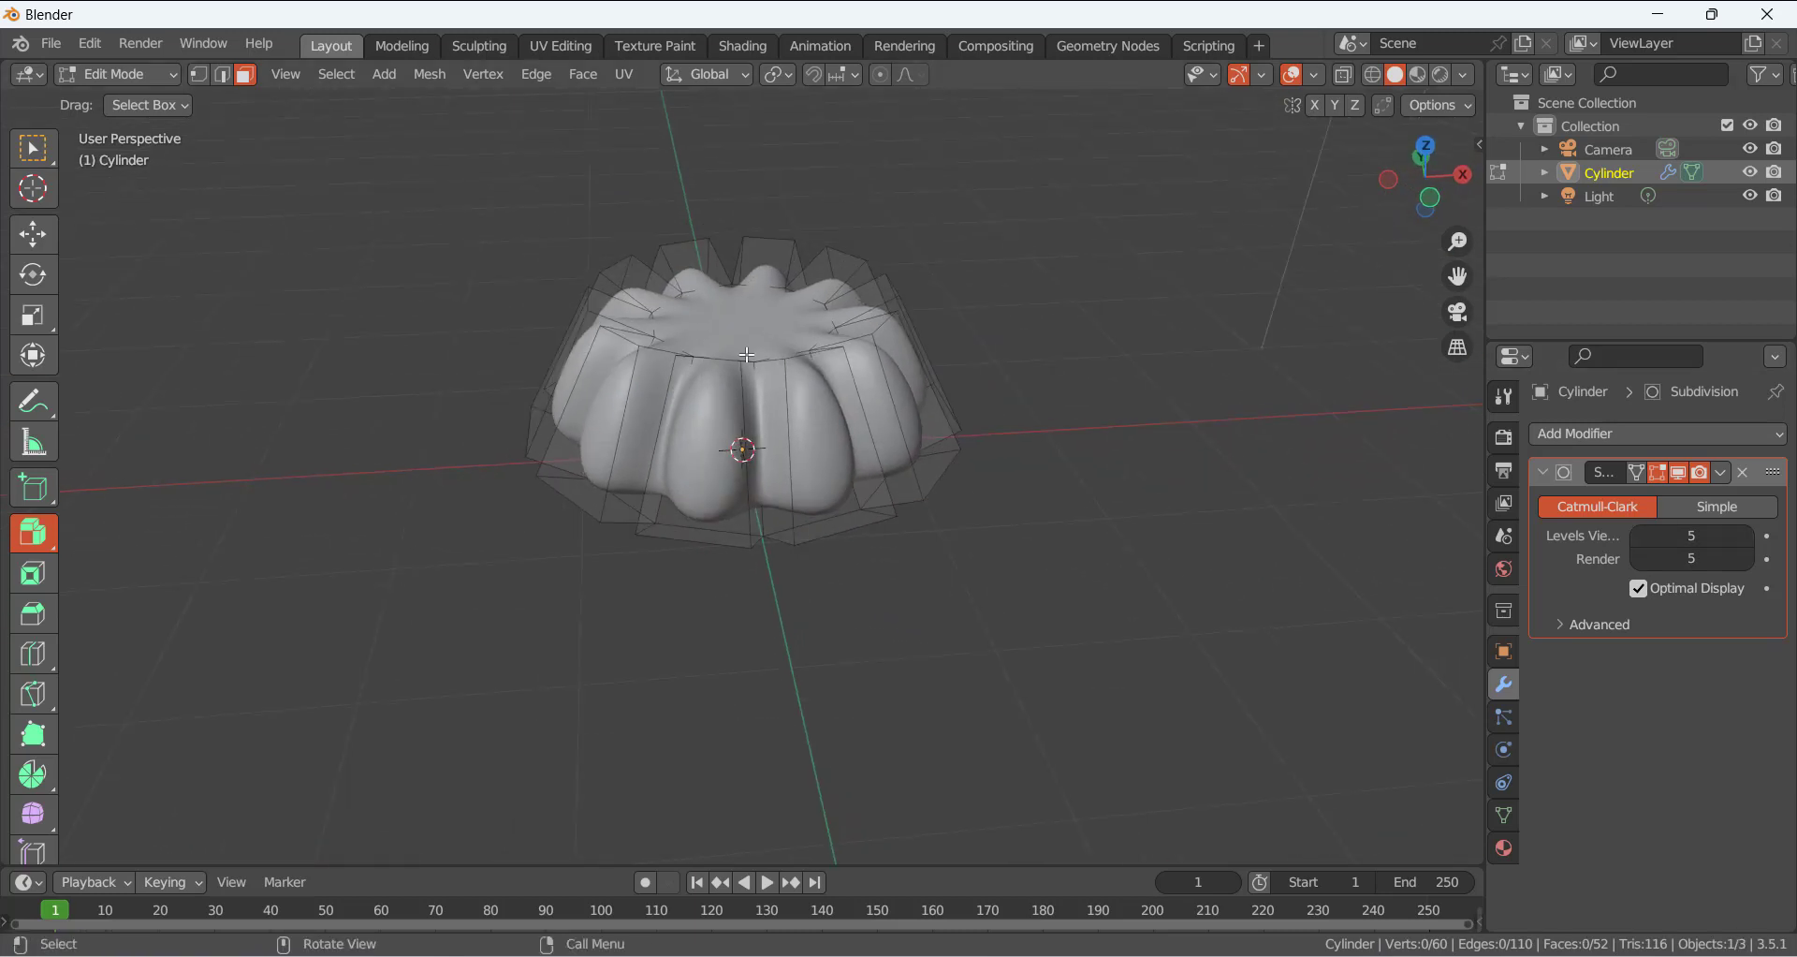
key(KP_1)
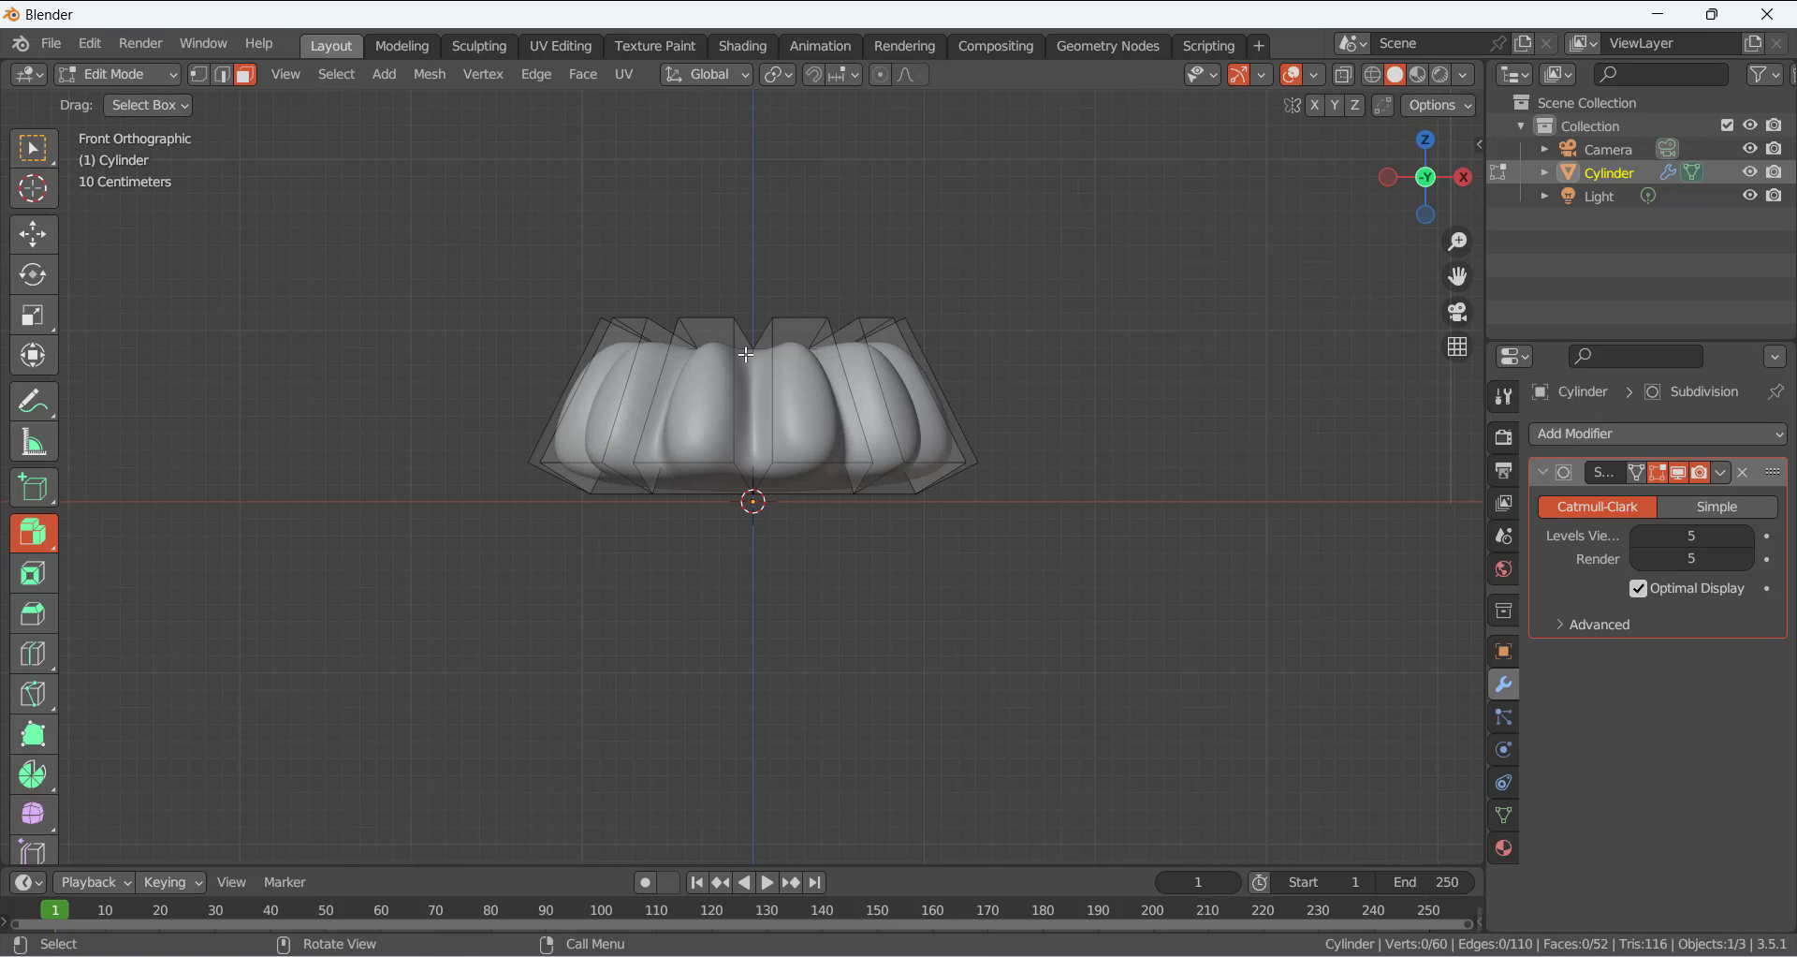
key(1)
drag(440, 229, 1205, 391)
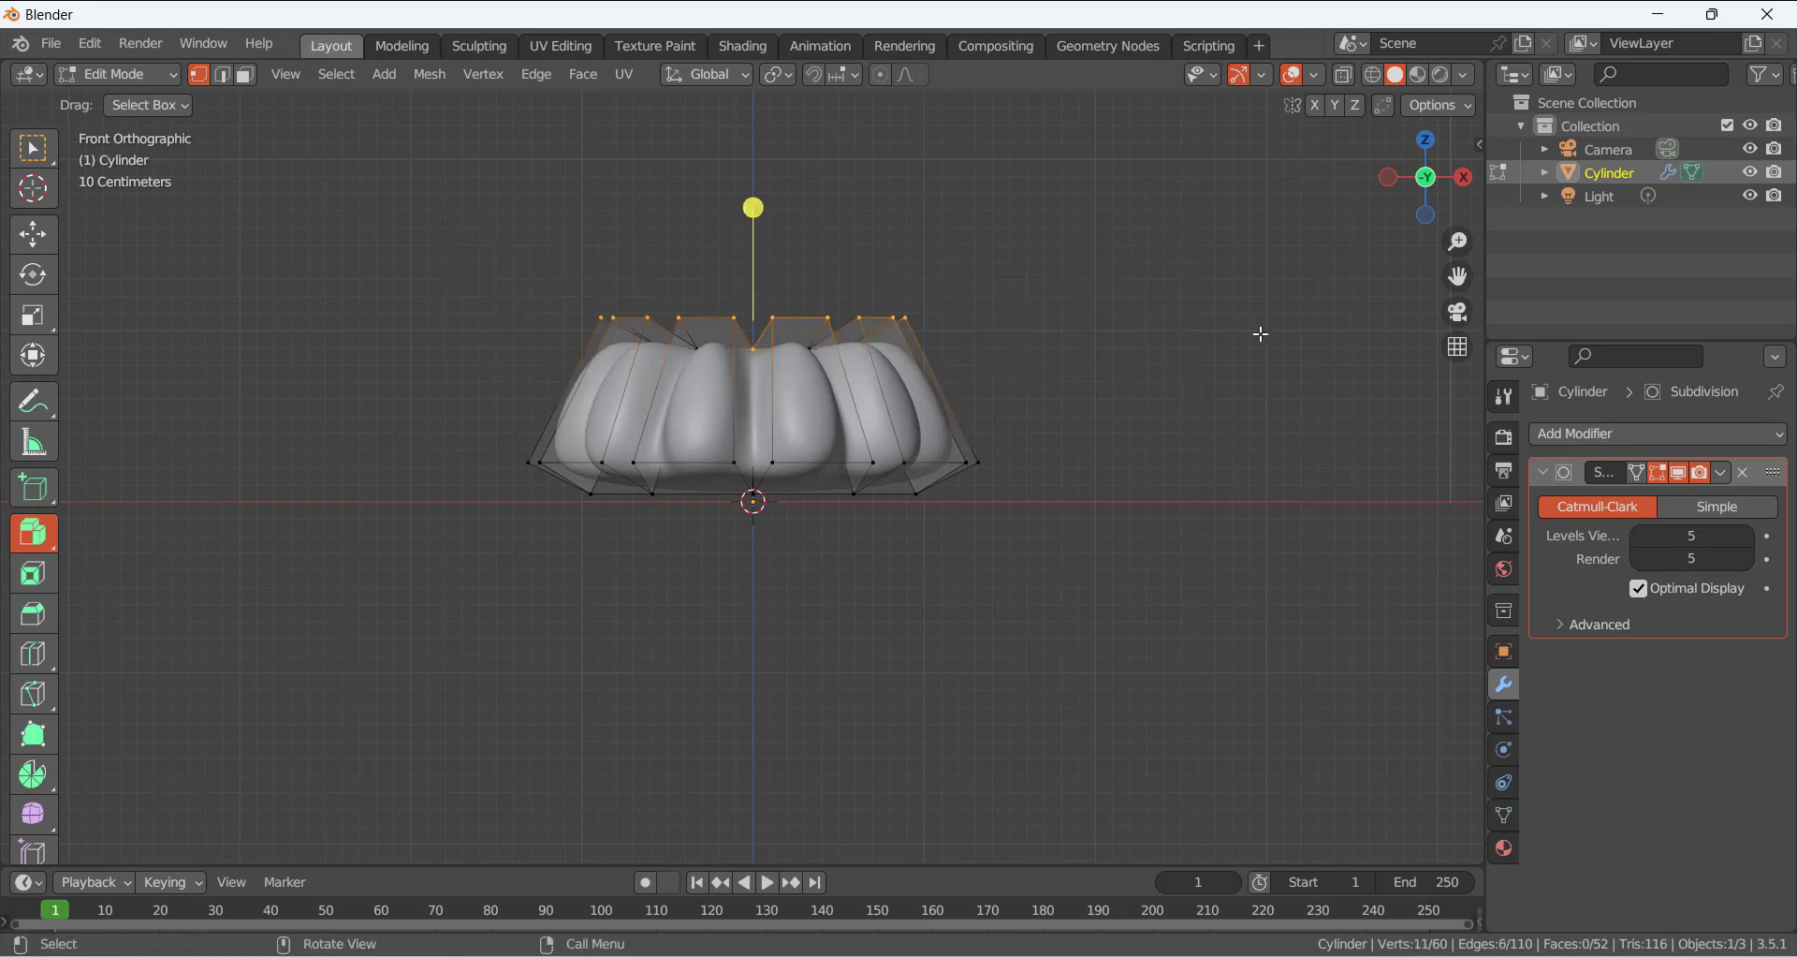
click(1343, 75)
click(599, 248)
drag(365, 207, 1129, 410)
middle_drag(601, 451, 599, 426)
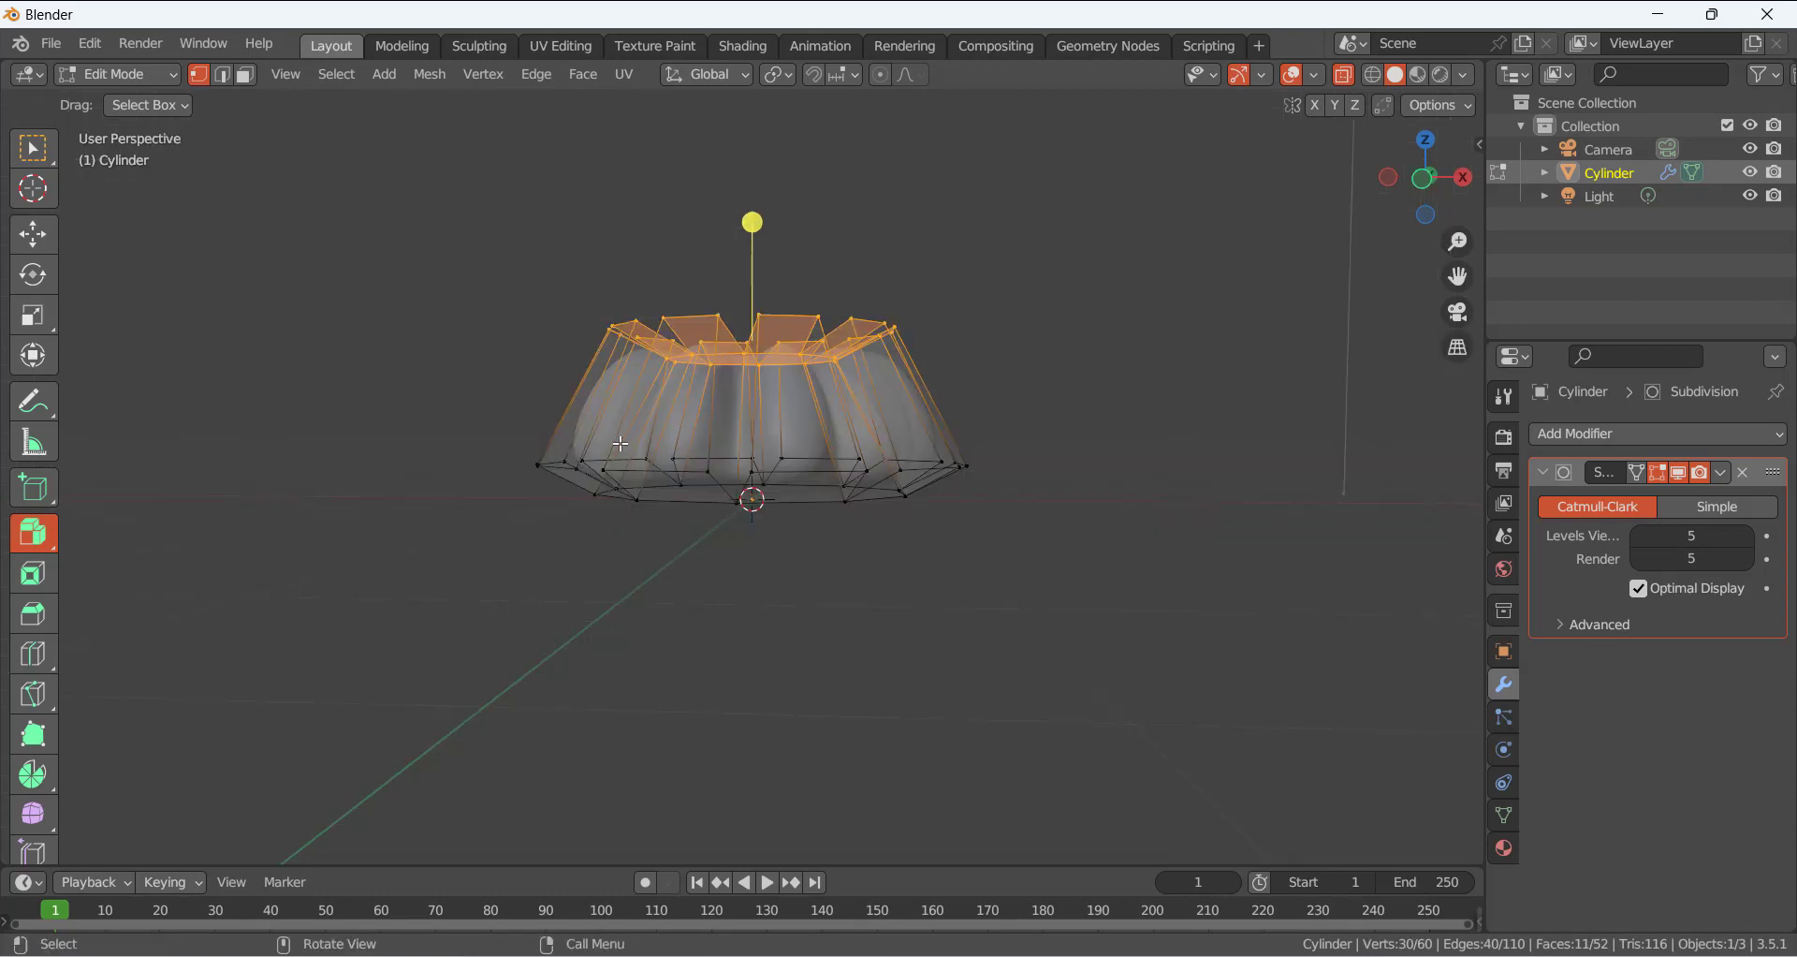
click(33, 234)
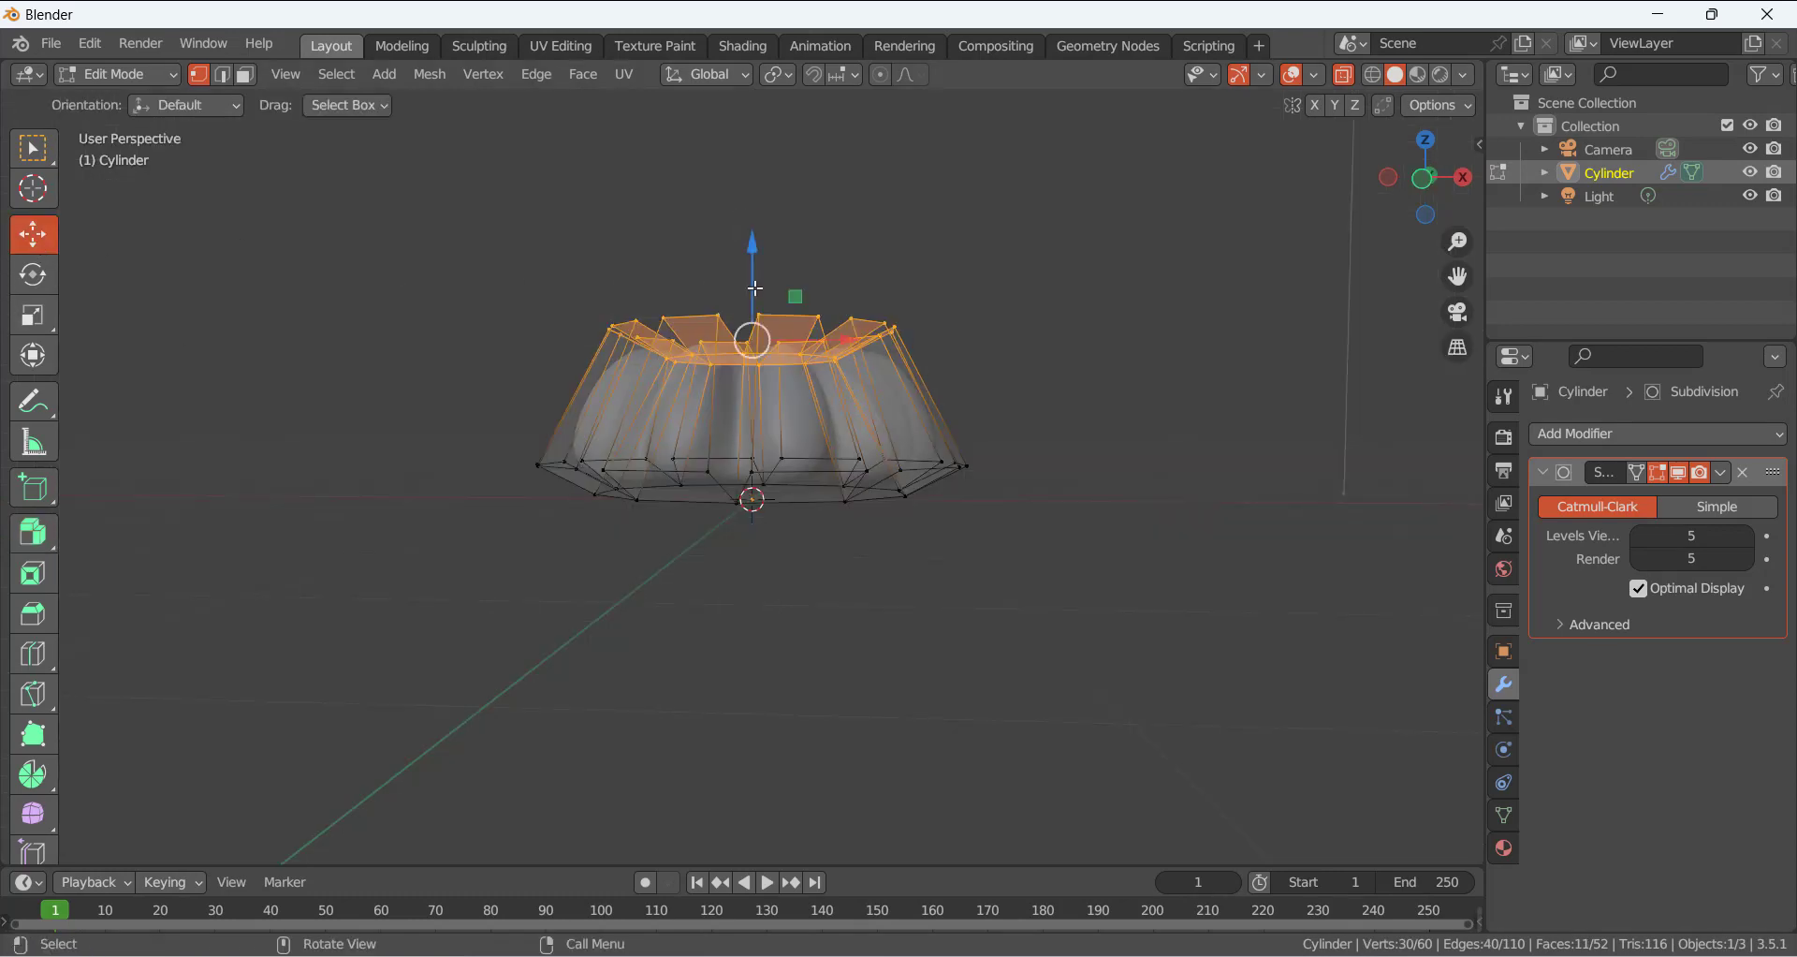
key(KP_1)
drag(757, 248, 746, 133)
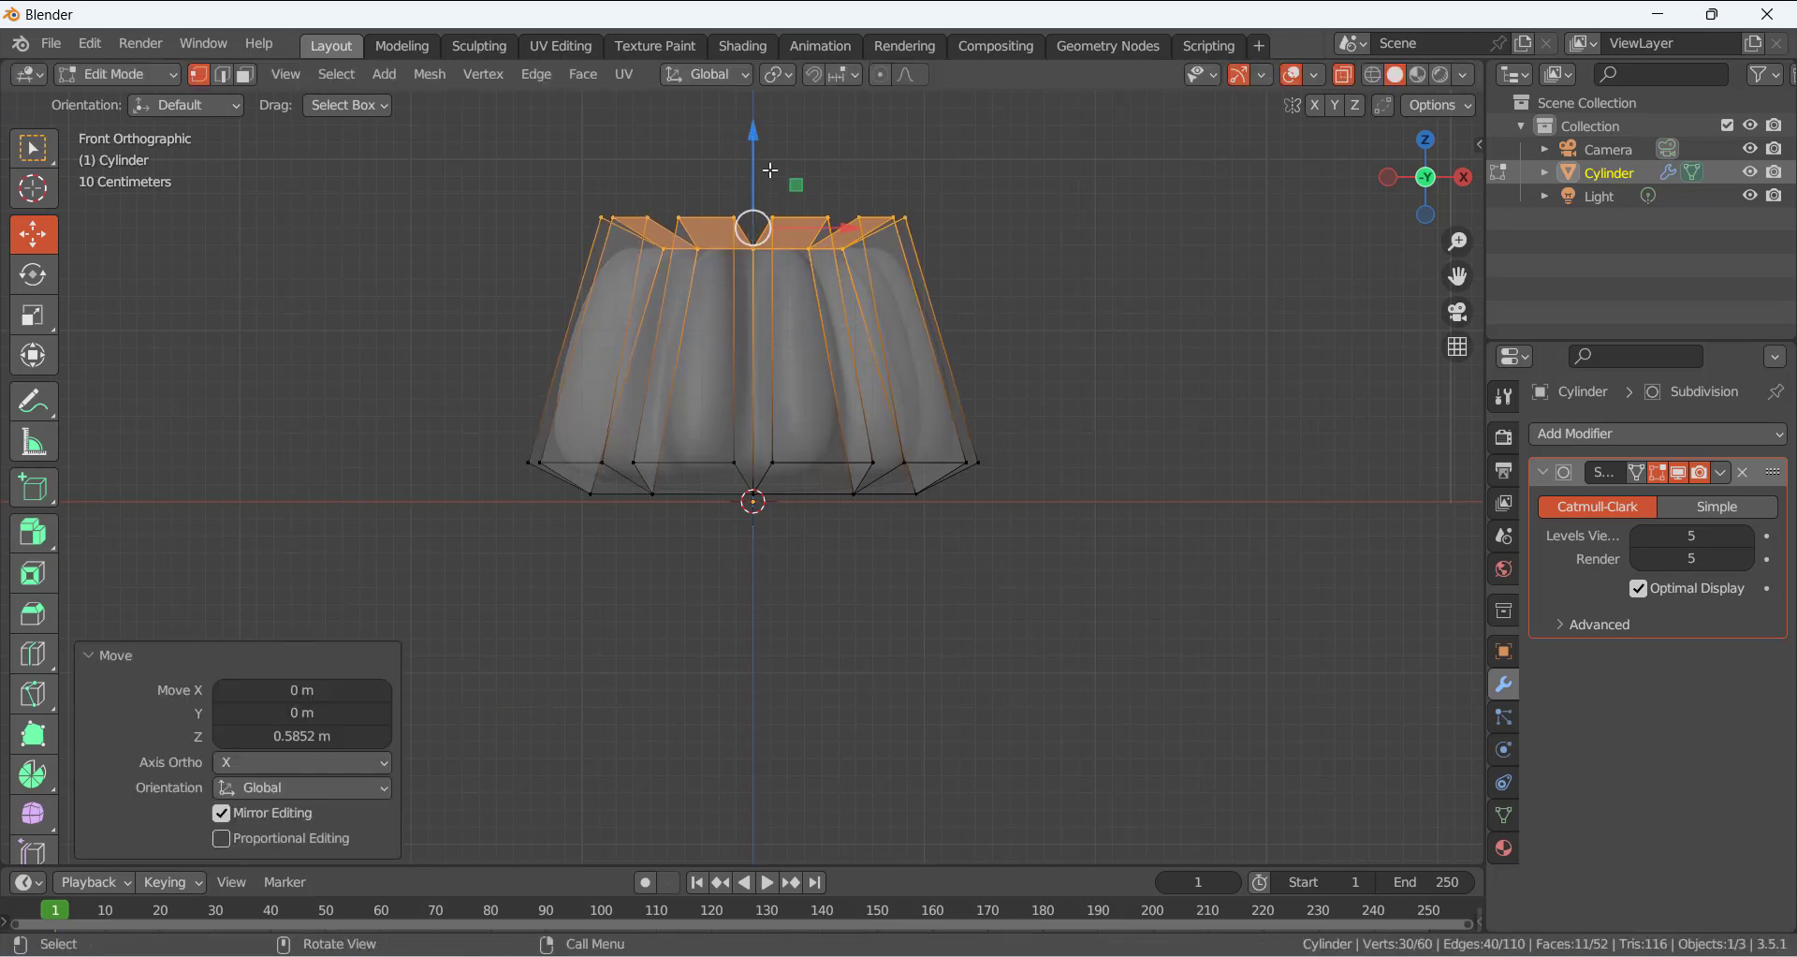
click(1089, 310)
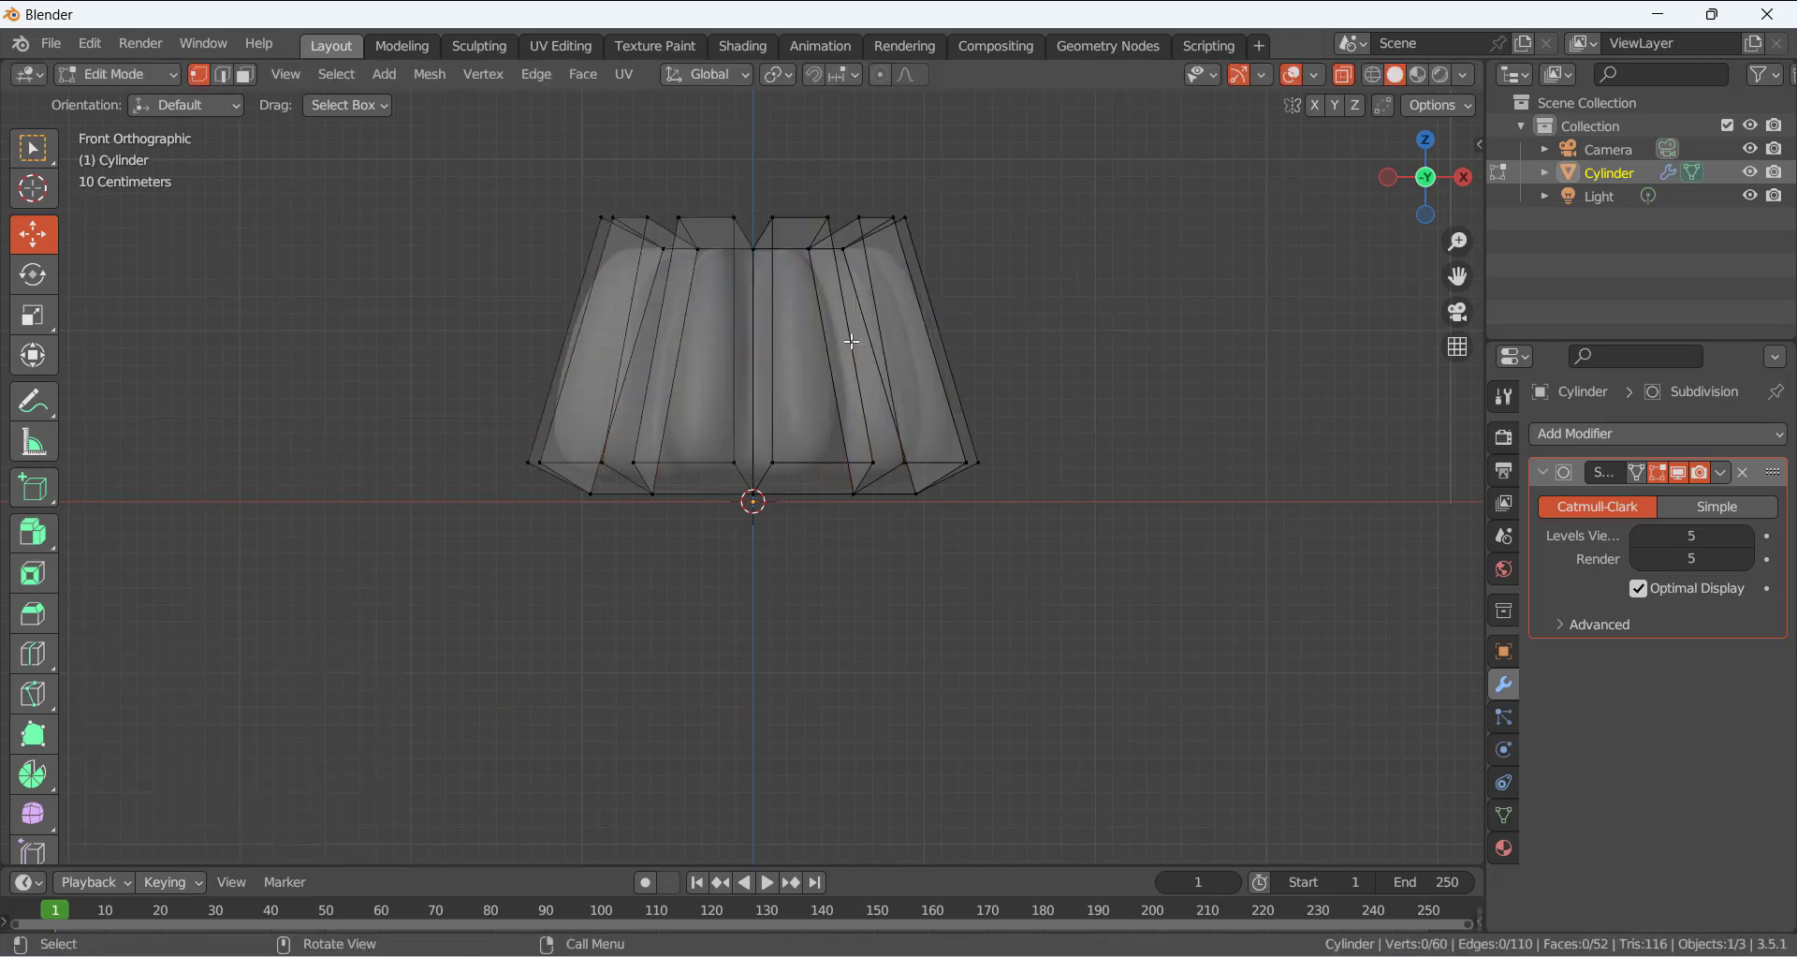
Add two loop cuts around the side walls, sliding one close to the upper rim and the other close to the lower rim
key(ctrl+r)
click(763, 317)
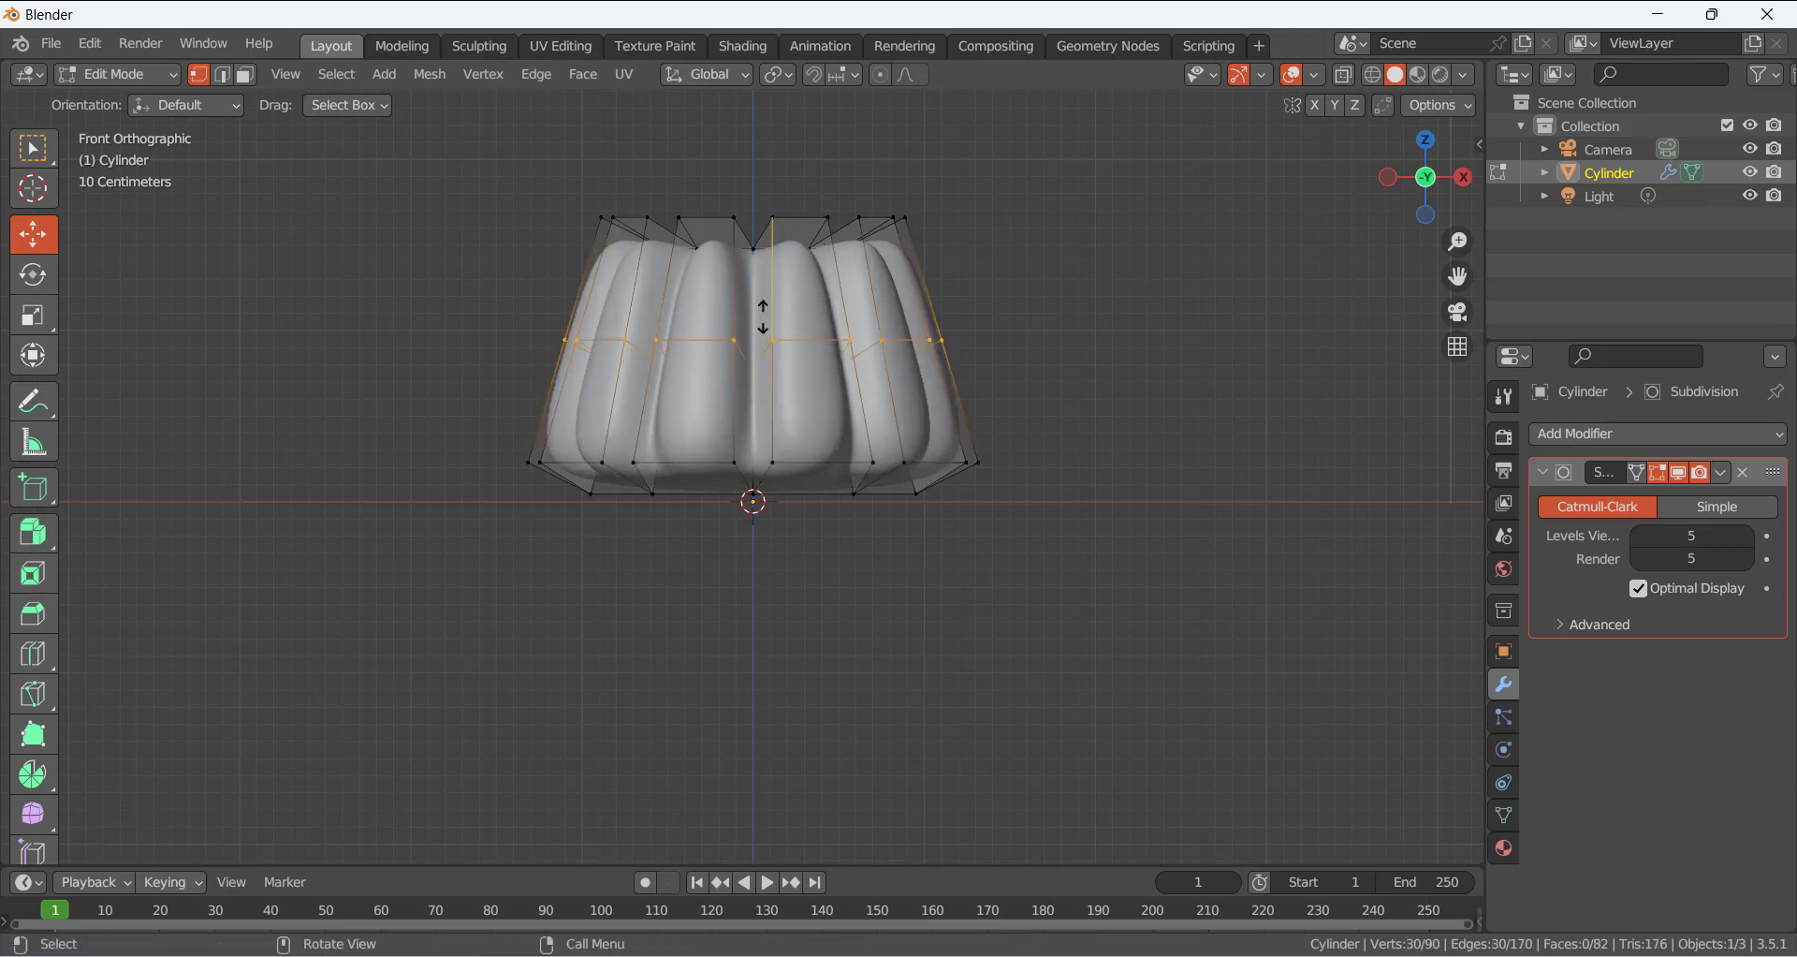
click(751, 265)
click(827, 379)
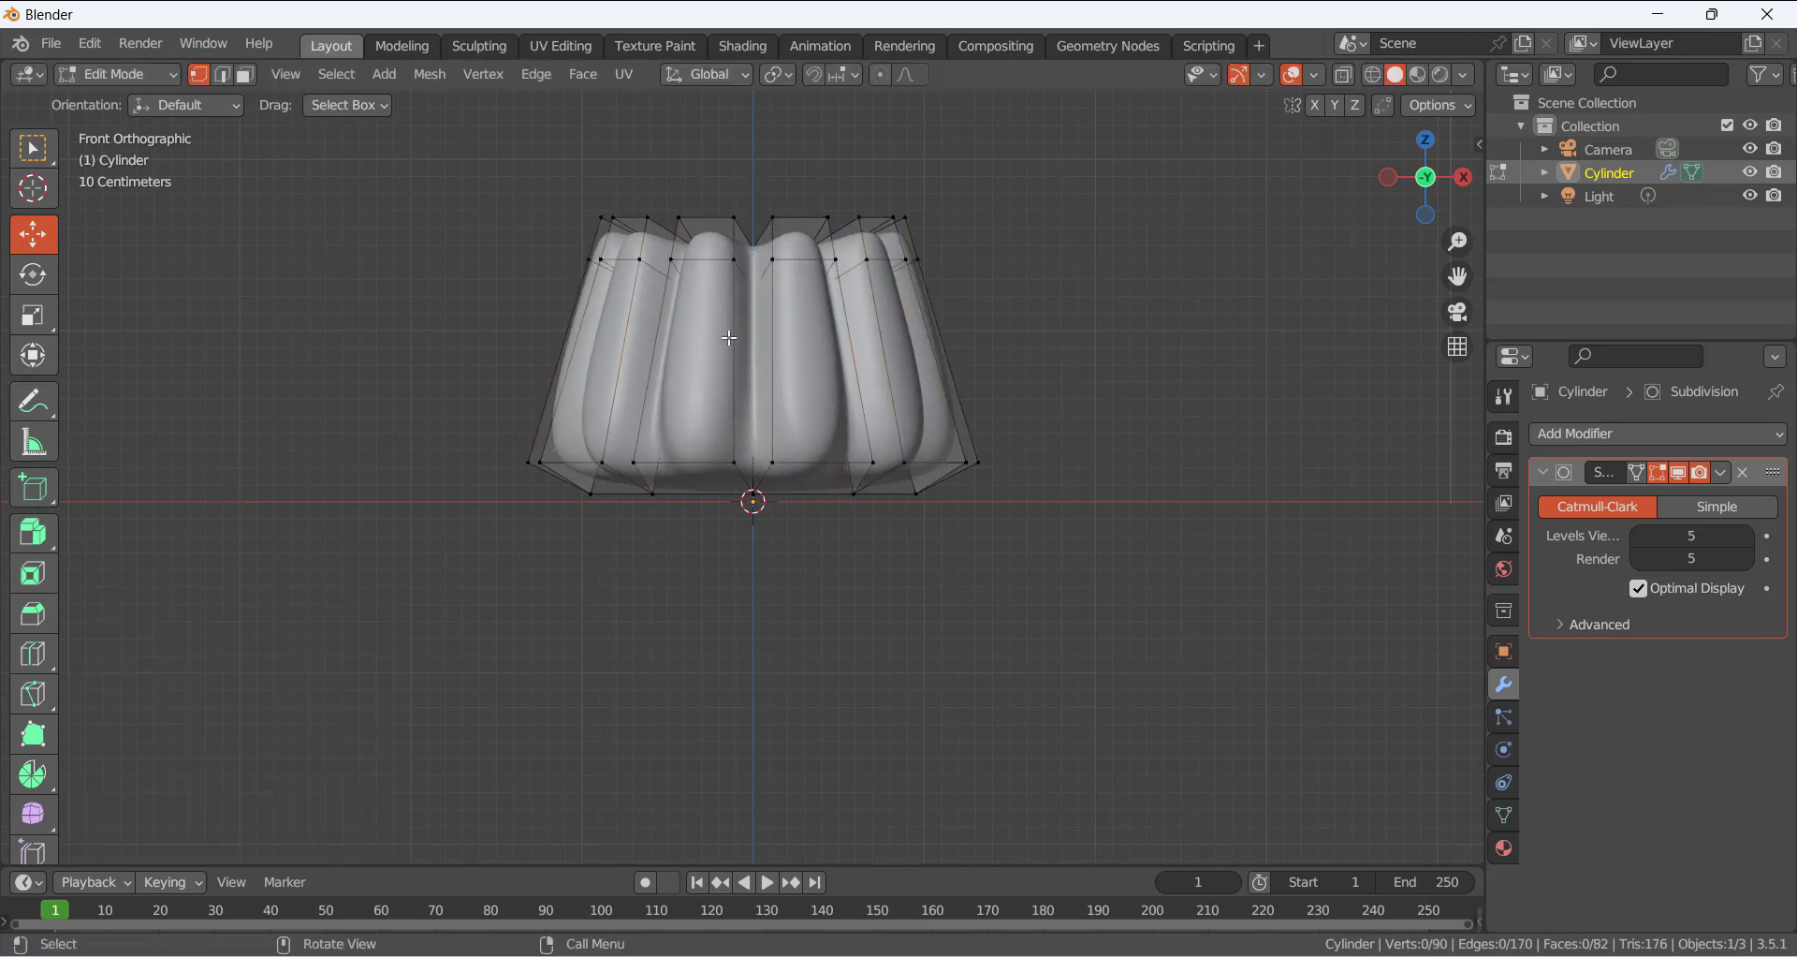
key(ctrl+r)
click(735, 393)
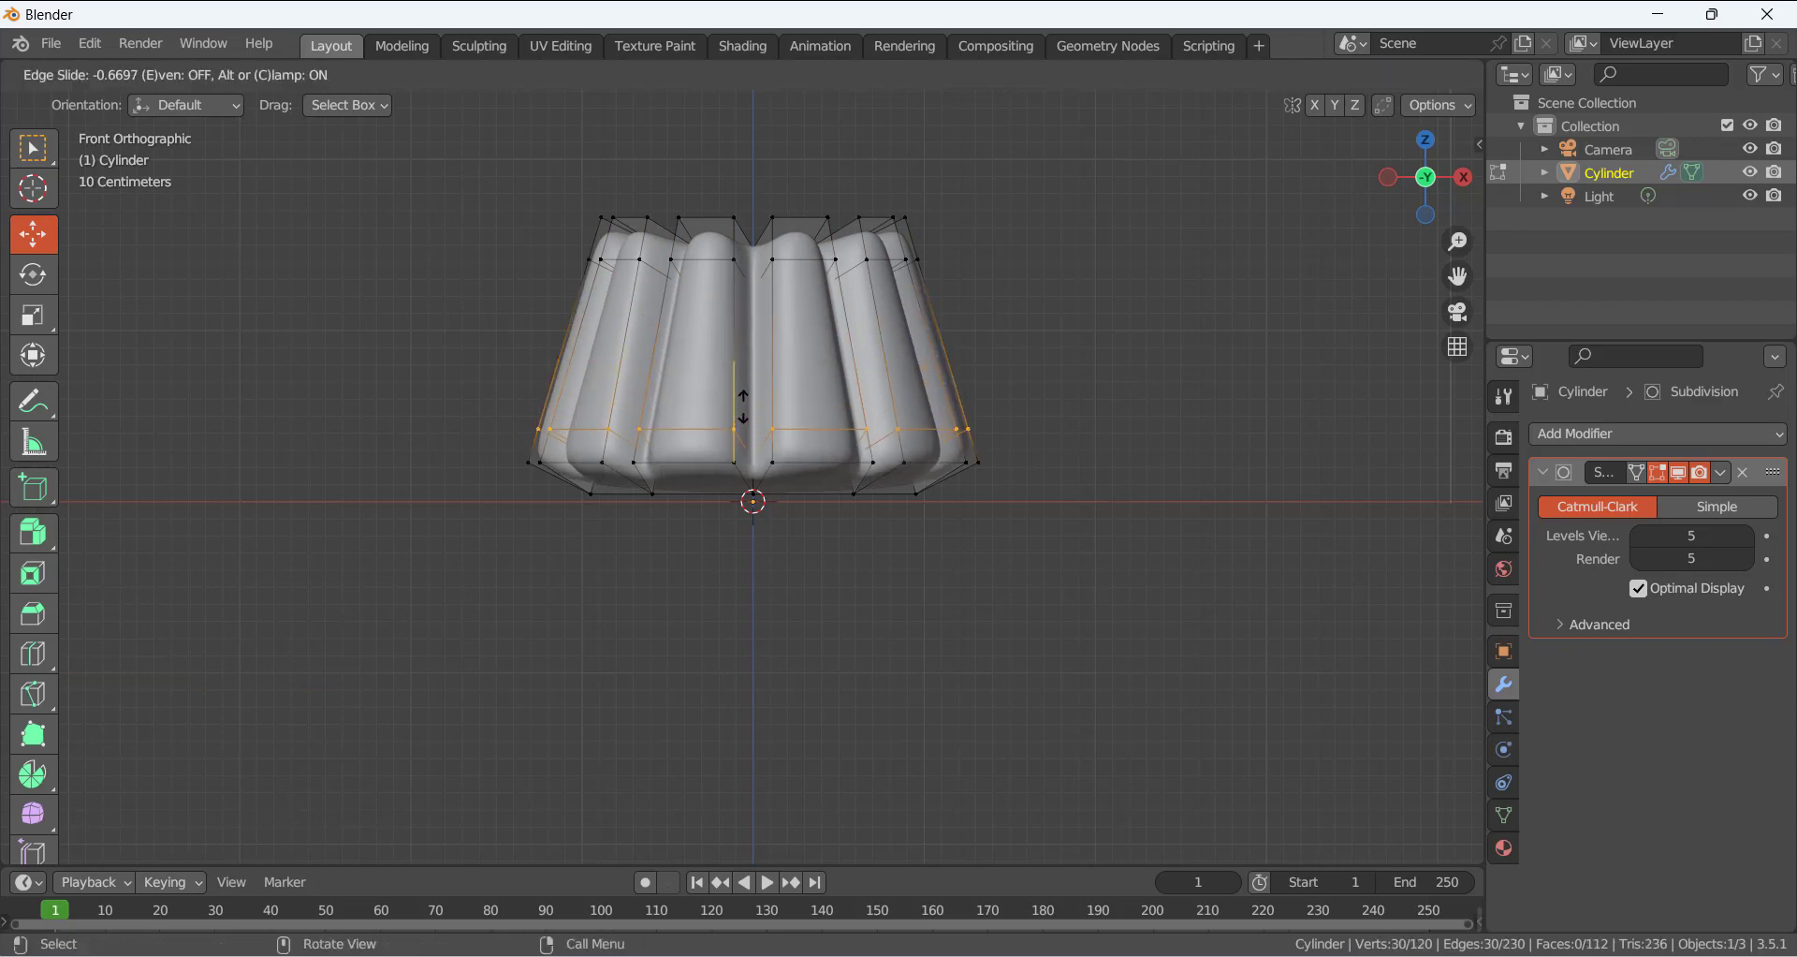
click(745, 440)
click(786, 370)
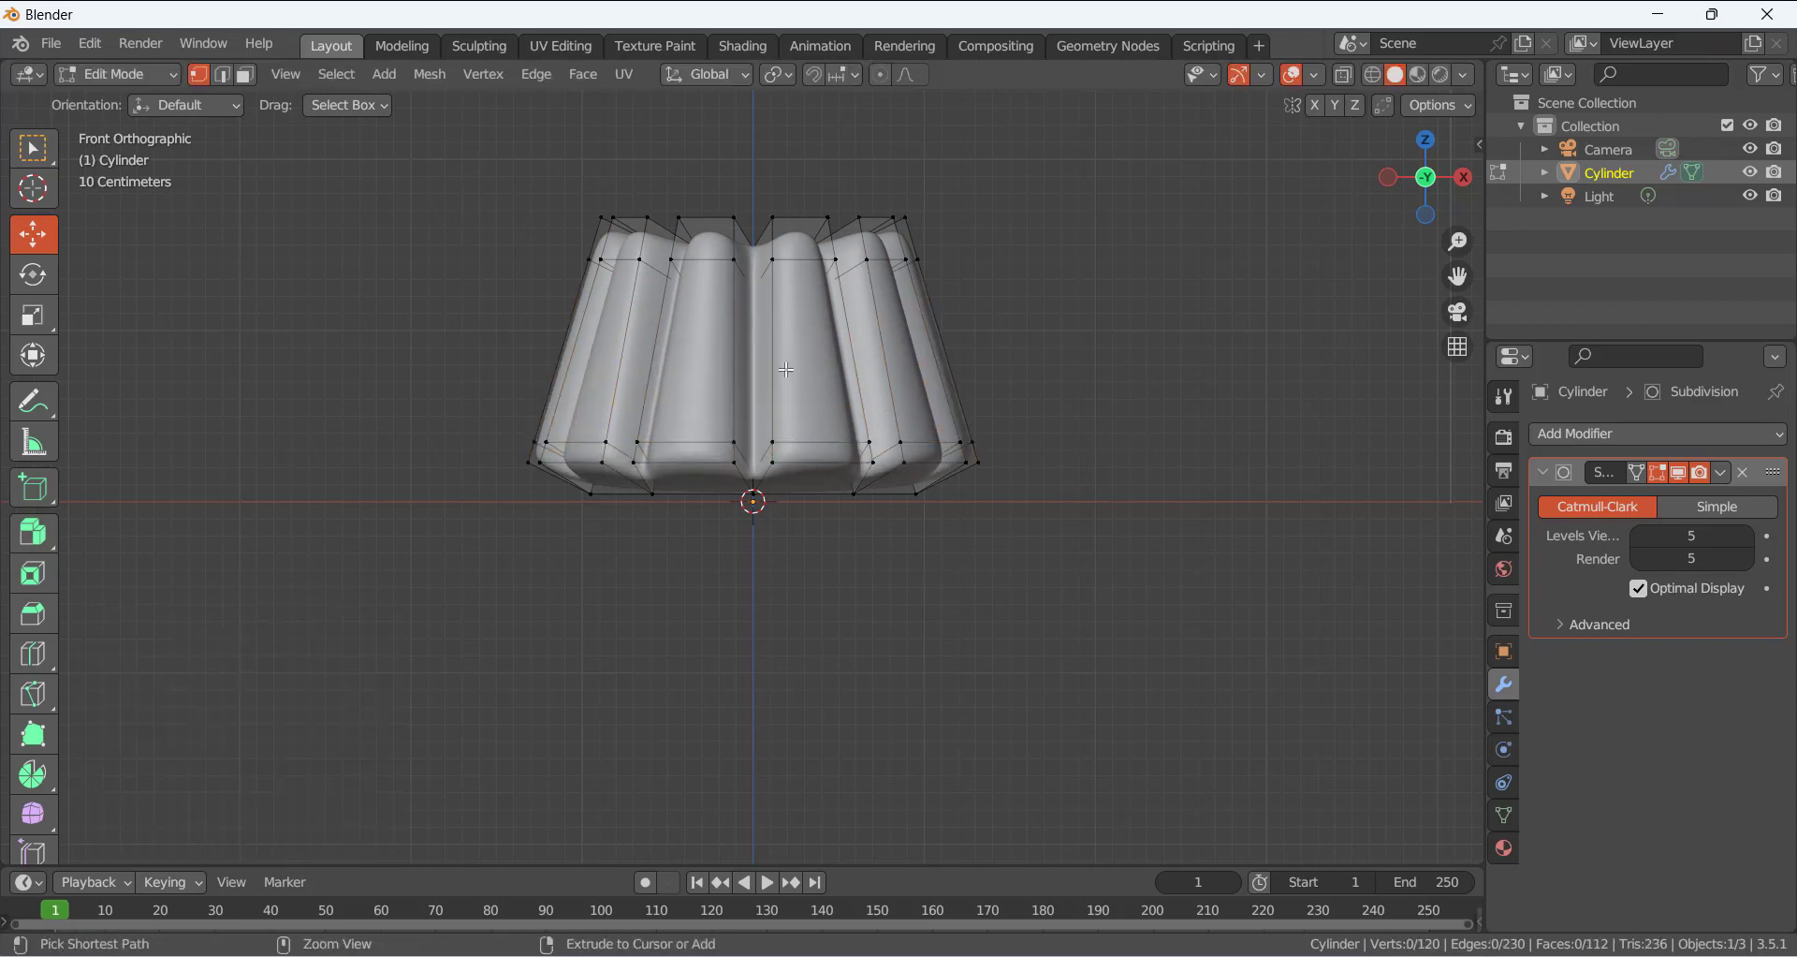
Add a centered loop cut around the side walls, midway between the upper and lower support loops, and deselect it
key(ctrl+r)
click(786, 369)
right_click(788, 365)
click(1036, 365)
middle_drag(895, 330, 1367, 167)
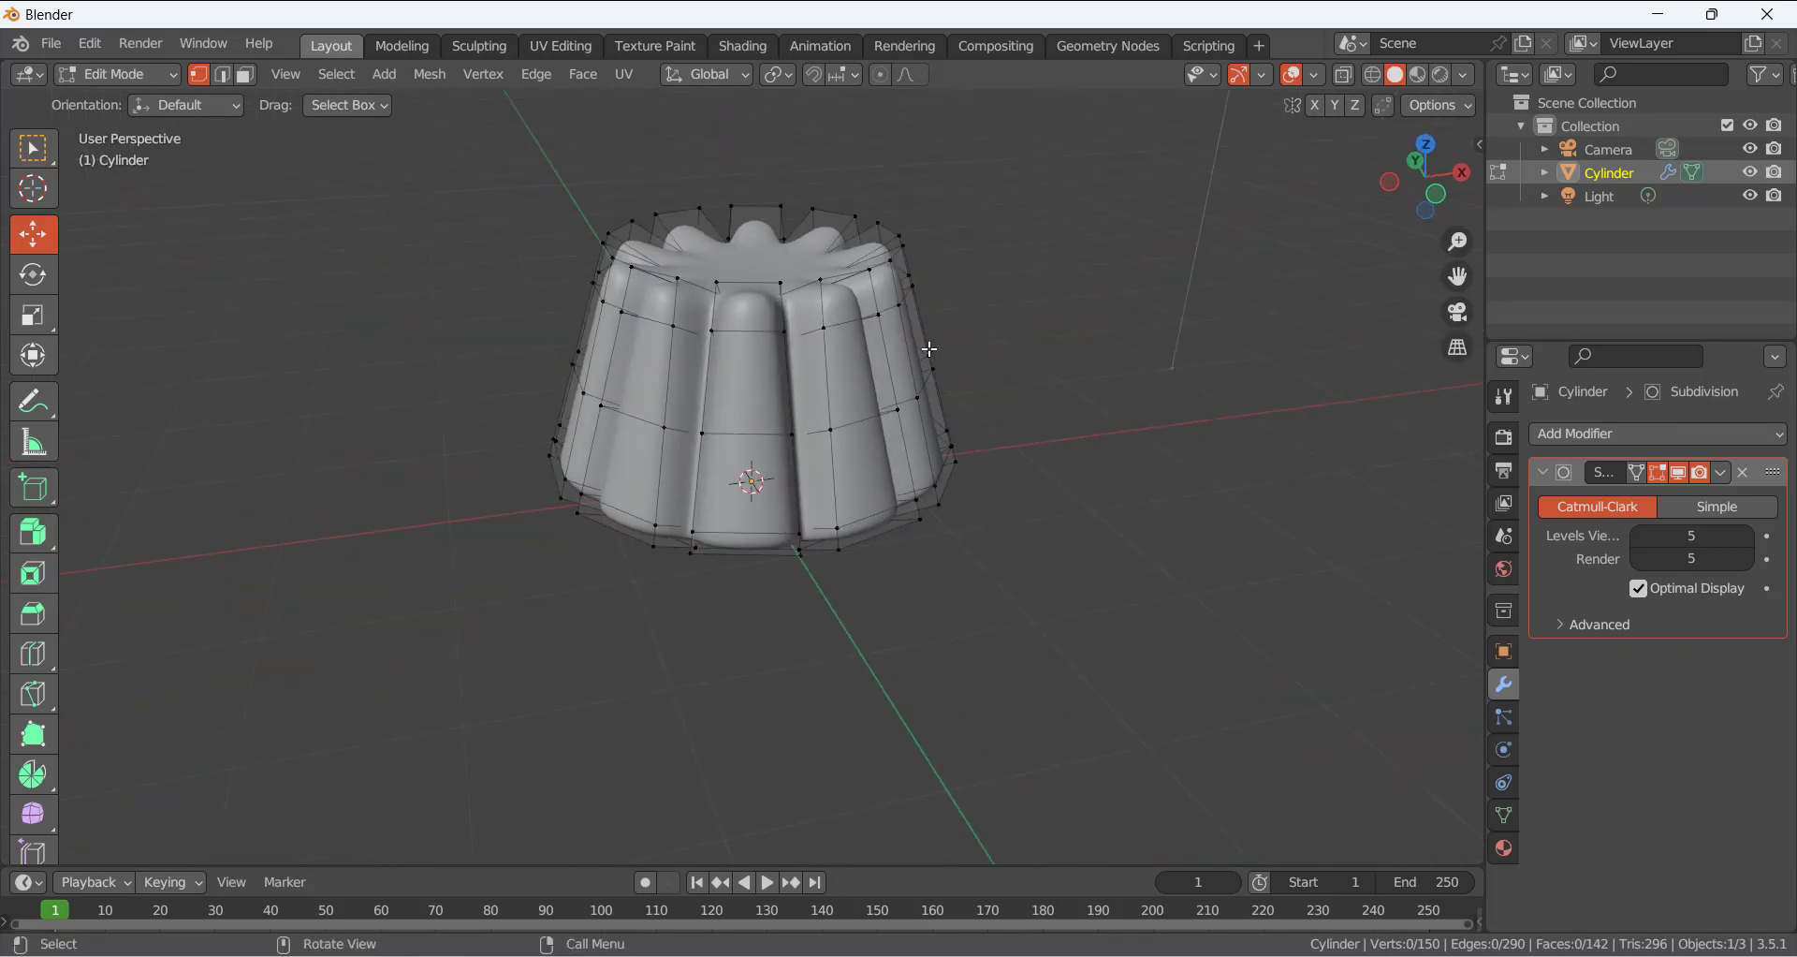
middle_drag(929, 350, 604, 393)
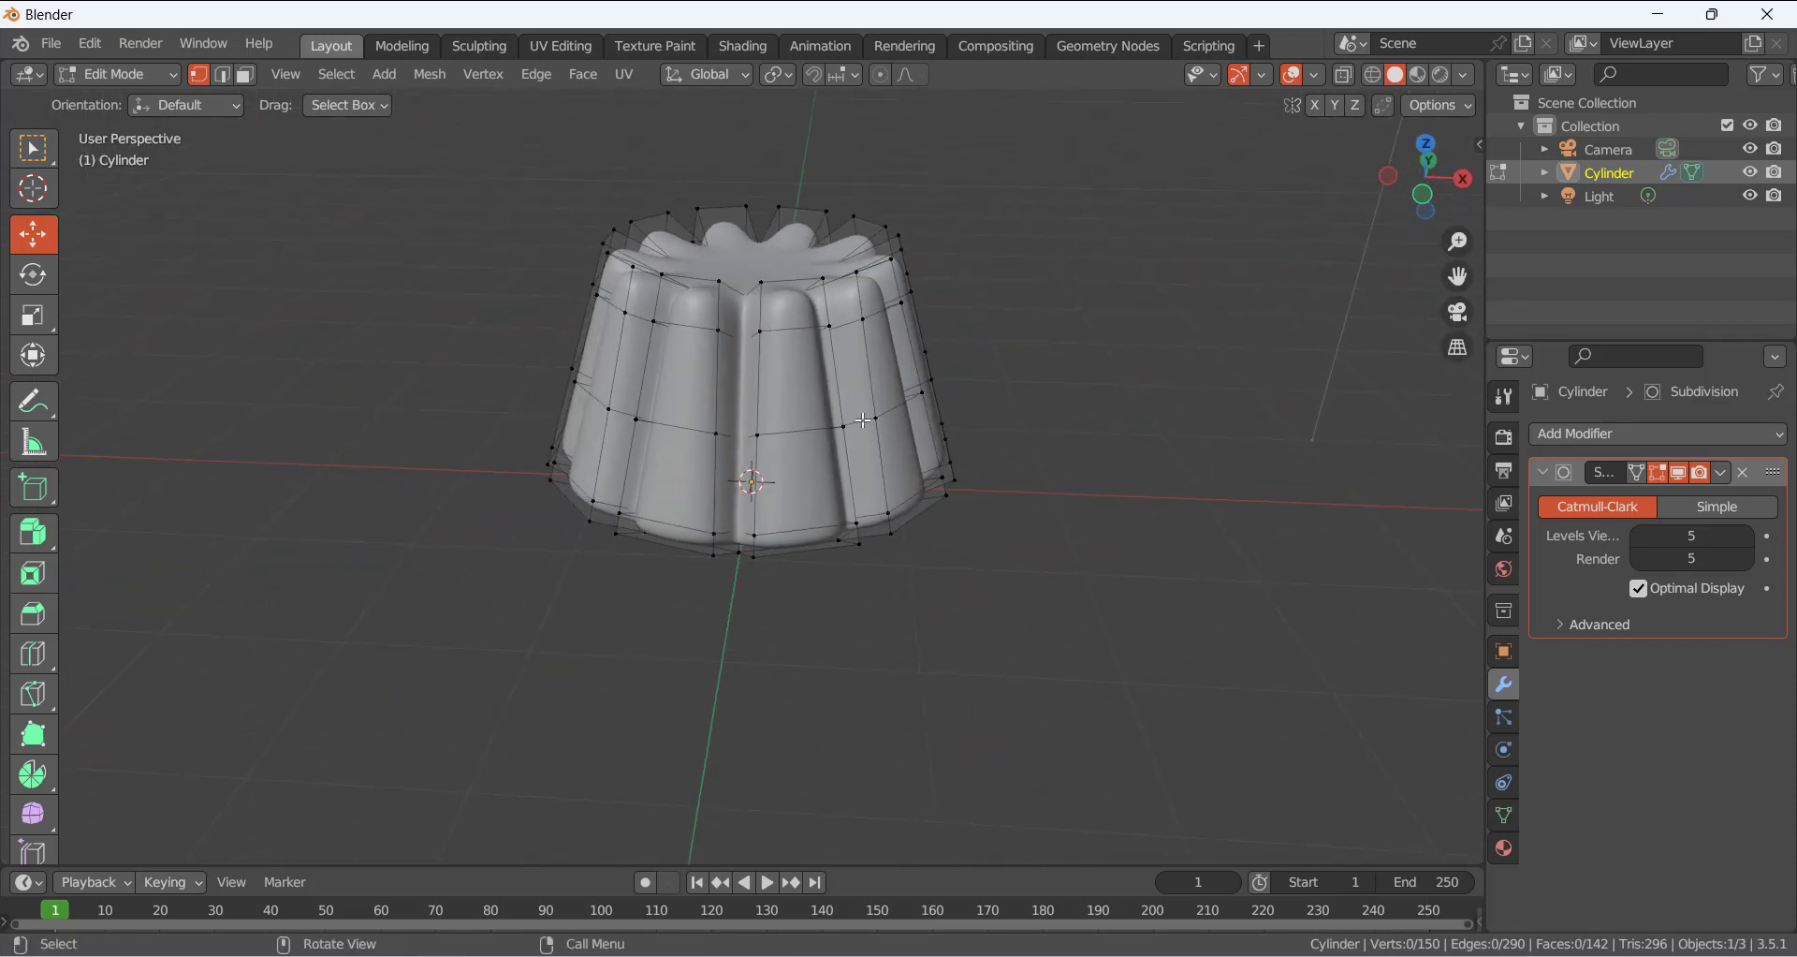
middle_drag(863, 421, 738, 383)
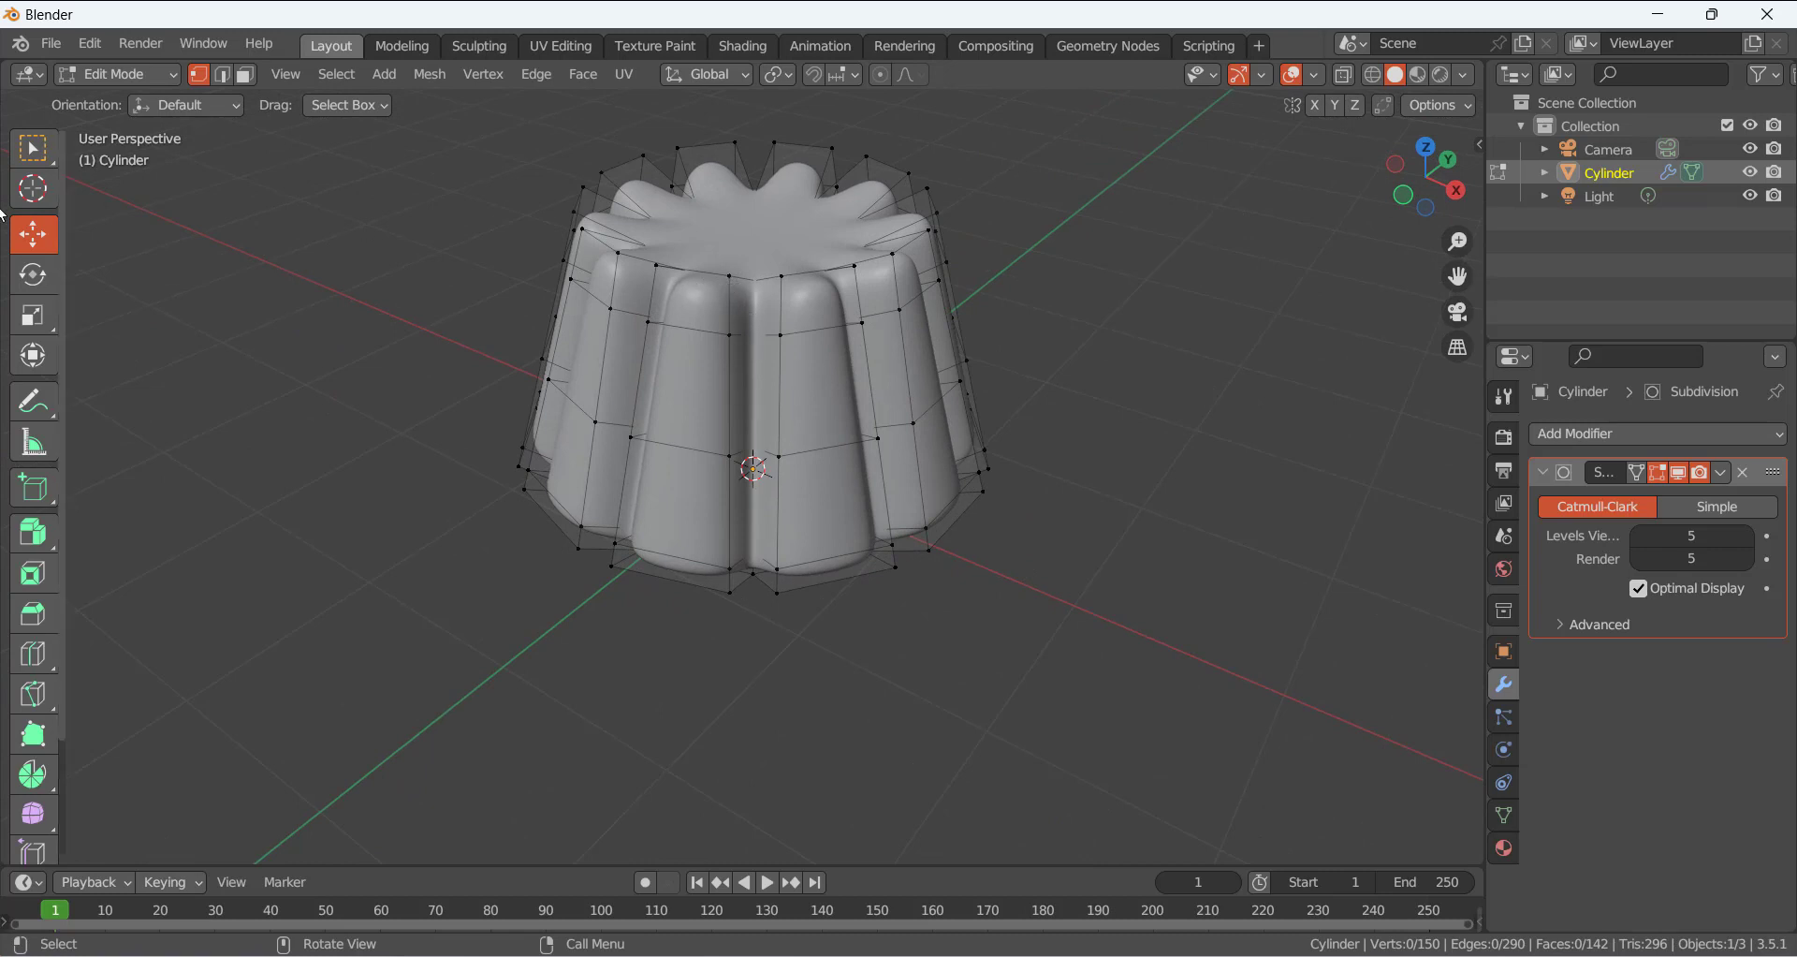
Select the top outer edges of the flutes in front view with X-ray on, scale them inward with proportional editing, and deselect them
key(w)
click(701, 324)
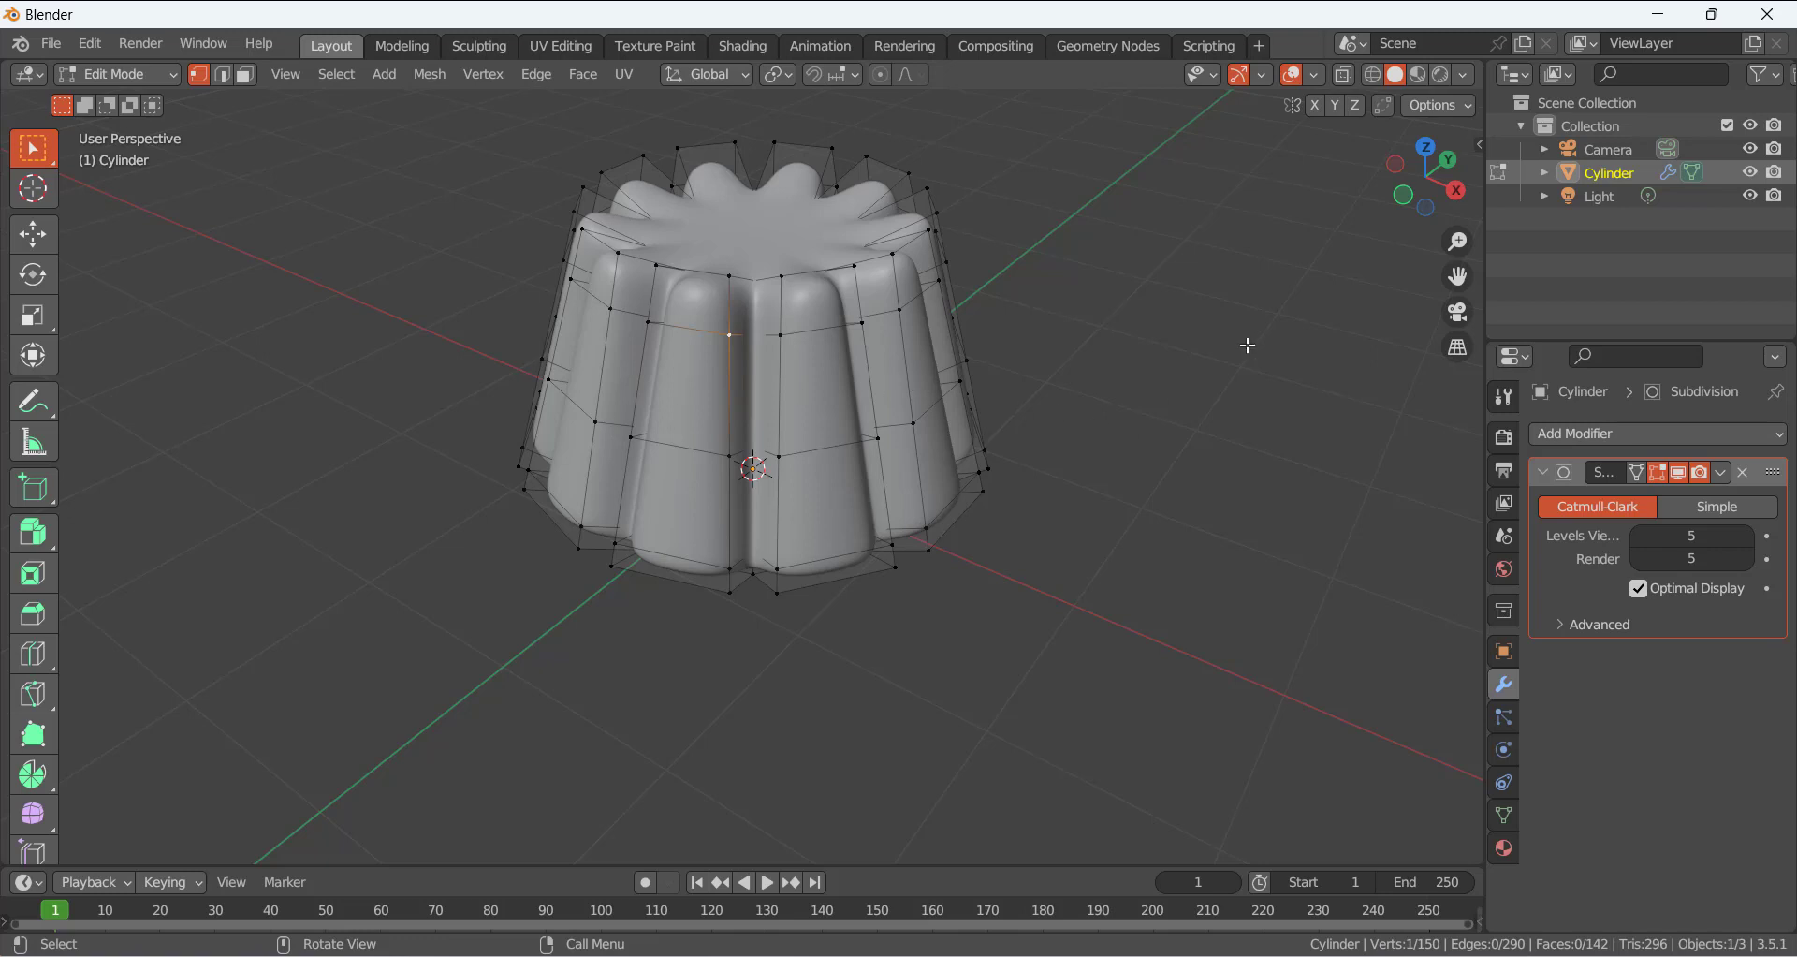
click(1344, 75)
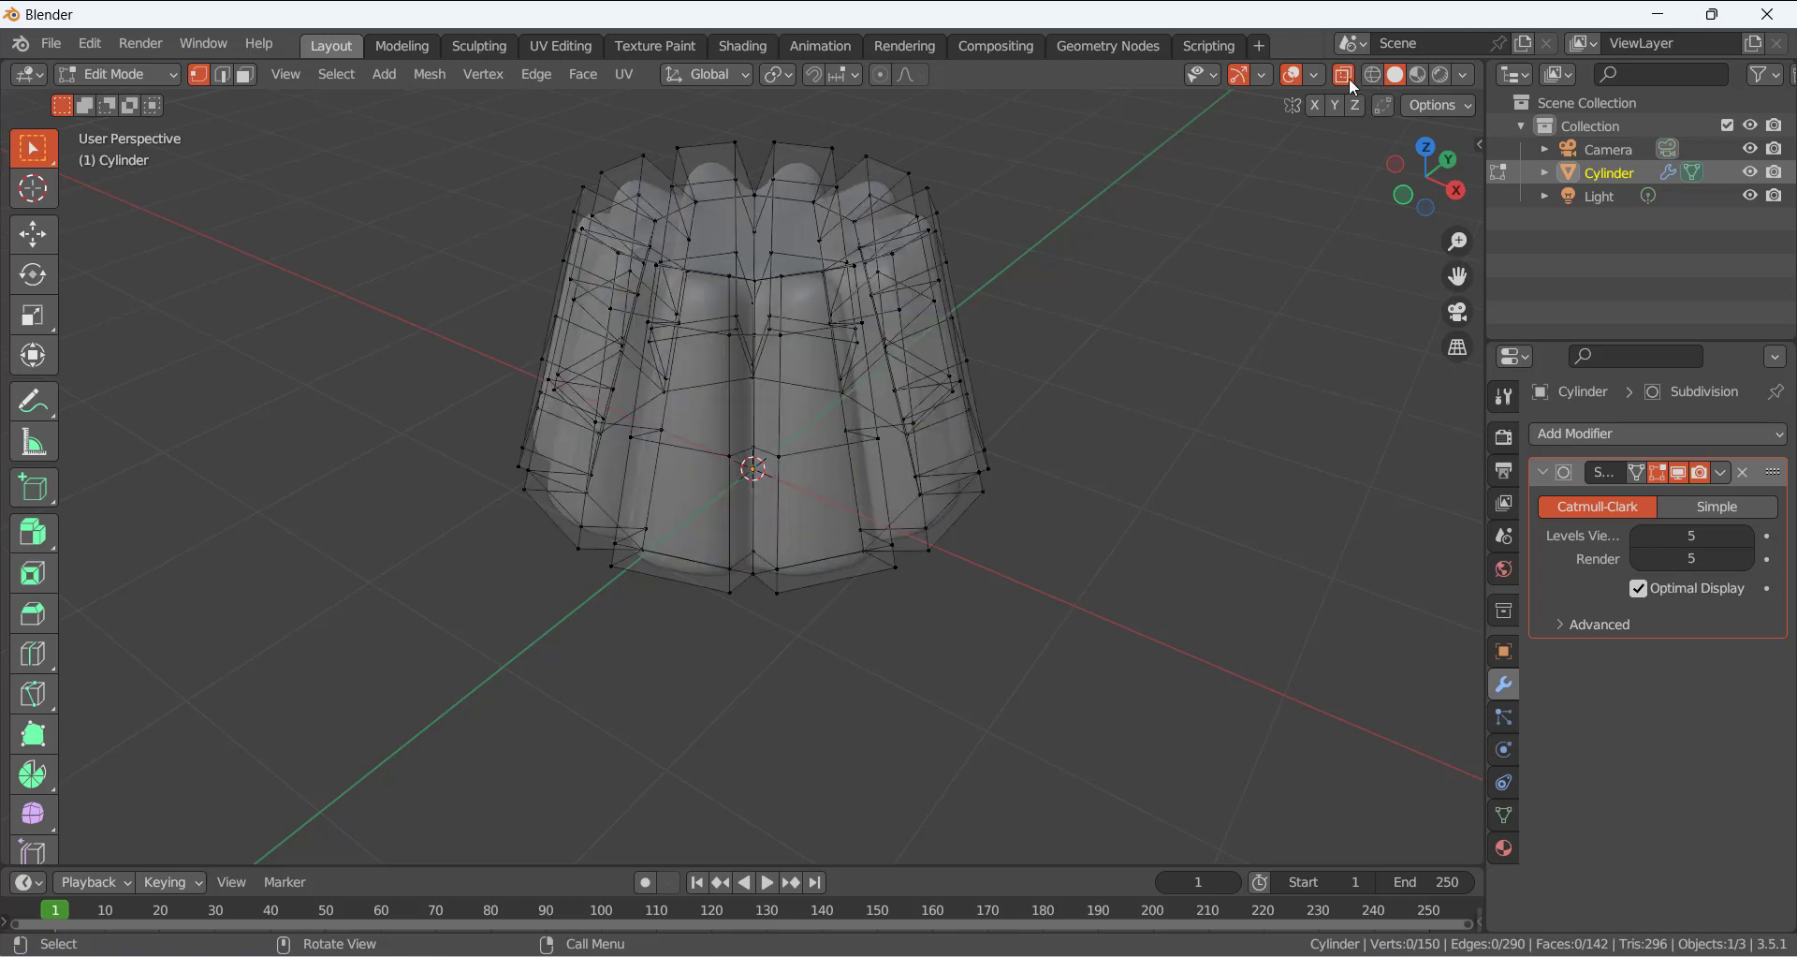
key(KP_1)
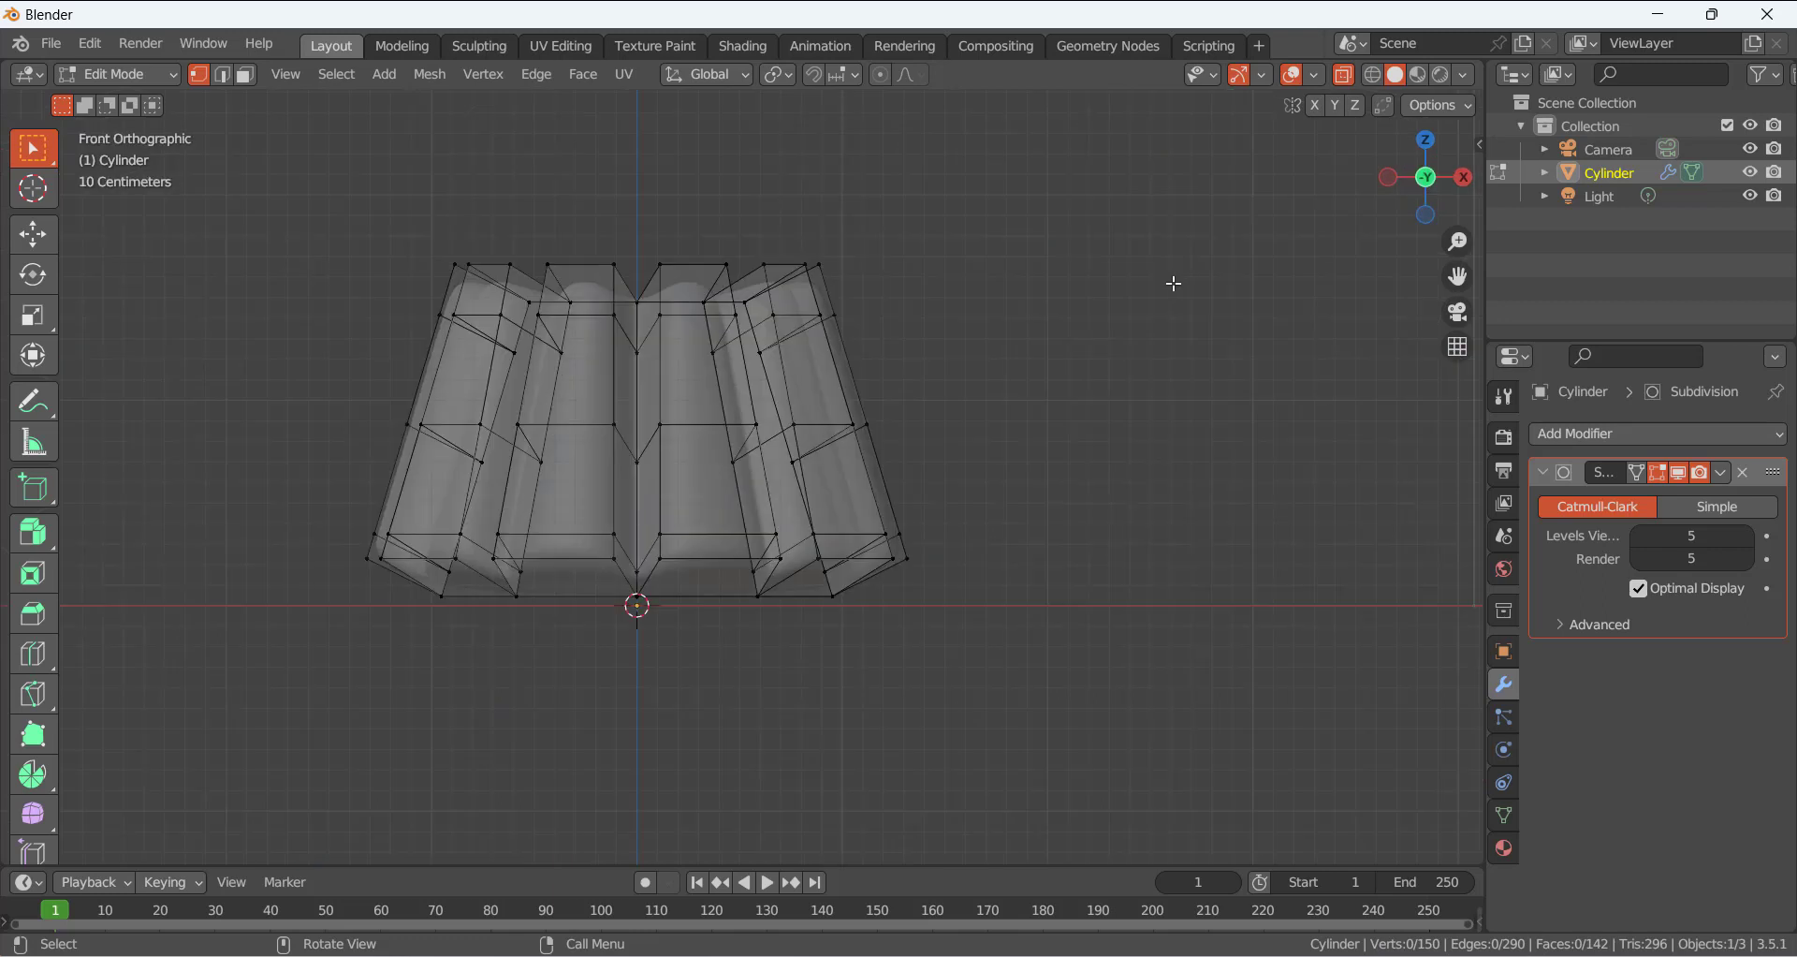
click(222, 74)
drag(294, 192, 989, 286)
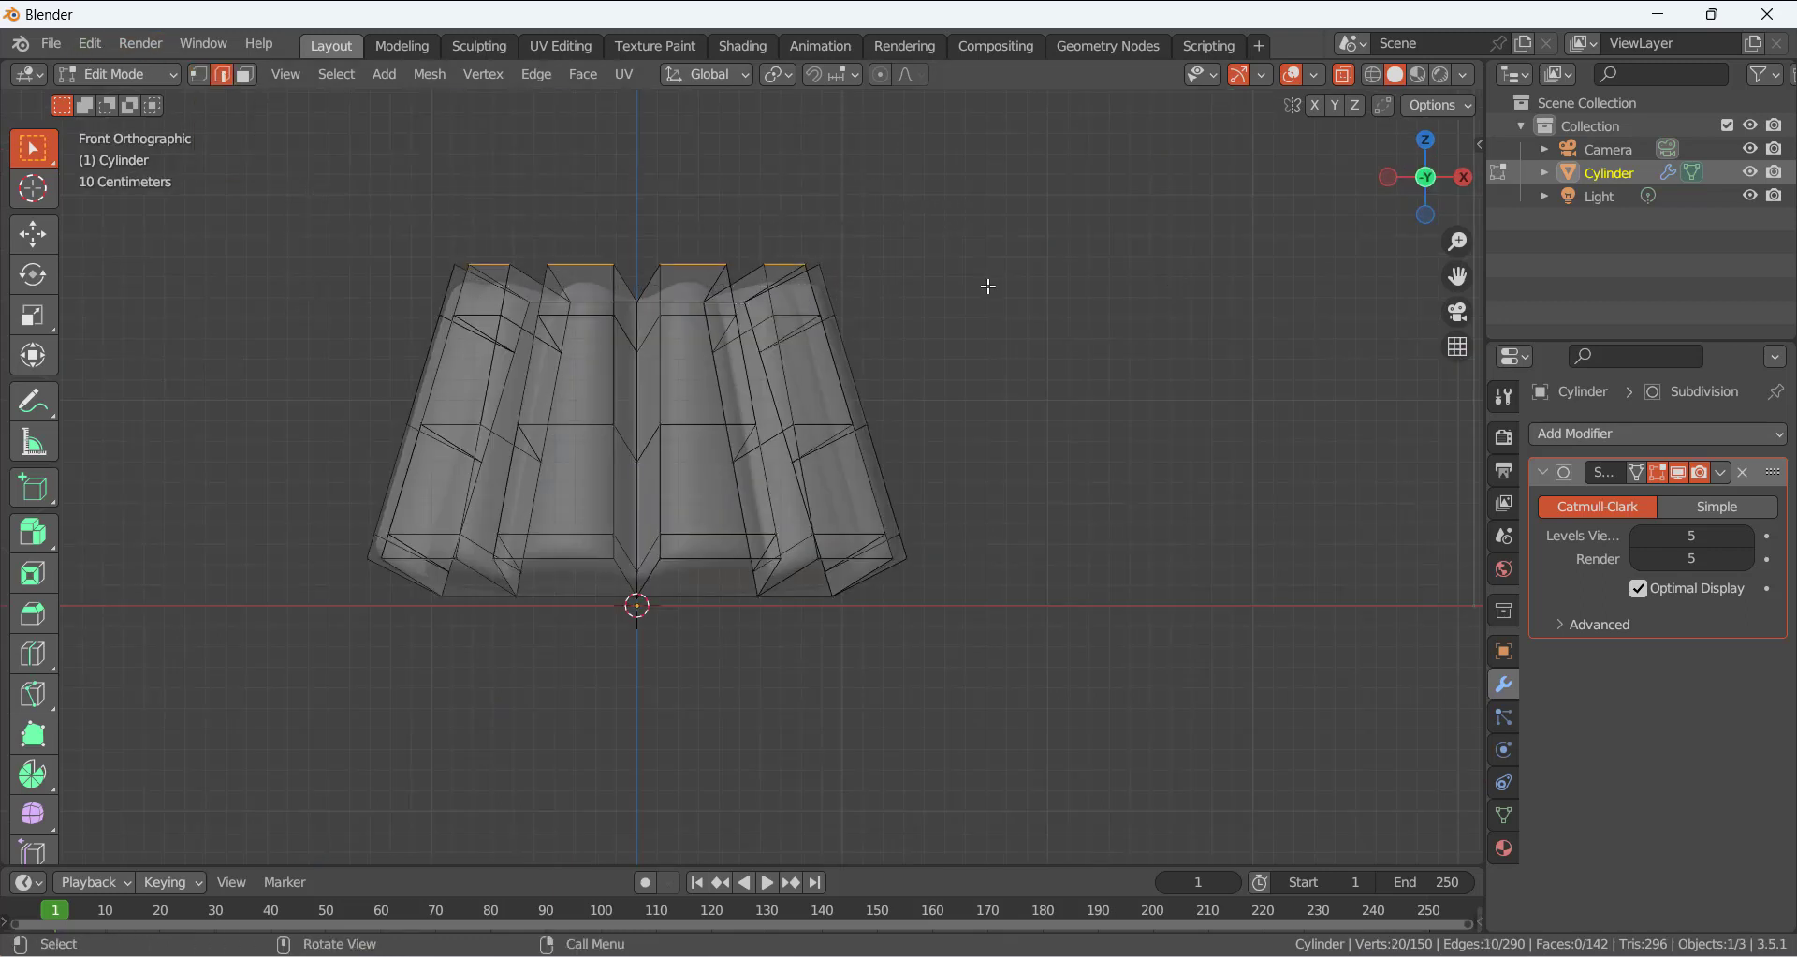
drag(323, 169, 952, 292)
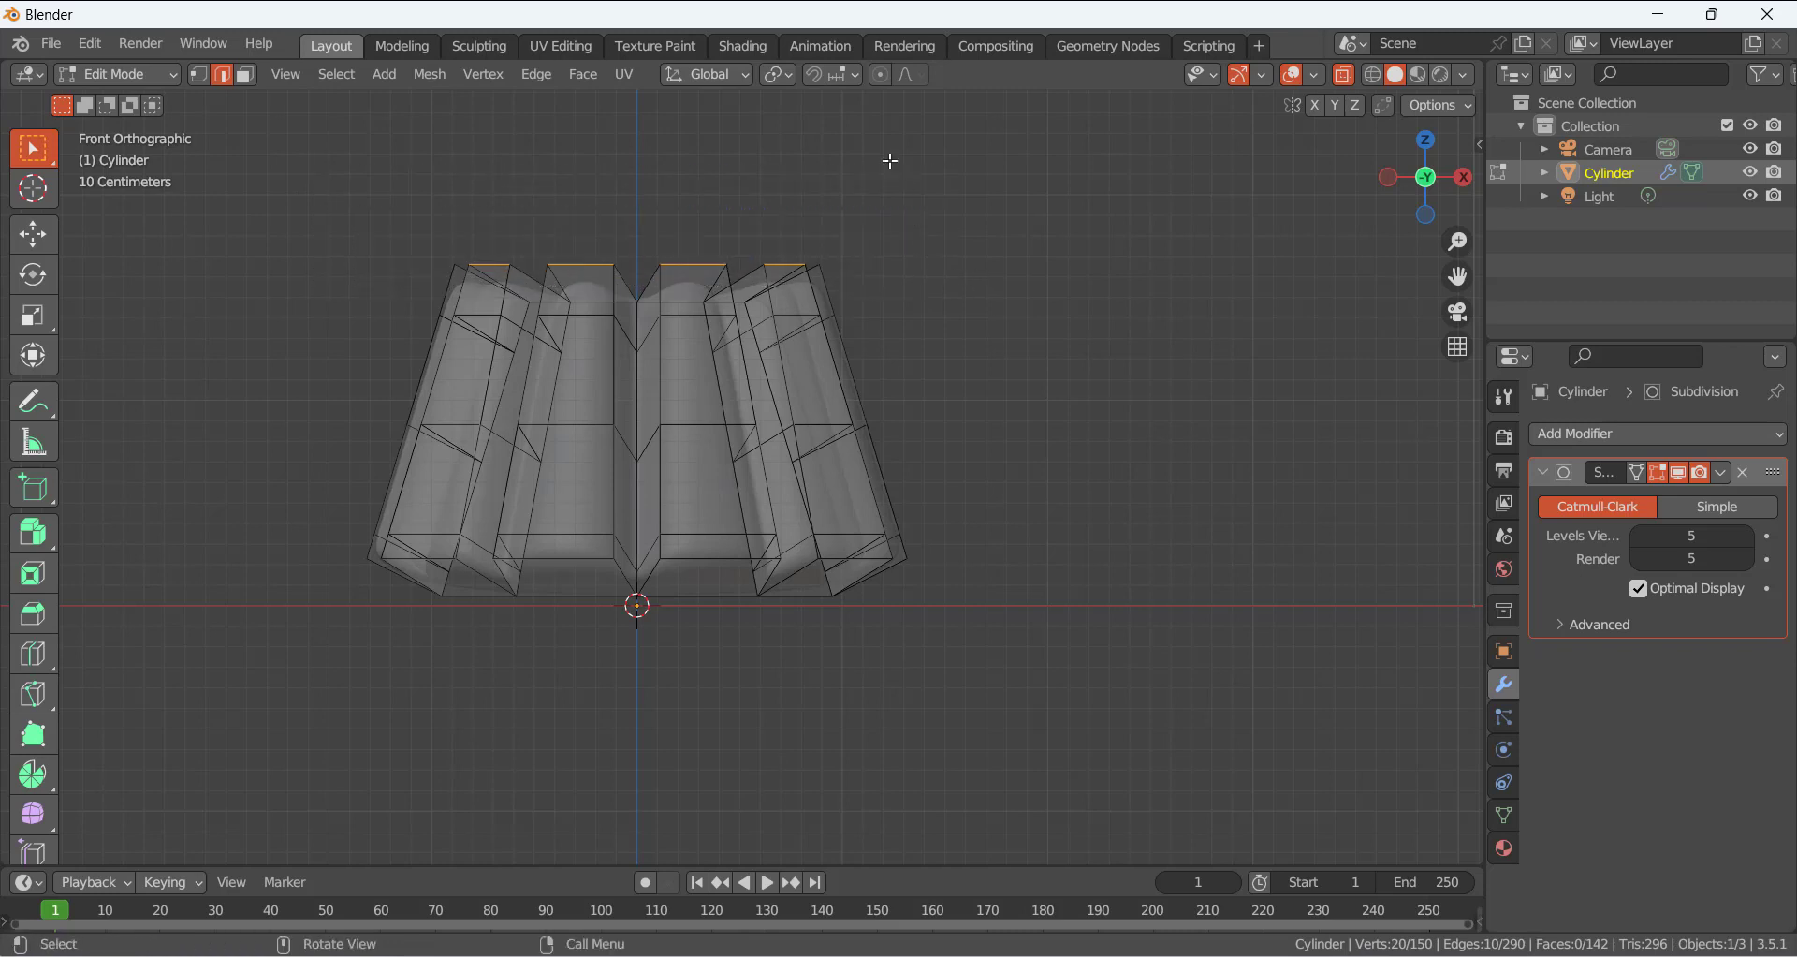
click(885, 77)
key(s)
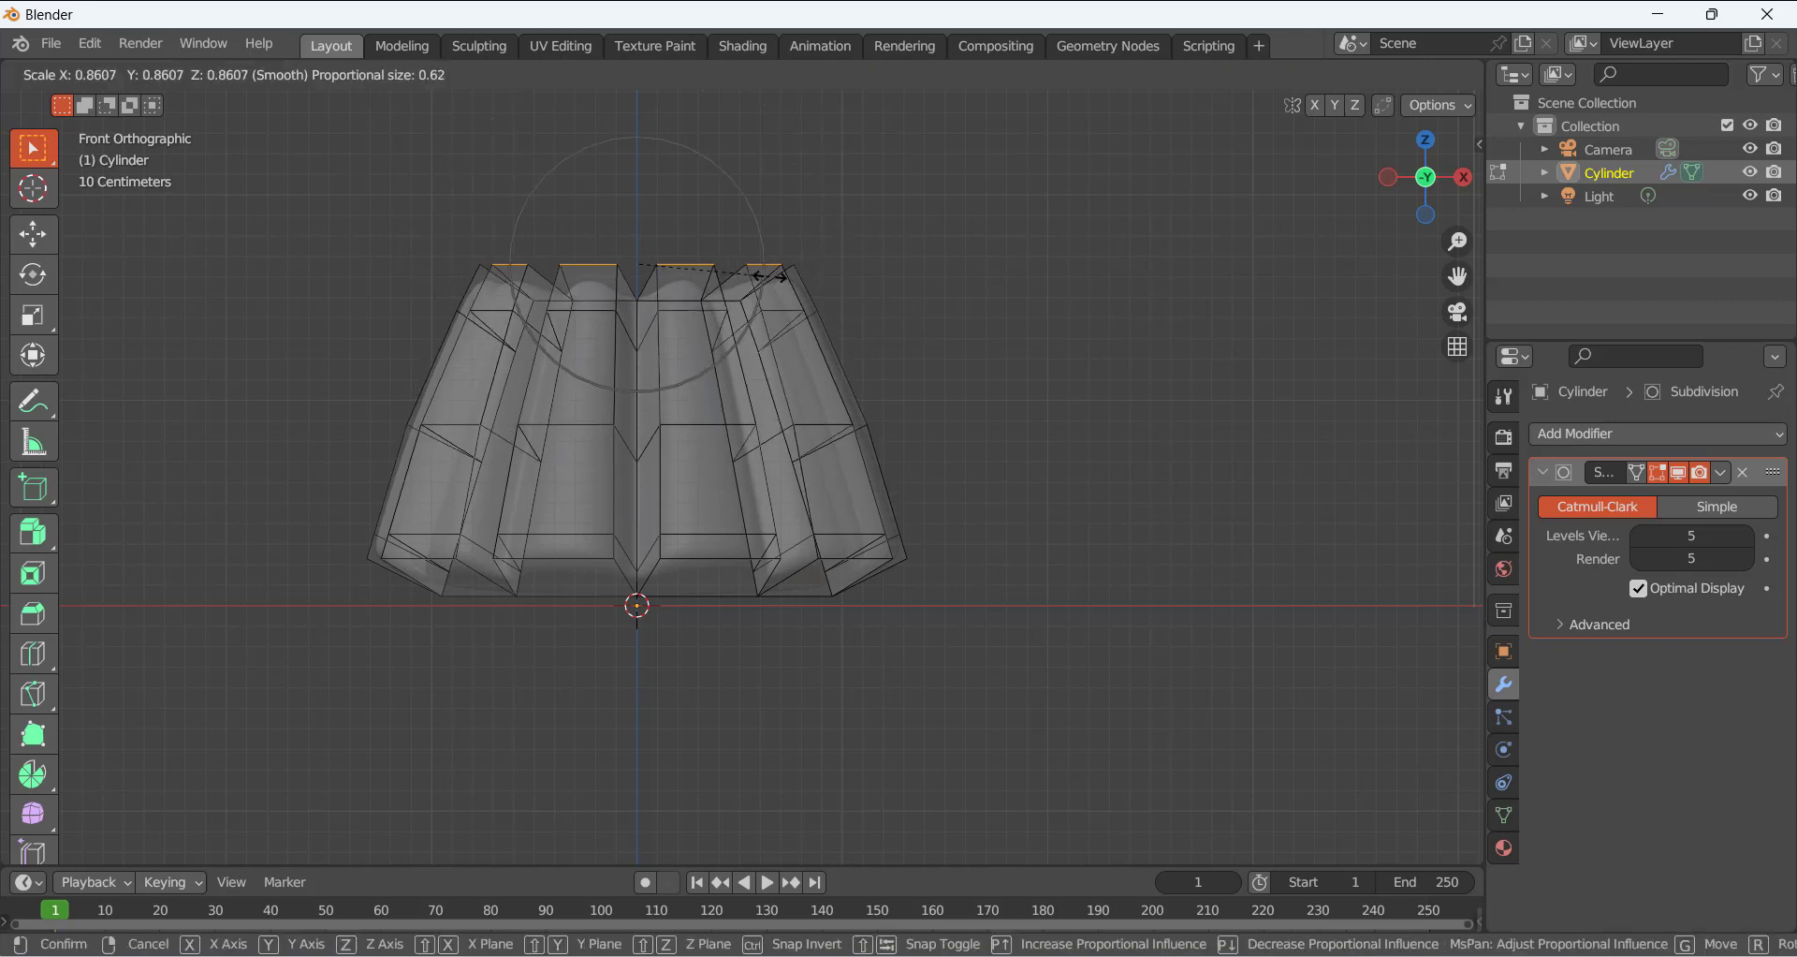
scroll(769, 277, up, 1)
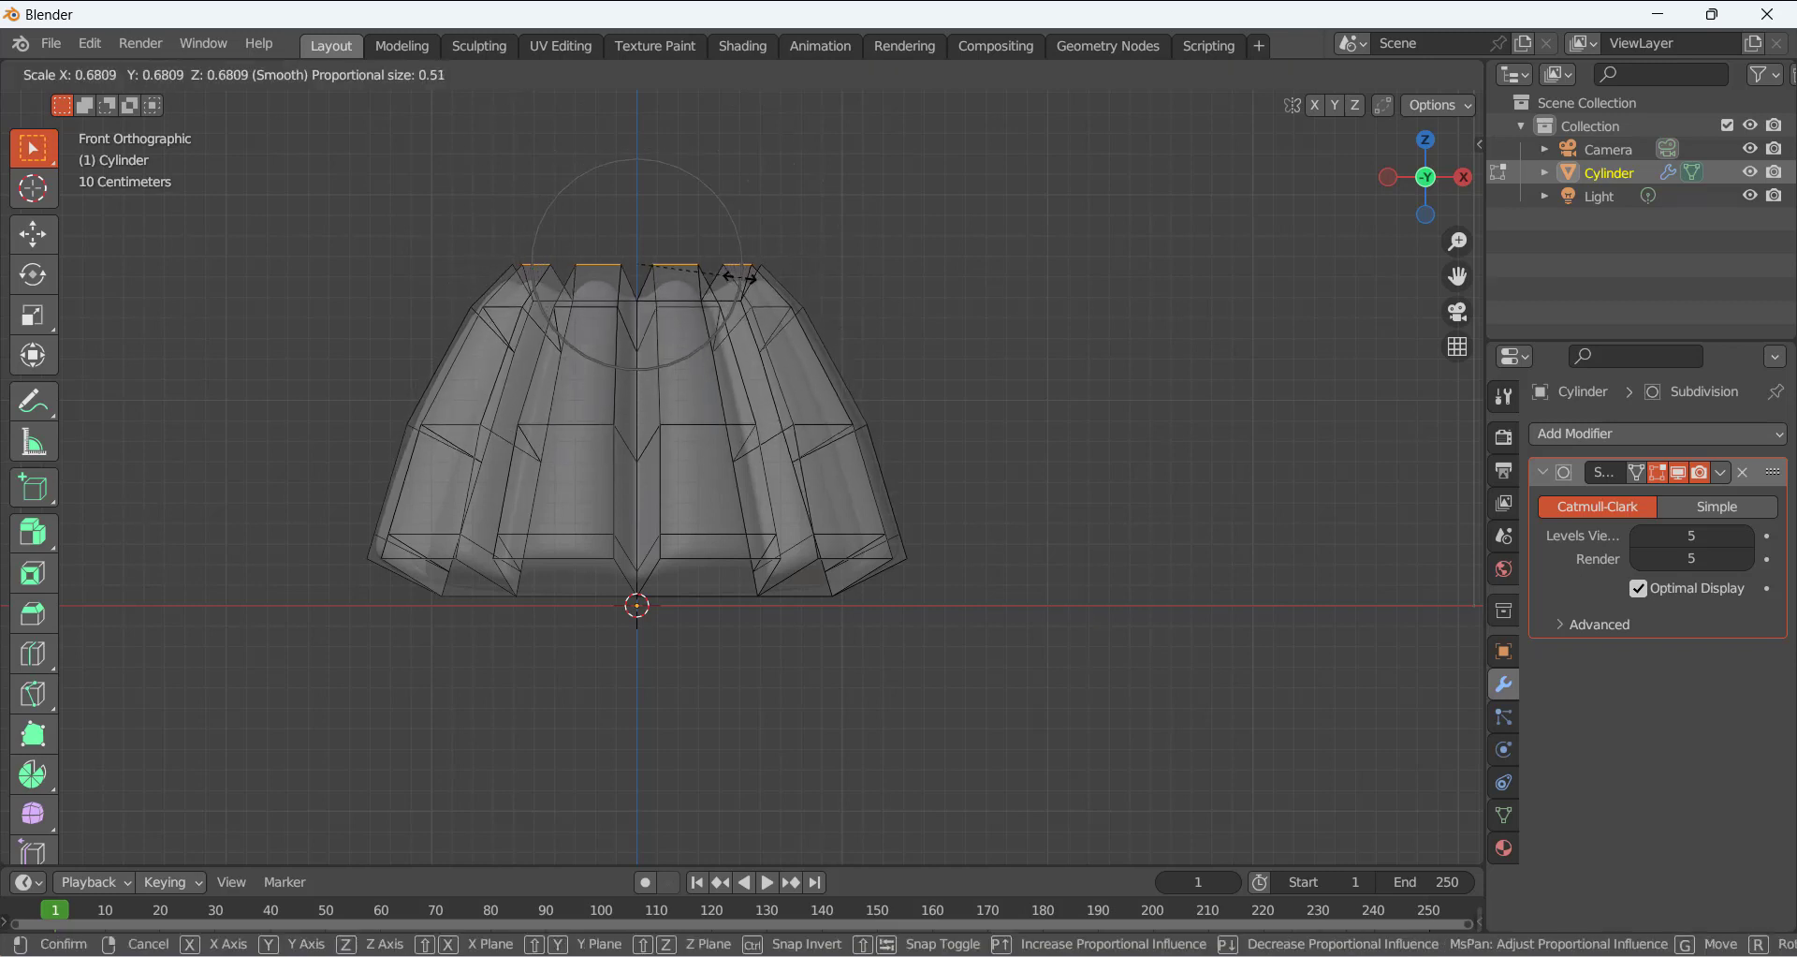
click(728, 278)
key(alt+a)
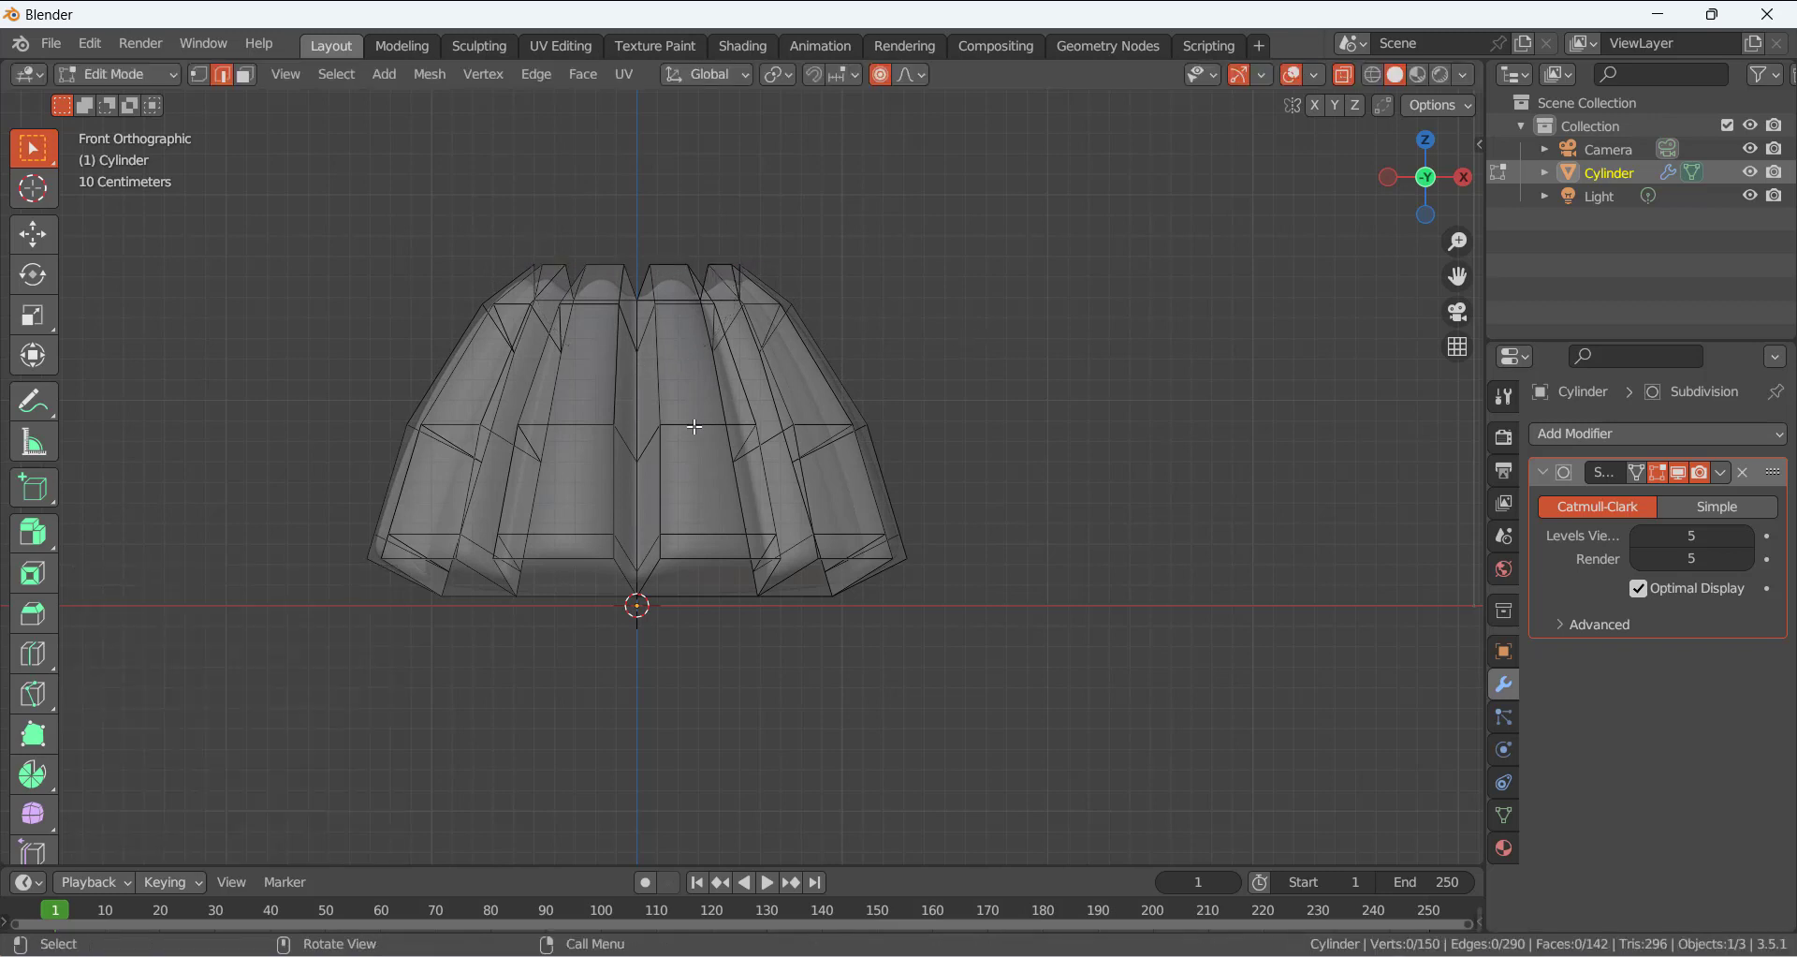
Select the middle edge loop, scale it up by 1.046 with proportional editing, and return to Object Mode with nothing selected
alt+click(775, 430)
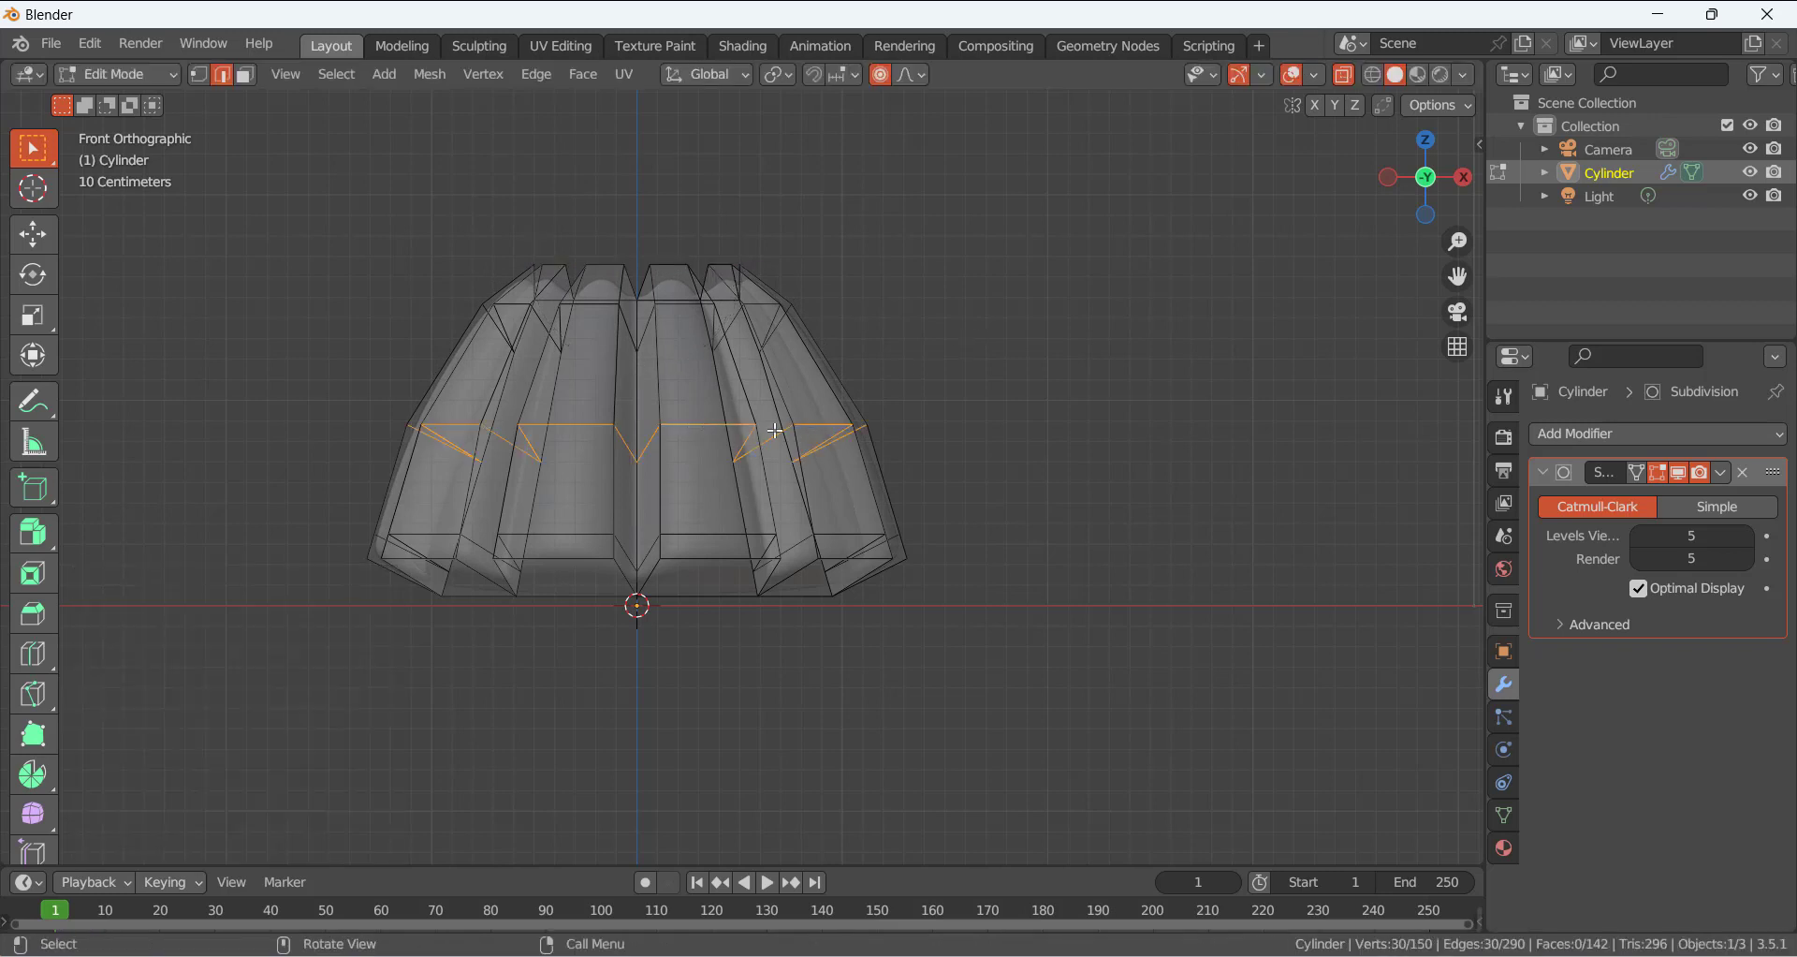
key(s)
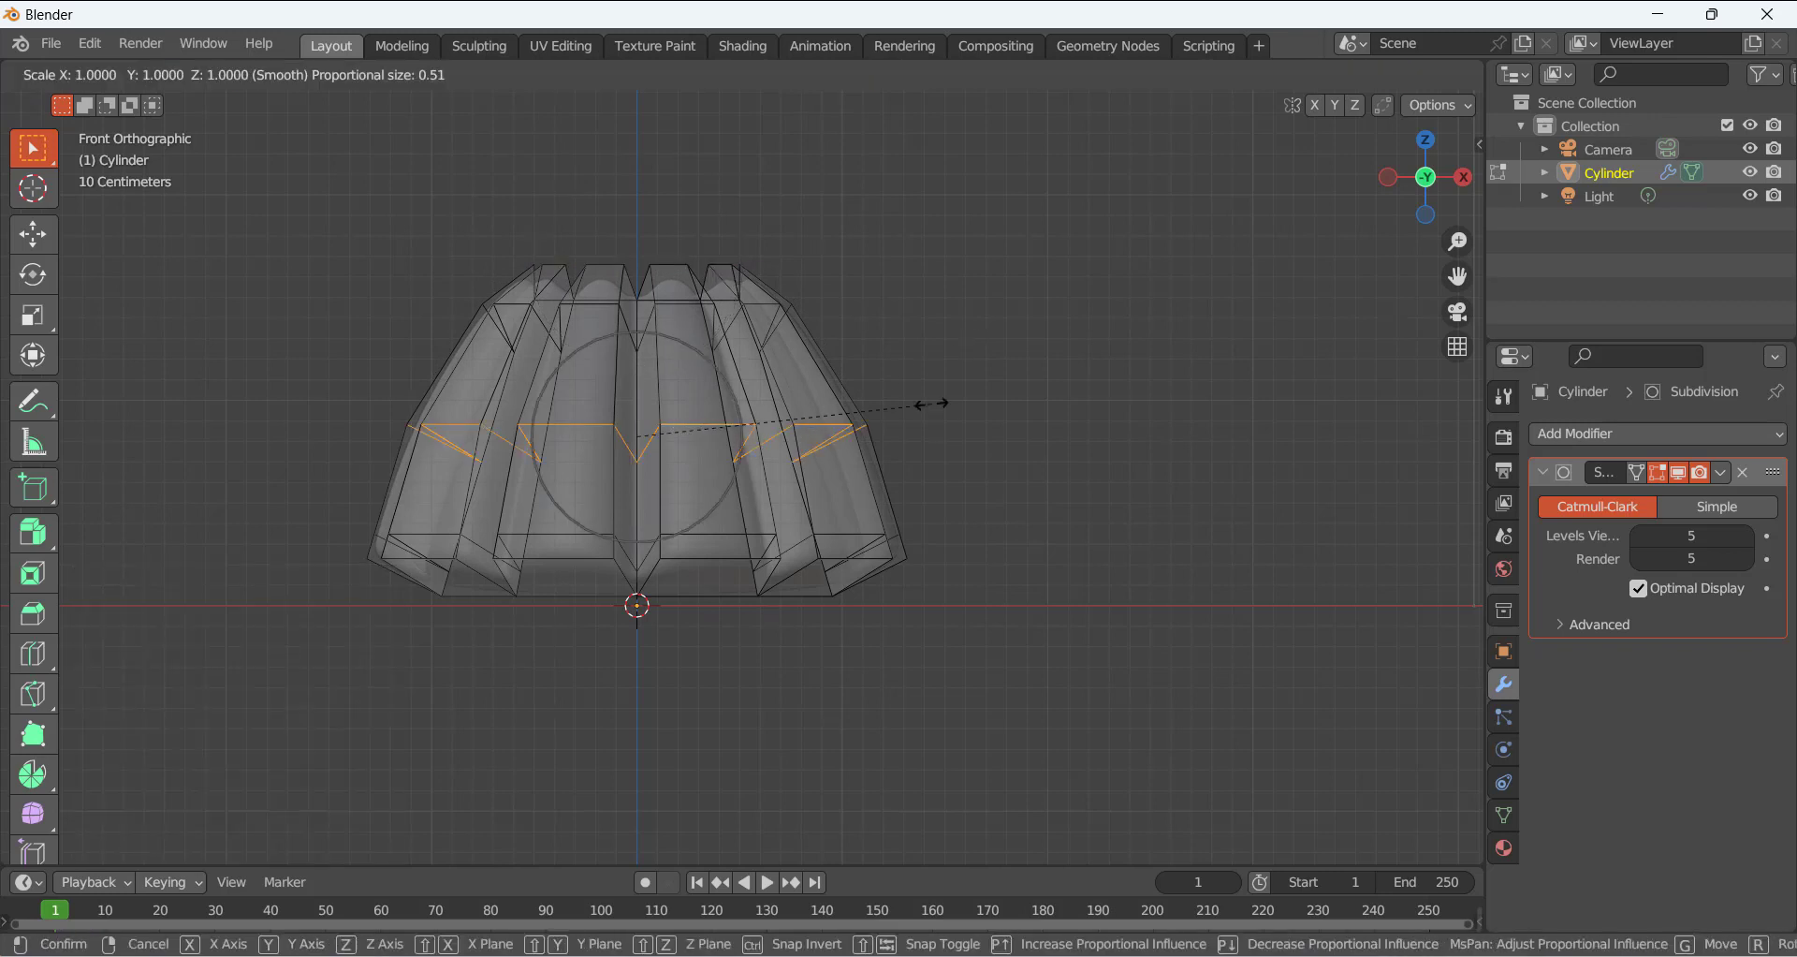
click(947, 405)
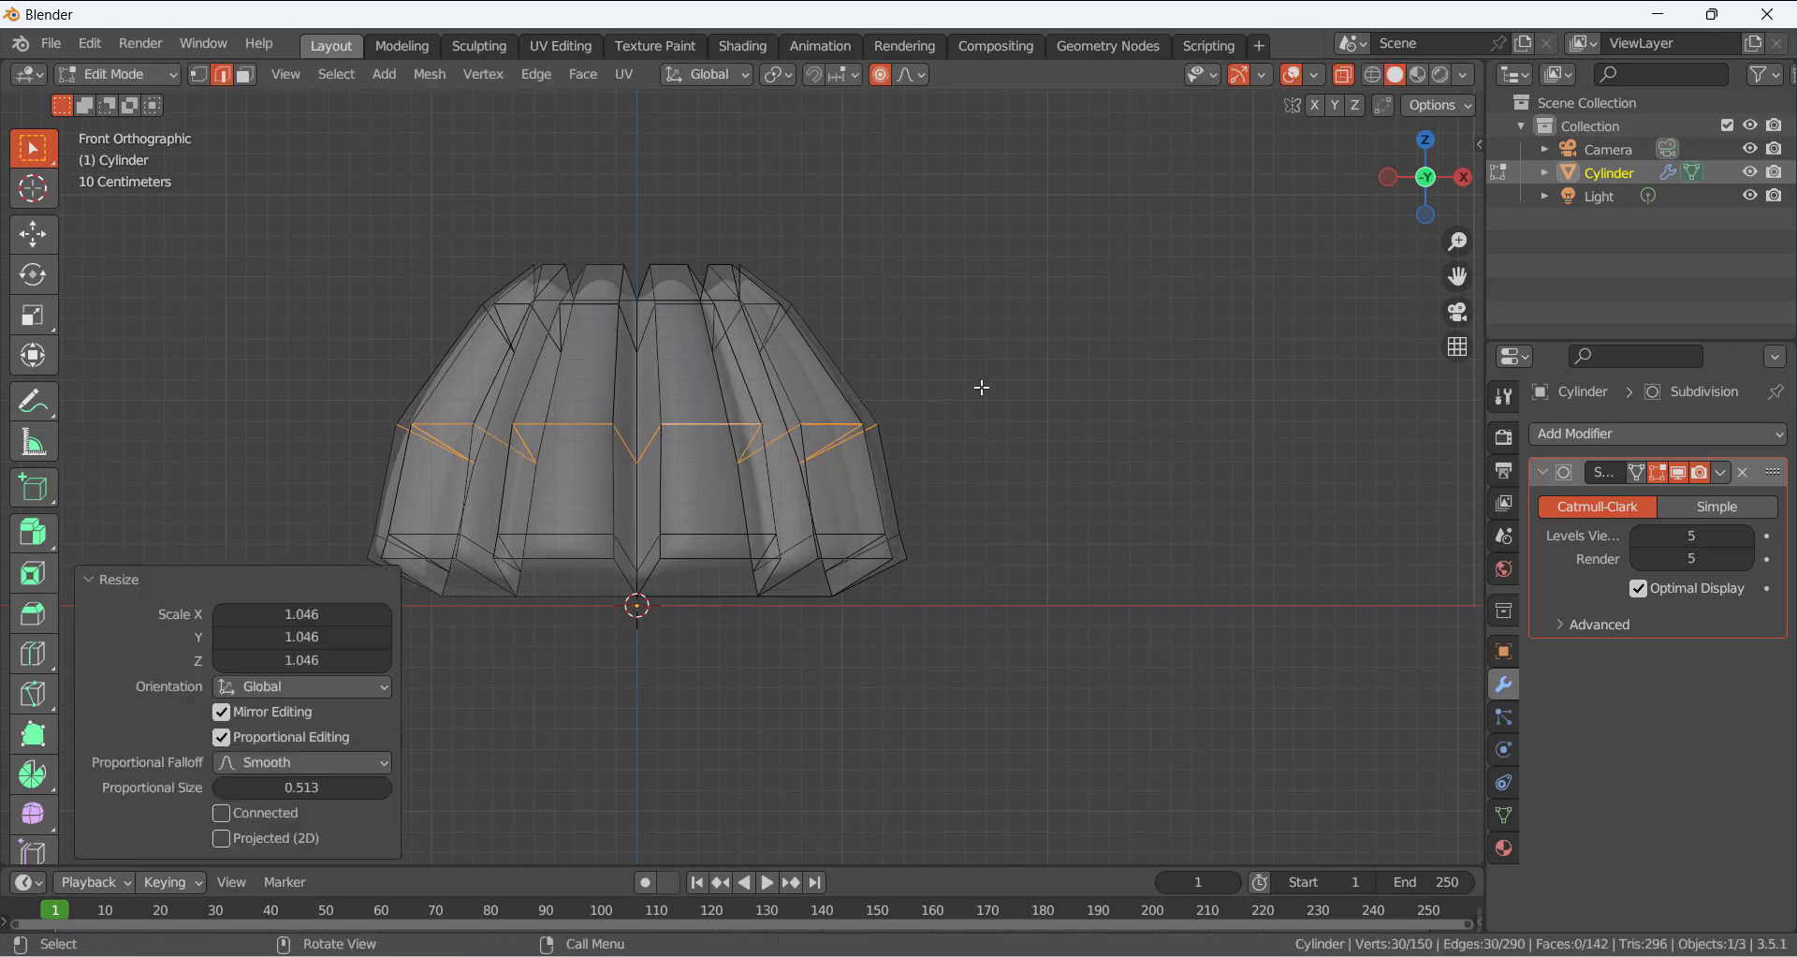
key(Tab)
click(1024, 348)
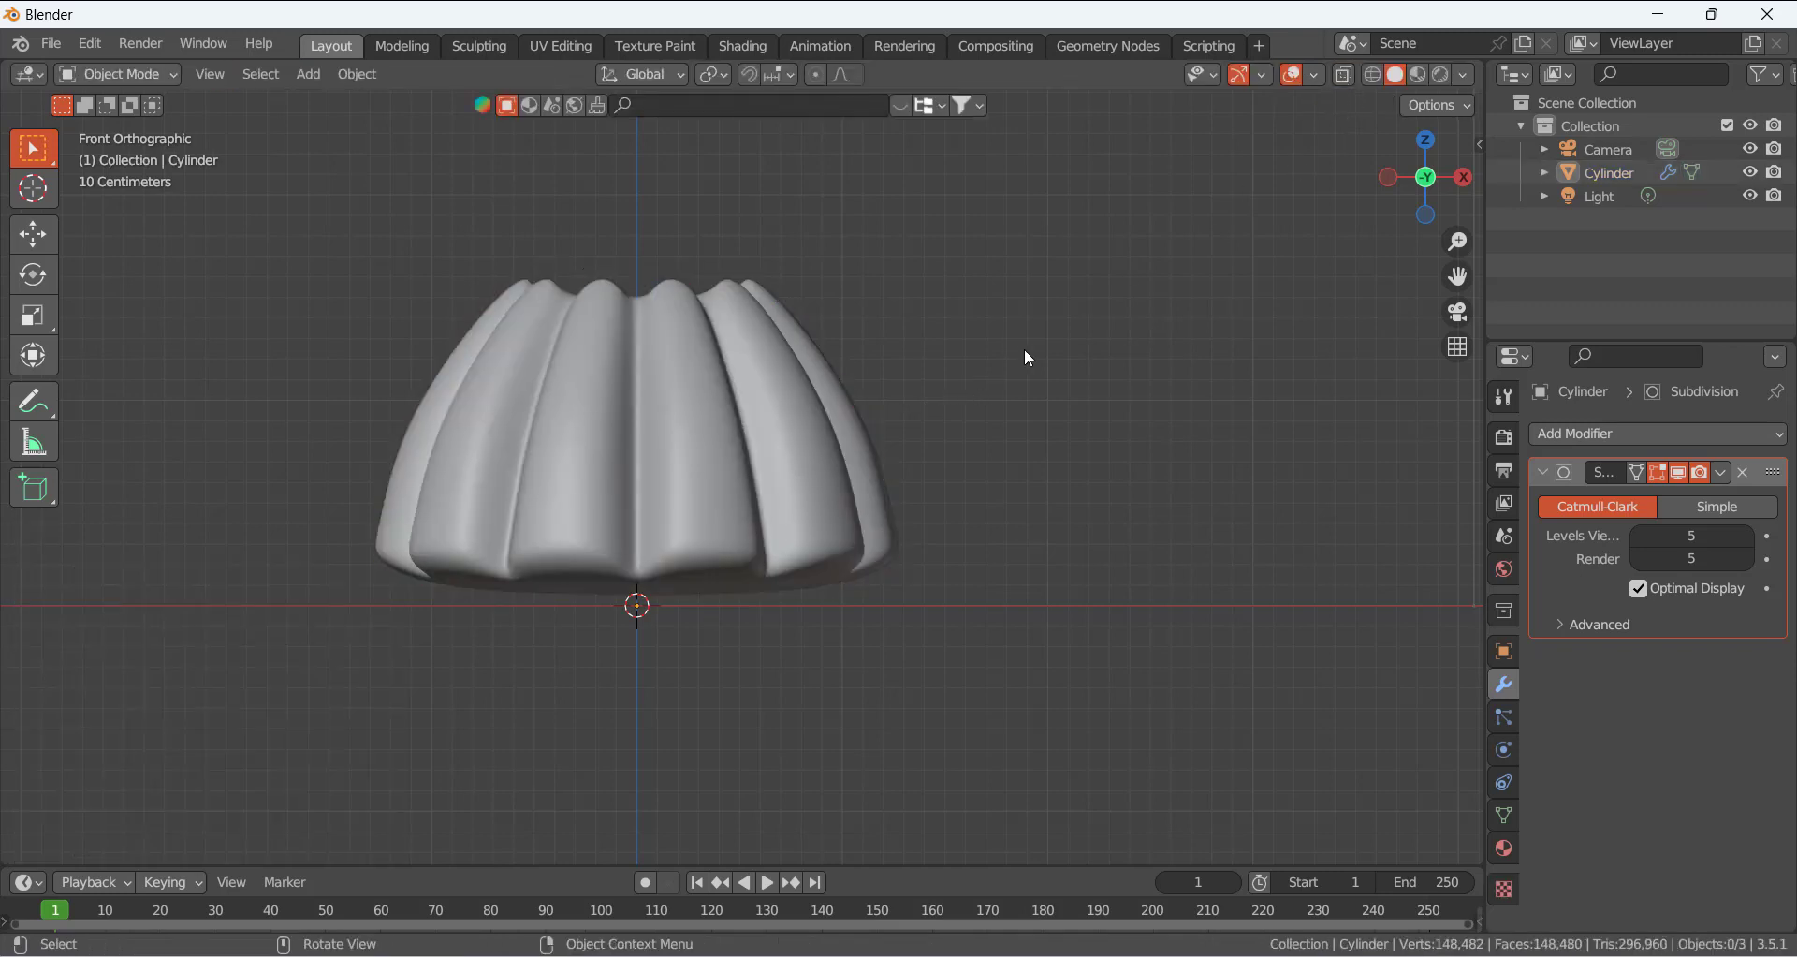
Select the bottom face of the fluted cylinder in Edit Mode and inset it by 0.6317 m
scroll(773, 374, down, 2)
middle_drag(774, 374, 690, 334)
scroll(717, 494, up, 3)
click(686, 528)
key(Tab)
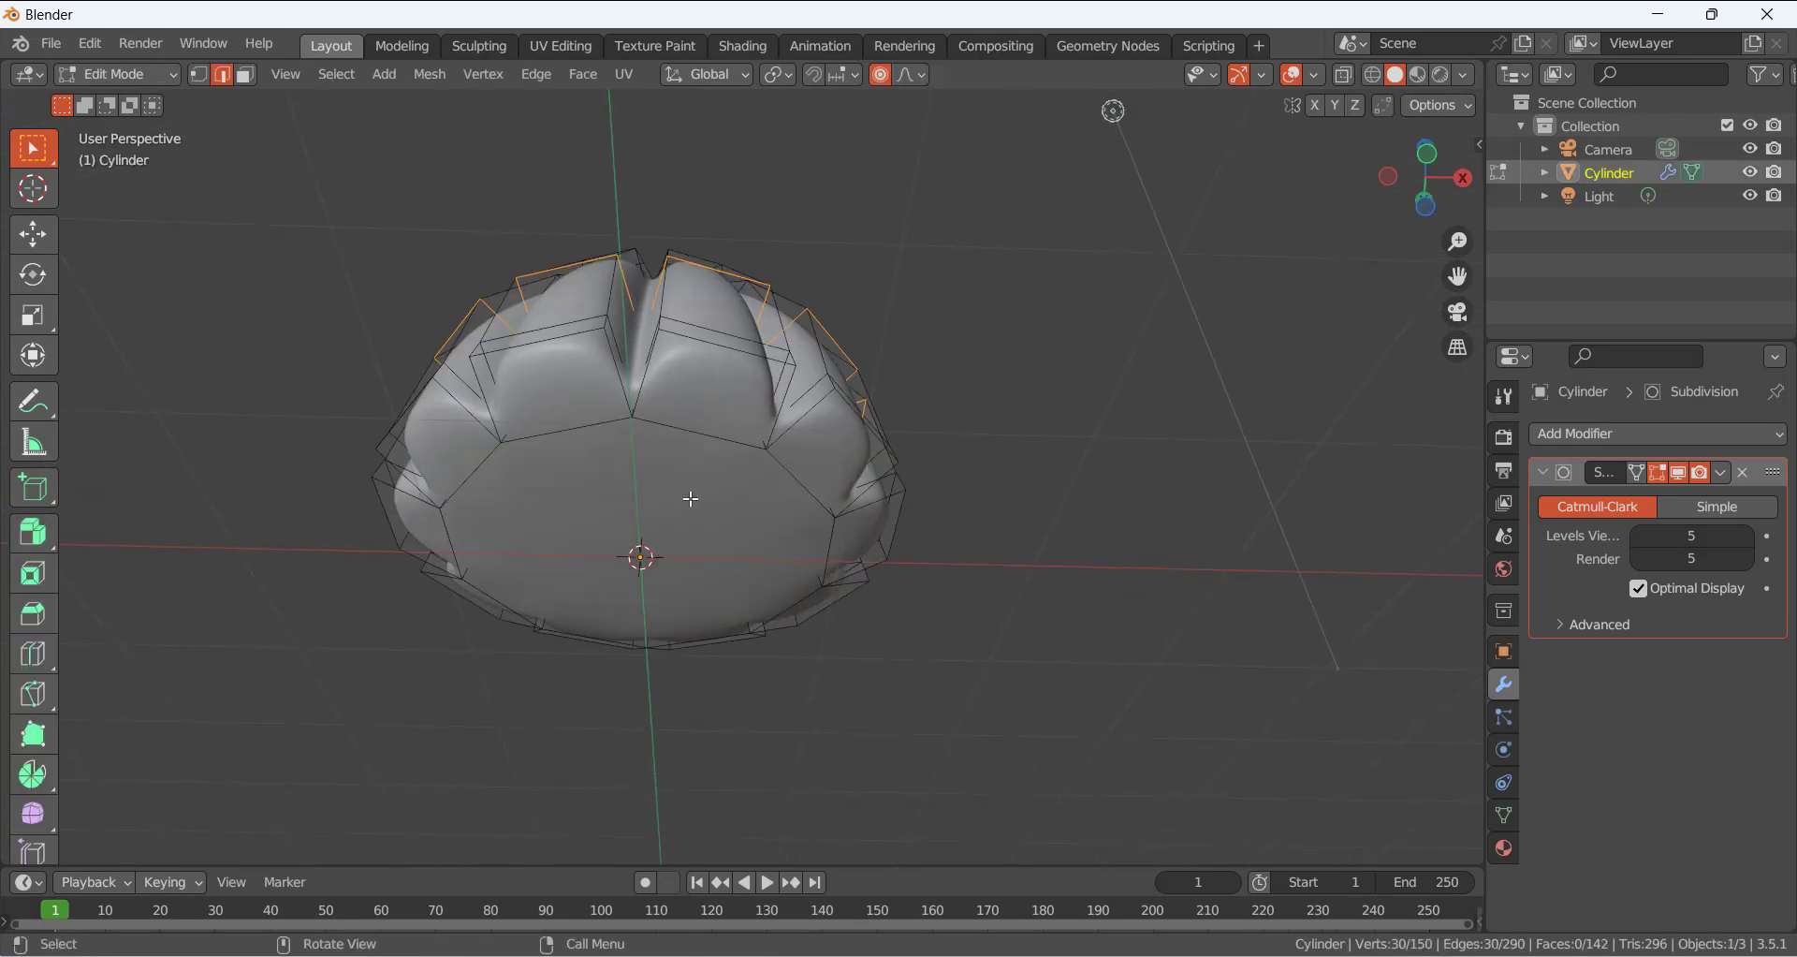
key(3)
click(680, 496)
middle_drag(681, 496, 719, 522)
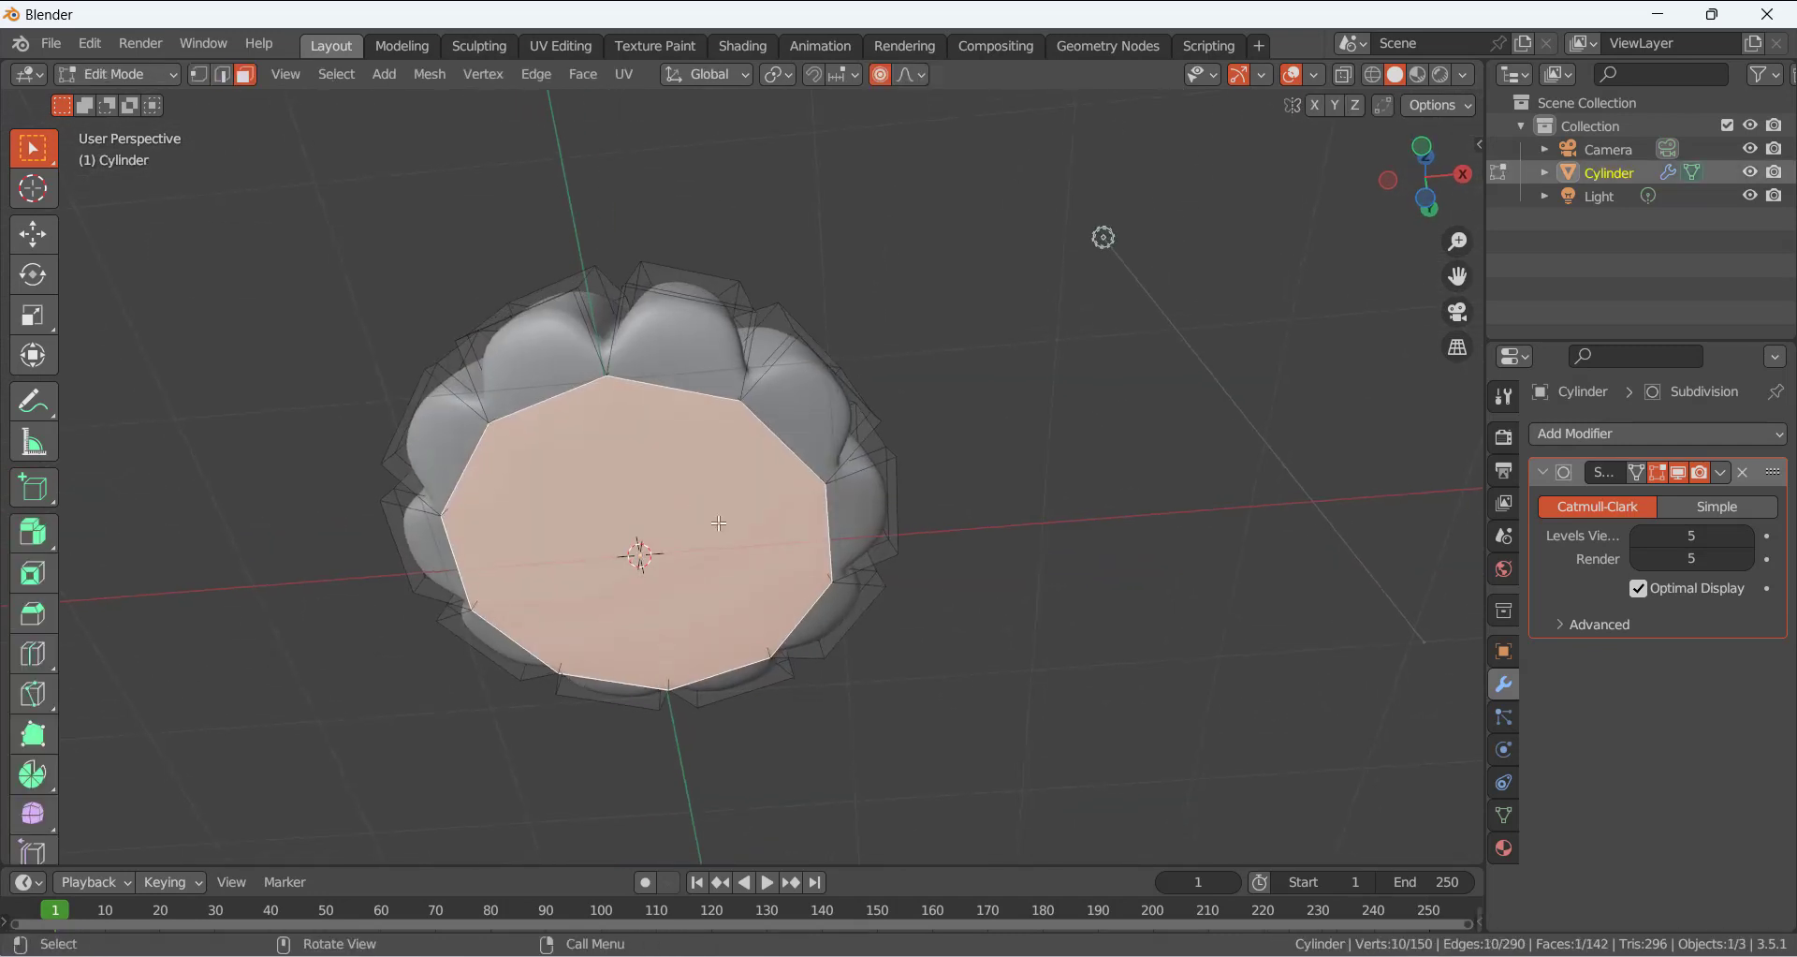
key(i)
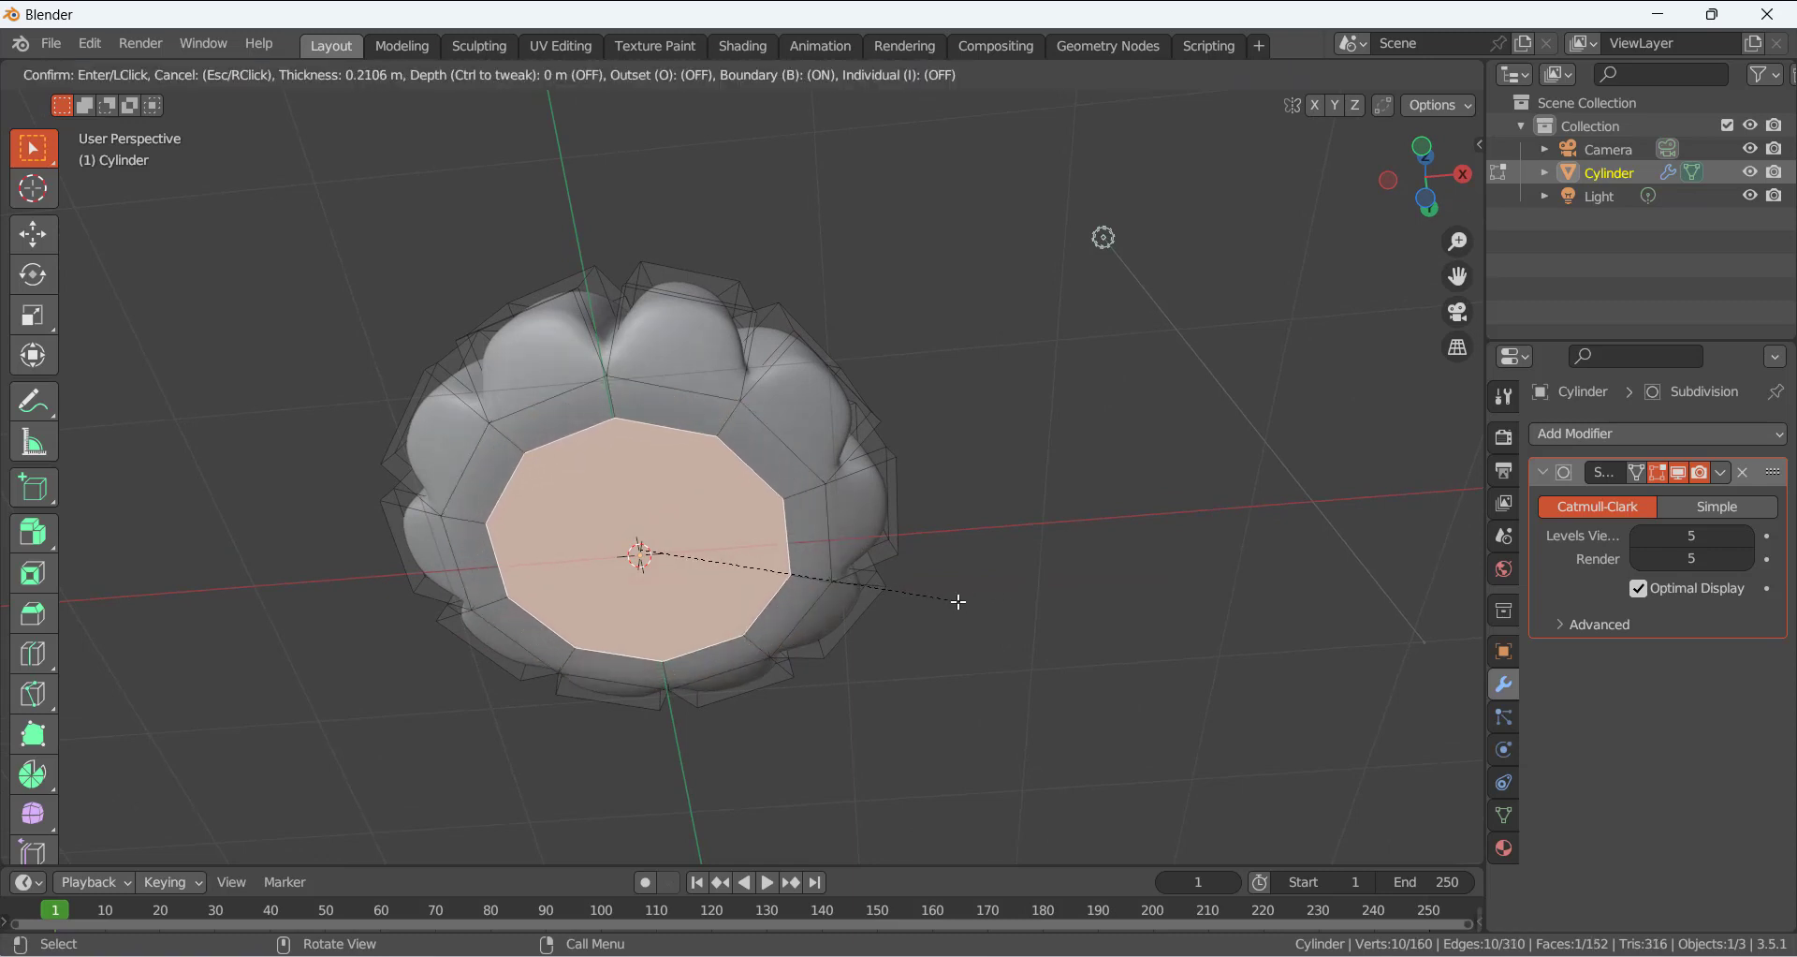
click(874, 594)
Raise the inset bottom face slightly along Z with proportional editing to hollow the underside
middle_drag(875, 595, 675, 596)
click(33, 234)
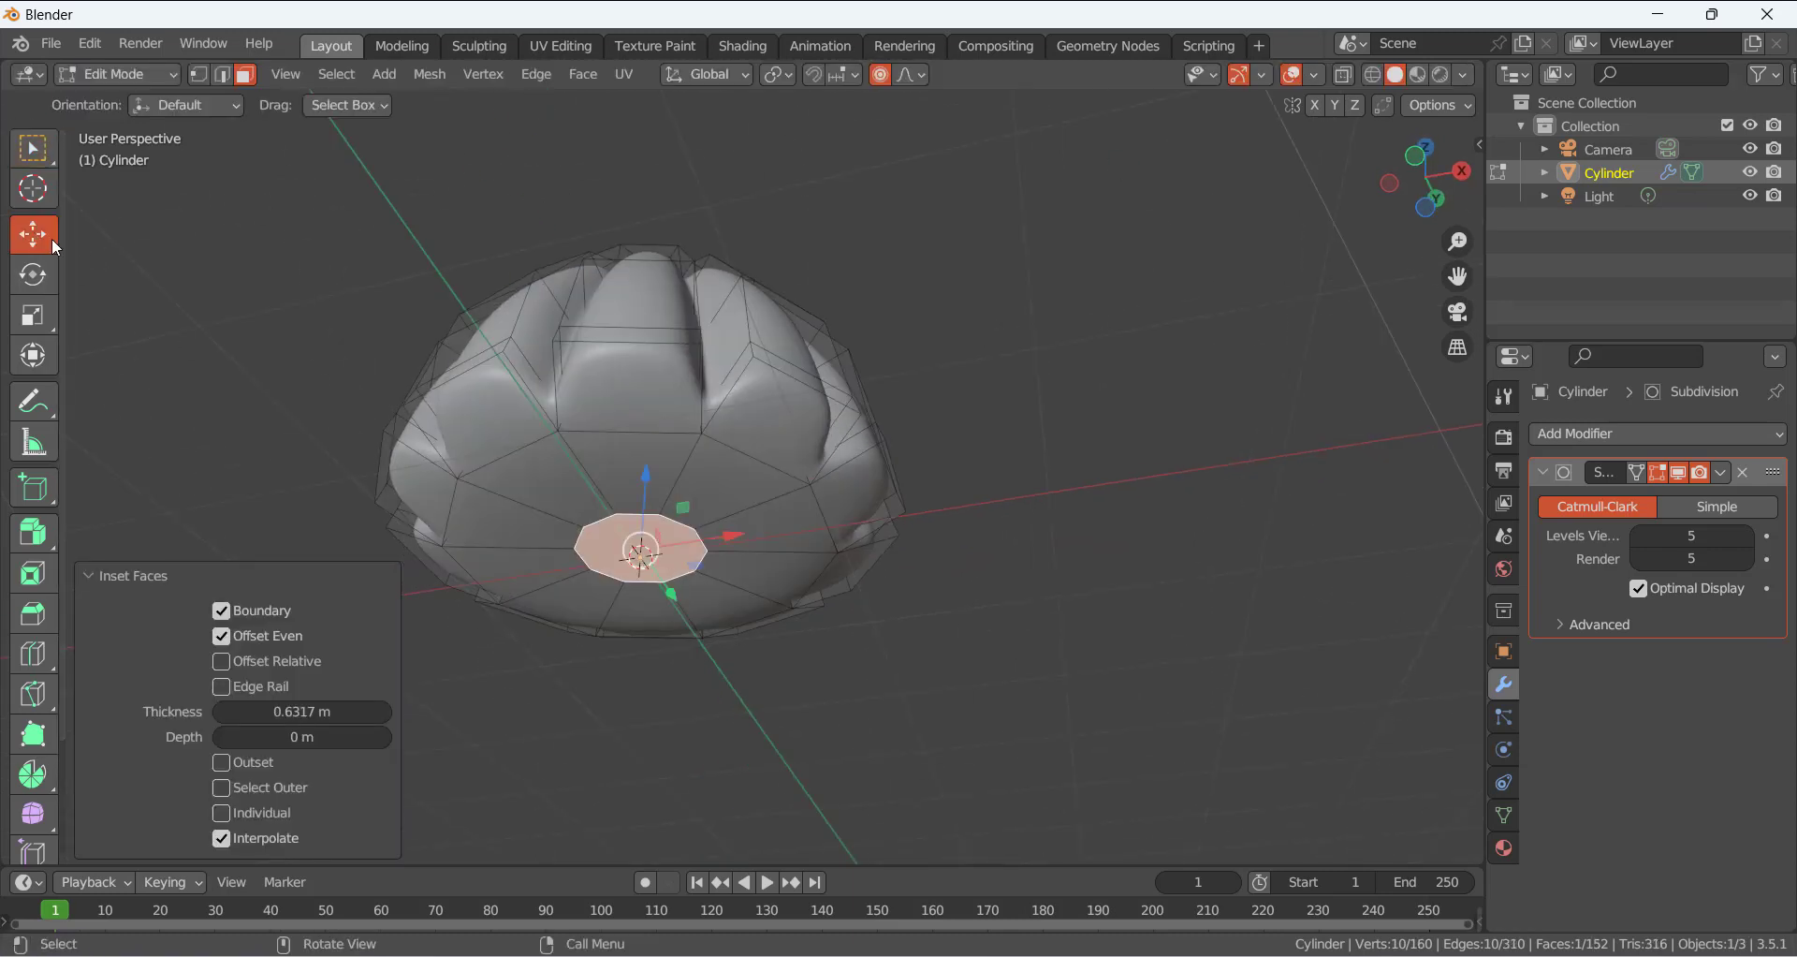
drag(645, 476, 654, 458)
Inset the top face by 0.2273 m, lower the inner face 0.117 m along Z with proportional editing, and return to Object Mode
middle_drag(733, 379, 592, 263)
click(592, 263)
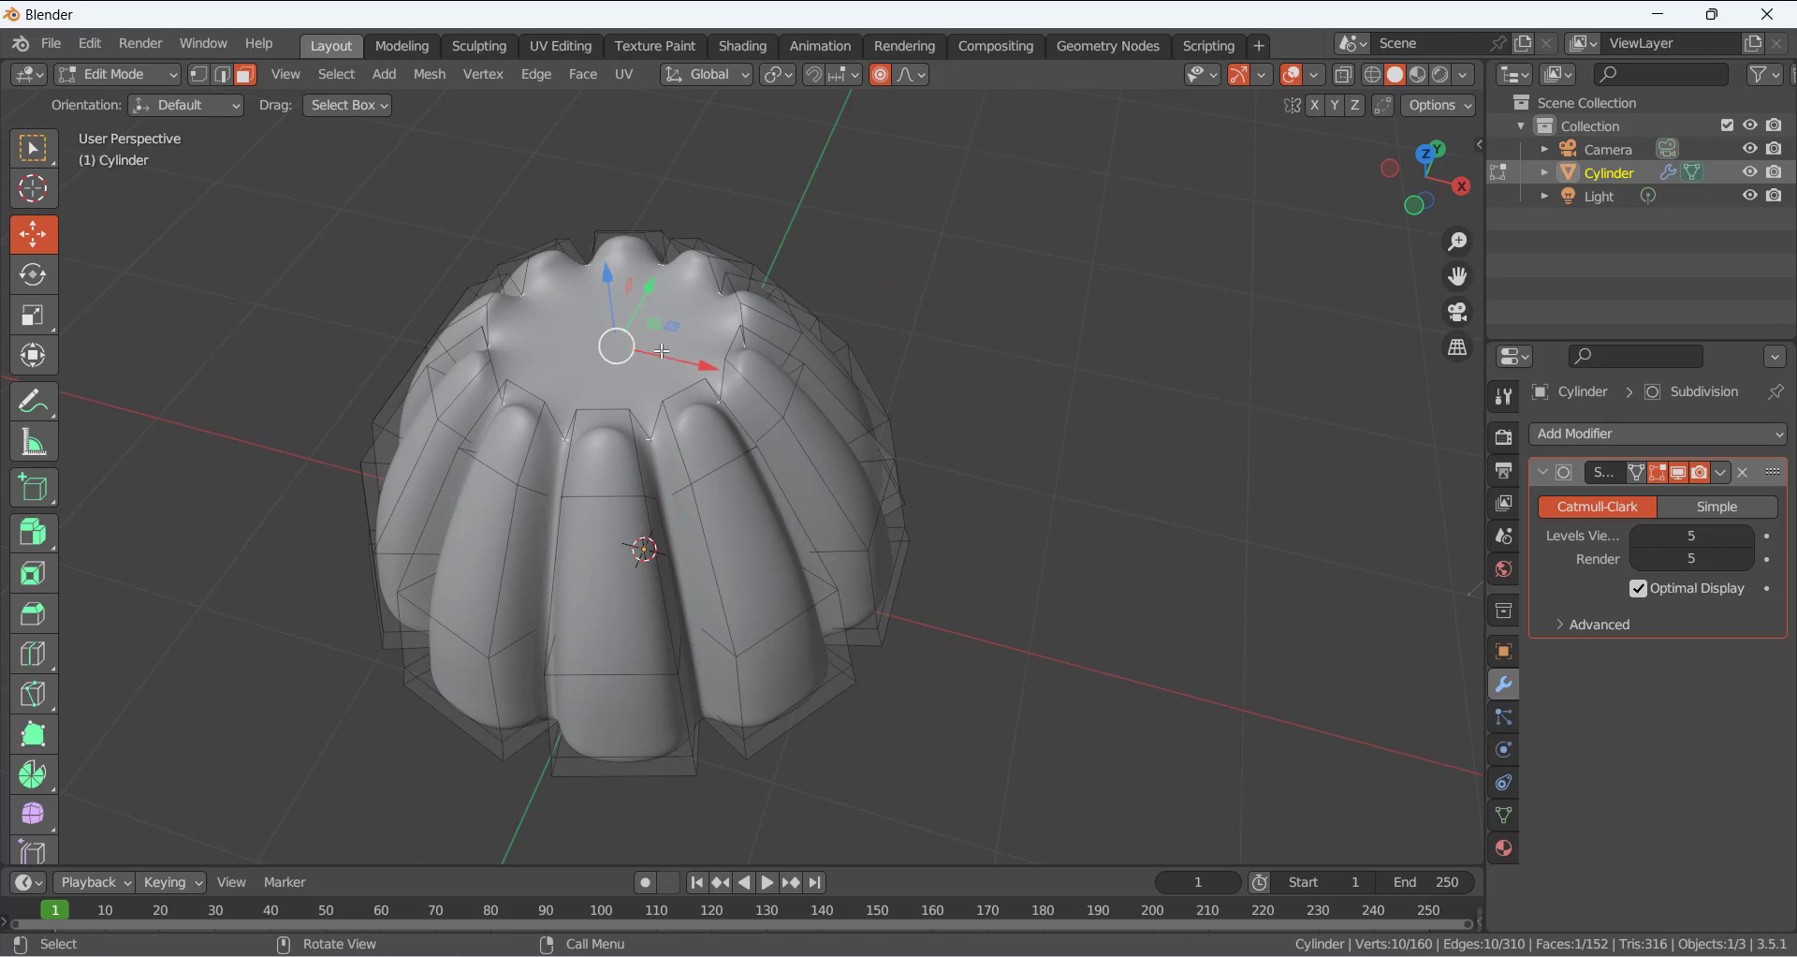
key(i)
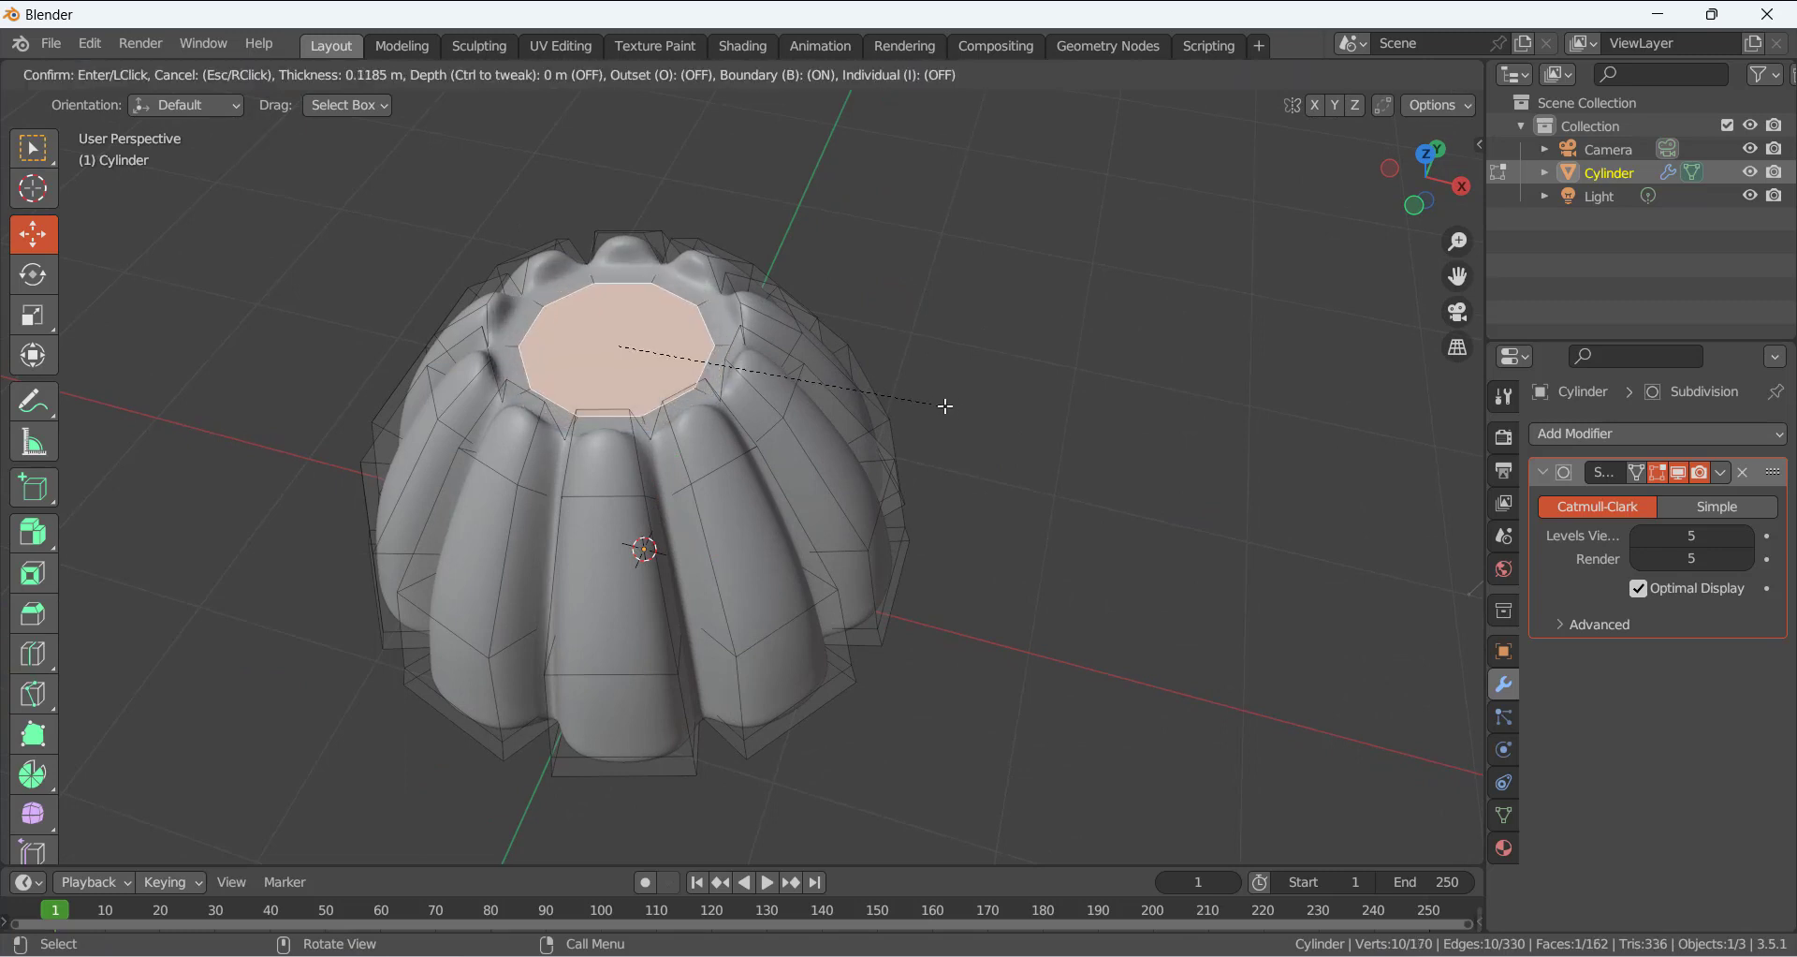
click(921, 402)
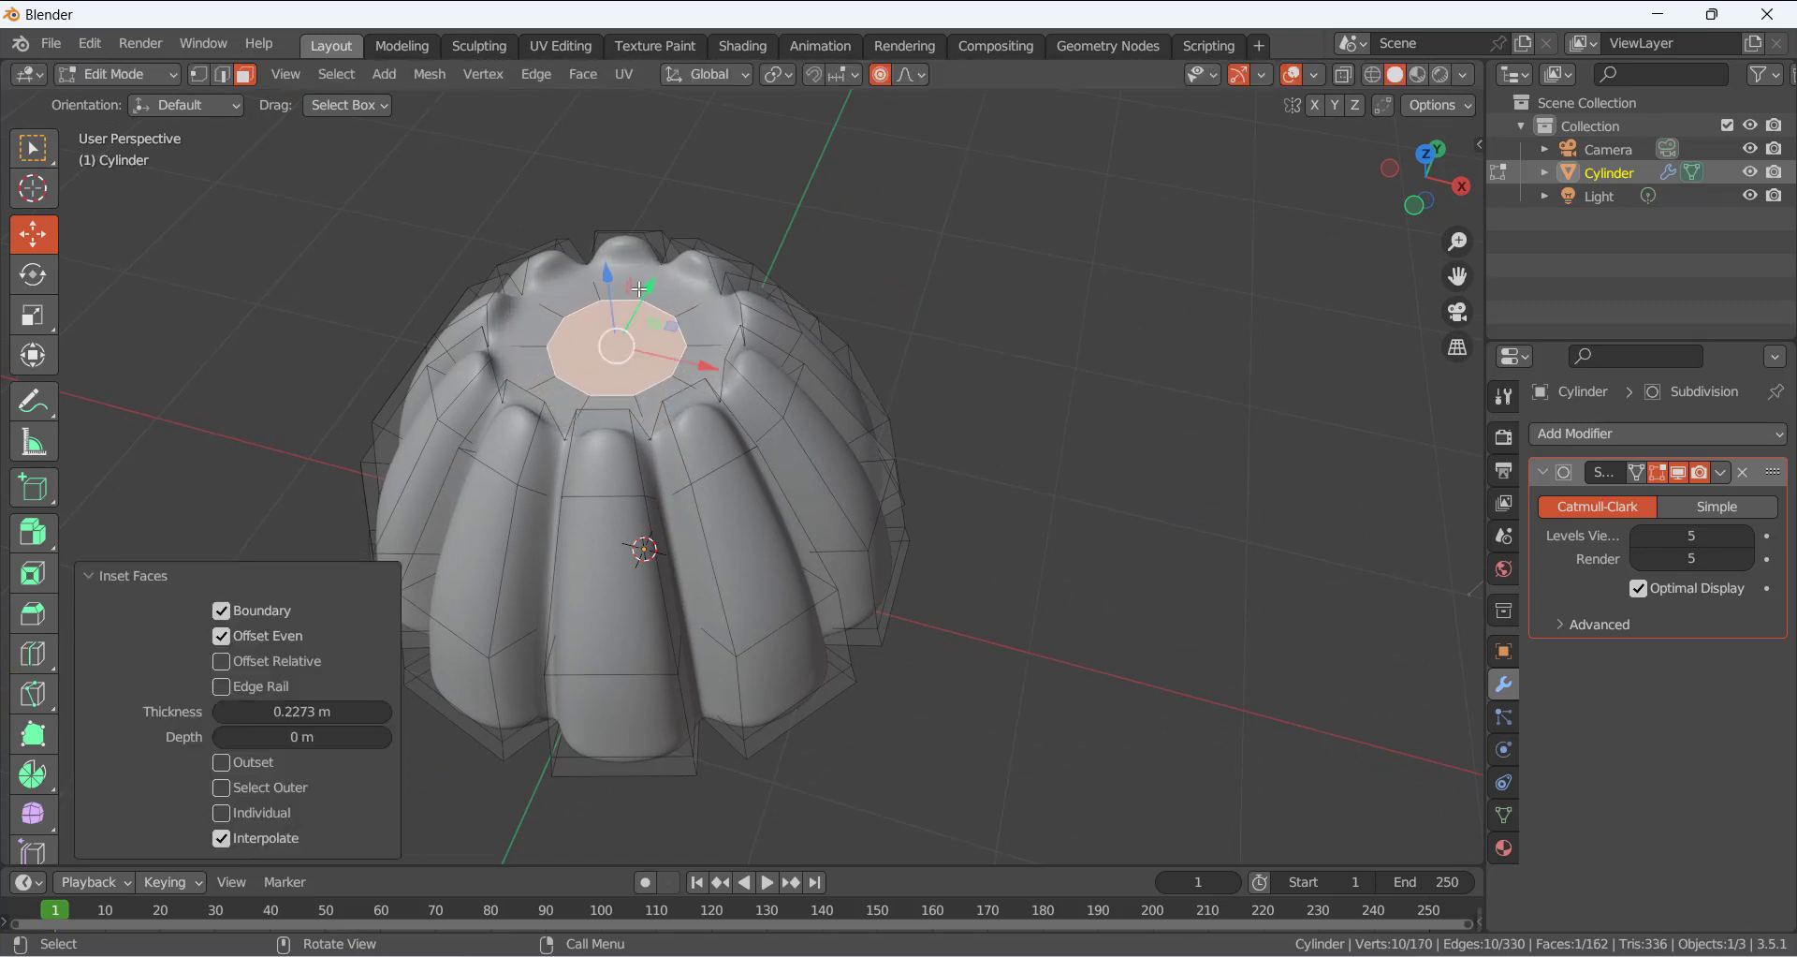
drag(610, 274, 617, 296)
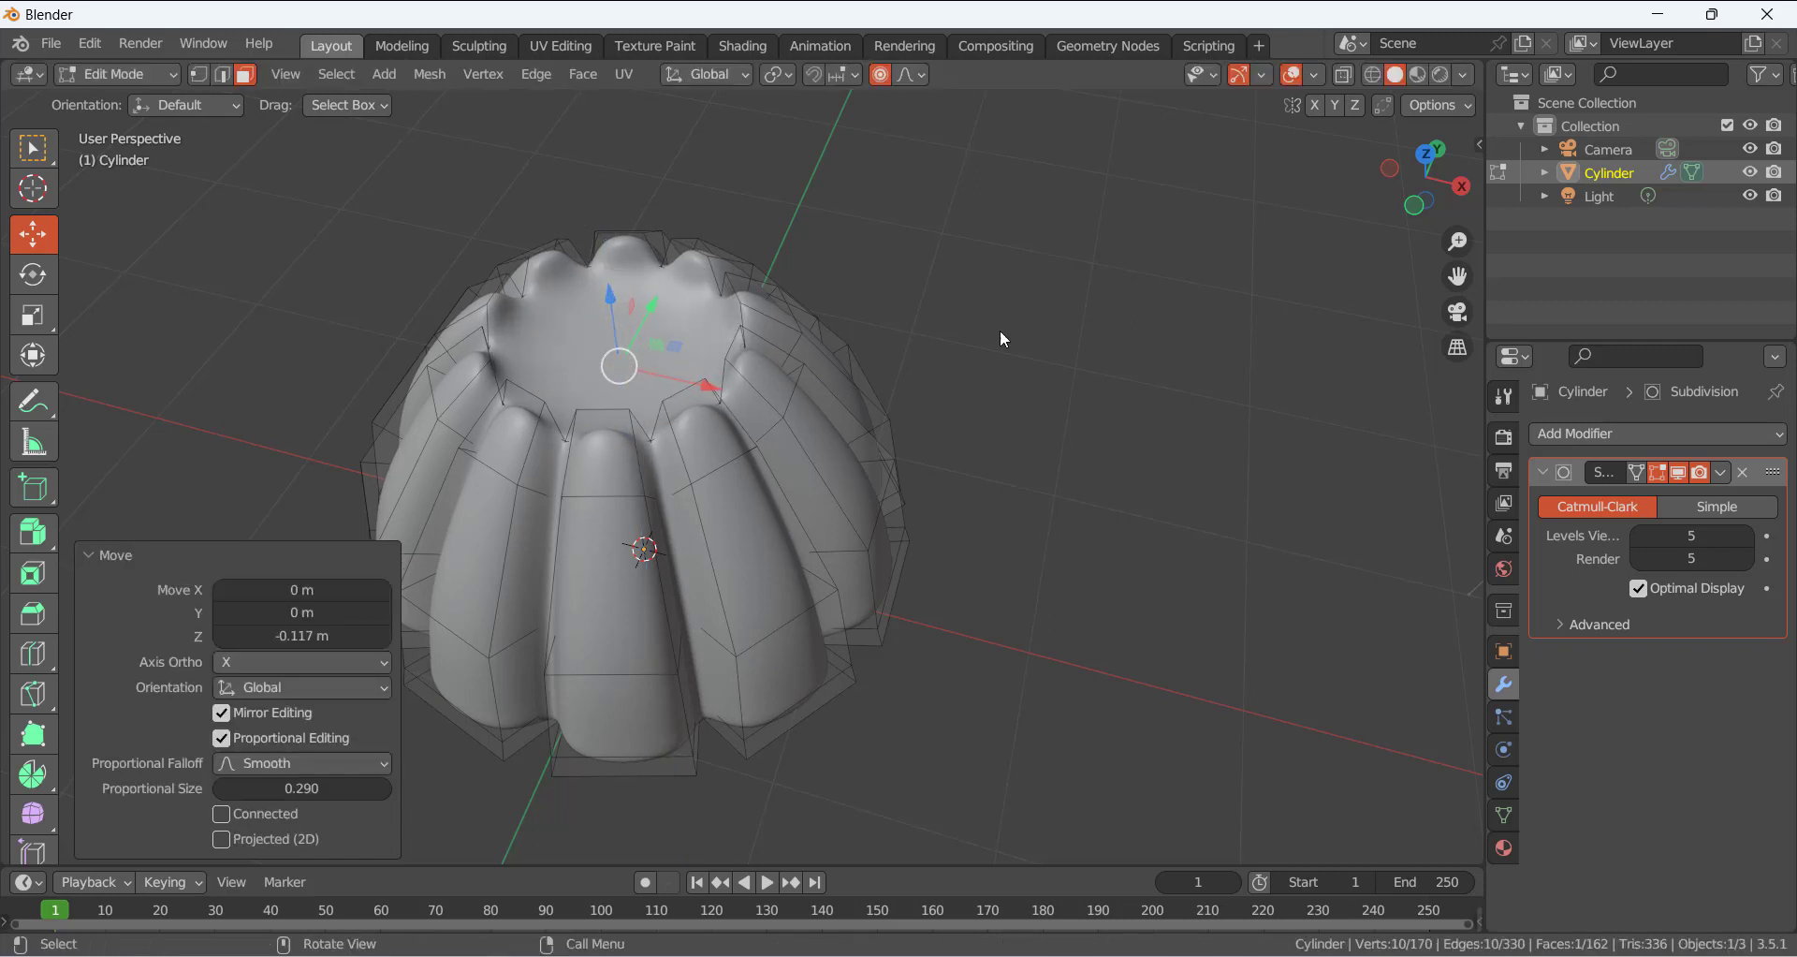
key(Tab)
scroll(976, 314, down, 5)
middle_drag(687, 380, 790, 483)
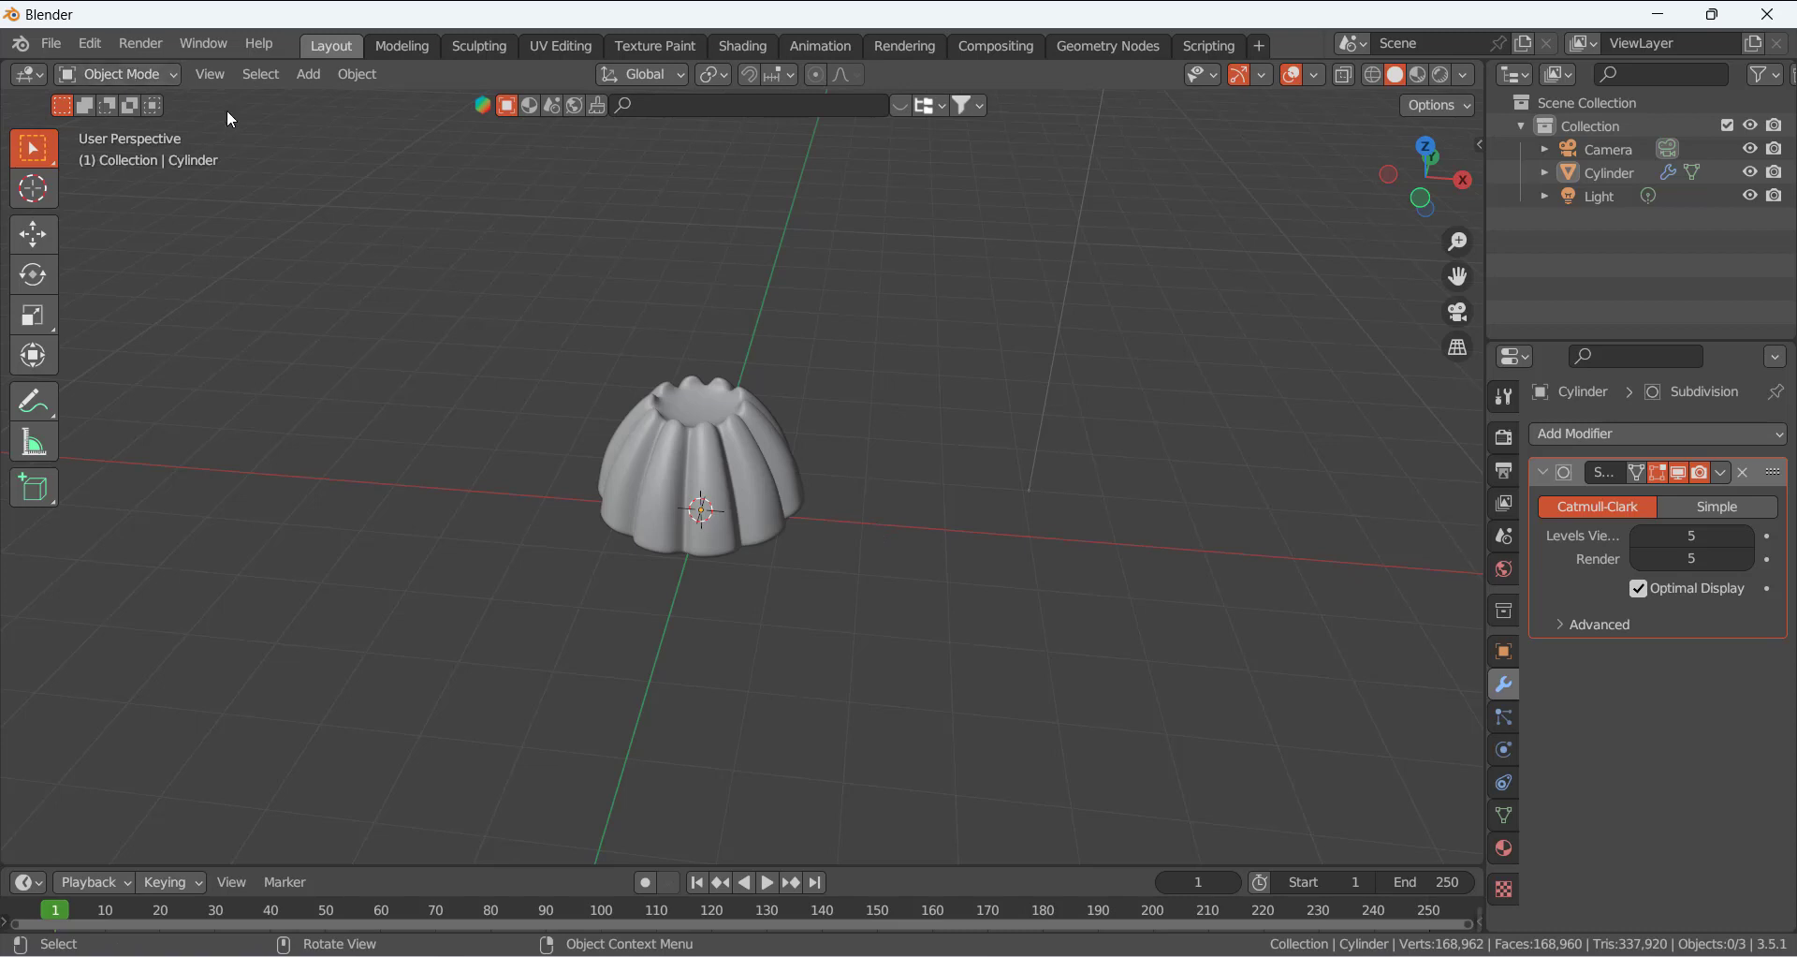
Add a UV sphere with 32 segments, 16 rings and a 1 m radius at the world origin
key(shift+a)
mouse_move(906, 429)
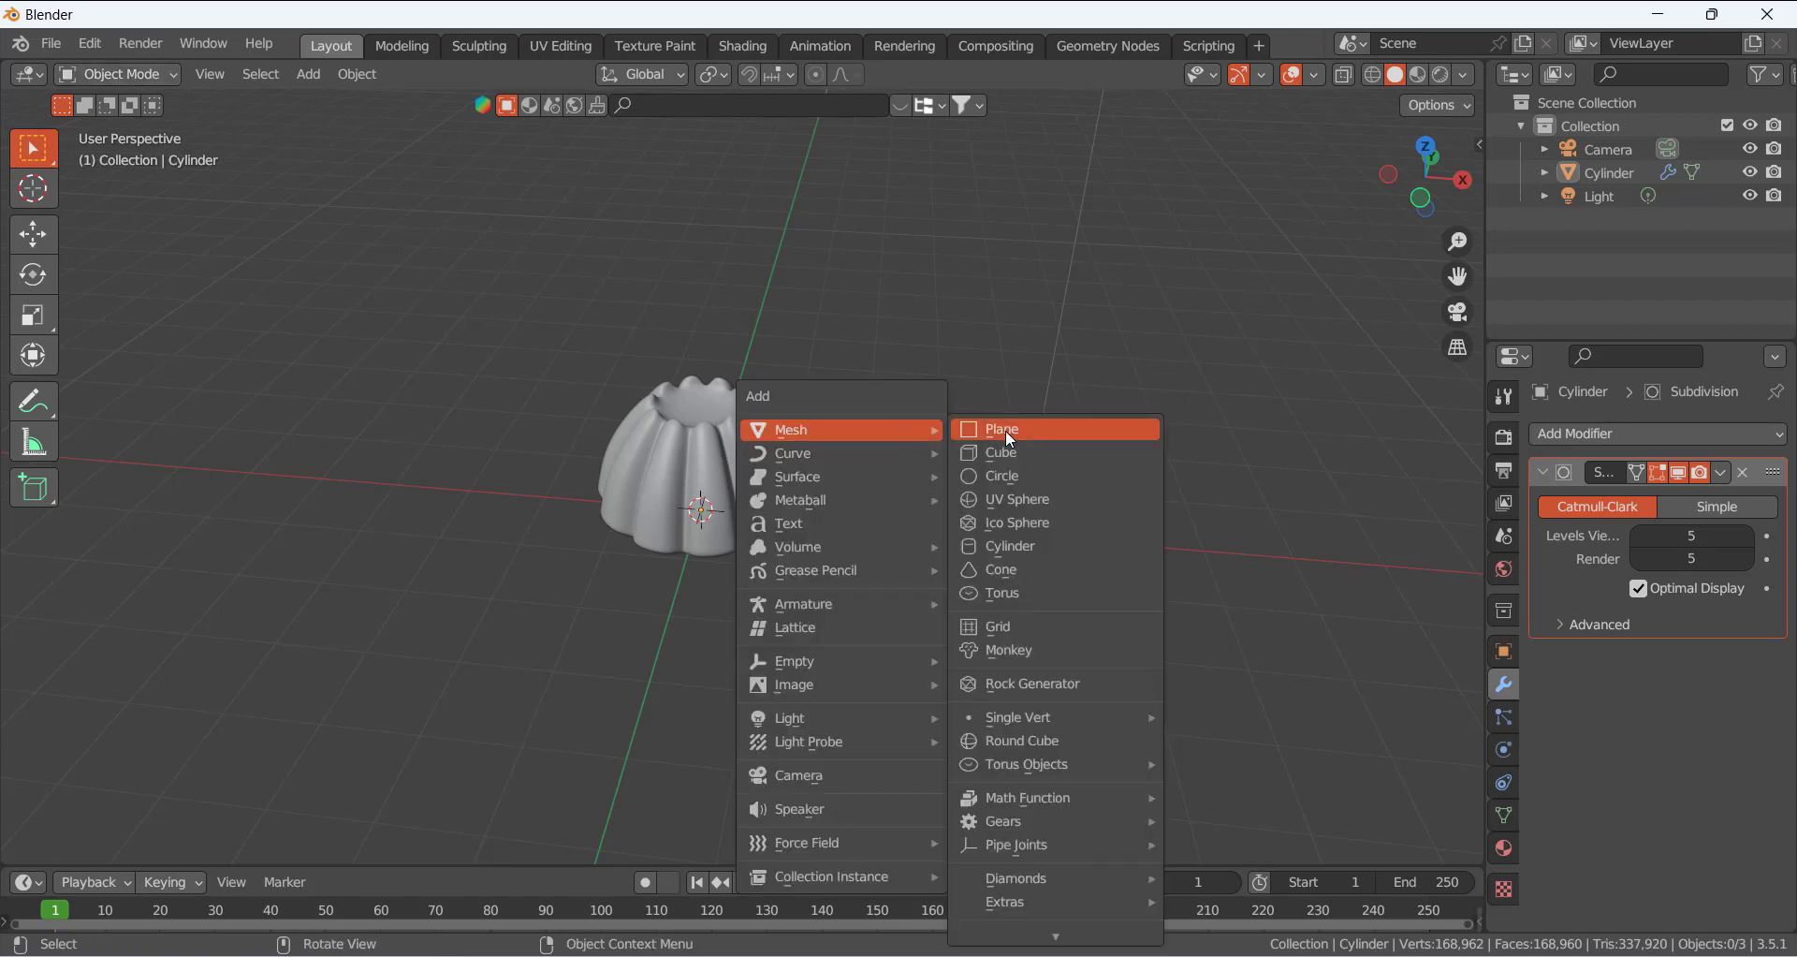
click(1020, 512)
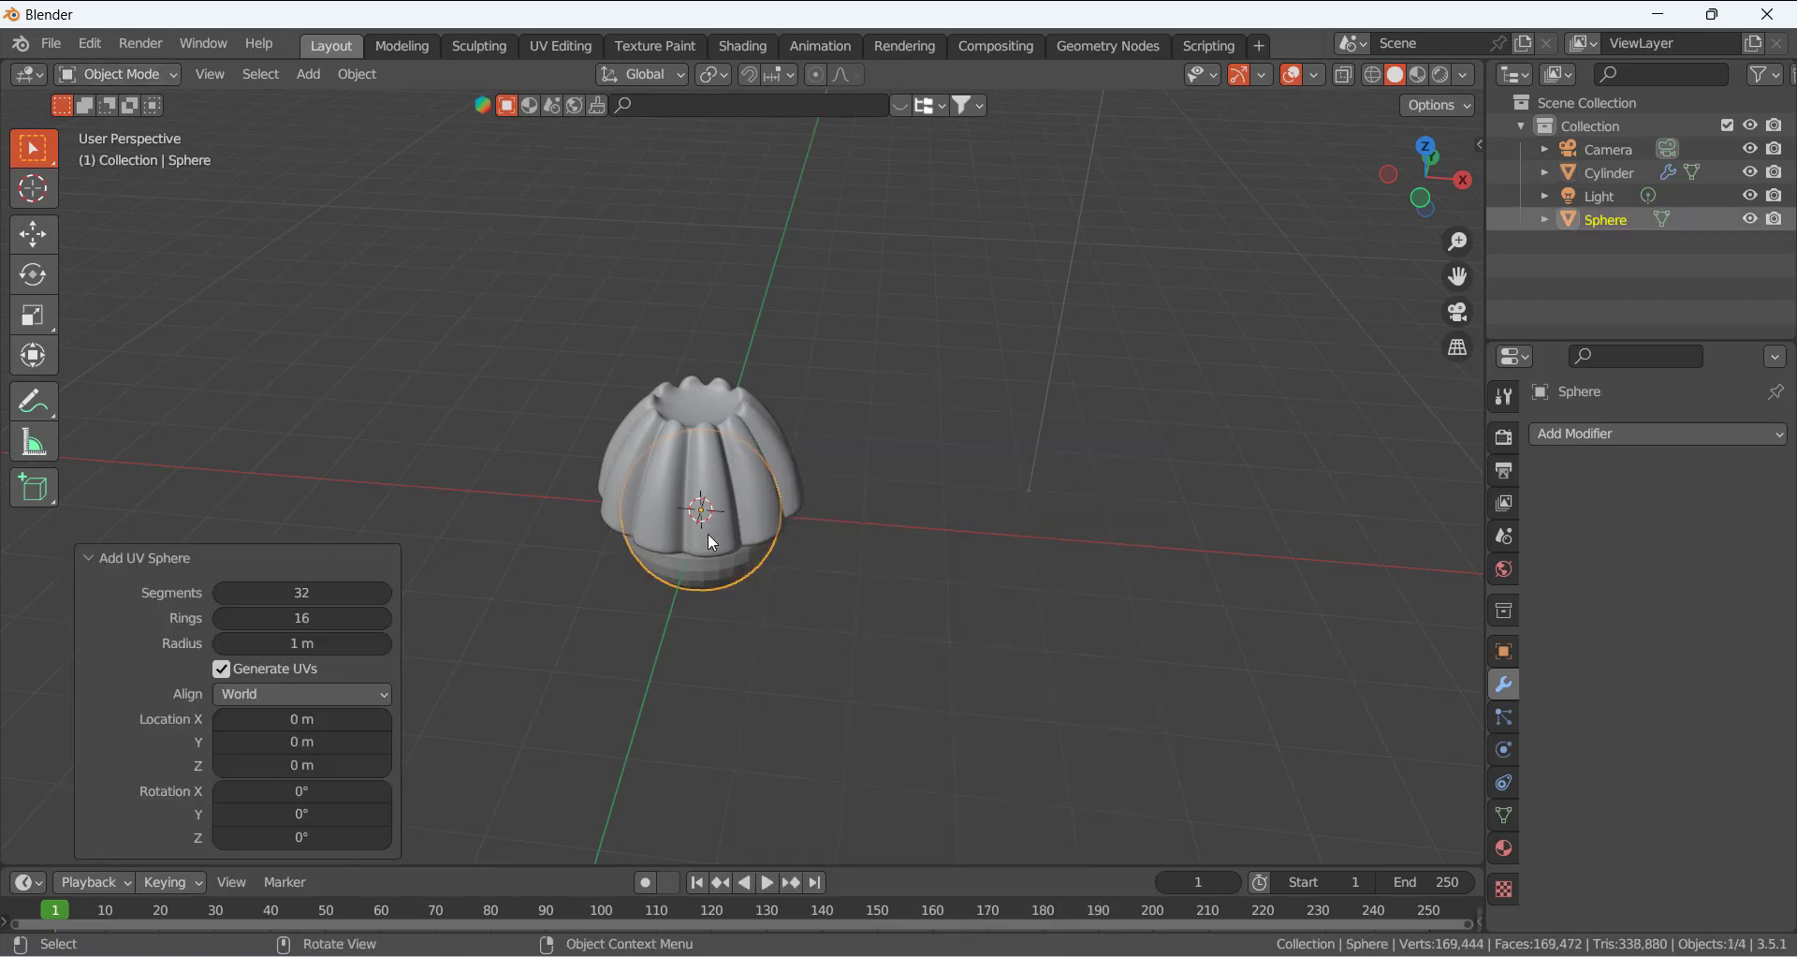
Move the sphere along X to beside the fluted body and up about 0.699 m, and scale it by 0.267
scroll(749, 541, down, 2)
click(33, 234)
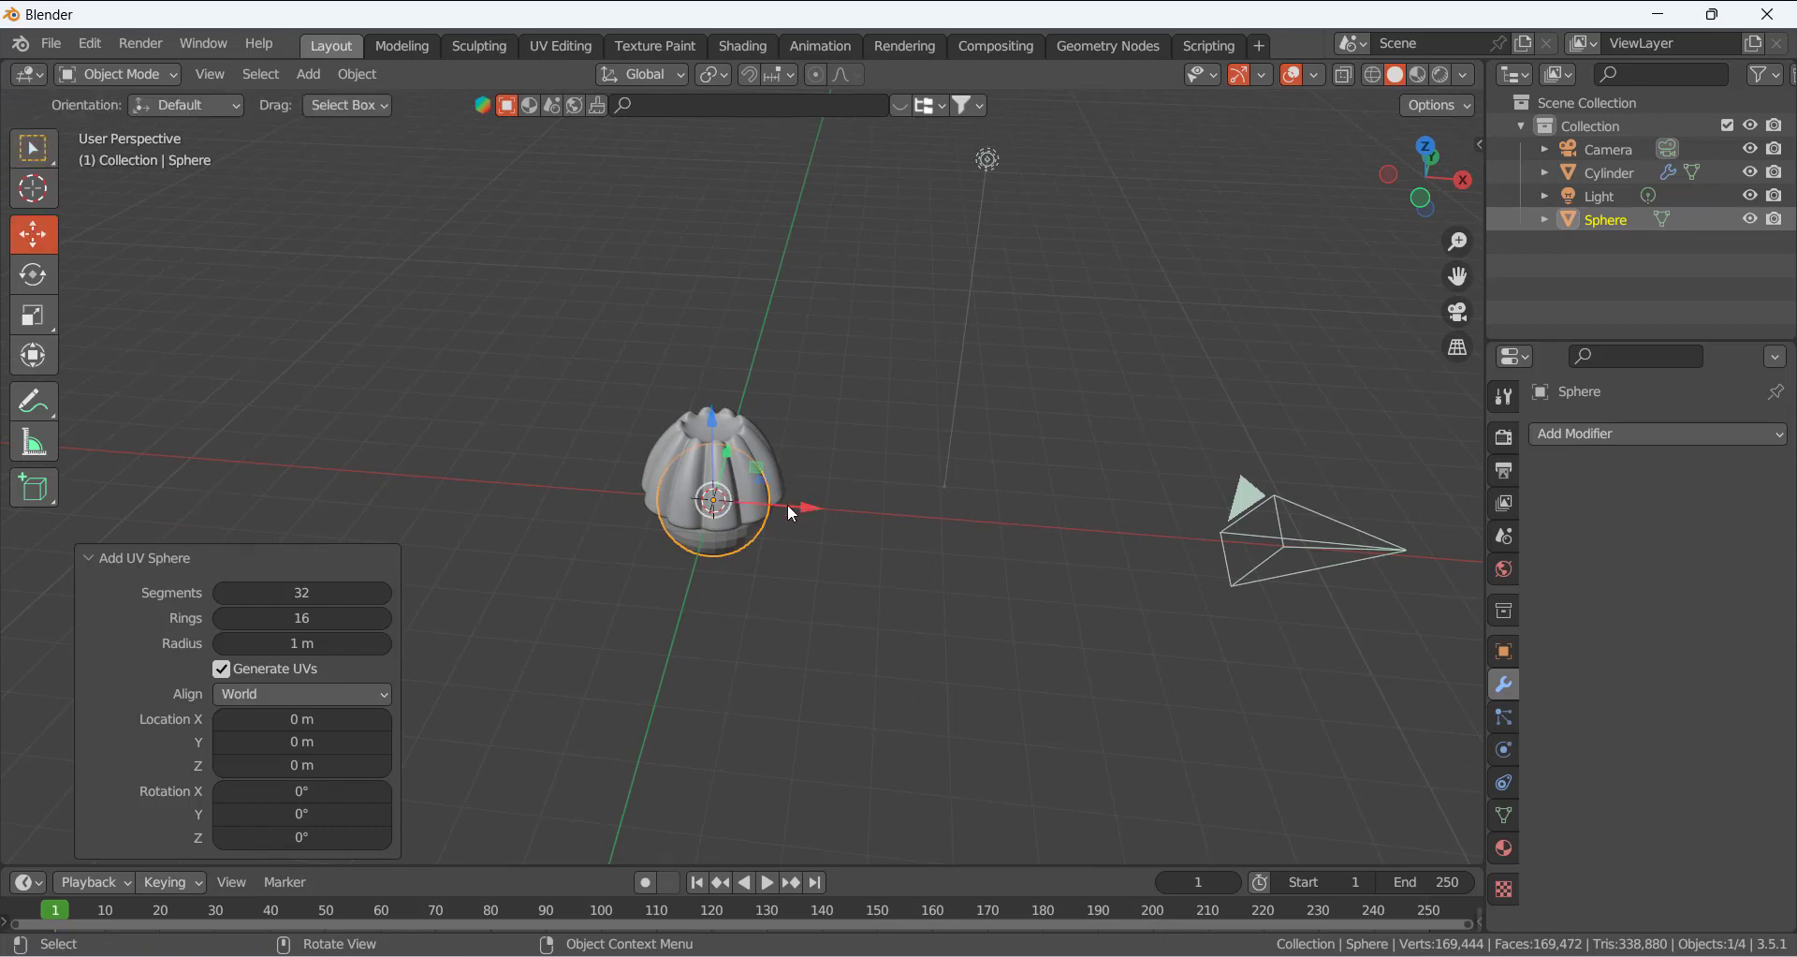
drag(792, 514, 960, 520)
drag(897, 442, 906, 401)
scroll(845, 484, up, 4)
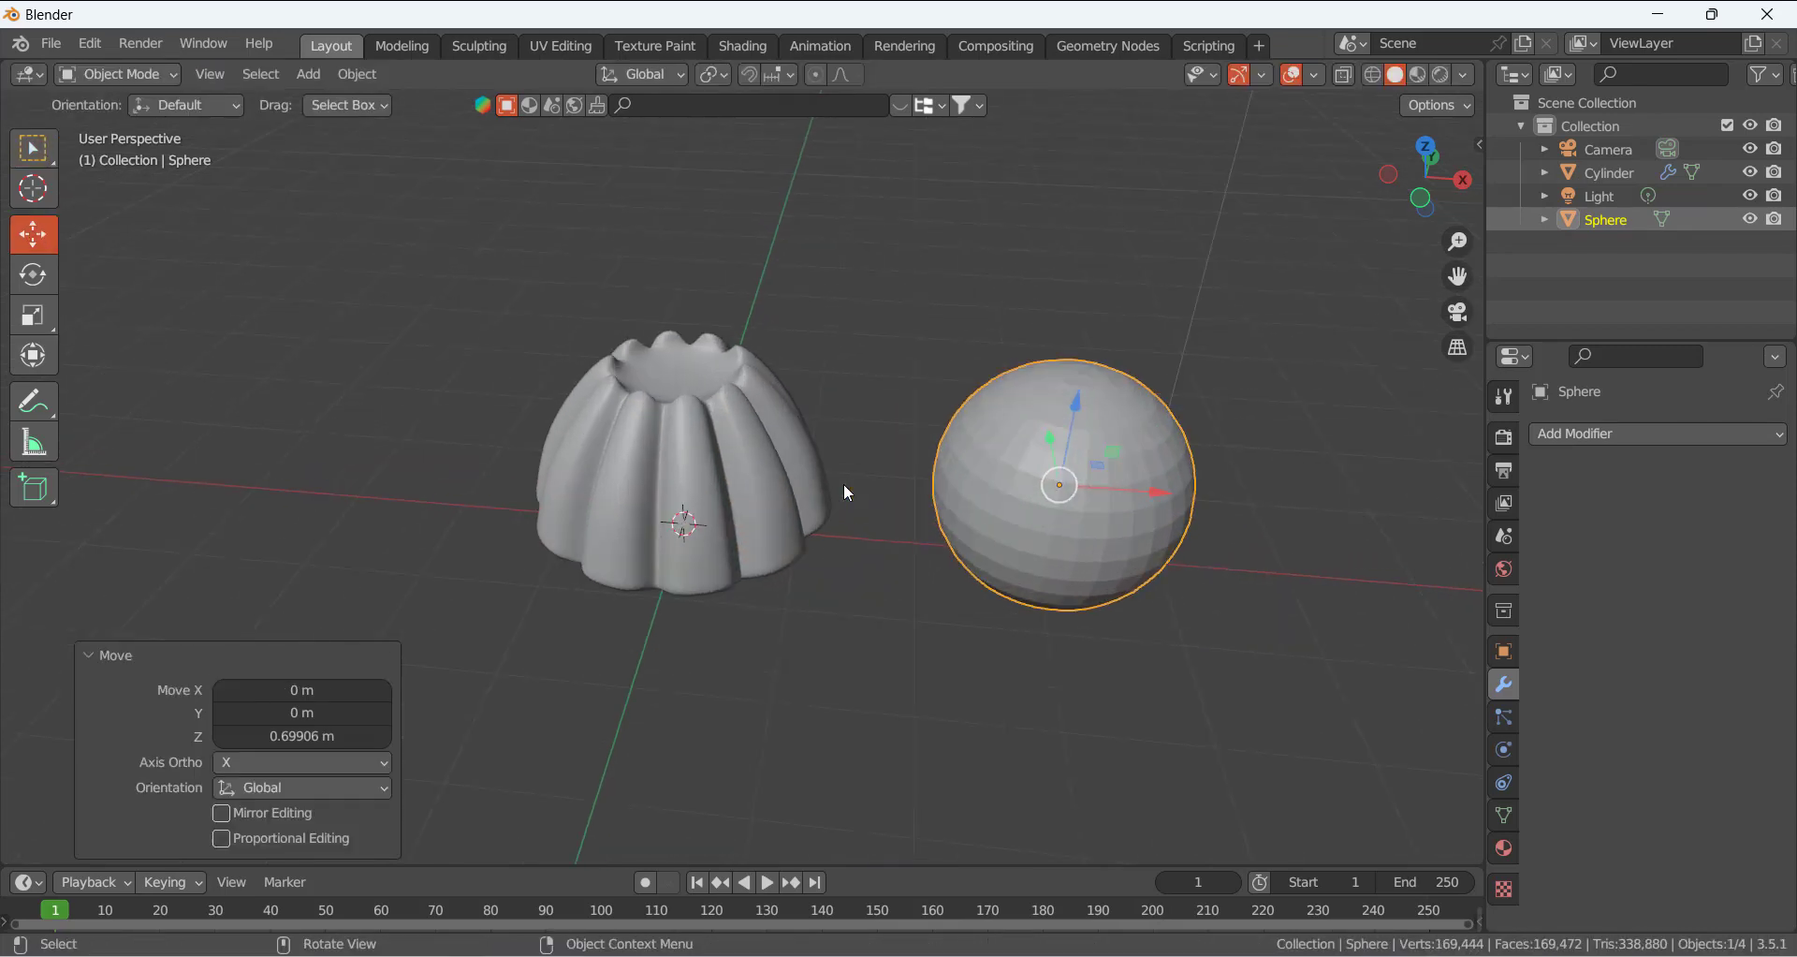
key(s)
click(1087, 510)
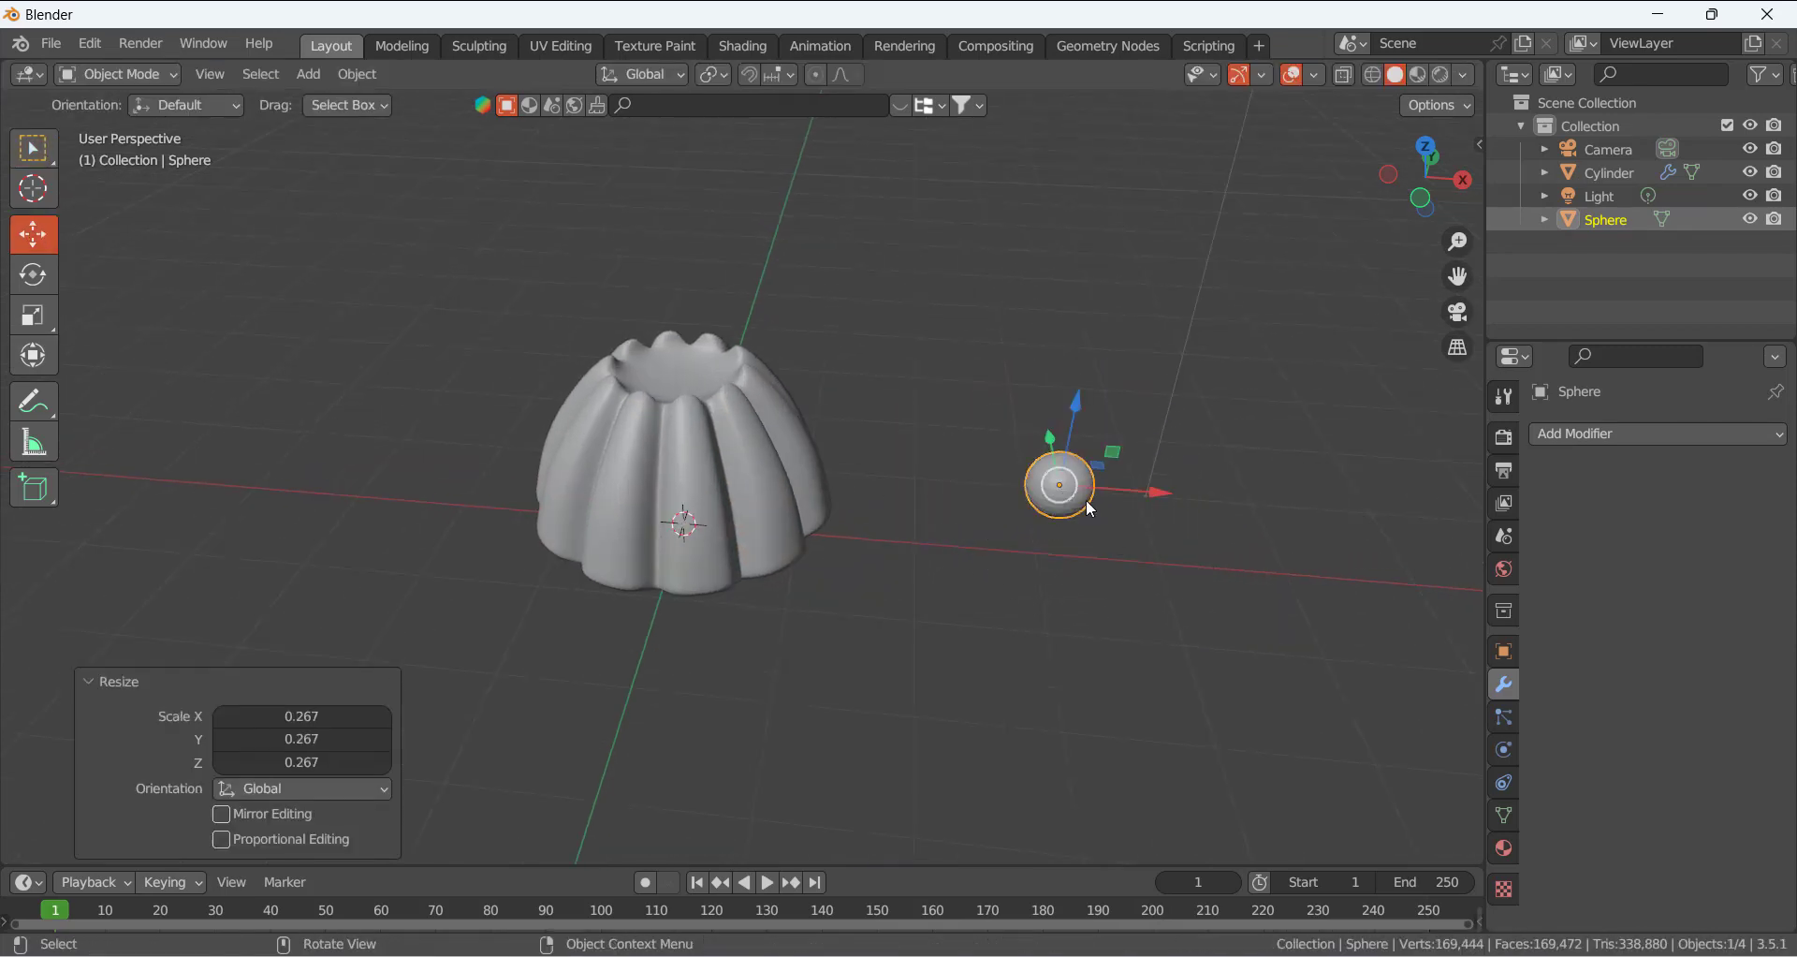
Move the sphere about 1.48 m back along X toward the fluted body and scale it by 0.554
scroll(1101, 500, up, 3)
scroll(1086, 510, up, 2)
drag(1262, 507, 908, 511)
key(s)
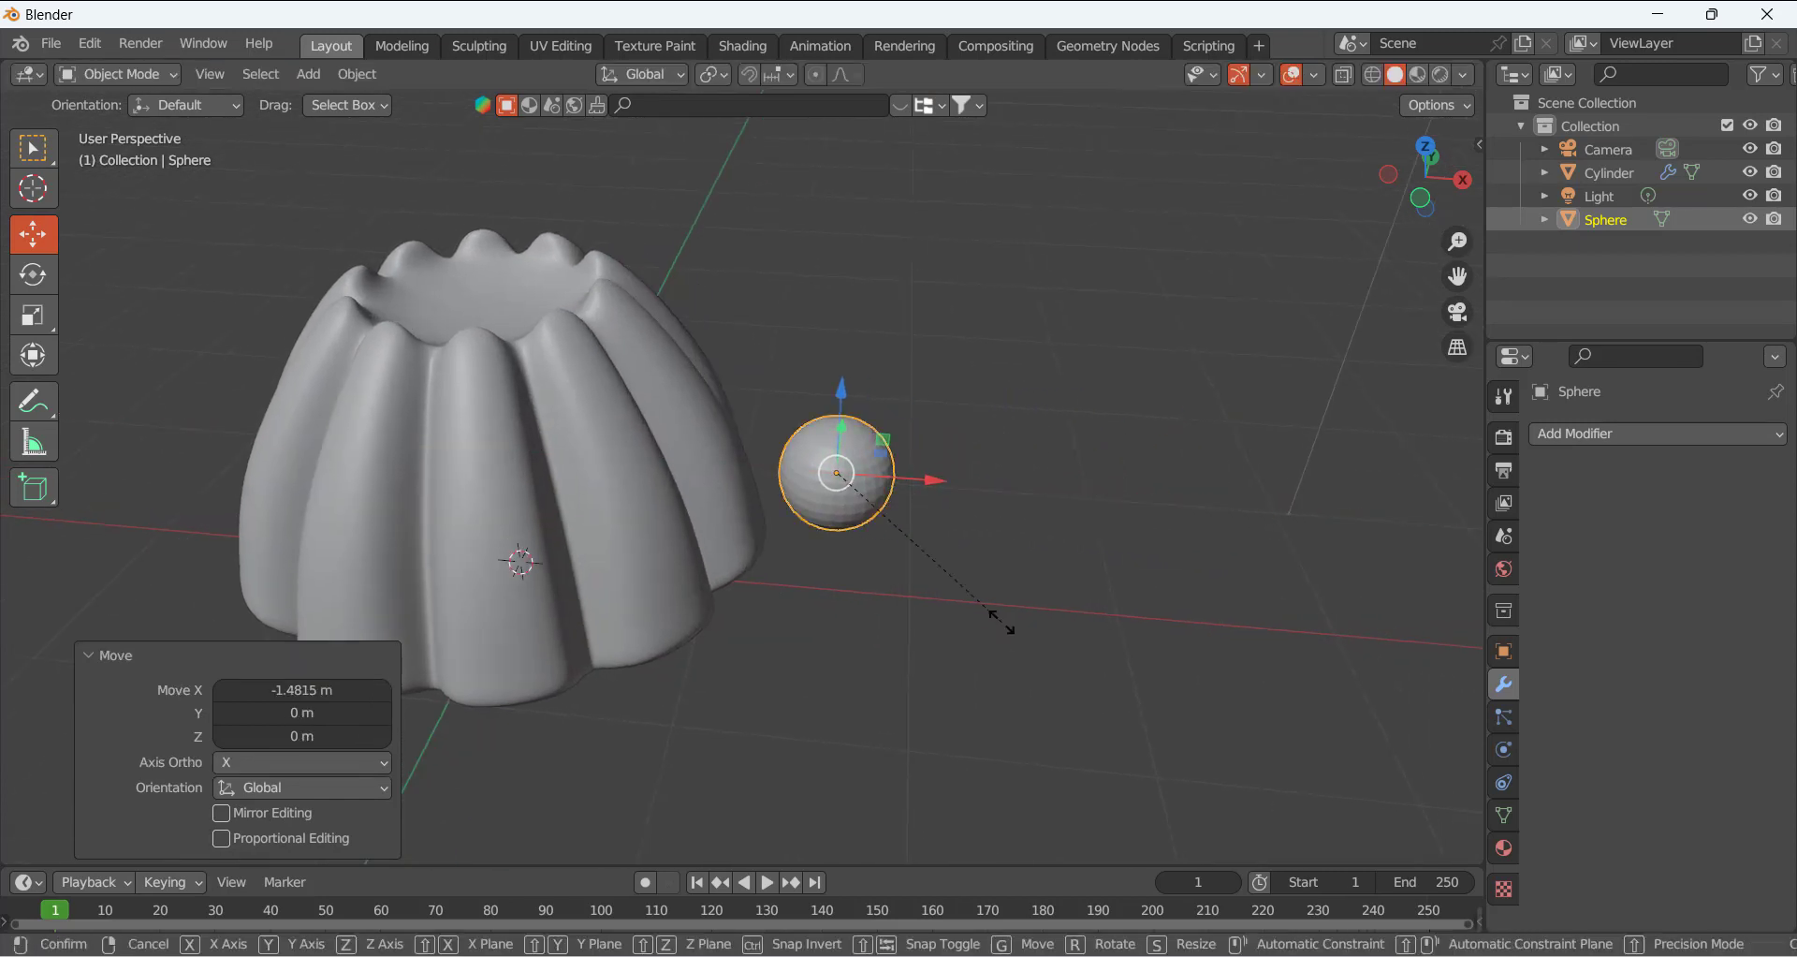
click(903, 571)
scroll(834, 485, up, 3)
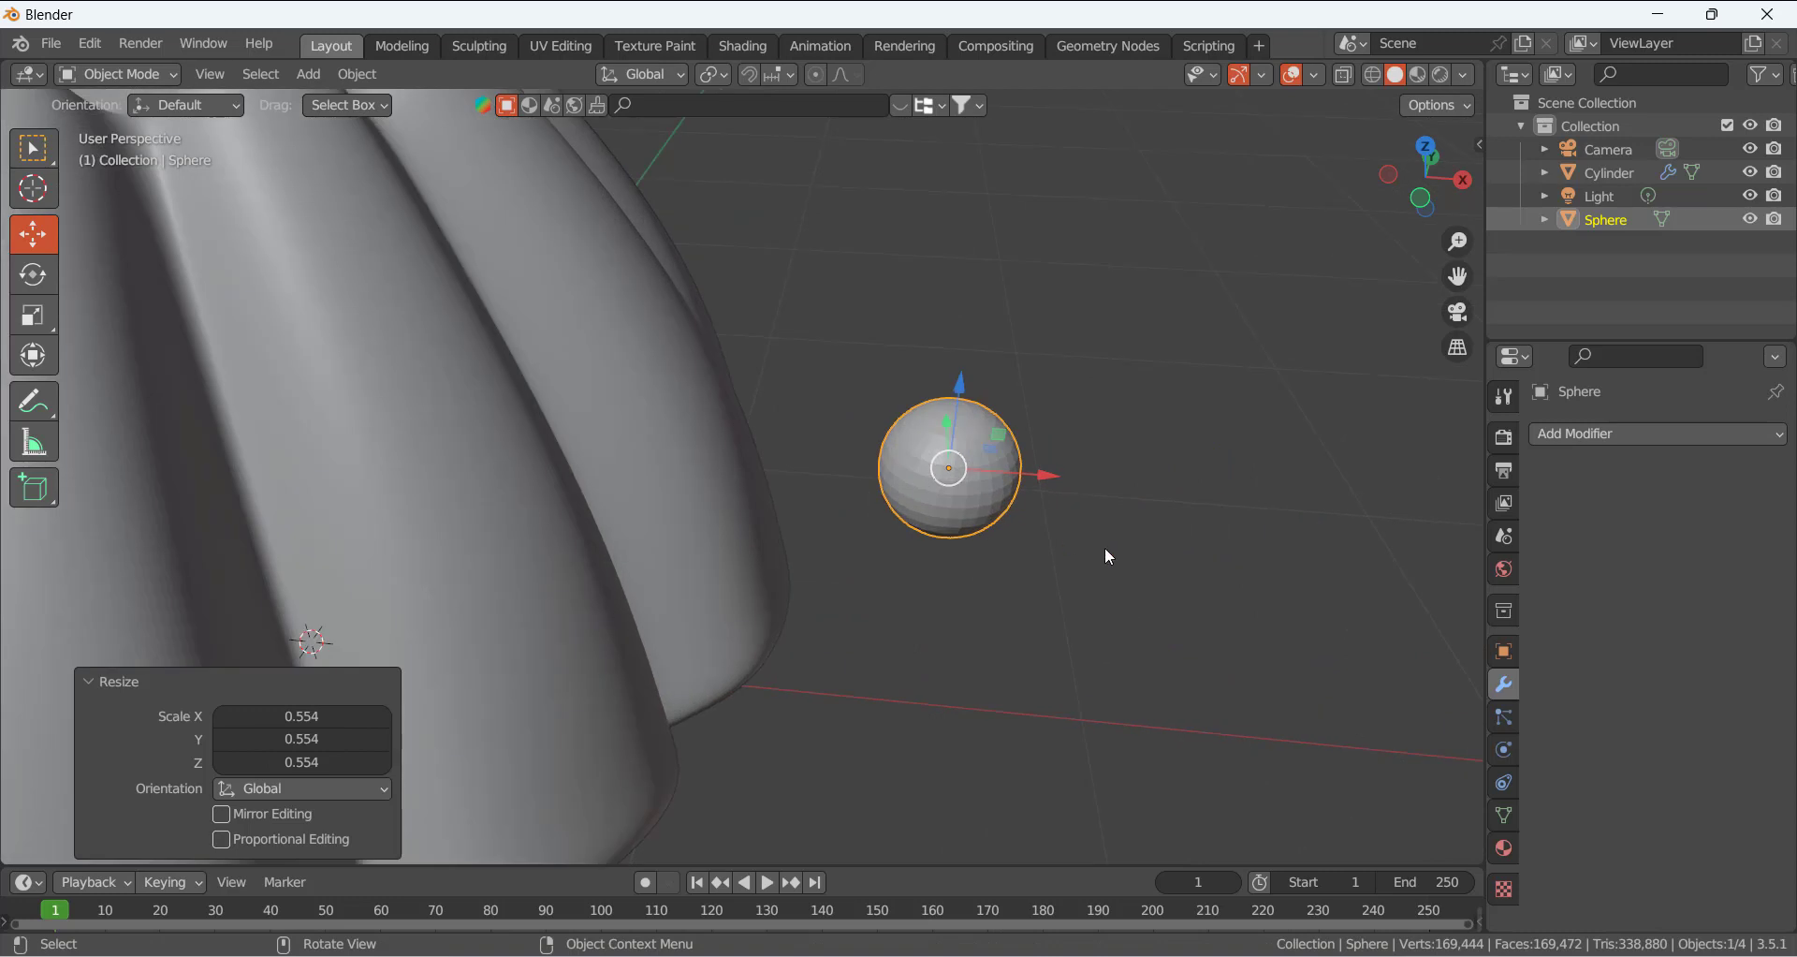
Scale the sphere by 0.899
key(s)
click(1086, 536)
scroll(1030, 481, up, 2)
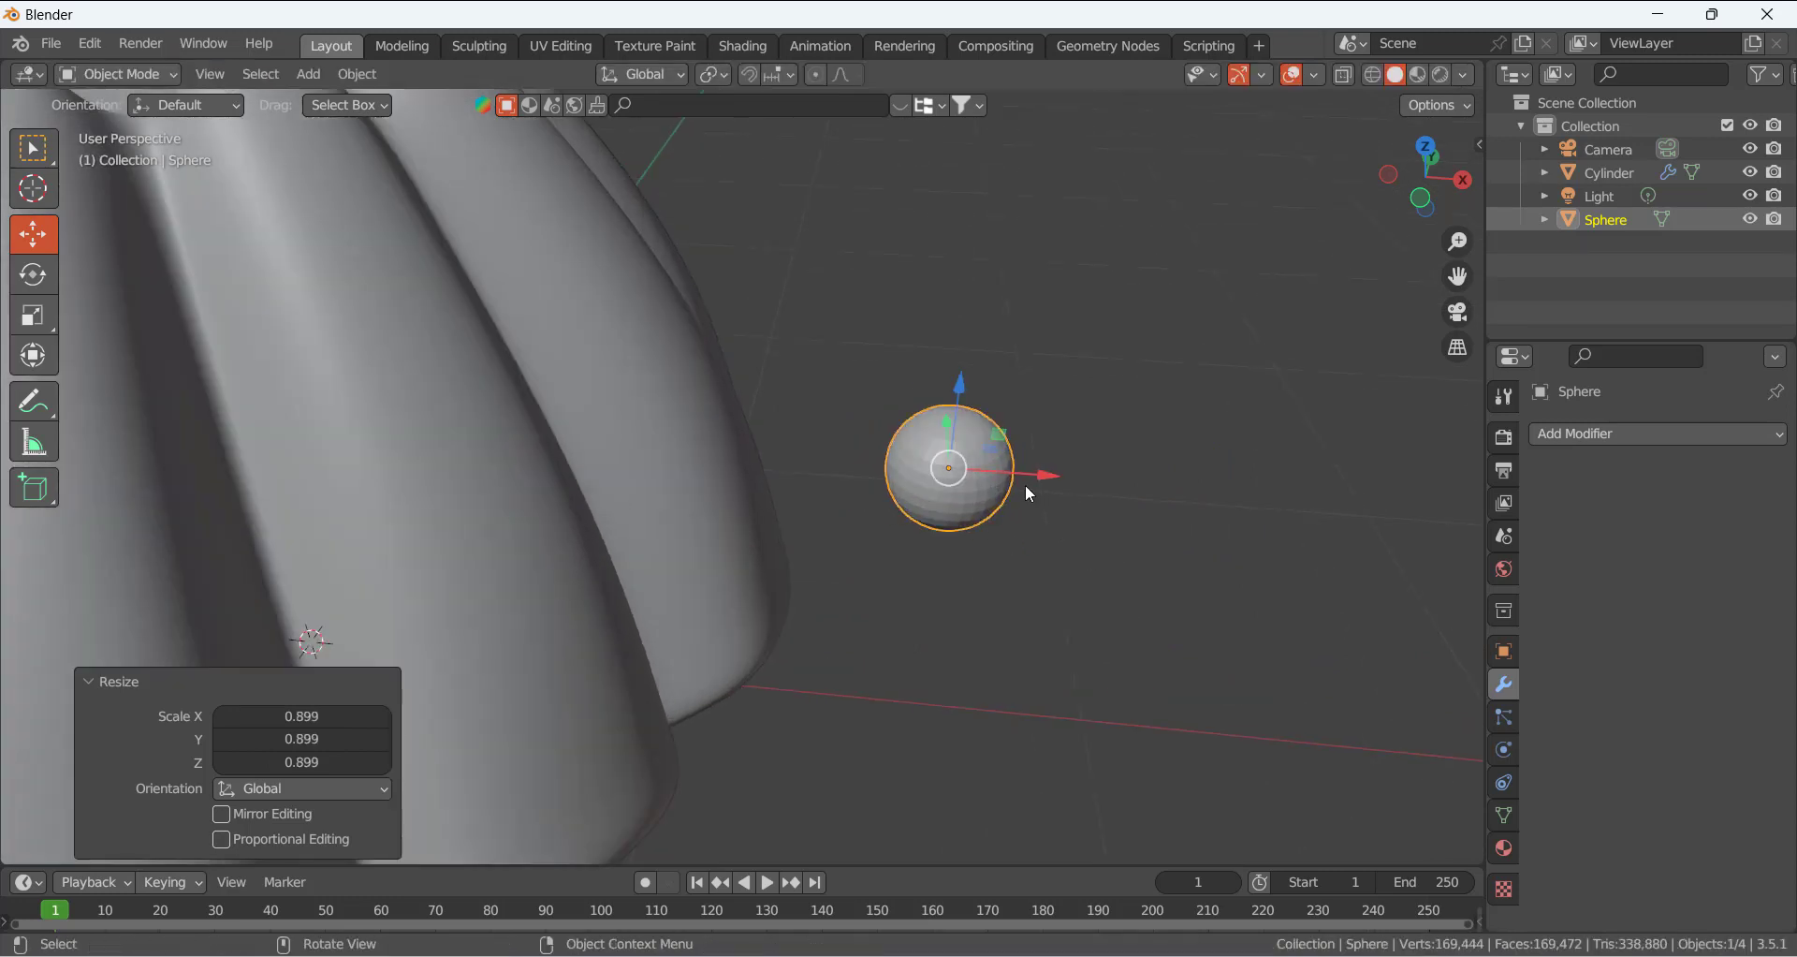
Select the sphere's top pole vertex in Edit Mode and grow the selection to the first surrounding ring
key(Tab)
middle_drag(1027, 433, 946, 558)
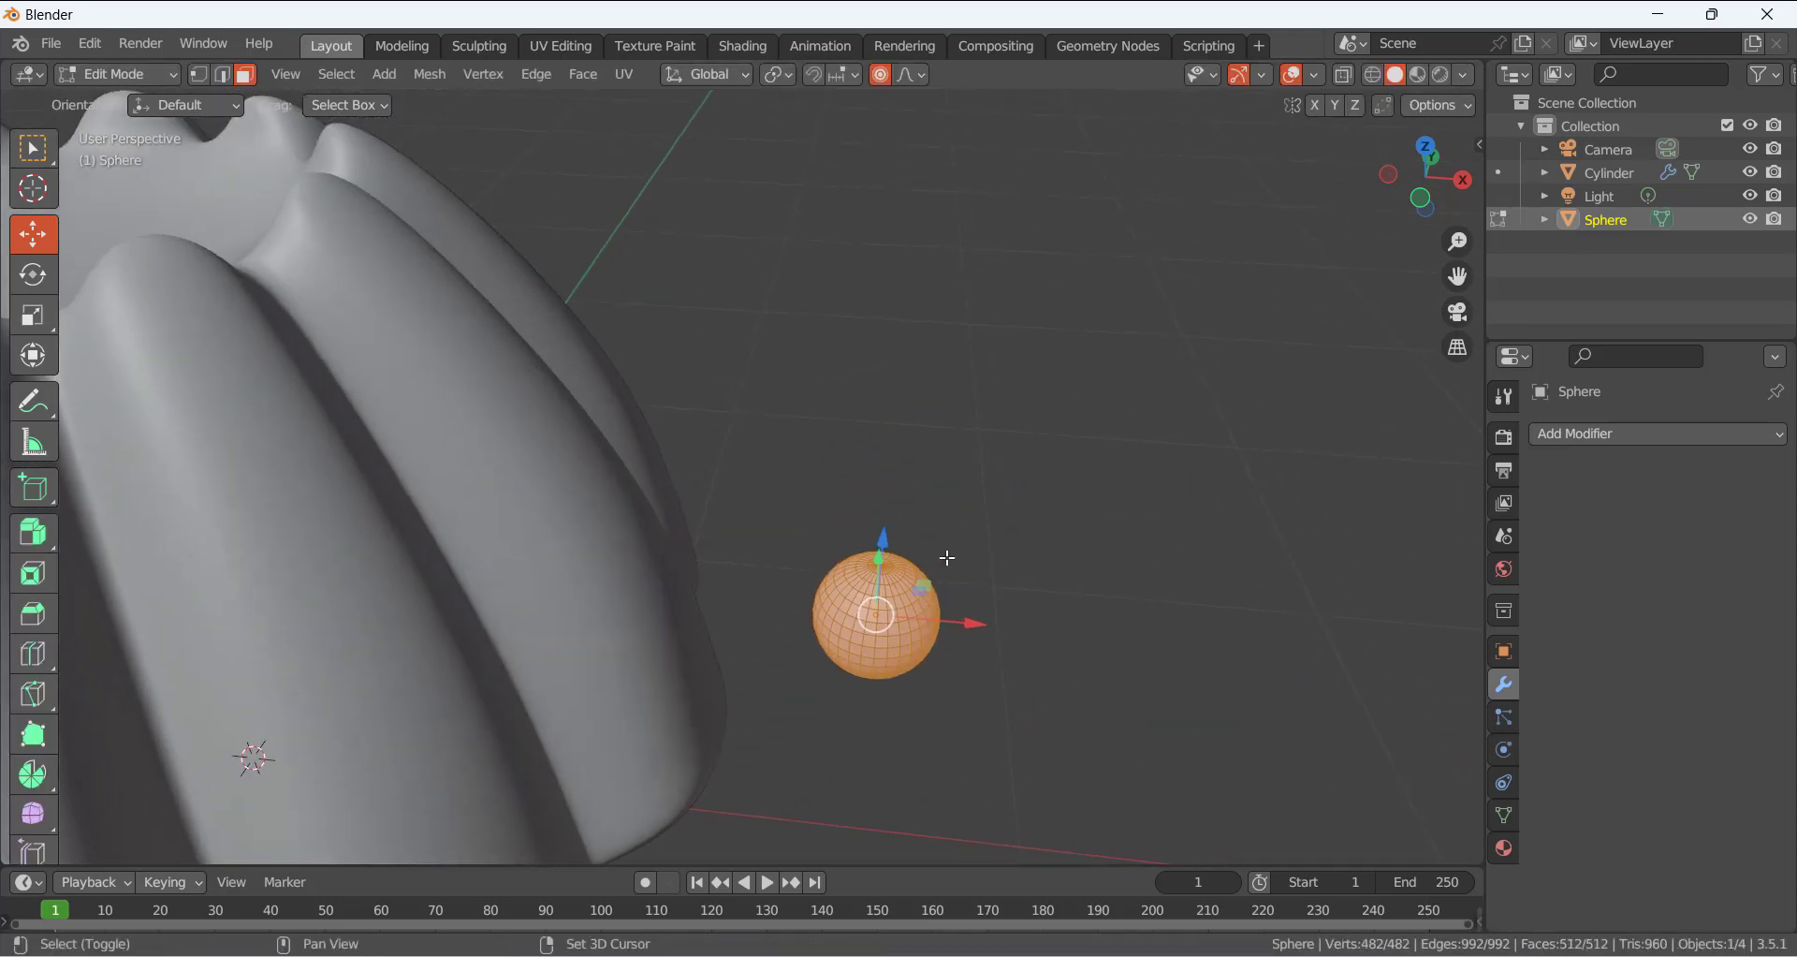
scroll(956, 641, up, 3)
scroll(983, 599, down, 4)
click(971, 594)
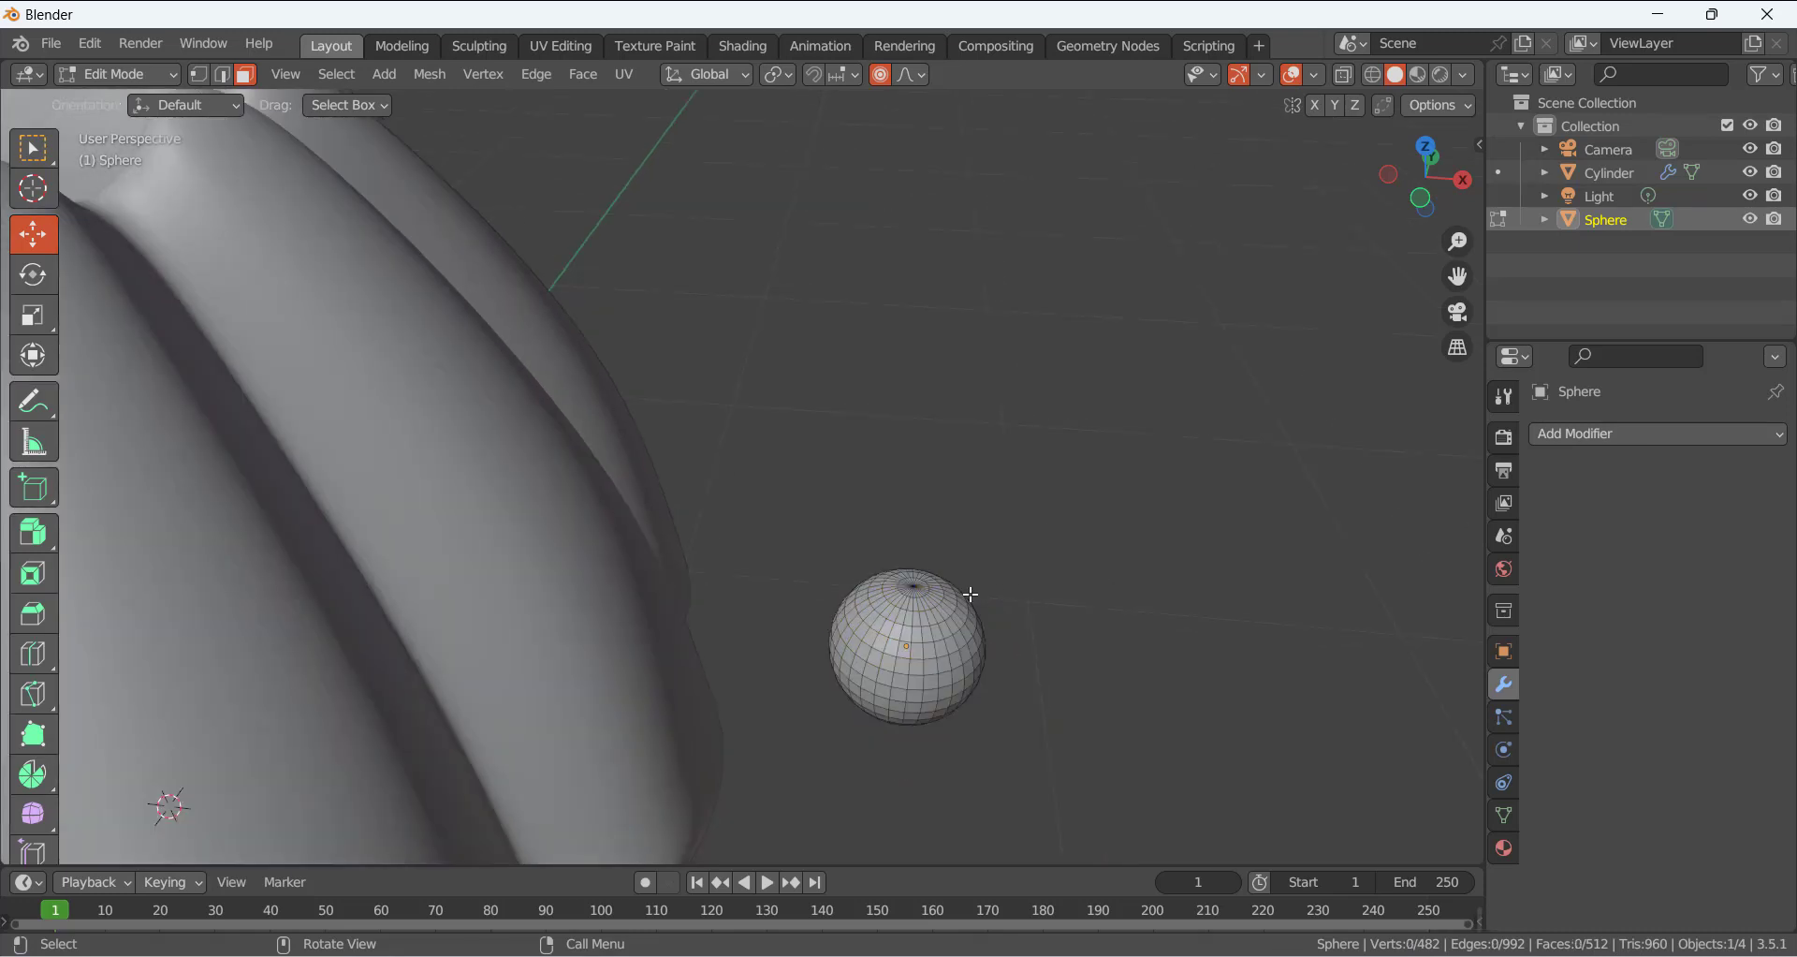
click(916, 586)
key(1)
click(998, 491)
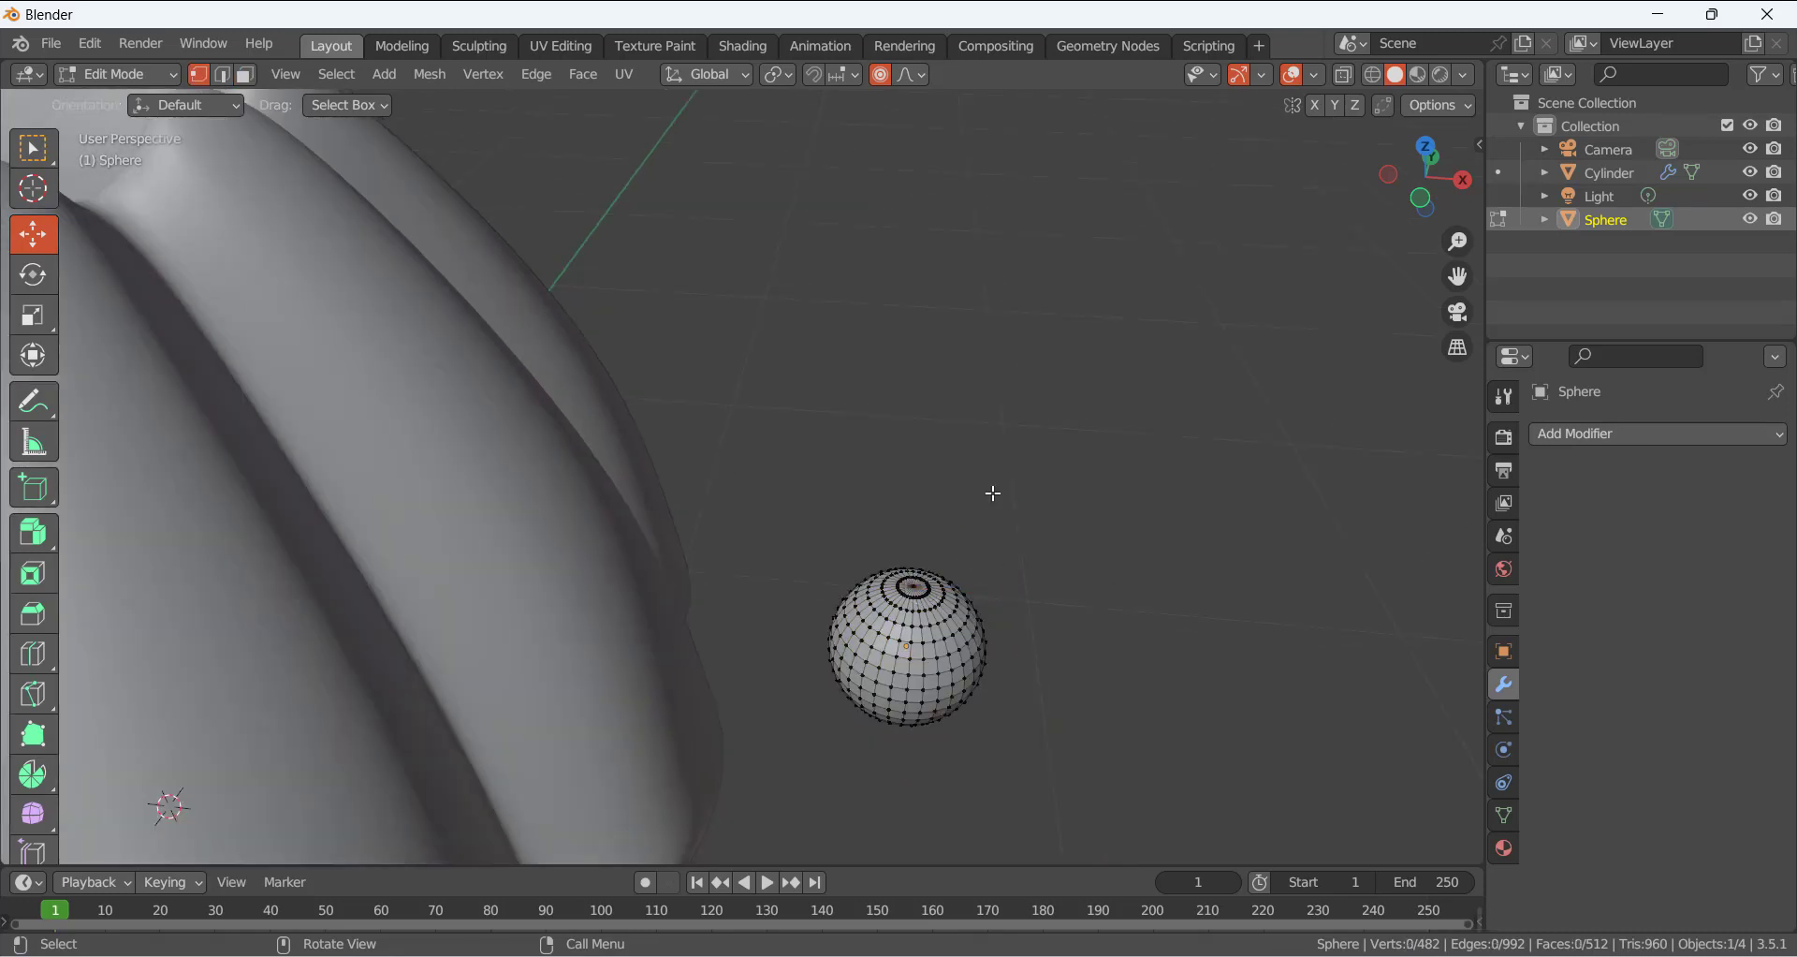
click(916, 584)
scroll(1011, 593, up, 4)
shift+middle_drag(1146, 651, 873, 520)
scroll(790, 591, up, 3)
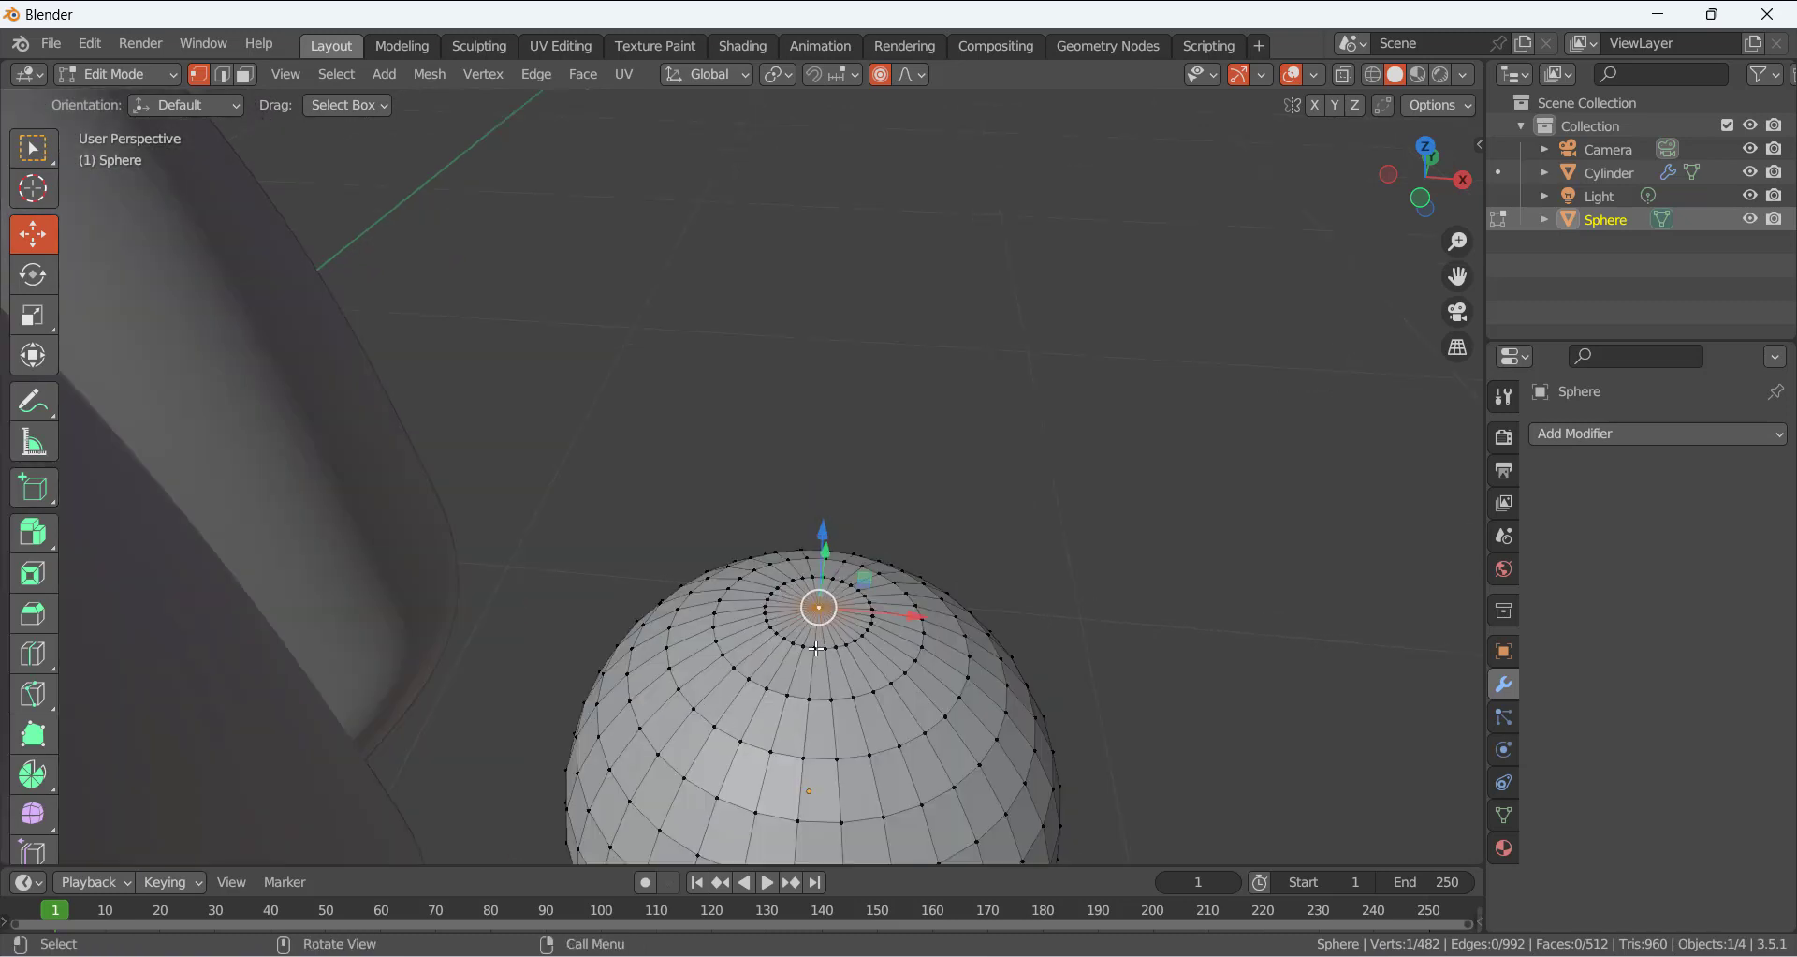
key(ctrl+KP_Add)
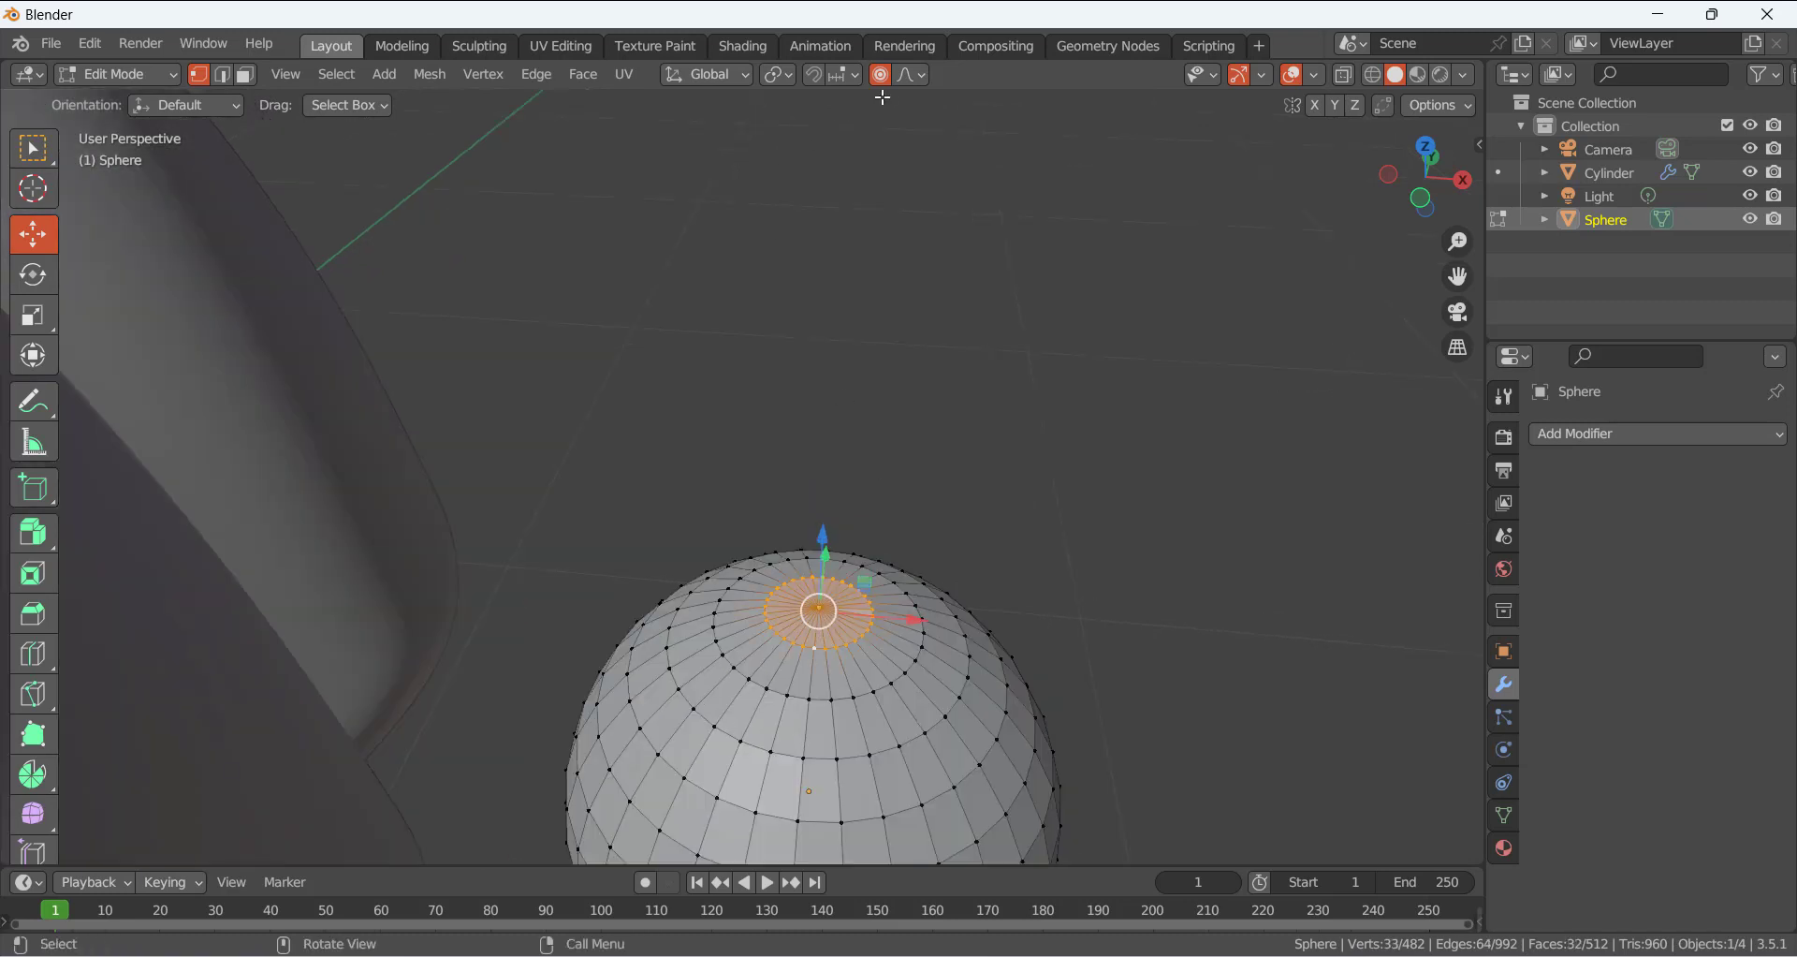
Lower the selected top cap slightly along Z with a smooth proportional editing size of 0.03235 m
key(g)
key(z)
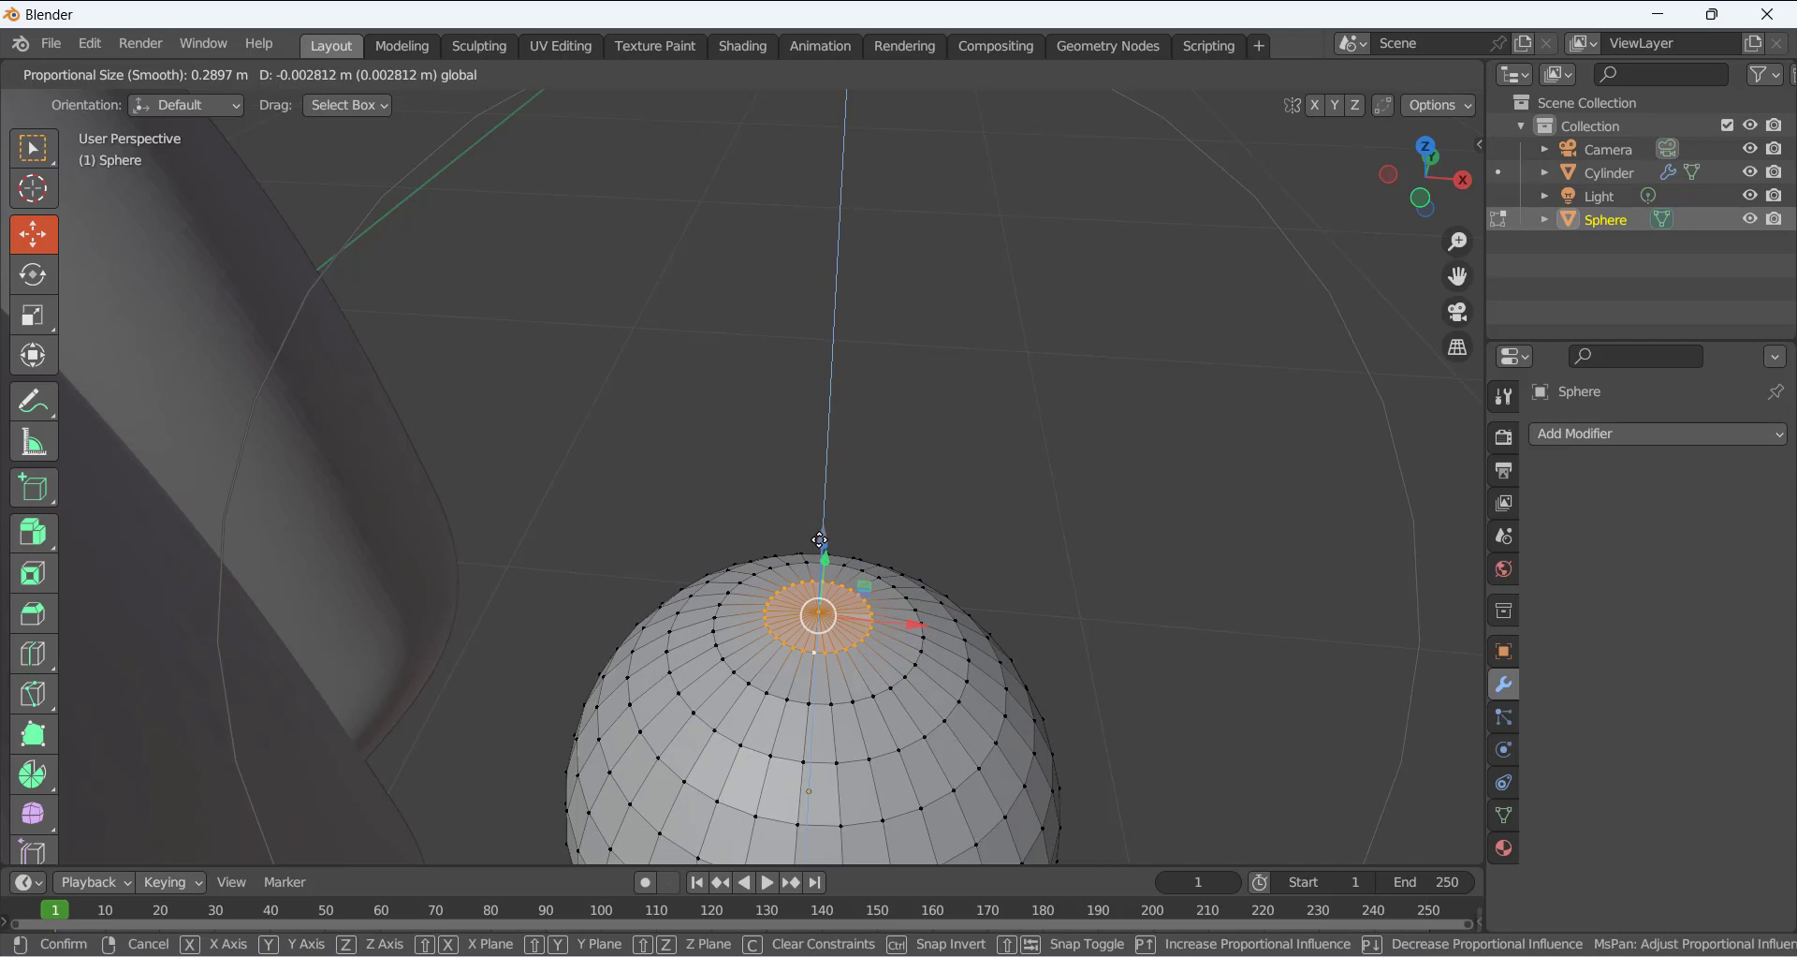
scroll(820, 538, down, 2)
scroll(820, 540, up, 8)
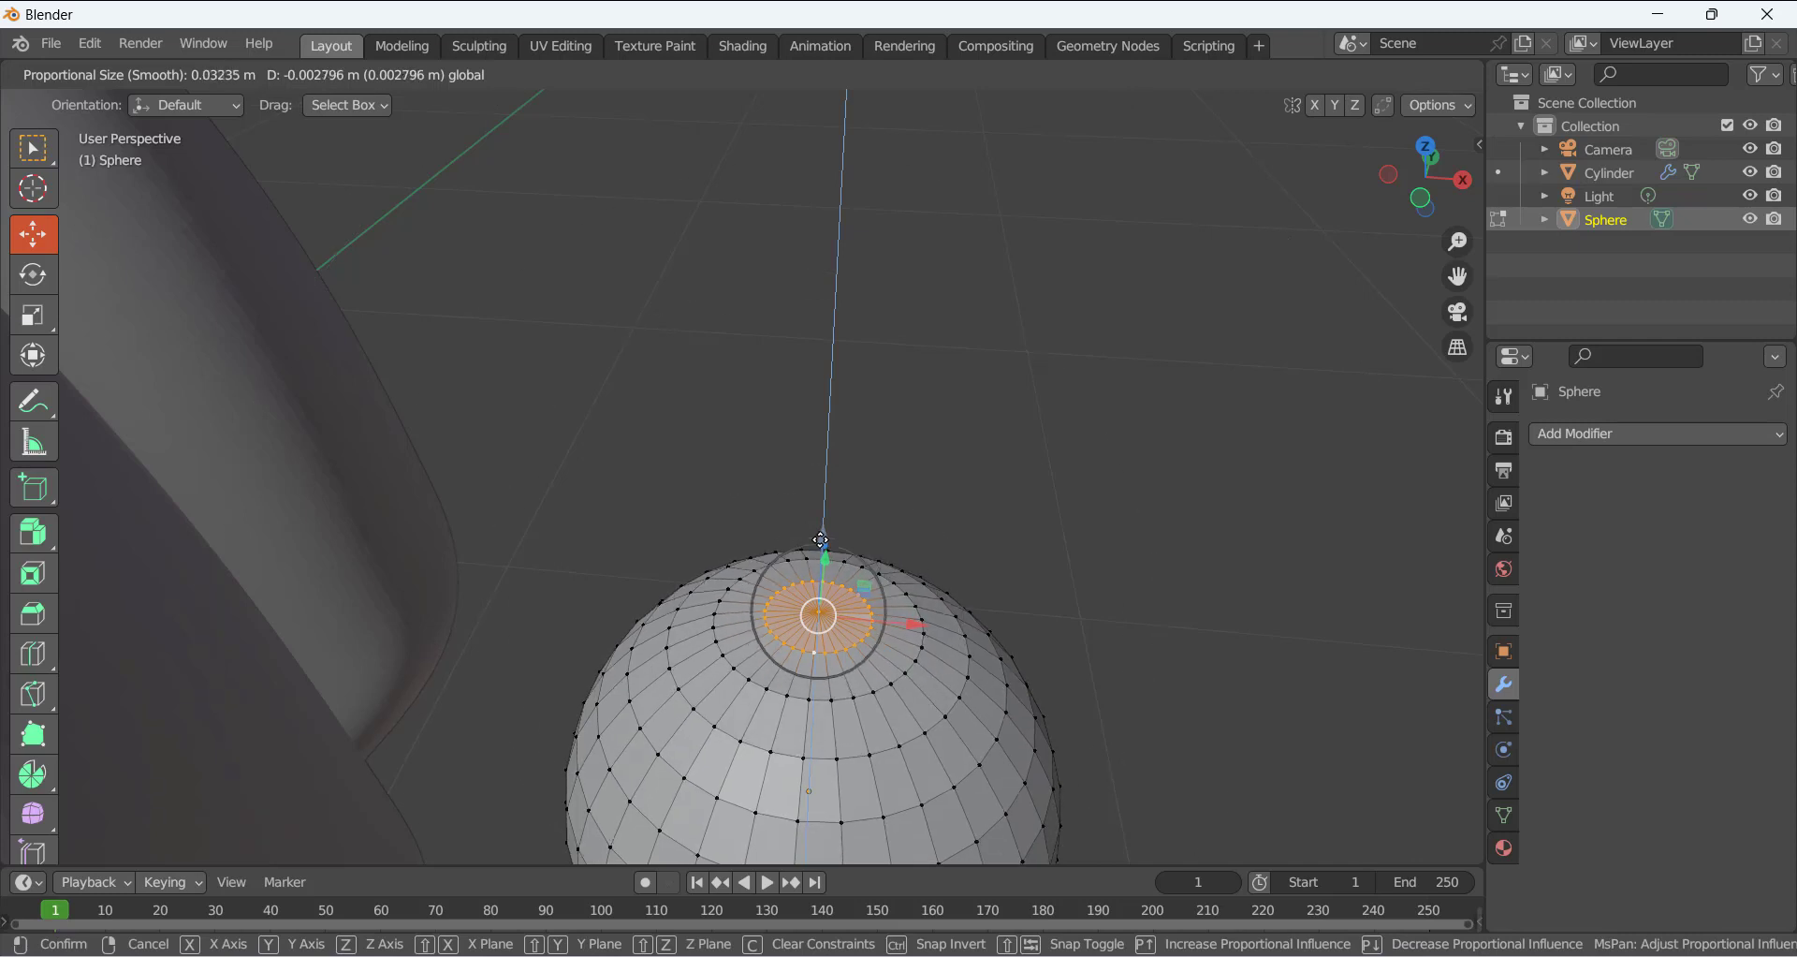
click(820, 561)
Lower only the pole vertex along Z with a reduced proportional size to deepen the dimple
key(alt+a)
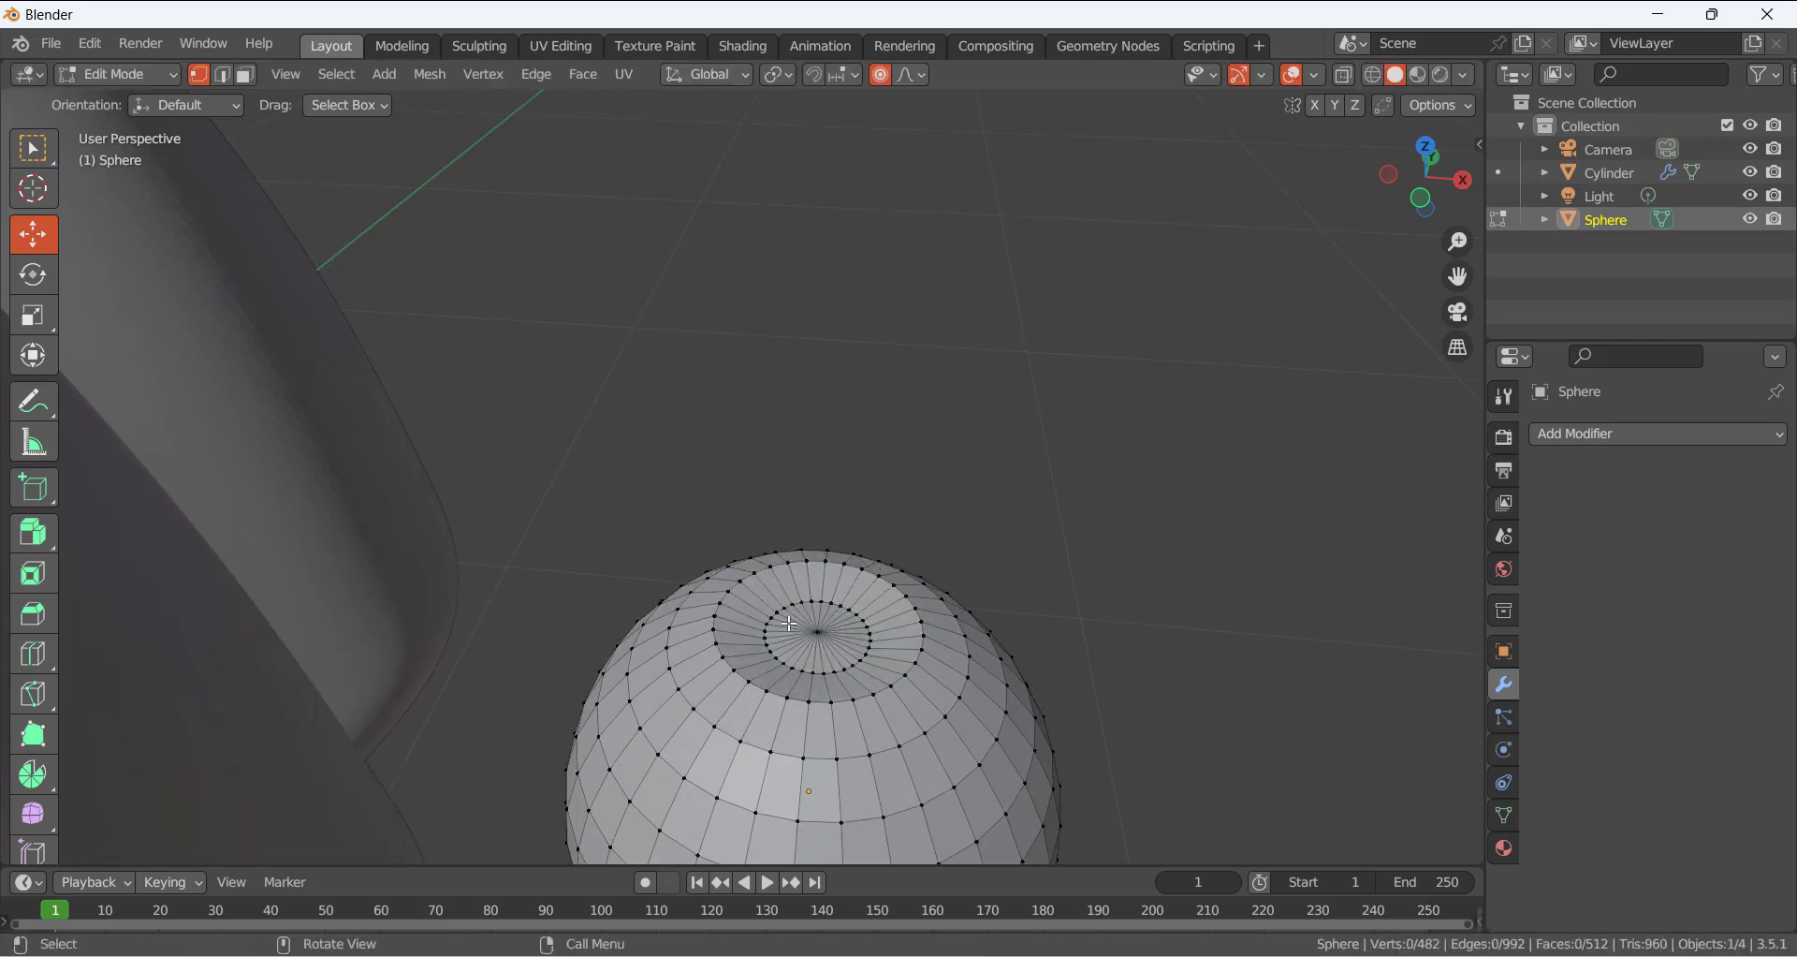
key(g)
key(z)
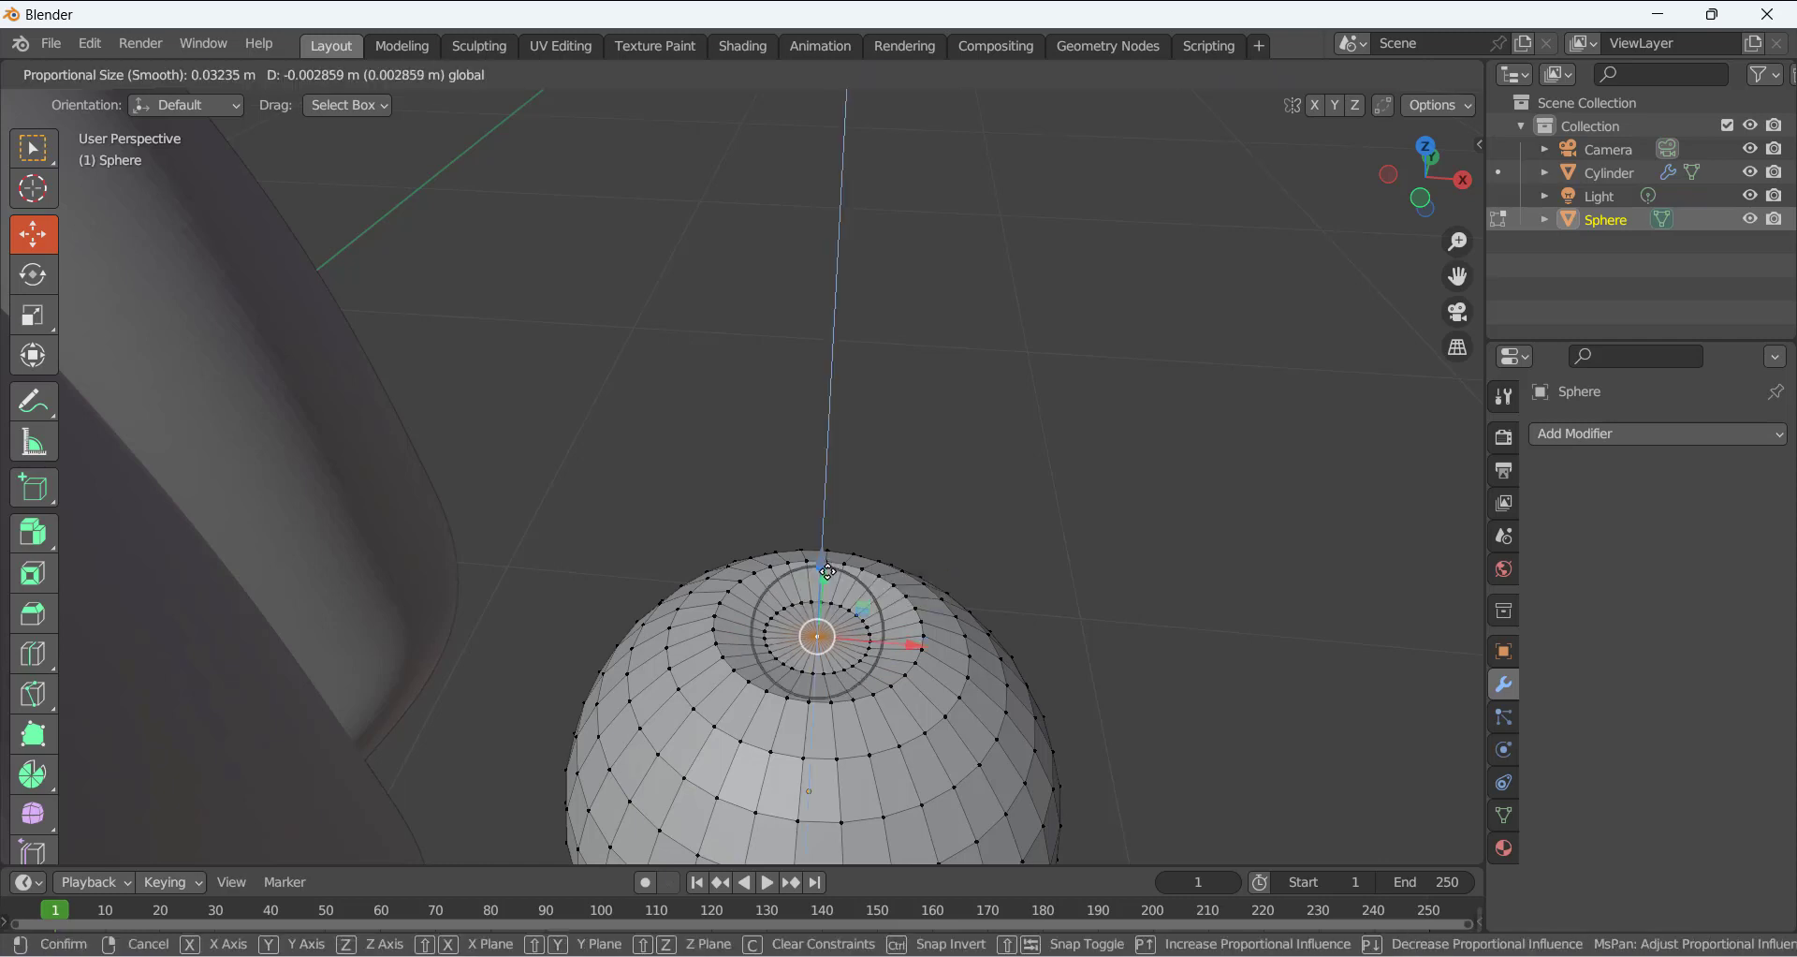
scroll(827, 585, up, 3)
drag(828, 592, 828, 602)
click(968, 461)
scroll(968, 461, down, 3)
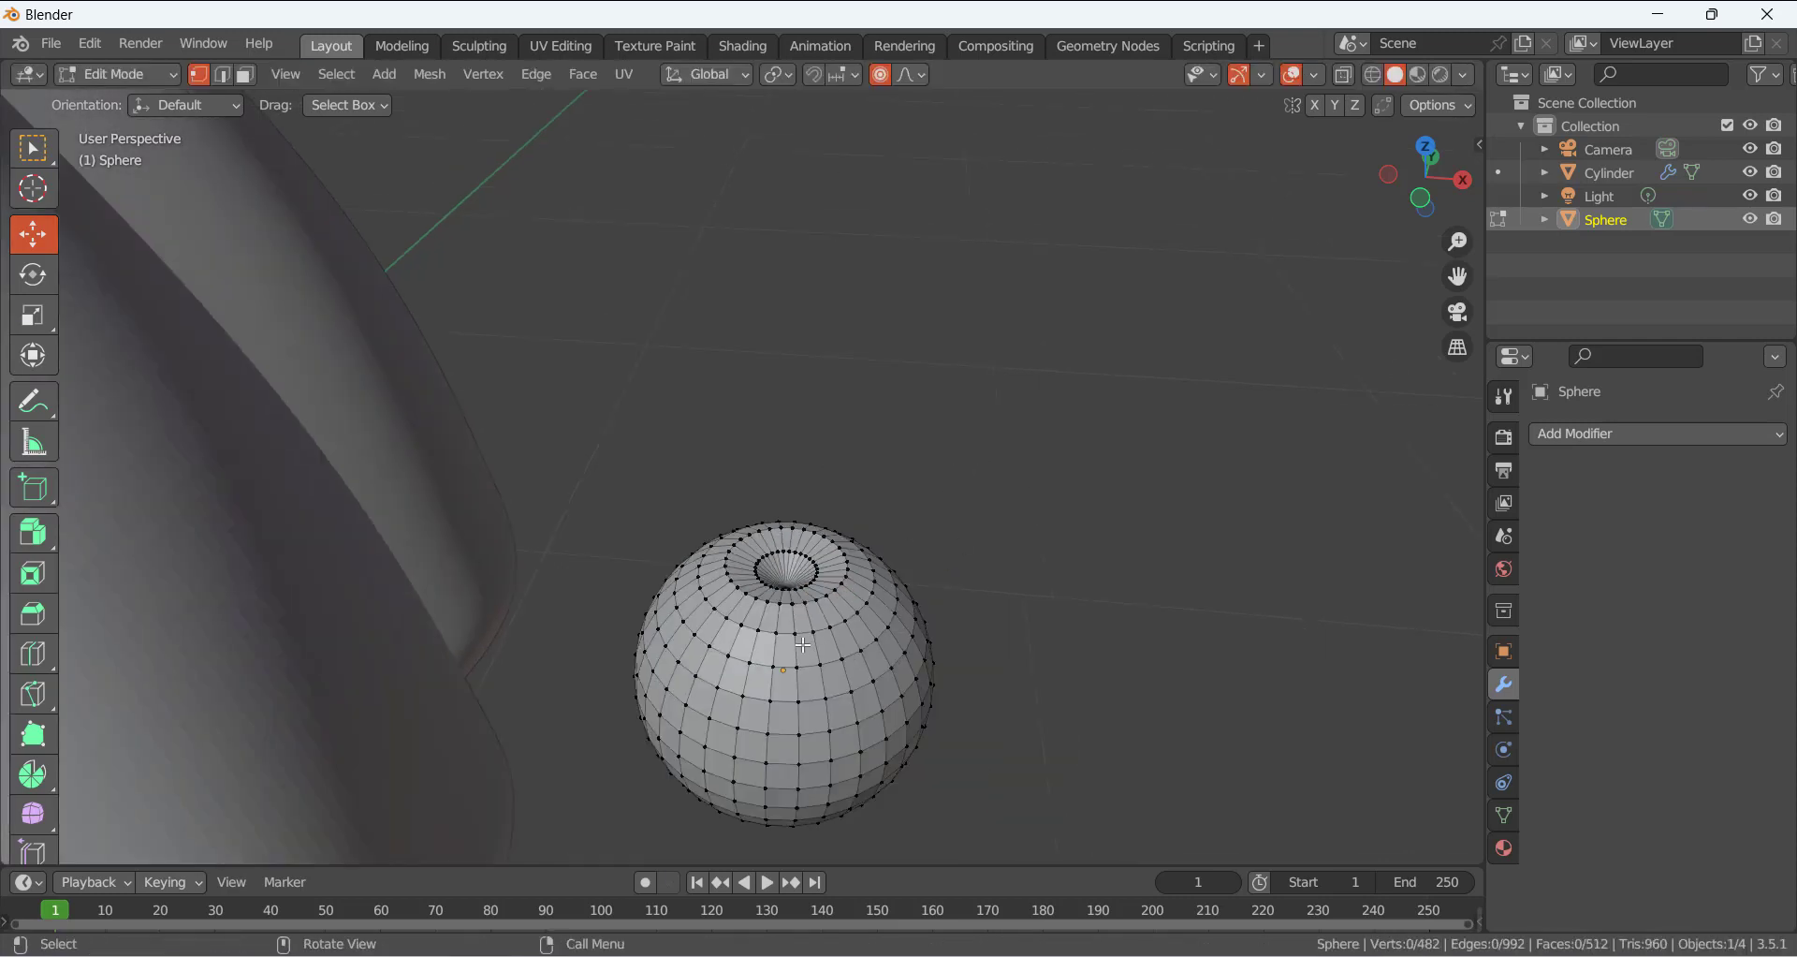
Select the vertical strip of faces between two adjacent meridian edge loops on the sphere's front
middle_drag(803, 645, 744, 540)
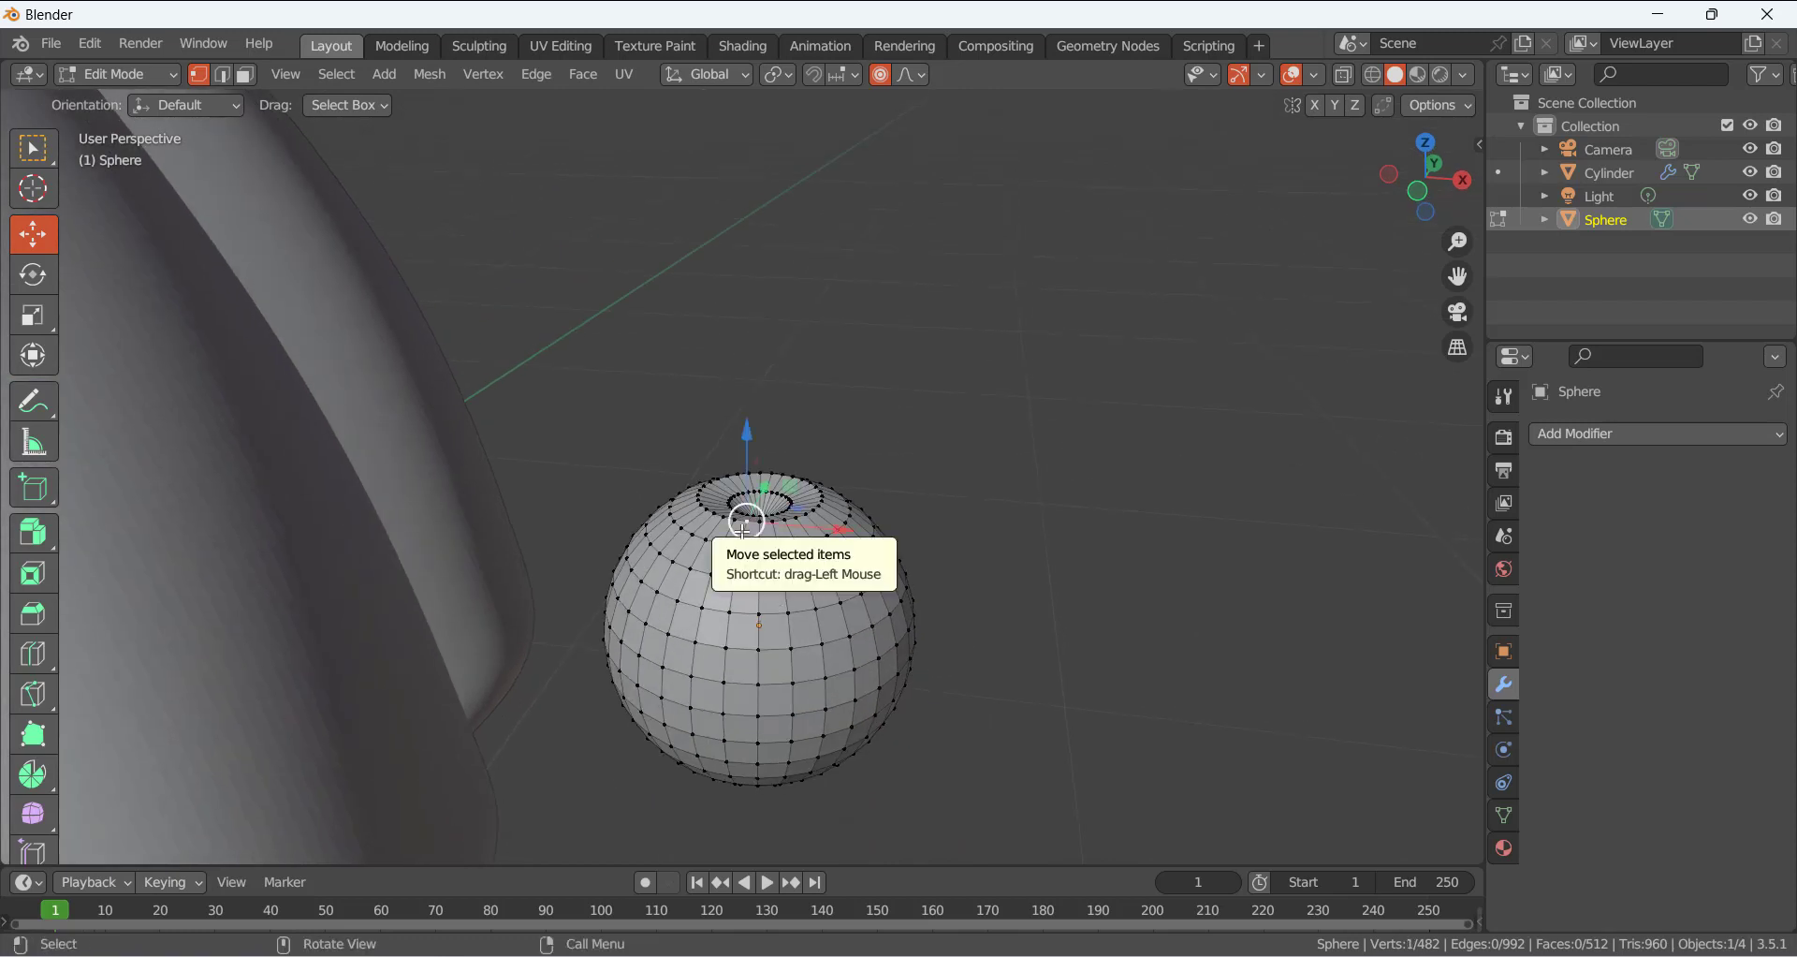
alt+click(736, 573)
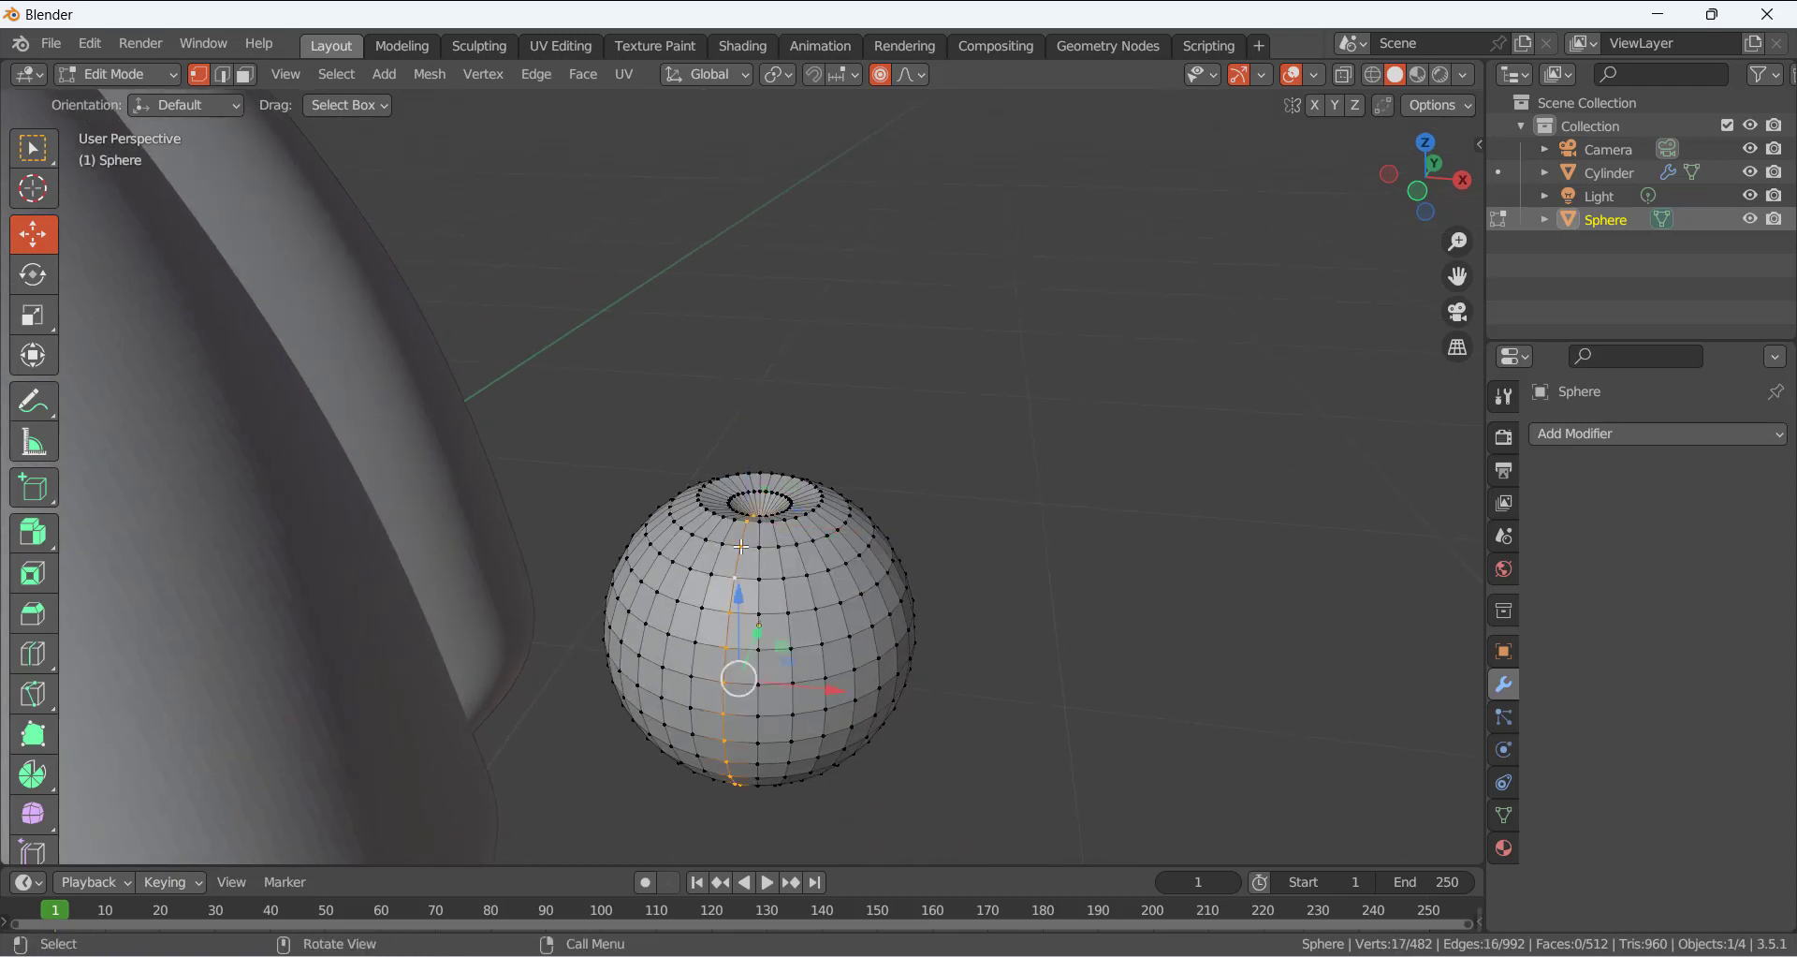
alt+click(759, 566)
middle_drag(760, 566, 740, 635)
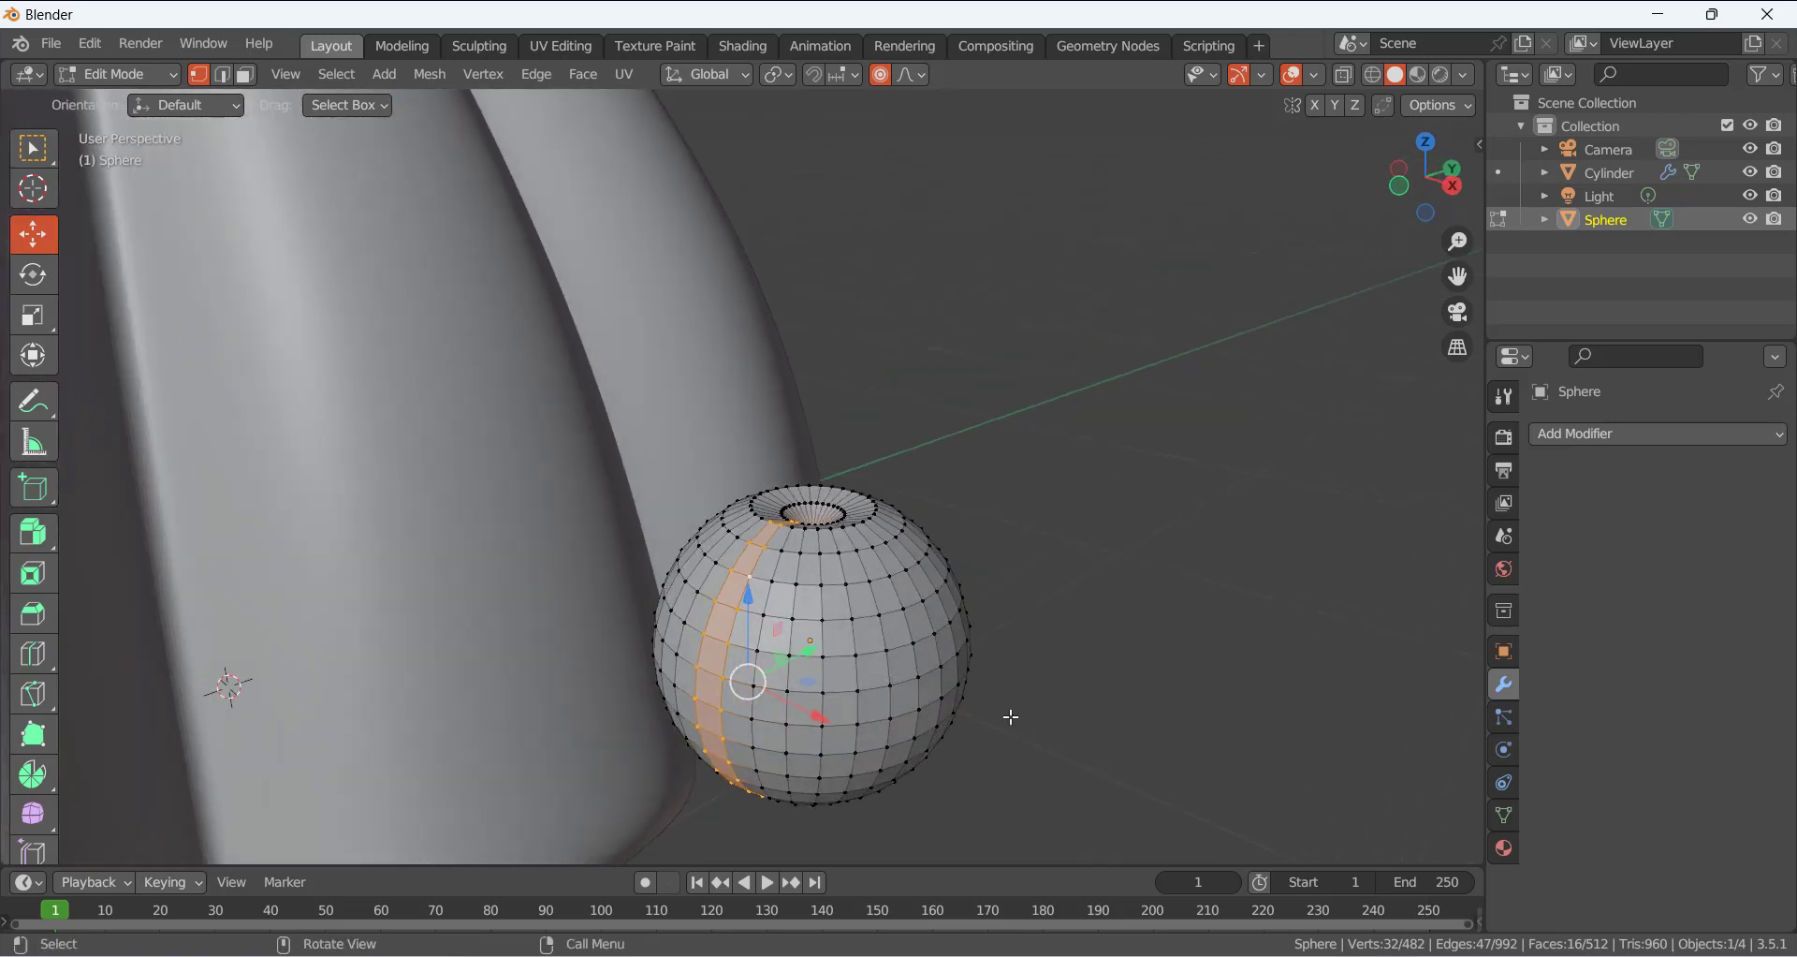
Try to narrow the selected face strip by scaling it along the Y axis
key(s)
key(y)
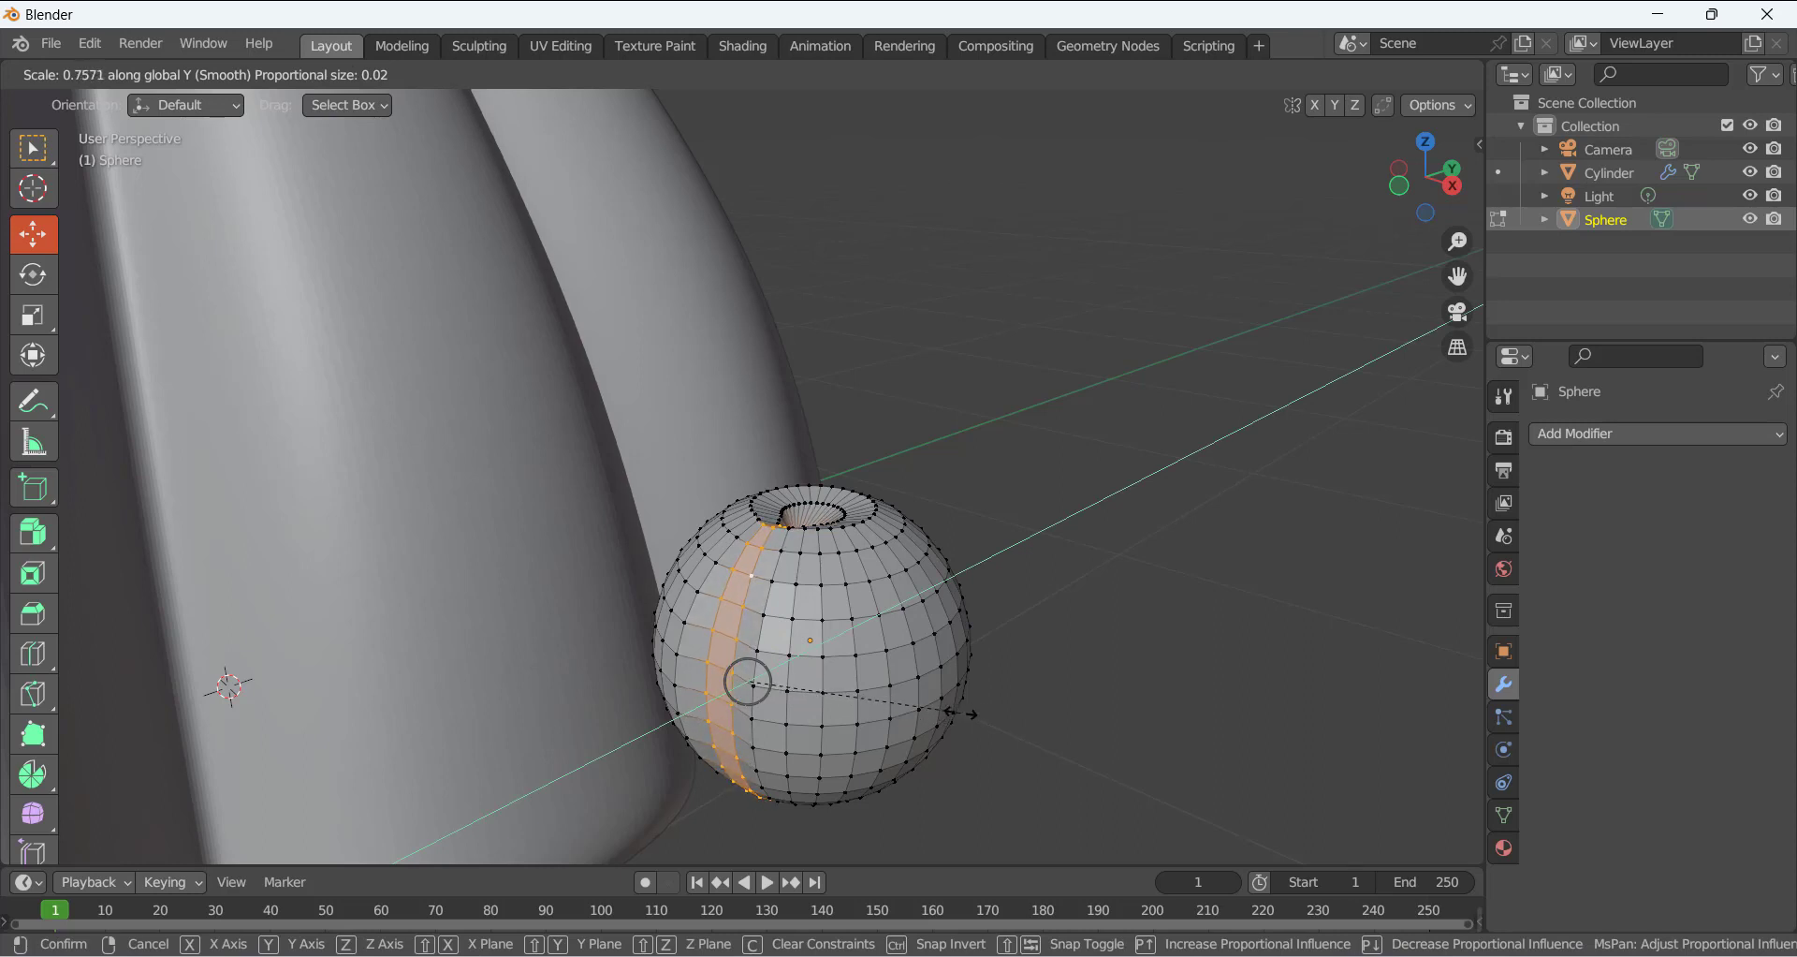
click(943, 719)
Return to Object Mode and apply smooth shading to the sphere
key(Tab)
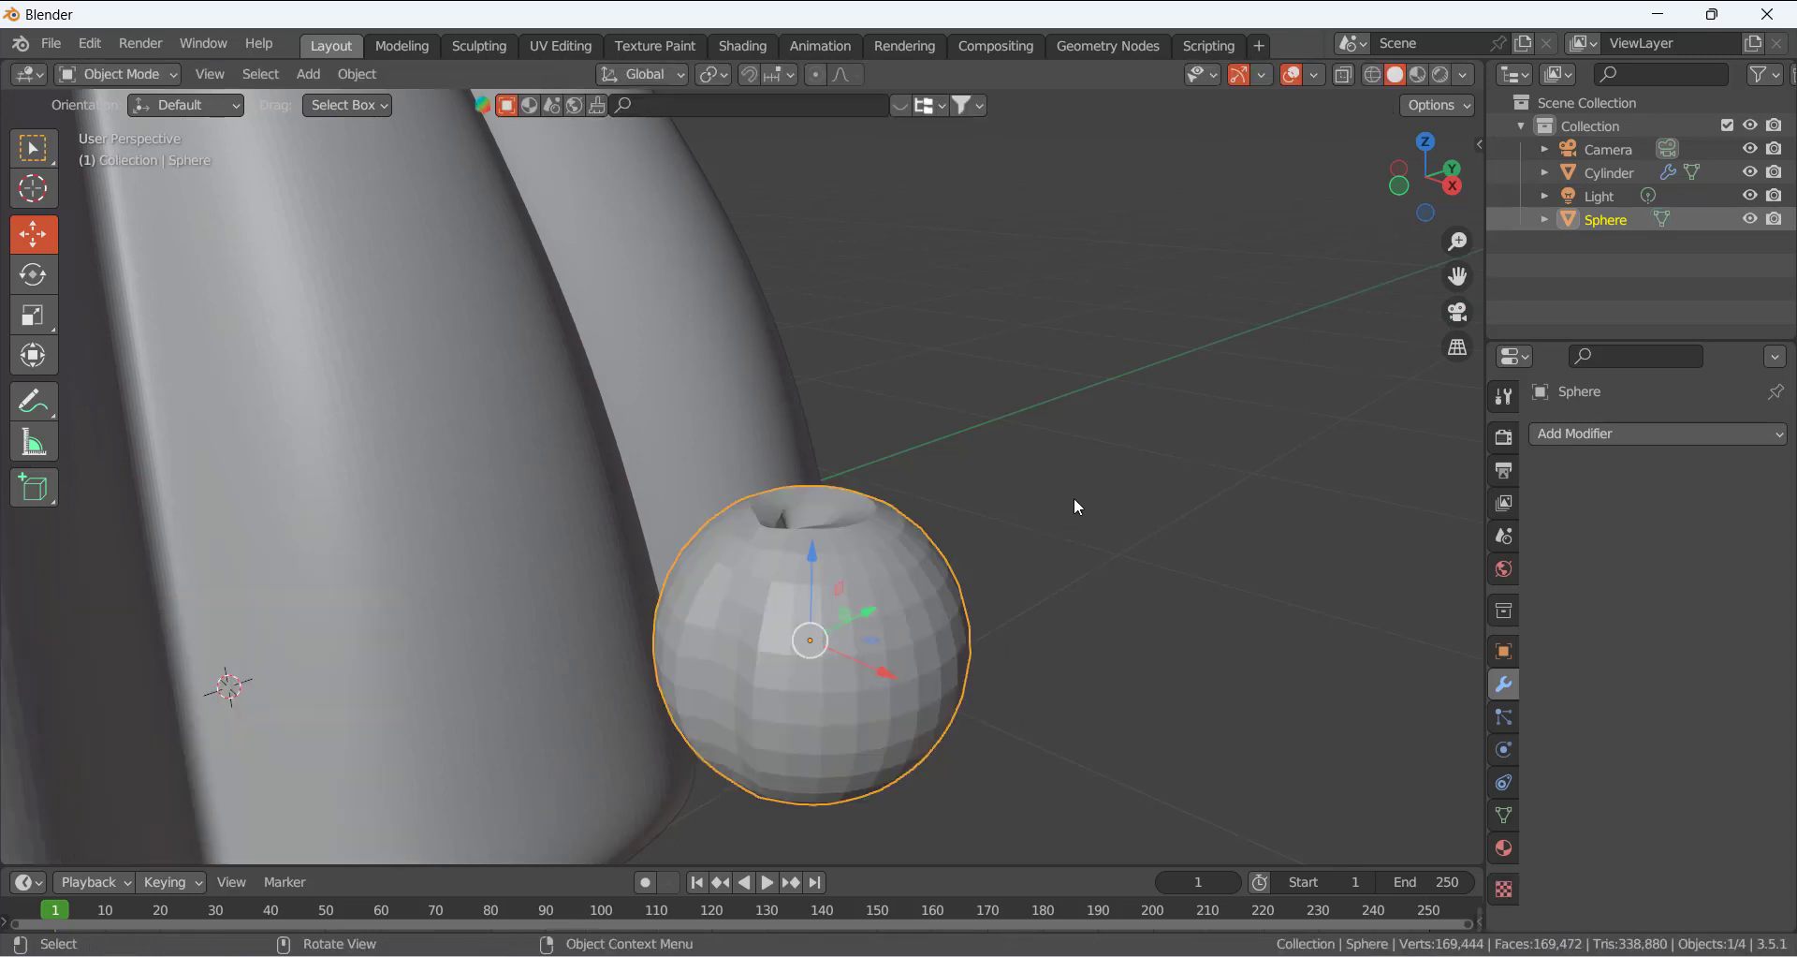
scroll(979, 533, up, 5)
right_click(833, 582)
click(794, 450)
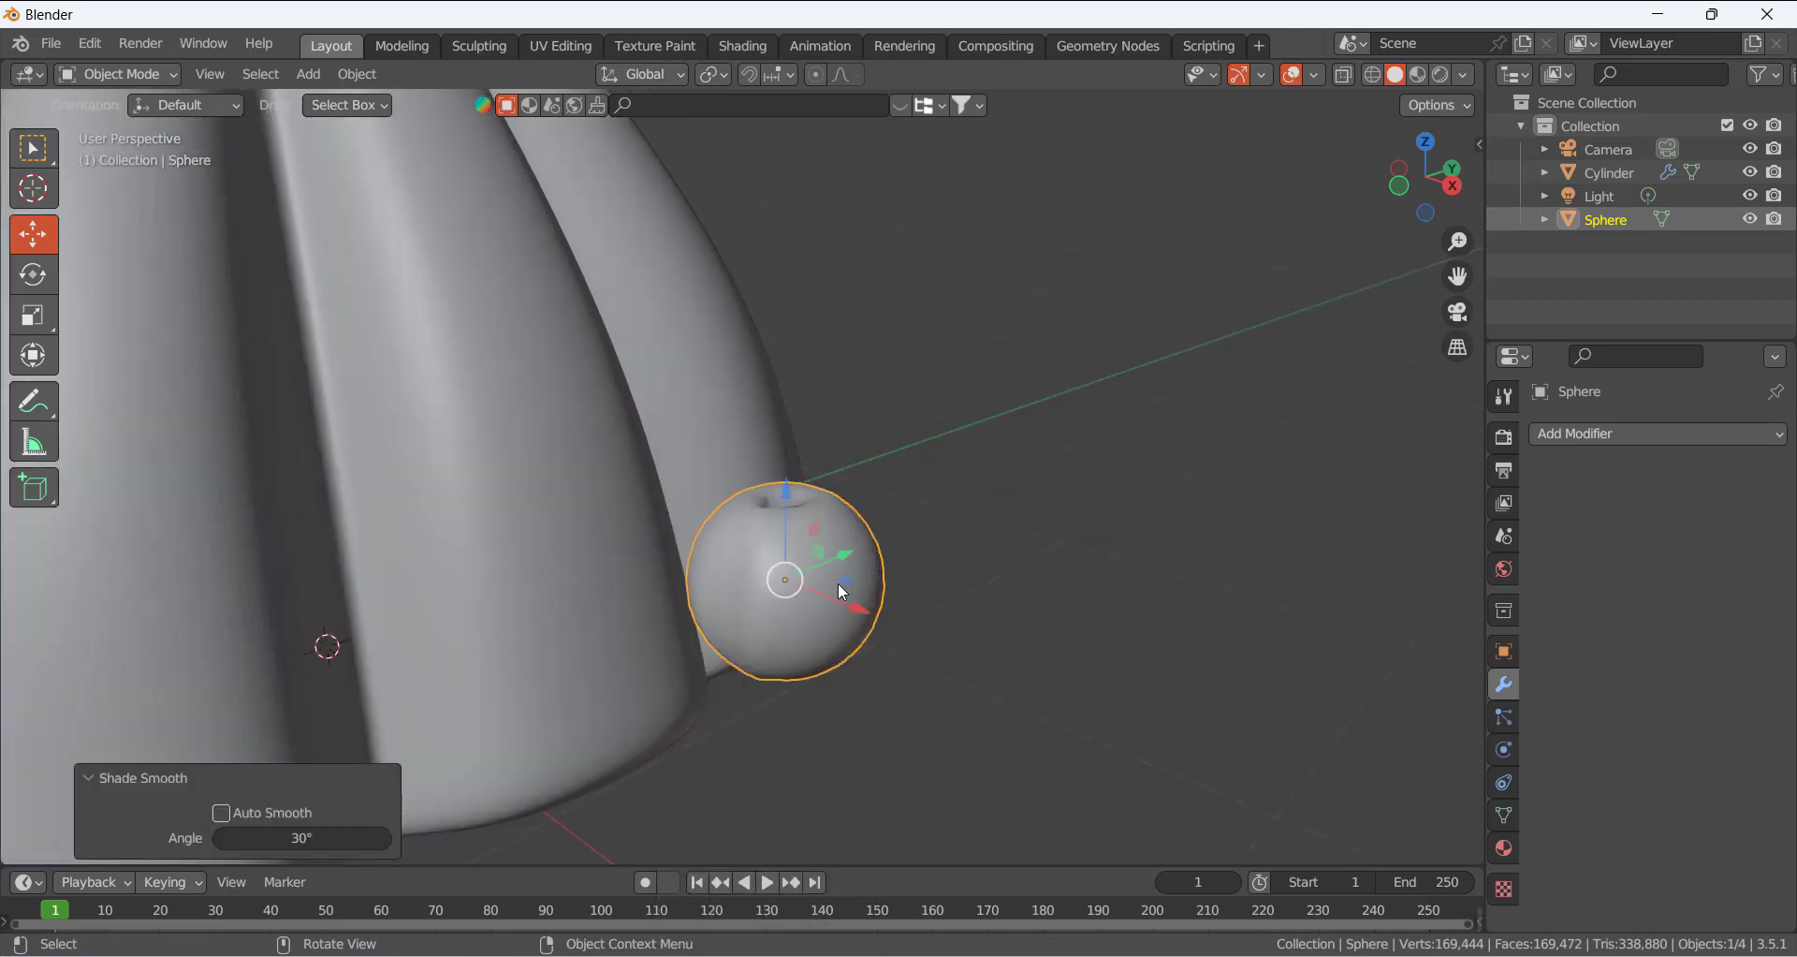
scroll(842, 589, up, 3)
middle_drag(813, 587, 688, 583)
Try to lower pairs of vertices at the top of the crease beside the dimple in Edit Mode
key(Tab)
scroll(856, 598, up, 3)
click(865, 644)
shift+click(875, 657)
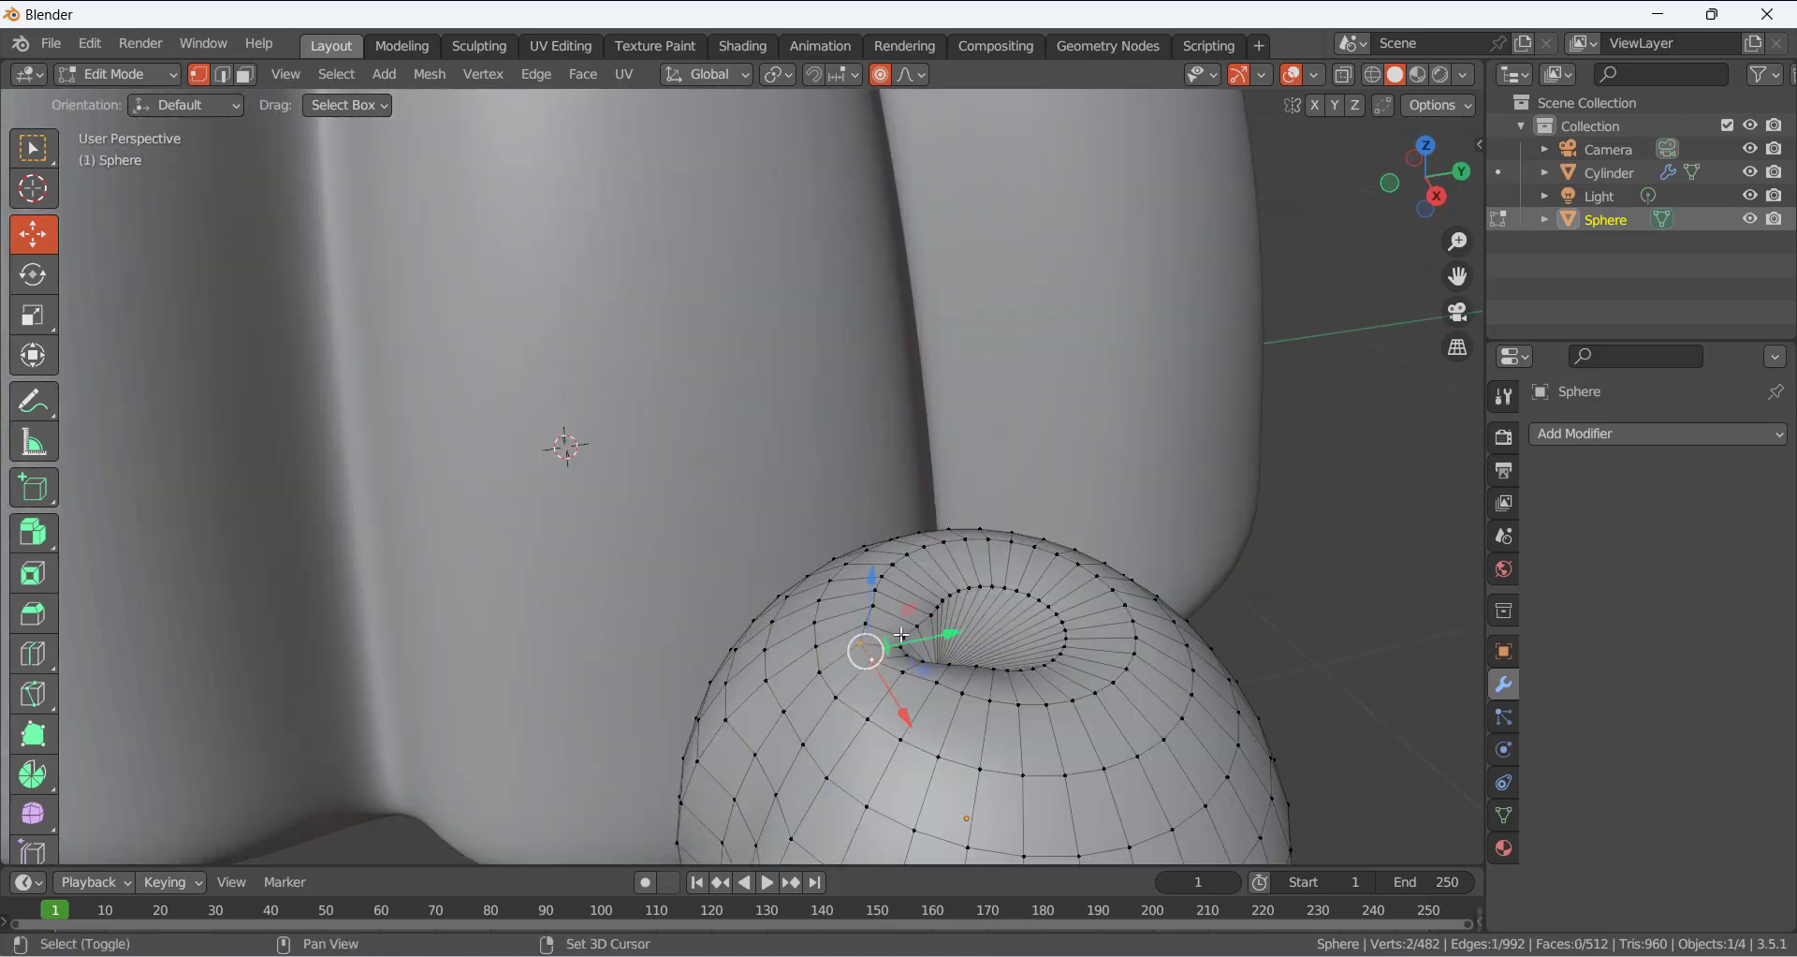
drag(874, 581, 831, 622)
click(821, 673)
shift+click(835, 697)
scroll(1177, 536, down, 6)
click(1111, 596)
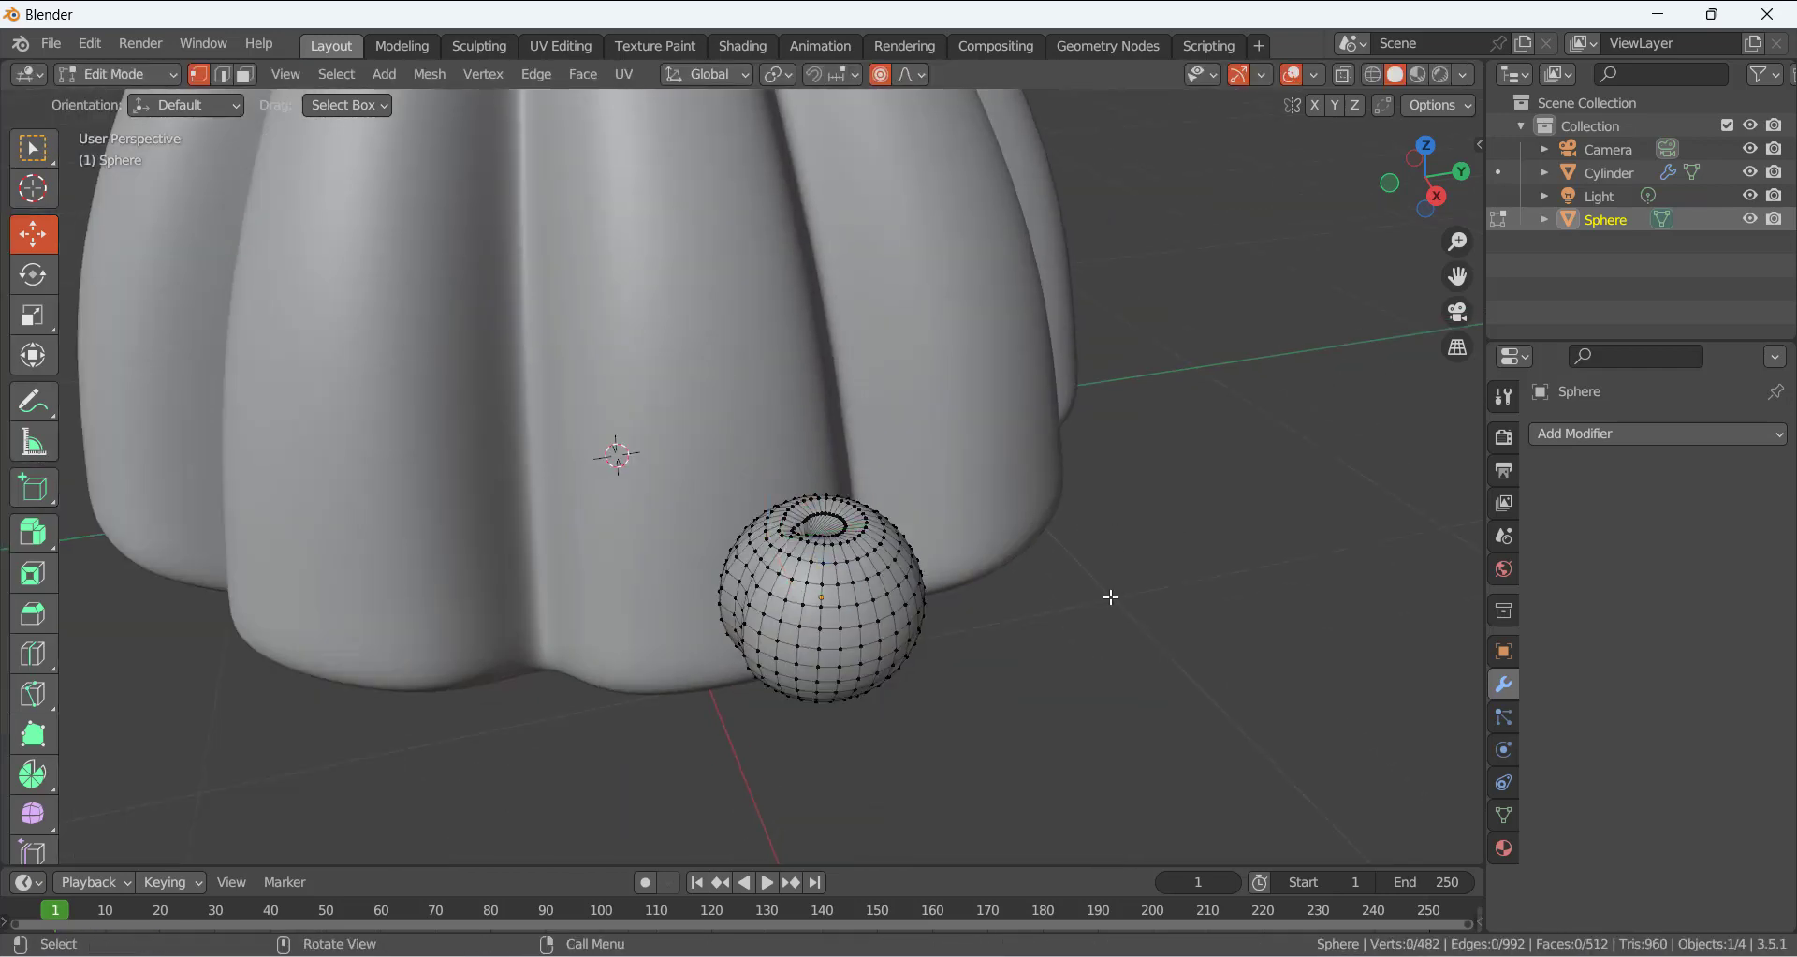
Try to shift the six dimple rim vertices at the top of the crease along Y
scroll(859, 529, up, 5)
middle_drag(859, 529, 586, 645)
click(565, 642)
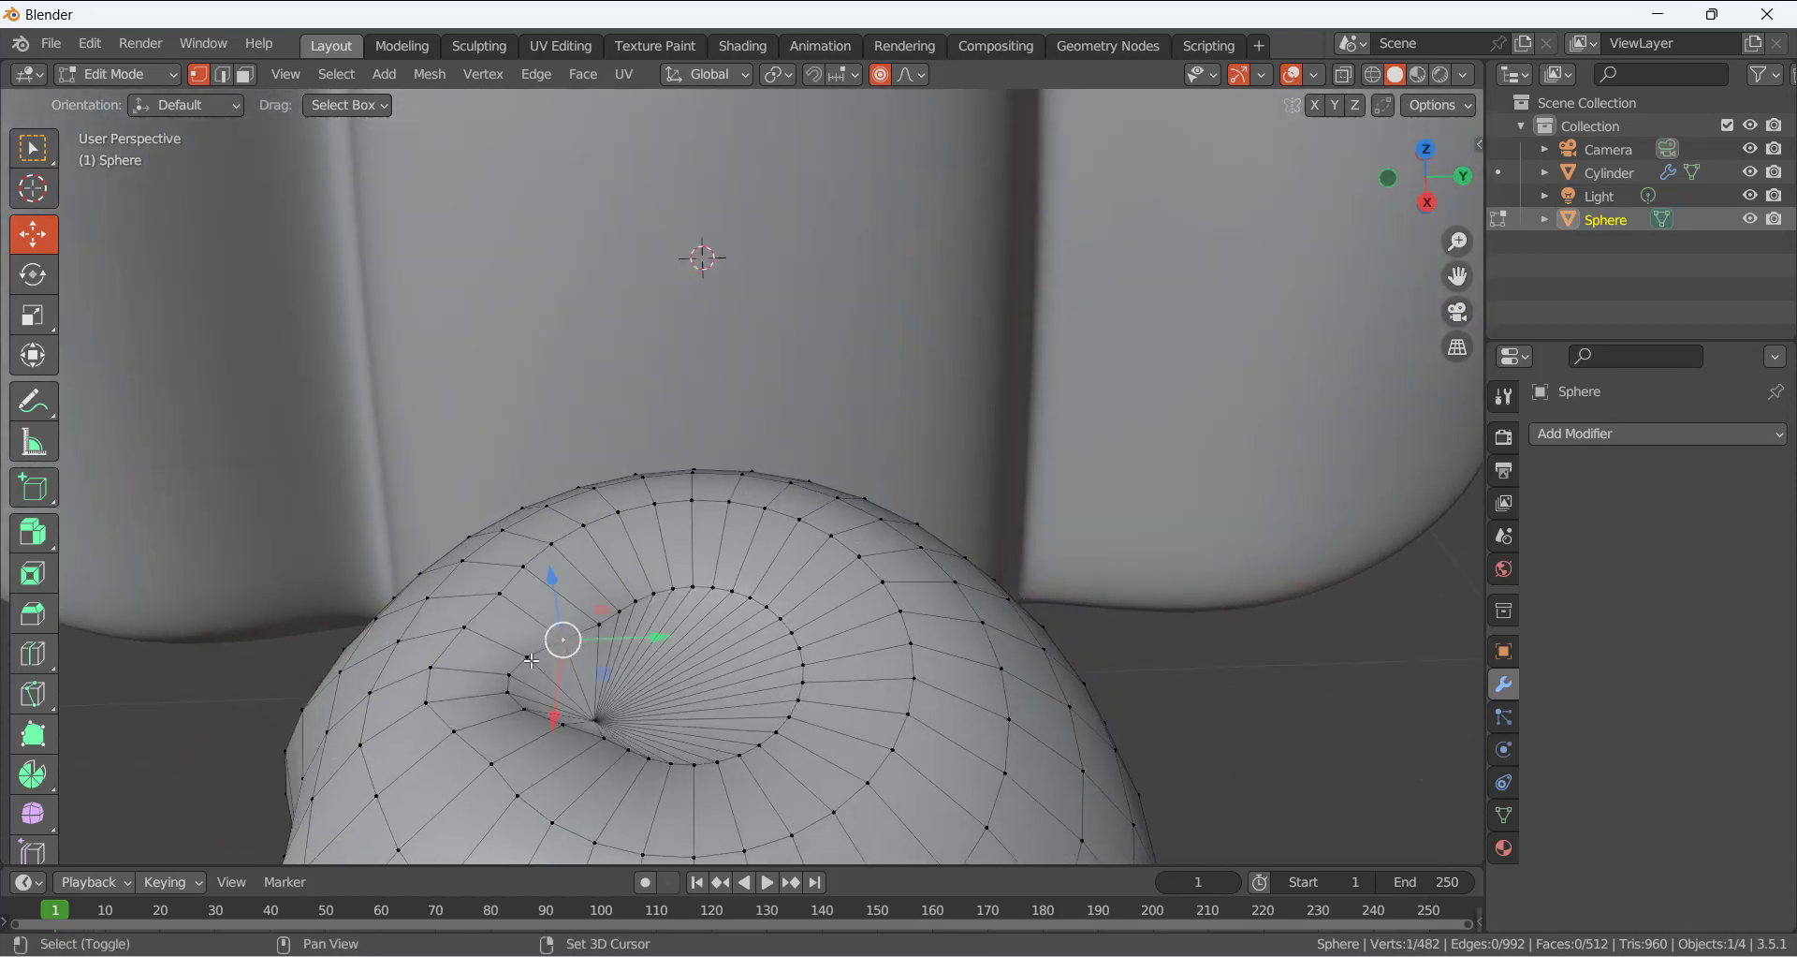
shift+click(526, 655)
shift+click(509, 669)
shift+click(508, 692)
shift+click(524, 708)
shift+click(561, 723)
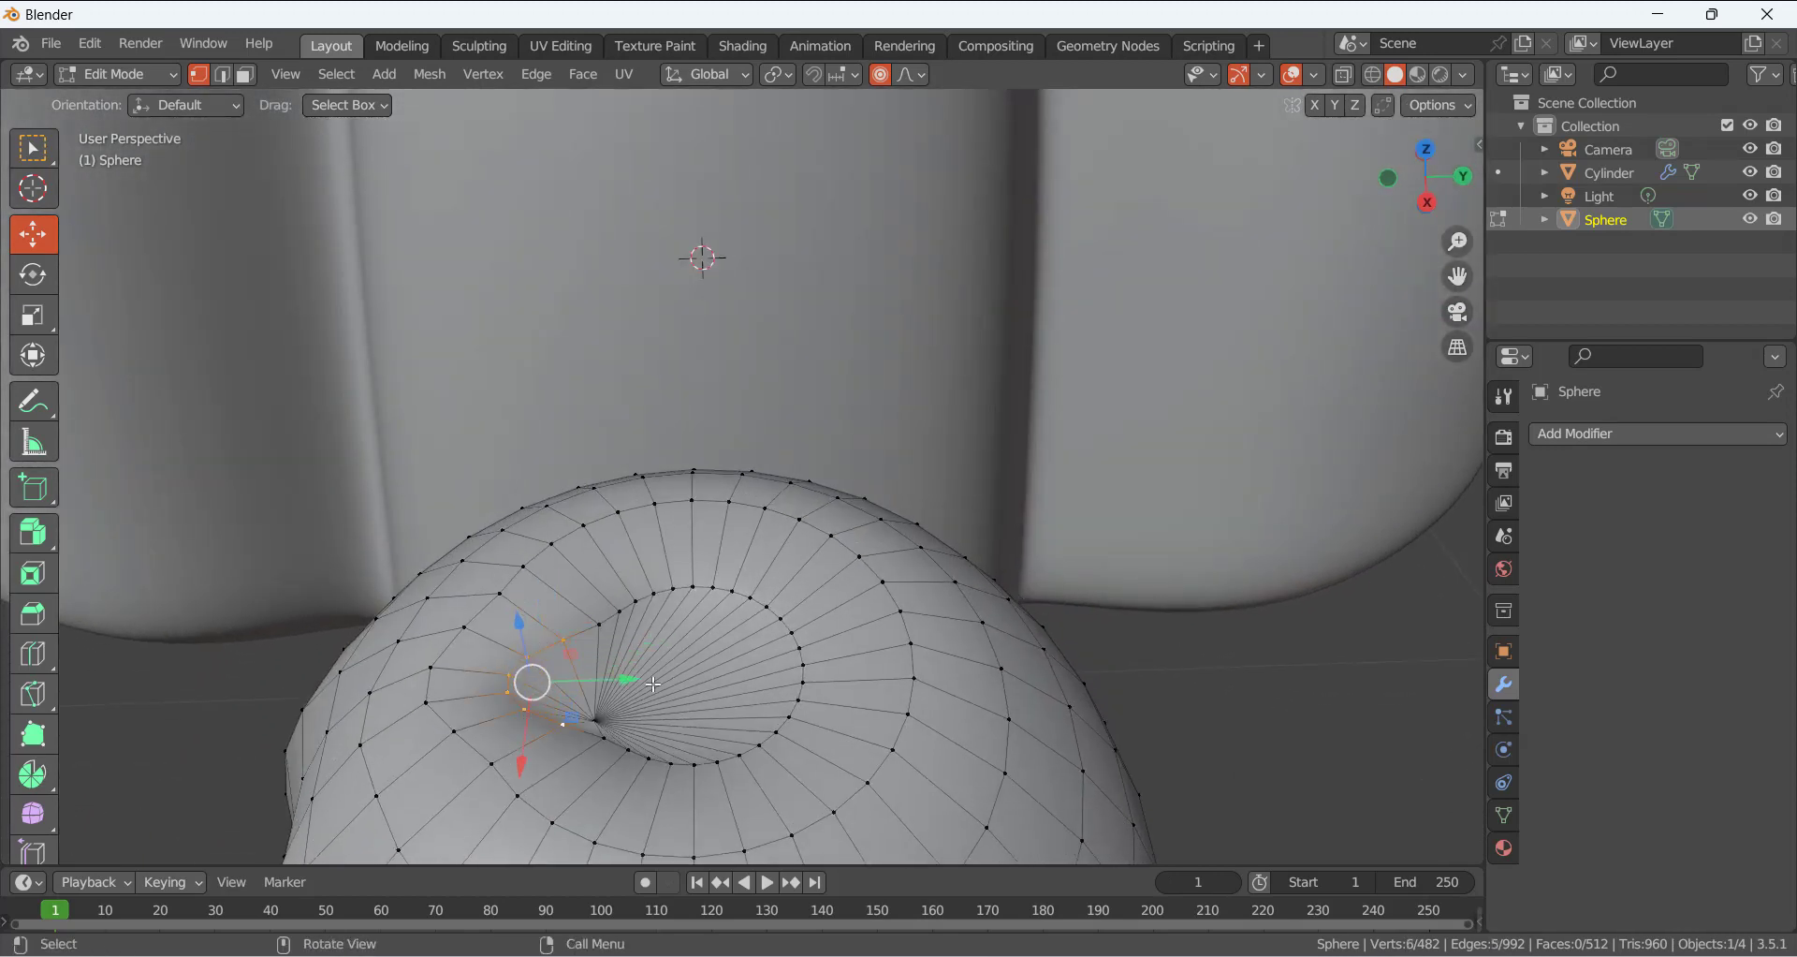
drag(630, 679, 653, 682)
scroll(644, 680, up, 3)
key(ctrl+z)
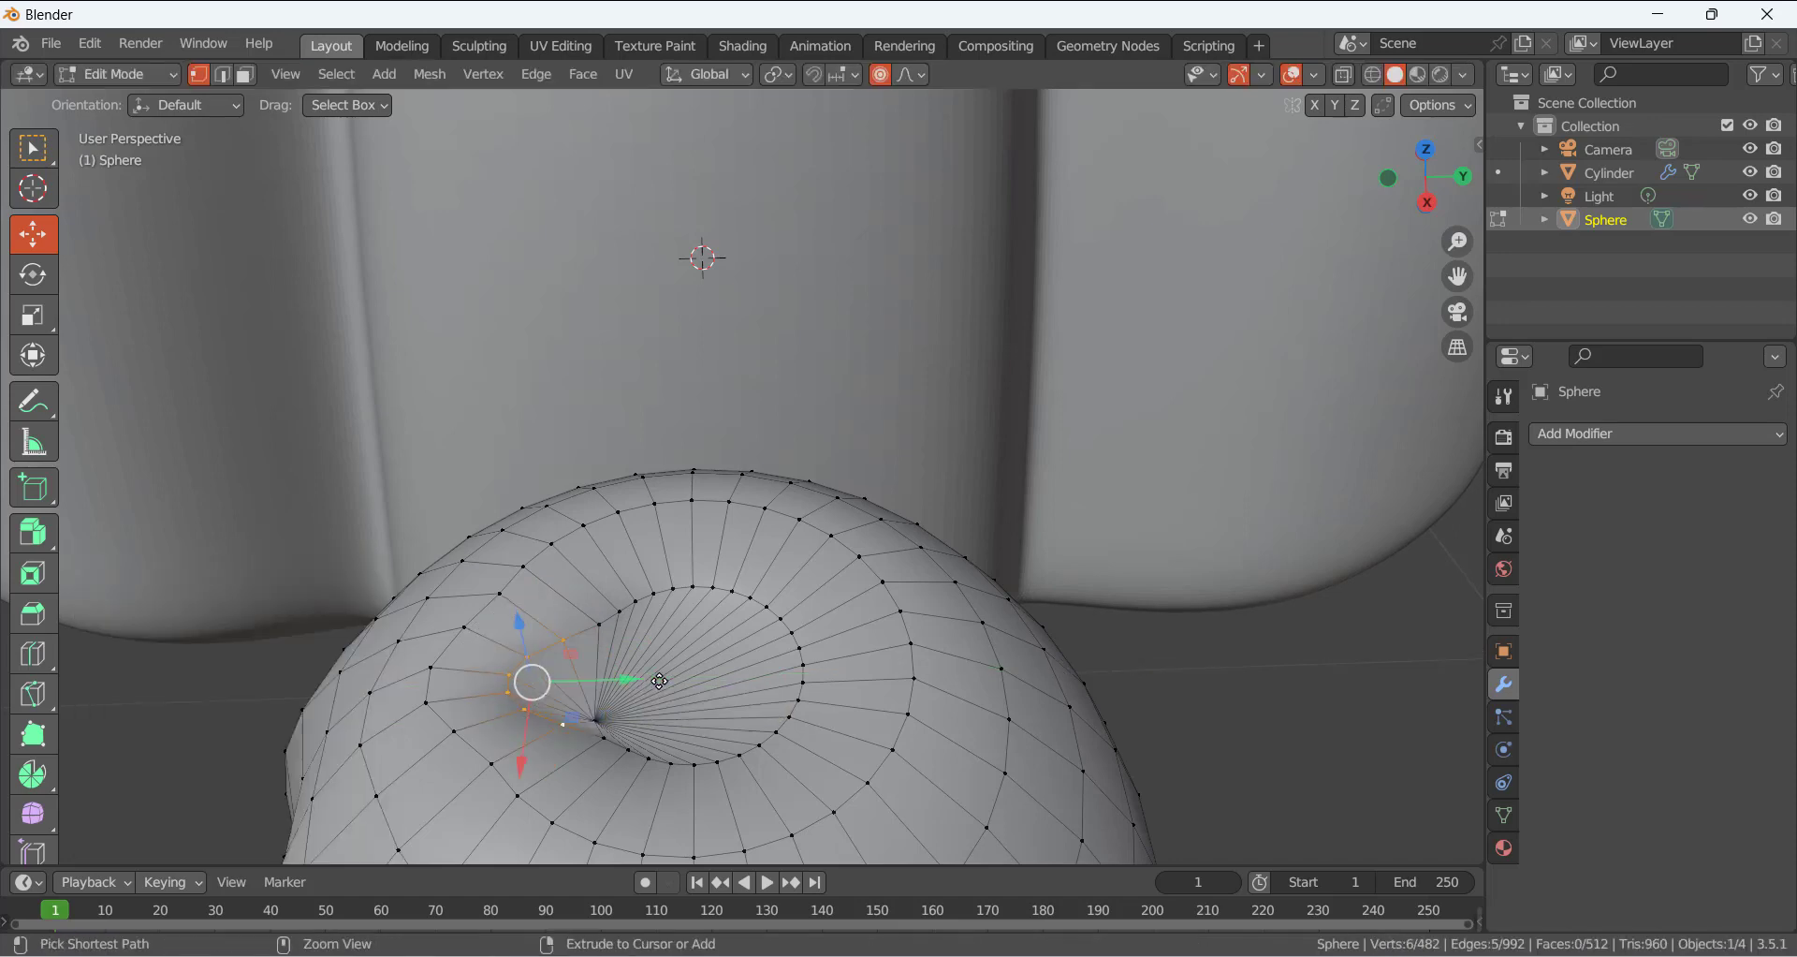
Undo the crease vertex edits, smooth shading and strip scaling back to the selected vertical face strip
scroll(848, 475, down, 5)
middle_drag(698, 533, 754, 540)
click(1083, 553)
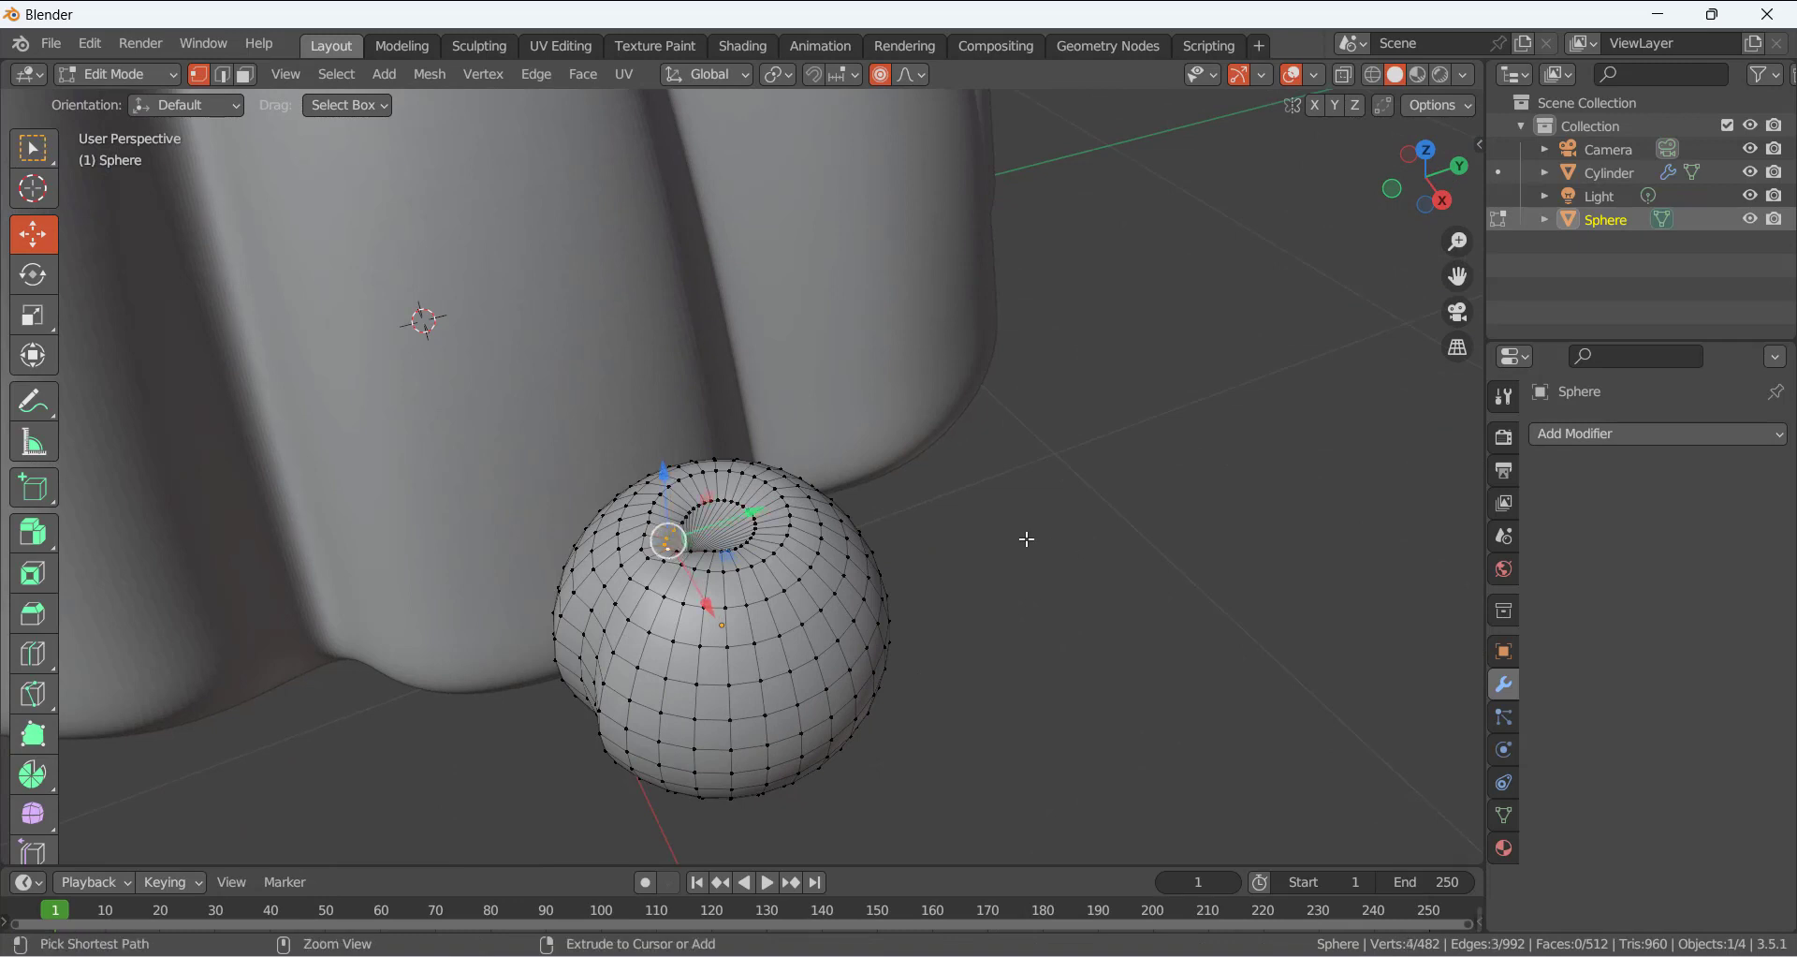
key(ctrl+z)
key(ctrl+z)
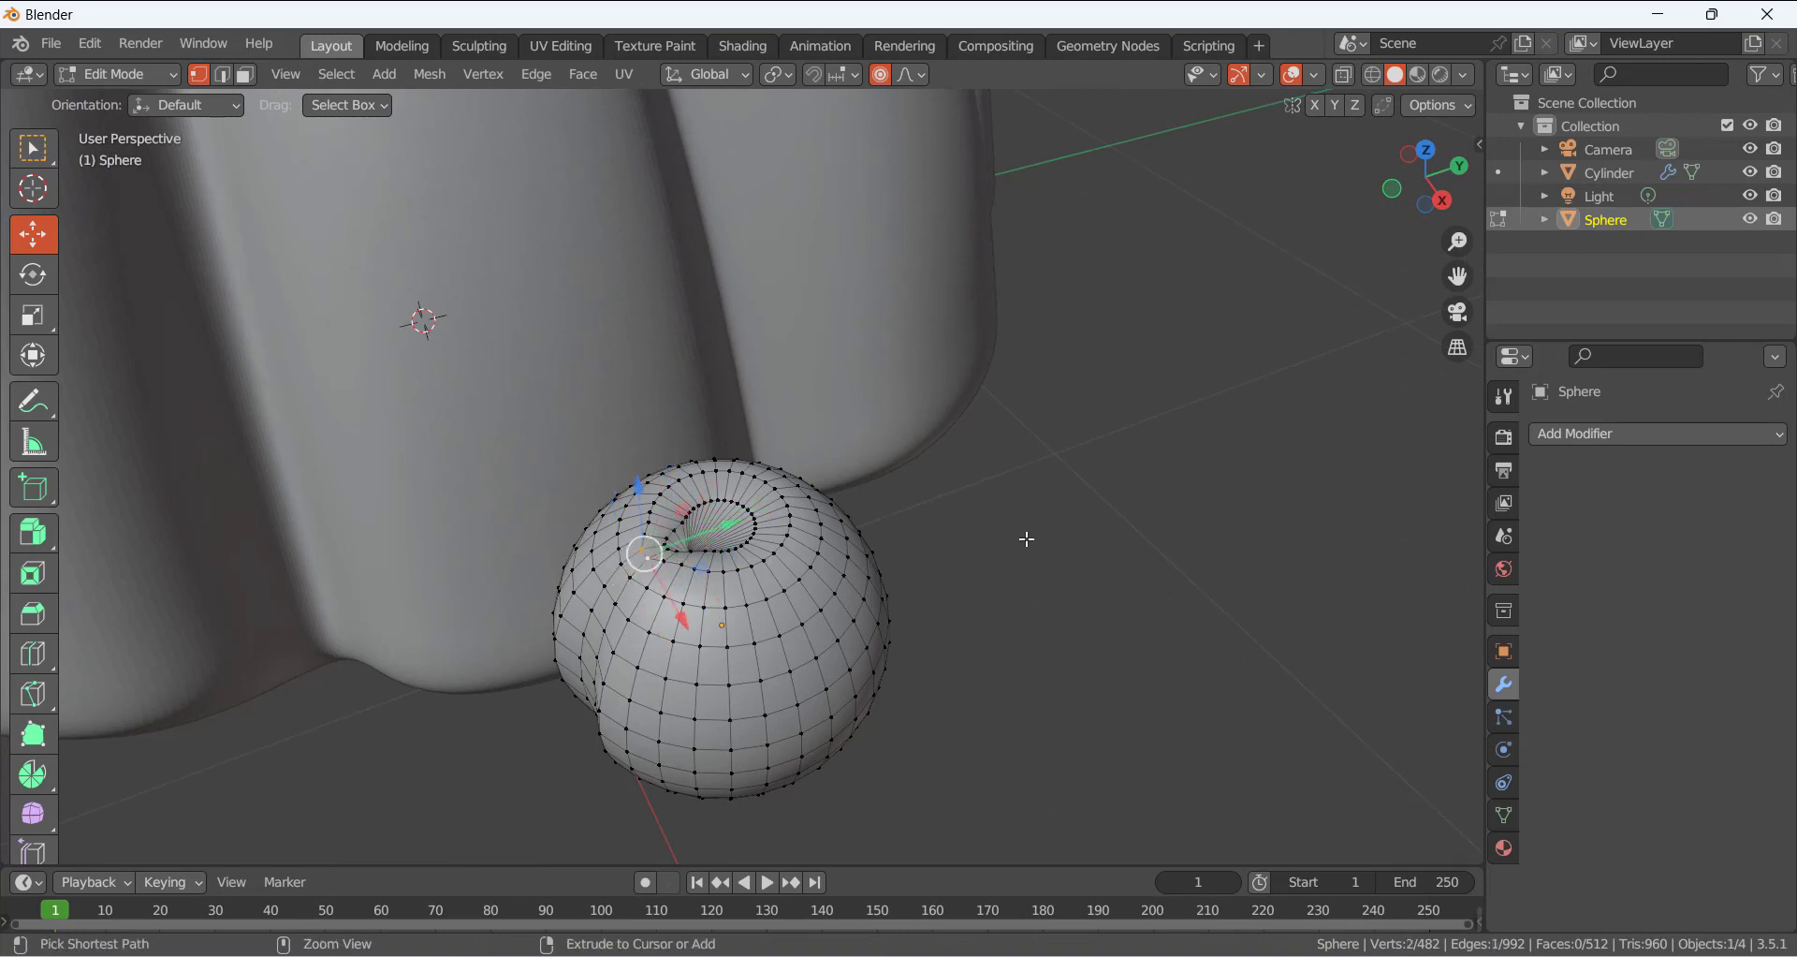
key(ctrl+z)
key(ctrl+z)
key(ctrl+z)
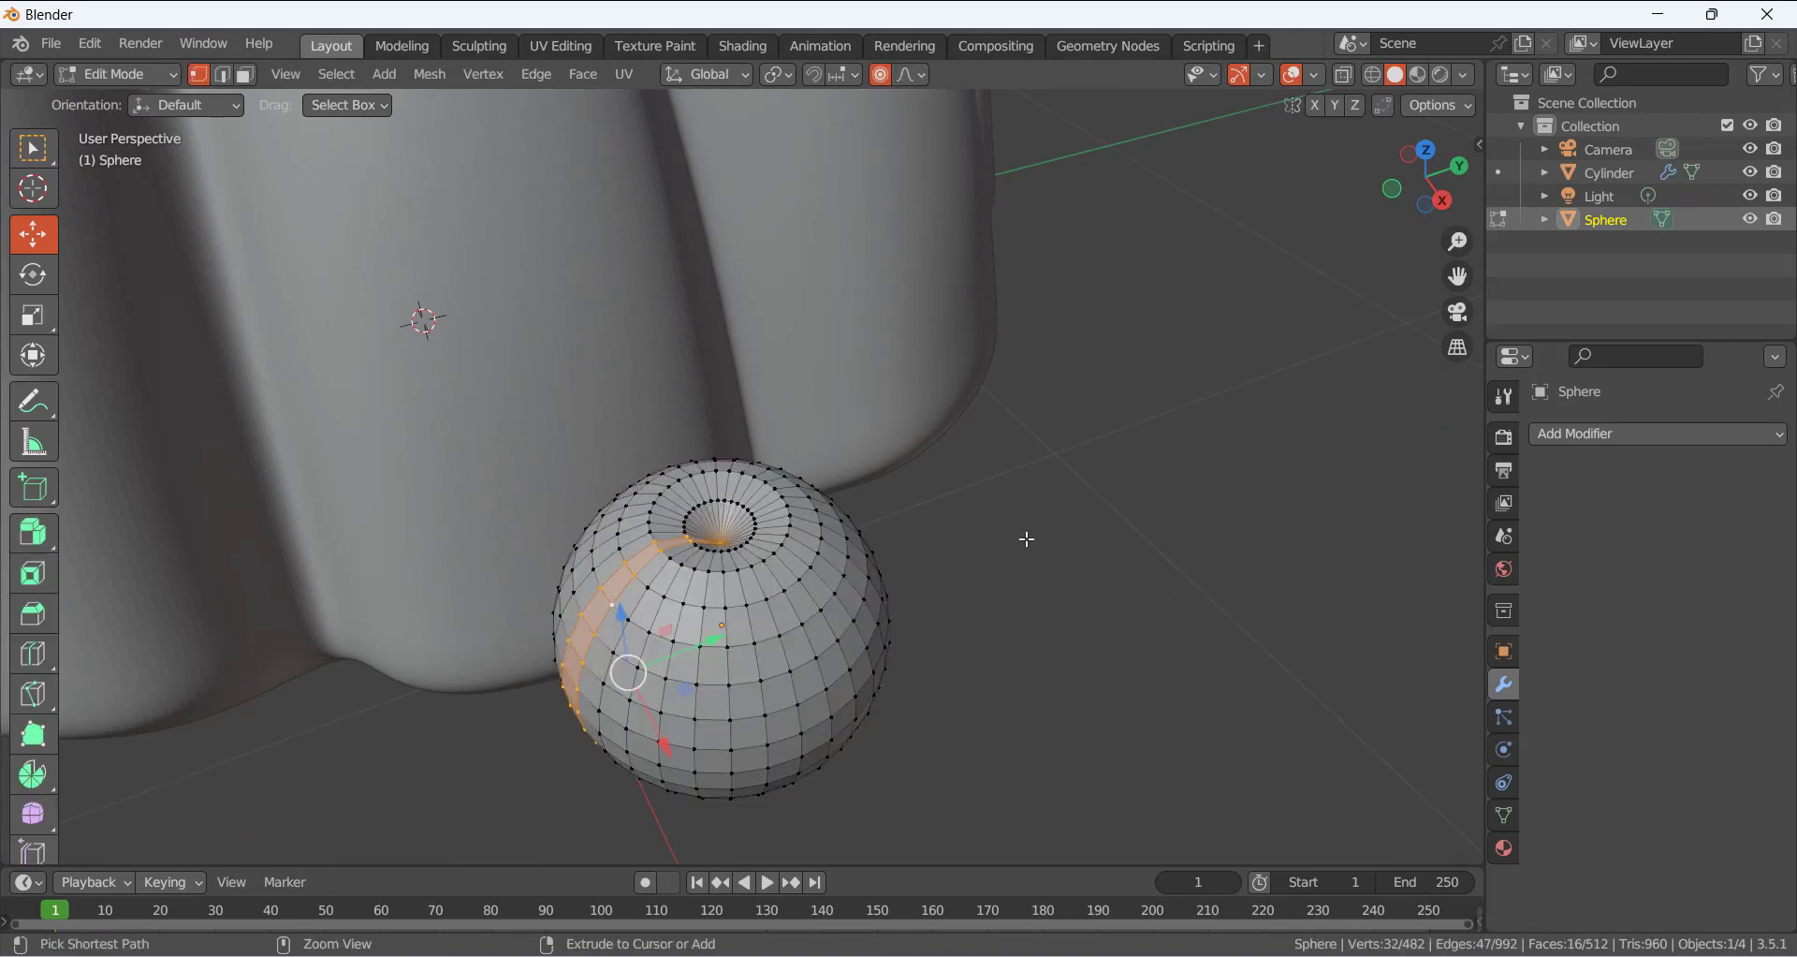
Remove the pole and inner rim vertices from the strip selection and move the strip 0.013441 m along Y
scroll(664, 691, up, 5)
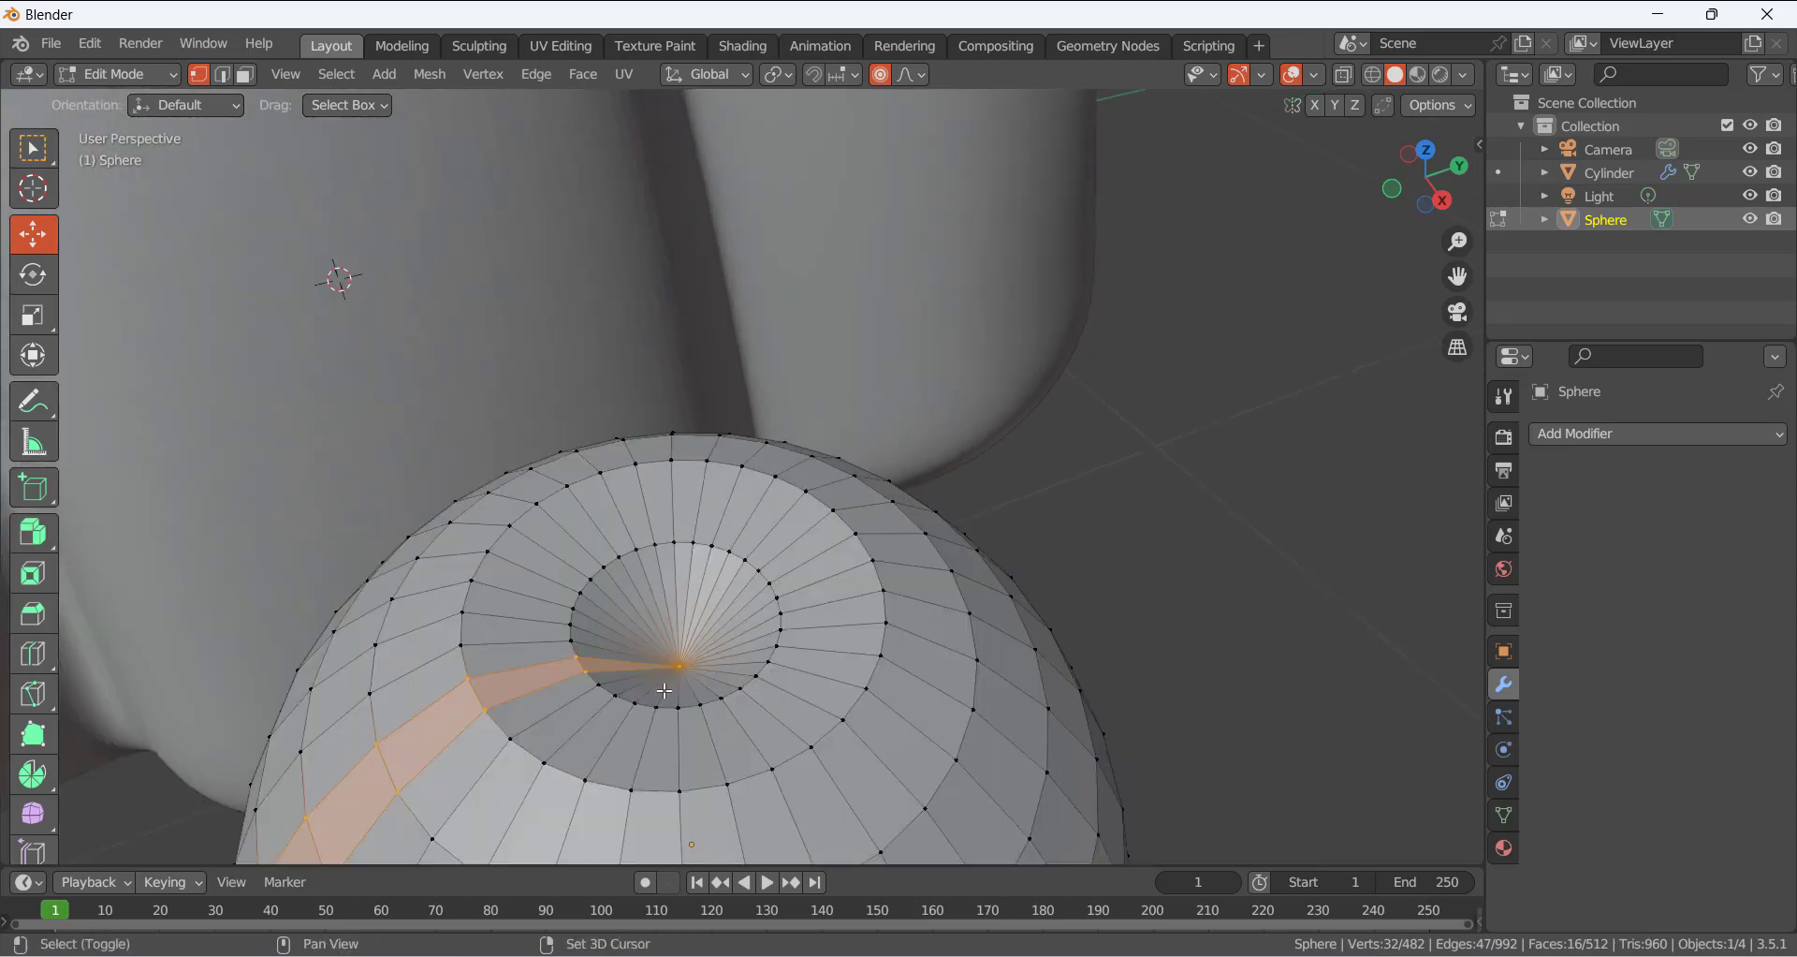
shift+click(680, 667)
scroll(580, 658, down, 5)
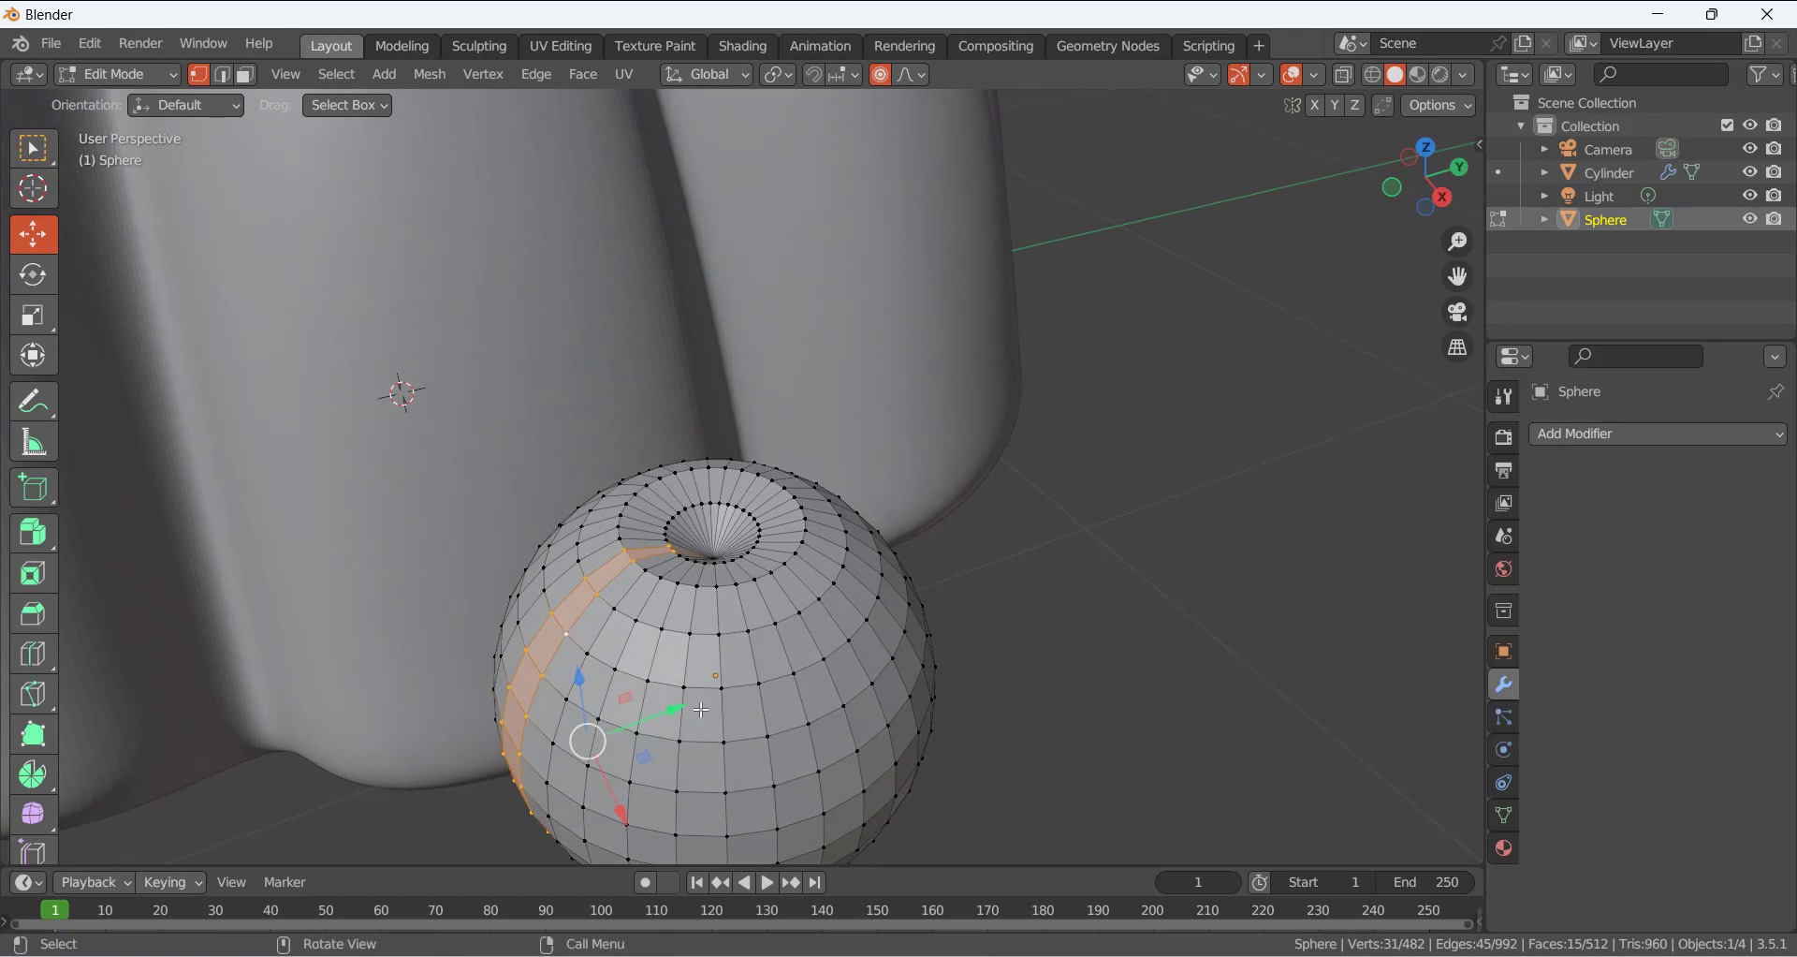
drag(676, 707, 686, 704)
key(ctrl+z)
shift+click(676, 551)
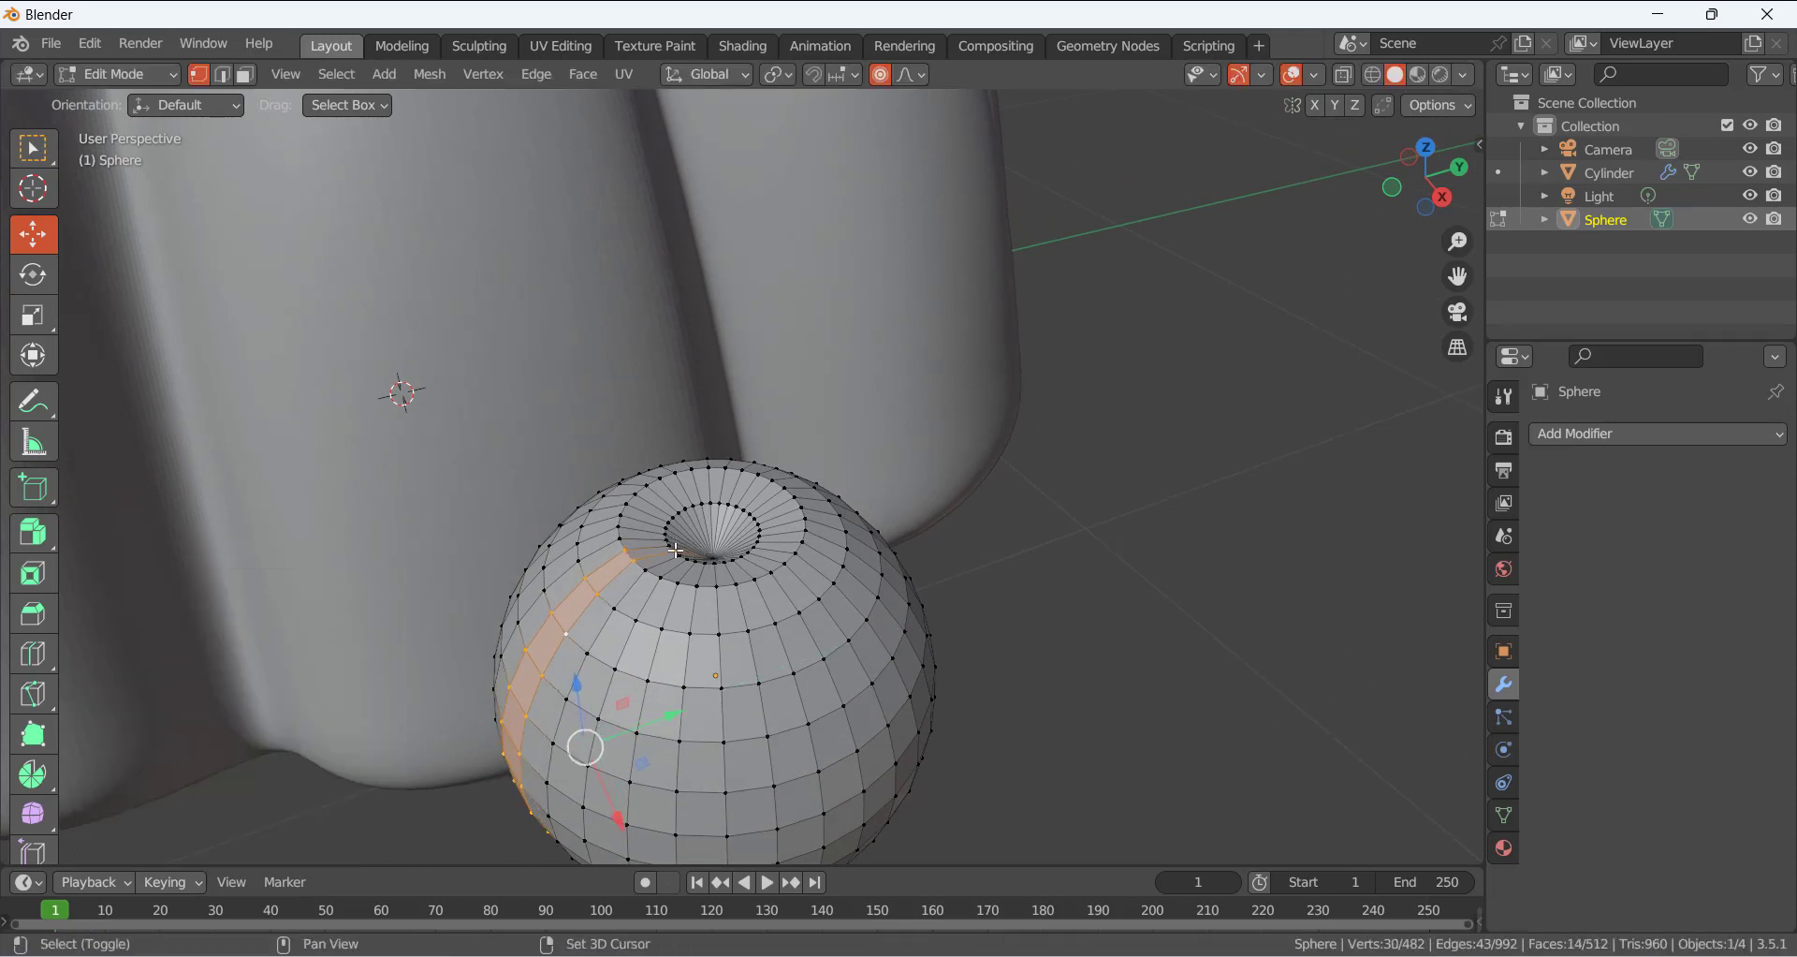
shift+click(676, 551)
drag(659, 720, 688, 716)
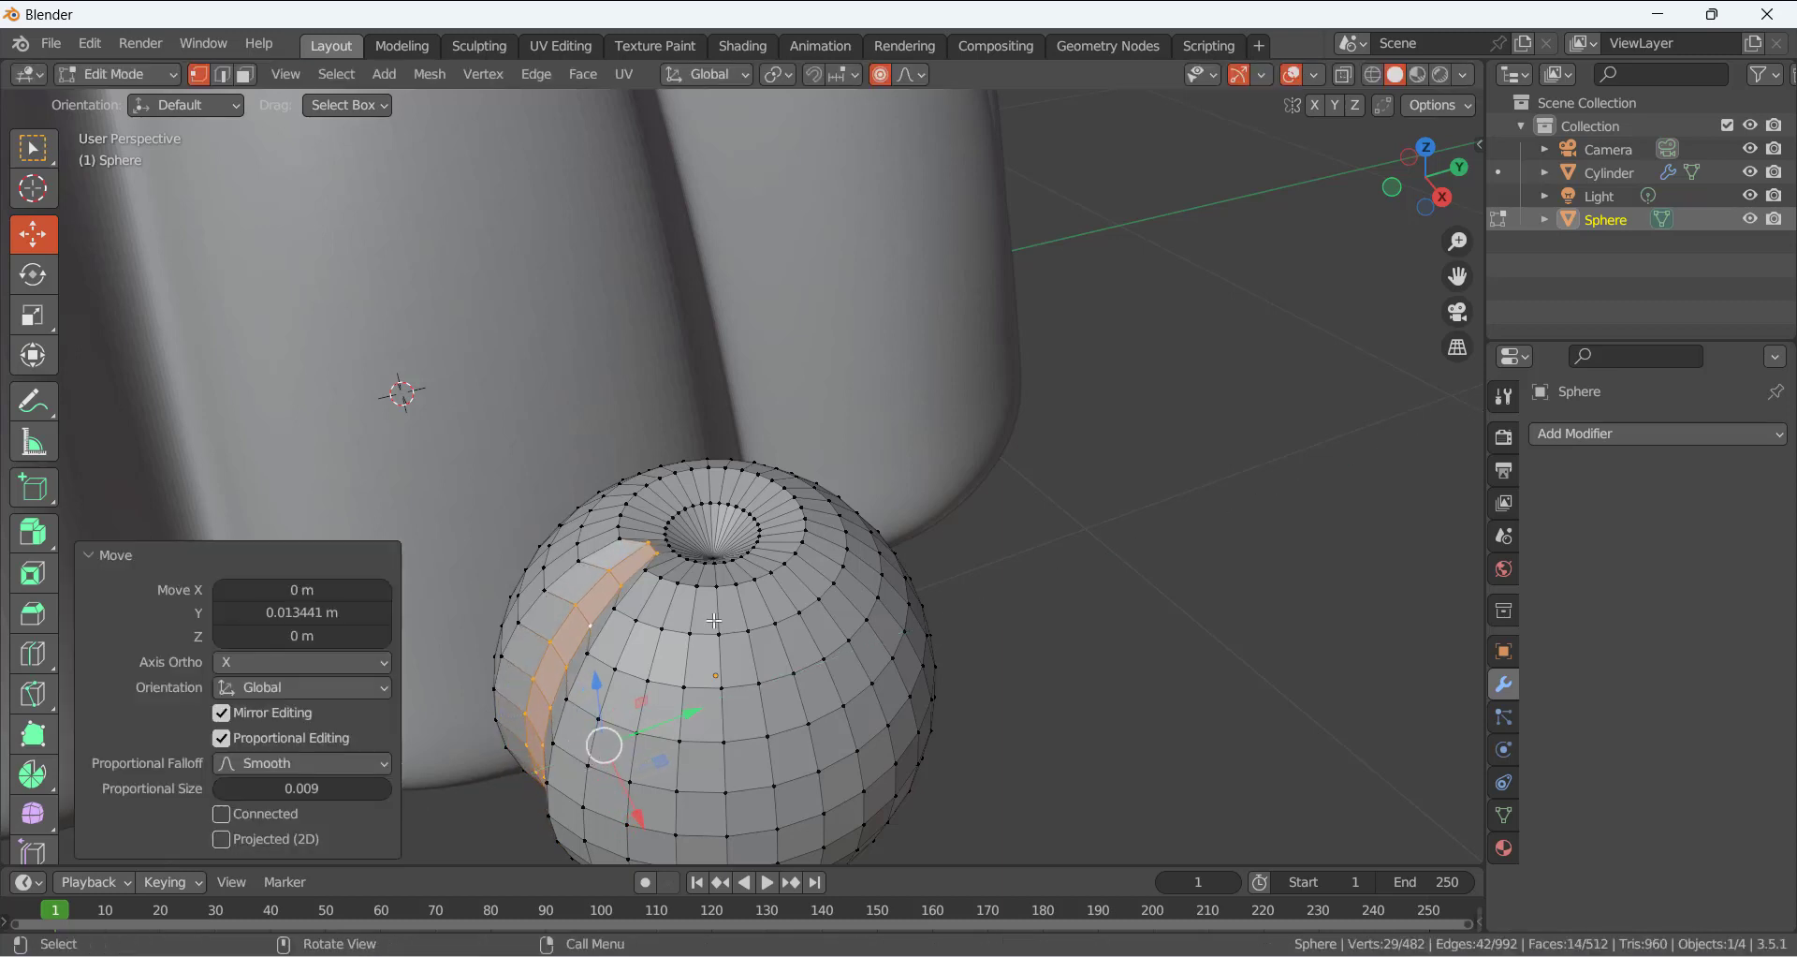
Lower the two vertices at the upper end of the crease slightly along Z and return to Object Mode
click(650, 553)
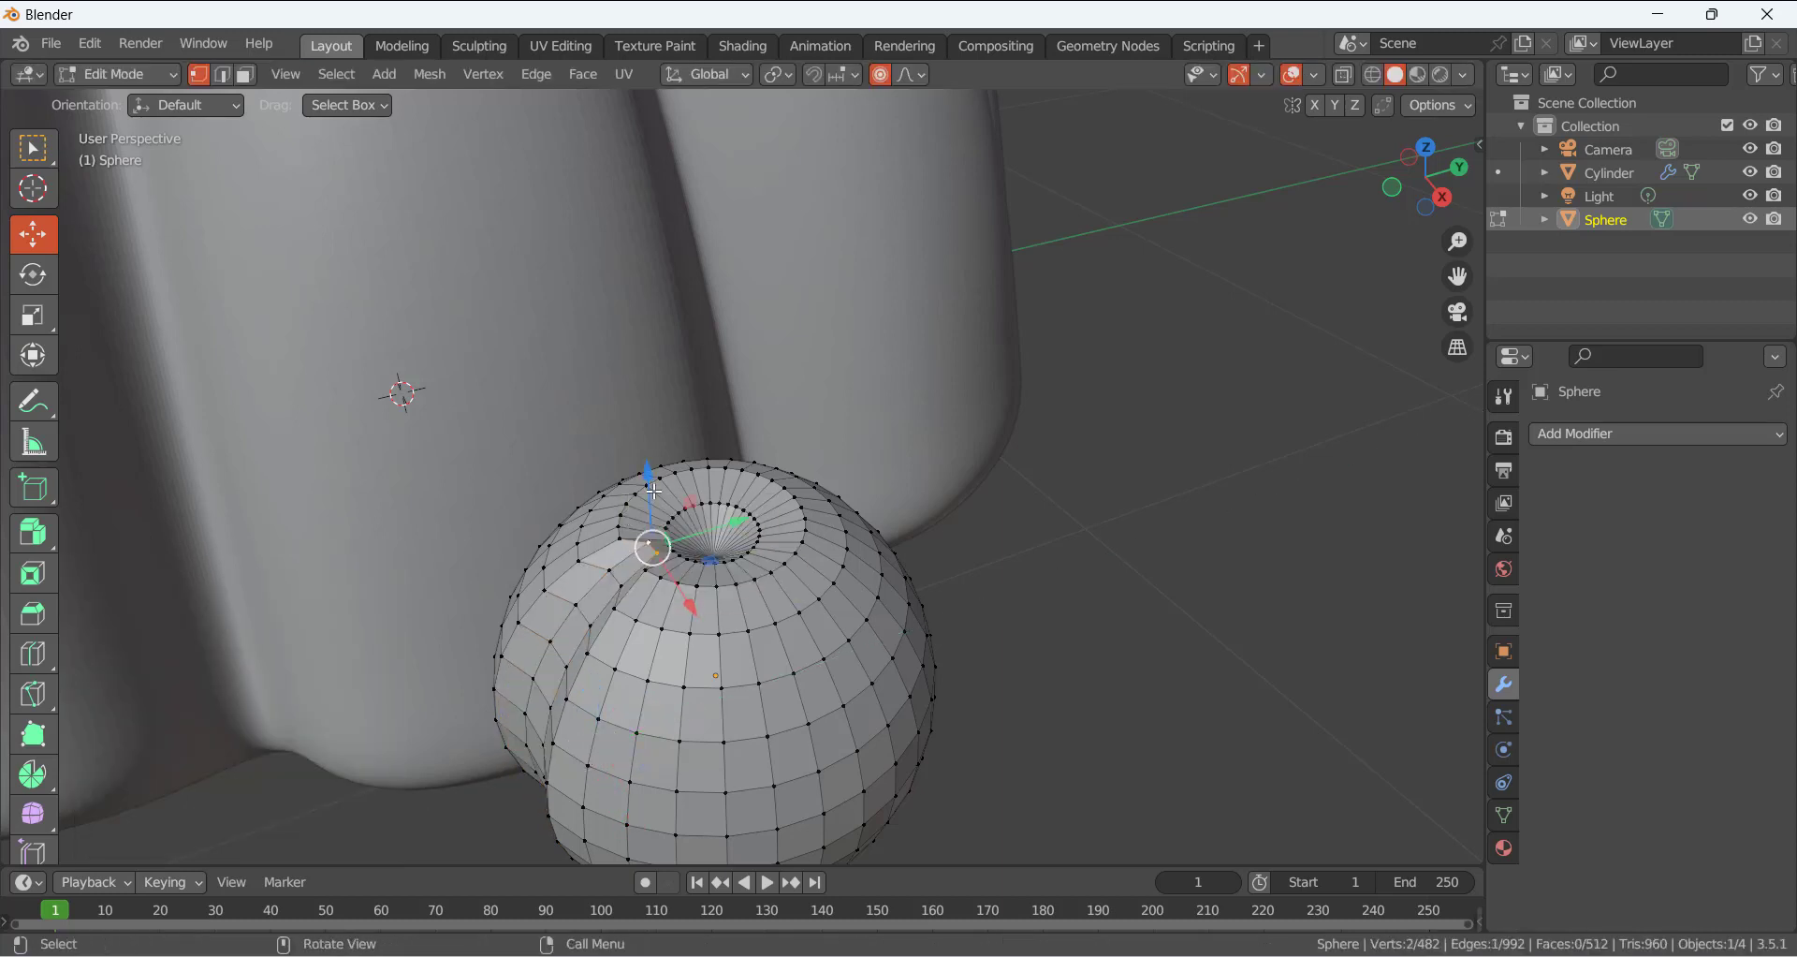
drag(654, 491, 653, 500)
key(Tab)
Apply smooth shading to the creased sphere
scroll(978, 533, down, 3)
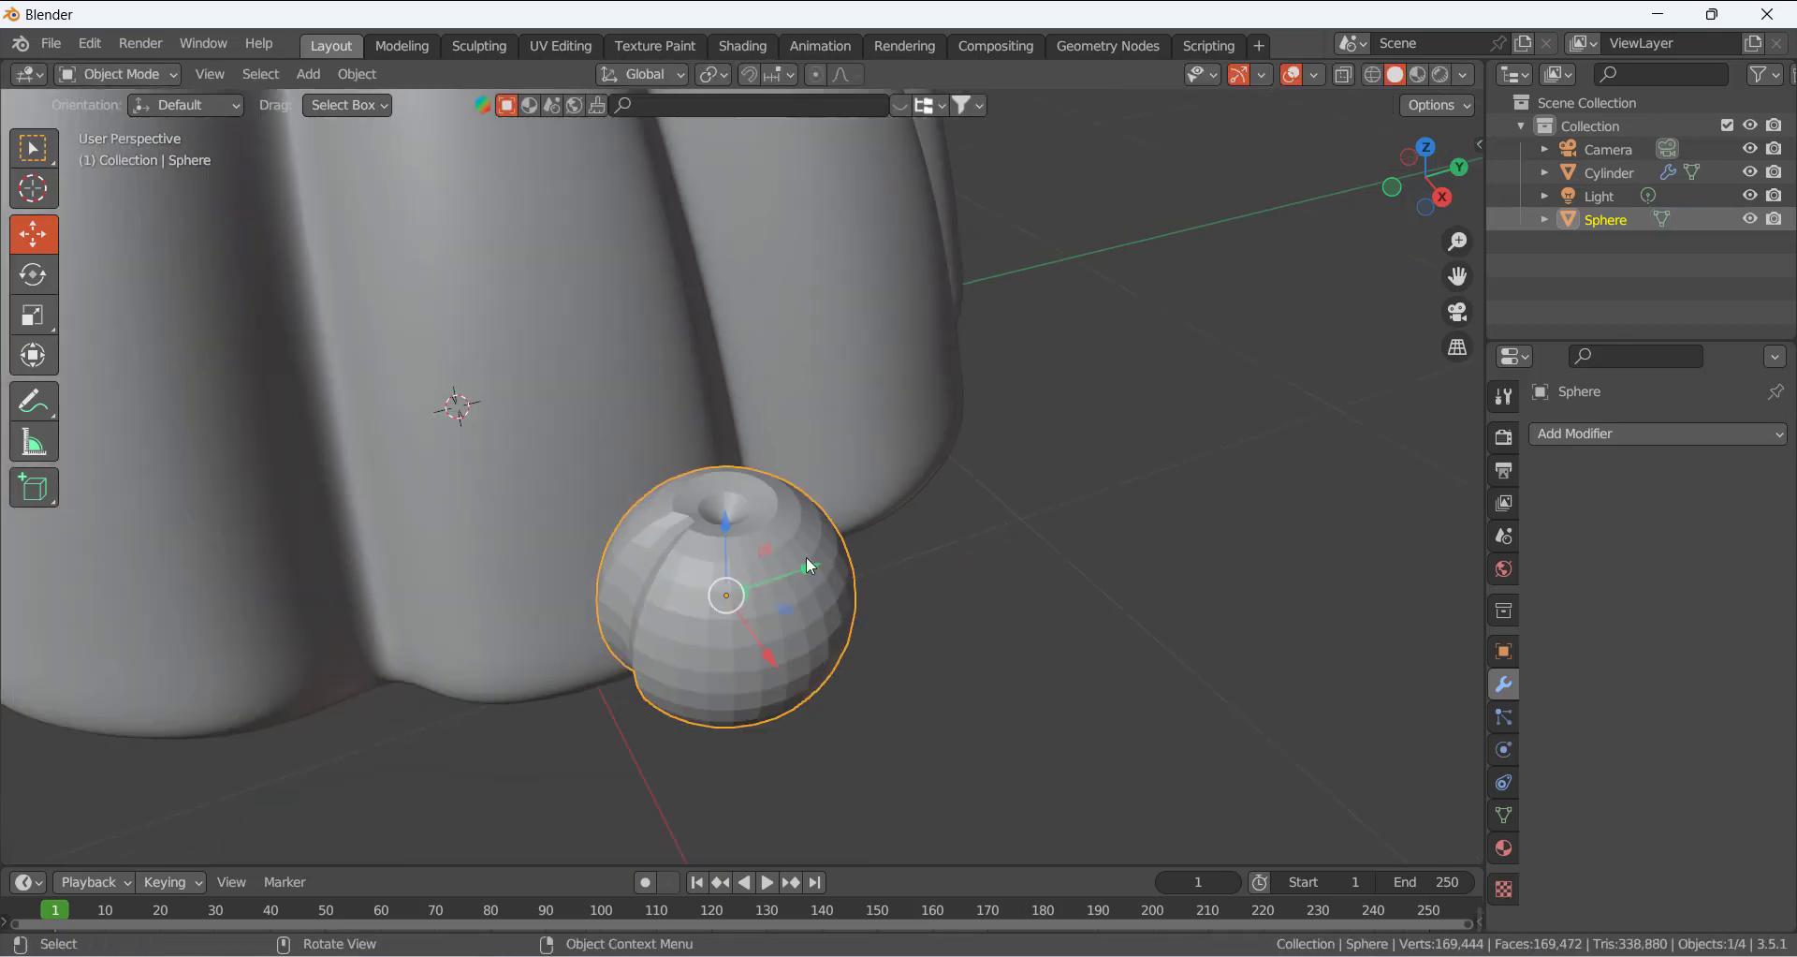
middle_drag(806, 556, 835, 519)
right_click(835, 519)
click(792, 460)
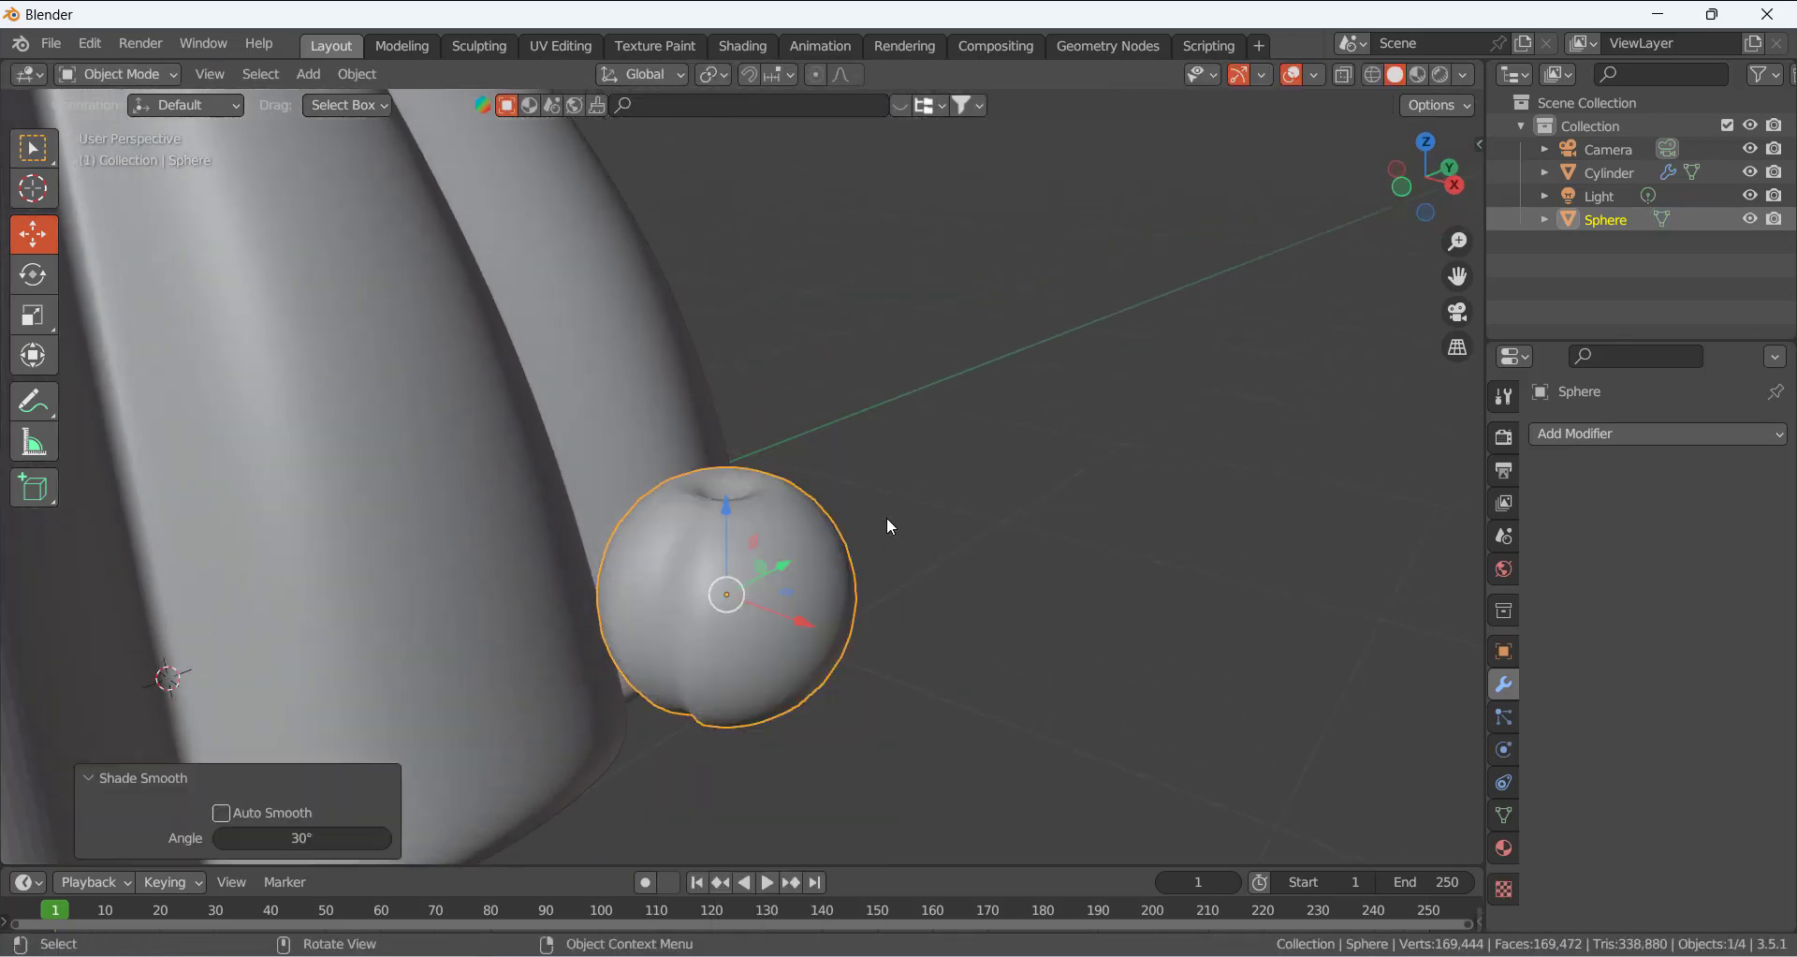
Add a Subdivision Surface modifier to the sphere with viewport levels set to 2, and reselect the sphere
click(1626, 434)
click(1393, 852)
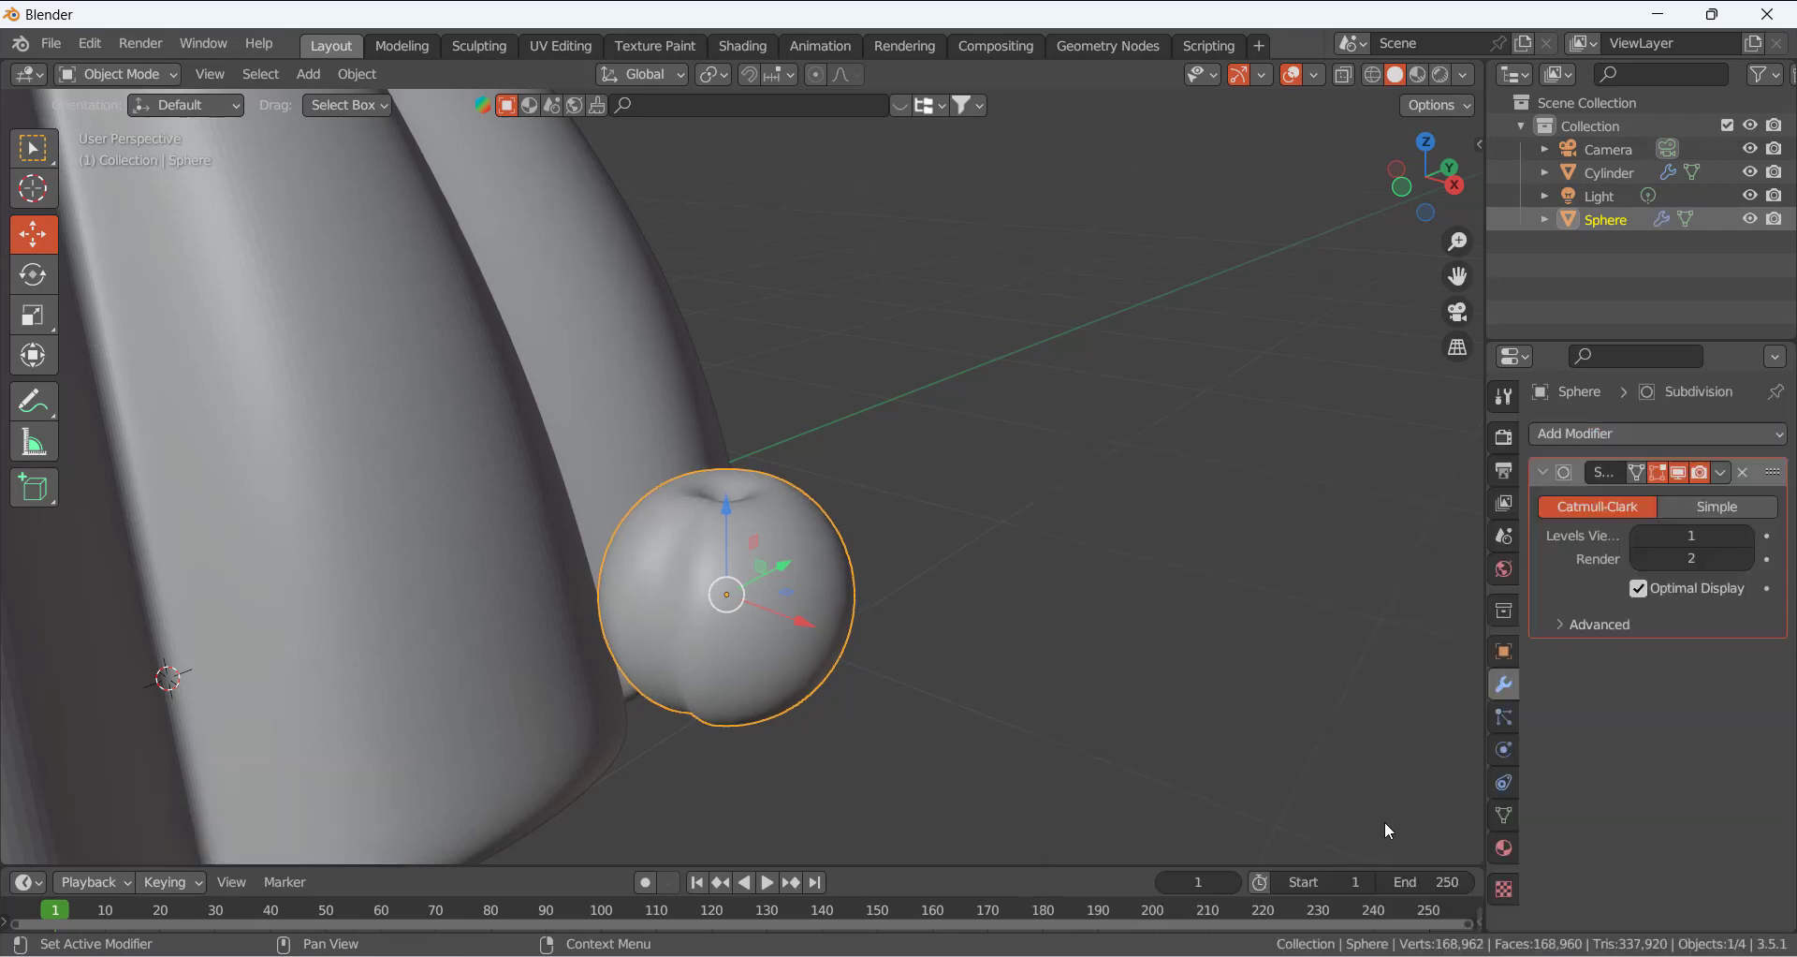
click(1747, 536)
click(1086, 649)
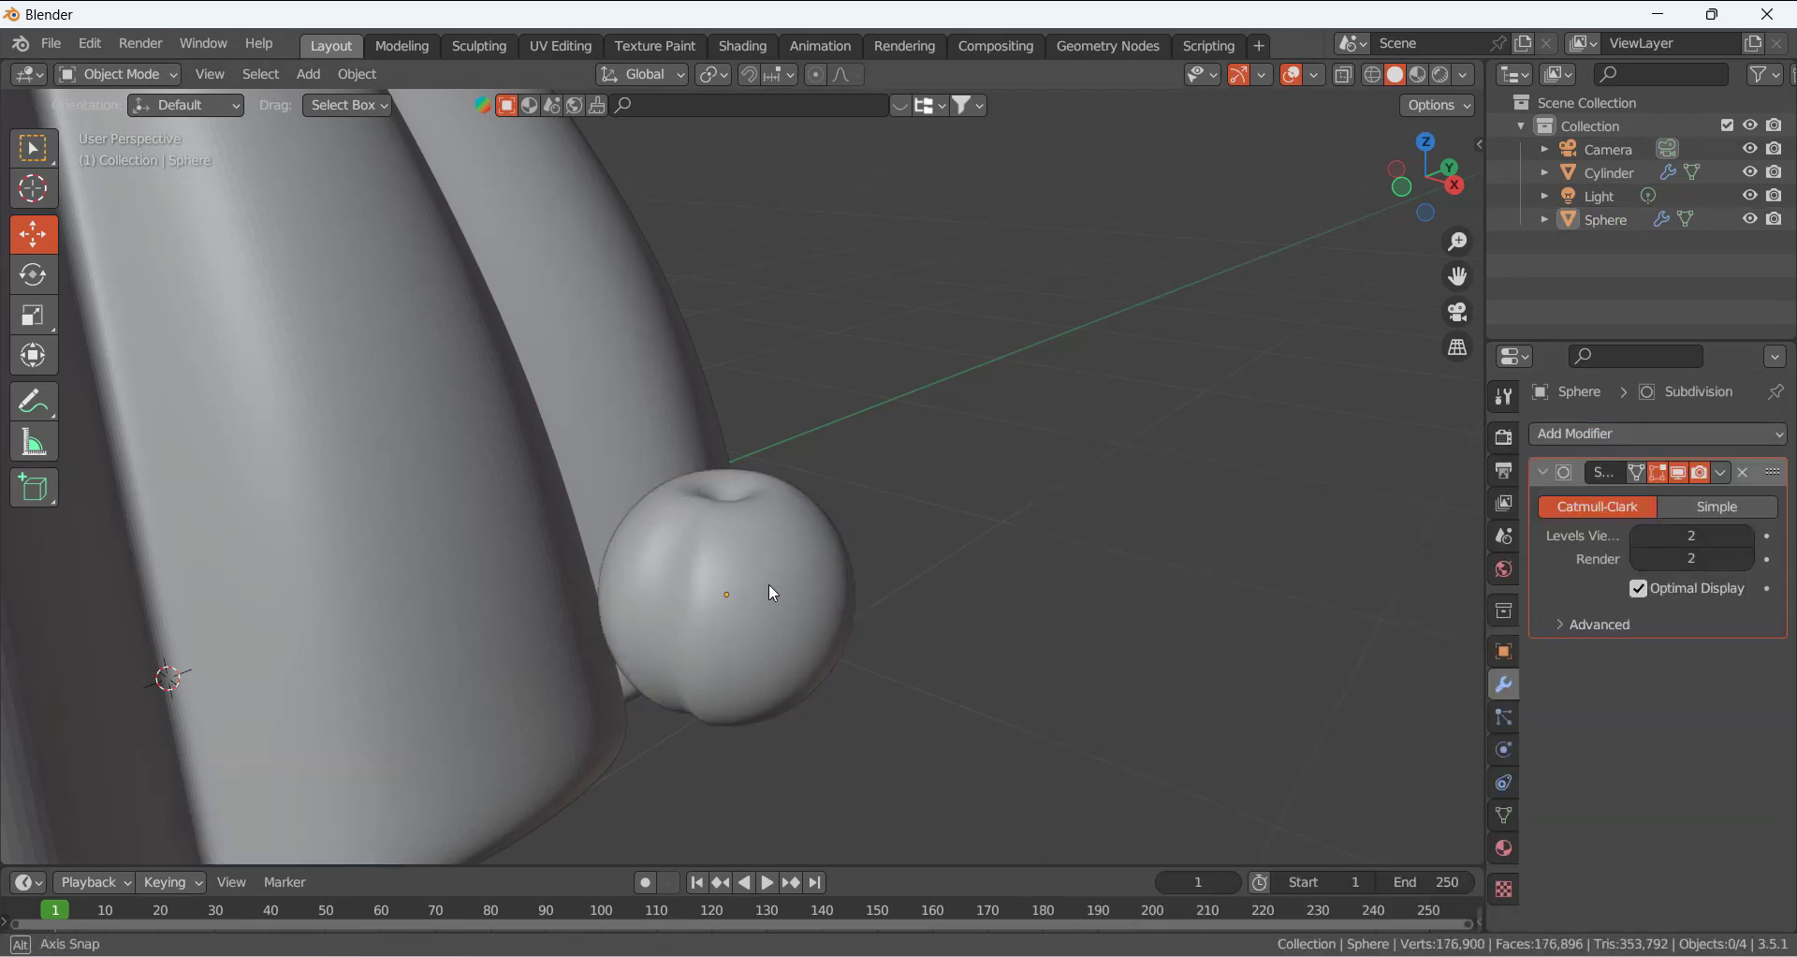
middle_drag(767, 582, 786, 552)
click(786, 553)
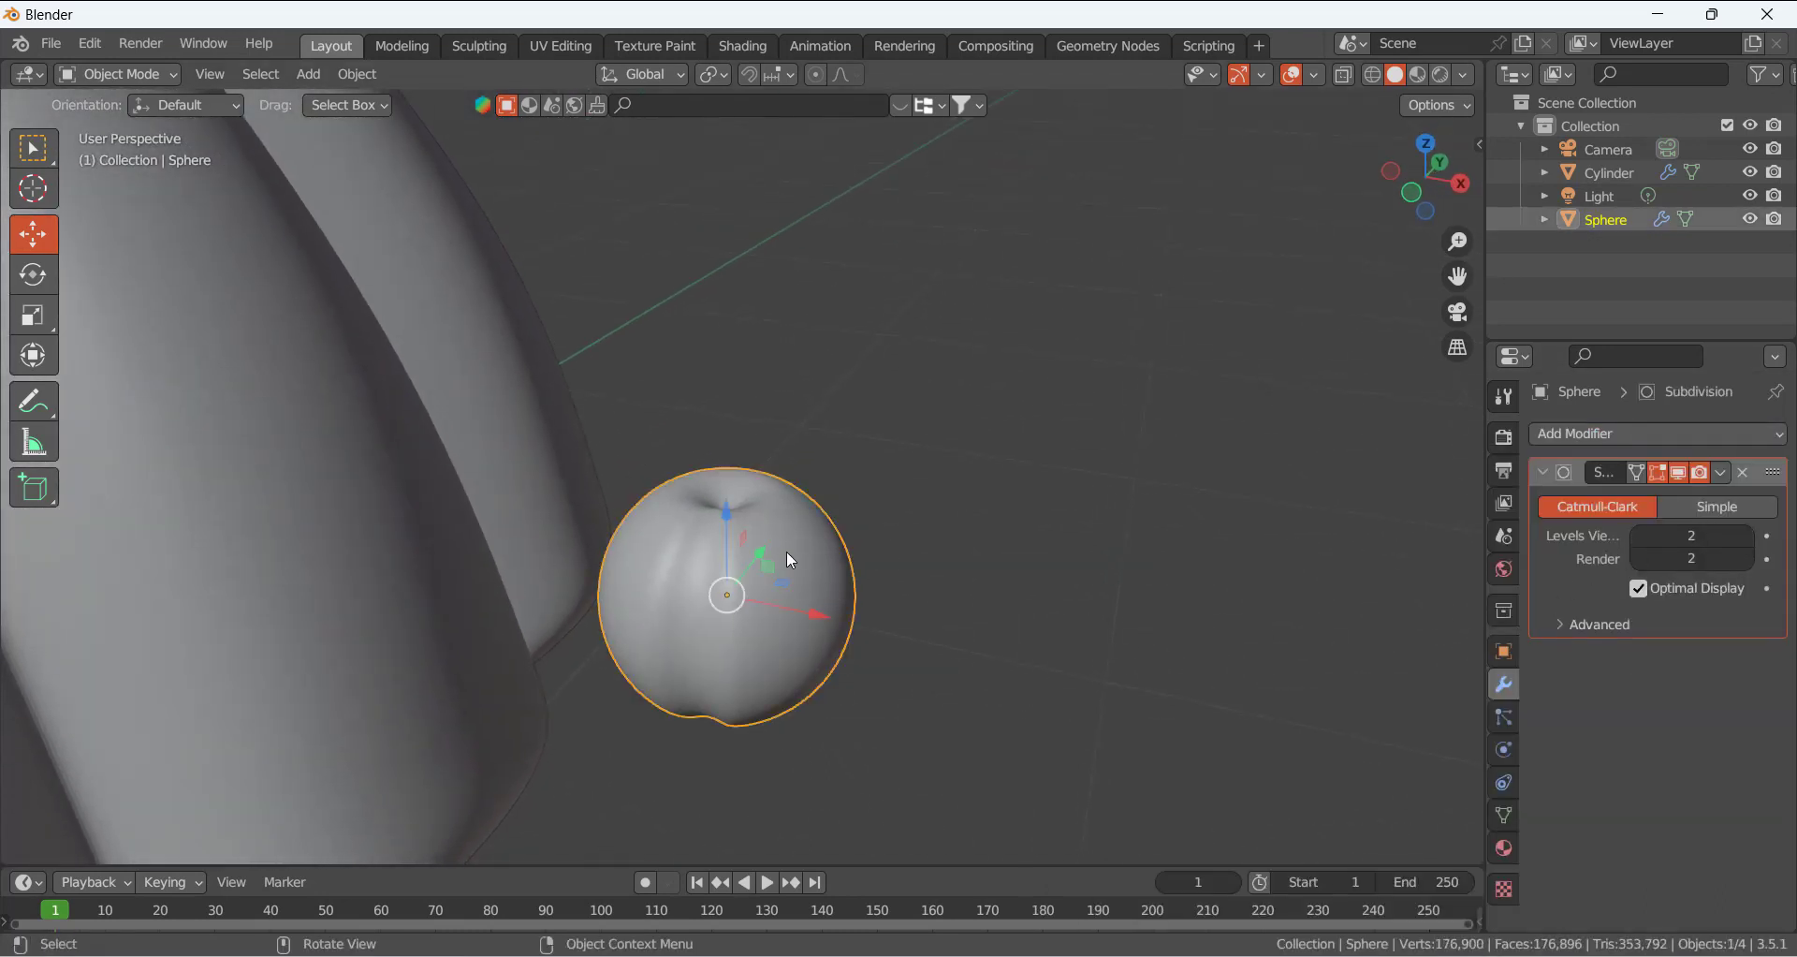
Snap the 3D cursor to the inner rim loop of the sphere's upper dimple and return to Object Mode
key(Tab)
scroll(725, 473, up, 8)
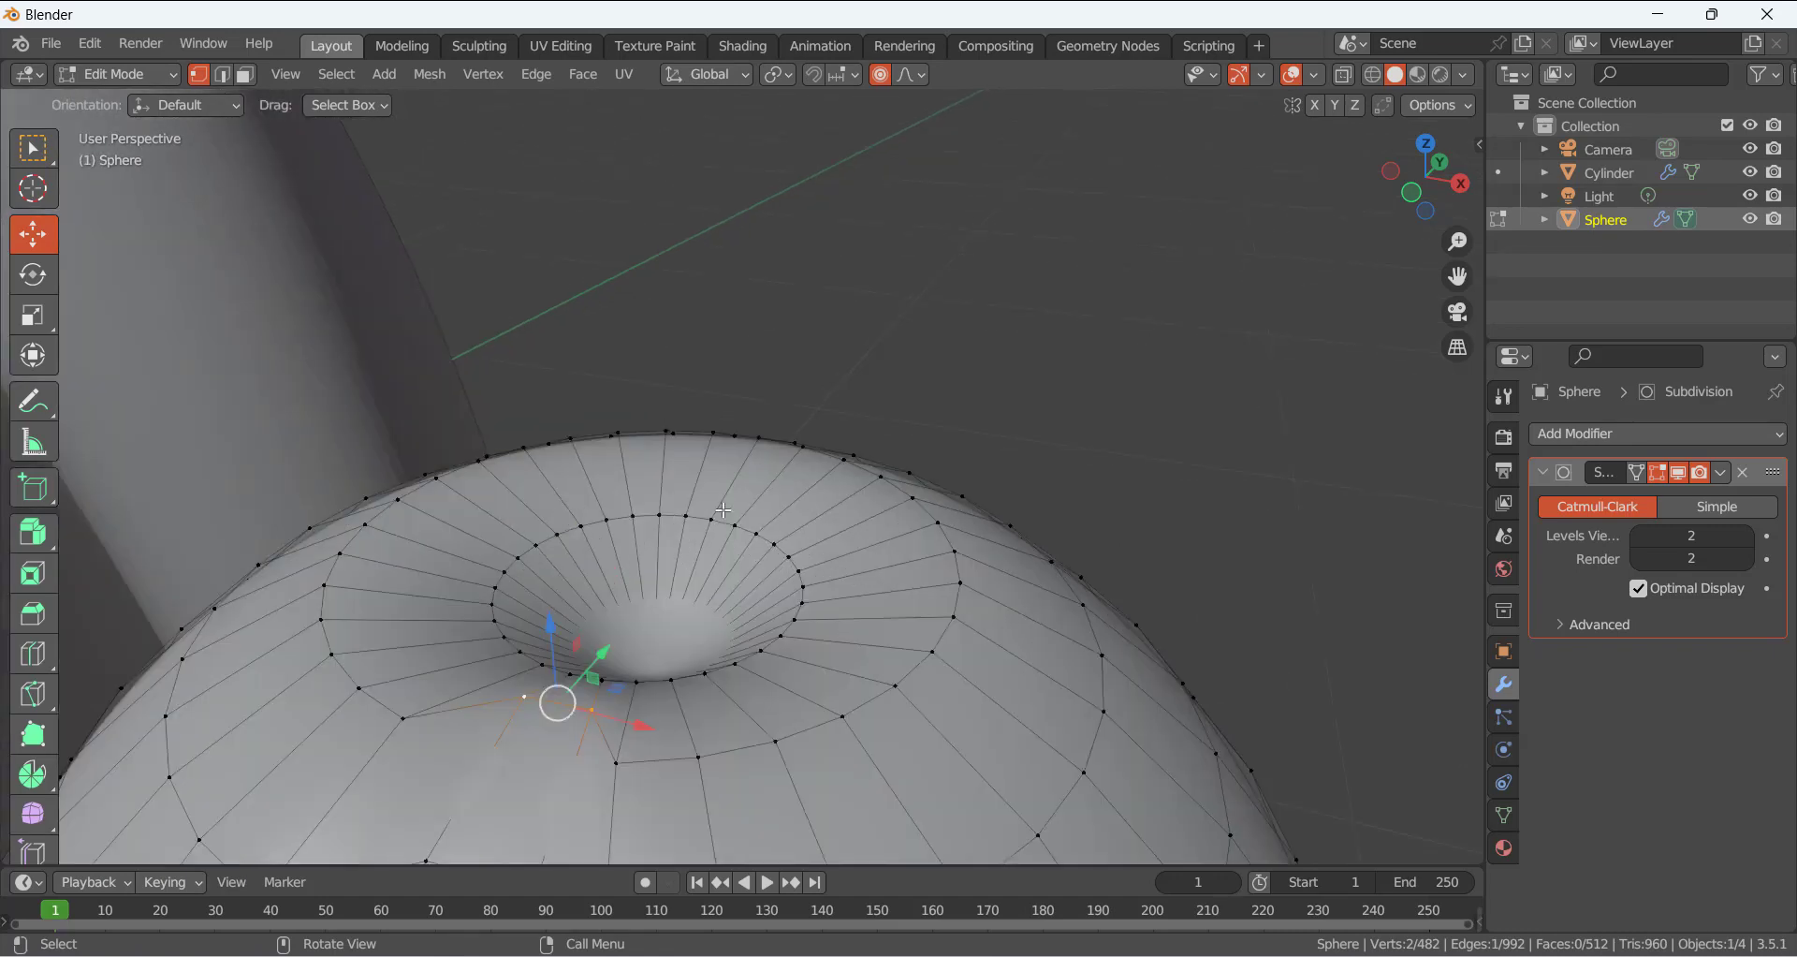
alt+click(672, 518)
scroll(730, 550, down, 3)
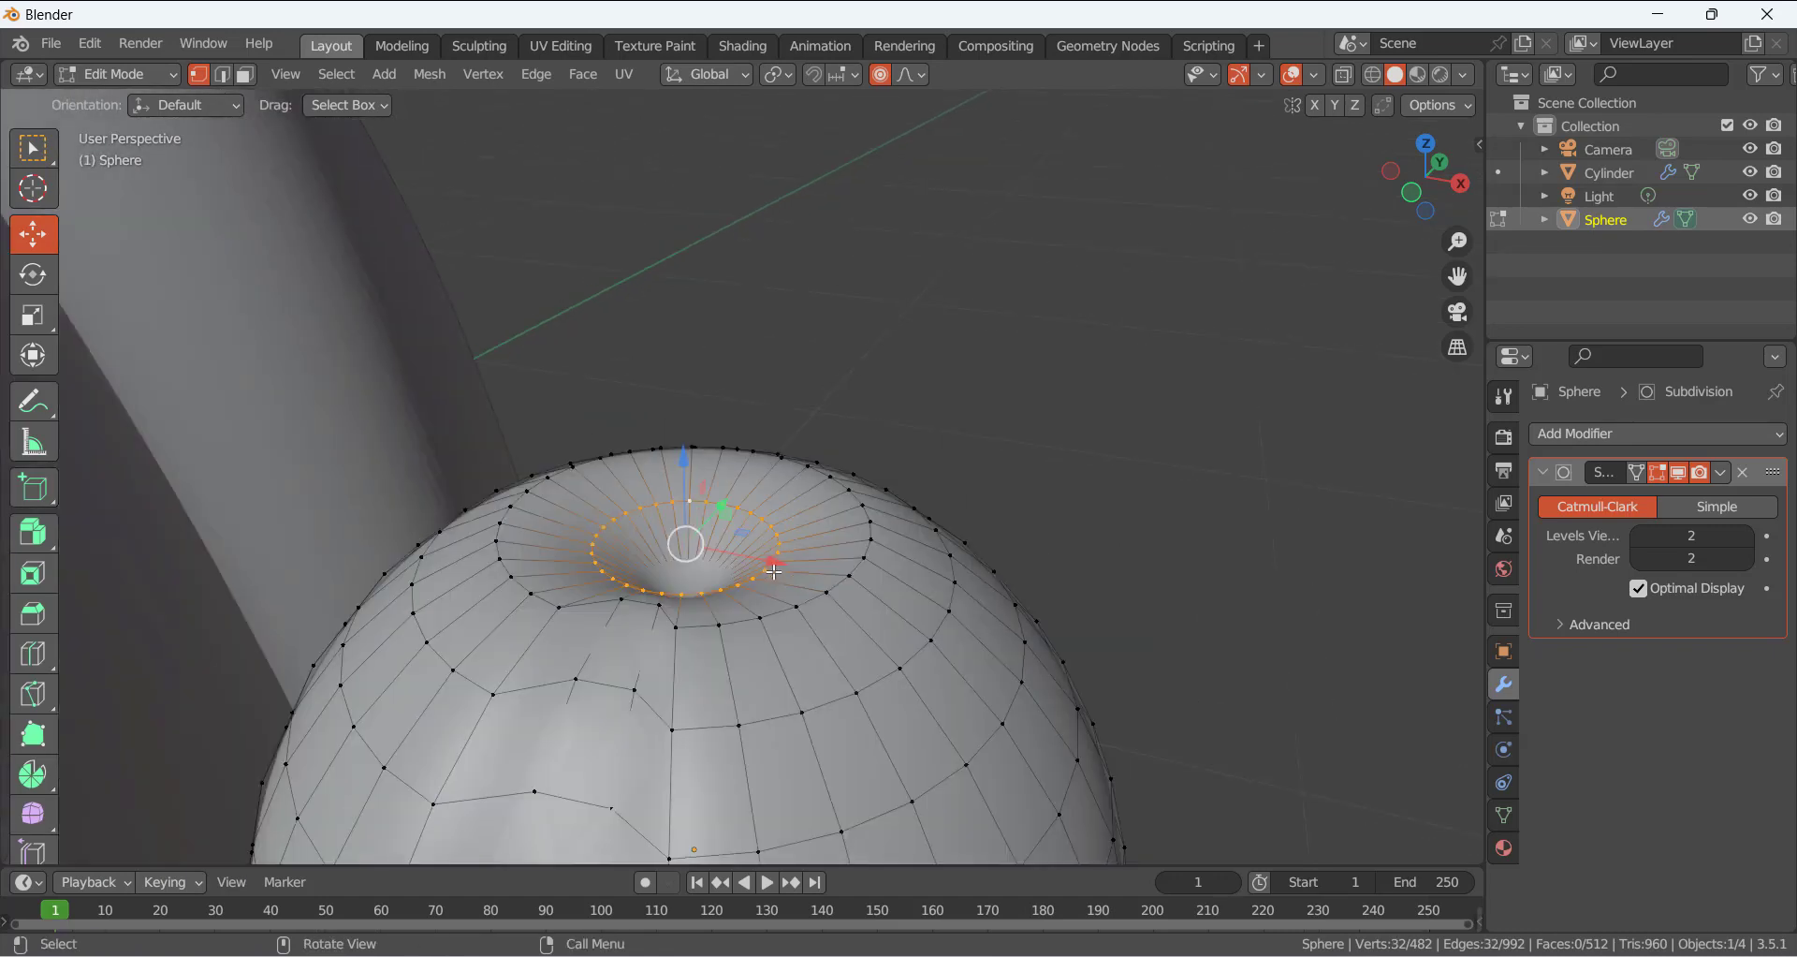
key(shift+s)
click(777, 708)
key(alt+a)
scroll(880, 443, down, 6)
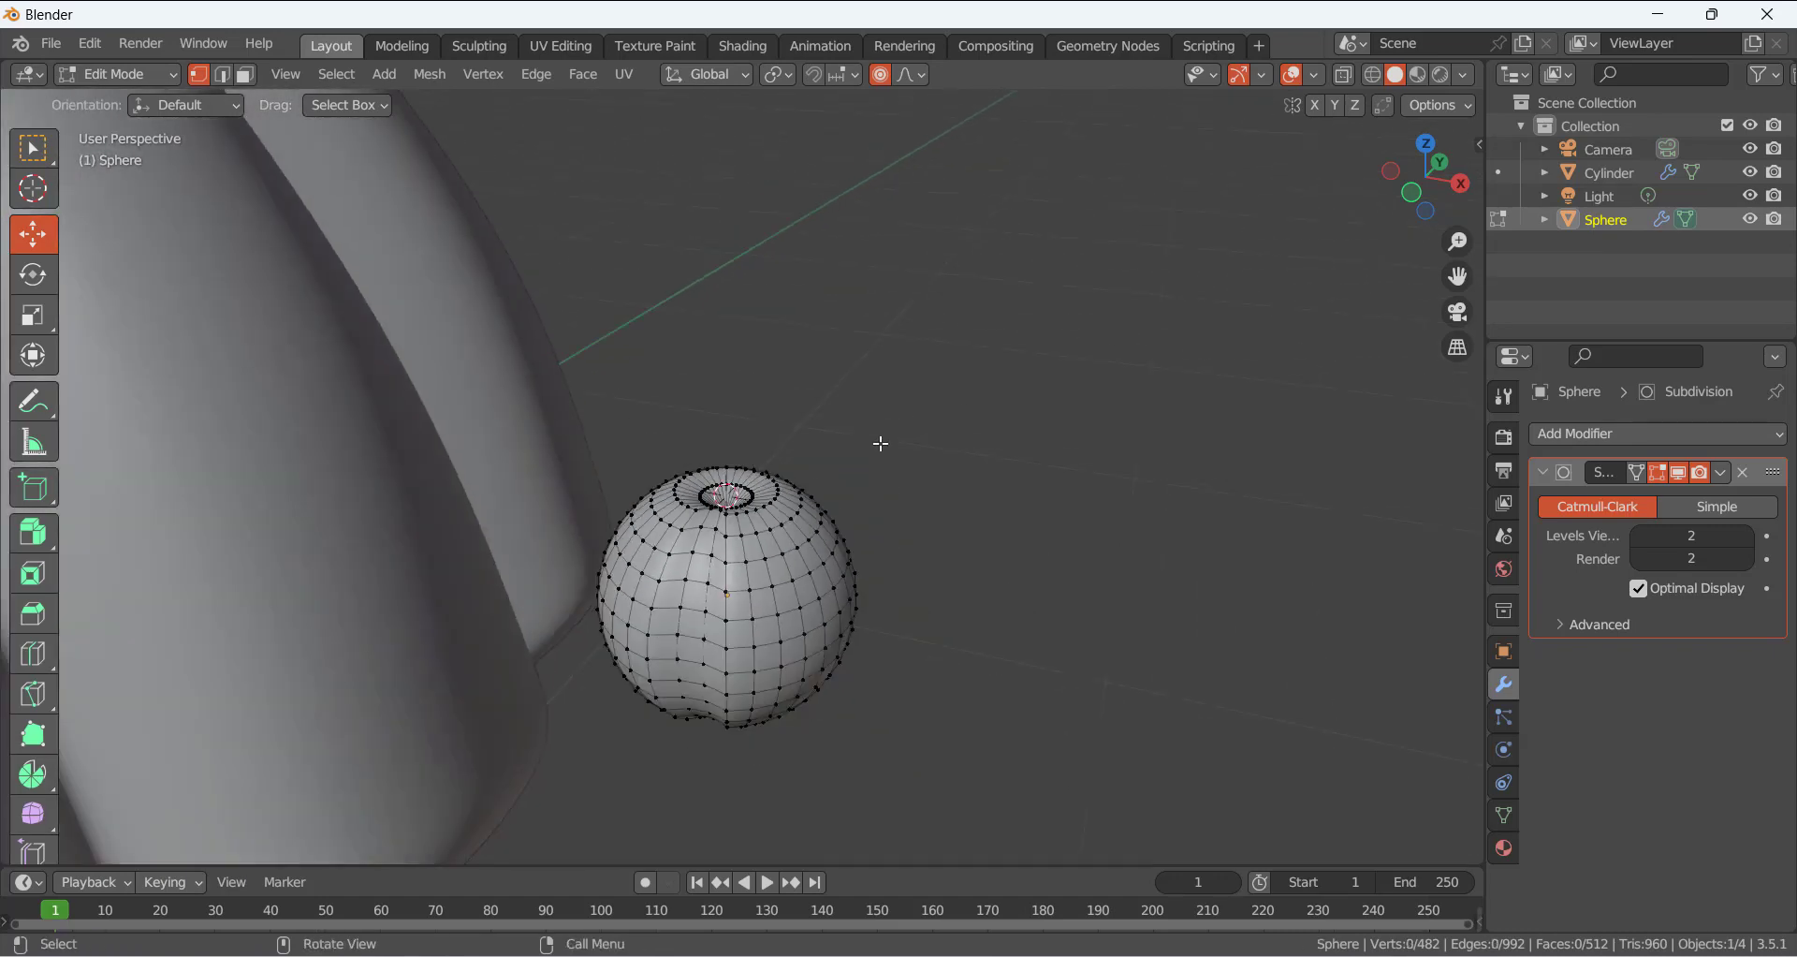
key(Tab)
Add a 10-vertex cylinder at the 3D cursor and scale it by 0.036, and again by about 0.4, to fit the dimple
key(shift+a)
mouse_move(880, 444)
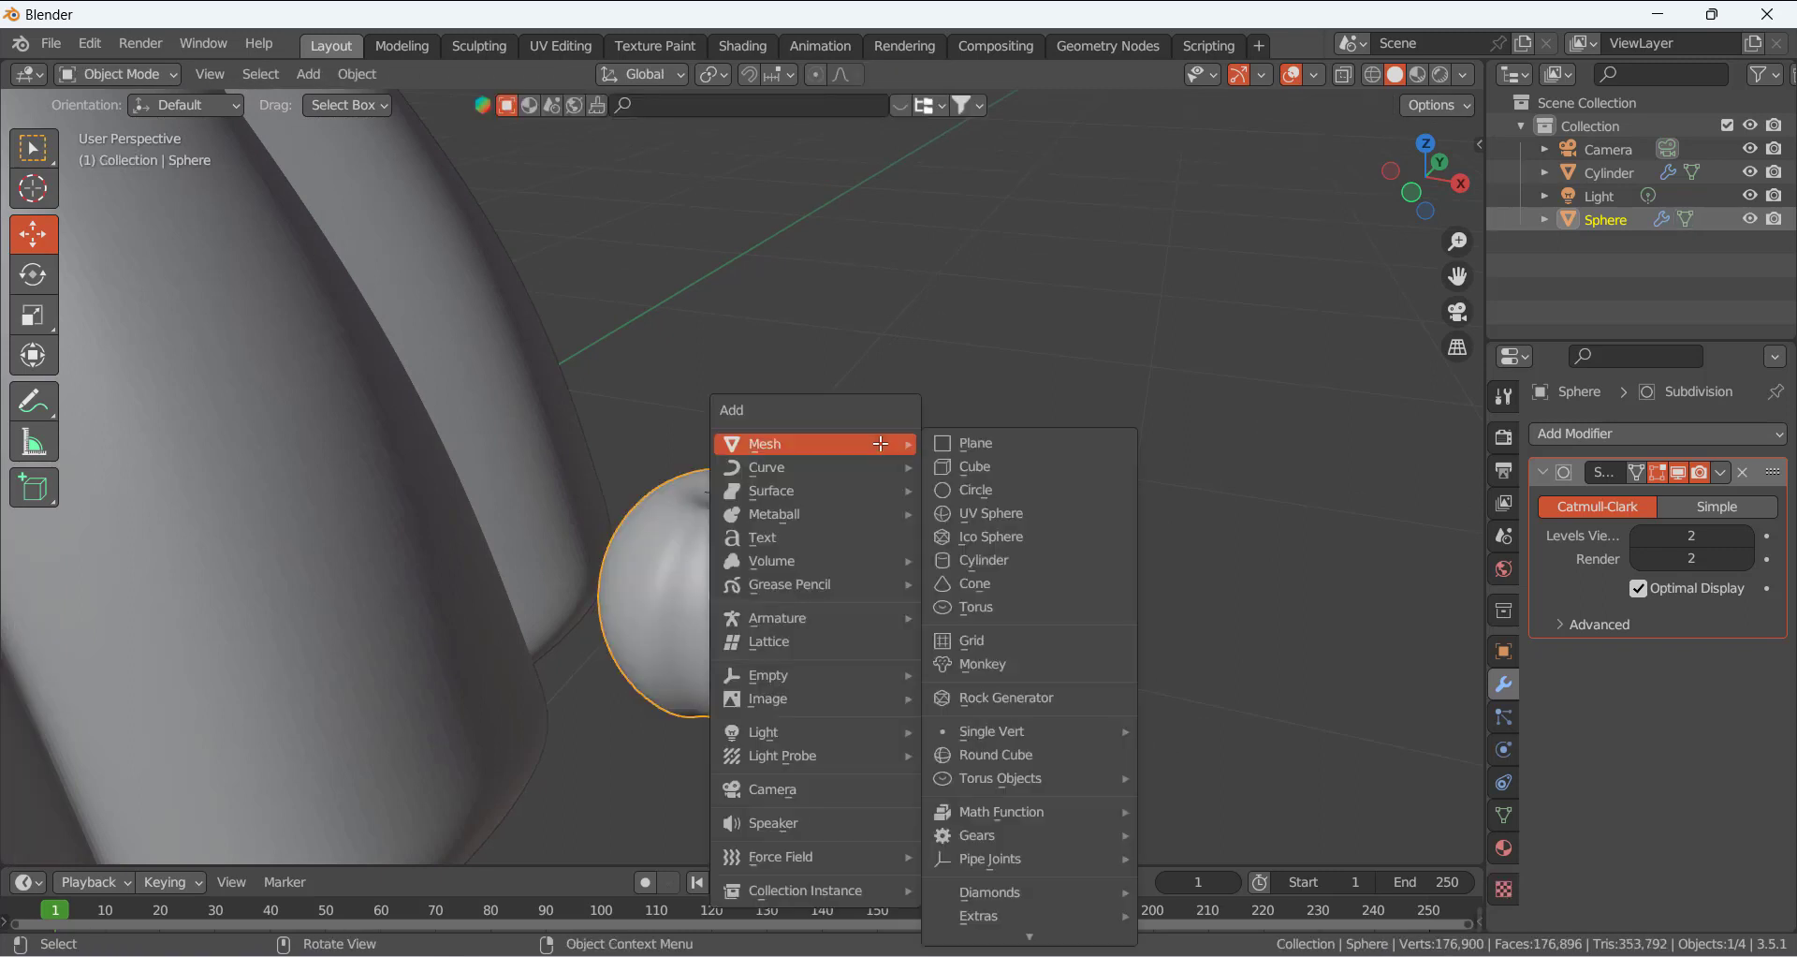
click(996, 559)
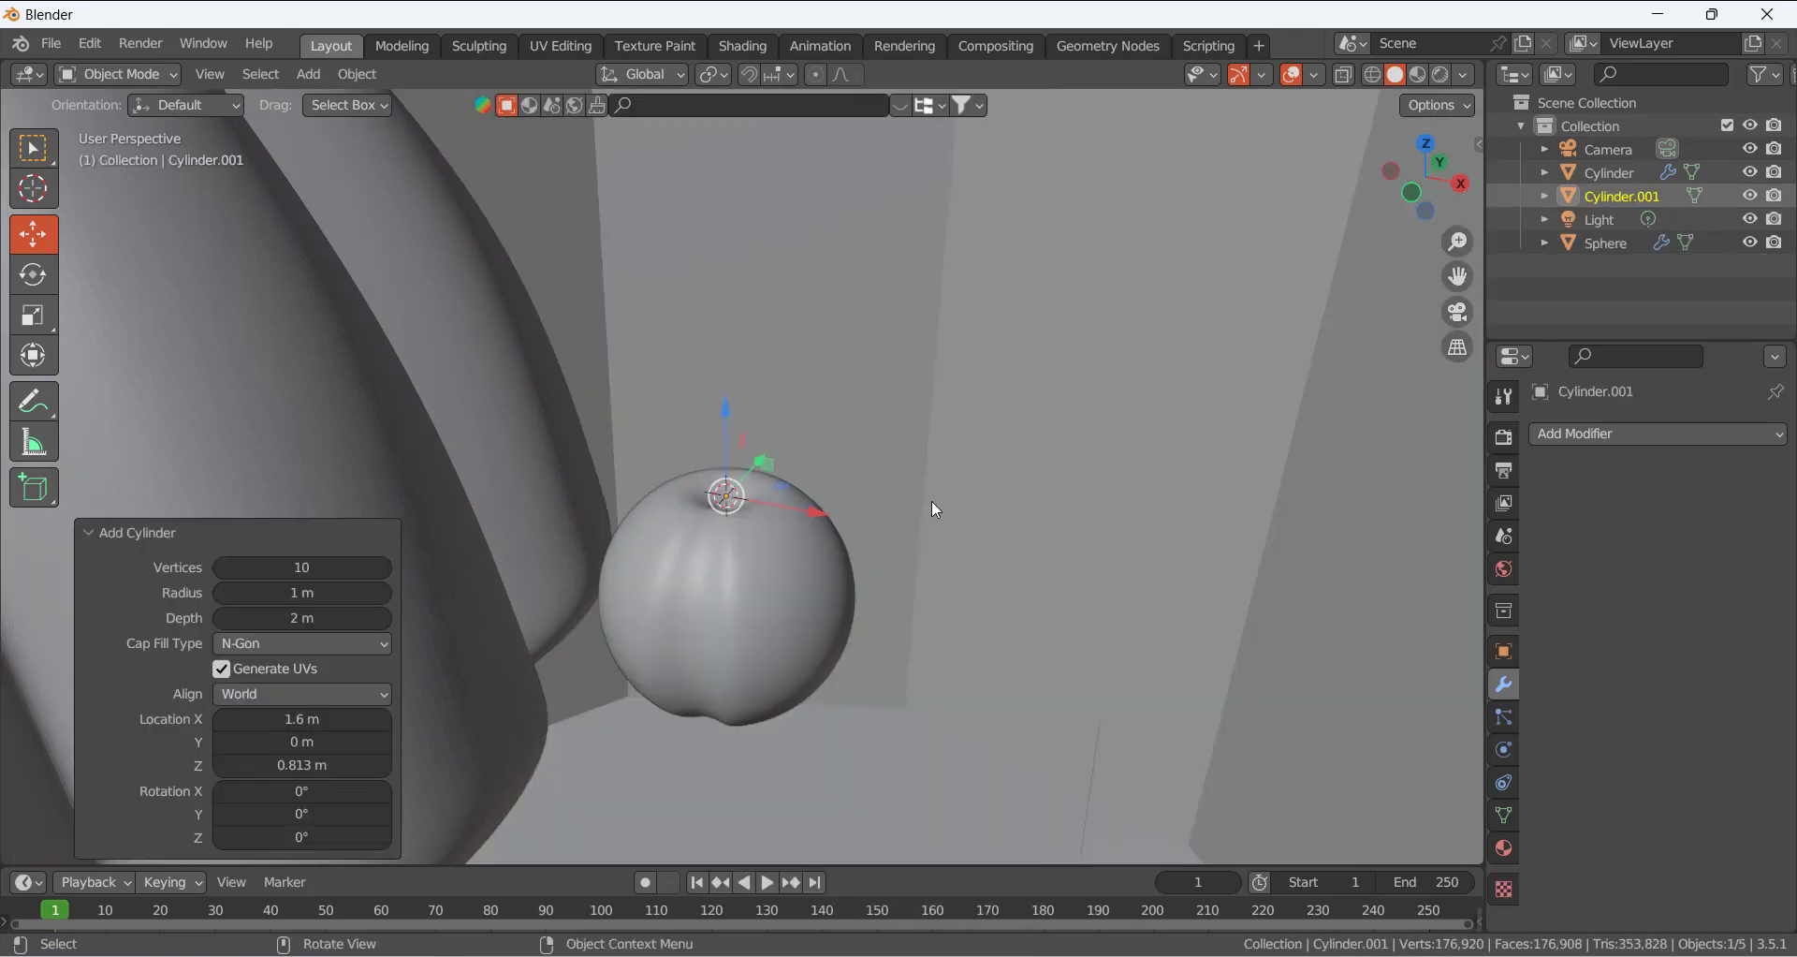
key(s)
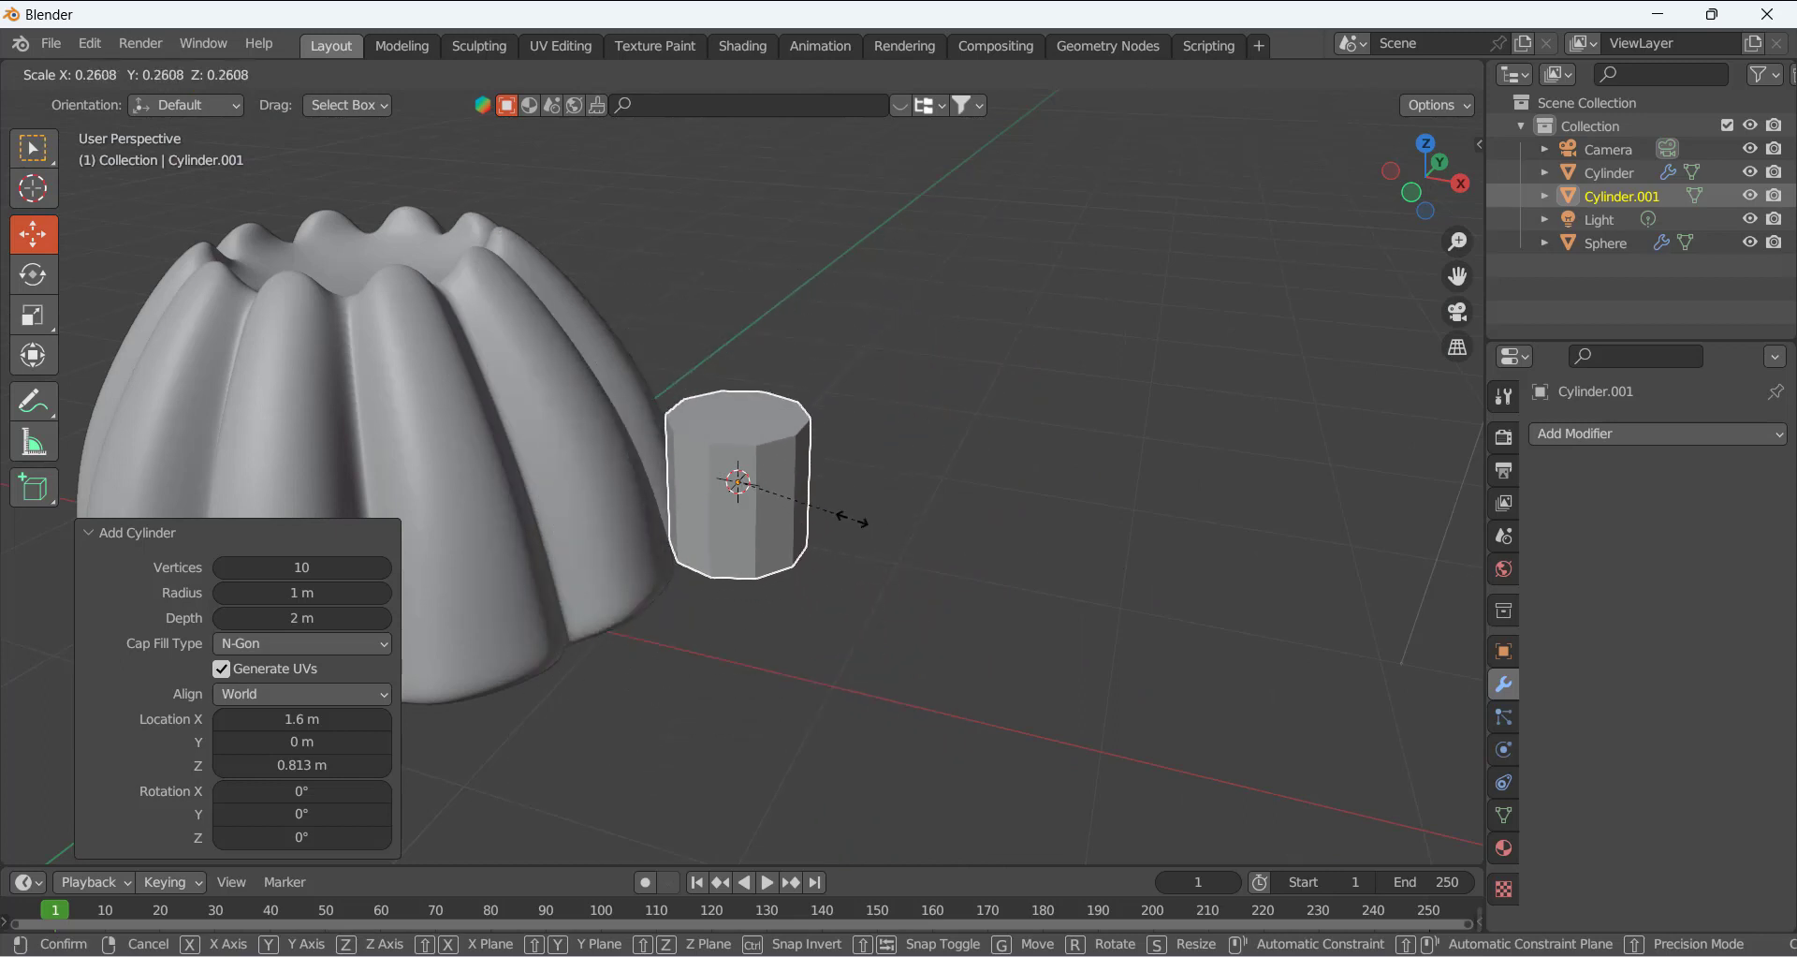
click(748, 475)
scroll(742, 476, up, 15)
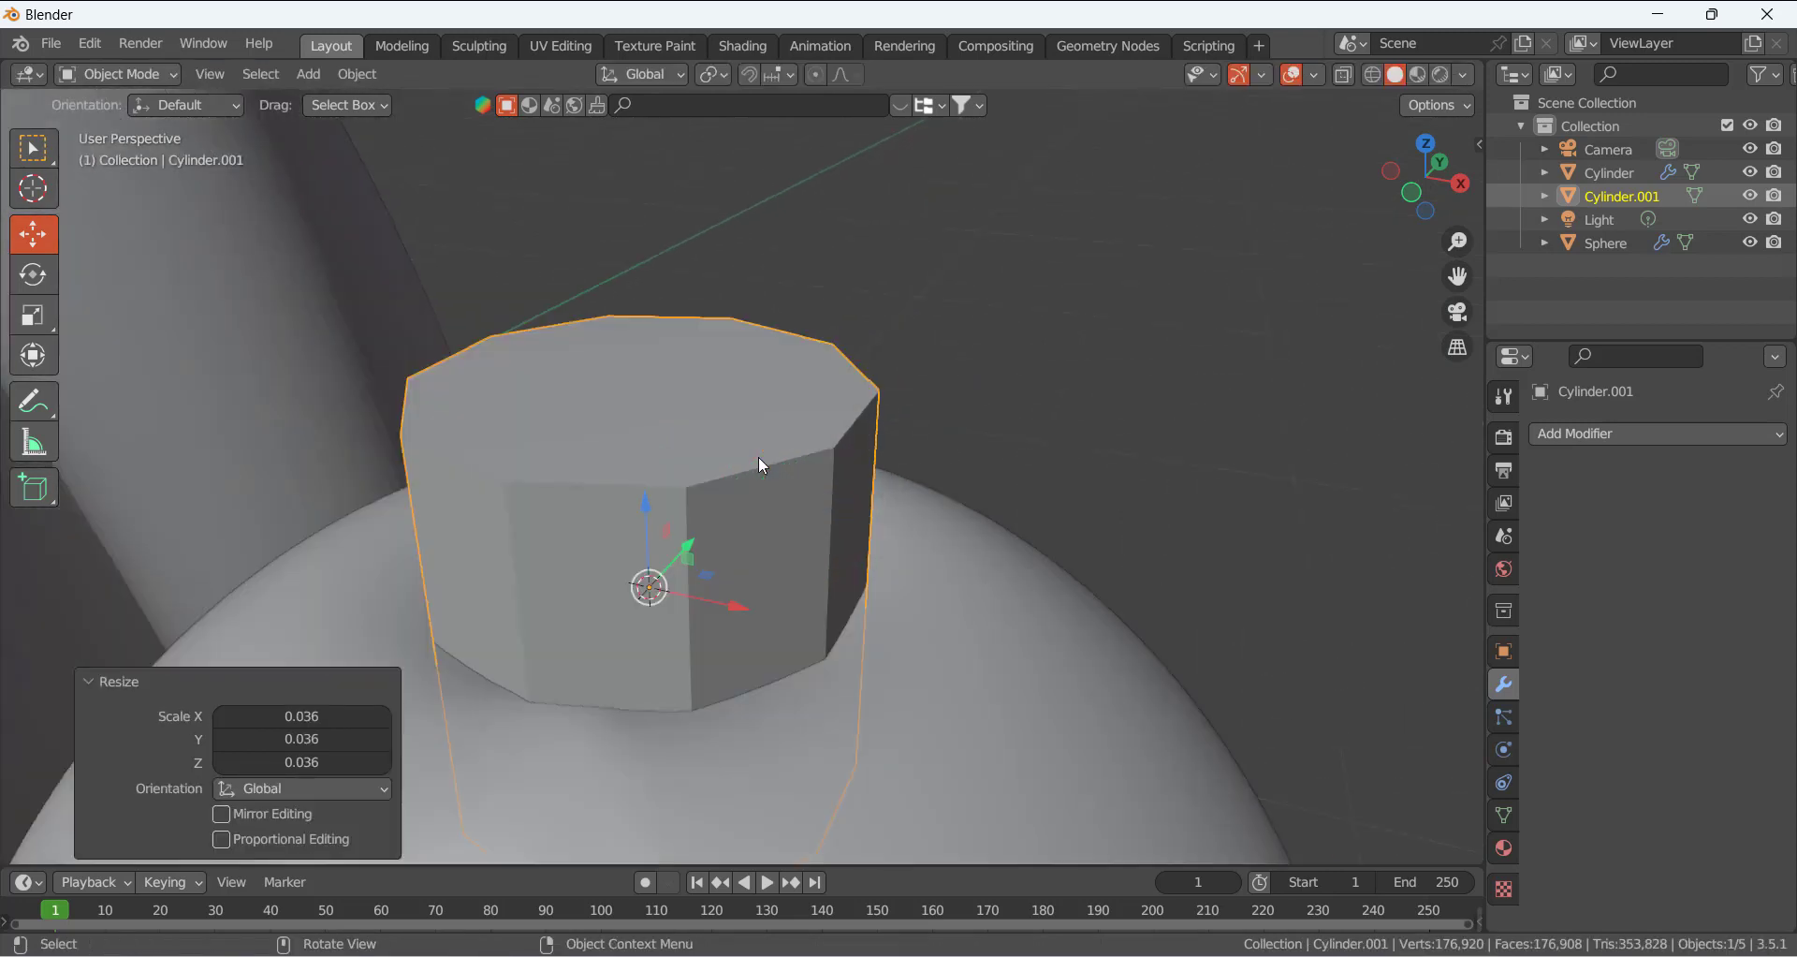
key(s)
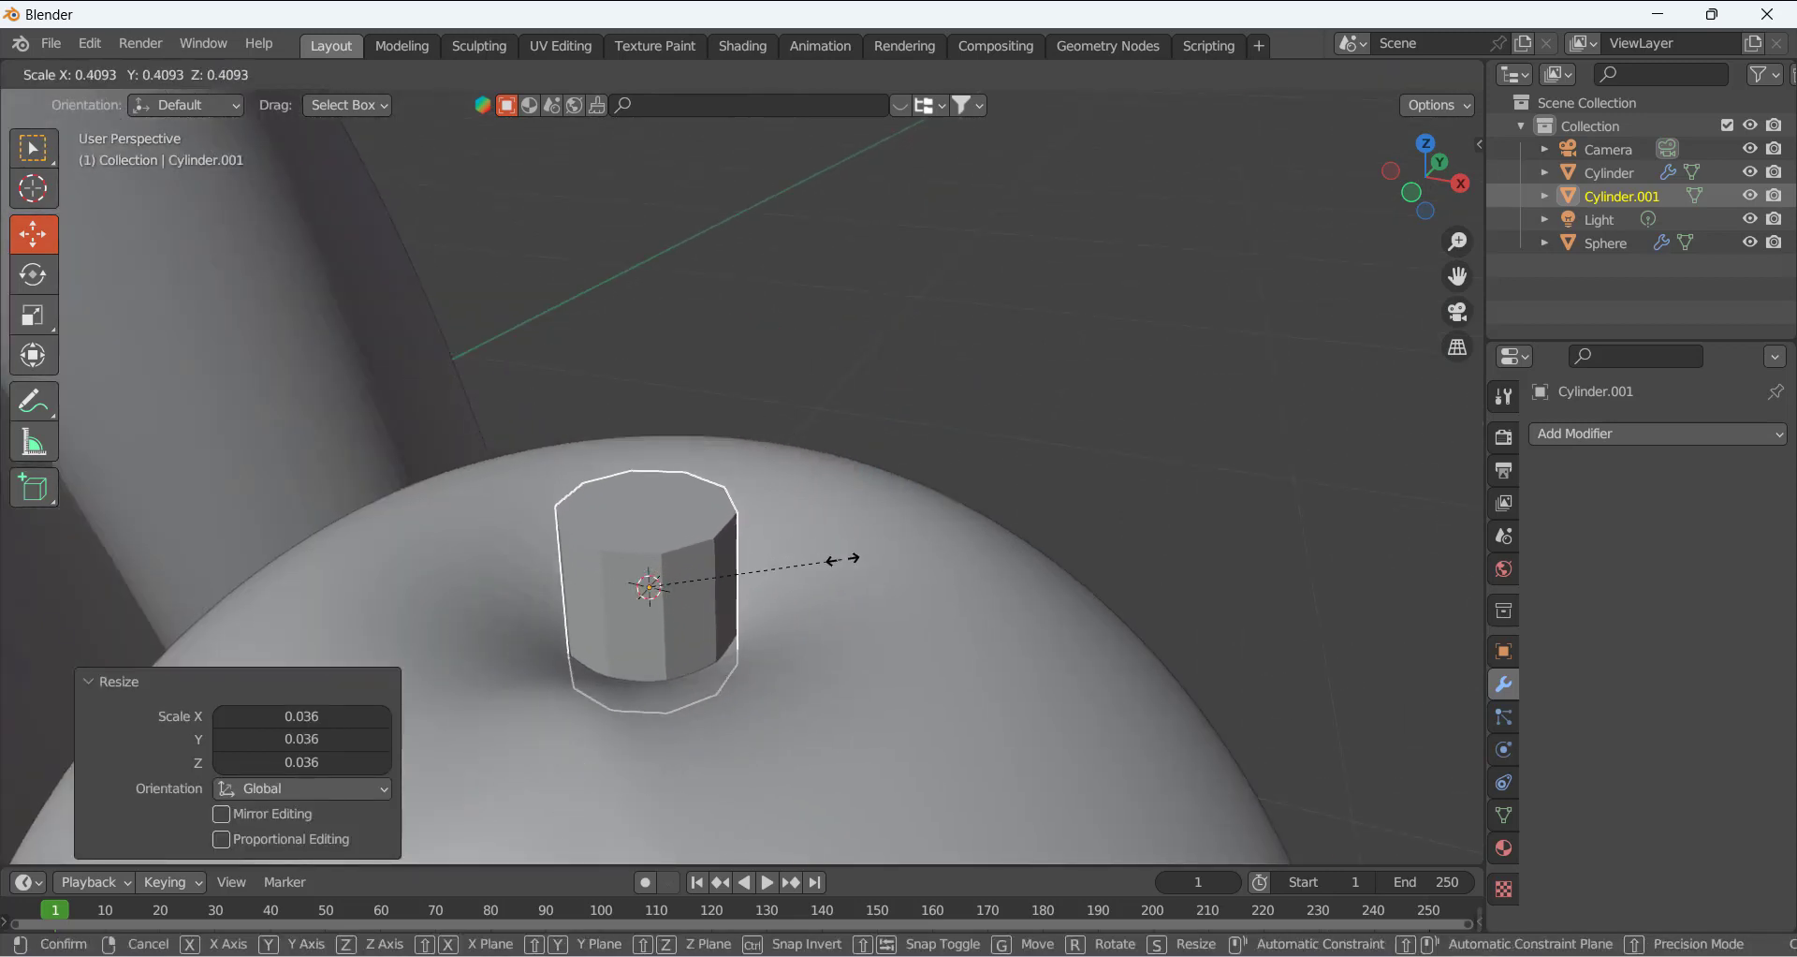
click(820, 559)
click(945, 362)
scroll(945, 362, down, 10)
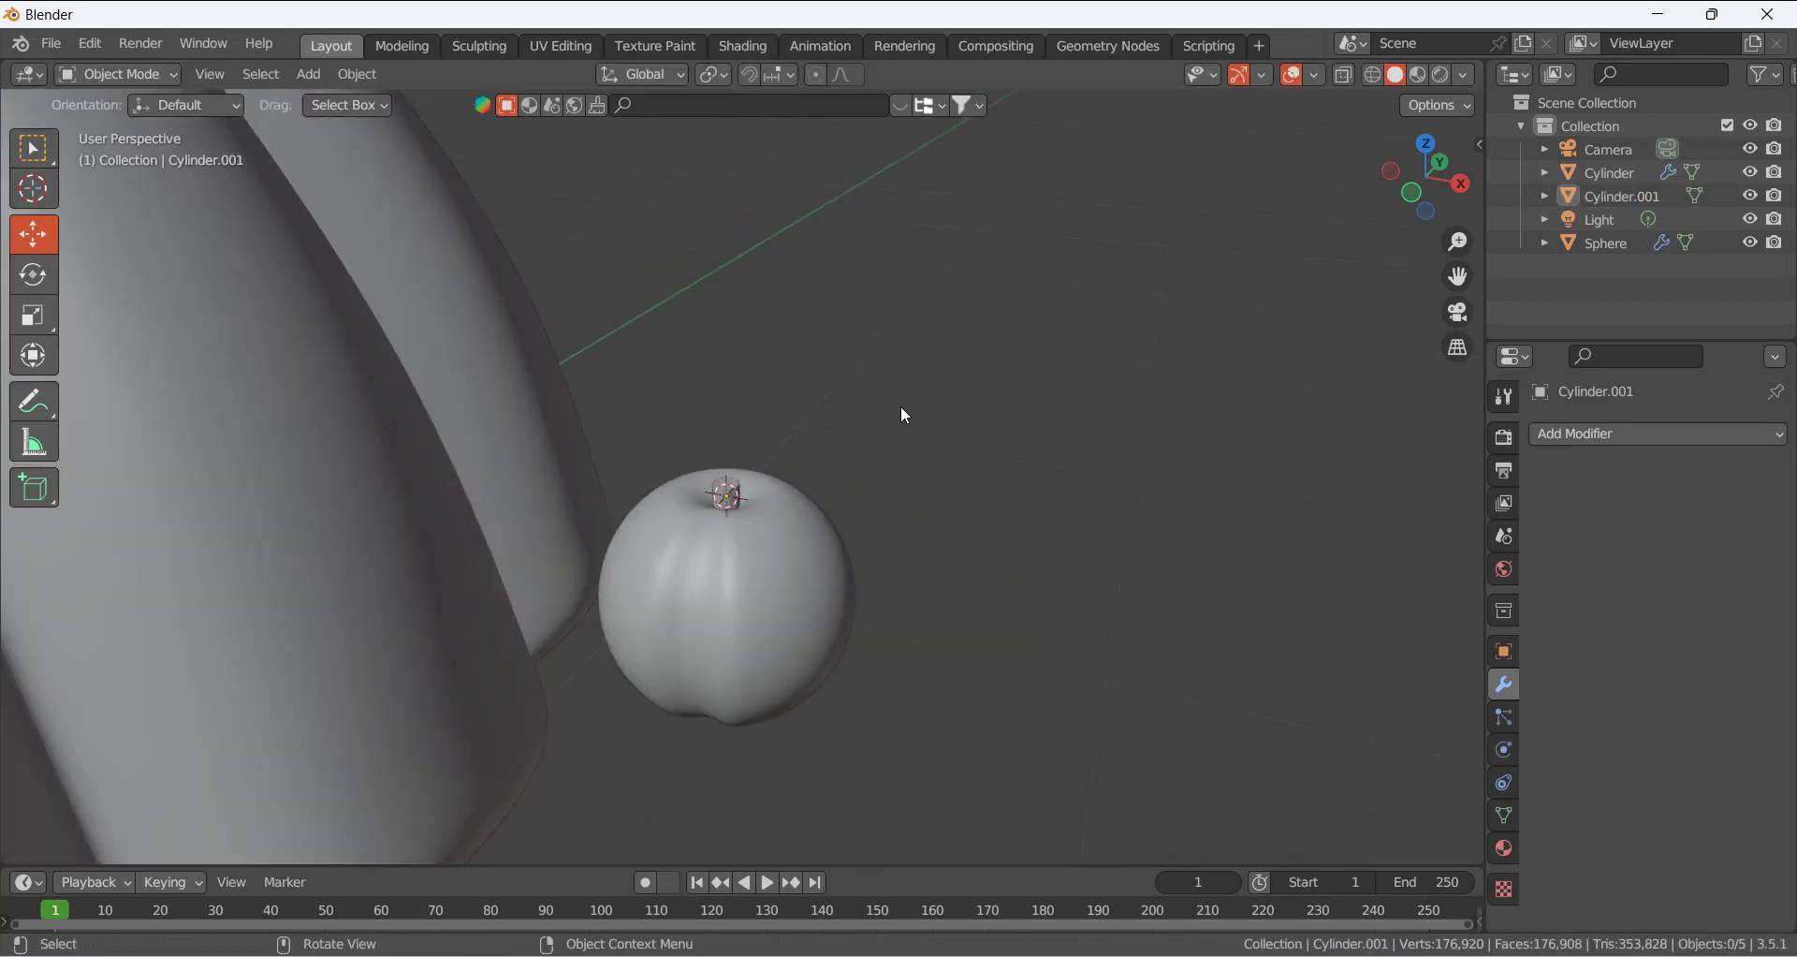
In Edit Mode, raise the cylinder's upper vertex loop 0.018913 m along Z in front view
key(Tab)
key(KP_Decimal)
click(695, 594)
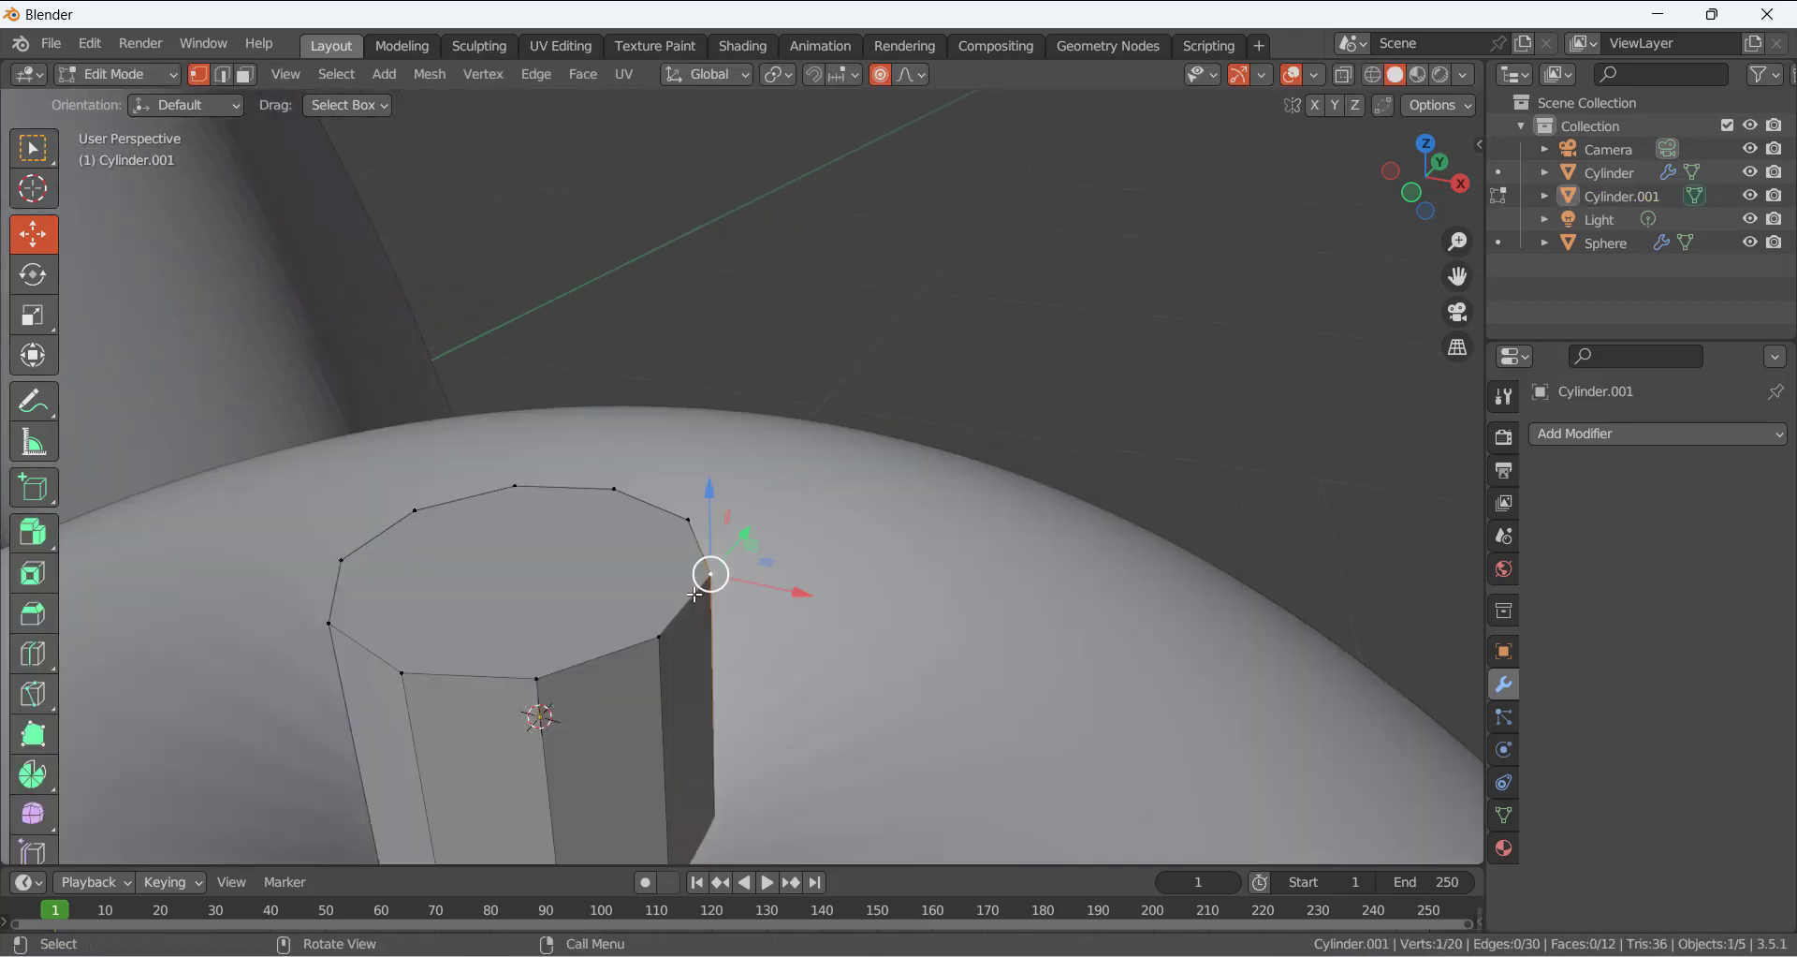
alt+click(688, 599)
scroll(777, 415, down, 6)
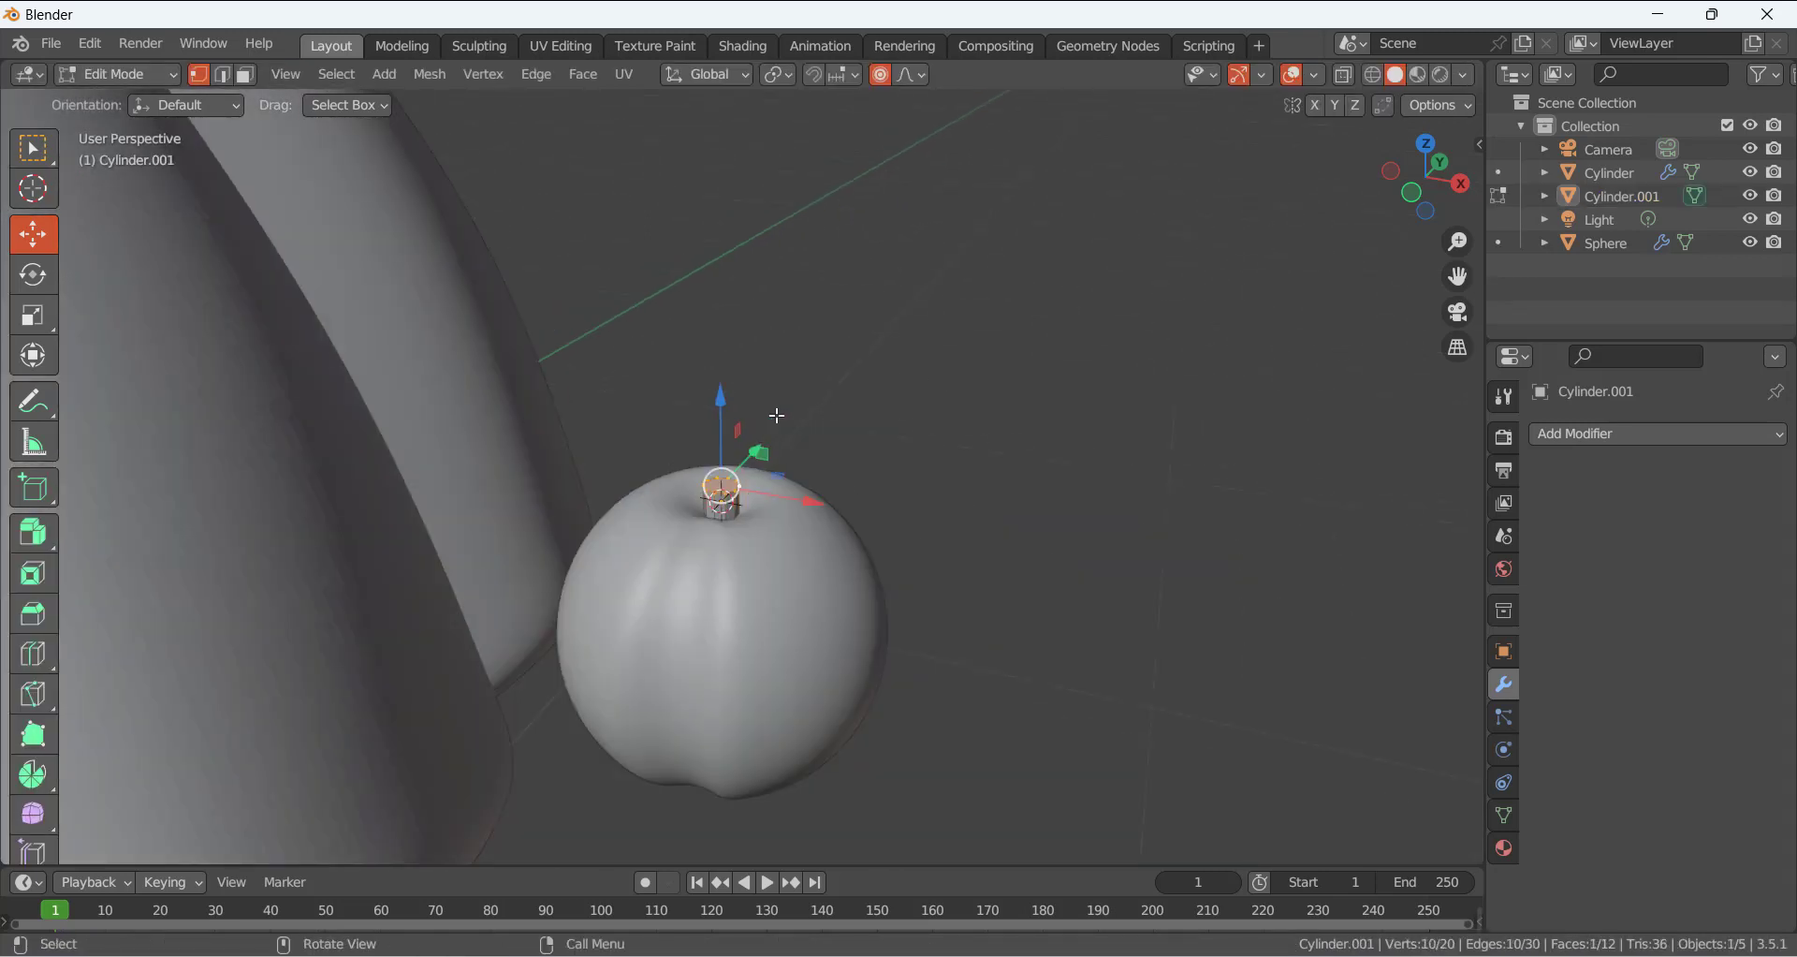
key(KP_1)
scroll(793, 403, up, 4)
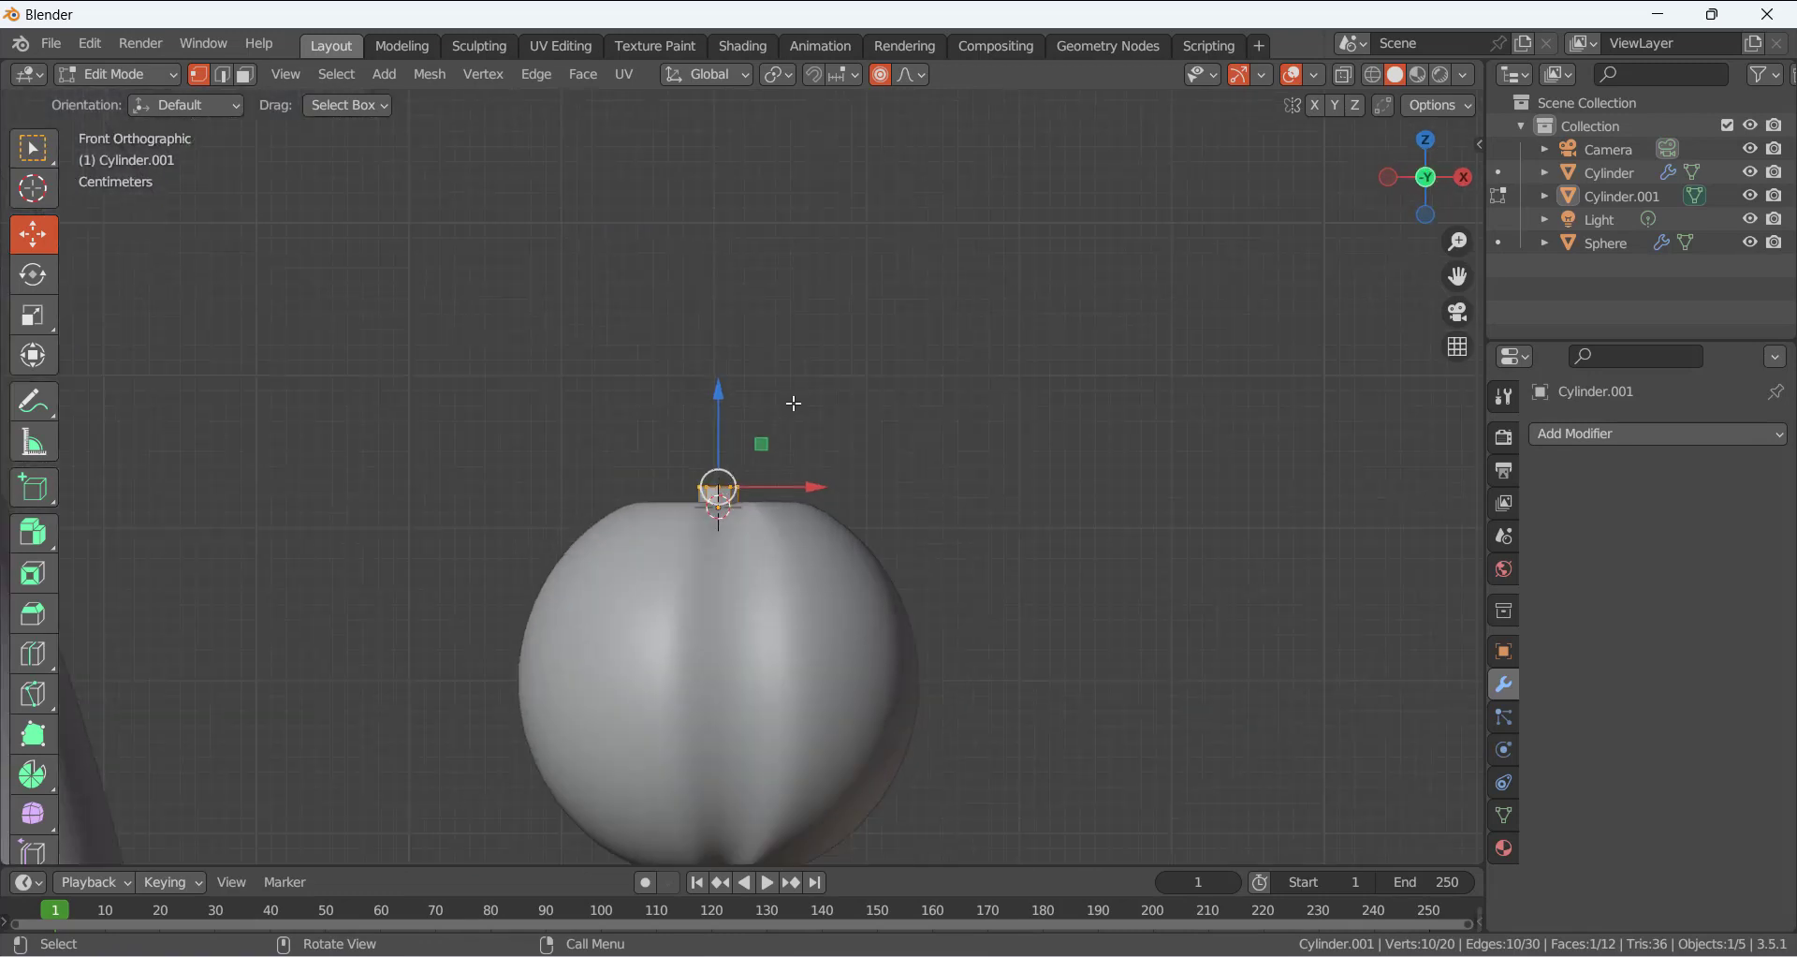
drag(716, 418, 716, 379)
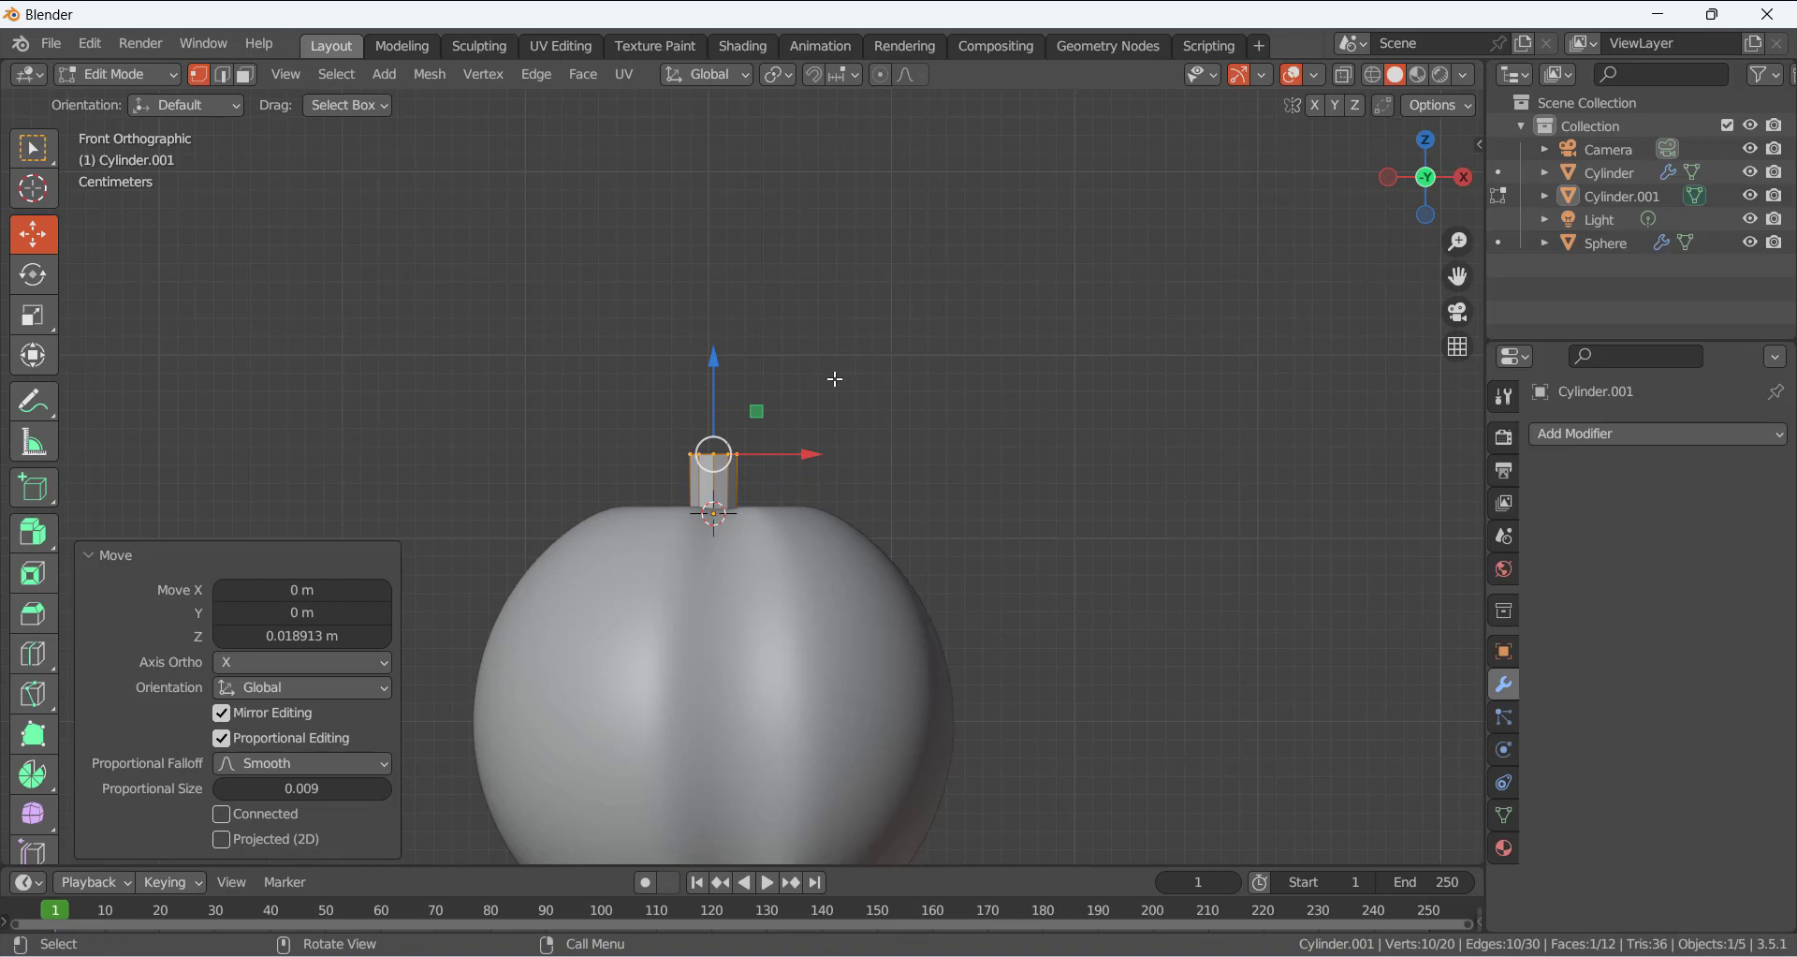
Extrude the stem's end face upward and move the new end -0.024536 m along X
key(e)
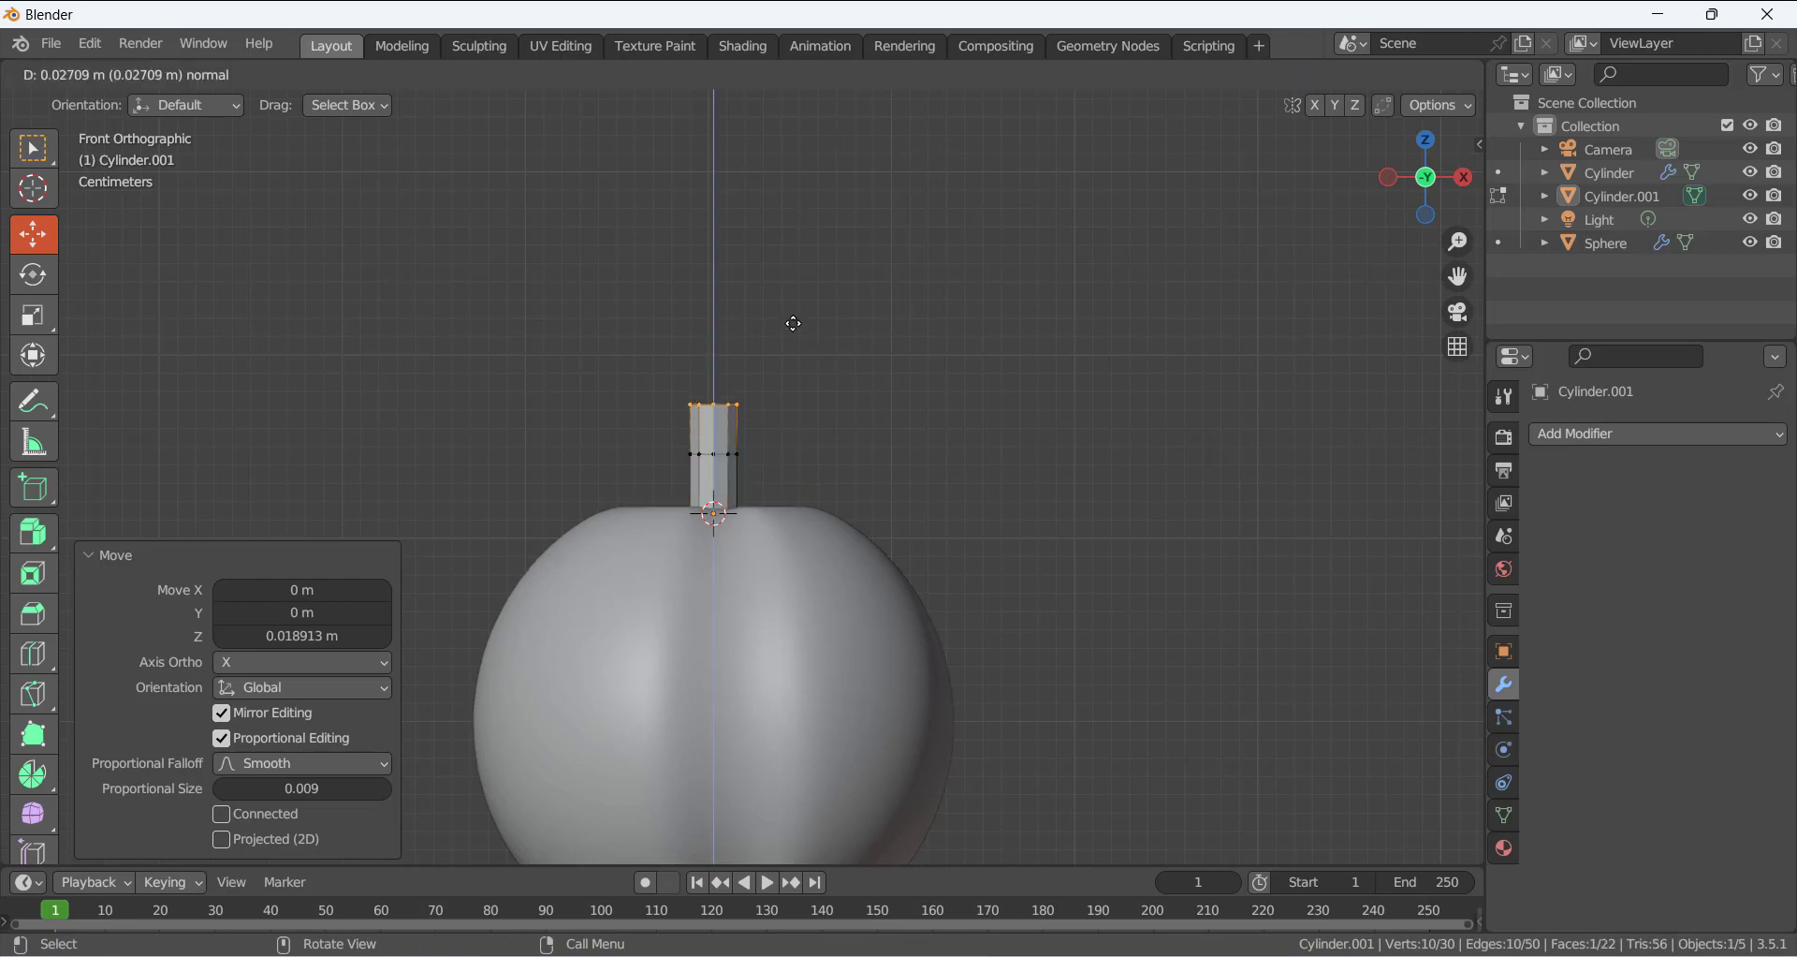
click(796, 313)
drag(813, 357, 757, 377)
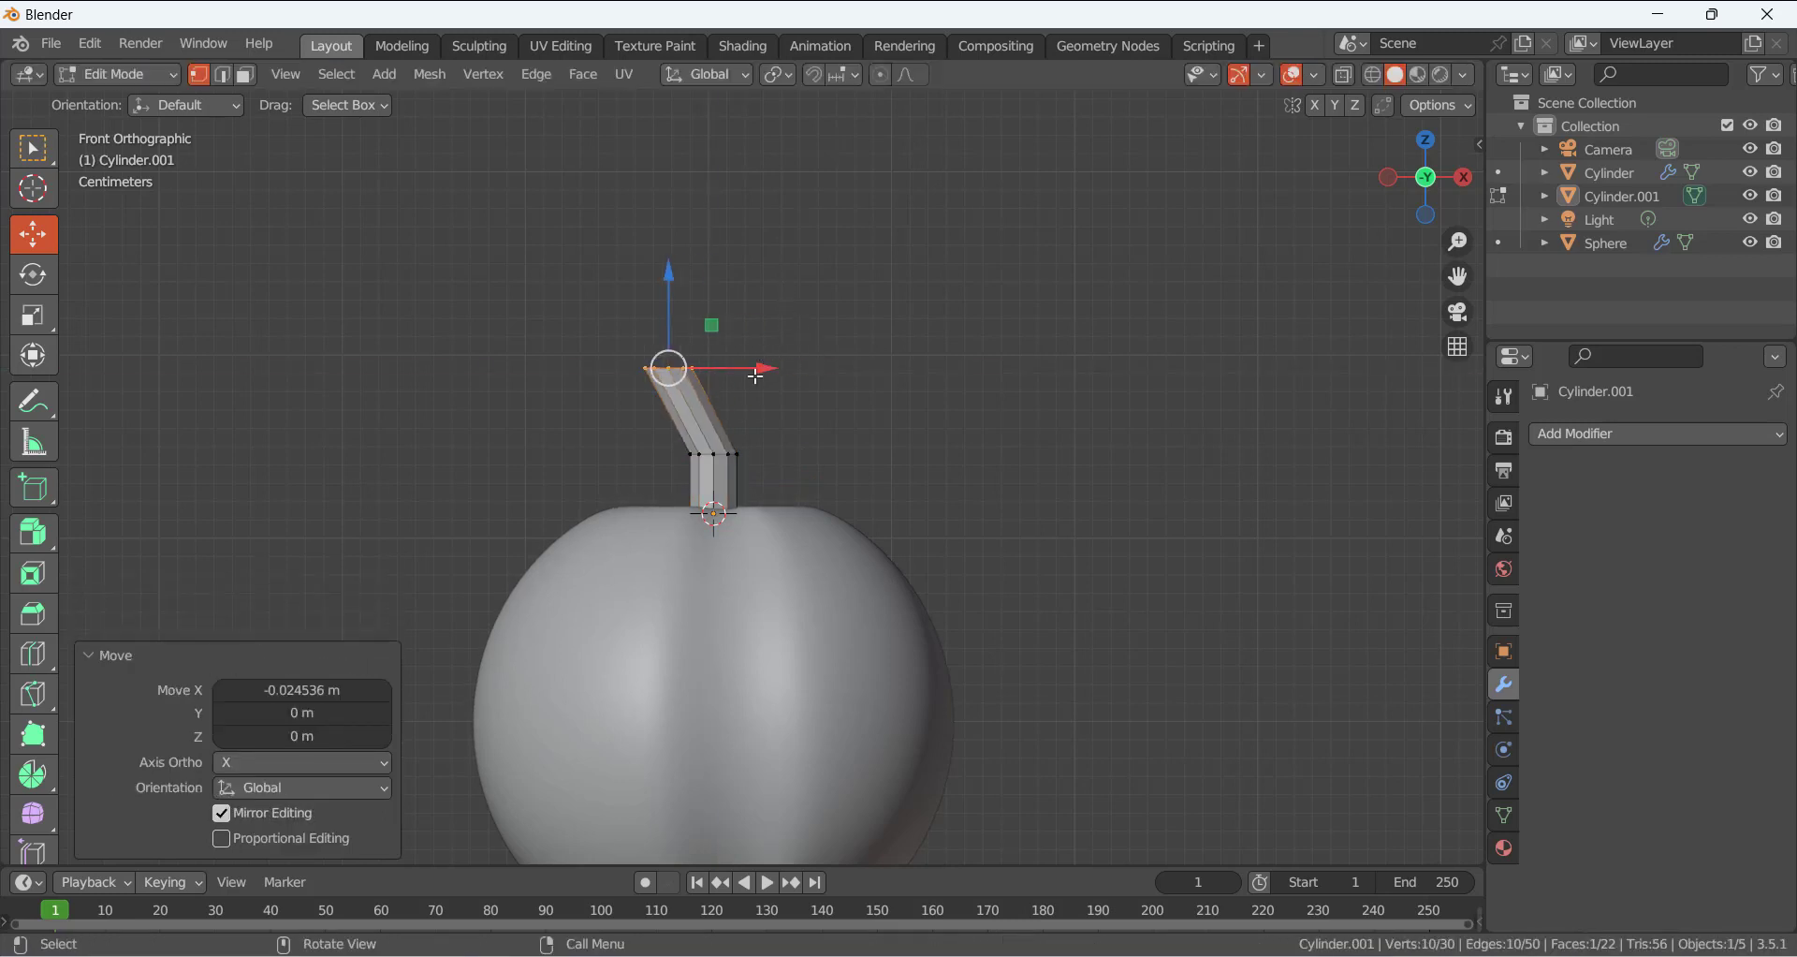
Shift the stem's middle loop slightly along positive X, then move the end loop 0.018913 m along X and rotate it by -21.1°
alt+click(719, 453)
drag(810, 456, 828, 456)
alt+click(678, 368)
drag(767, 371, 799, 370)
key(r)
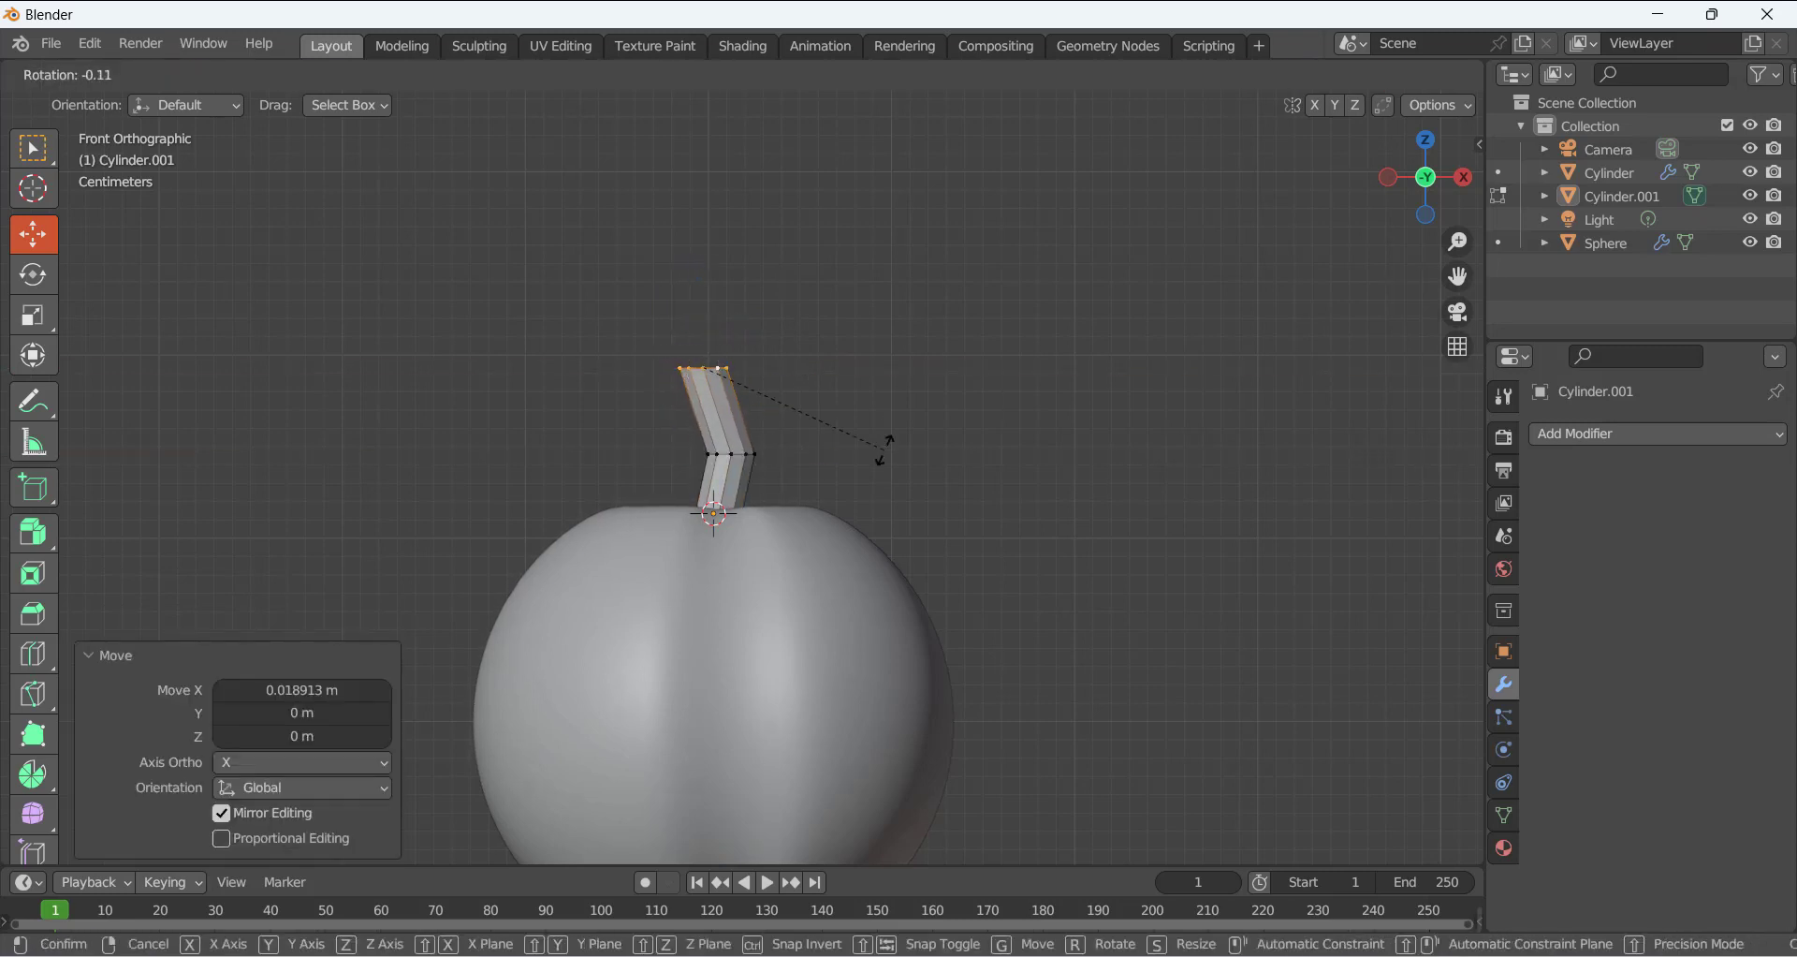
click(868, 378)
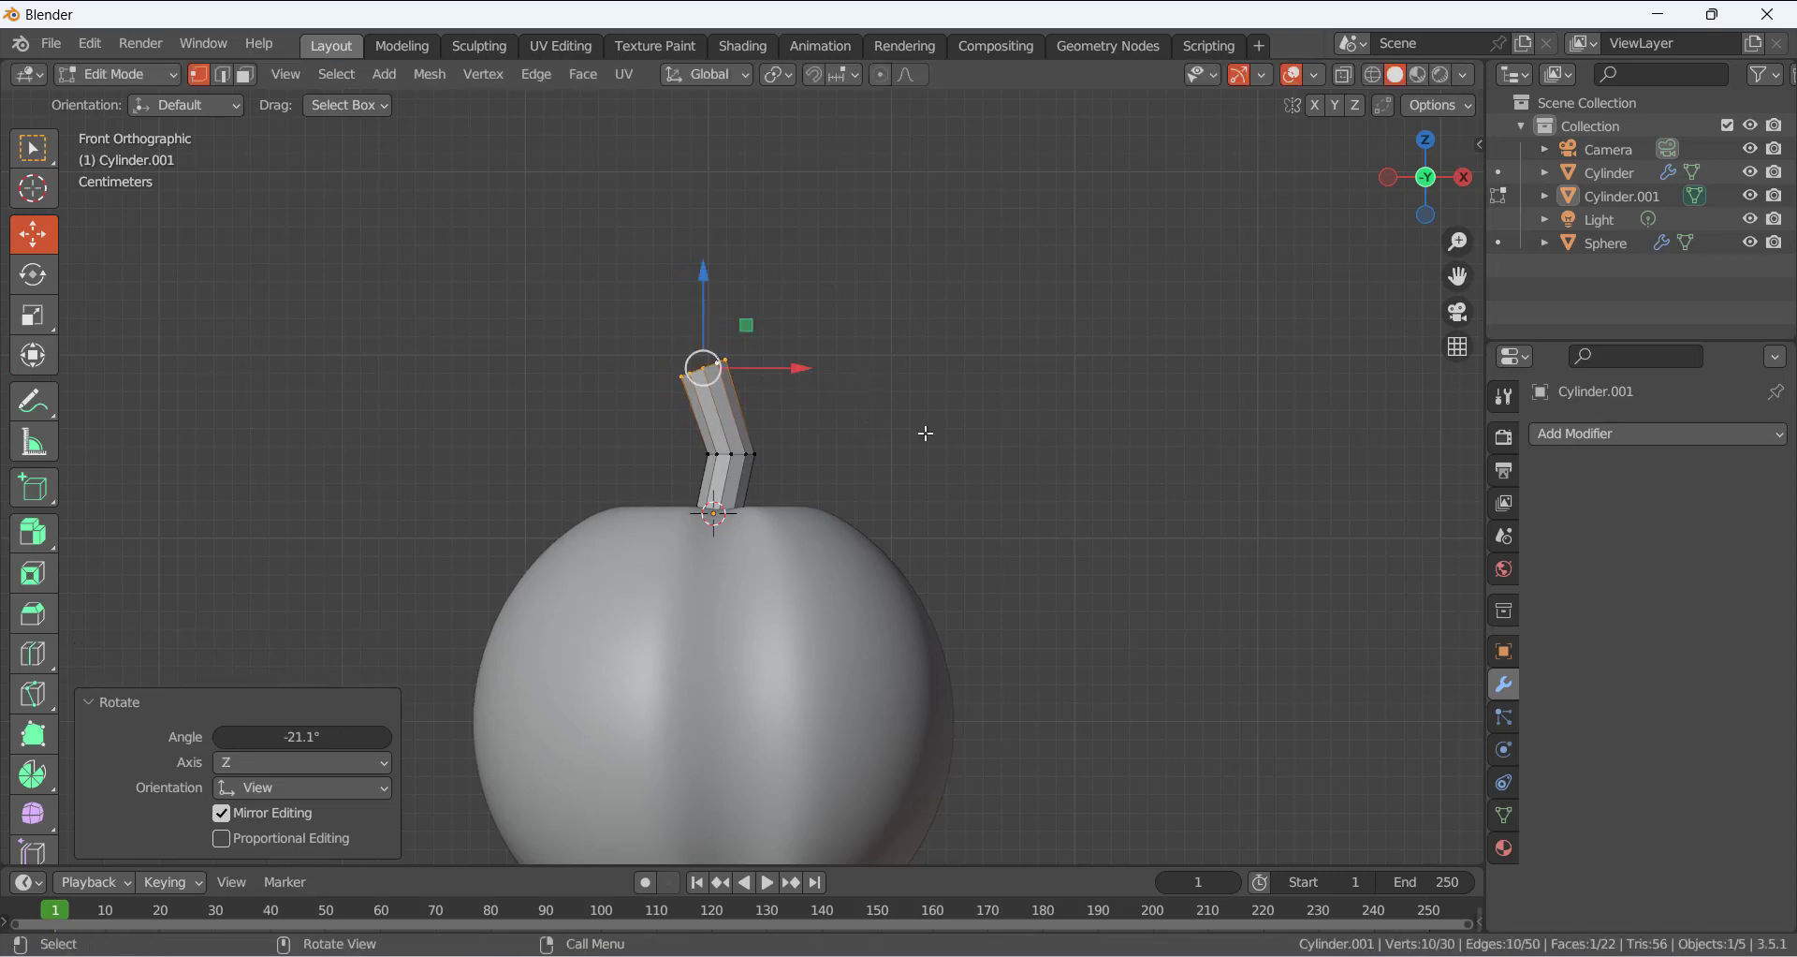
Extrude another stem segment, move its end -0.011246 m along X and rotate it by -17.7°
key(e)
click(828, 339)
drag(761, 267, 740, 268)
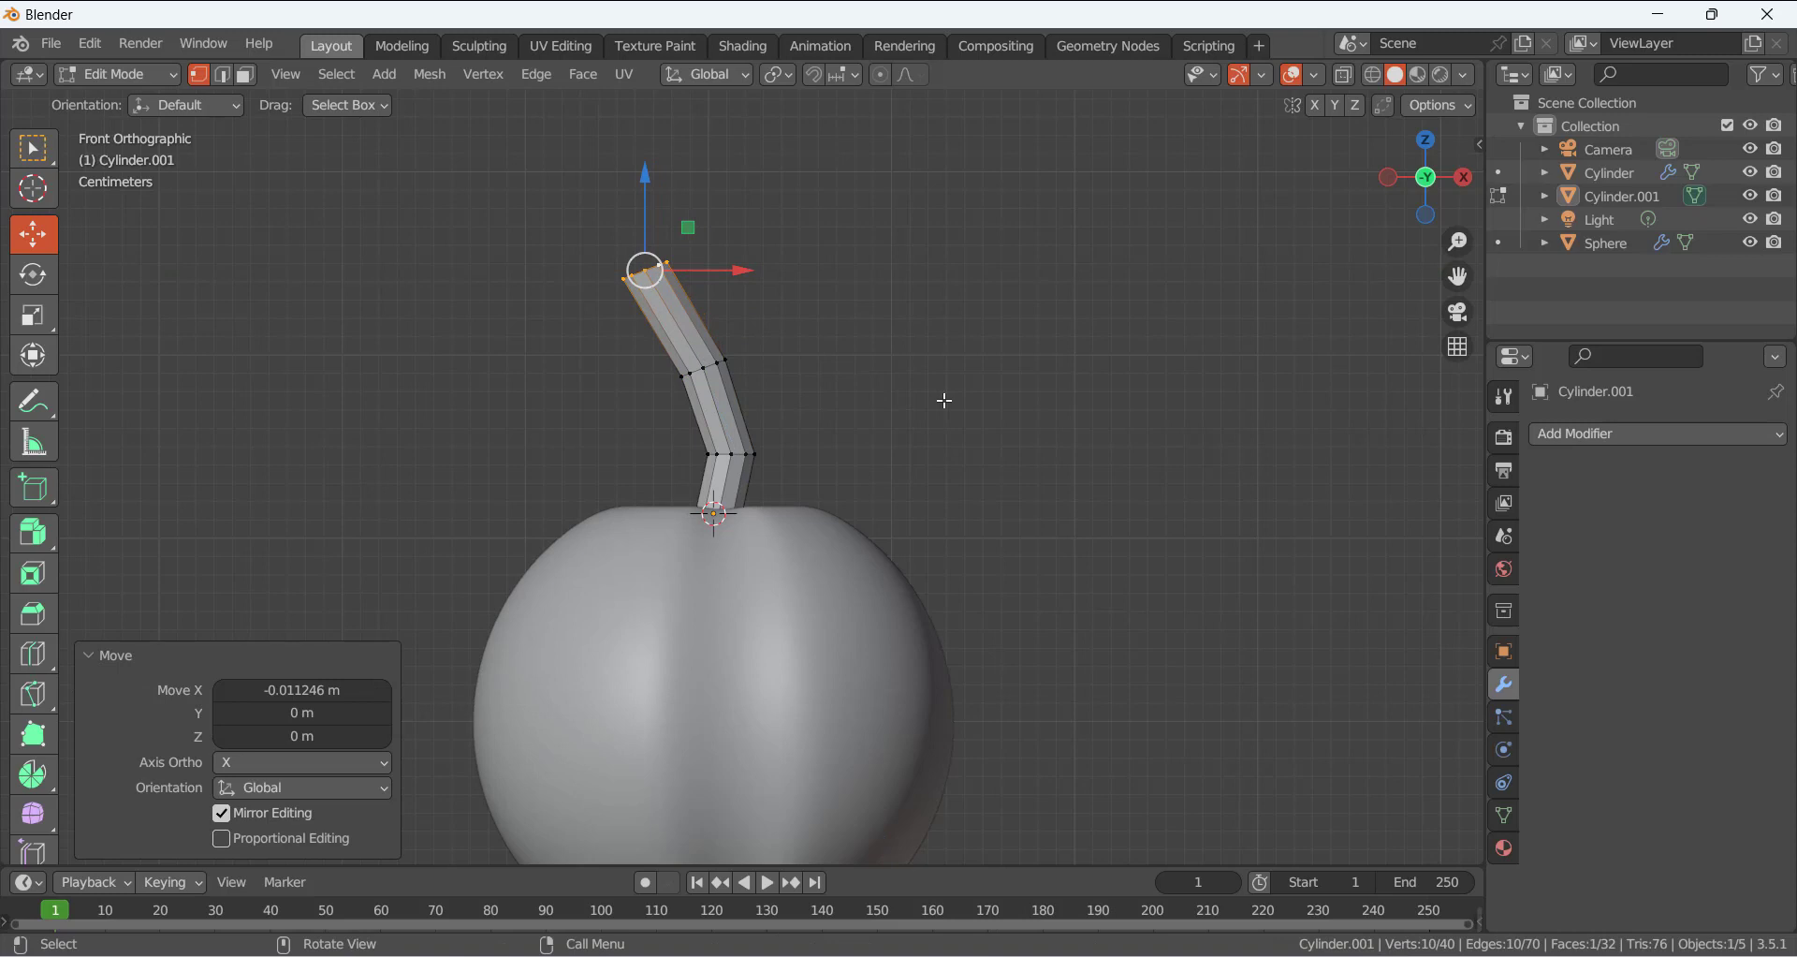
key(r)
click(898, 304)
key(s)
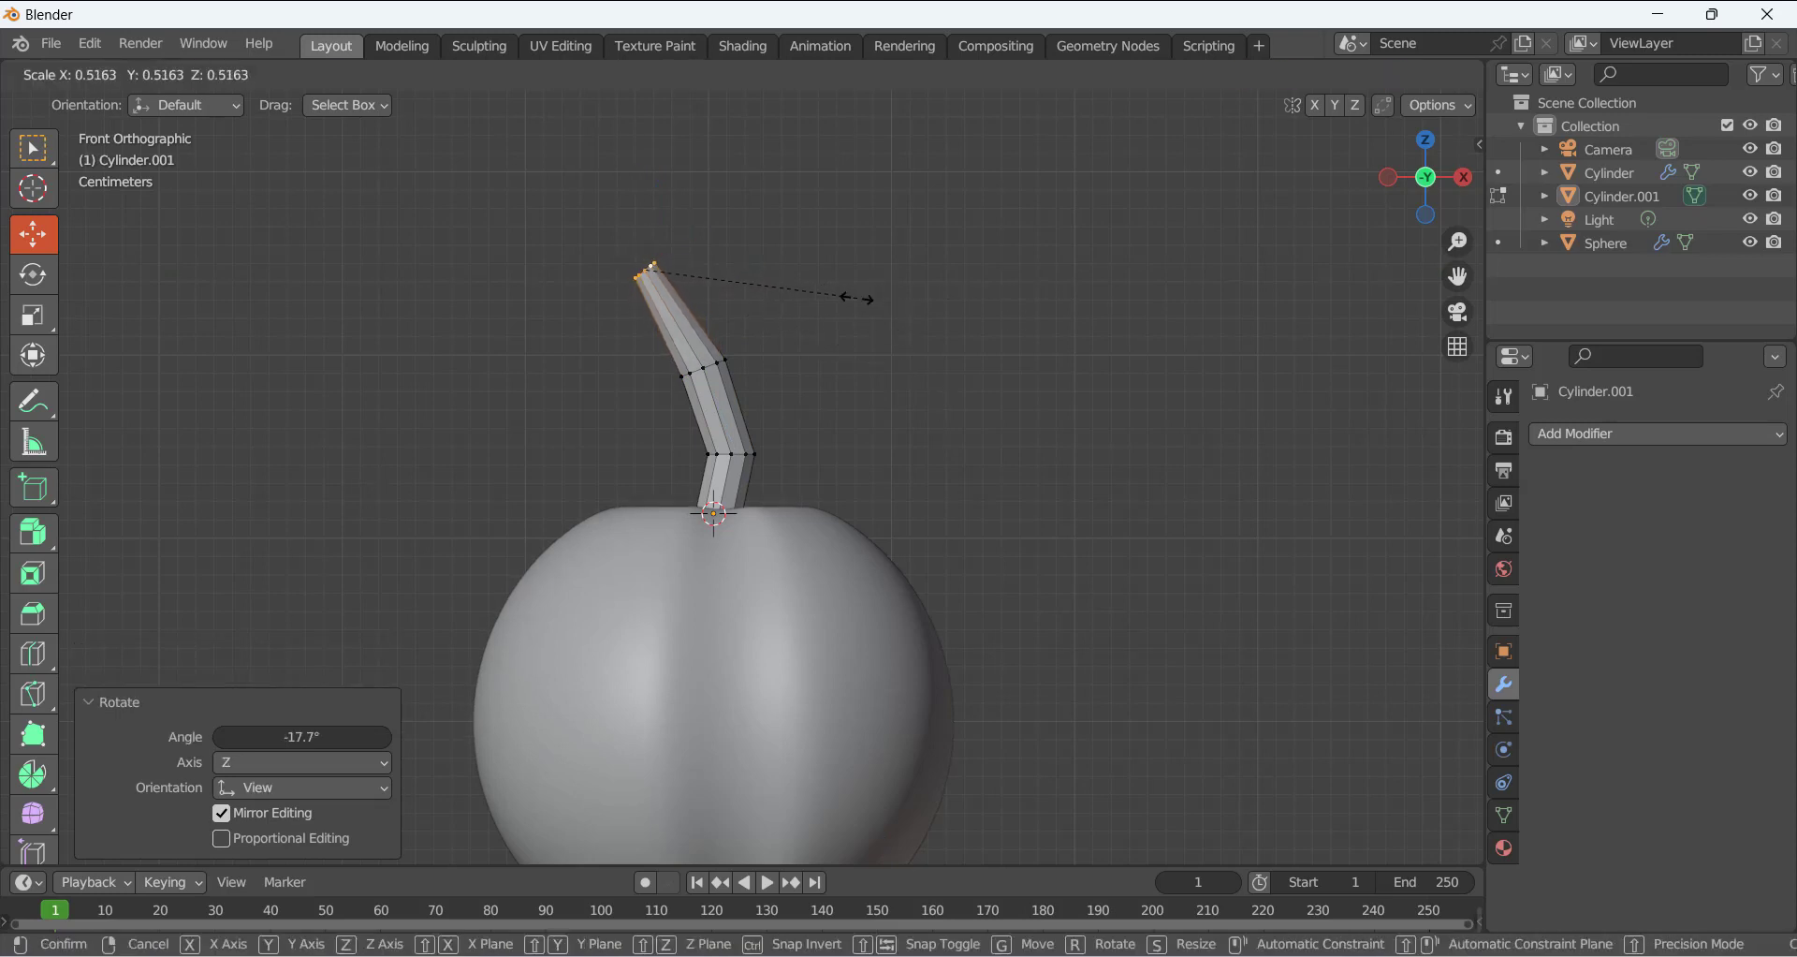
key(Escape)
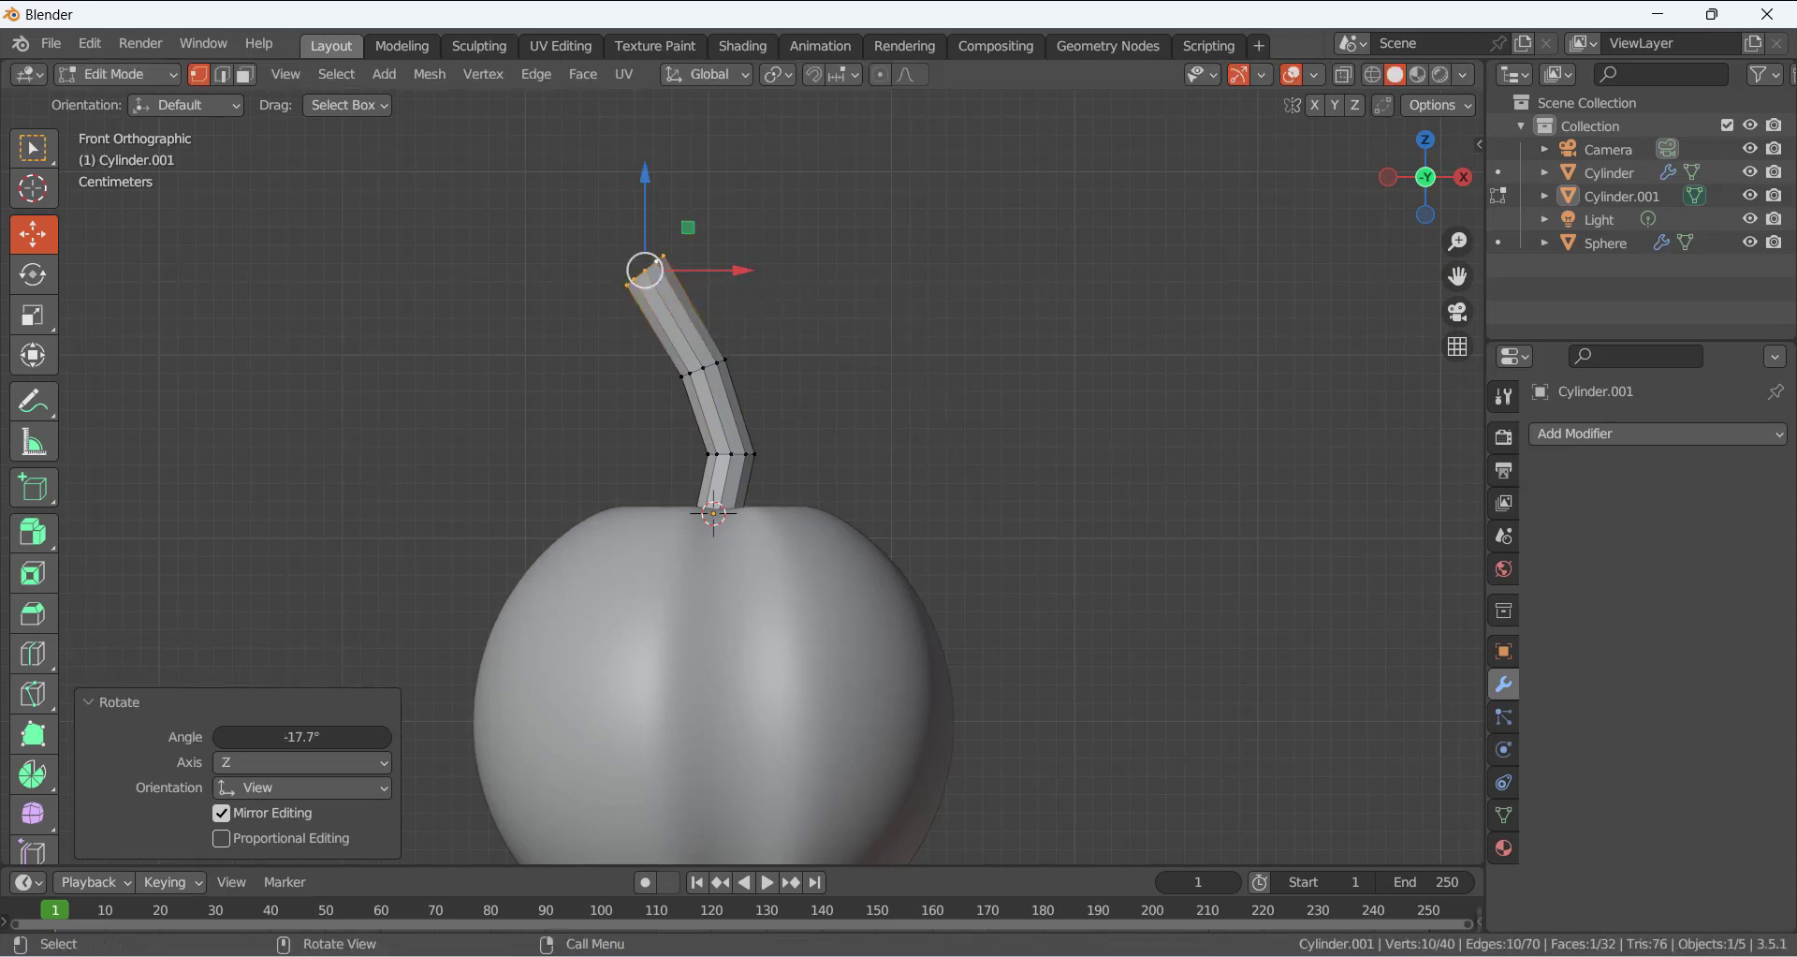
Extrude the stem end in place scaled to 1.415, then extrude it 0.039546 m outward and taper the tip to 0.389
key(e)
key(s)
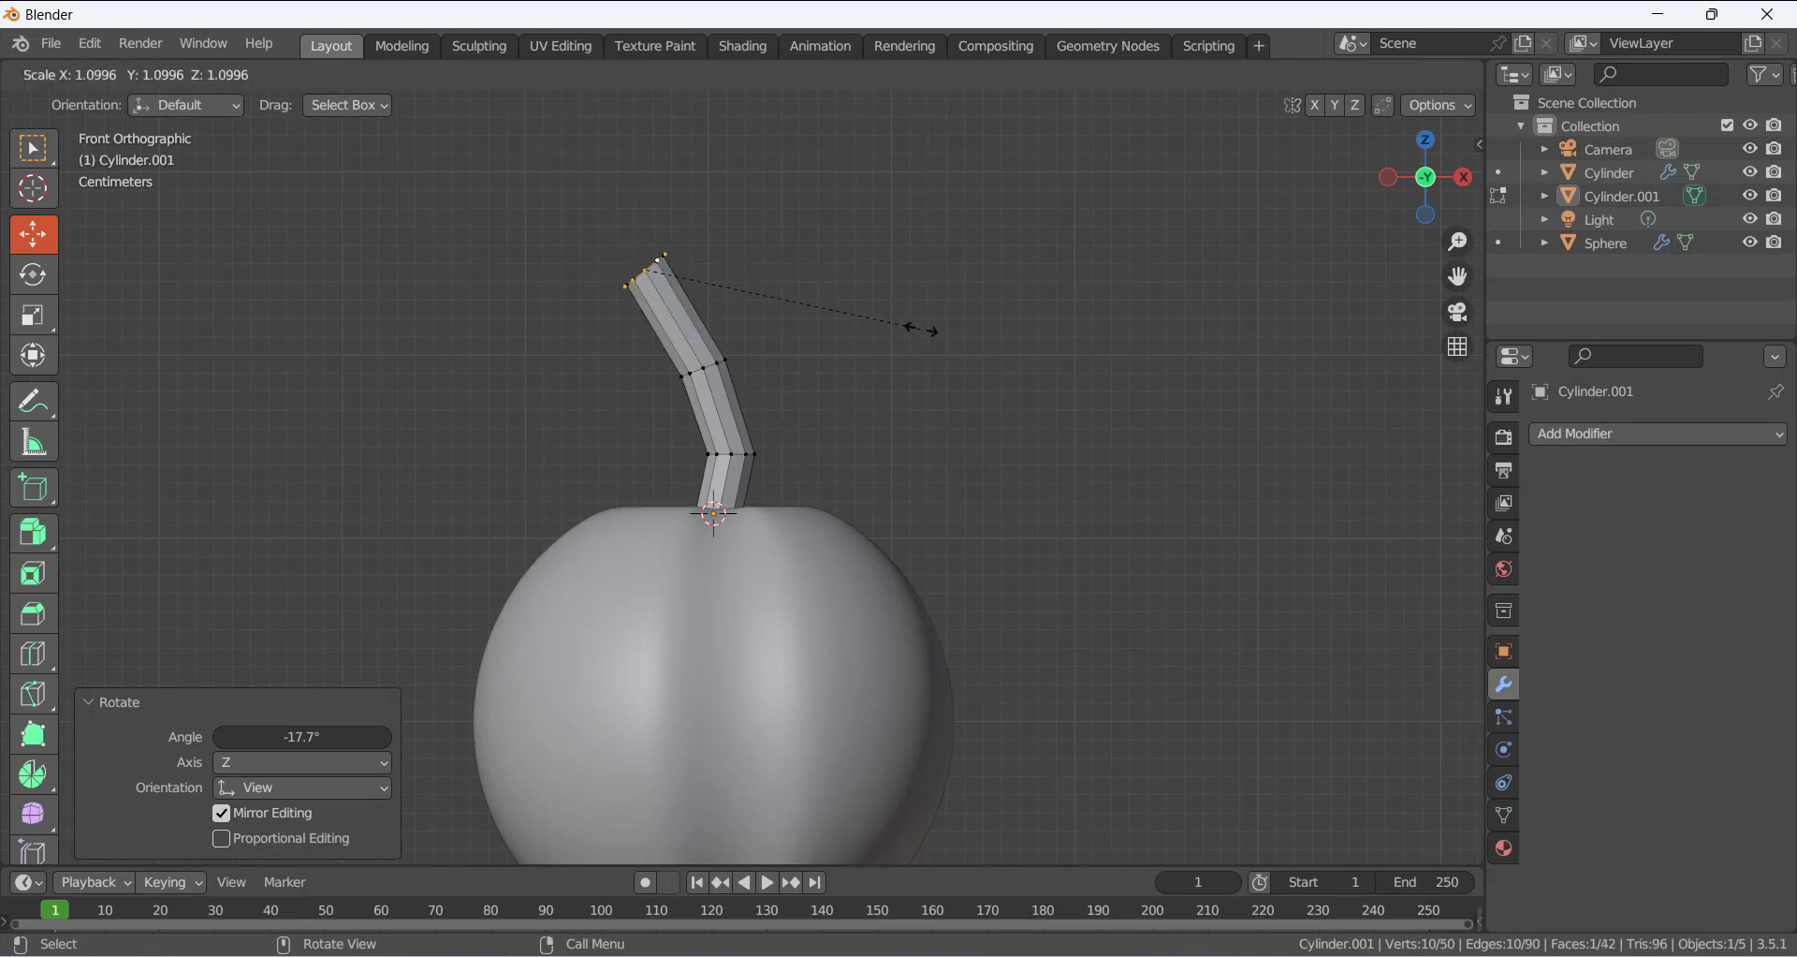
click(1006, 346)
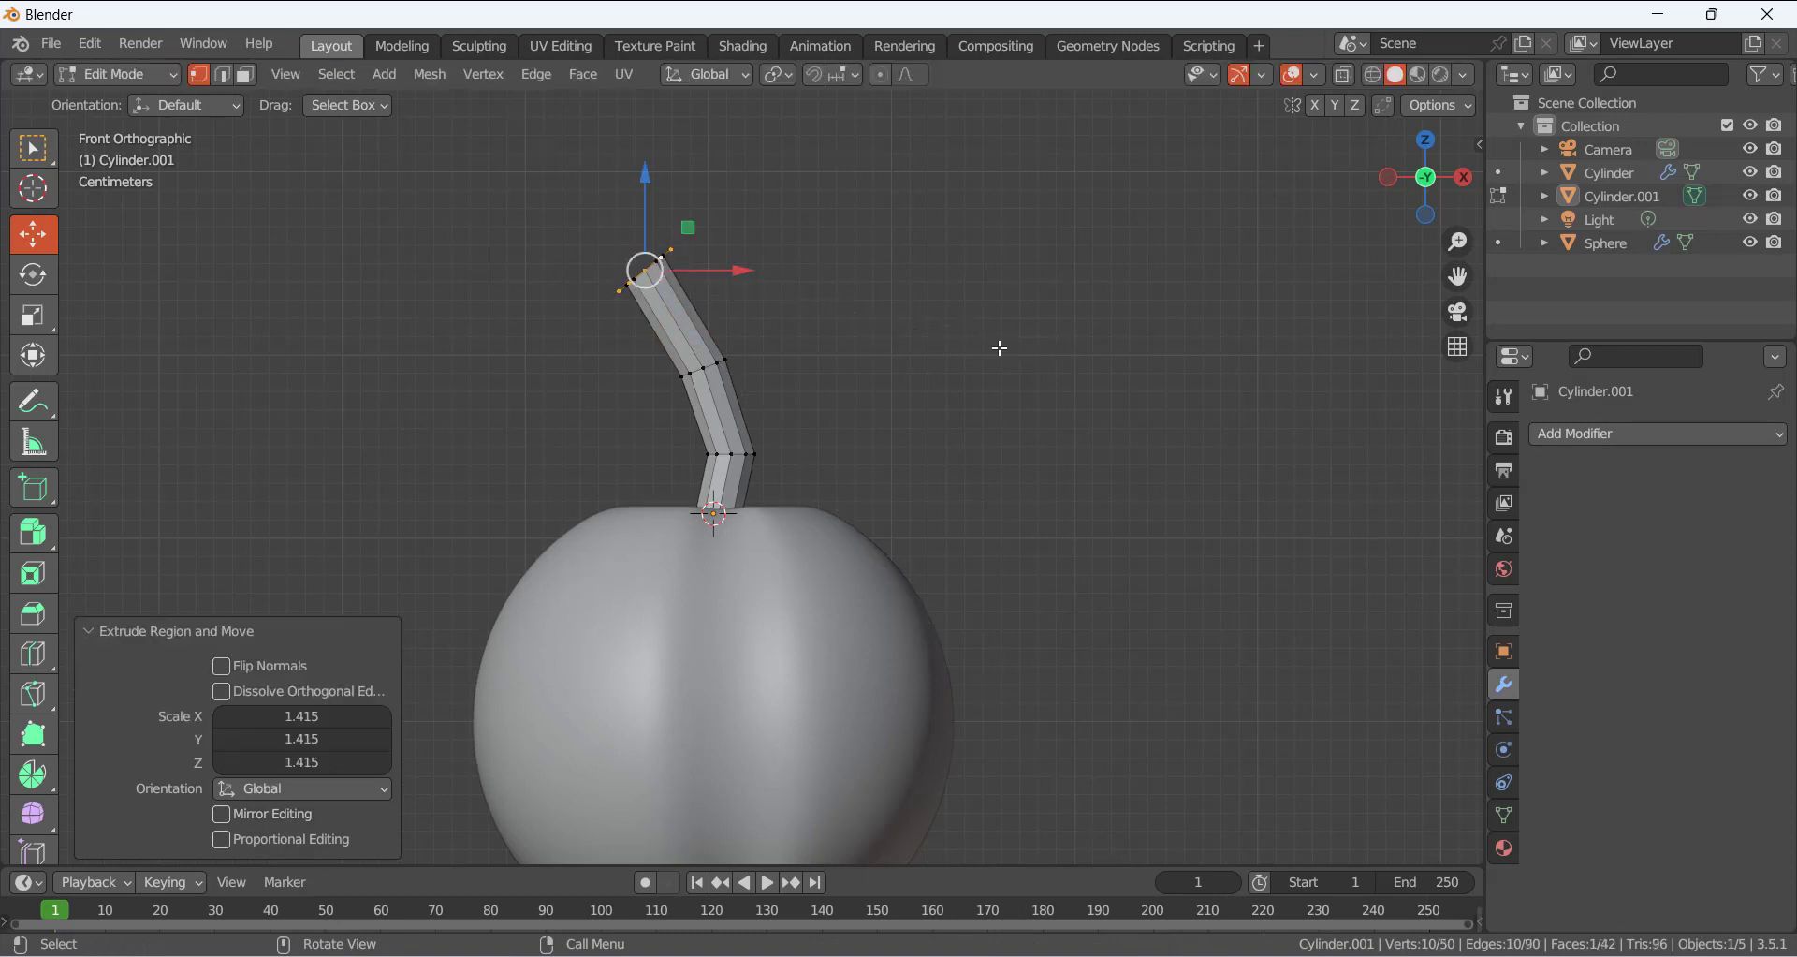
key(e)
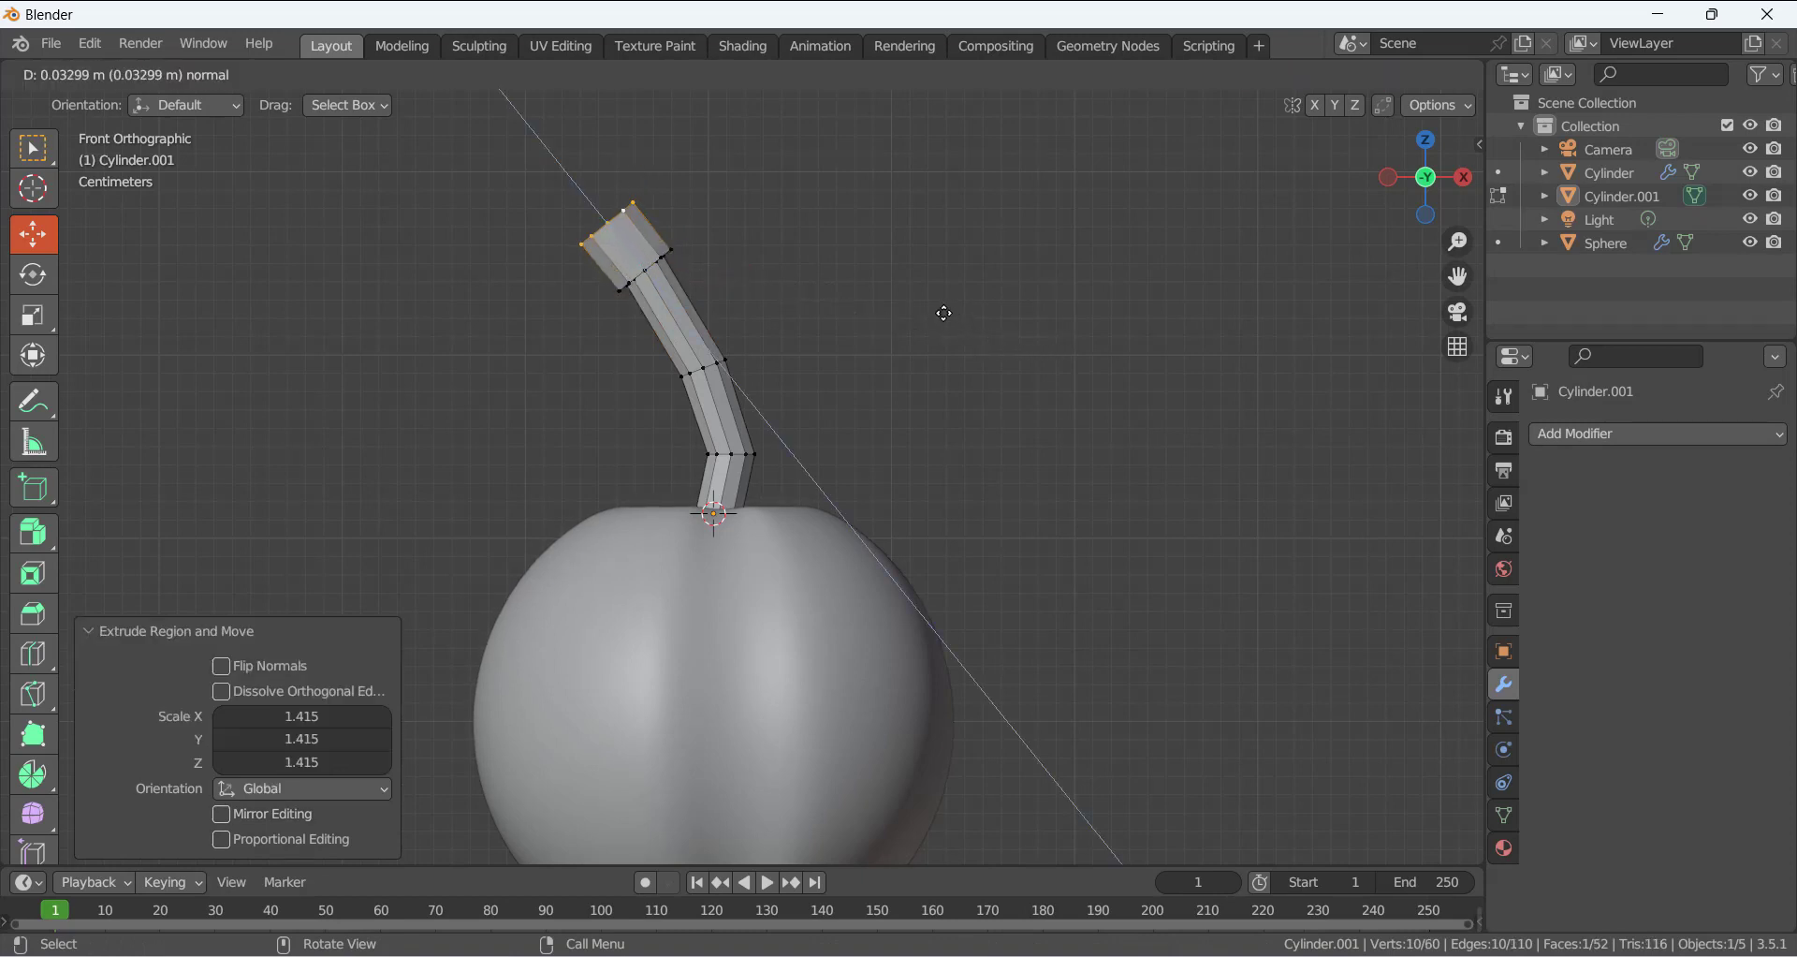
click(934, 307)
key(s)
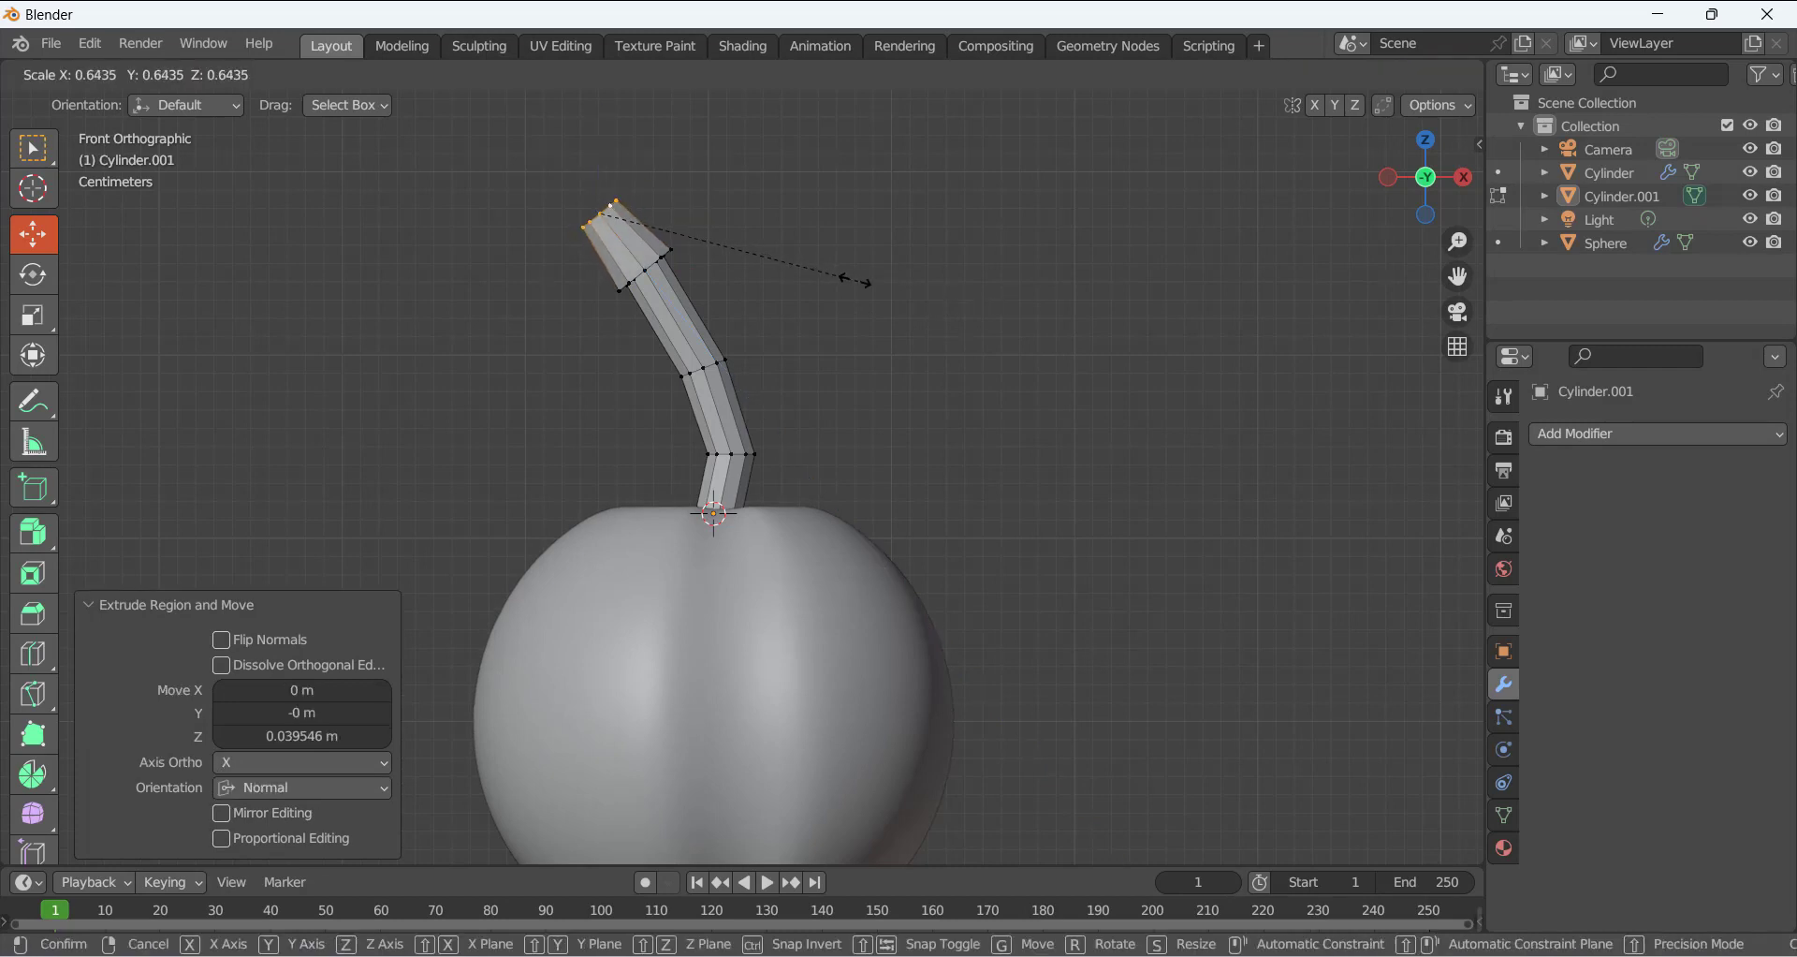
click(754, 262)
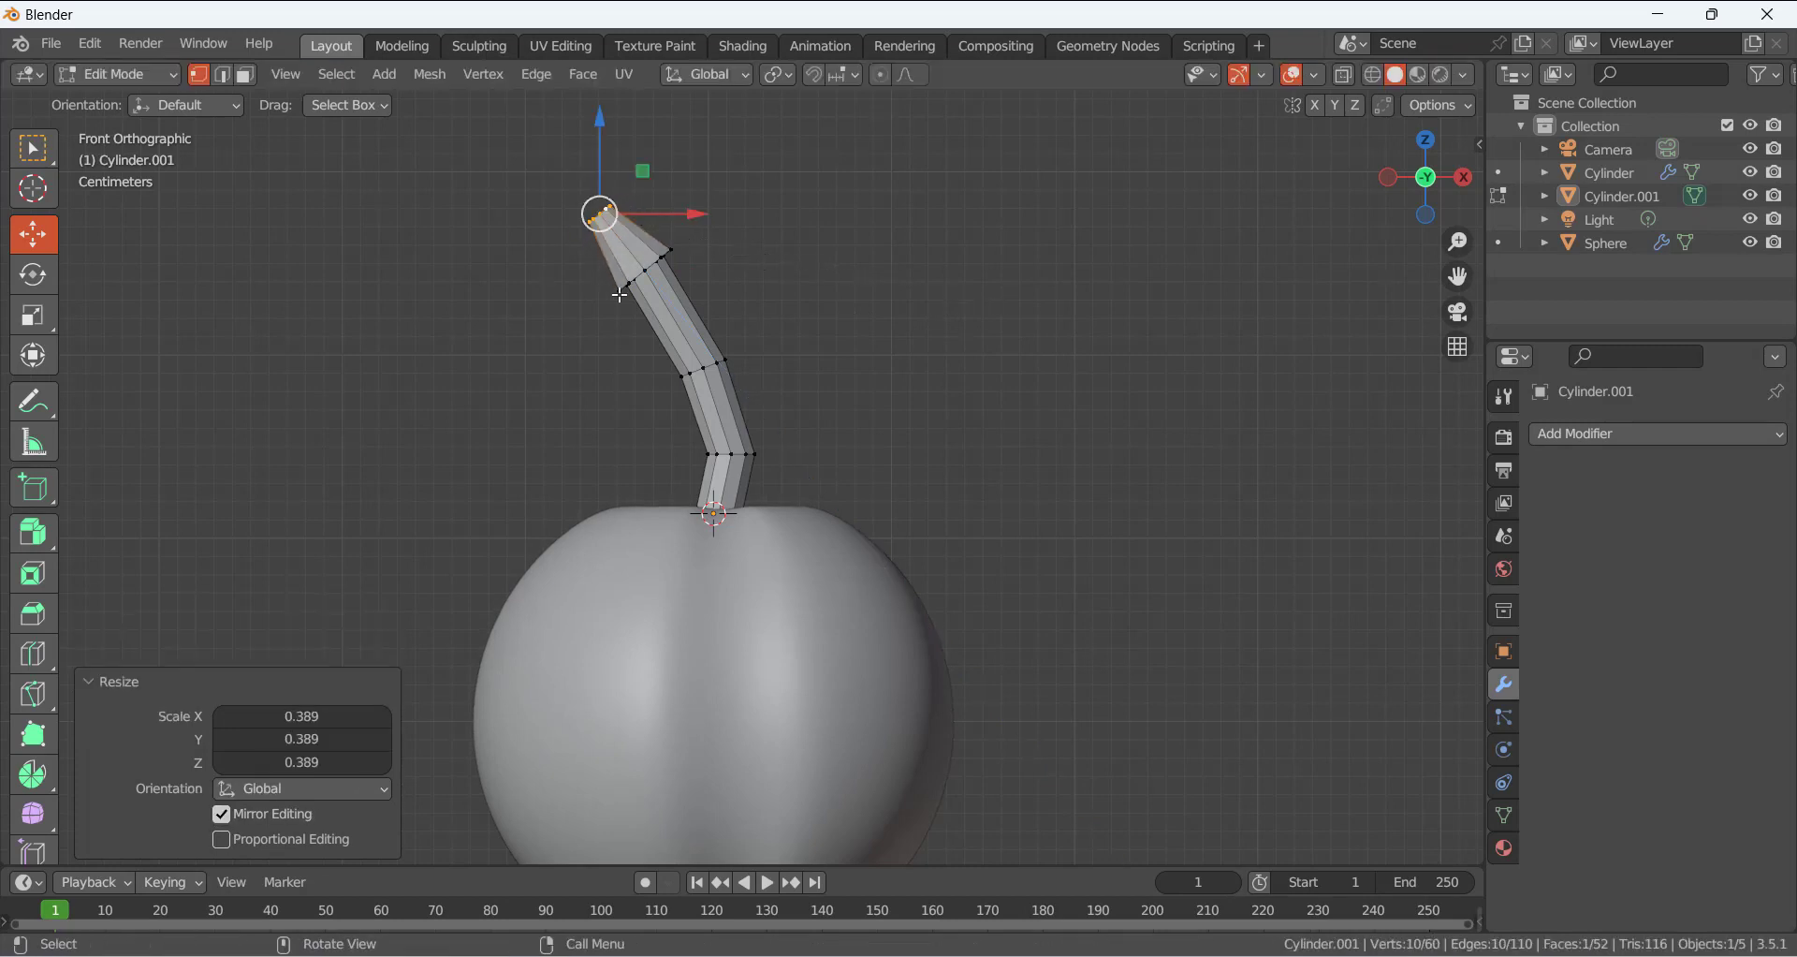
Slide the widened loop below the stem tip toward the tip by a factor of 0.311 and scale it to about 0.96
scroll(619, 294, up, 2)
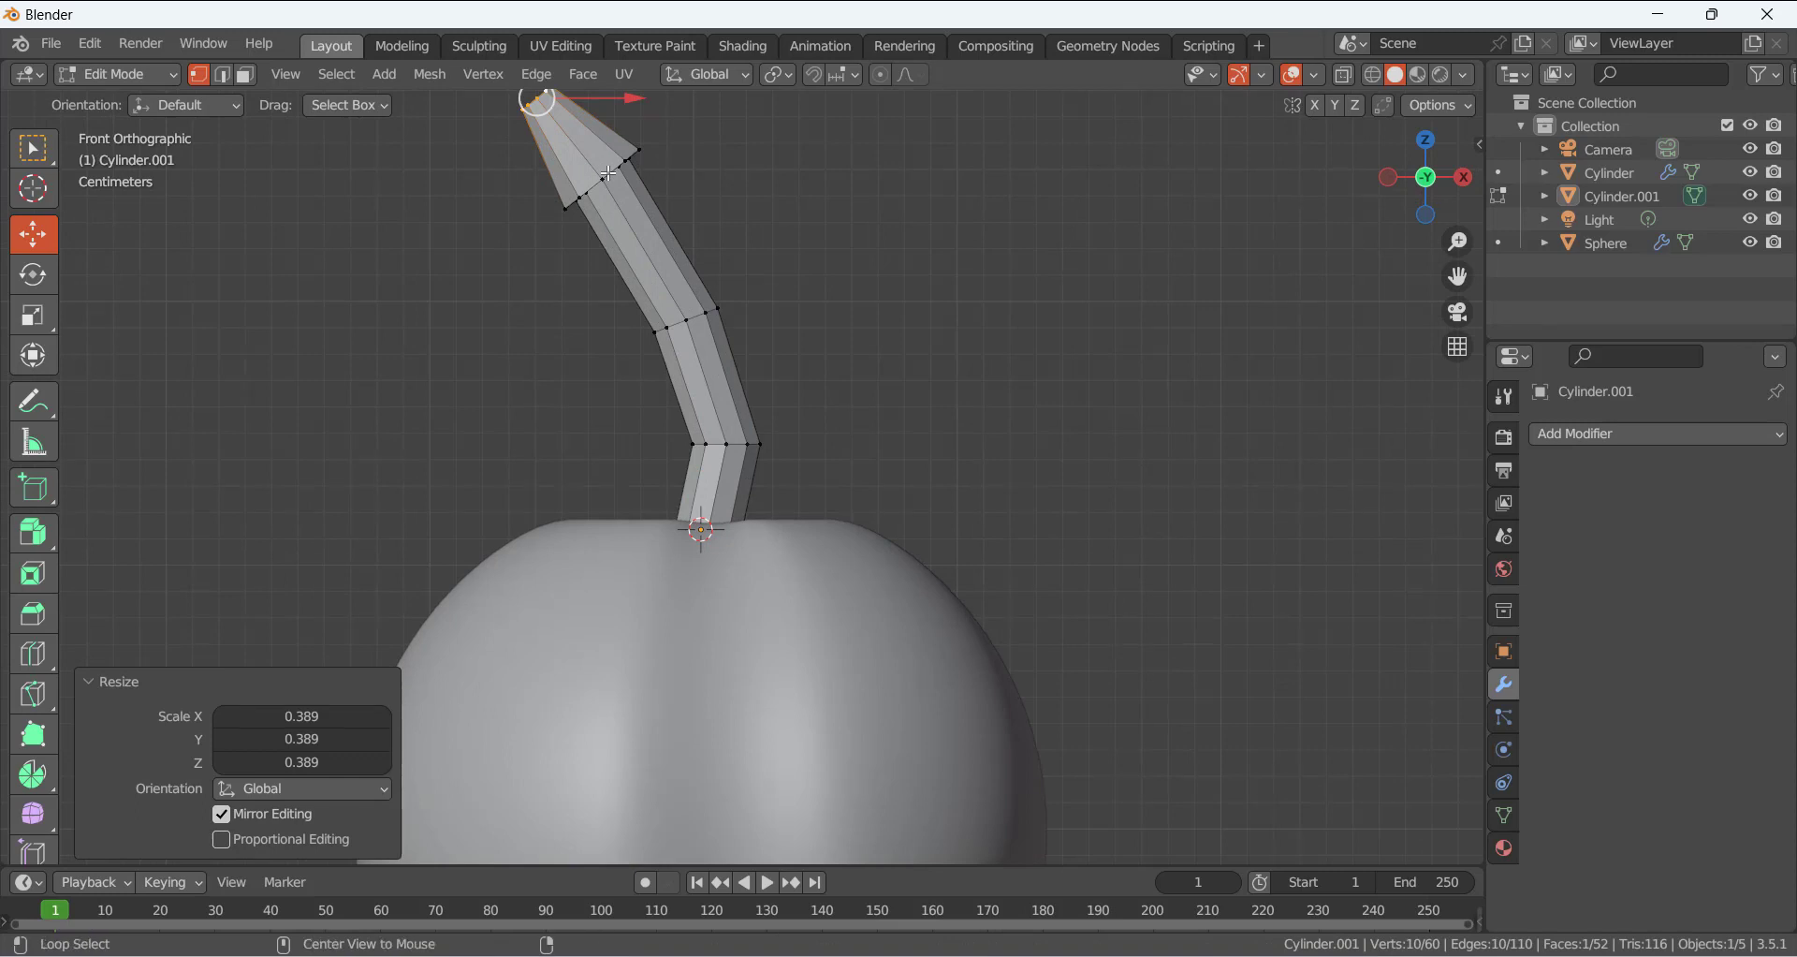
alt+click(609, 173)
scroll(739, 347, down, 2)
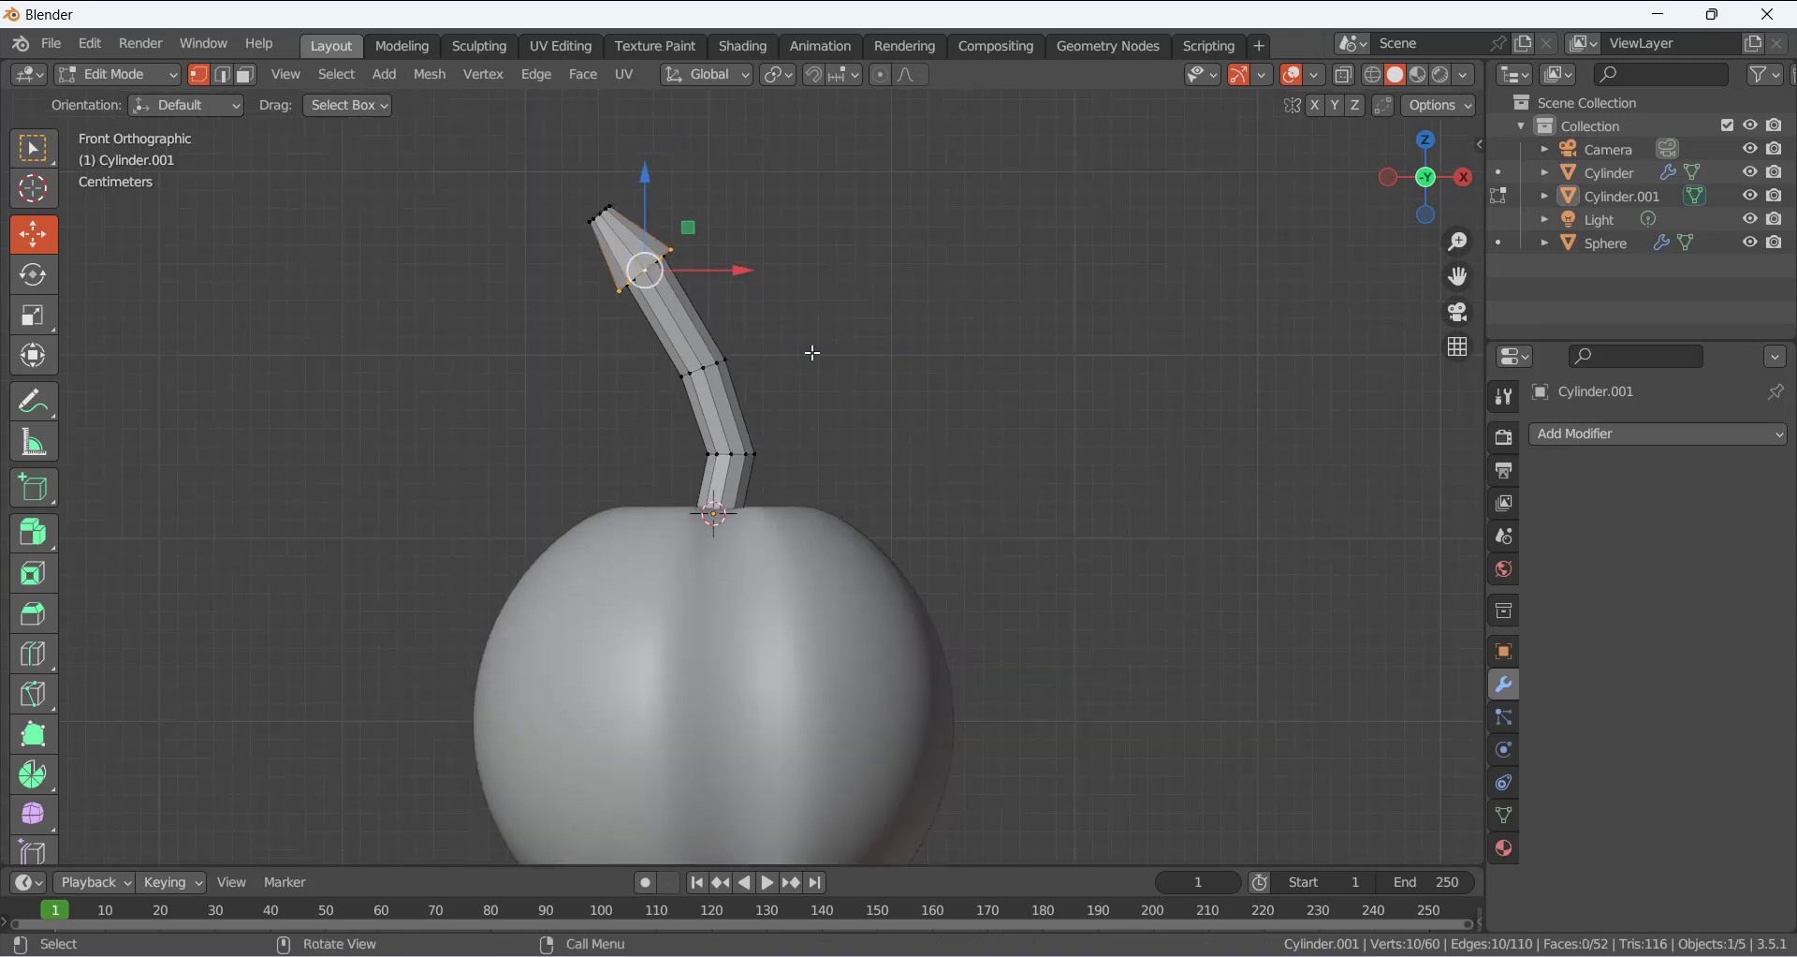
key(g)
key(g)
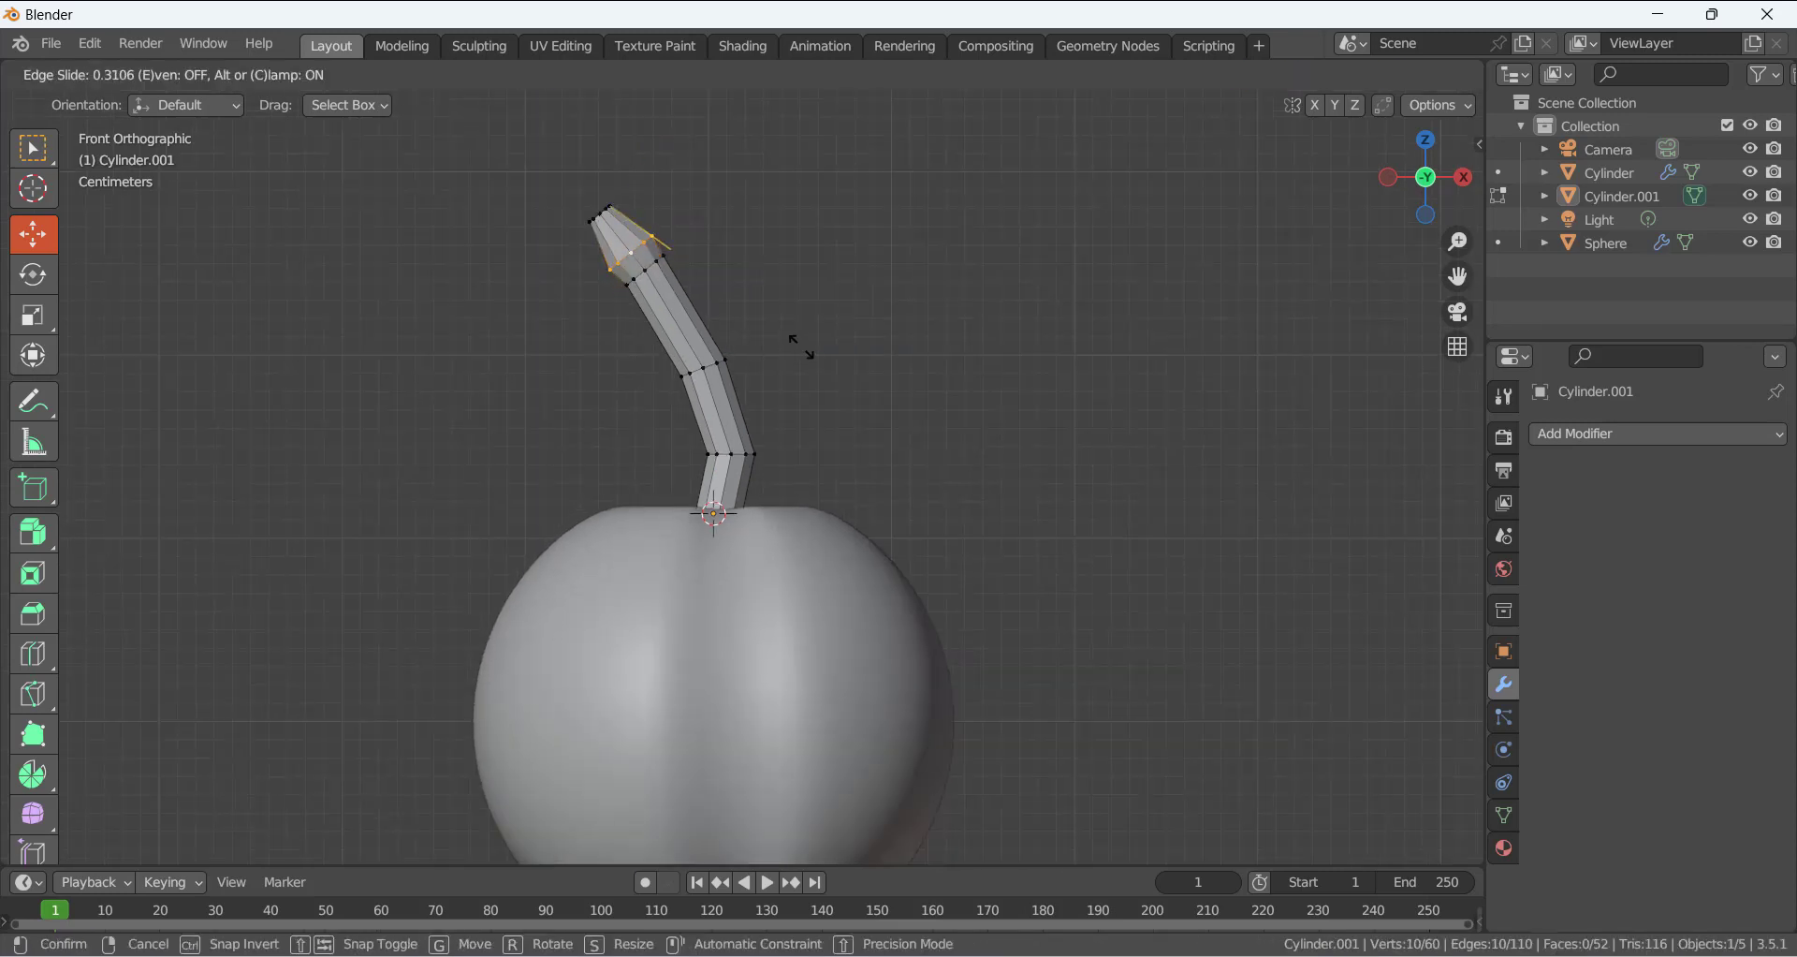
click(801, 346)
key(s)
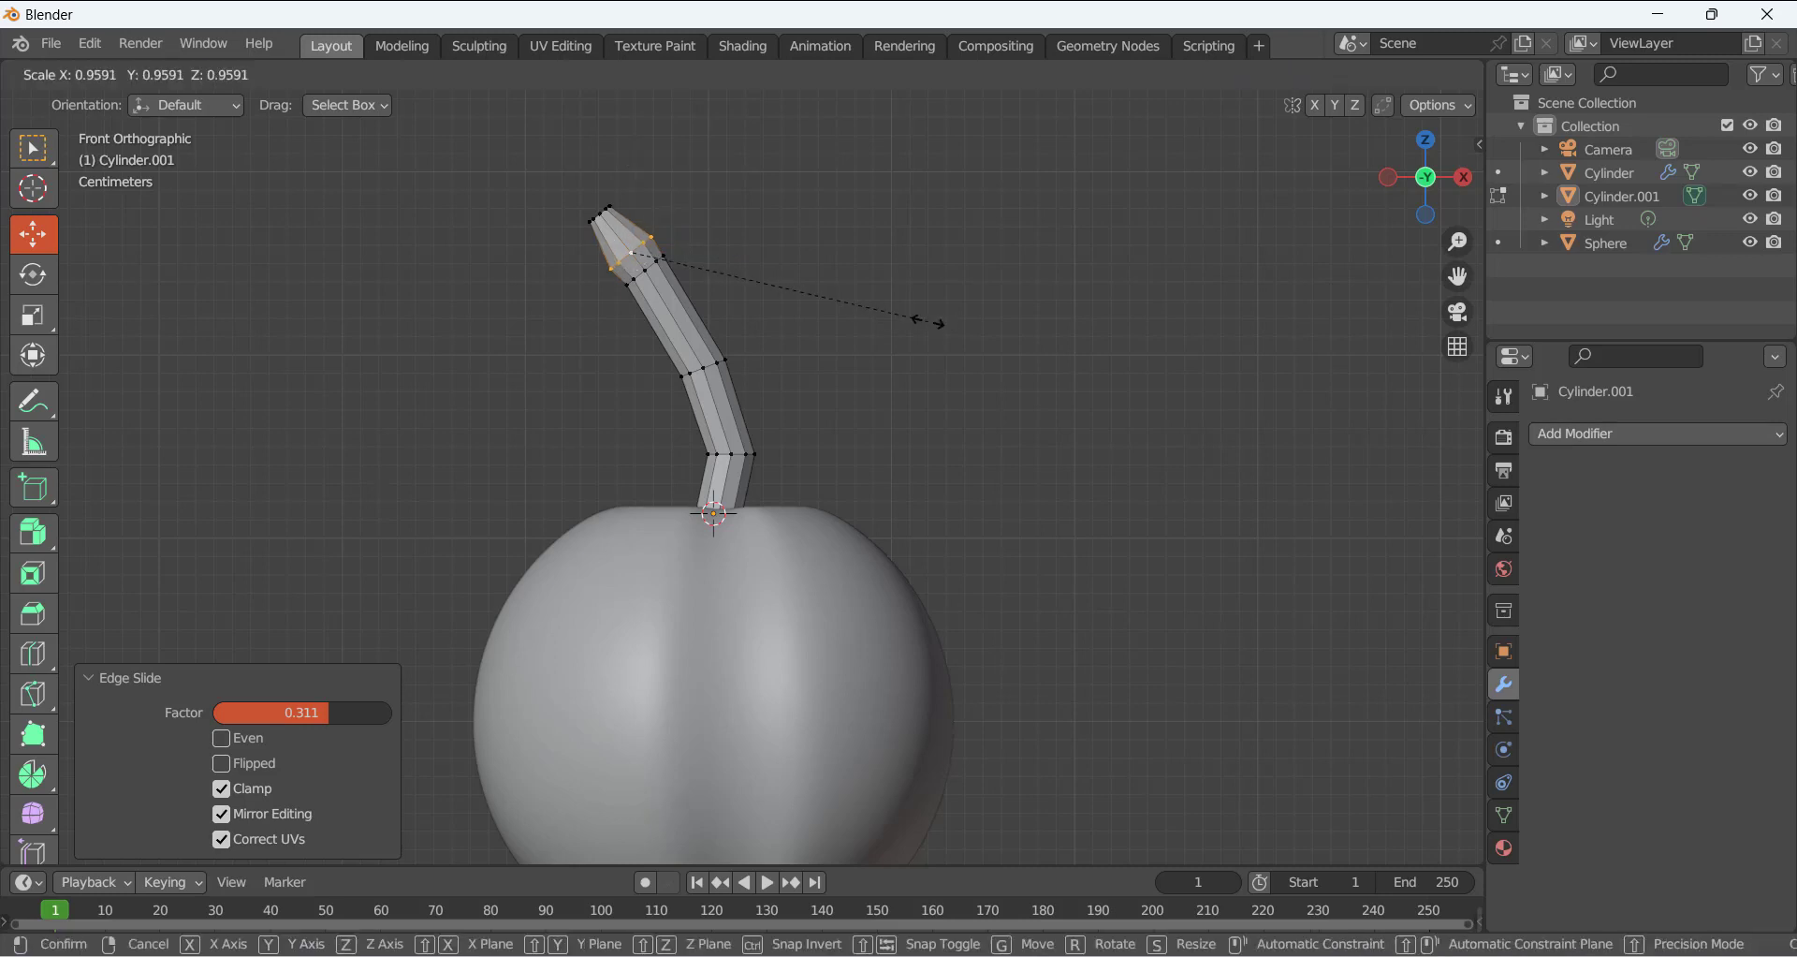
click(927, 323)
click(855, 324)
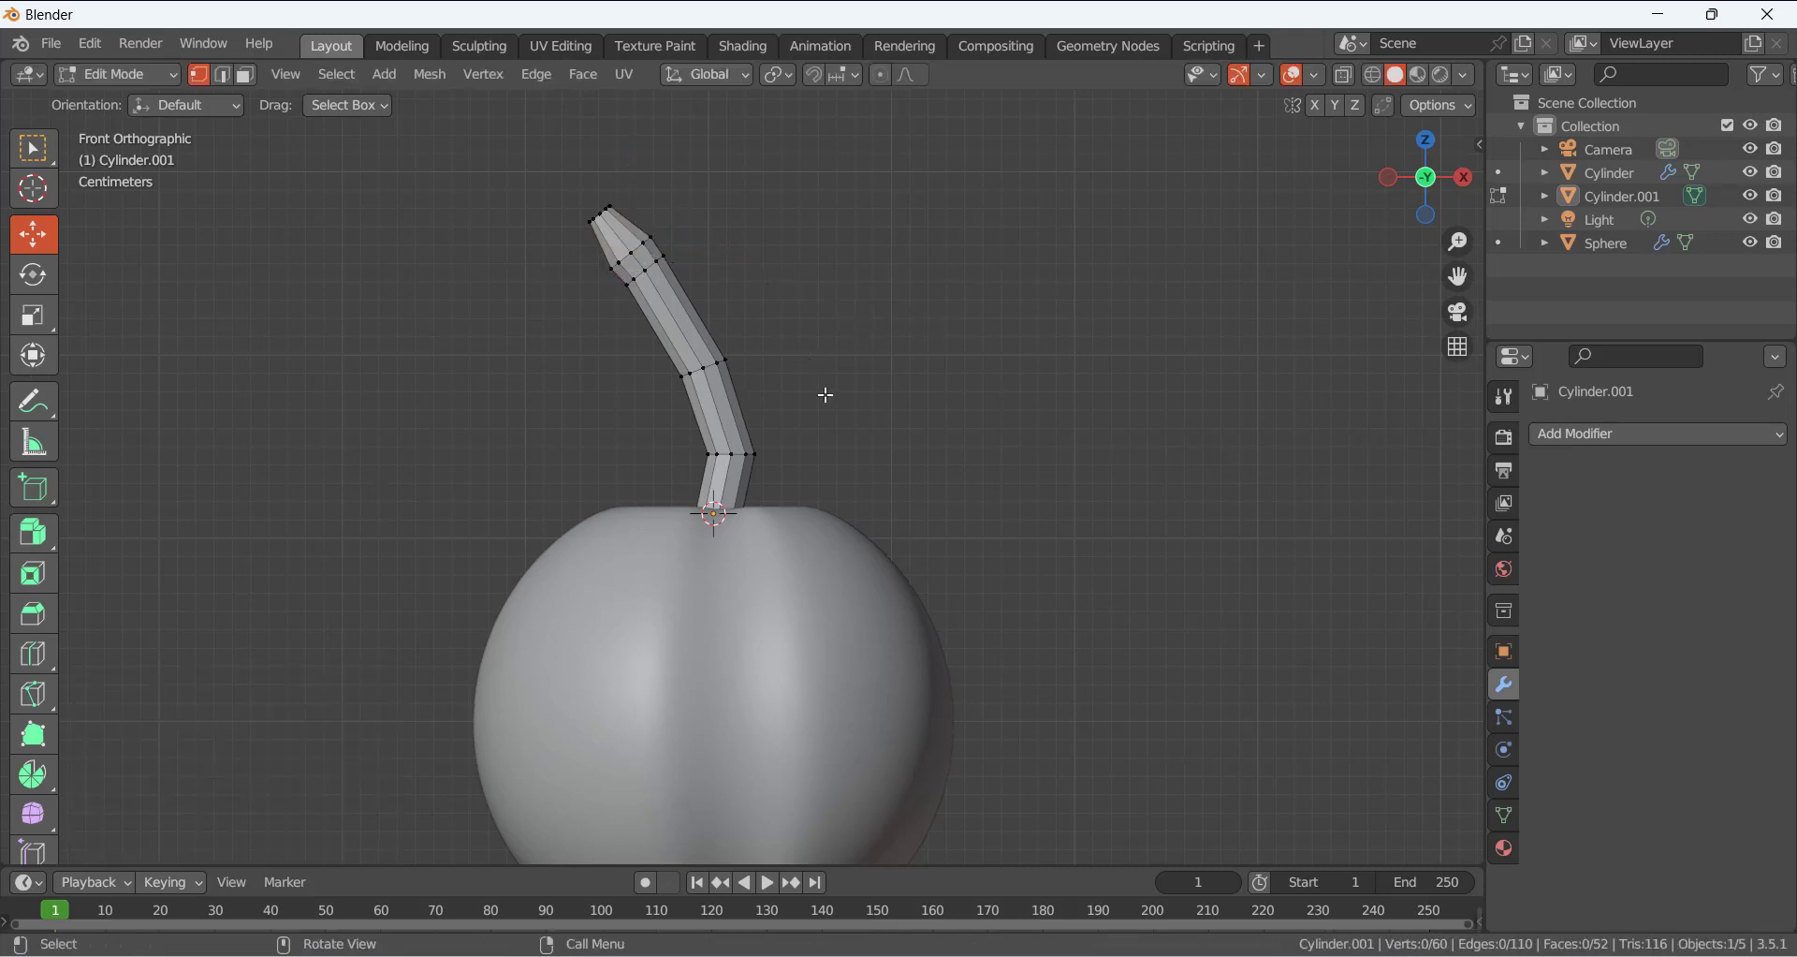
In Object Mode, scale the whole stem to about 0.37 and lower it into the dimple by 0.007156 m along Z
key(Tab)
scroll(829, 395, down, 4)
click(730, 423)
scroll(799, 435, up, 2)
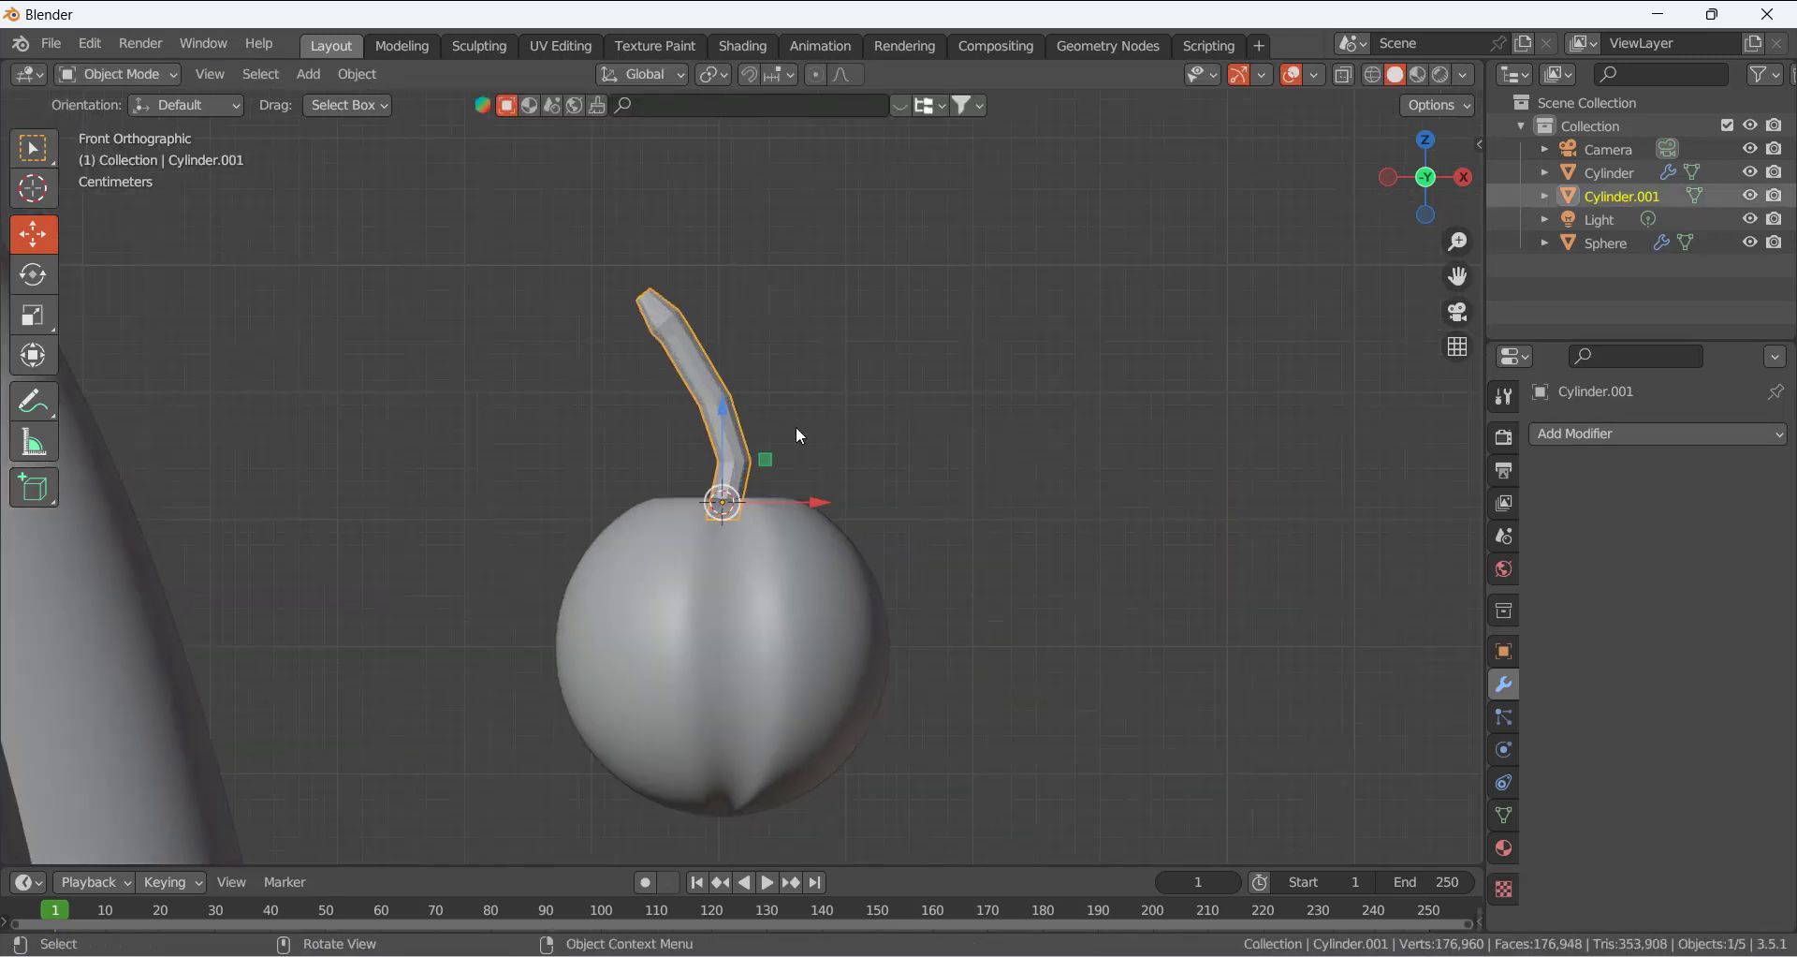
key(s)
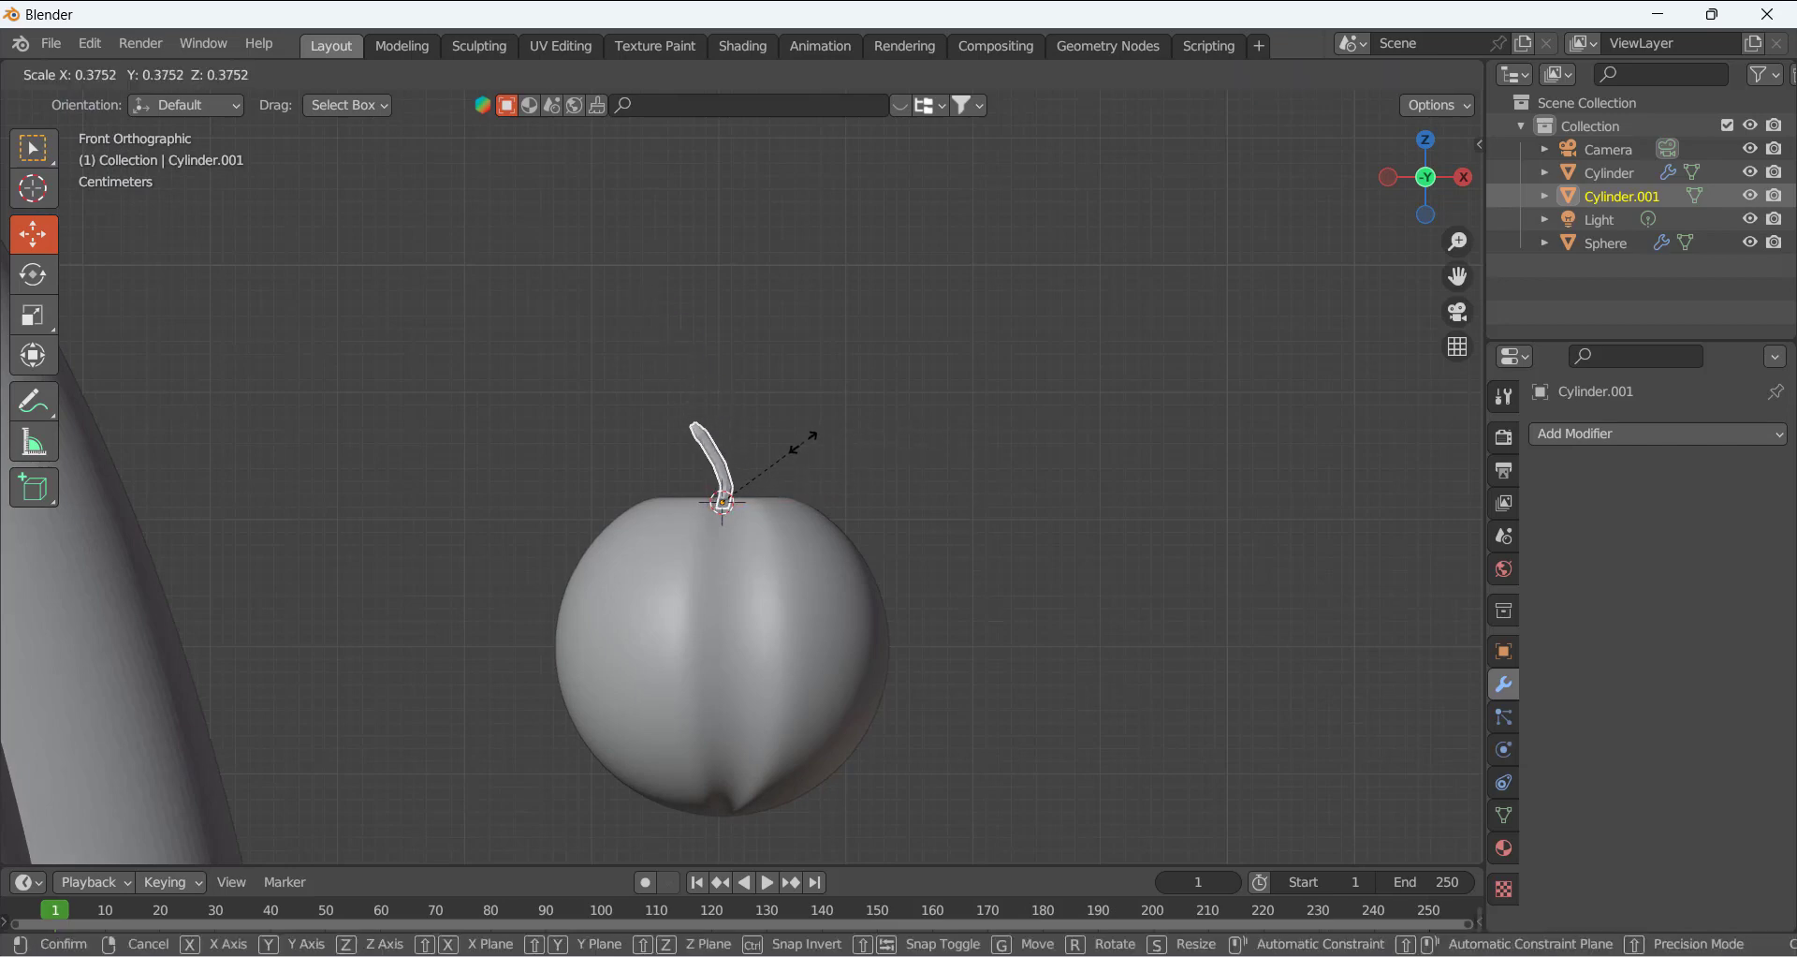
click(796, 444)
scroll(746, 464, up, 1)
drag(717, 418, 718, 429)
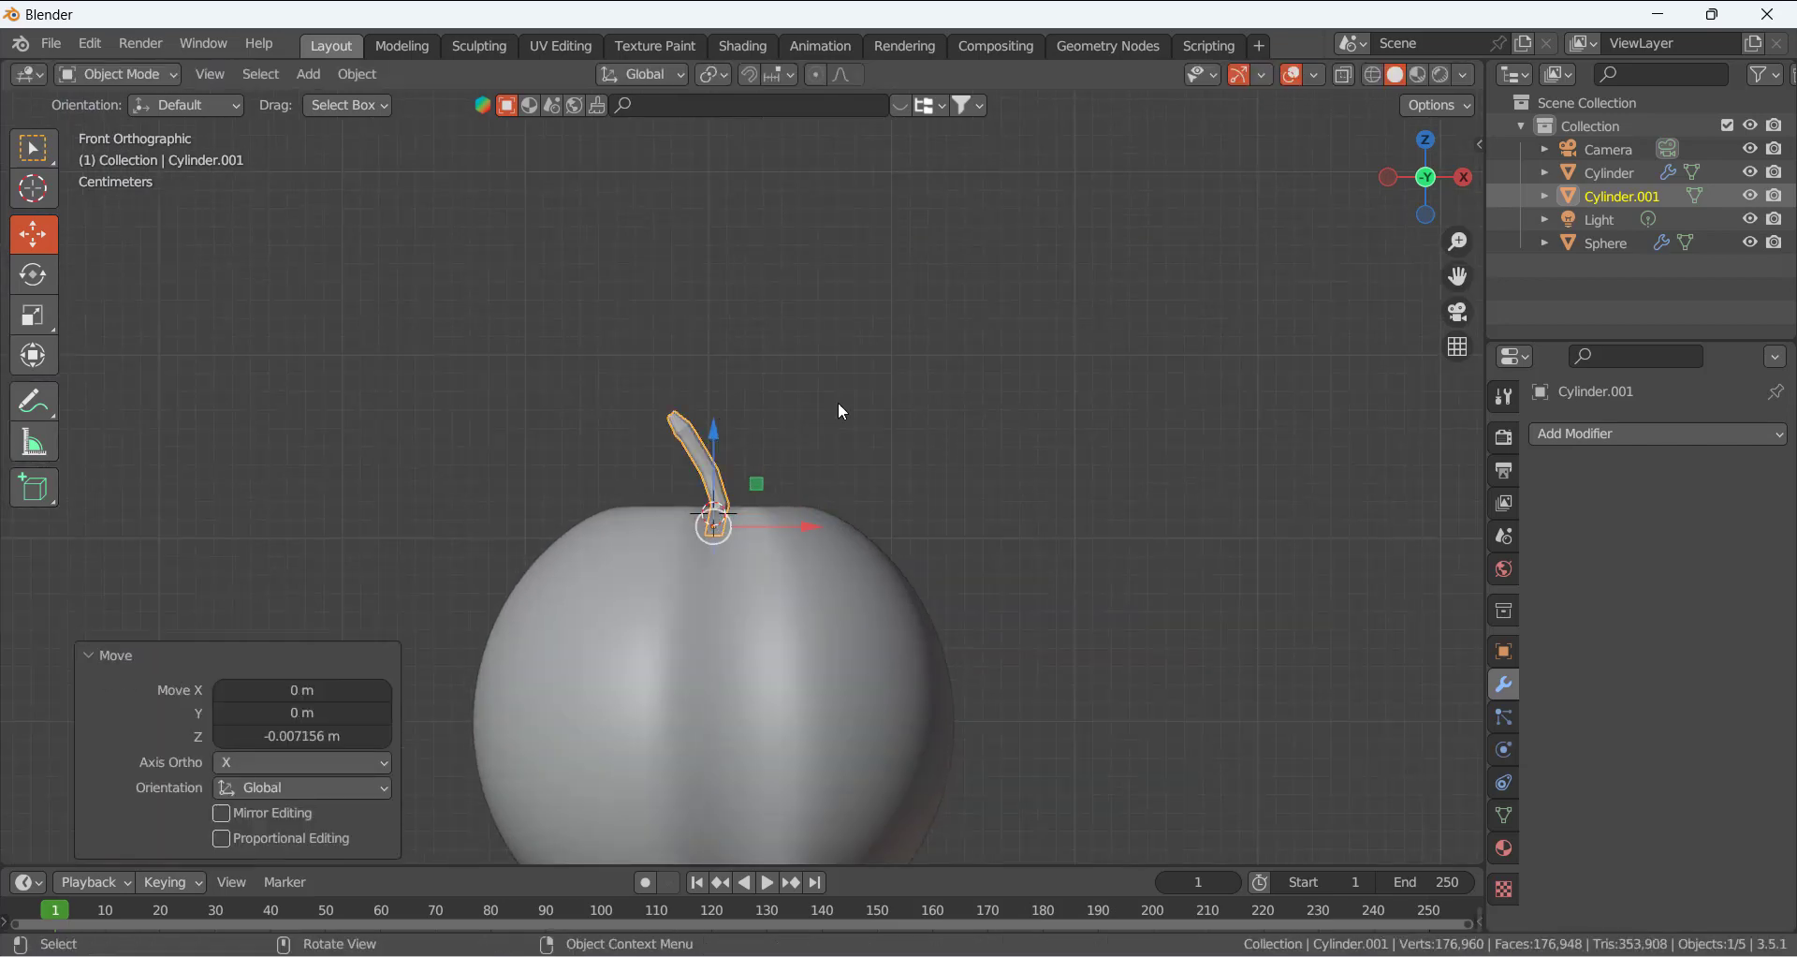
click(839, 403)
Select the cherry sphere with its stem and move both in front view onto the top centre of the fluted dome
scroll(831, 403, down, 11)
scroll(818, 451, up, 10)
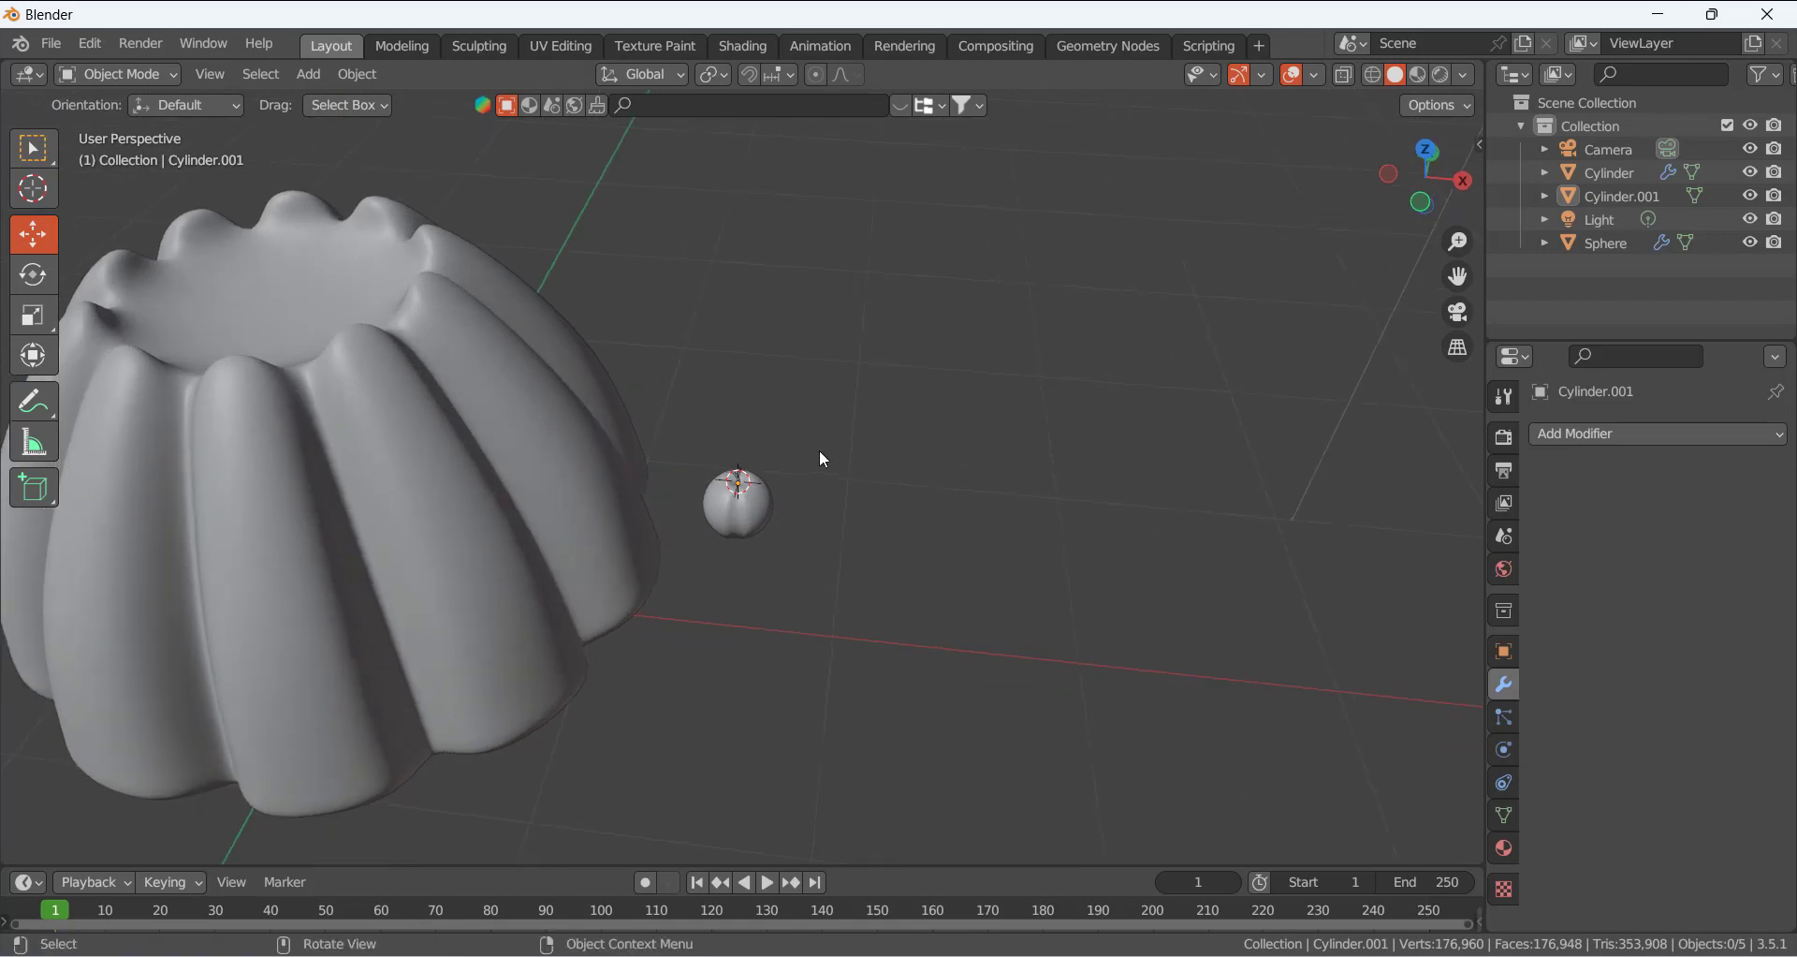
click(700, 468)
shift+click(777, 524)
scroll(989, 445, down, 11)
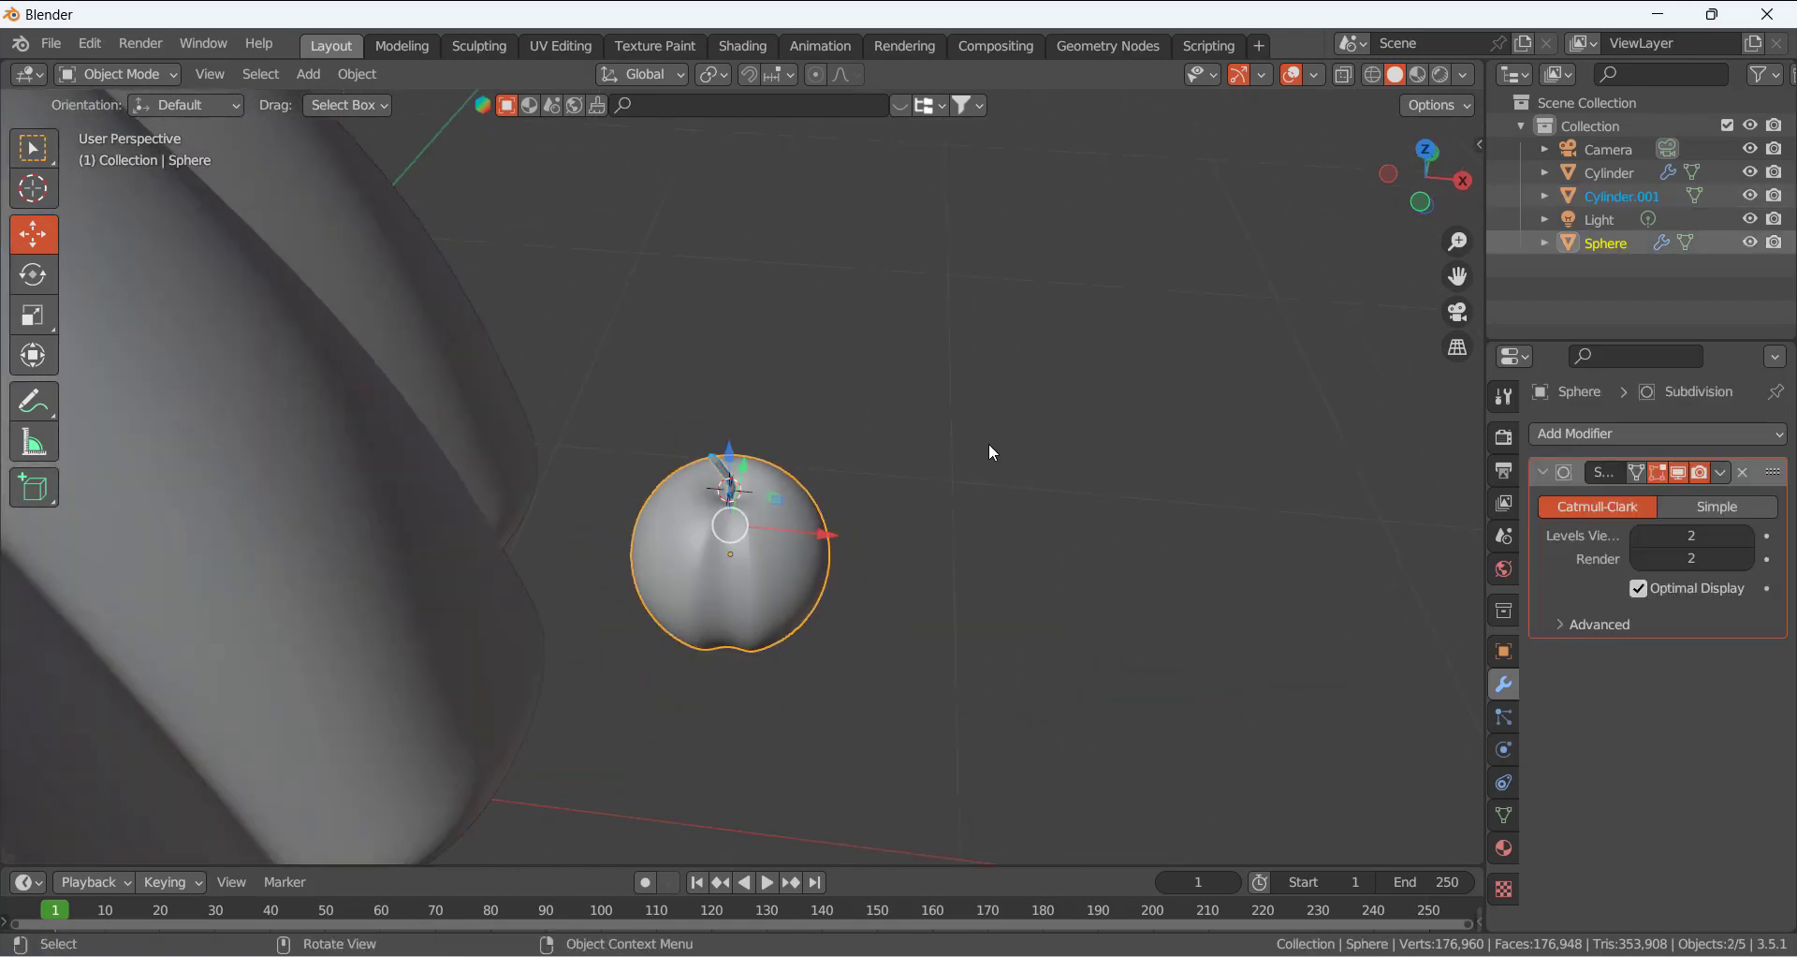
key(KP_1)
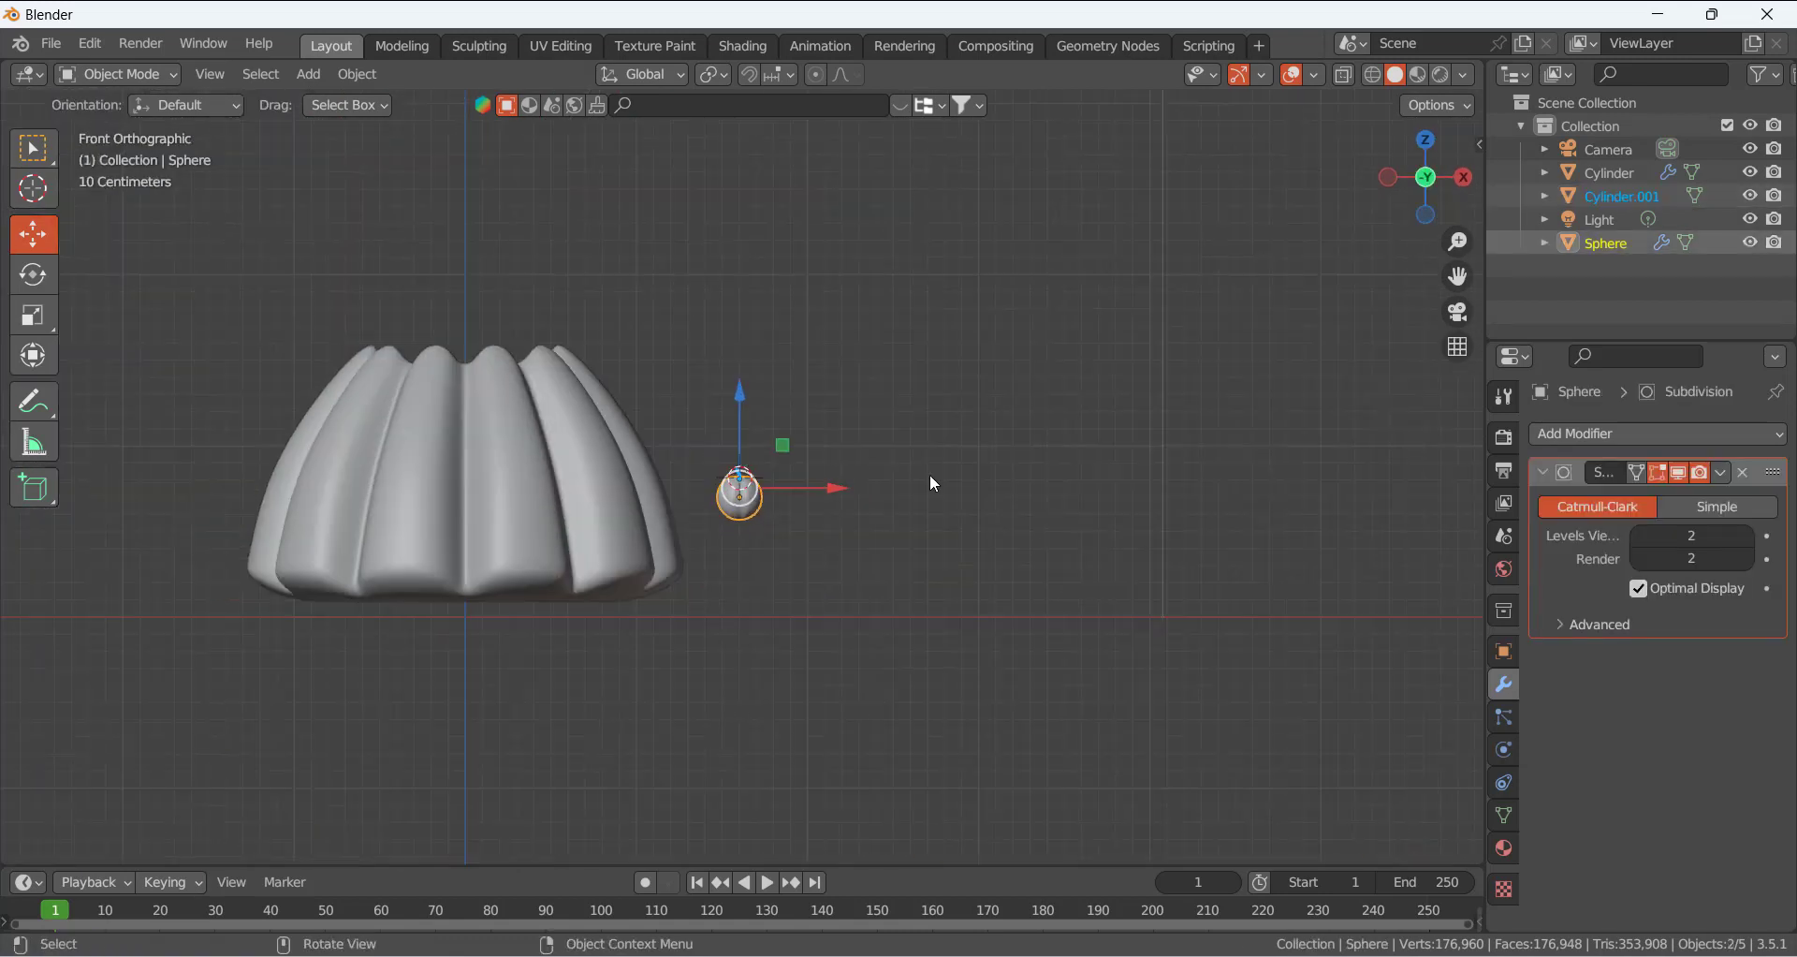
key(g)
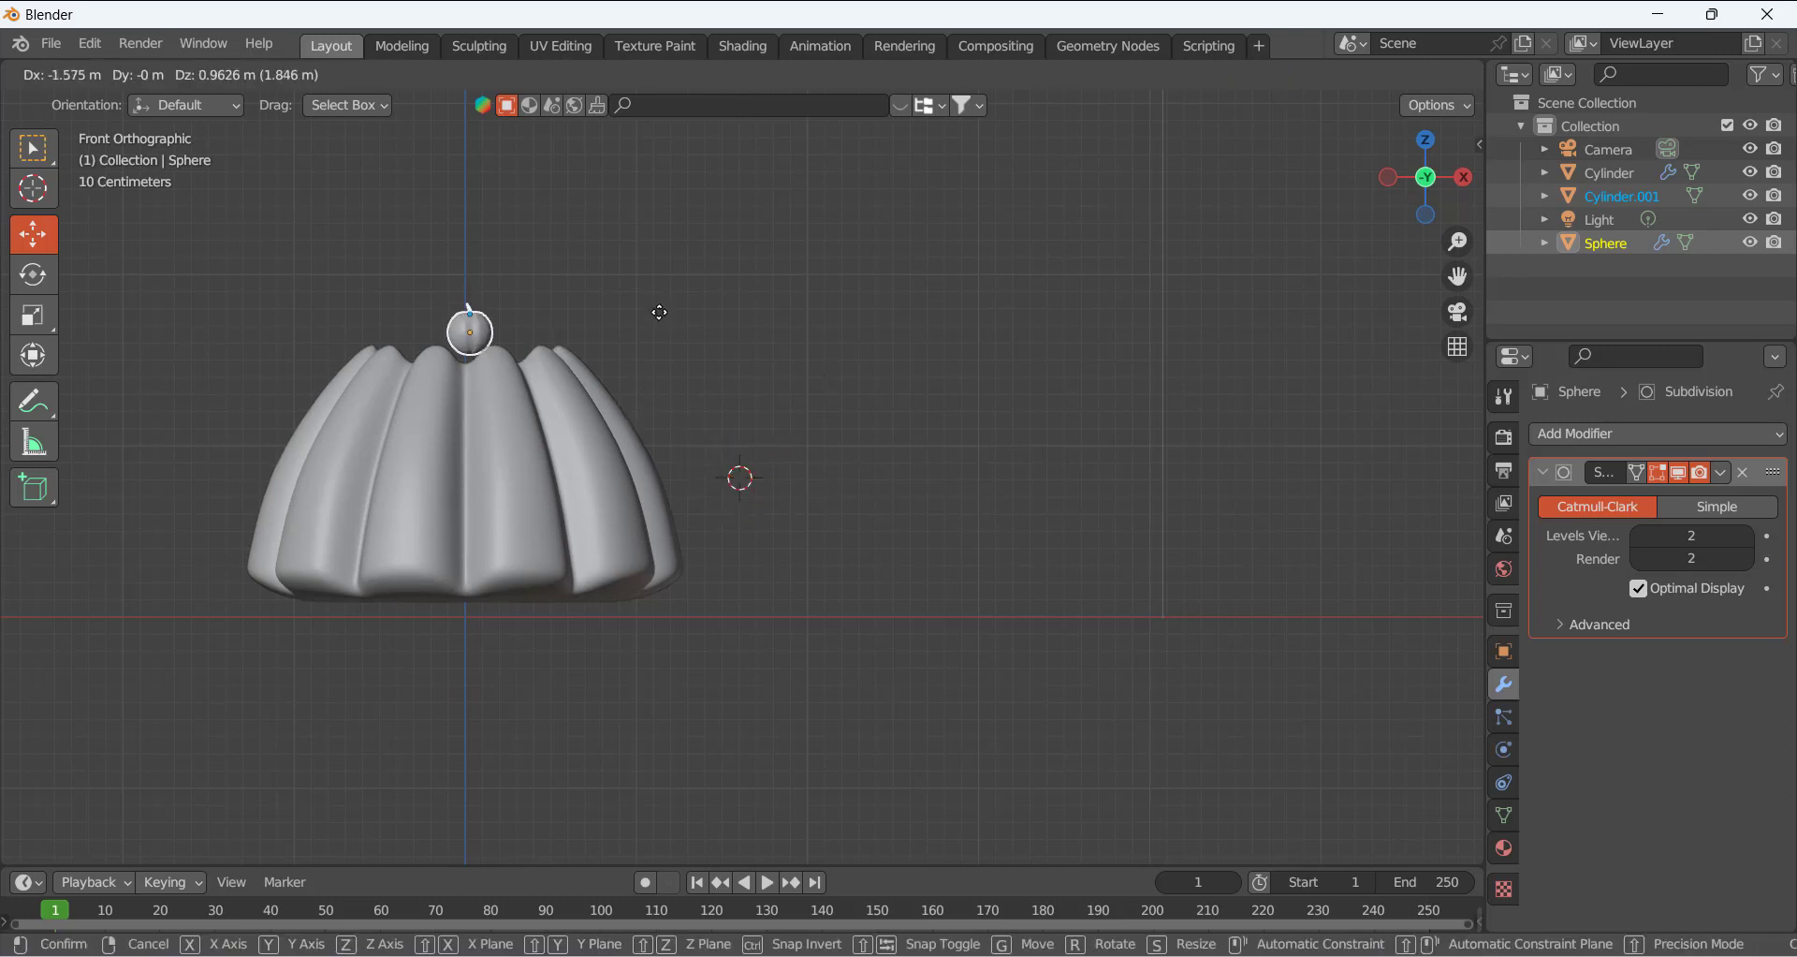
click(553, 289)
Lower the cherry and stem 0.06129 m along Z, plus a little further, into the hollow at the dome's top
middle_drag(556, 297, 703, 389)
drag(682, 347, 682, 362)
middle_drag(682, 361, 592, 356)
scroll(594, 356, up, 3)
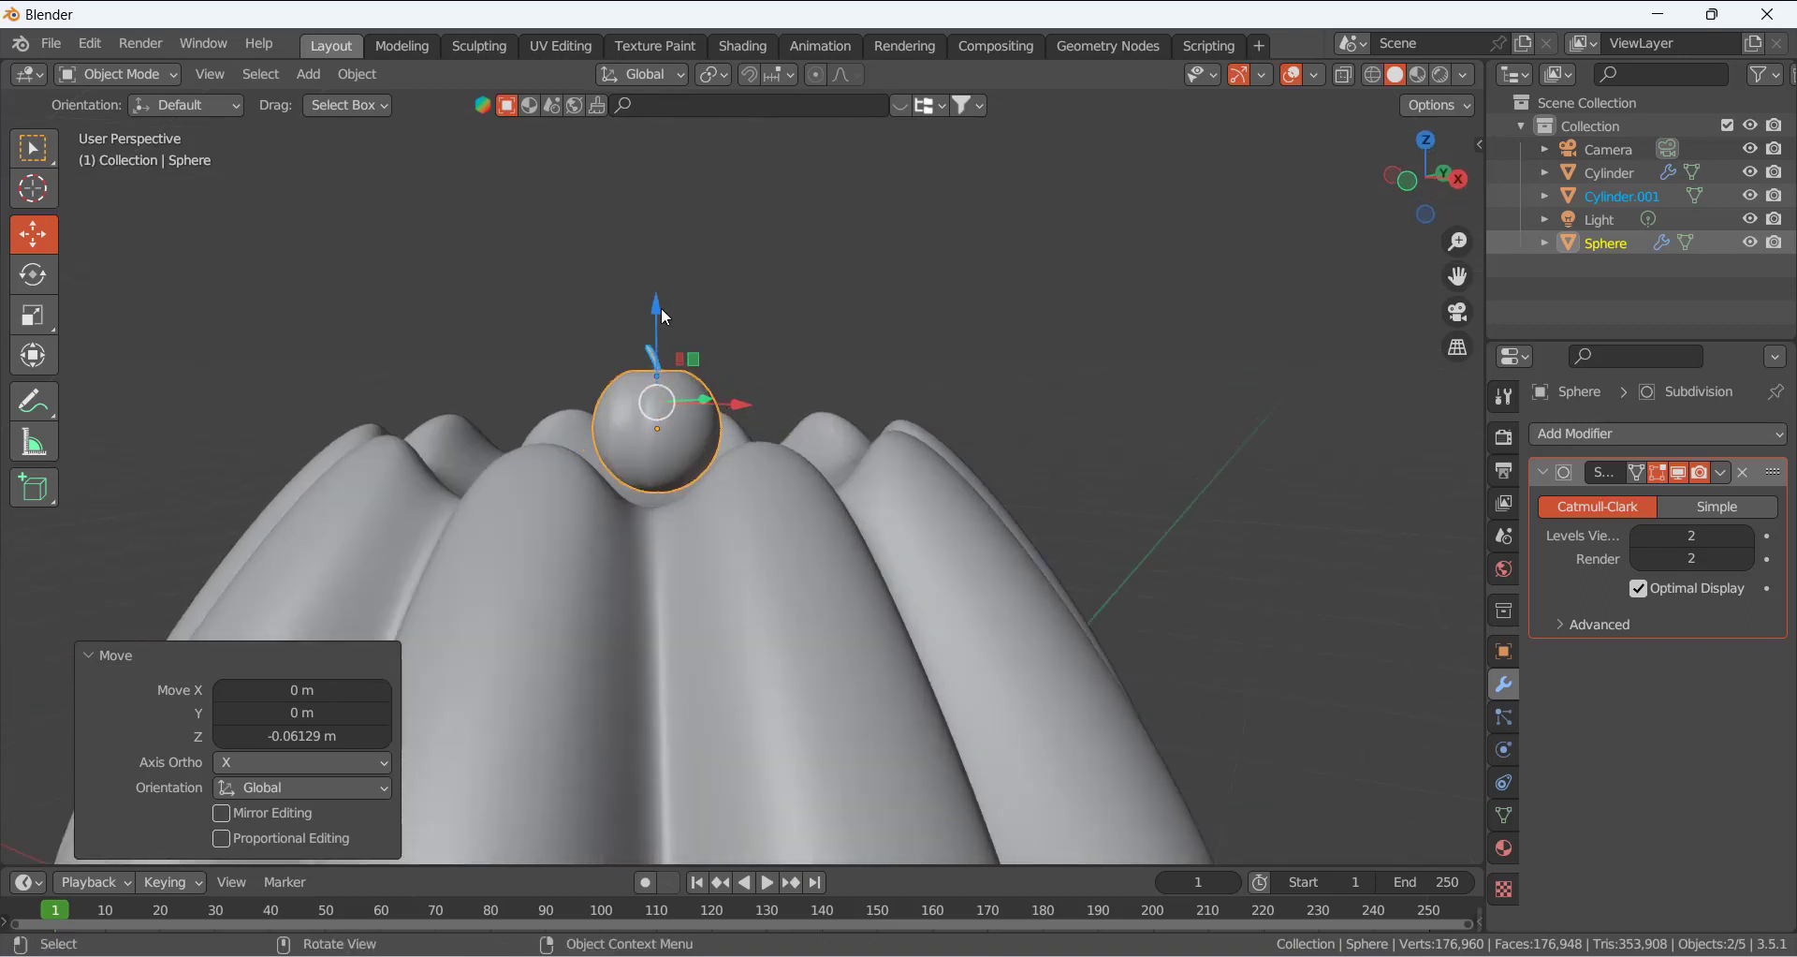
mouse_move(661, 309)
mouse_down()
mouse_move(660, 339)
mouse_move(659, 322)
mouse_up()
middle_drag(659, 322, 682, 340)
click(938, 265)
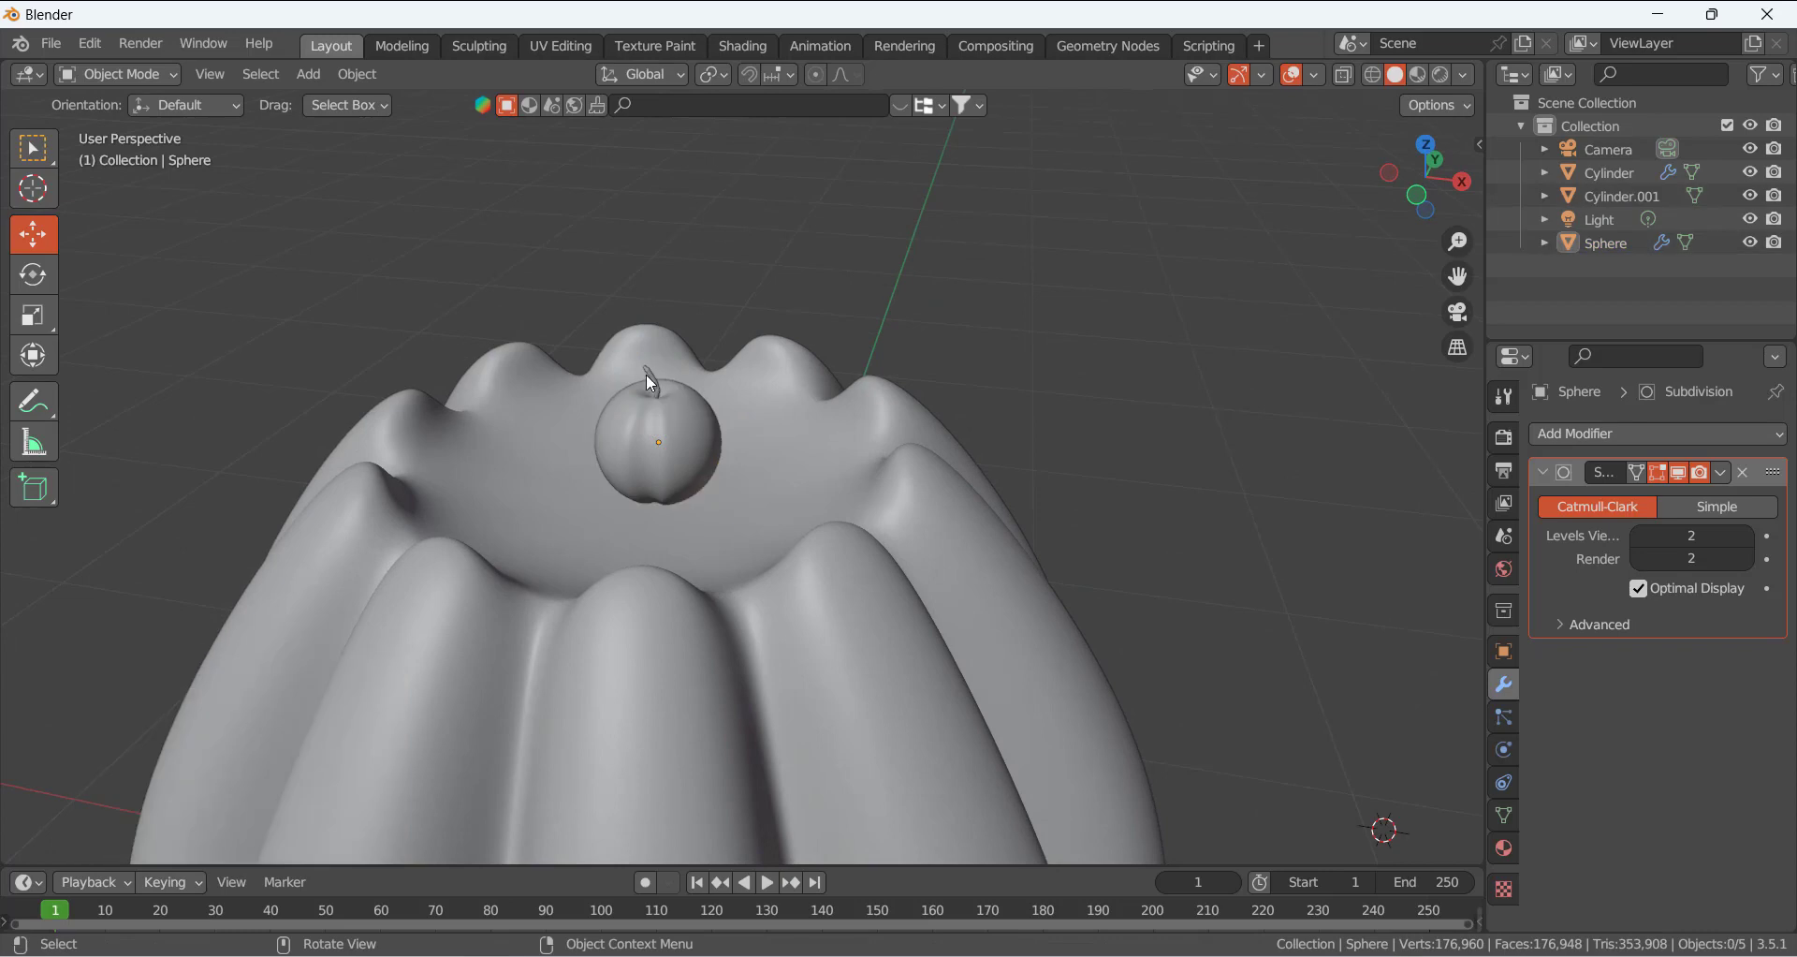
Duplicate the cherry and stem, placing the copy about -0.253 m in X, -0.090 m in Y and -0.049 m in Z
click(646, 374)
shift+click(672, 412)
key(shift+d)
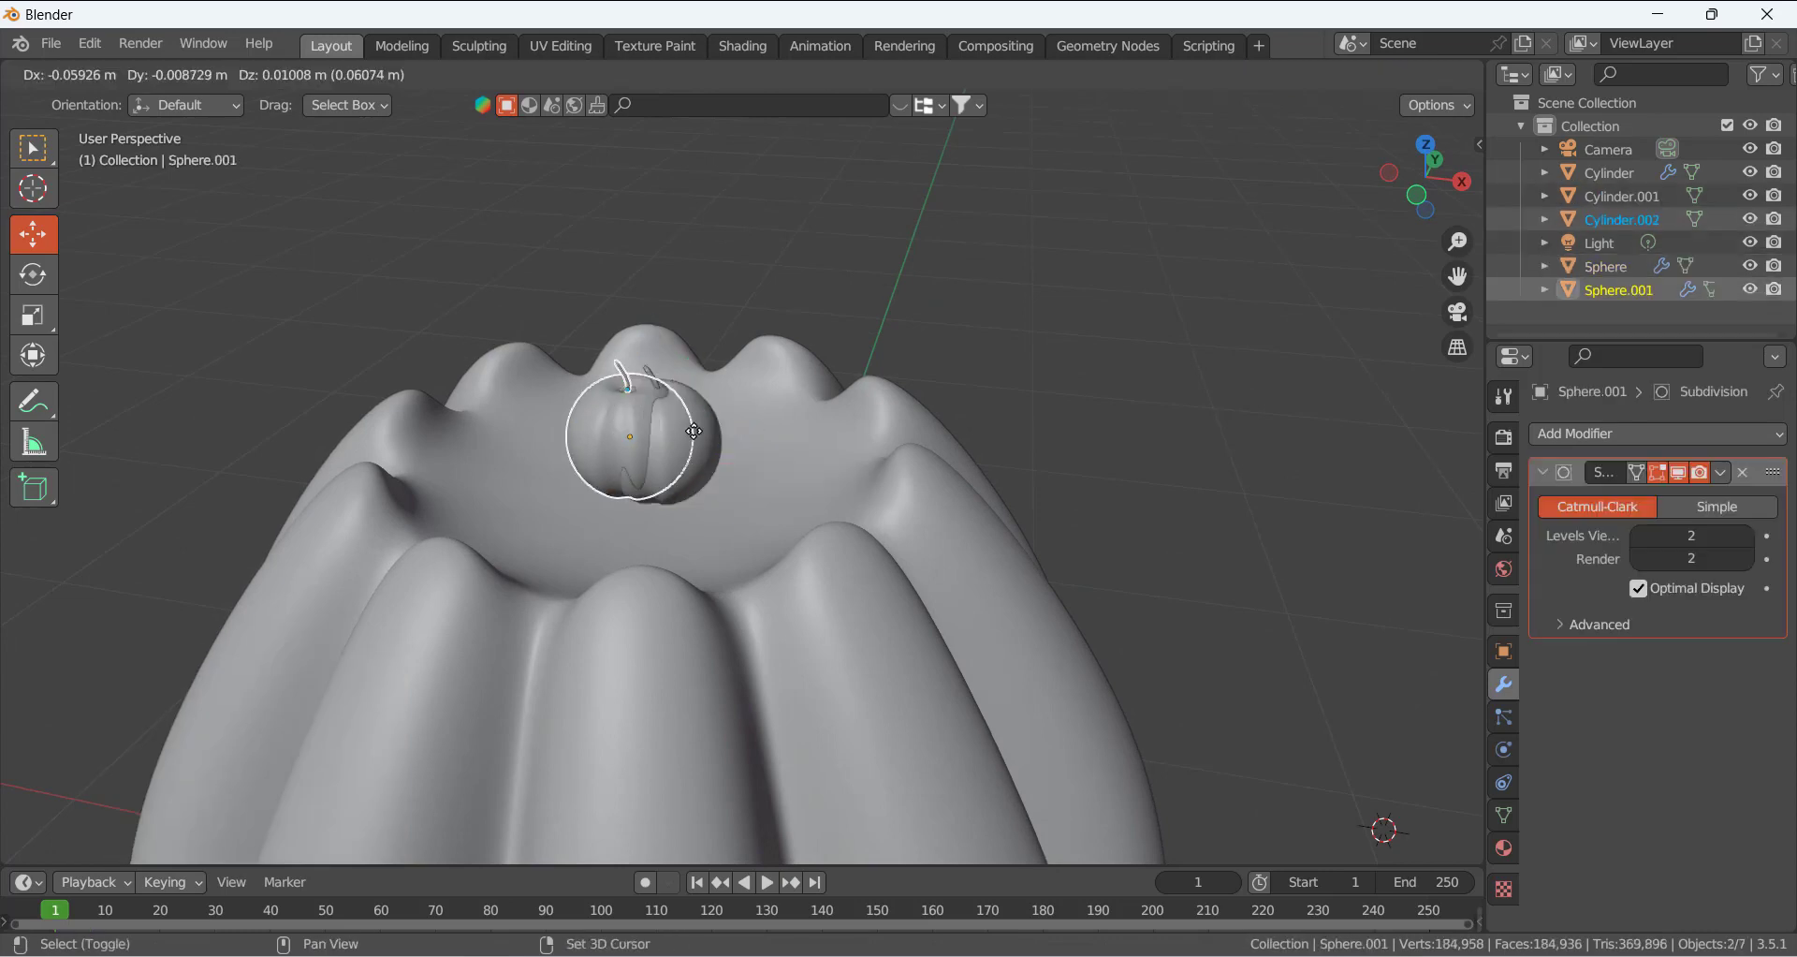
click(617, 459)
Rotate the duplicated cherry and stem by about -165° around the global Z axis
key(r)
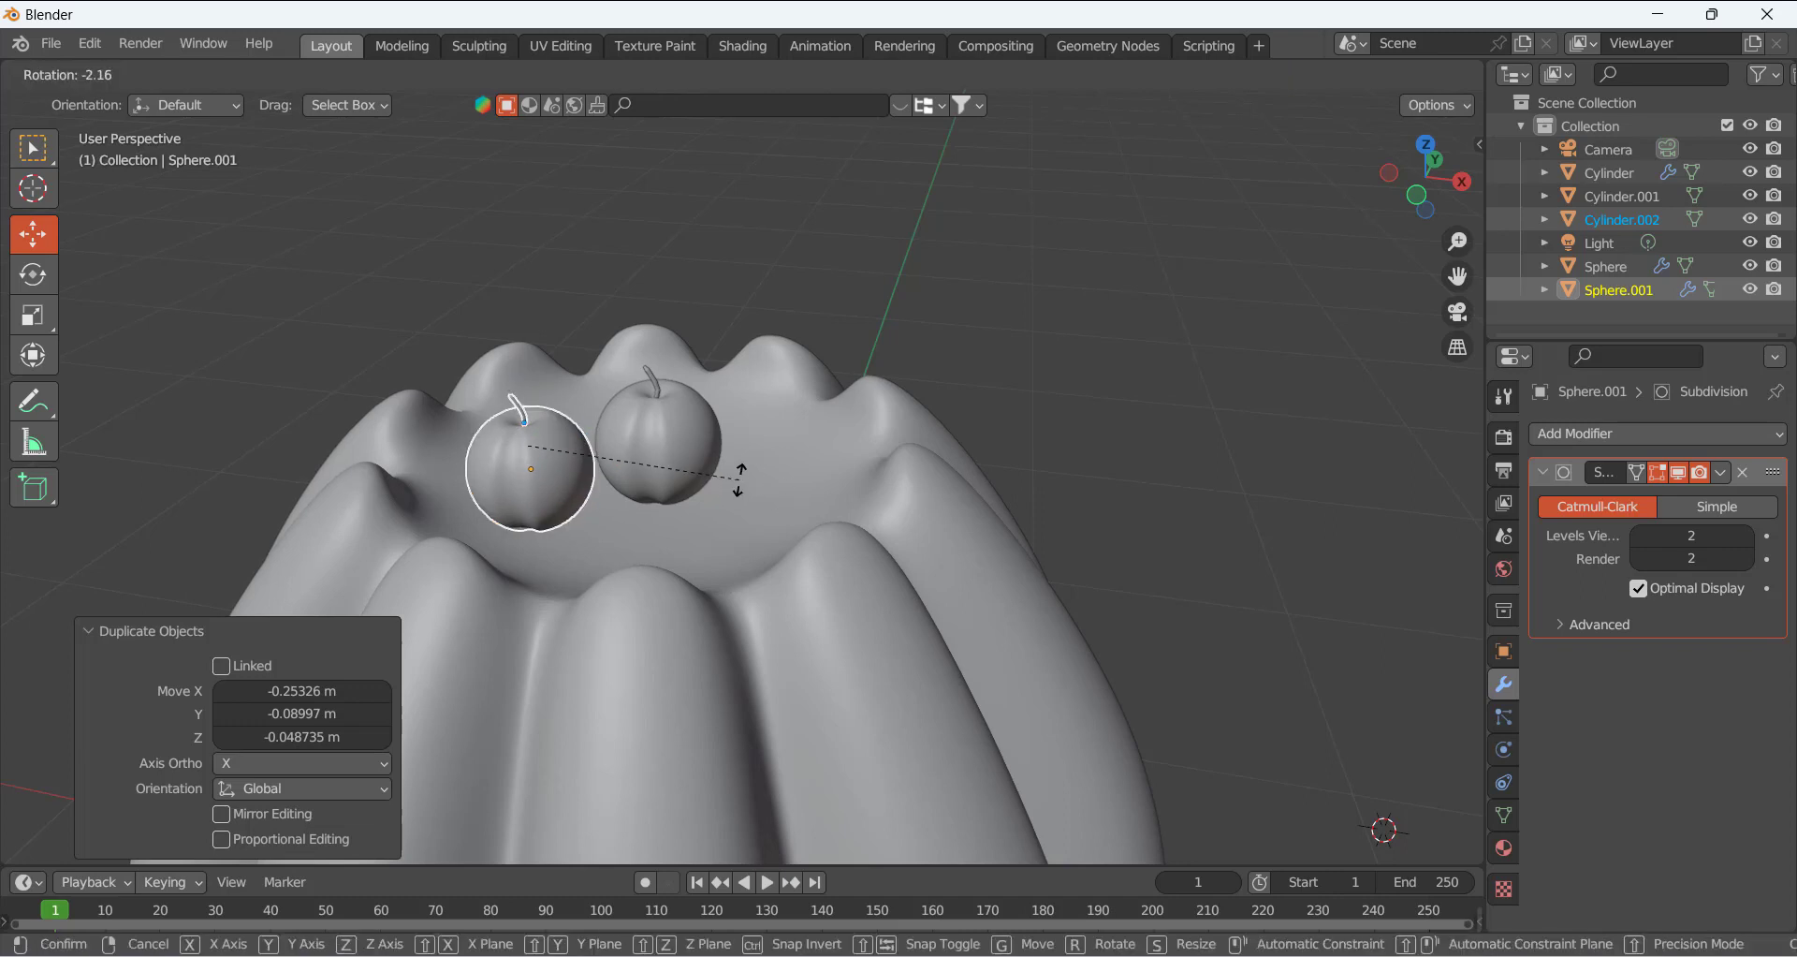
key(z)
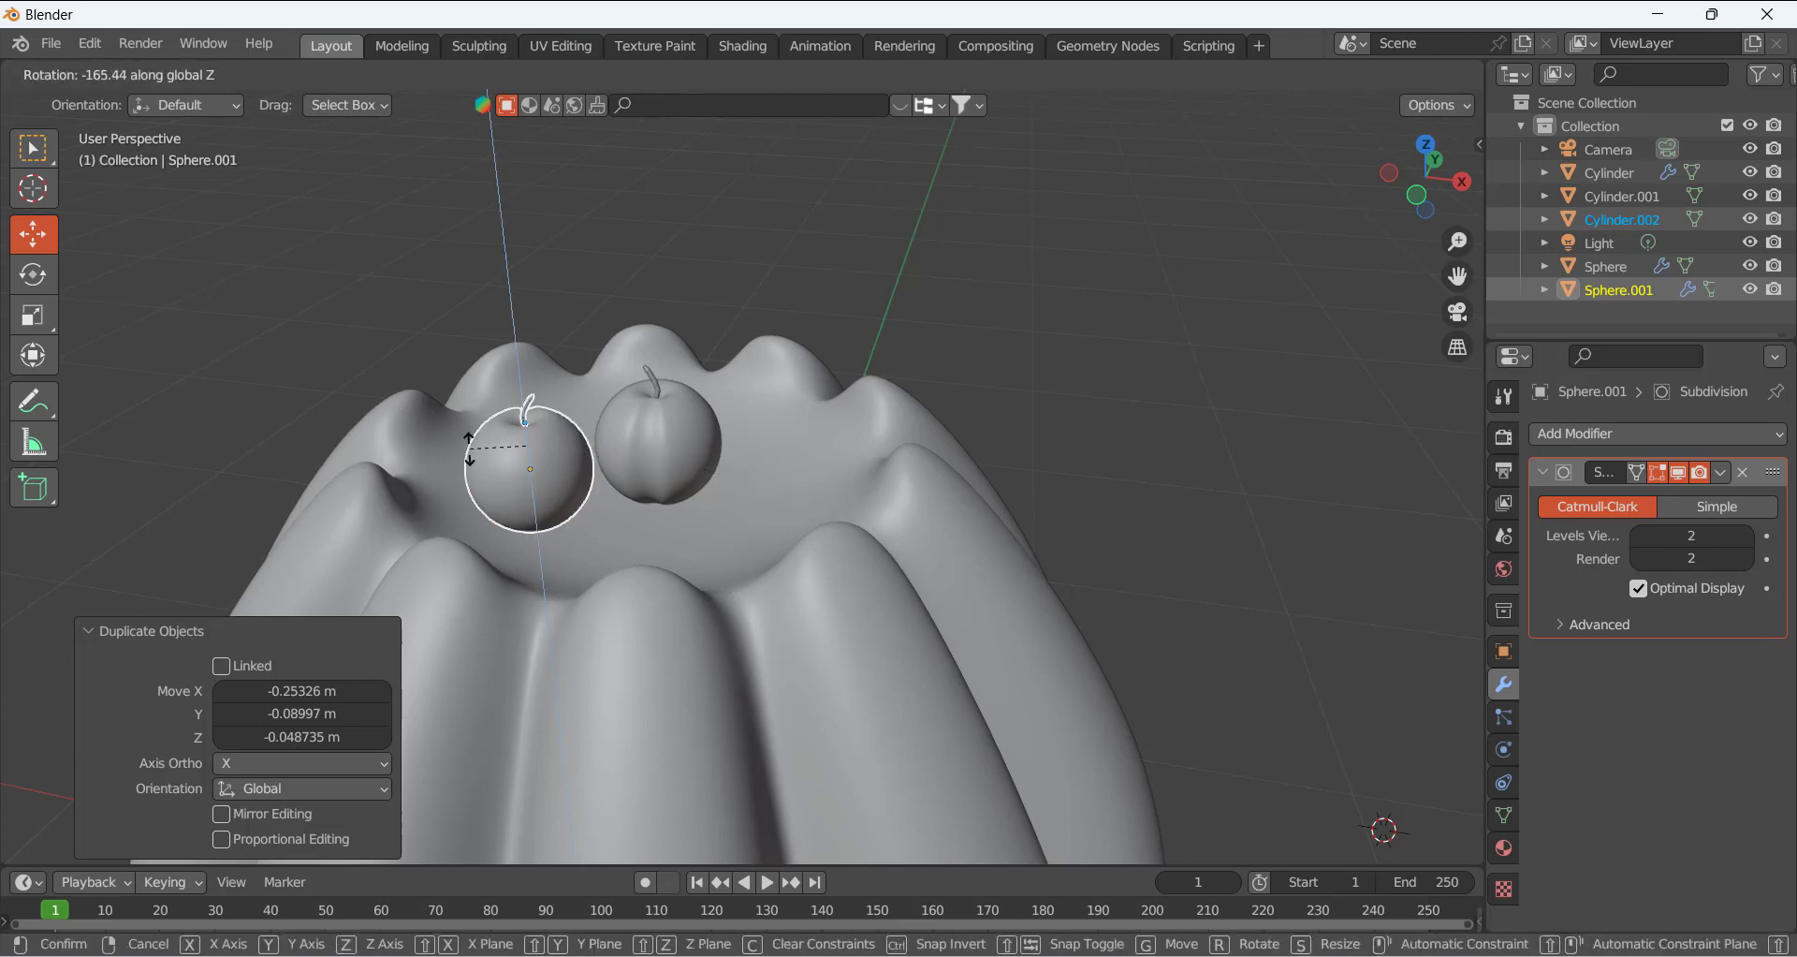
click(505, 447)
click(960, 402)
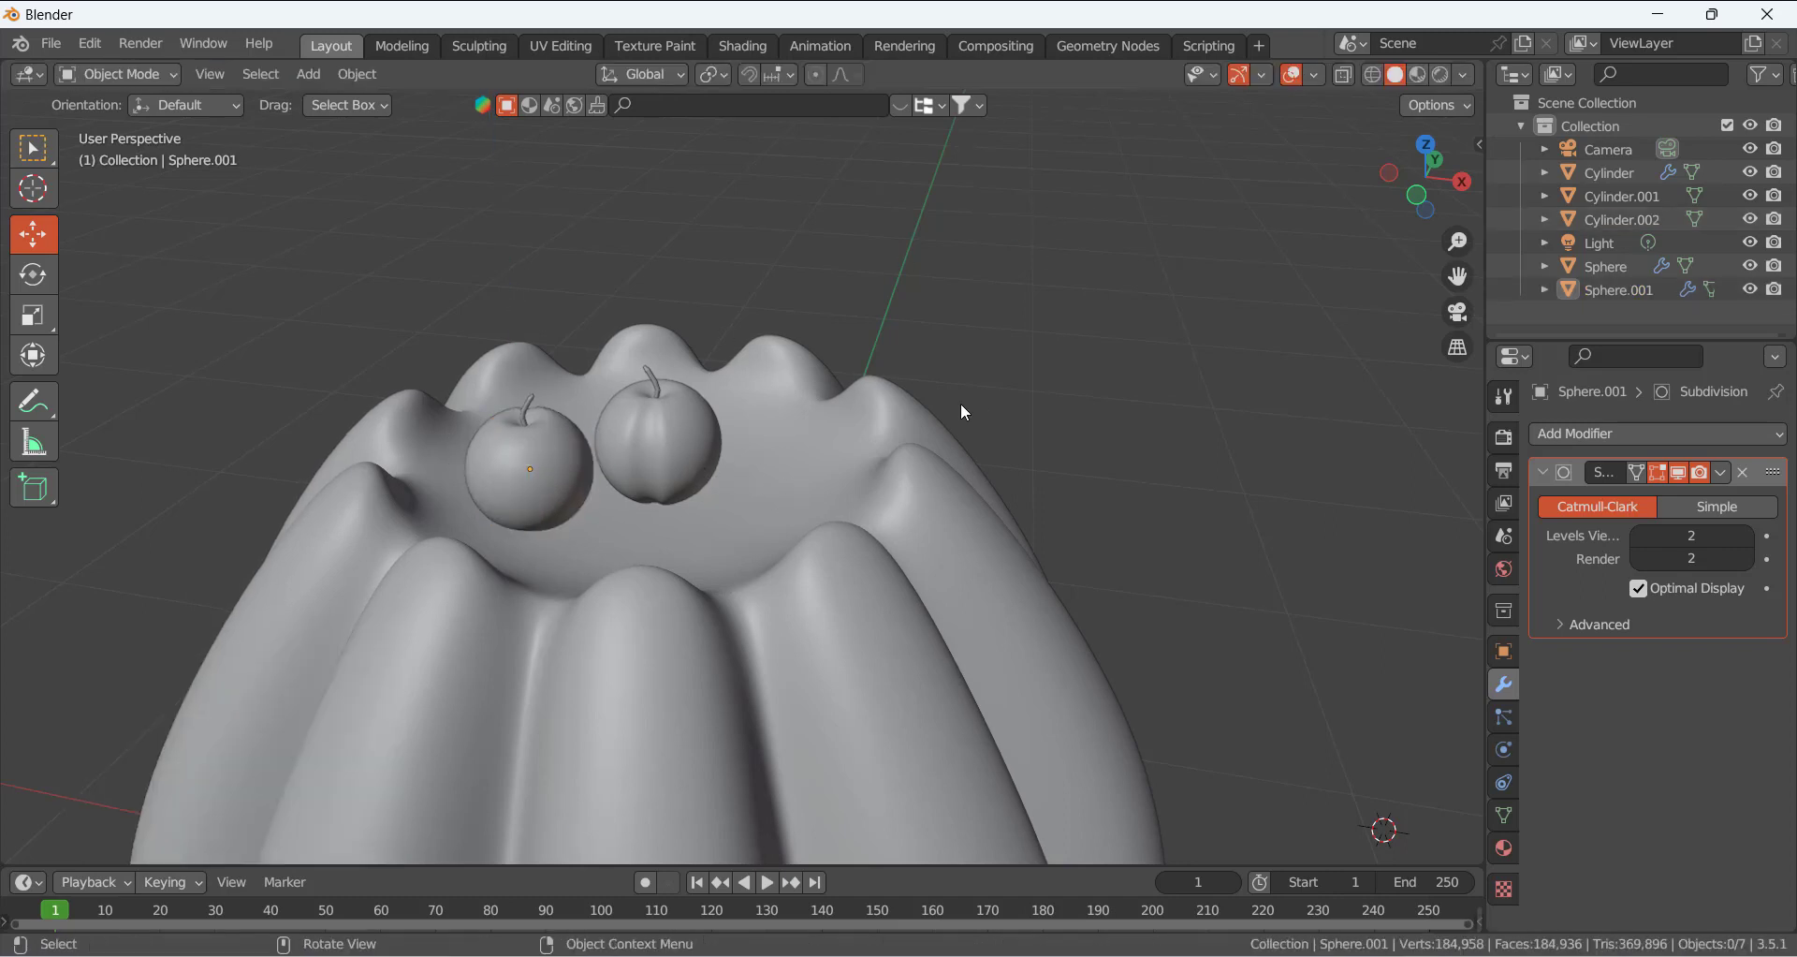
Duplicate the original creased cherry with its stem and place the copy 0.26524 m along the X axis
scroll(985, 378, down, 6)
scroll(732, 481, up, 5)
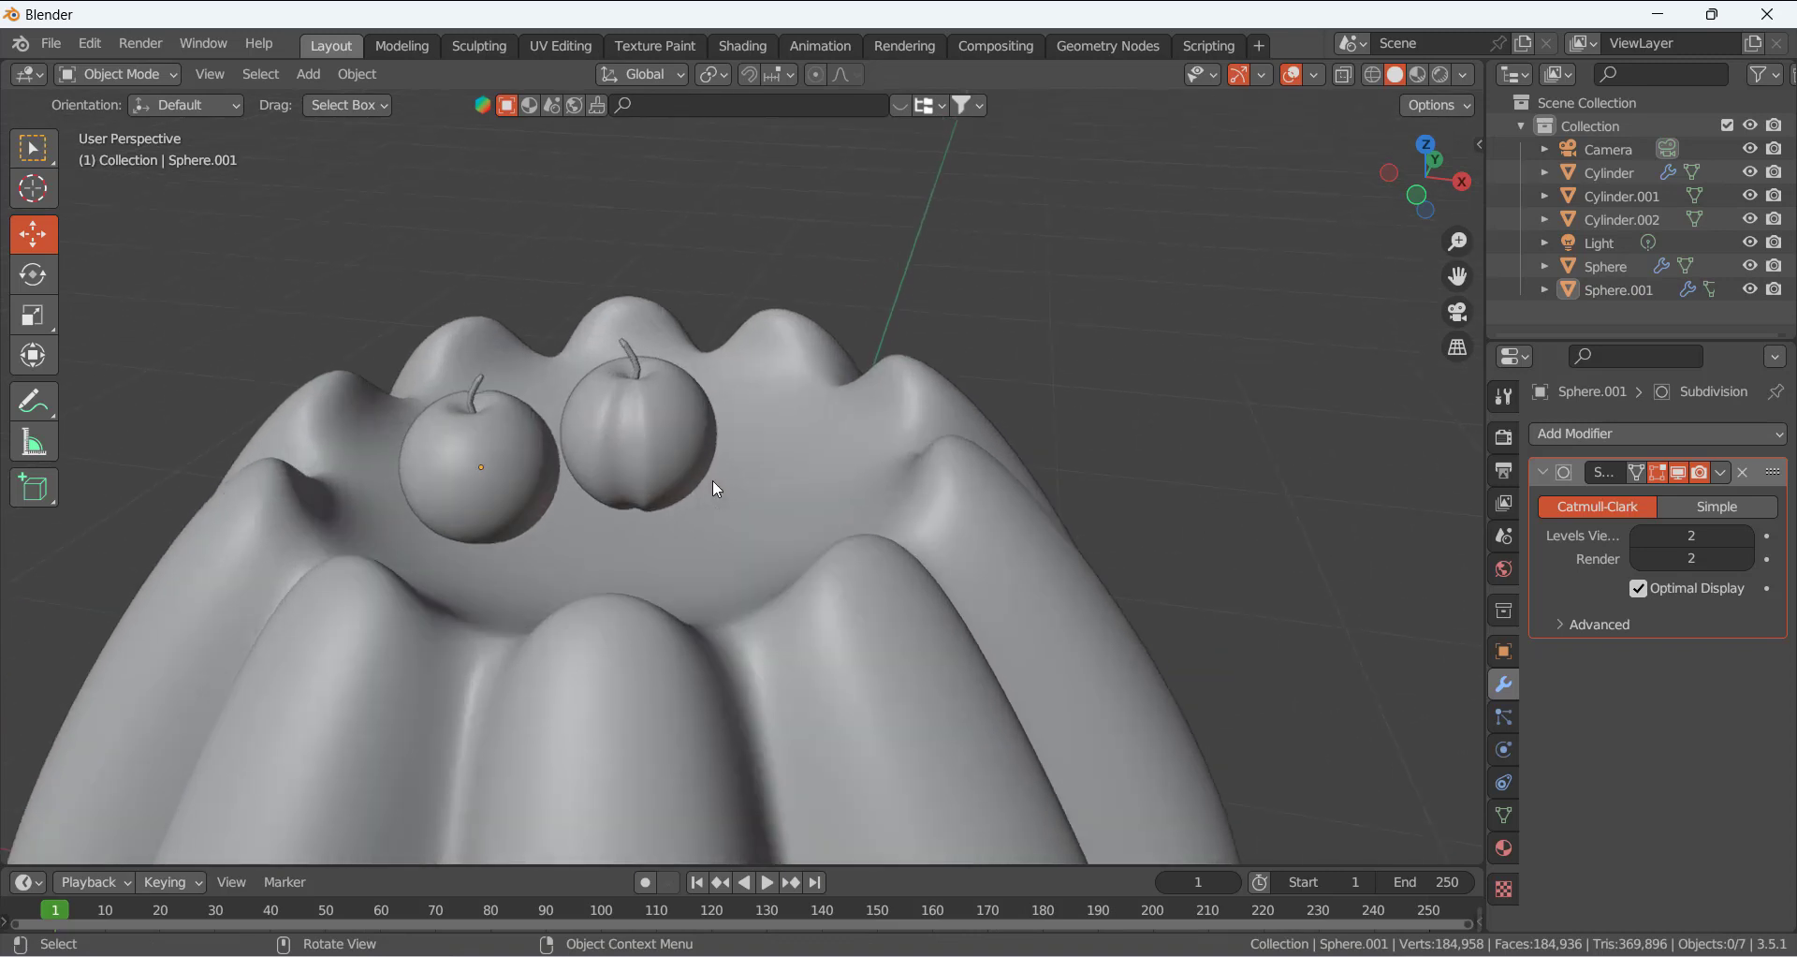
click(707, 473)
shift+click(728, 408)
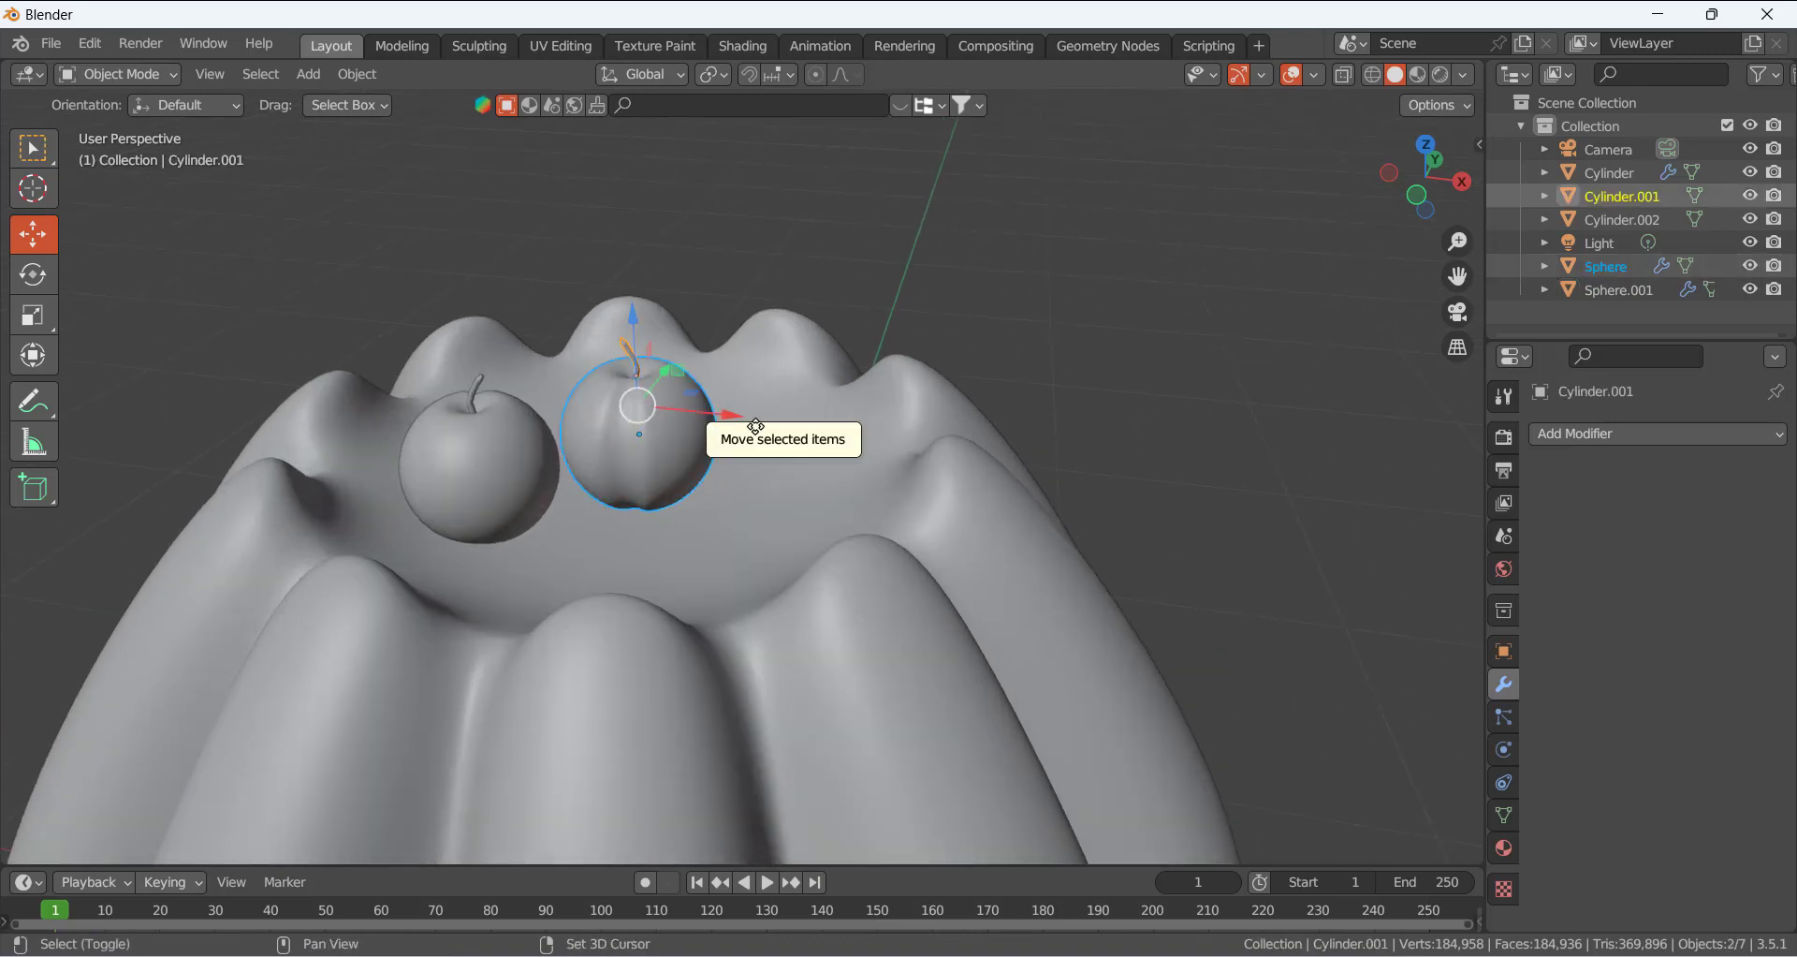
key(shift+d)
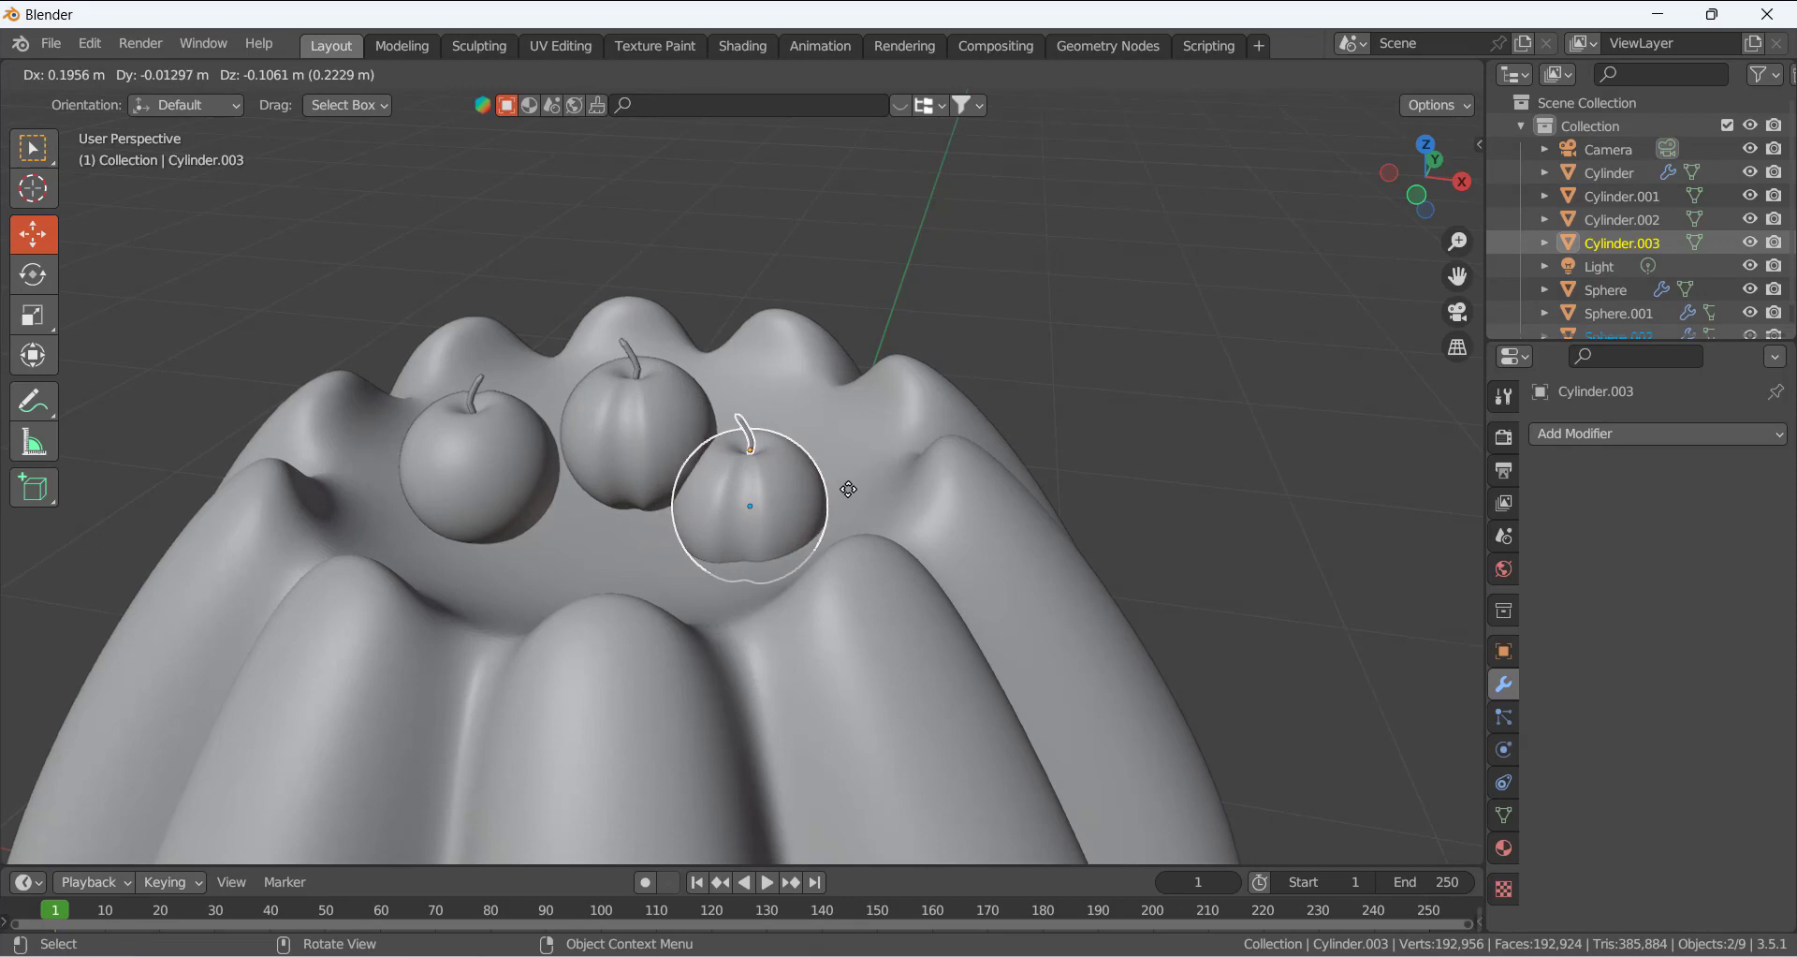
key(z)
key(x)
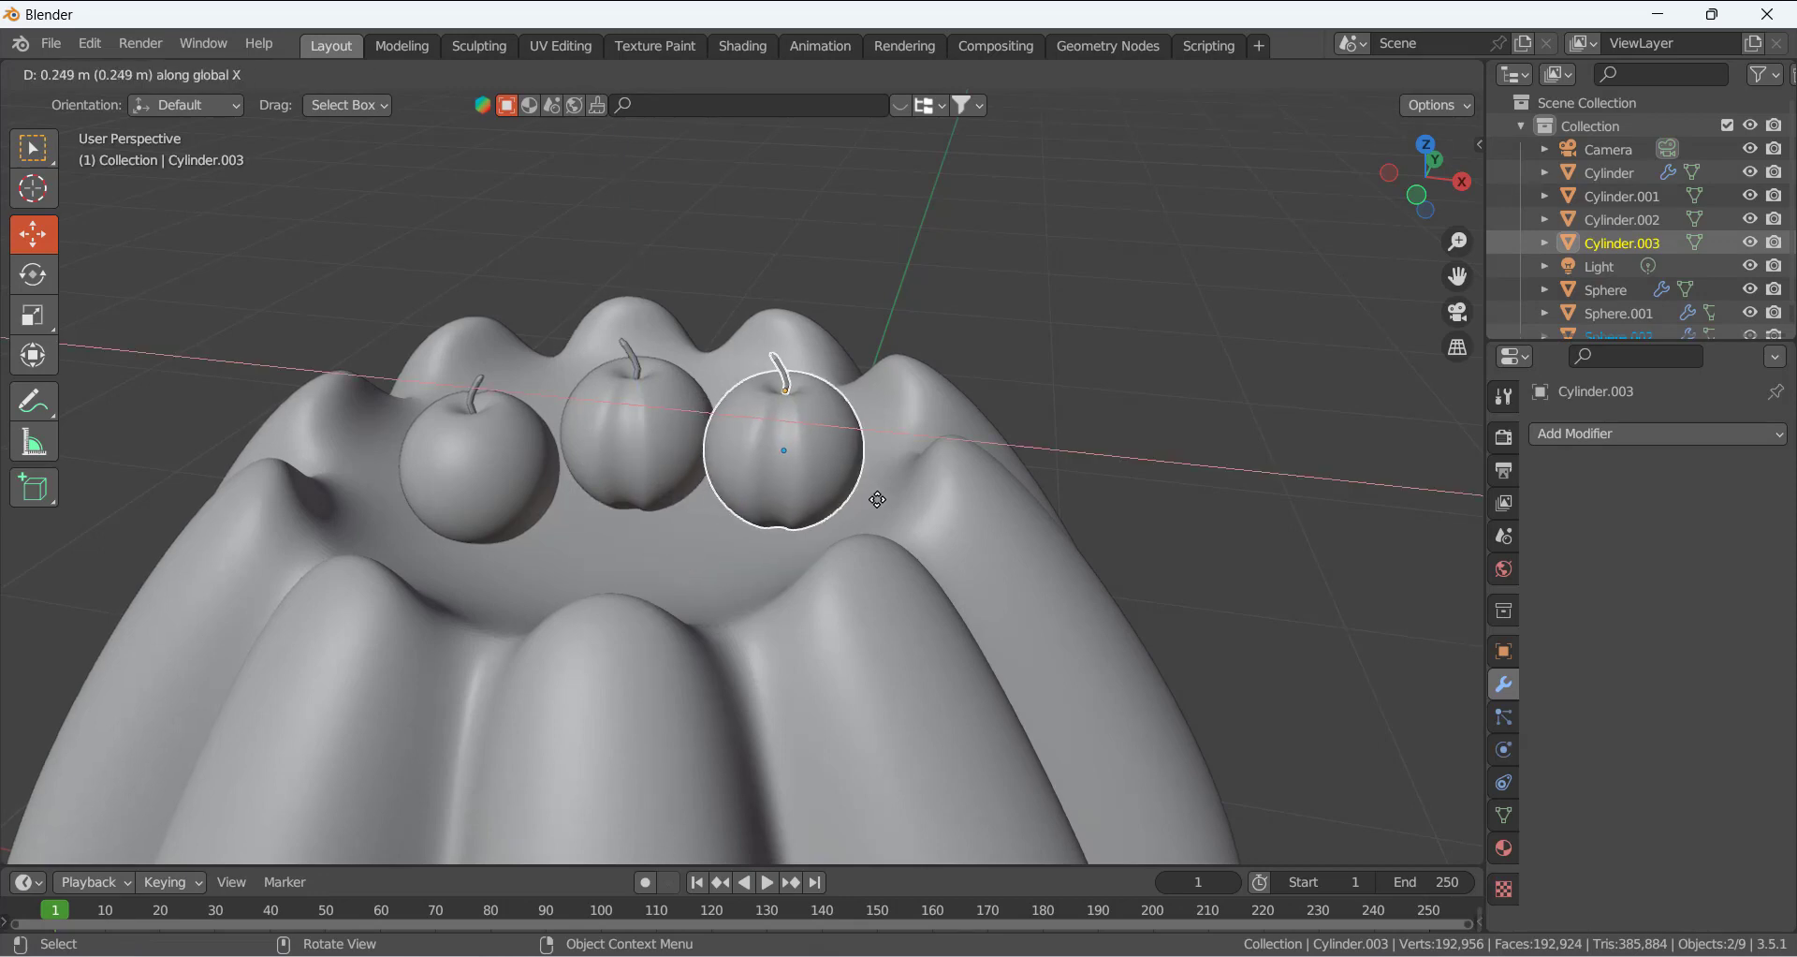
click(886, 497)
Move the third cherry and its stem -0.18454 m along Y and -0.19158 m along X
scroll(811, 465, down, 3)
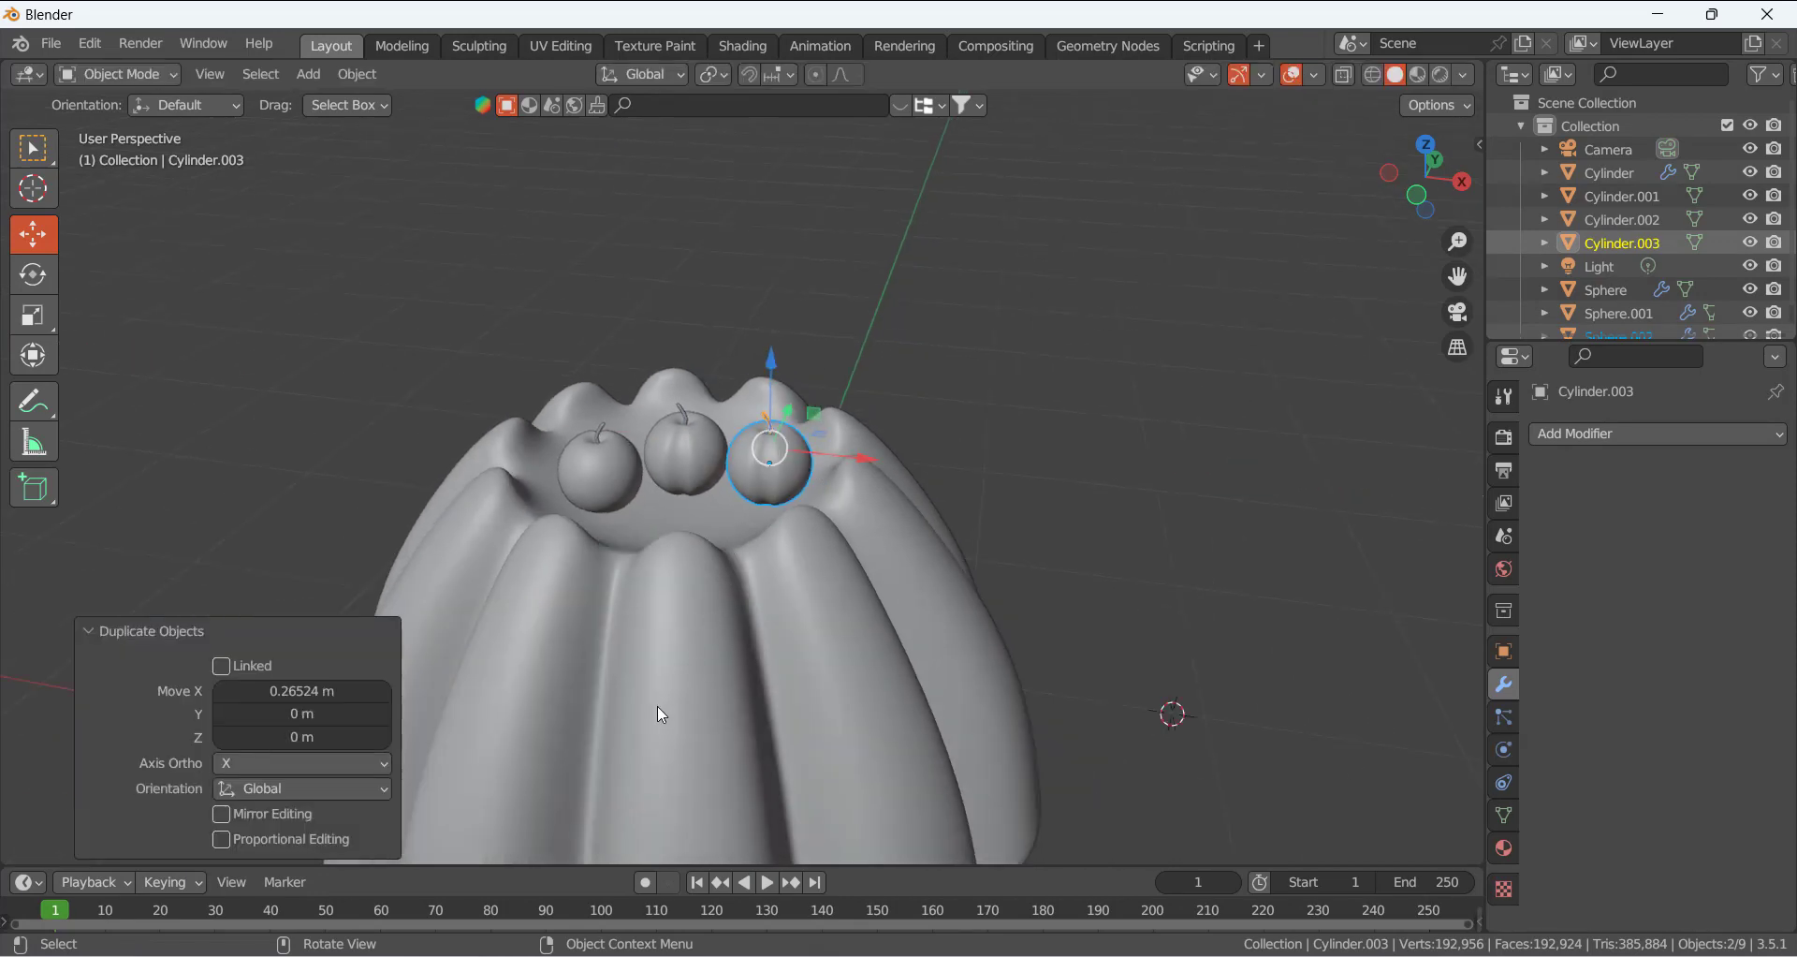
middle_drag(662, 714, 875, 341)
key(g)
key(y)
click(784, 434)
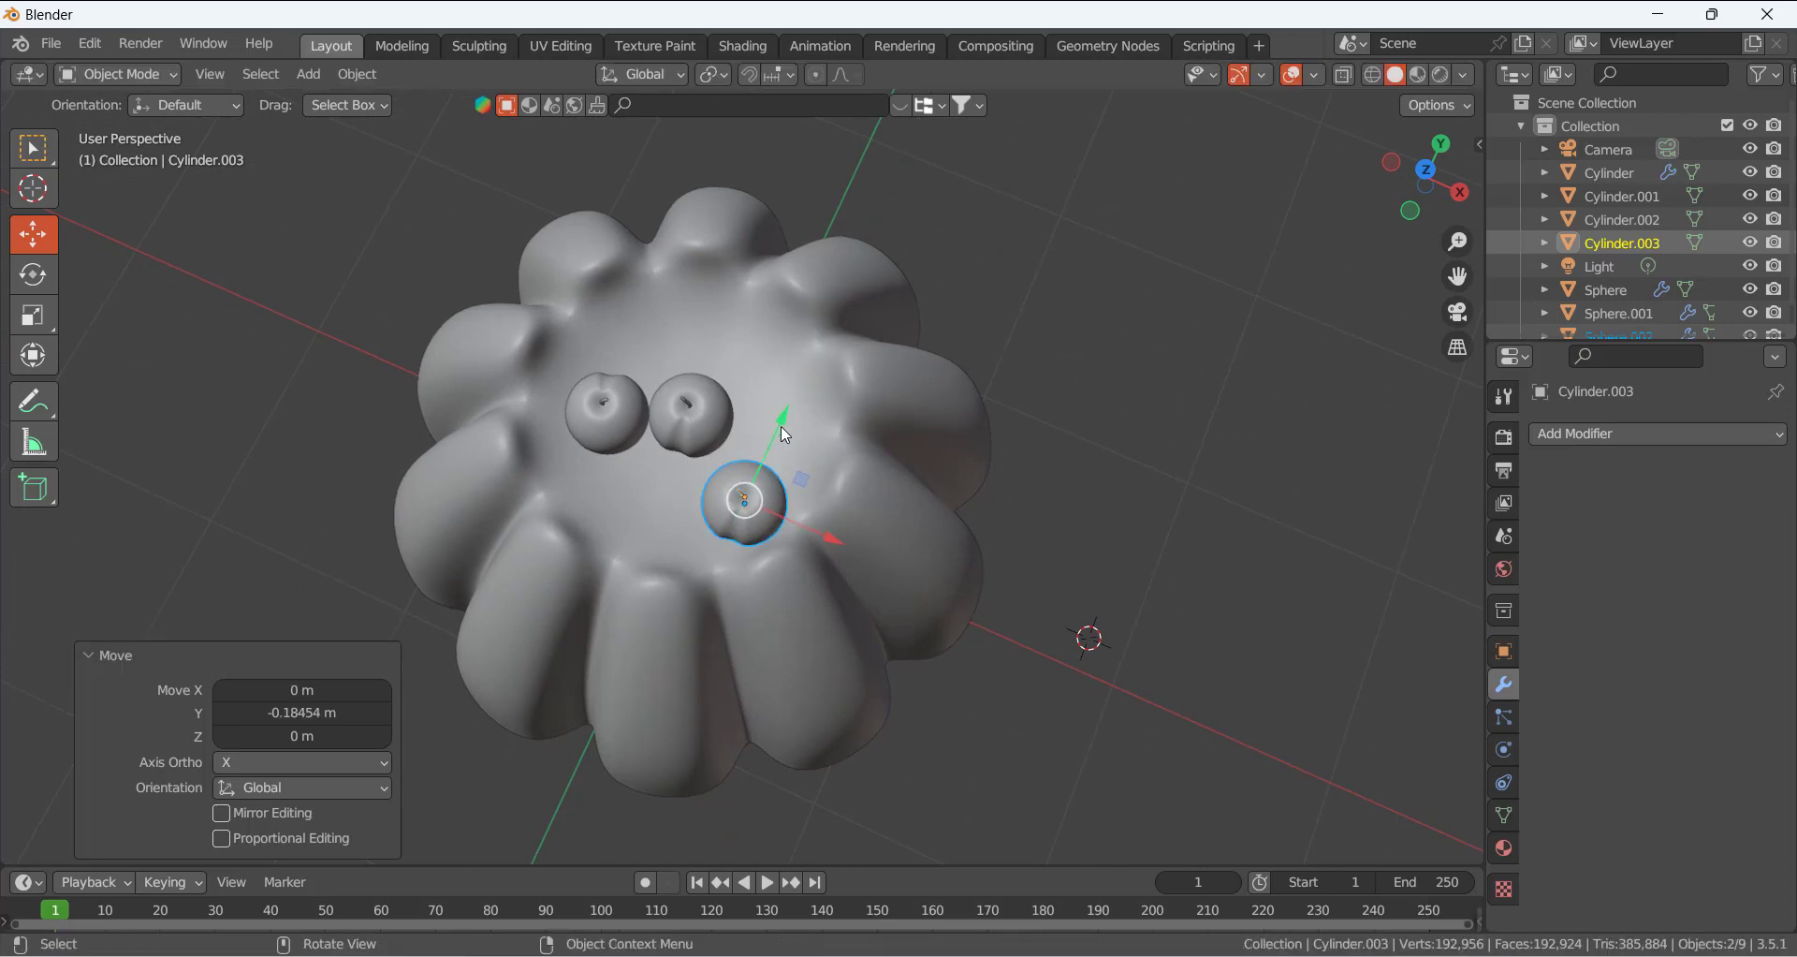
key(g)
key(x)
click(749, 412)
scroll(726, 400, up, 2)
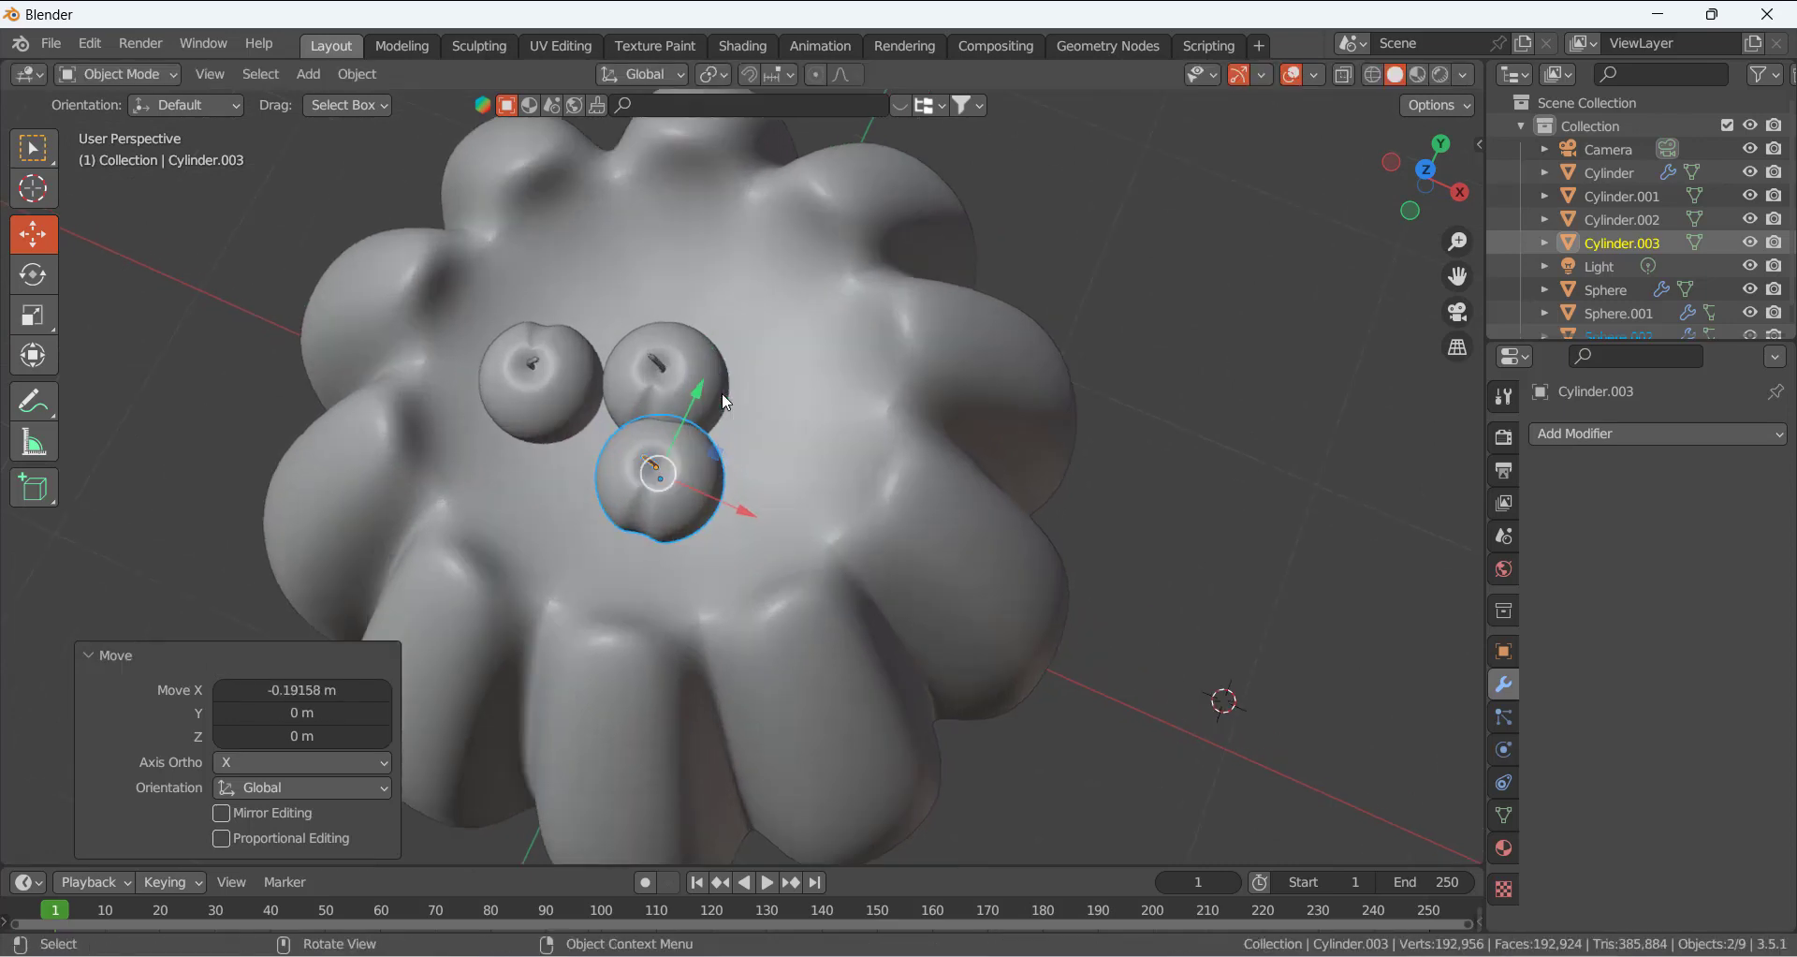
Select the original cherry with its stem and move it along Y, away from the third cherry
scroll(726, 400, up, 1)
click(721, 388)
shift+click(630, 330)
key(g)
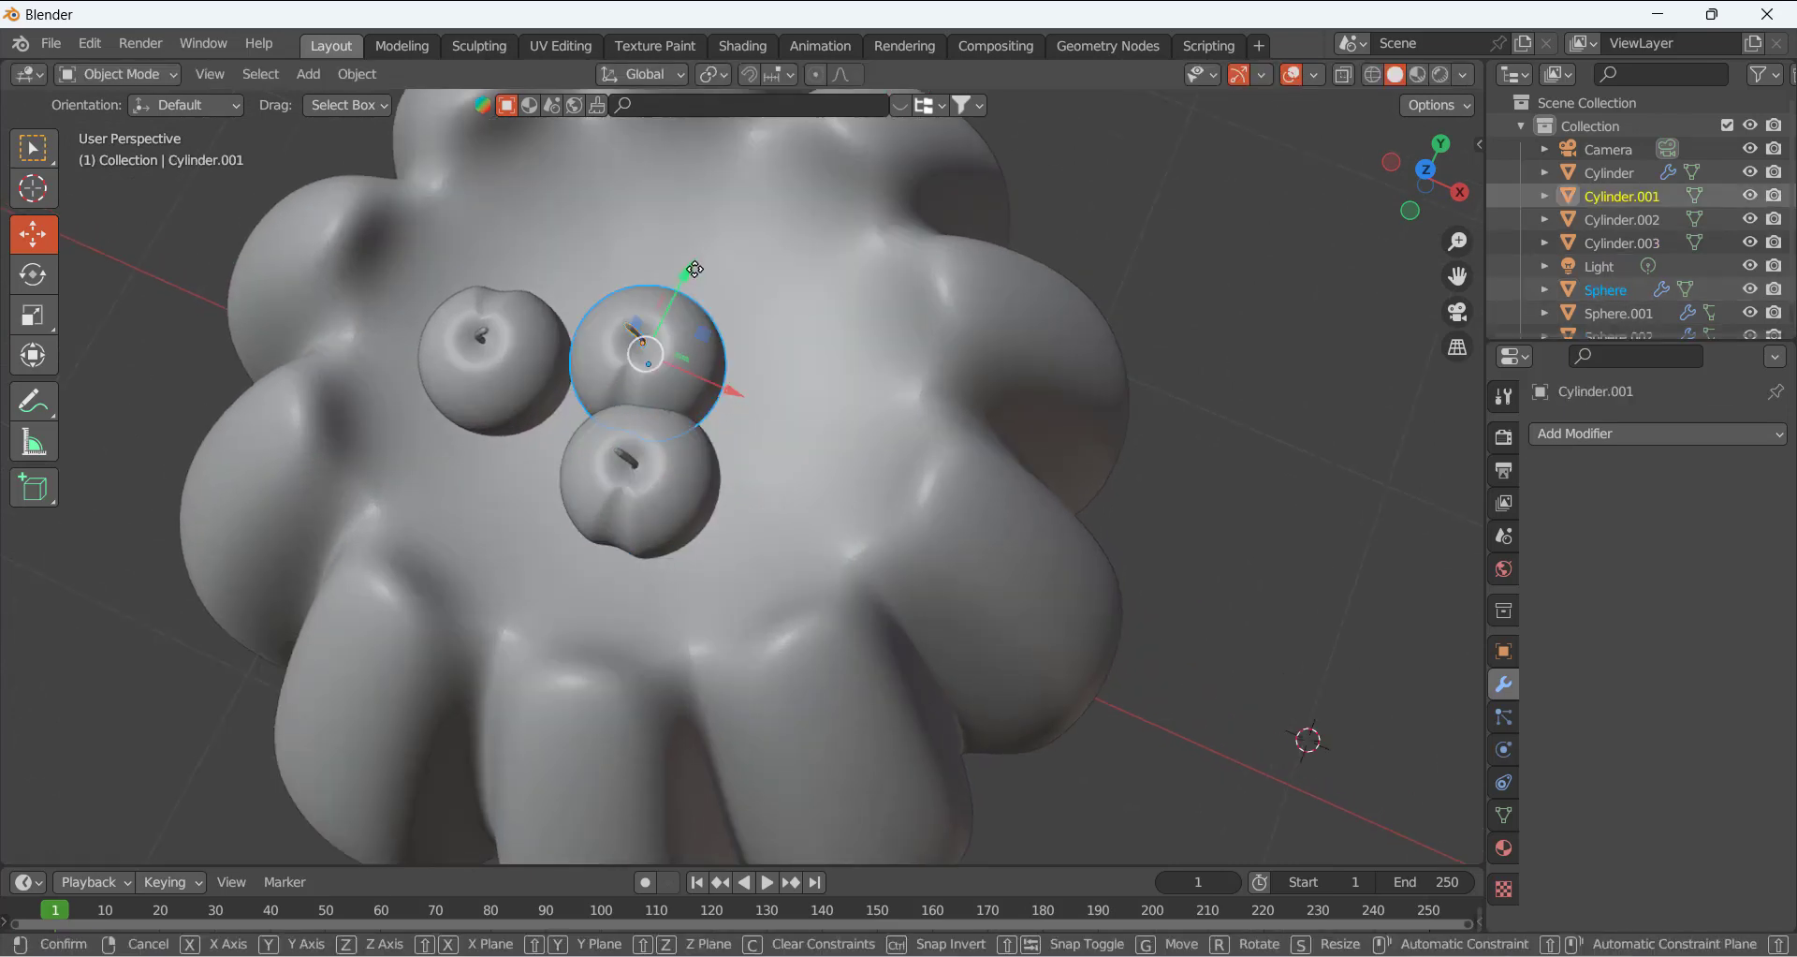
key(y)
click(730, 372)
Select the third cherry with its stem and shift it slightly in the positive X direction
click(616, 463)
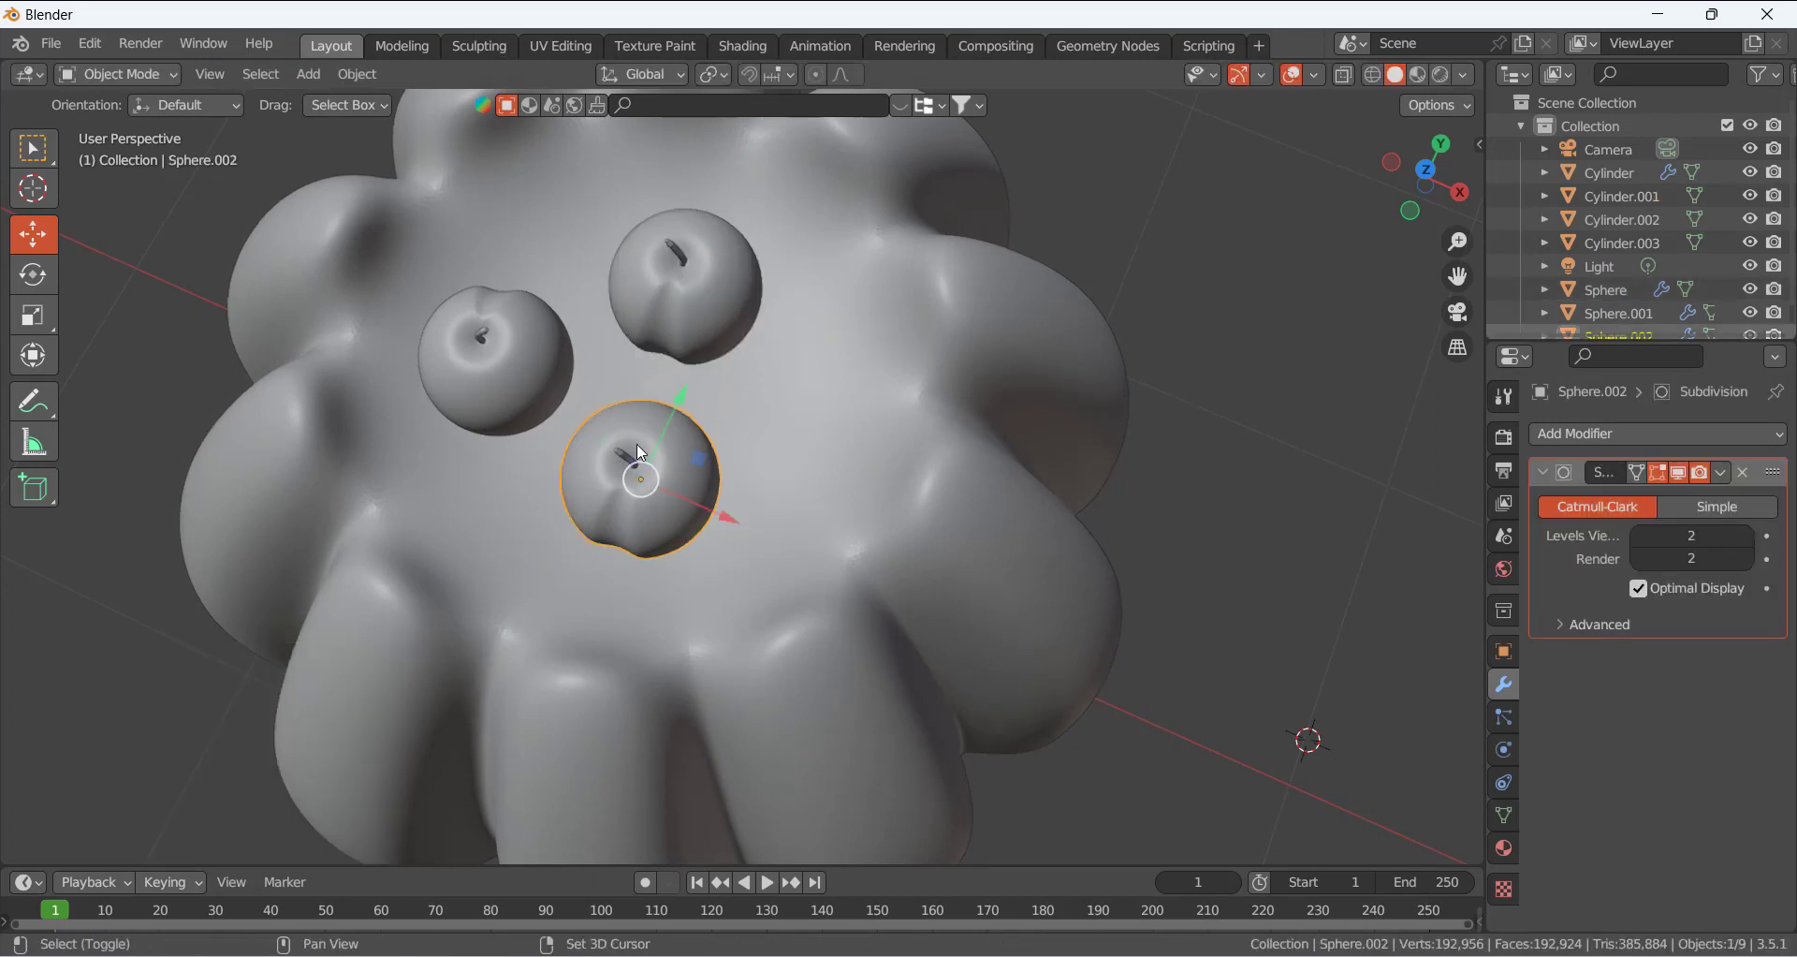
shift+click(625, 461)
drag(718, 512, 766, 533)
Select the rotated cherry with its stem and reposition it freehand to complete the three-cherry arrangement
click(486, 342)
shift+click(483, 336)
key(g)
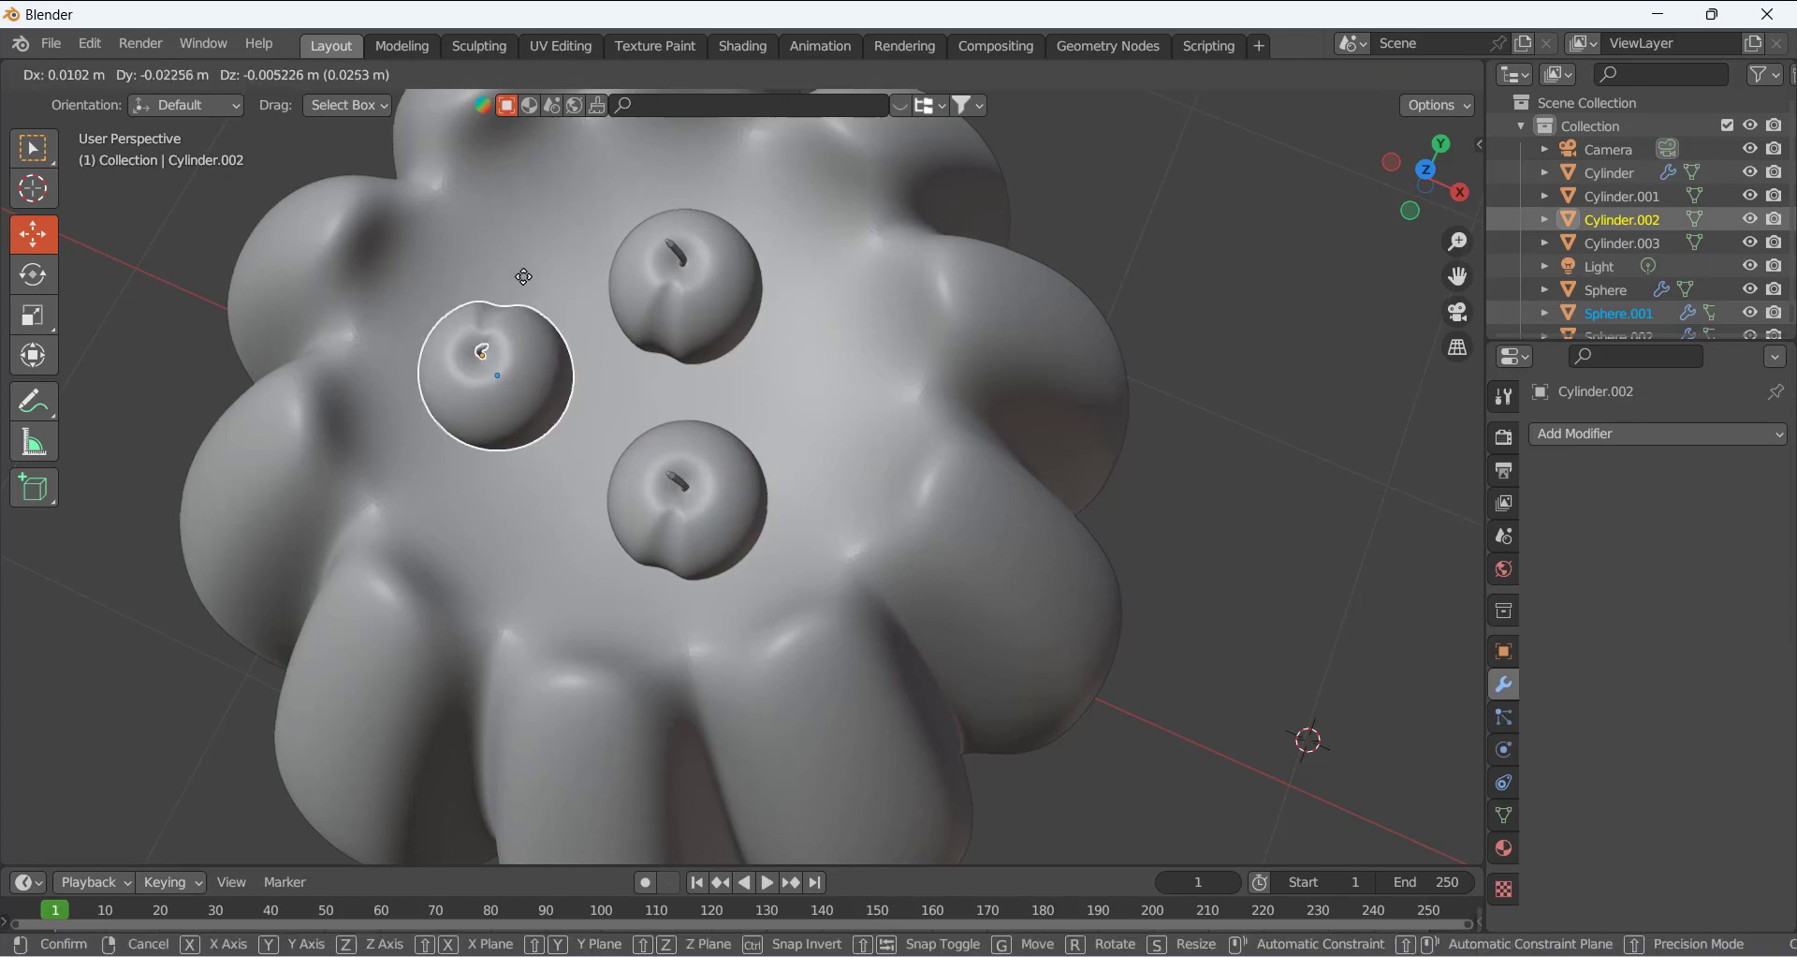
click(530, 290)
drag(530, 288, 550, 327)
Select the third cherry with its stem and lower it 0.024465 m along Z into the dome's hollow
middle_drag(550, 327, 717, 228)
click(744, 339)
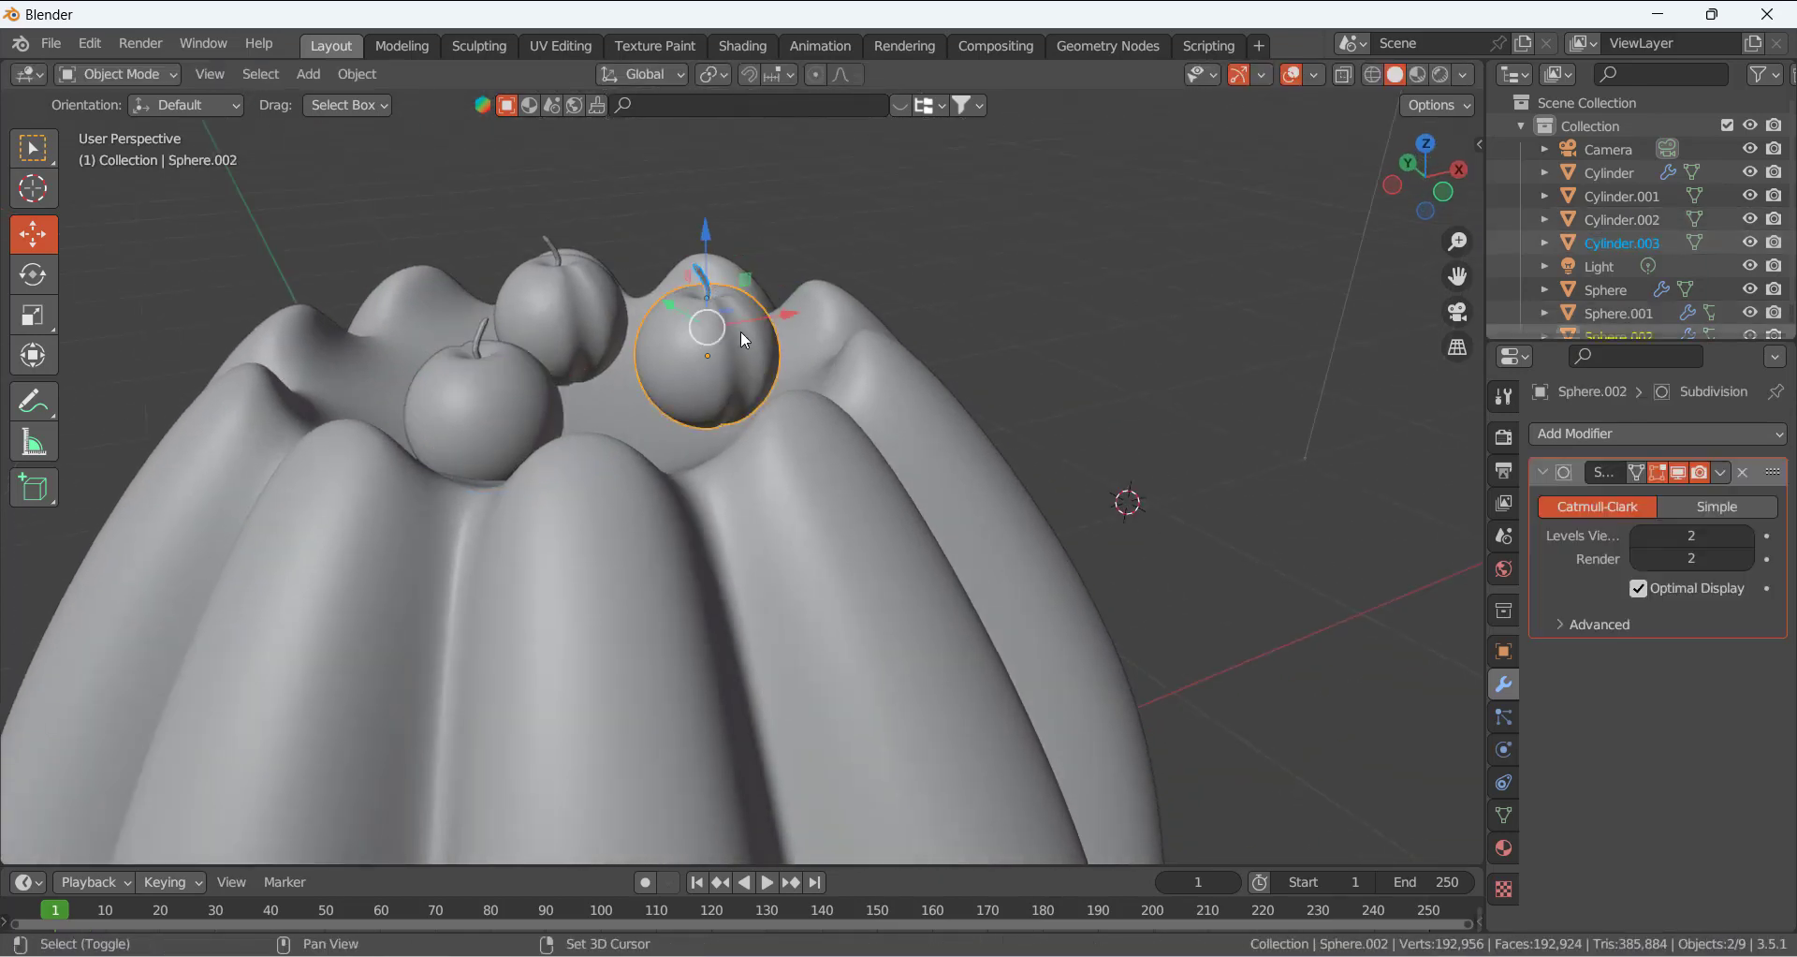
drag(712, 239, 711, 246)
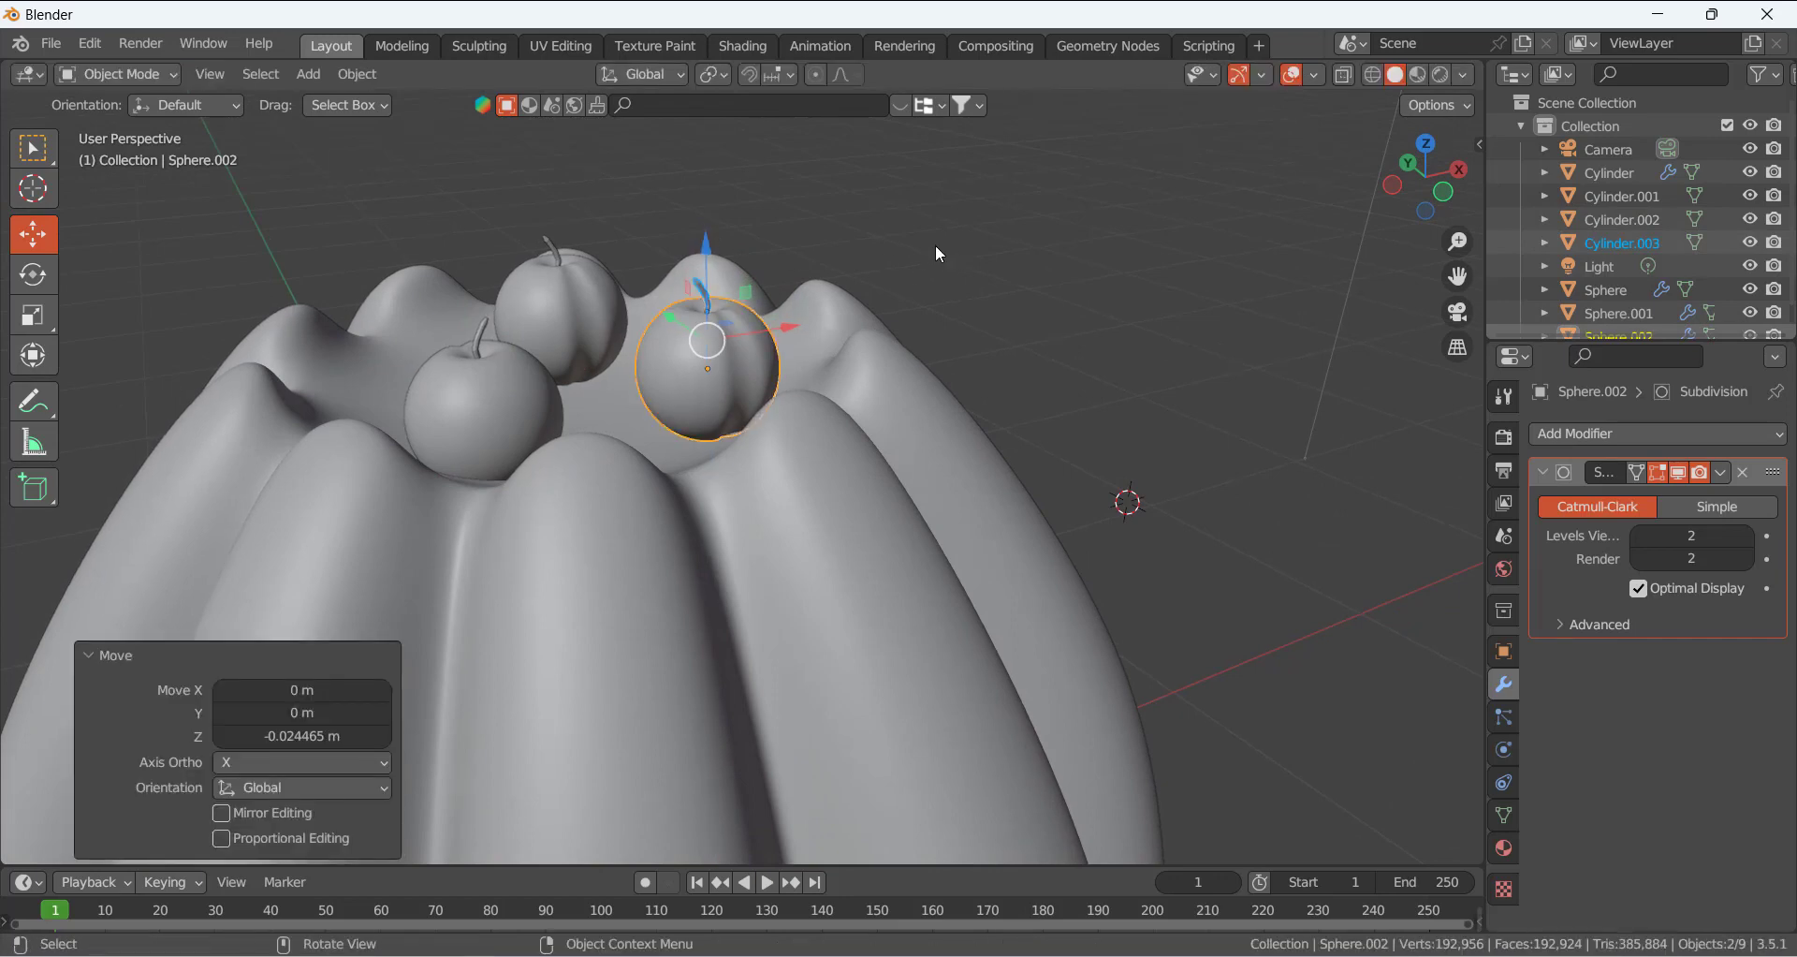
scroll(784, 352, down, 3)
click(812, 312)
scroll(782, 374, down, 5)
scroll(782, 394, up, 3)
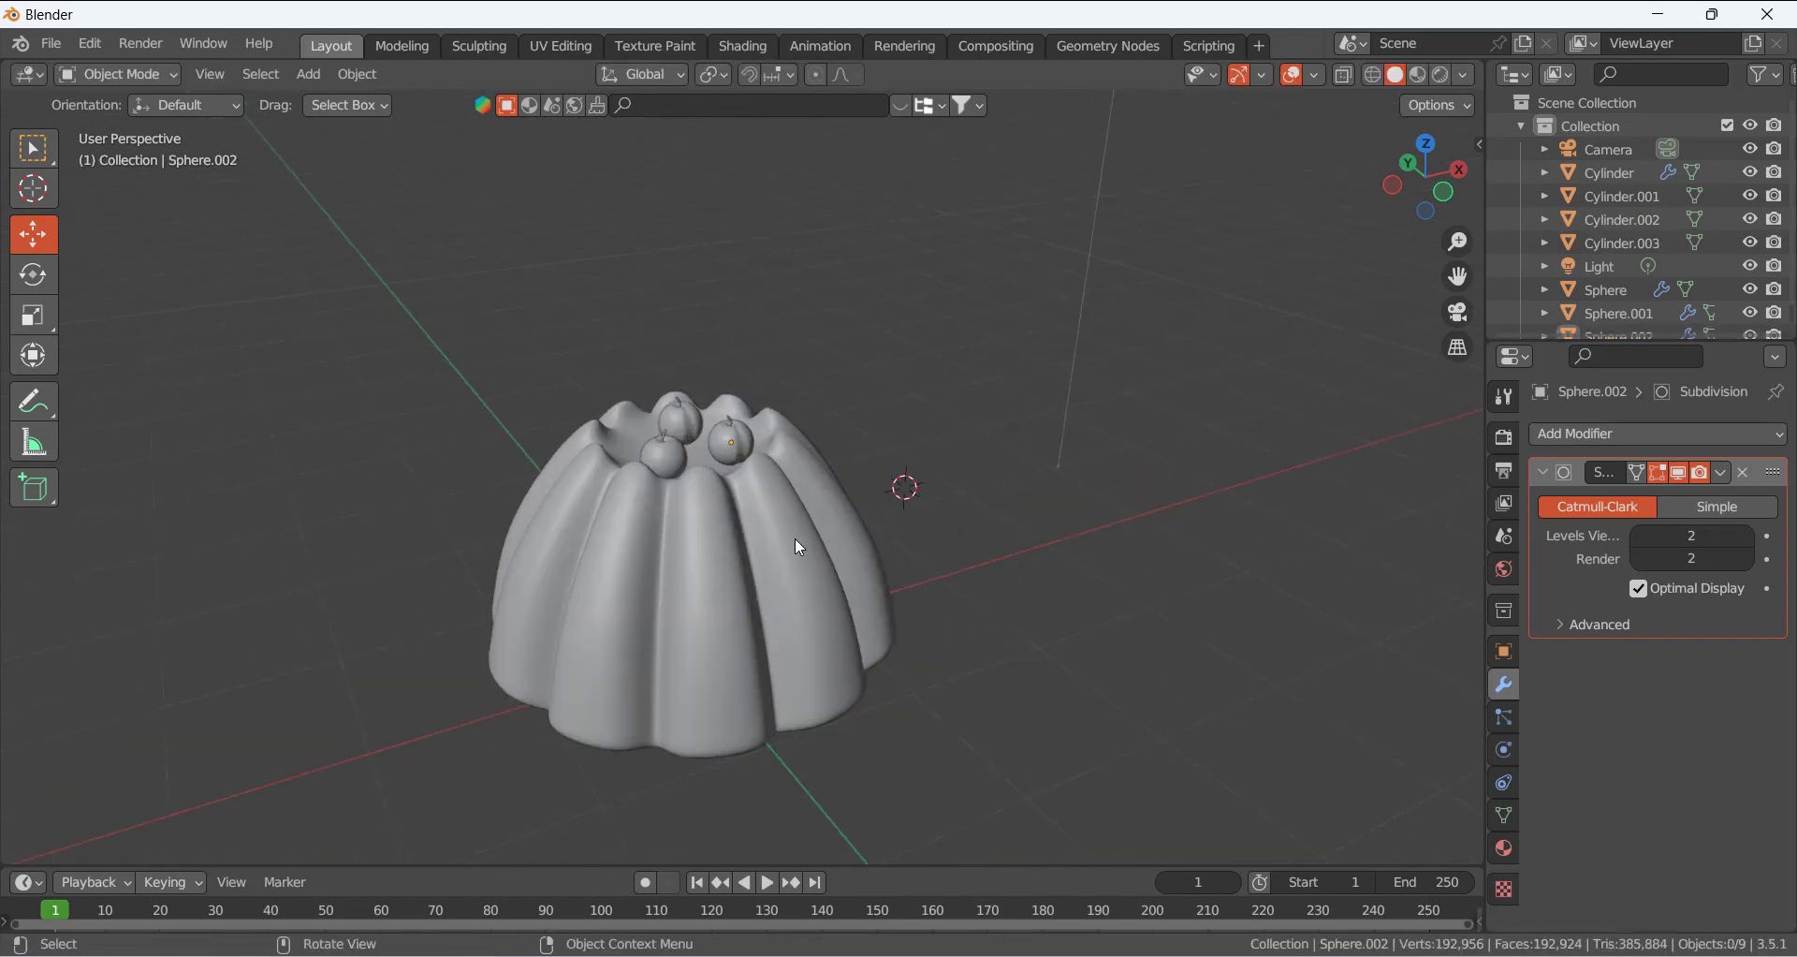
Snap the 3D cursor to the world origin and return to Object Mode
shift+middle_drag(812, 513, 842, 359)
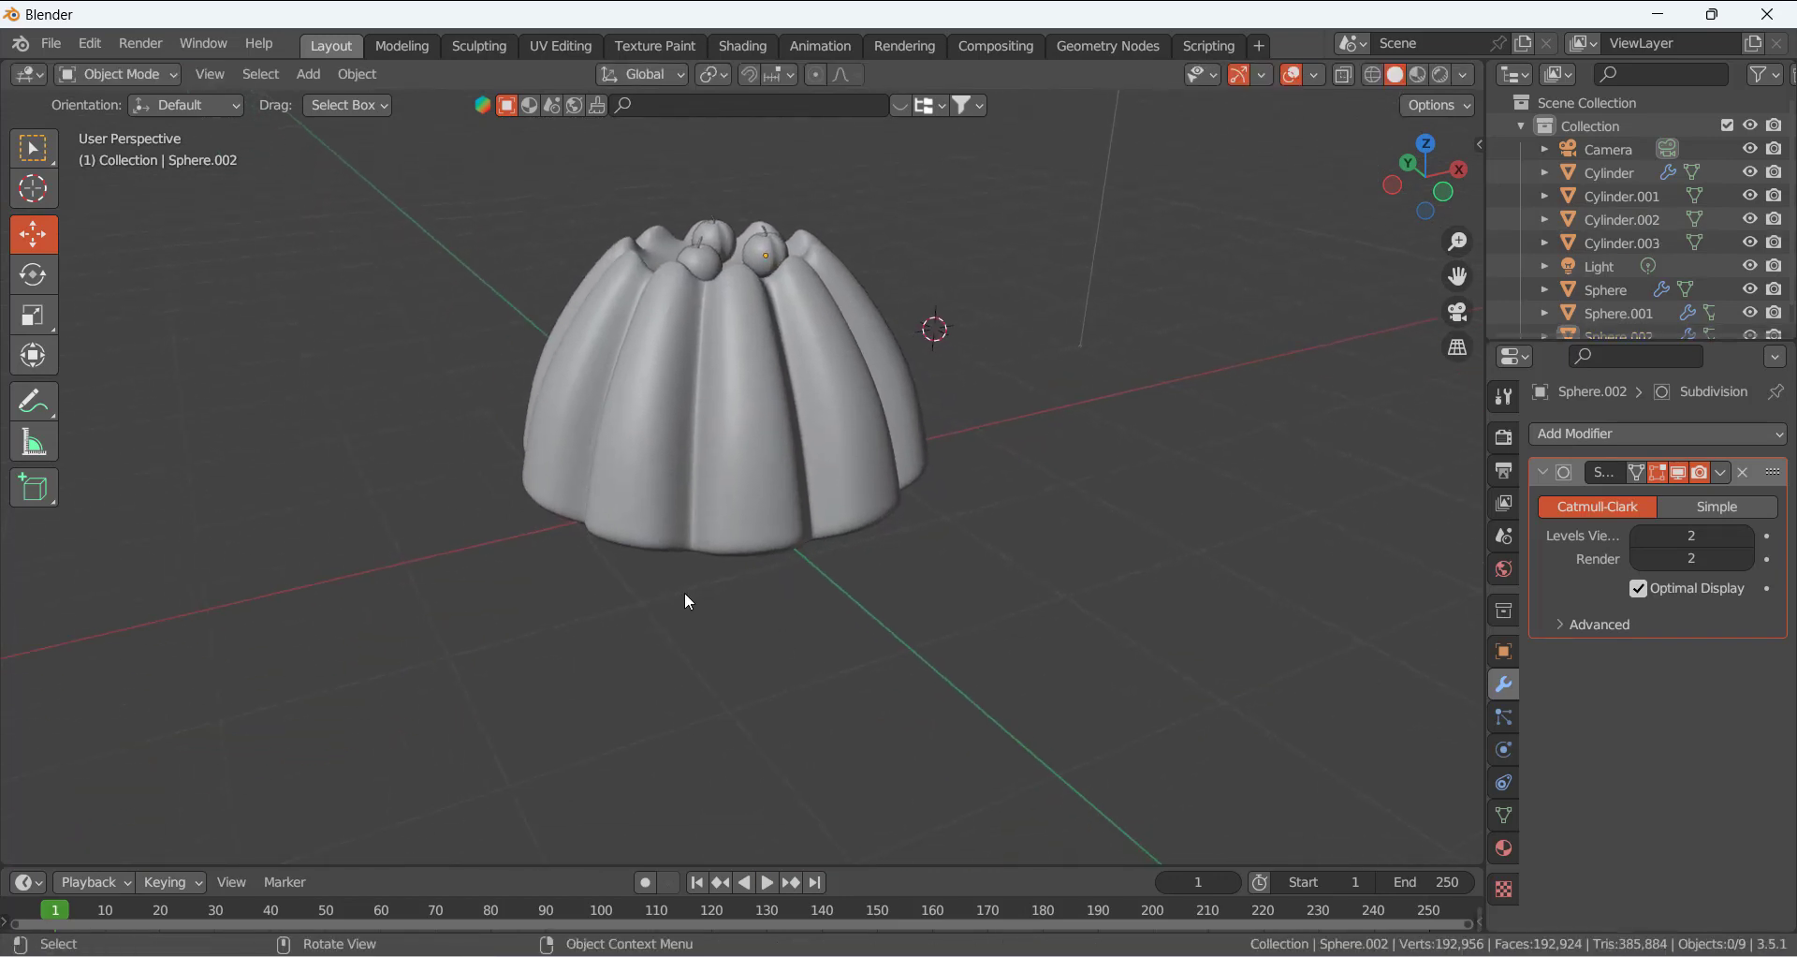
middle_drag(686, 593, 711, 458)
key(Tab)
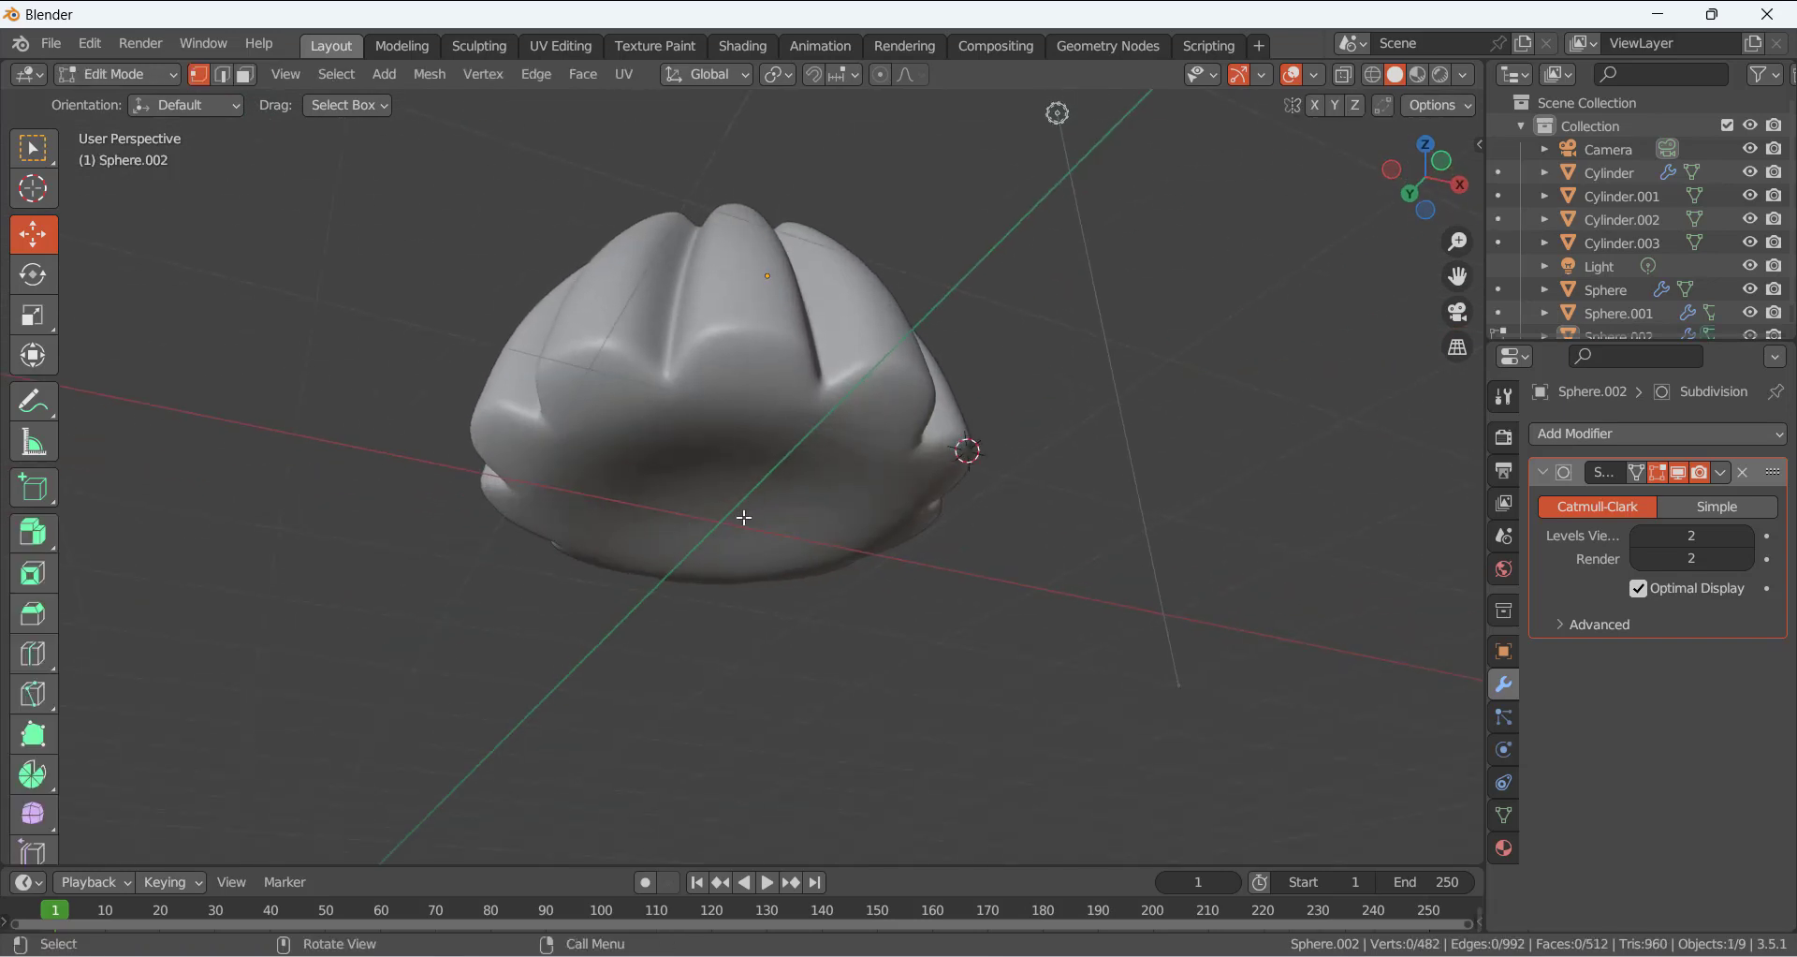
key(shift+s)
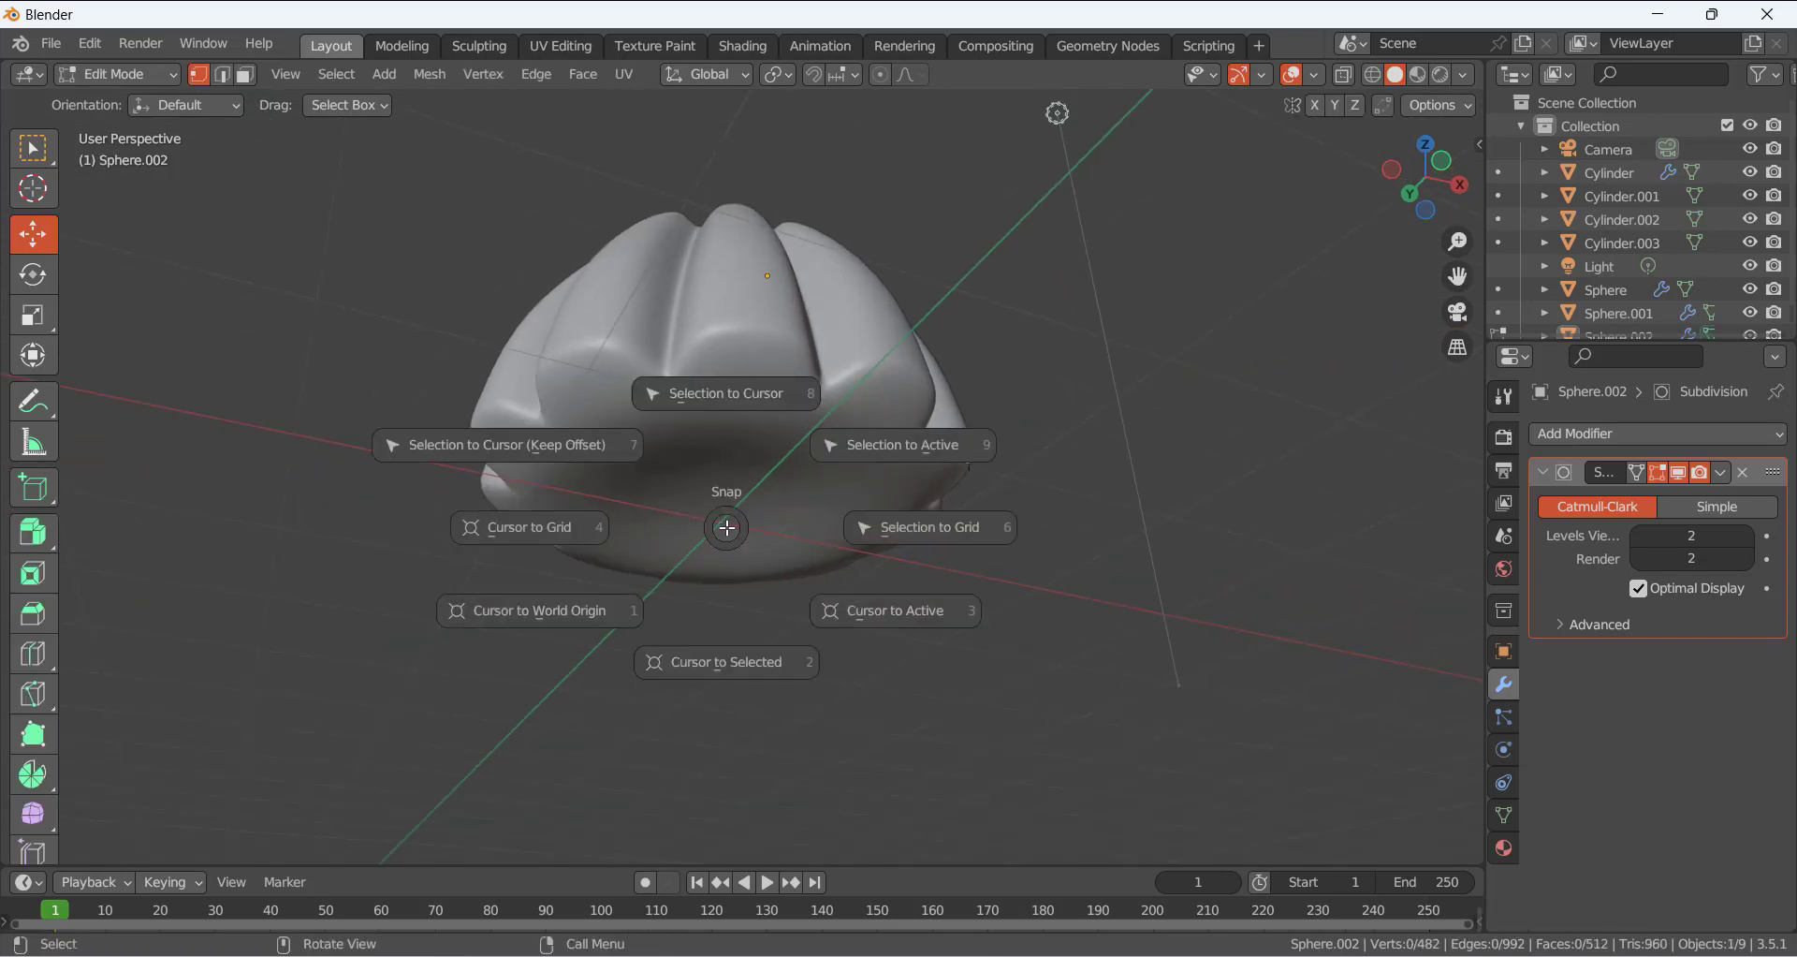
click(557, 615)
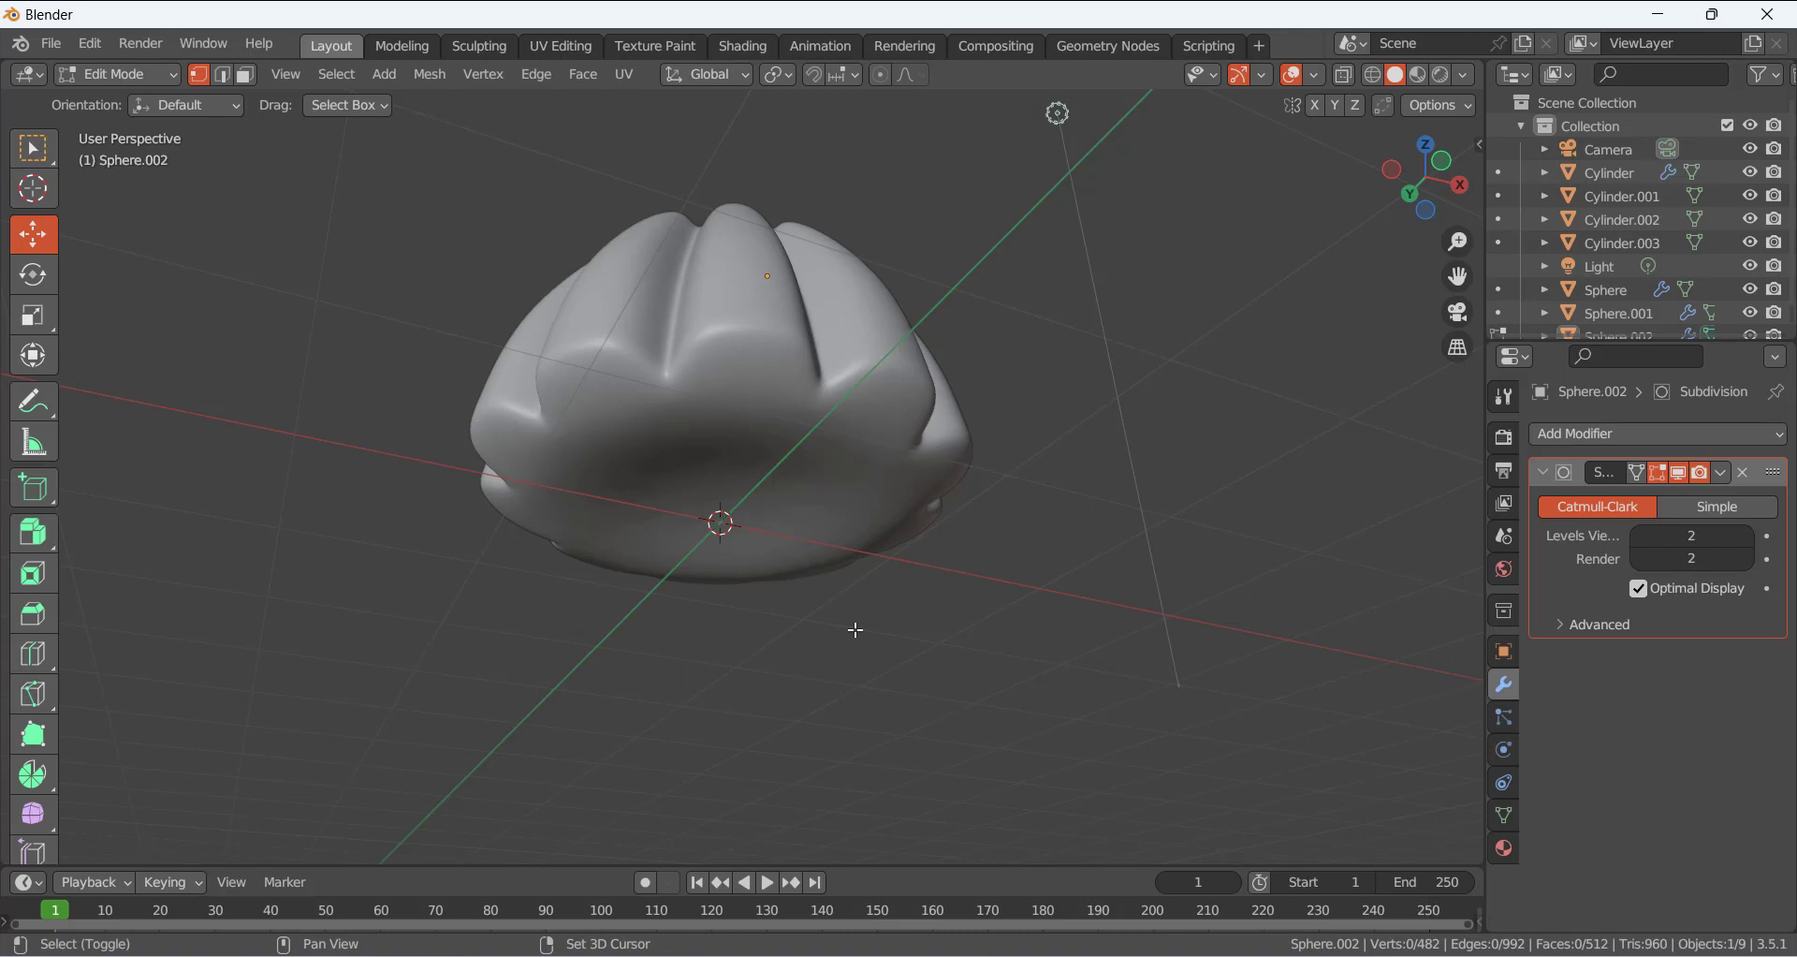
key(Tab)
Add a 10-vertex cylinder with 1 m radius and 2 m depth at the origin and scale it to 0.106 along Z
key(shift+a)
mouse_move(842, 481)
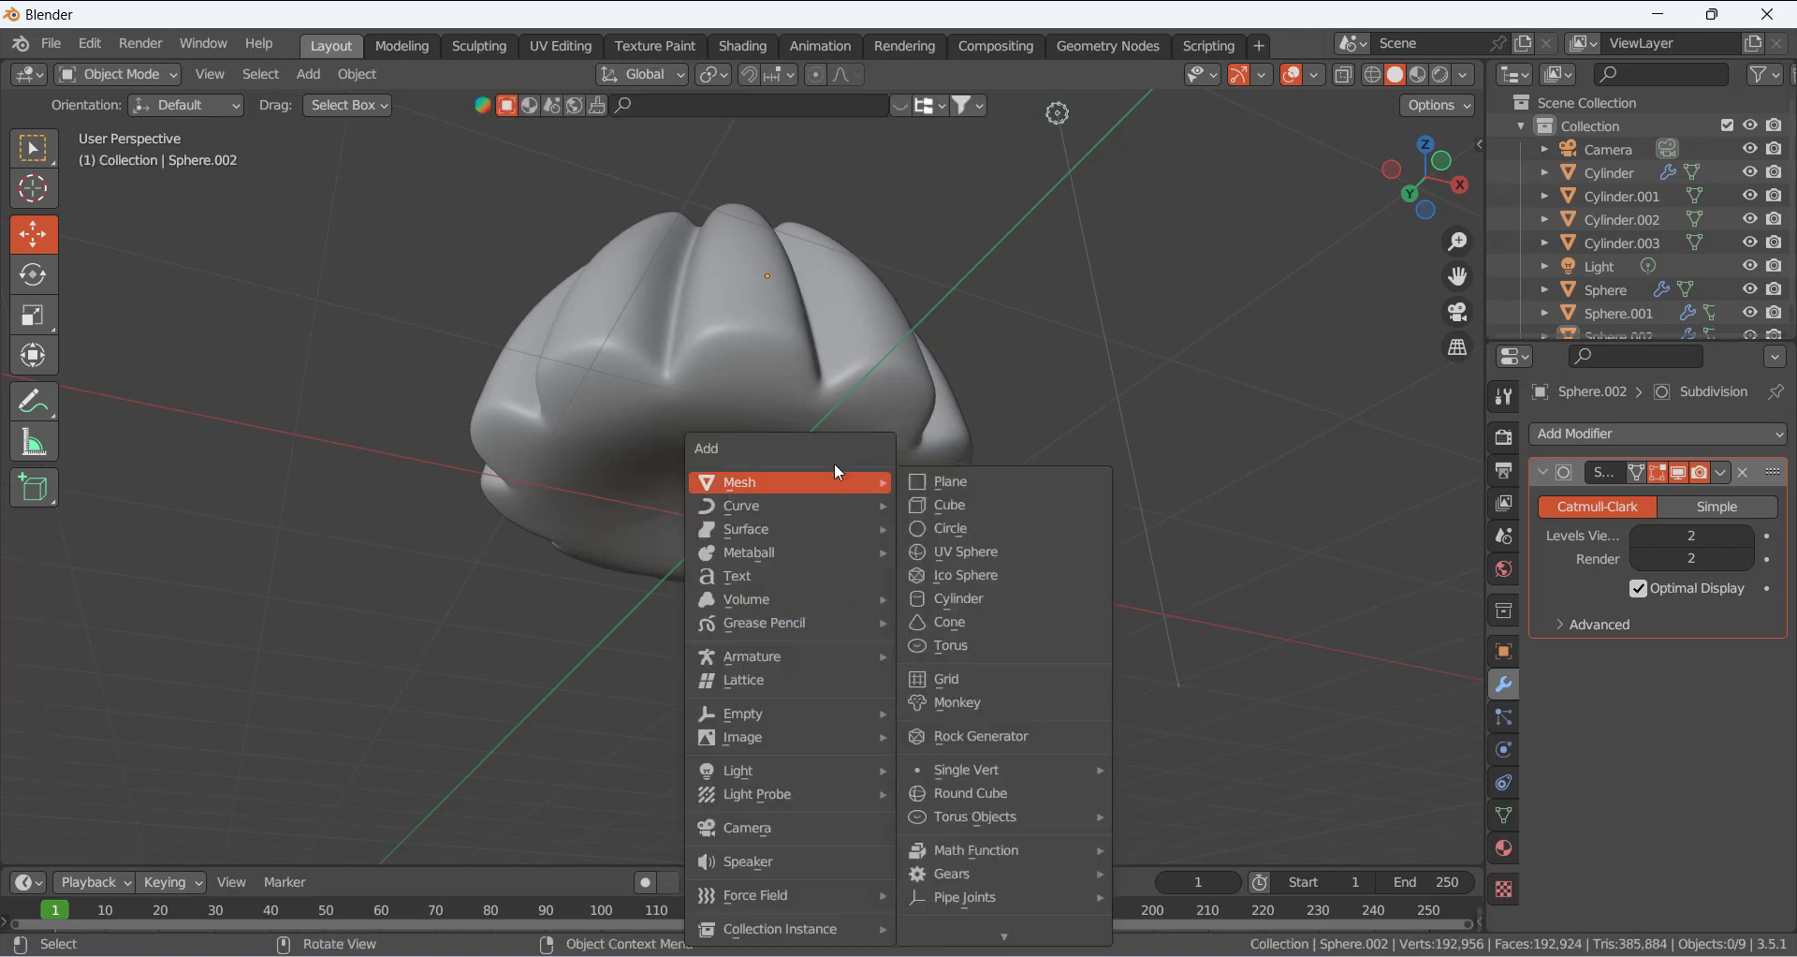
click(974, 598)
key(s)
key(z)
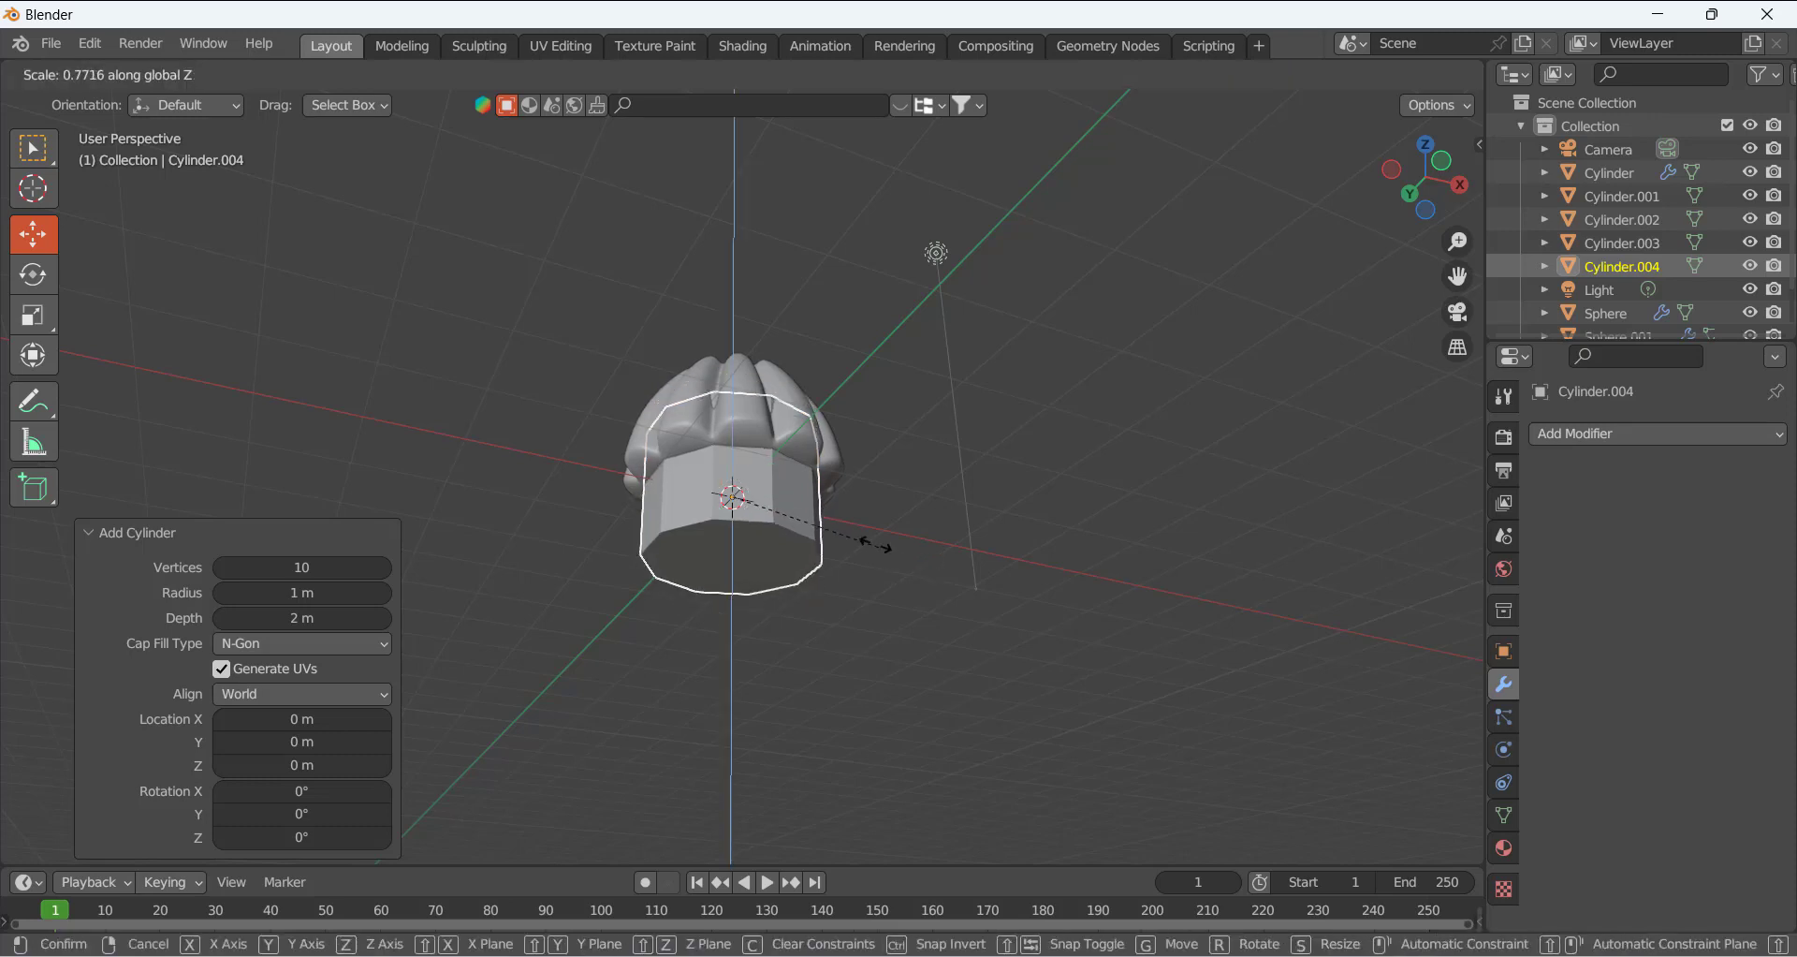
click(766, 500)
middle_drag(755, 497, 728, 582)
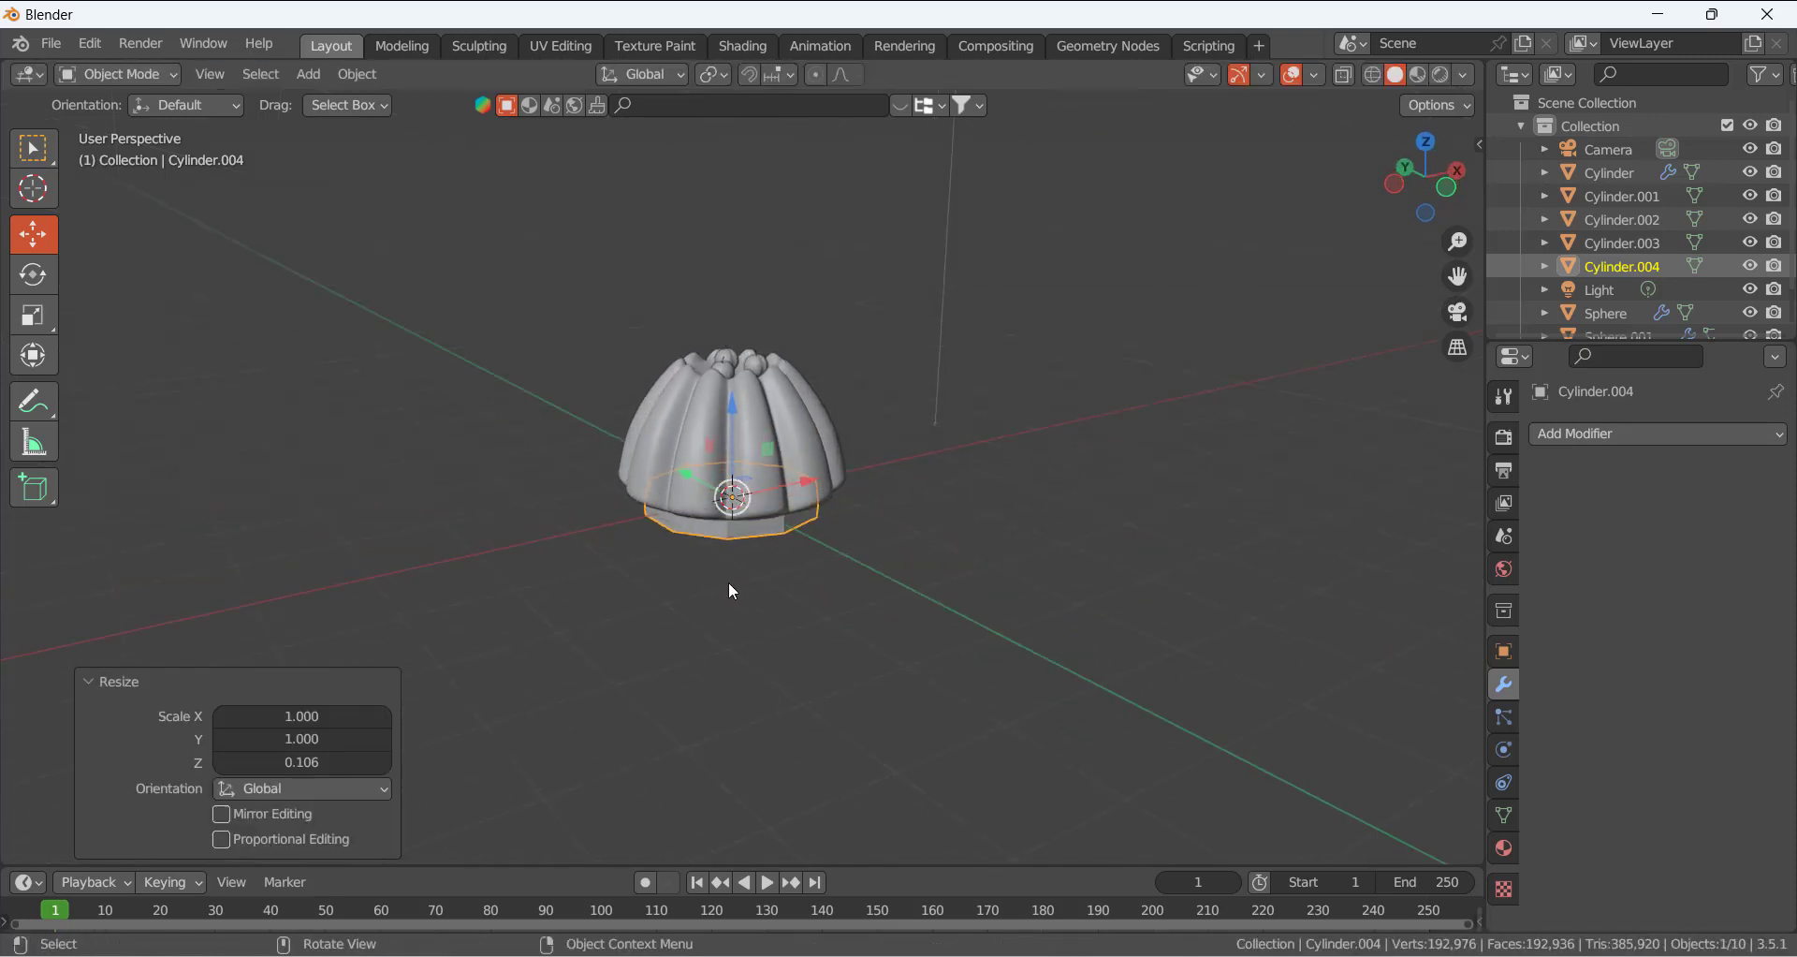
Scale the flat cylinder uniformly by 2.954 and lower it along Z to form a base beneath the dome
key(s)
key(Return)
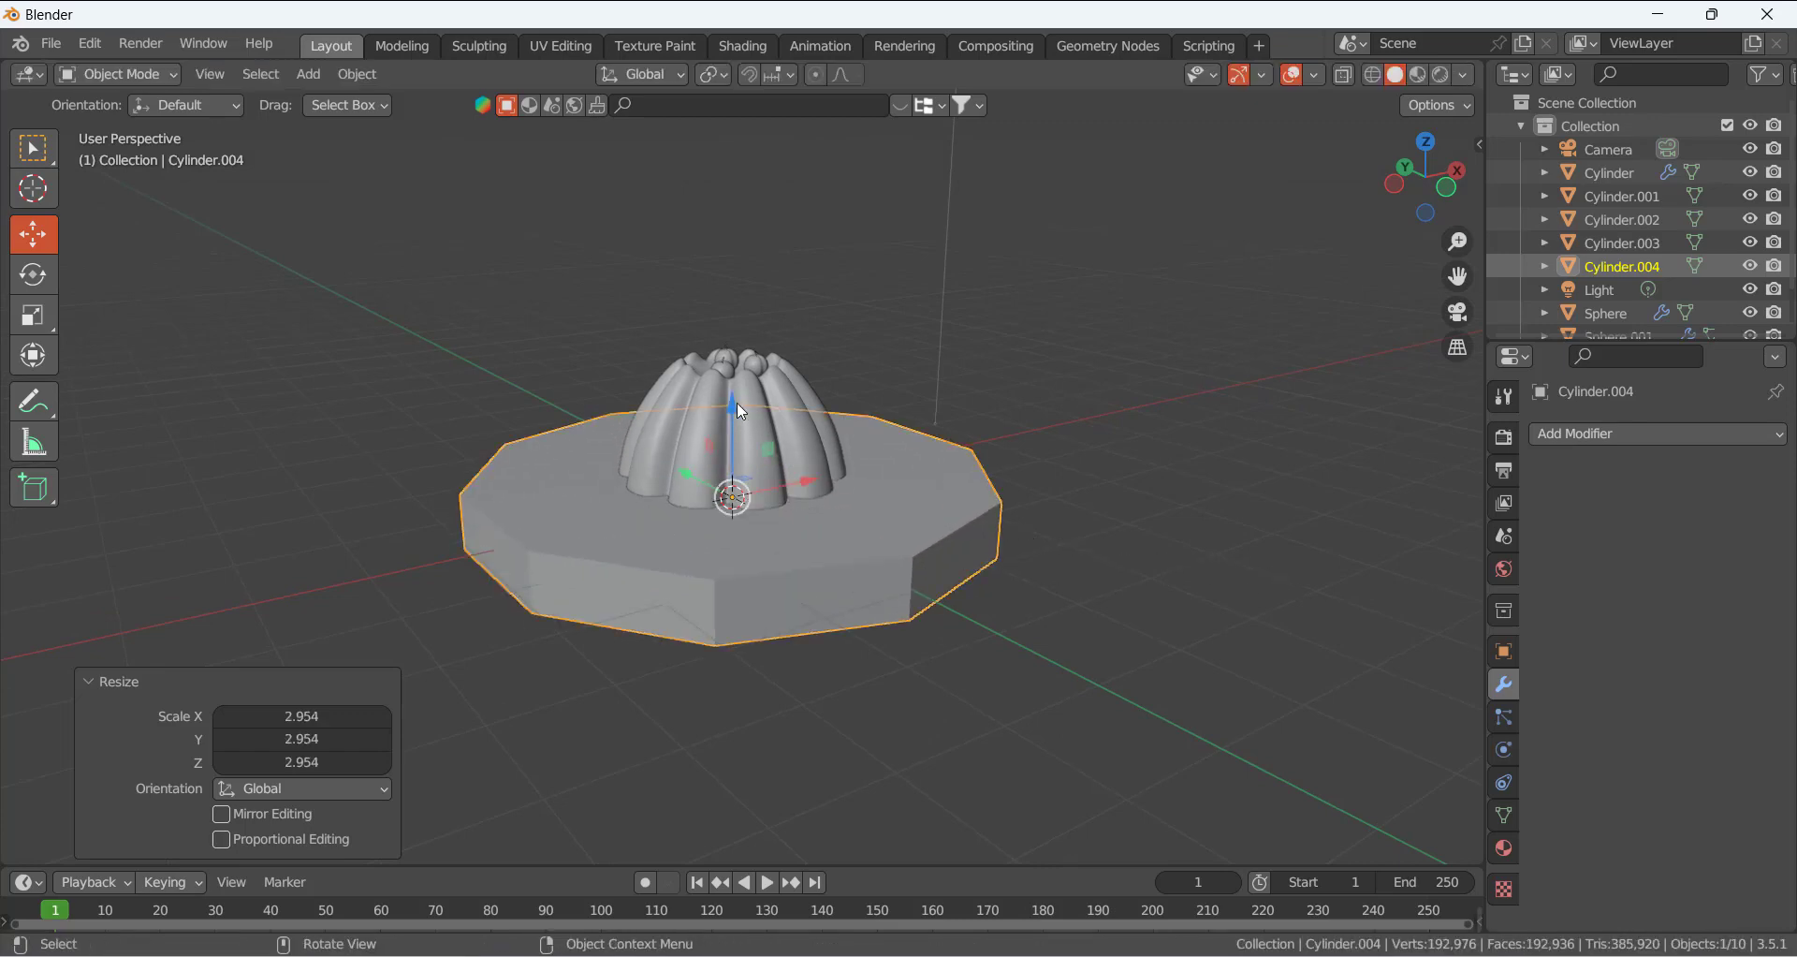
key(g)
key(z)
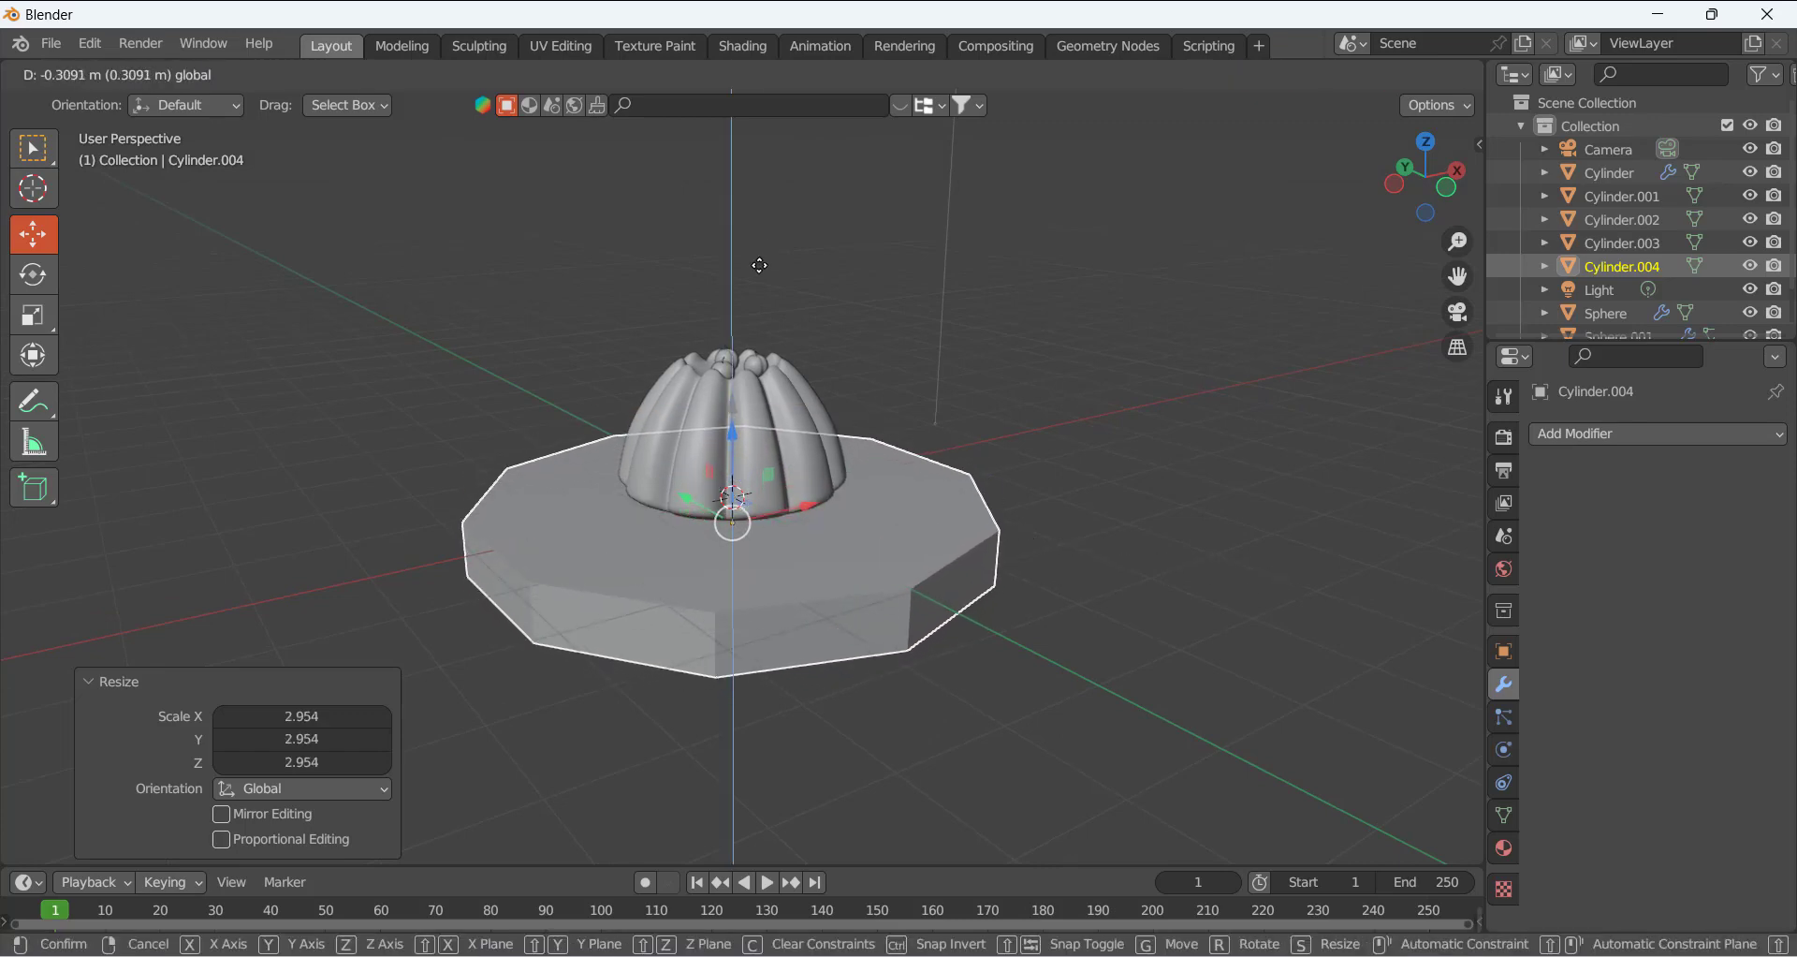
click(769, 185)
scroll(947, 513, down, 4)
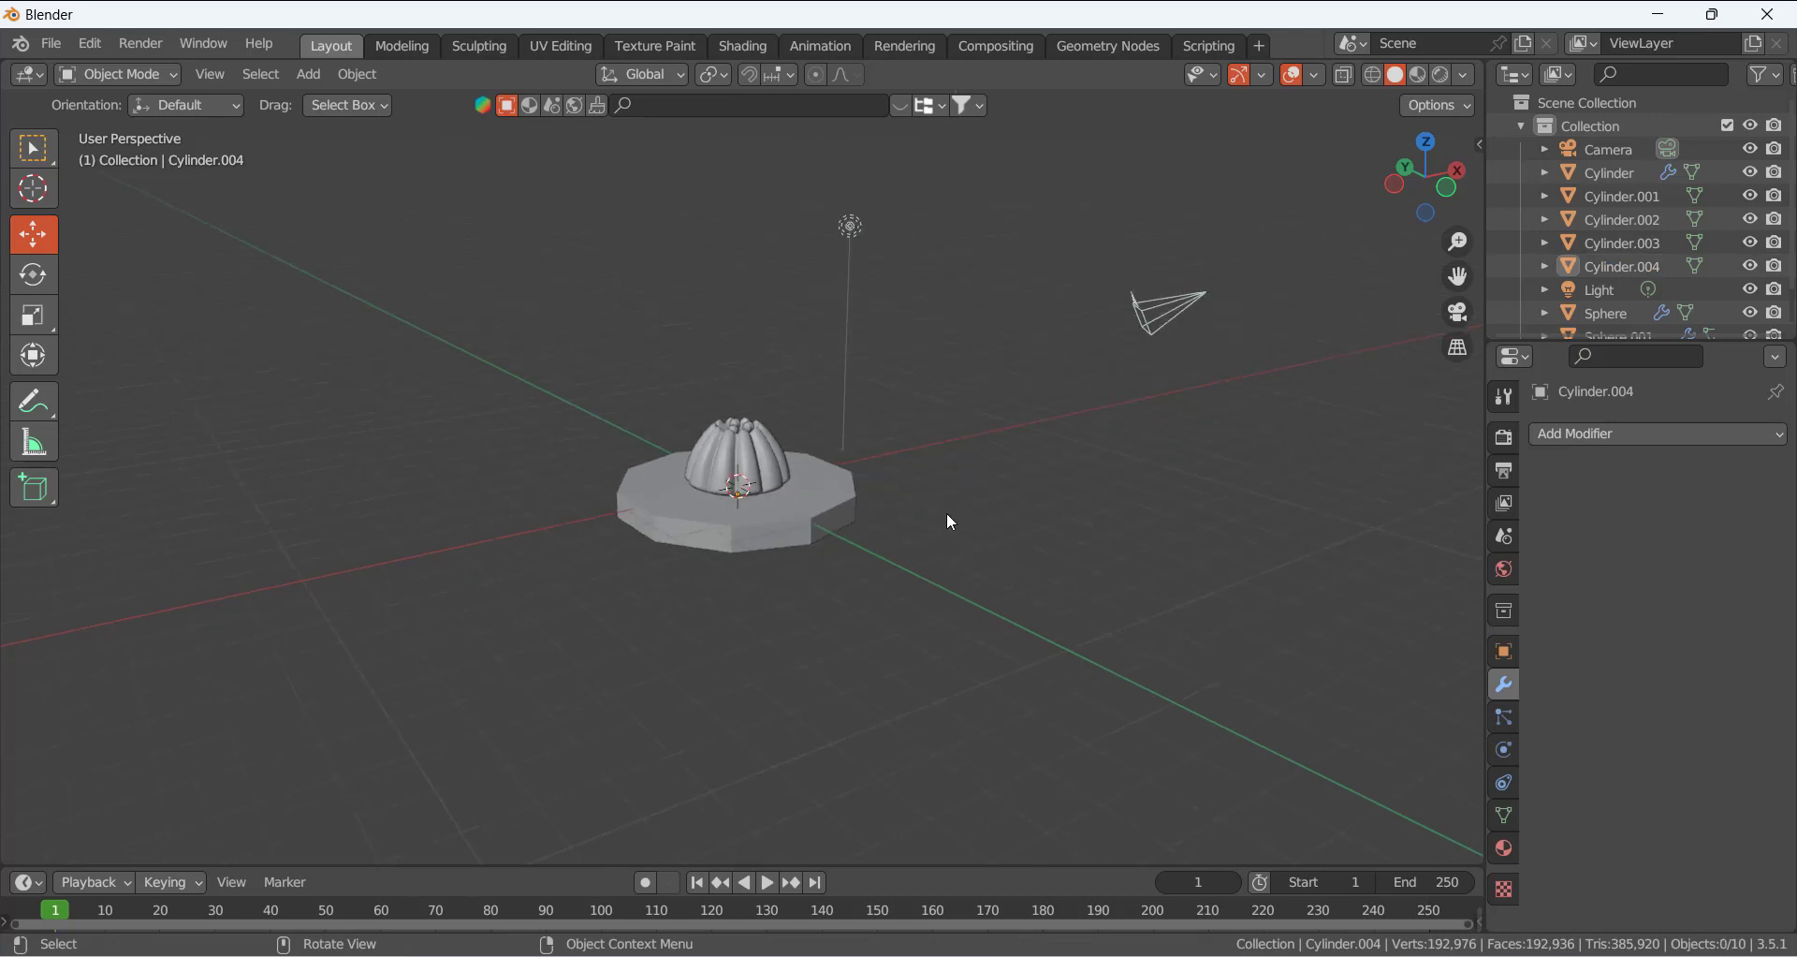
Add a 2 m mesh plane at the world origin
middle_drag(951, 522, 840, 525)
key(shift+a)
mouse_move(896, 477)
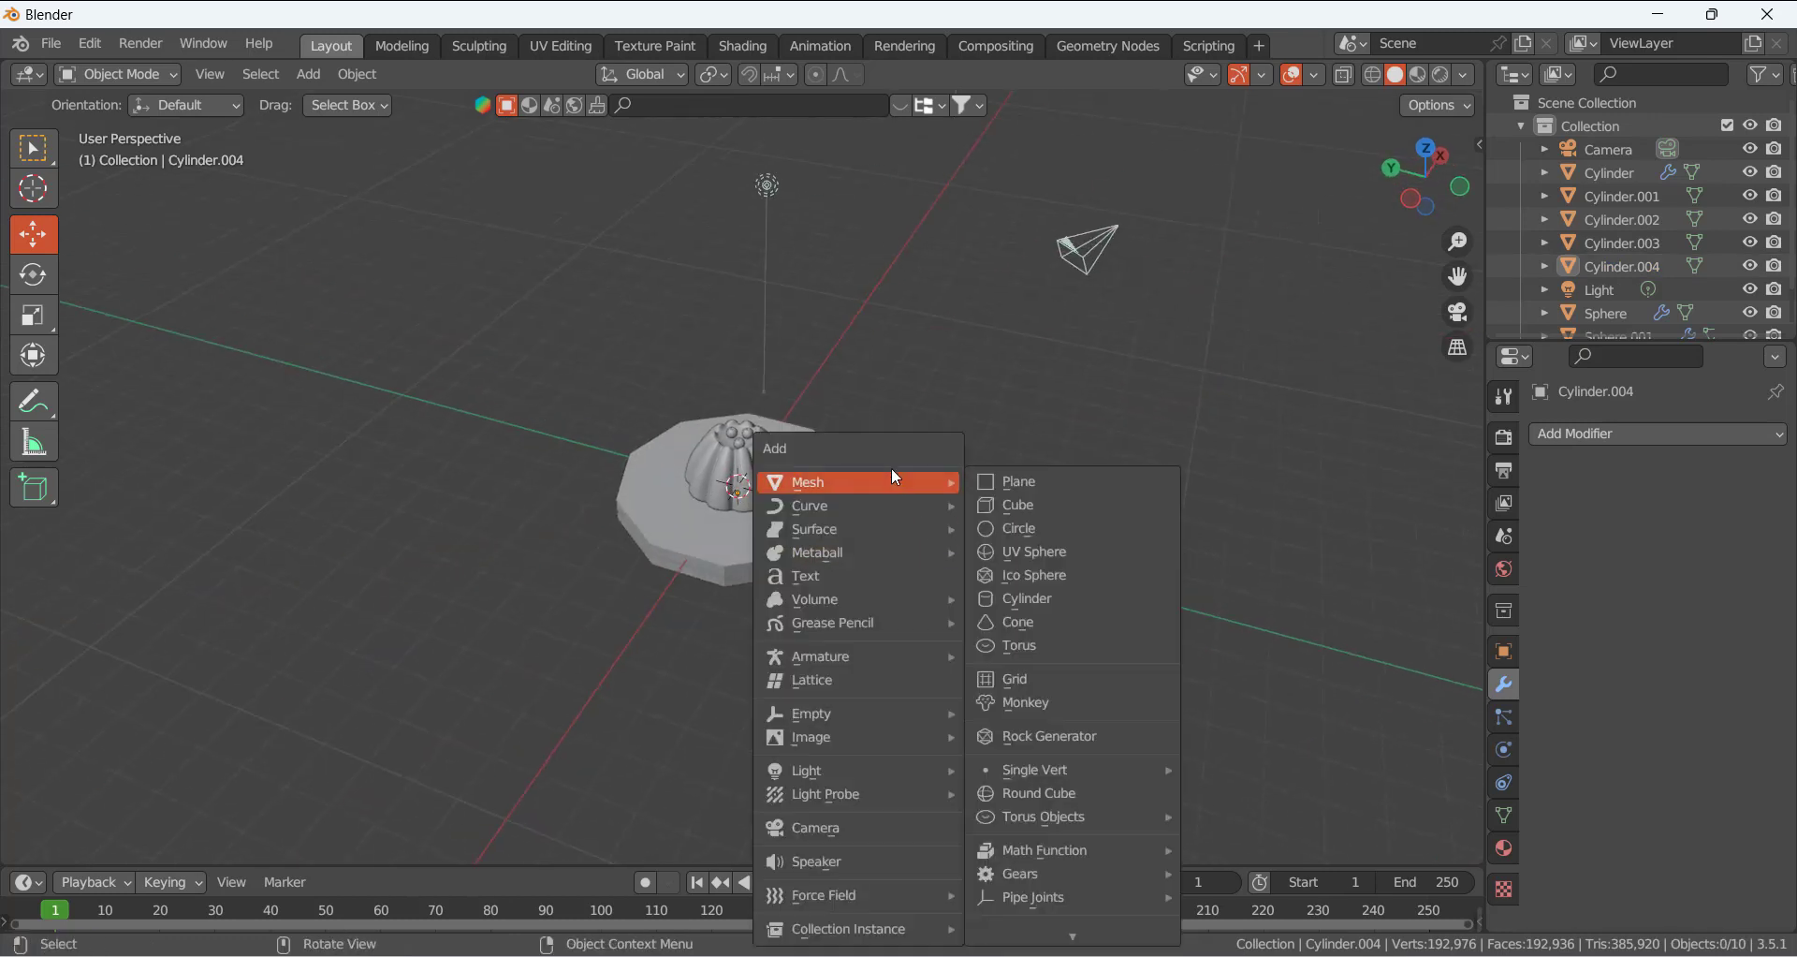
click(1030, 482)
key(g)
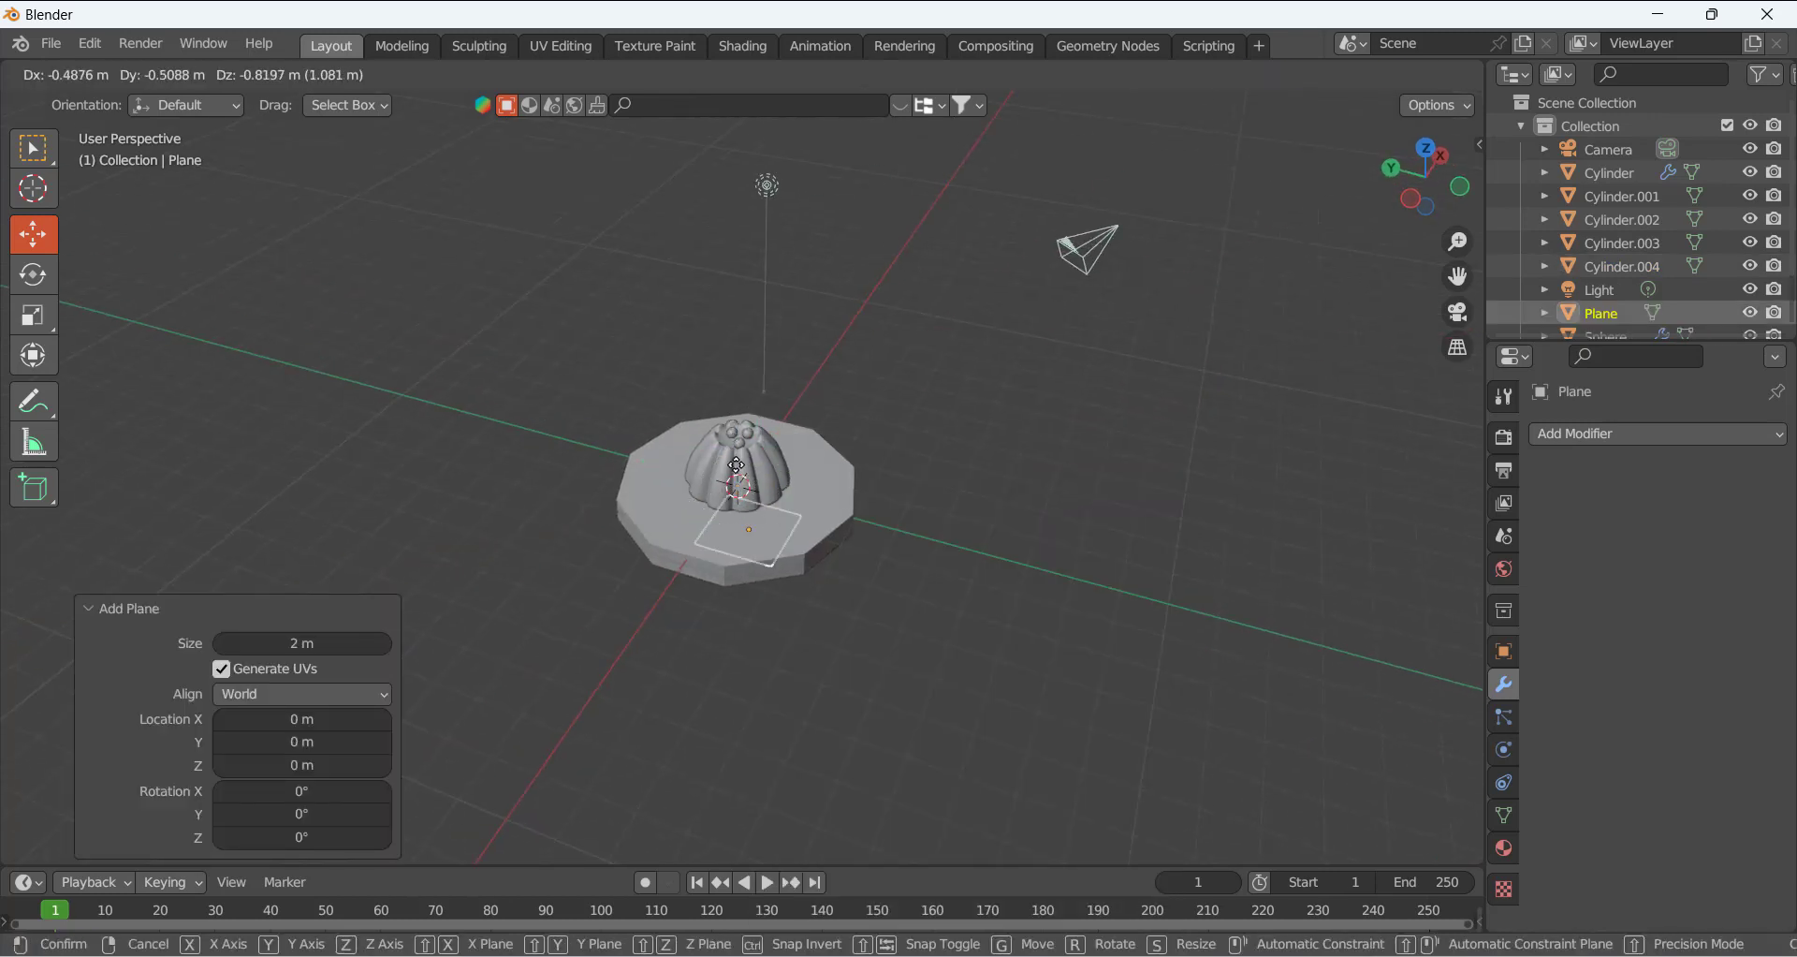
click(743, 482)
key(ctrl+z)
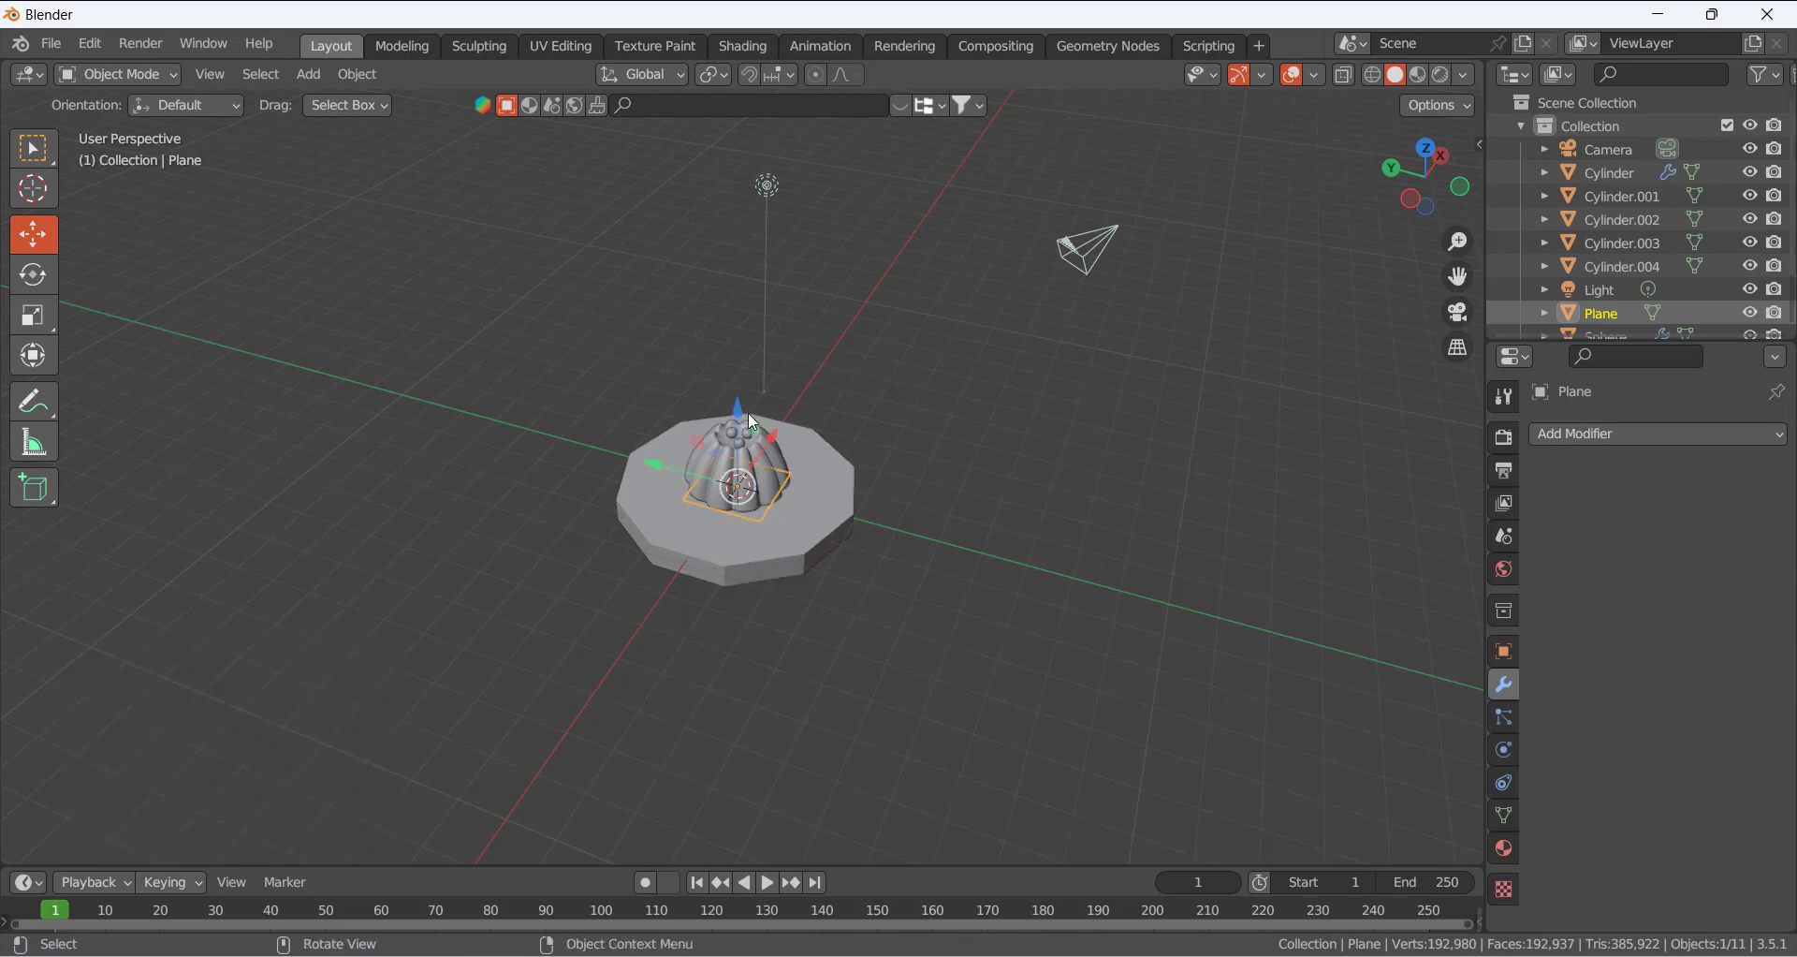
Lower the plane 2.0579 m along Z below the base and scale it uniformly by 9.047
drag(740, 412, 733, 477)
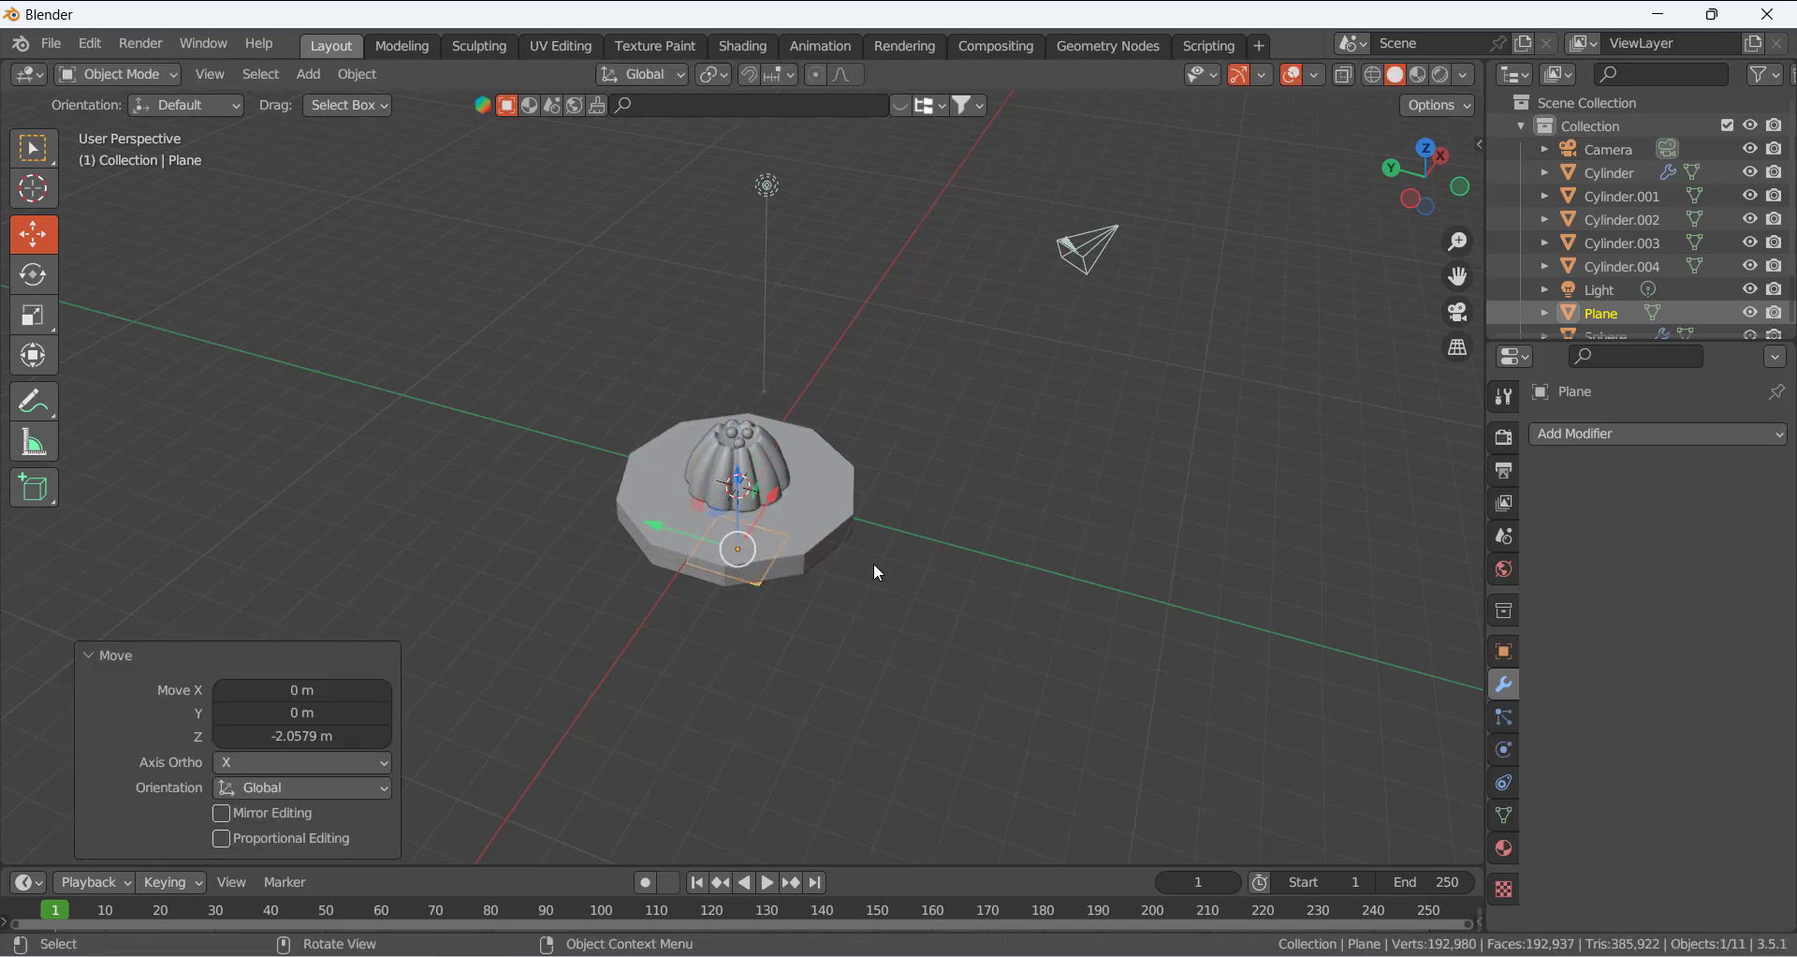
key(s)
click(479, 717)
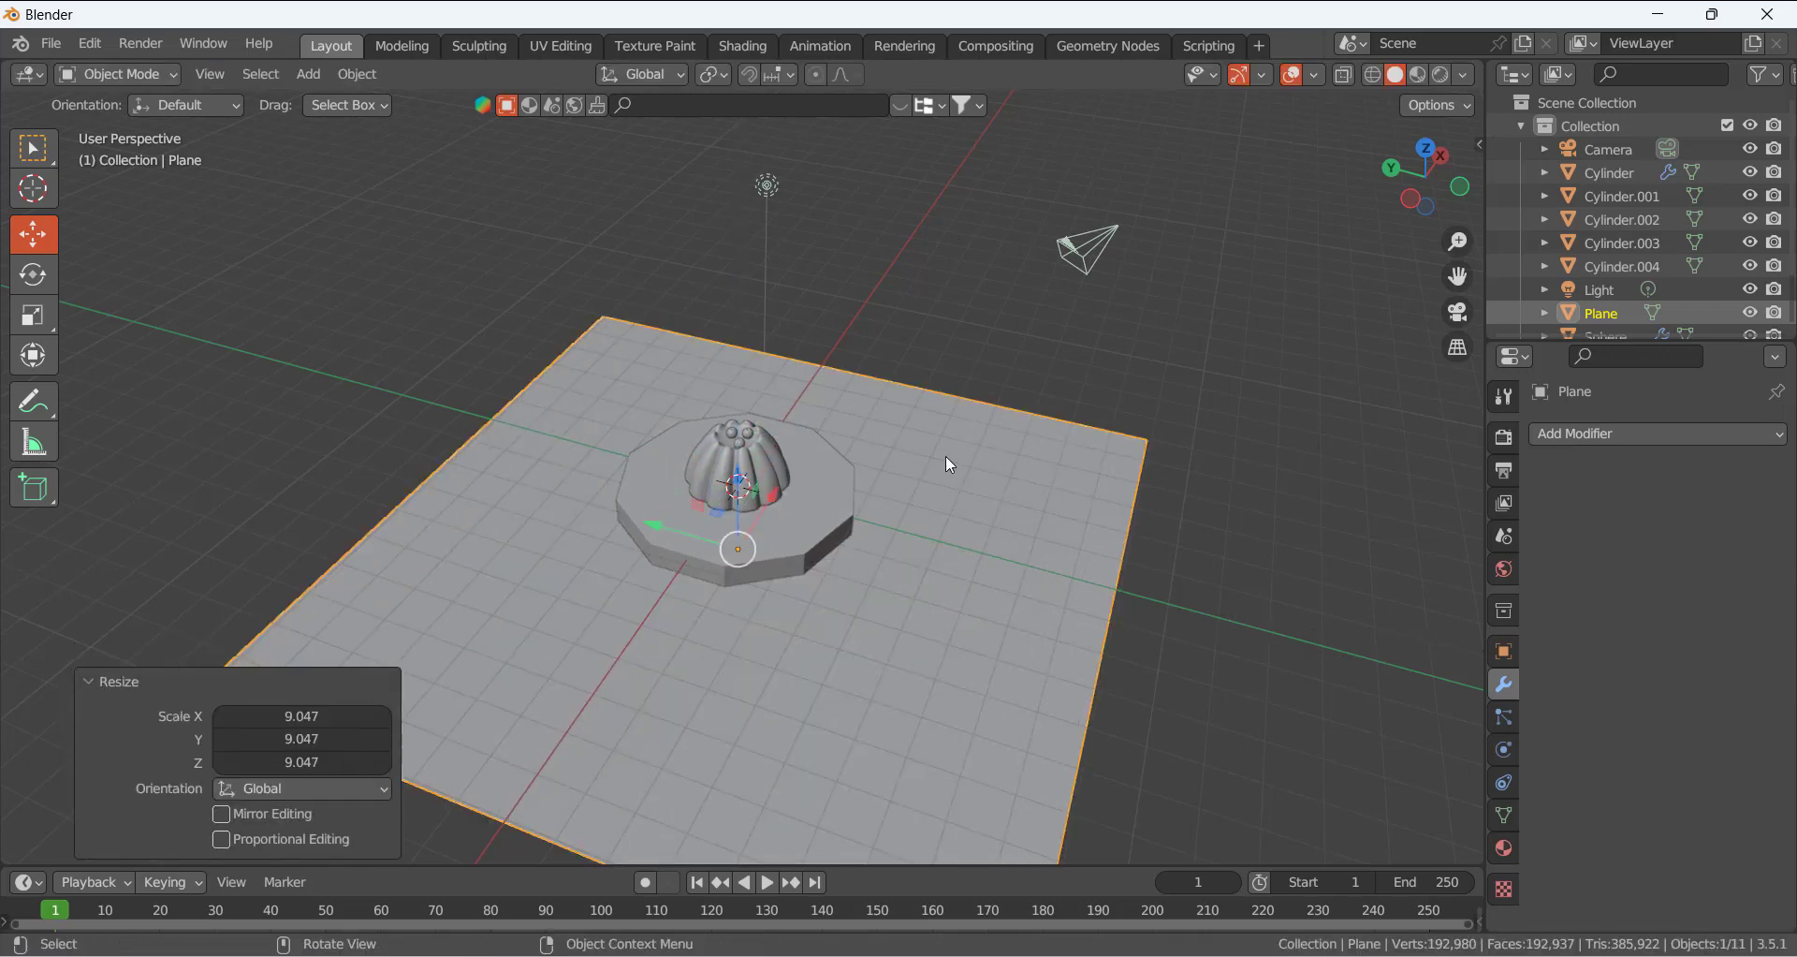
Enlarge the ground plane by a further factor of 1.237 and apply all of its transforms
key(s)
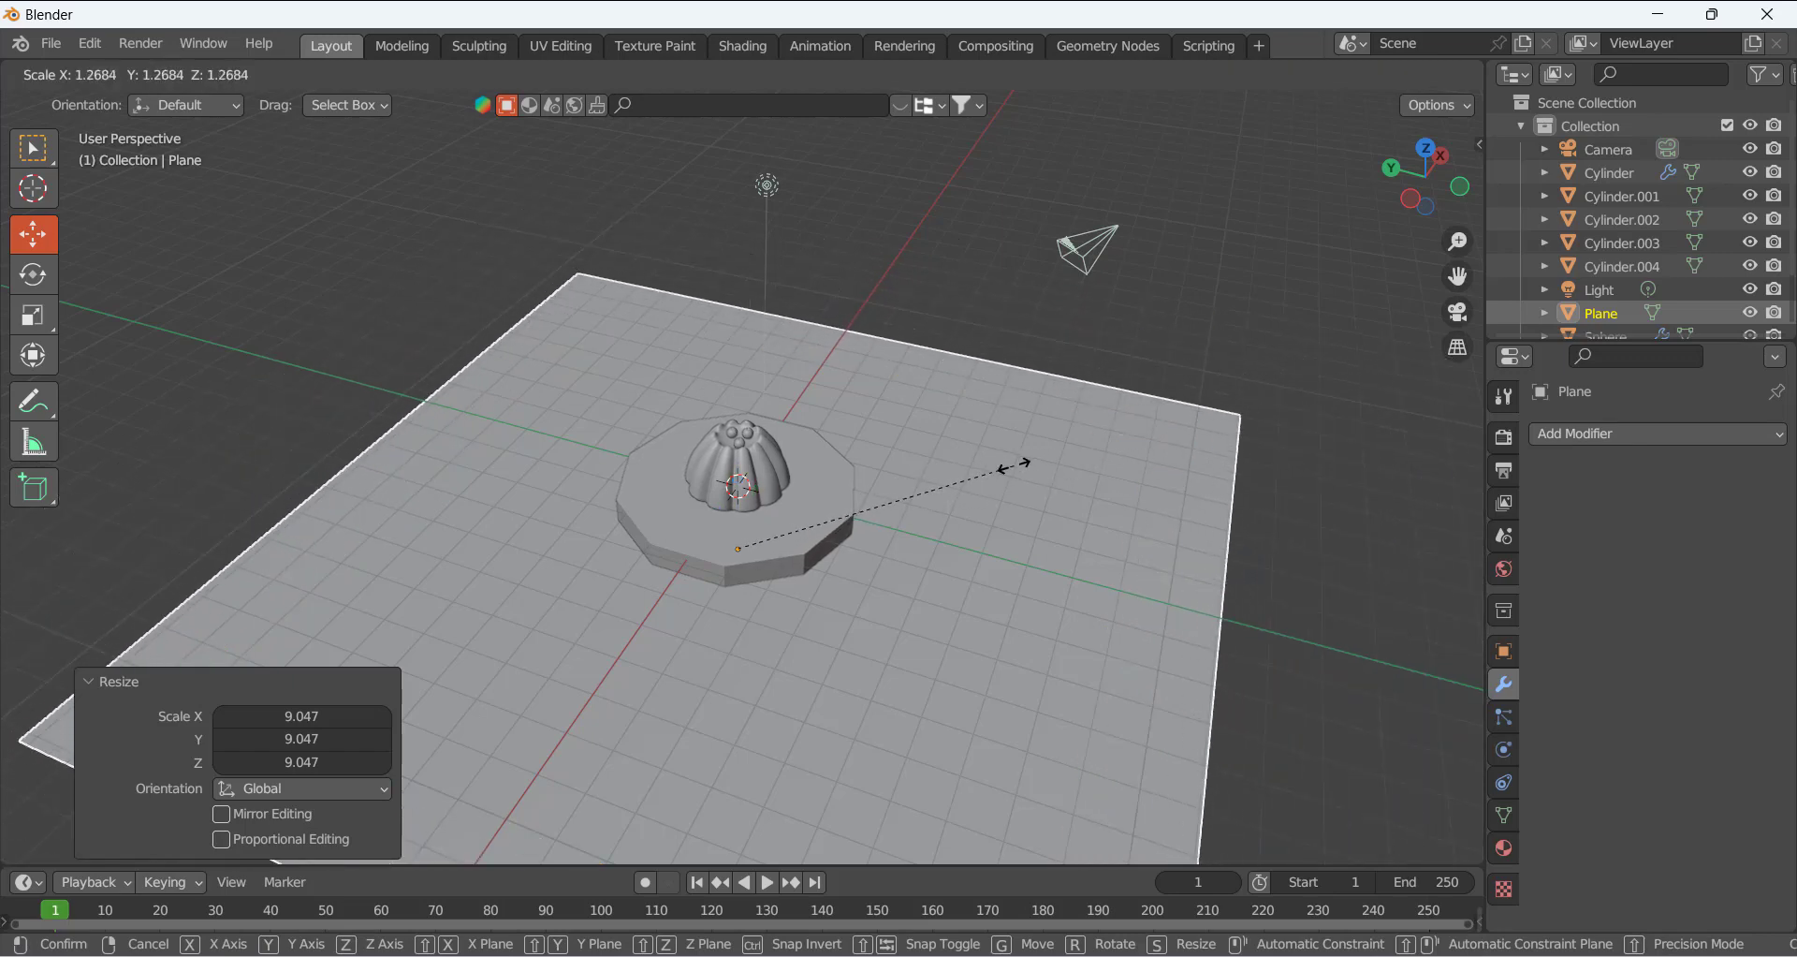
click(1008, 464)
key(ctrl+a)
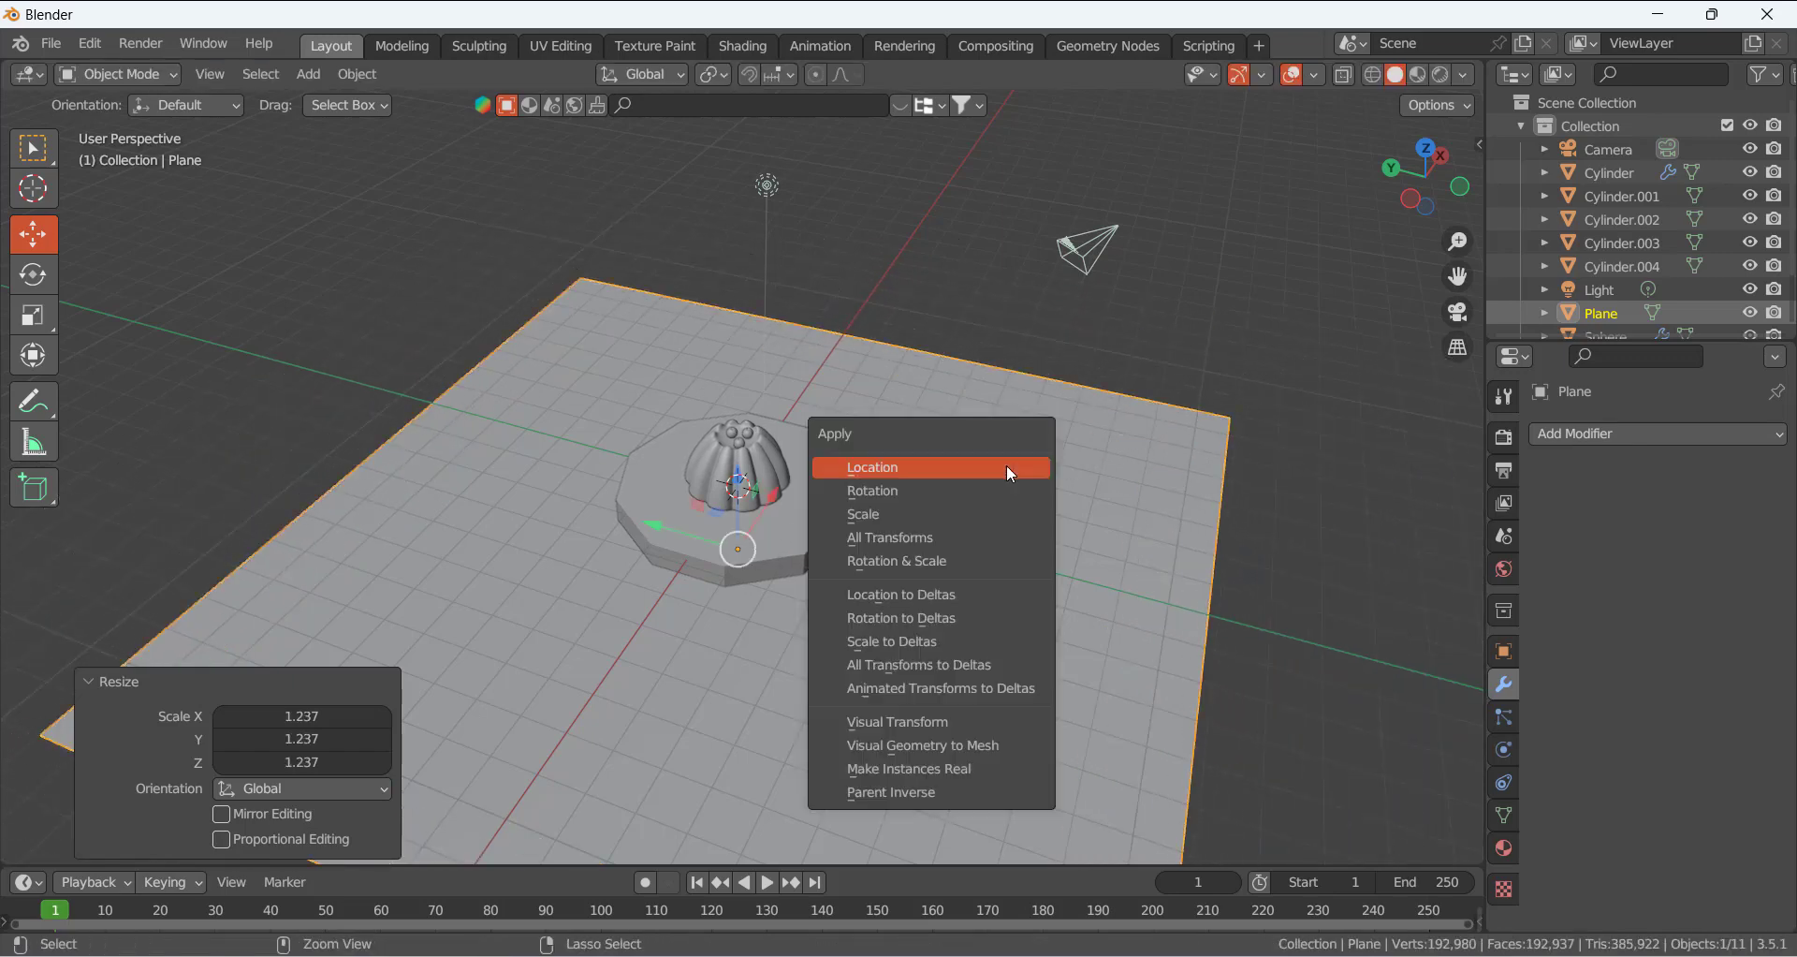
click(967, 536)
In Edit Mode, extrude the plane's two adjacent rear edges straight up along Z to form two tall backdrop walls
key(Tab)
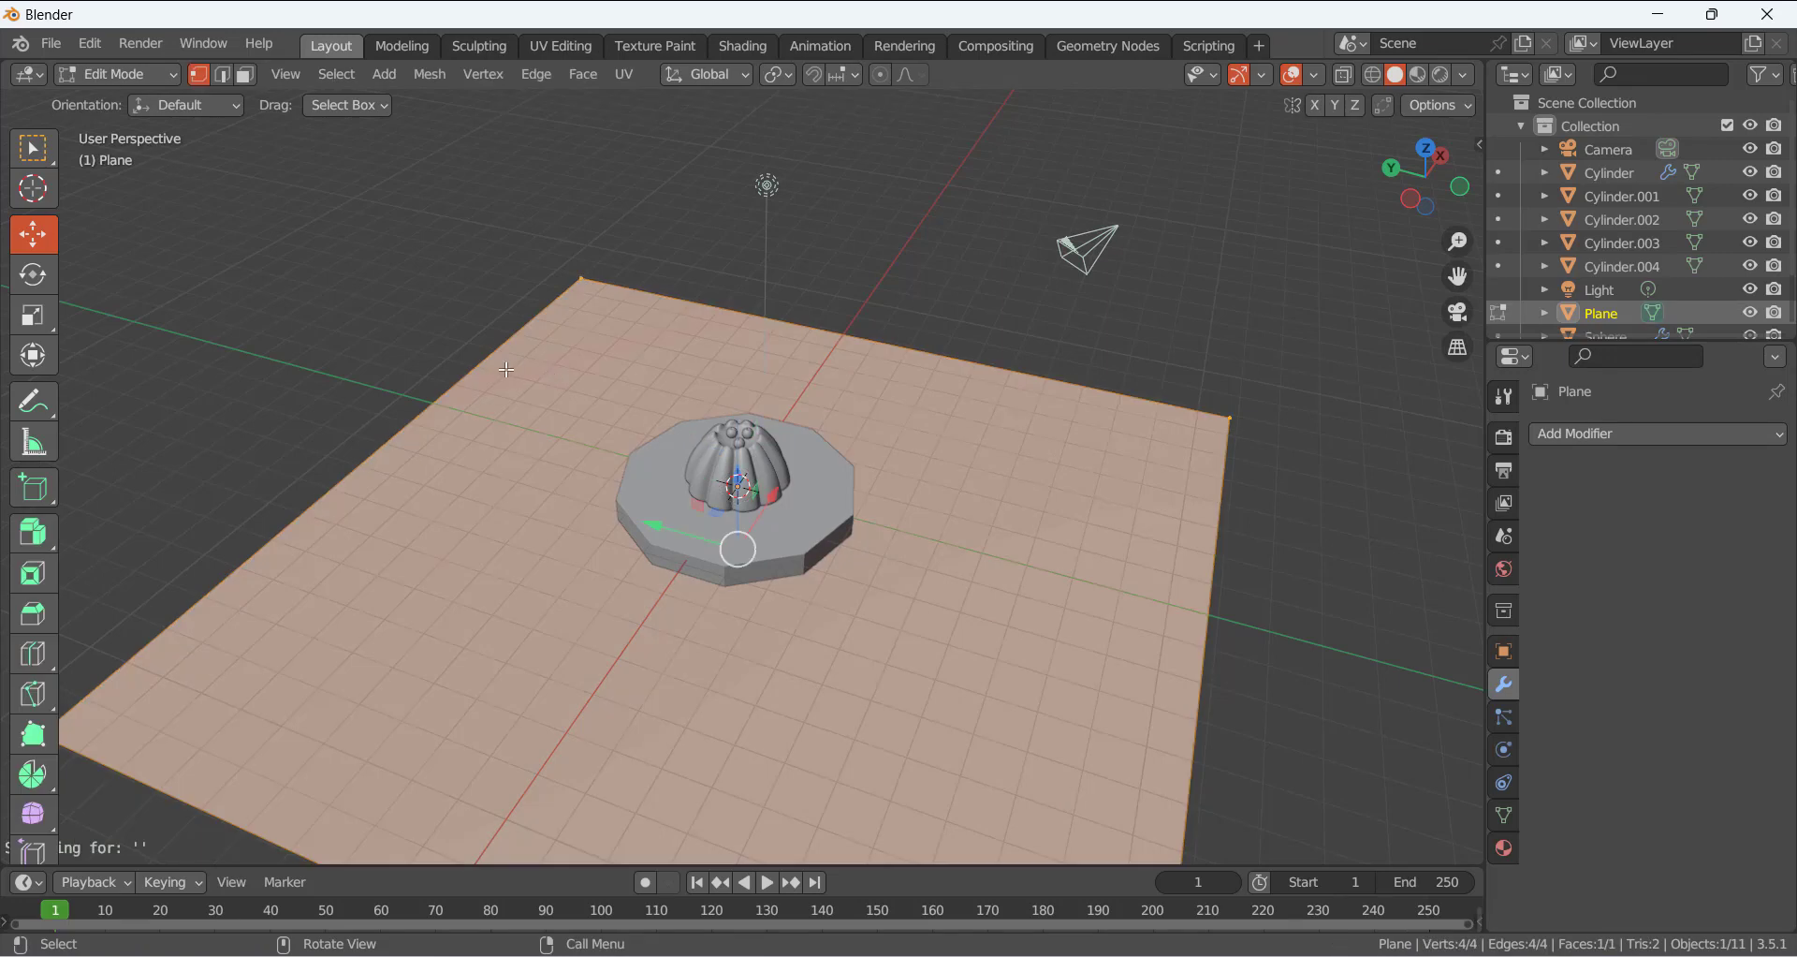
key(alt+a)
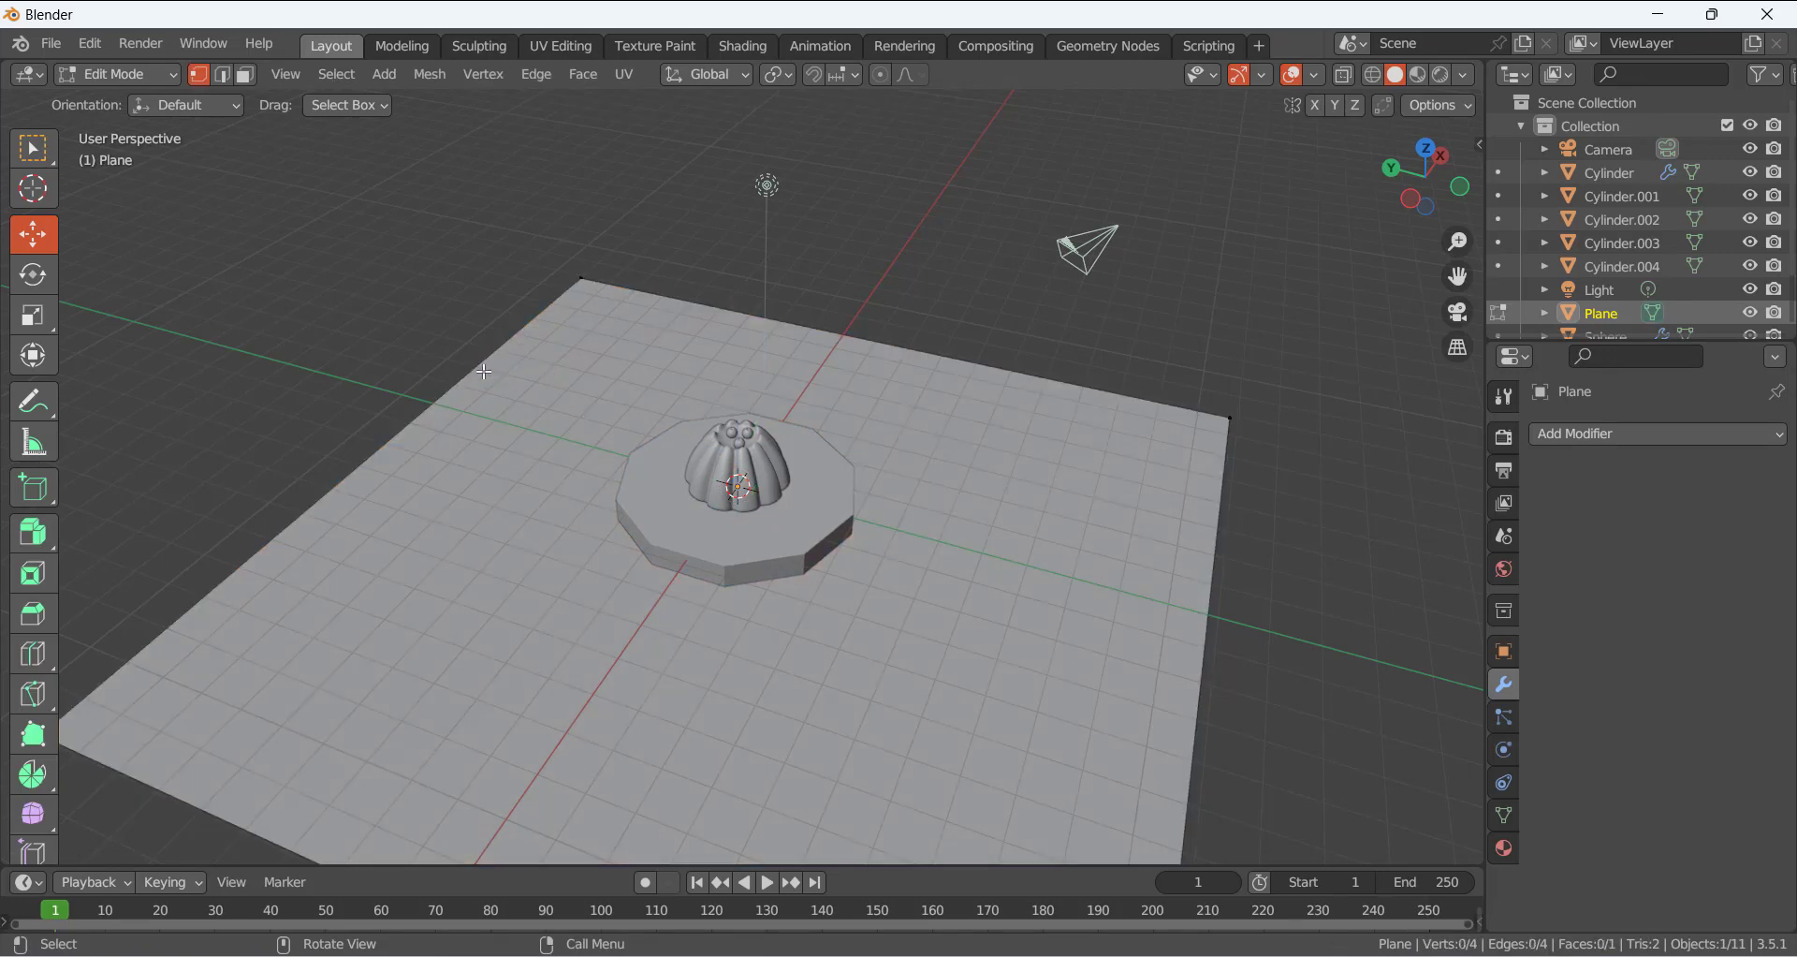
key(2)
click(477, 372)
shift+click(644, 282)
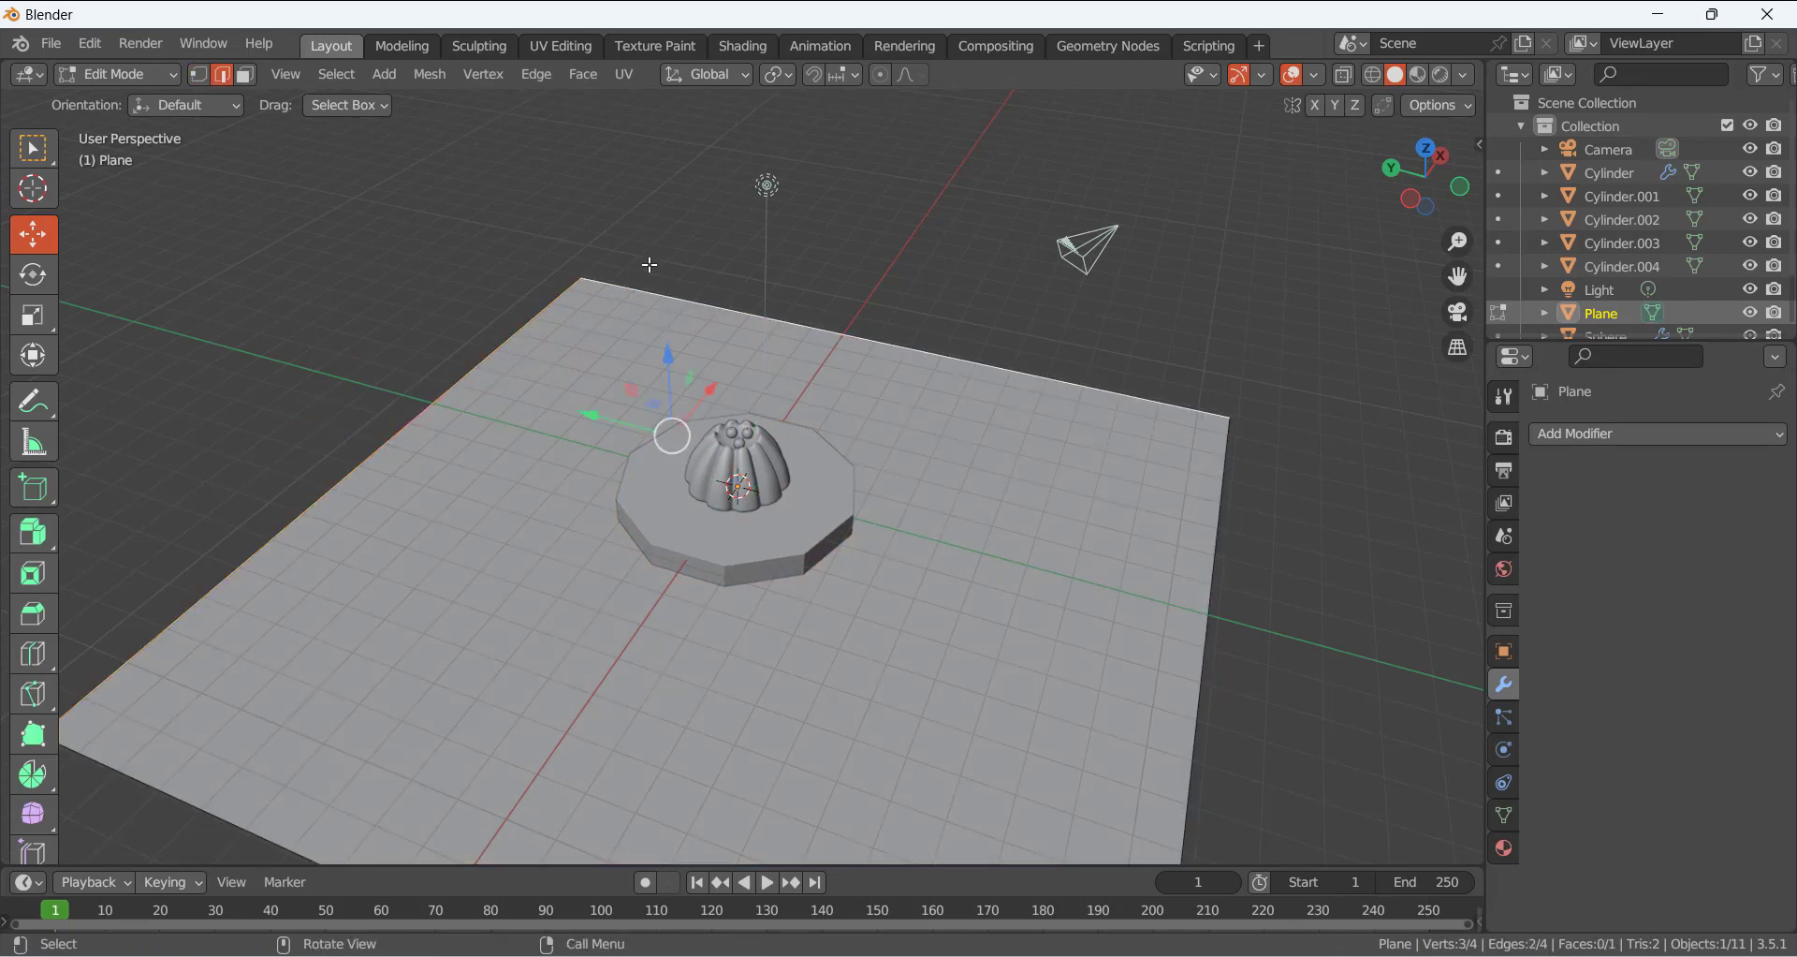
key(e)
key(z)
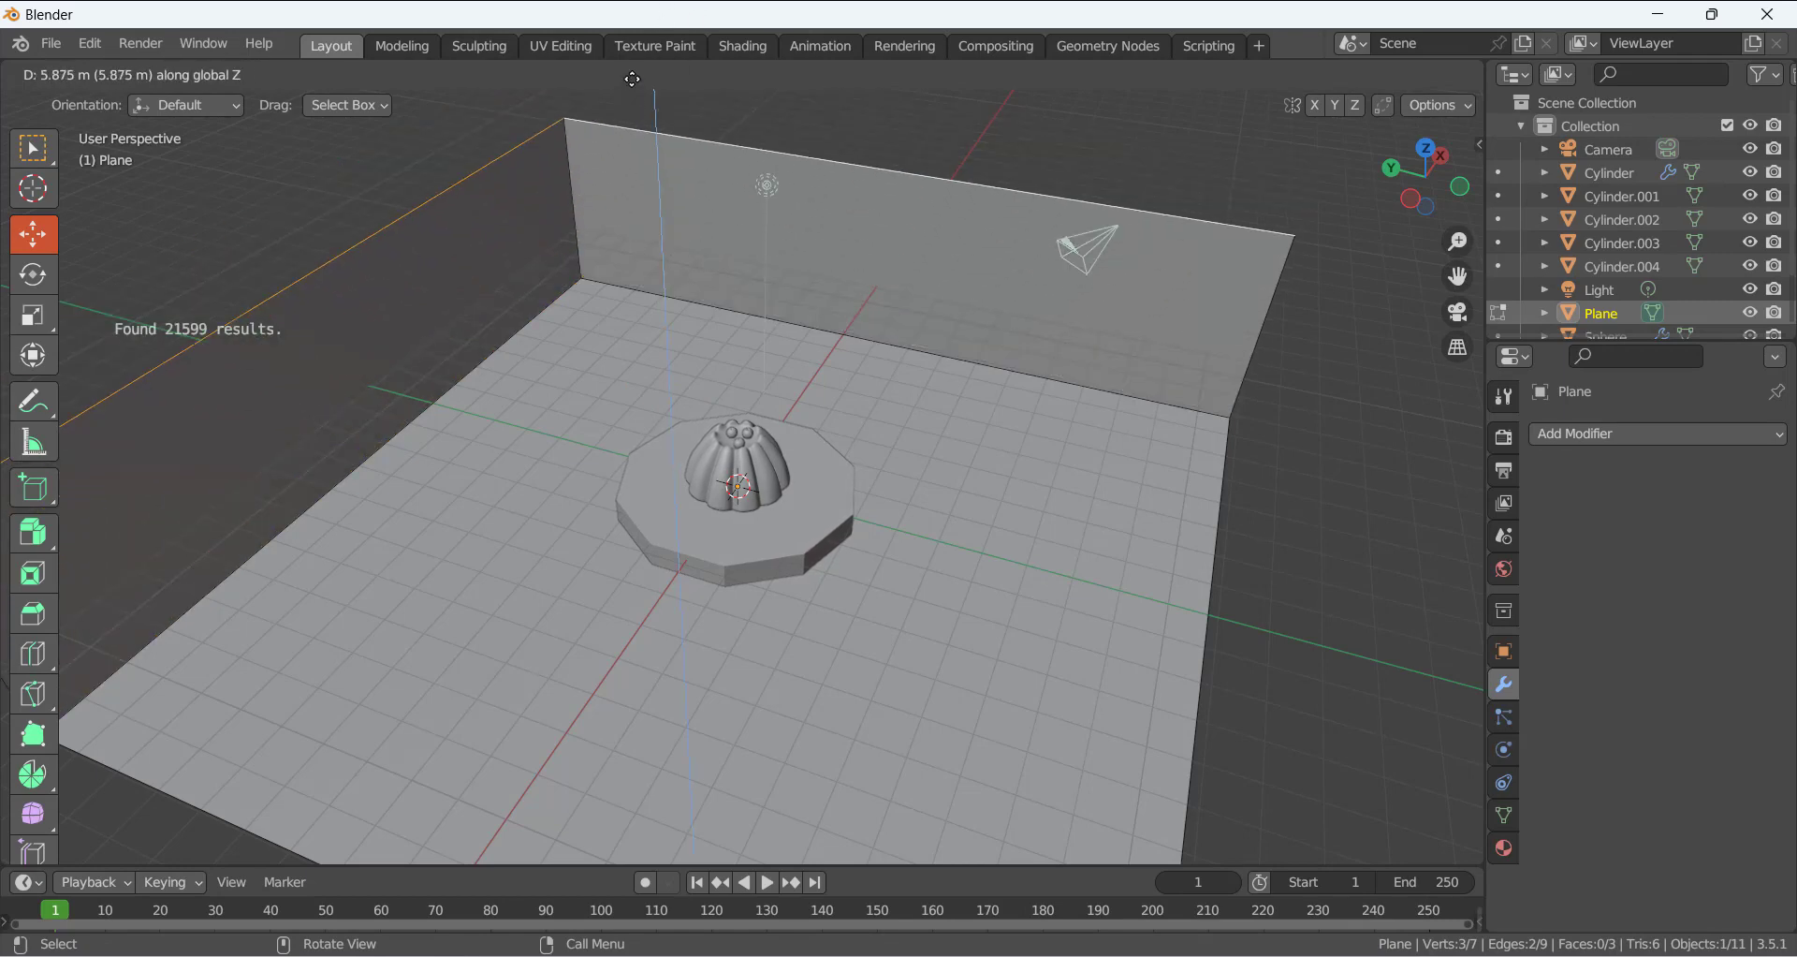
click(646, 166)
scroll(645, 178, down, 3)
drag(693, 254, 691, 99)
Bevel the two edges where the walls meet the floor about 4.4 m wide with 7 segments, and return to Object Mode
click(723, 362)
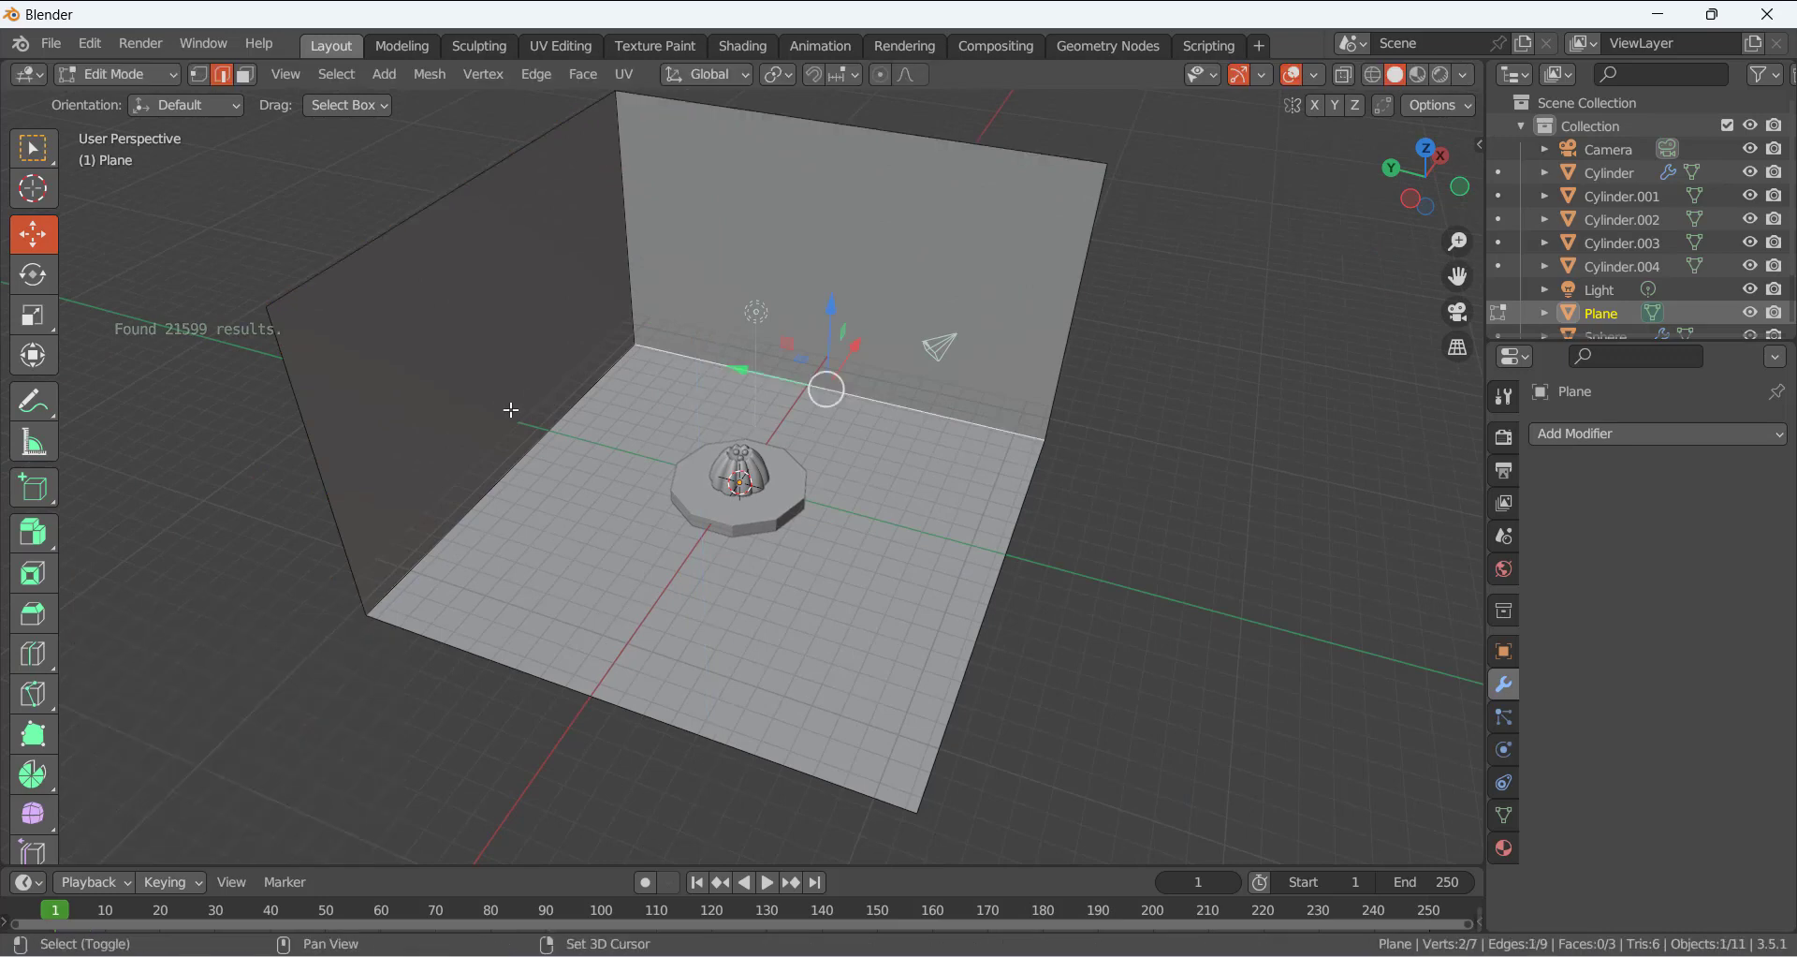
shift+click(558, 424)
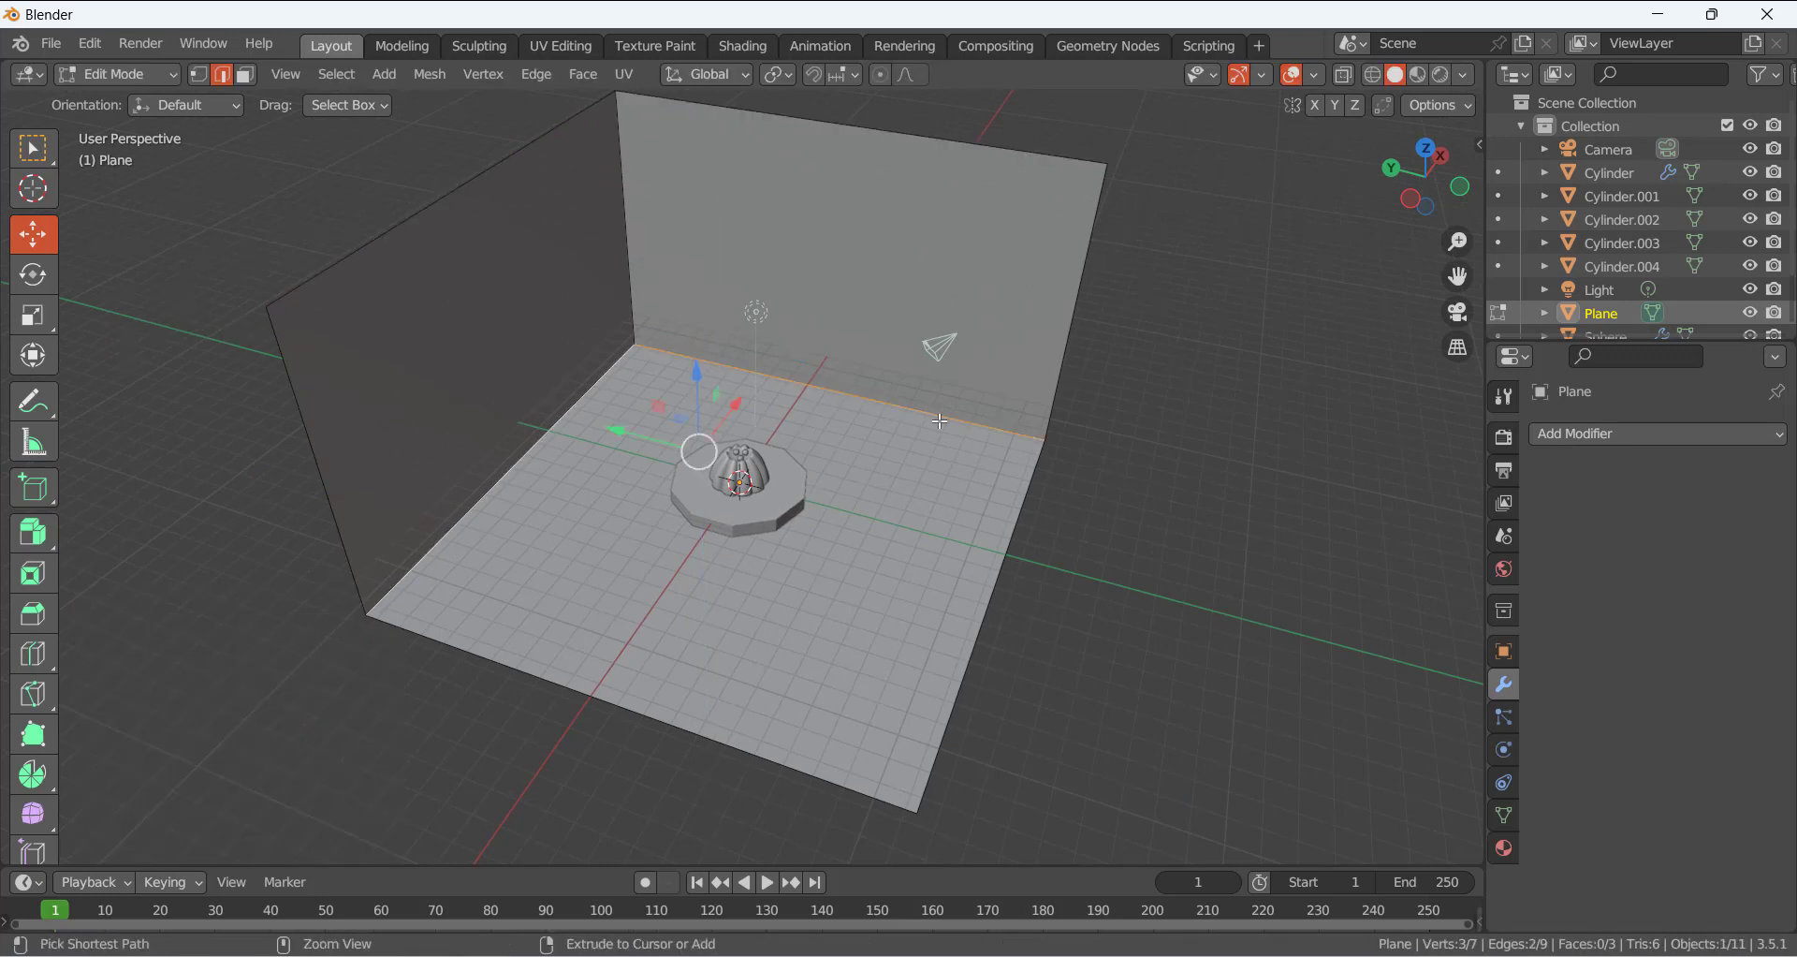
key(ctrl+b)
scroll(992, 468, up, 6)
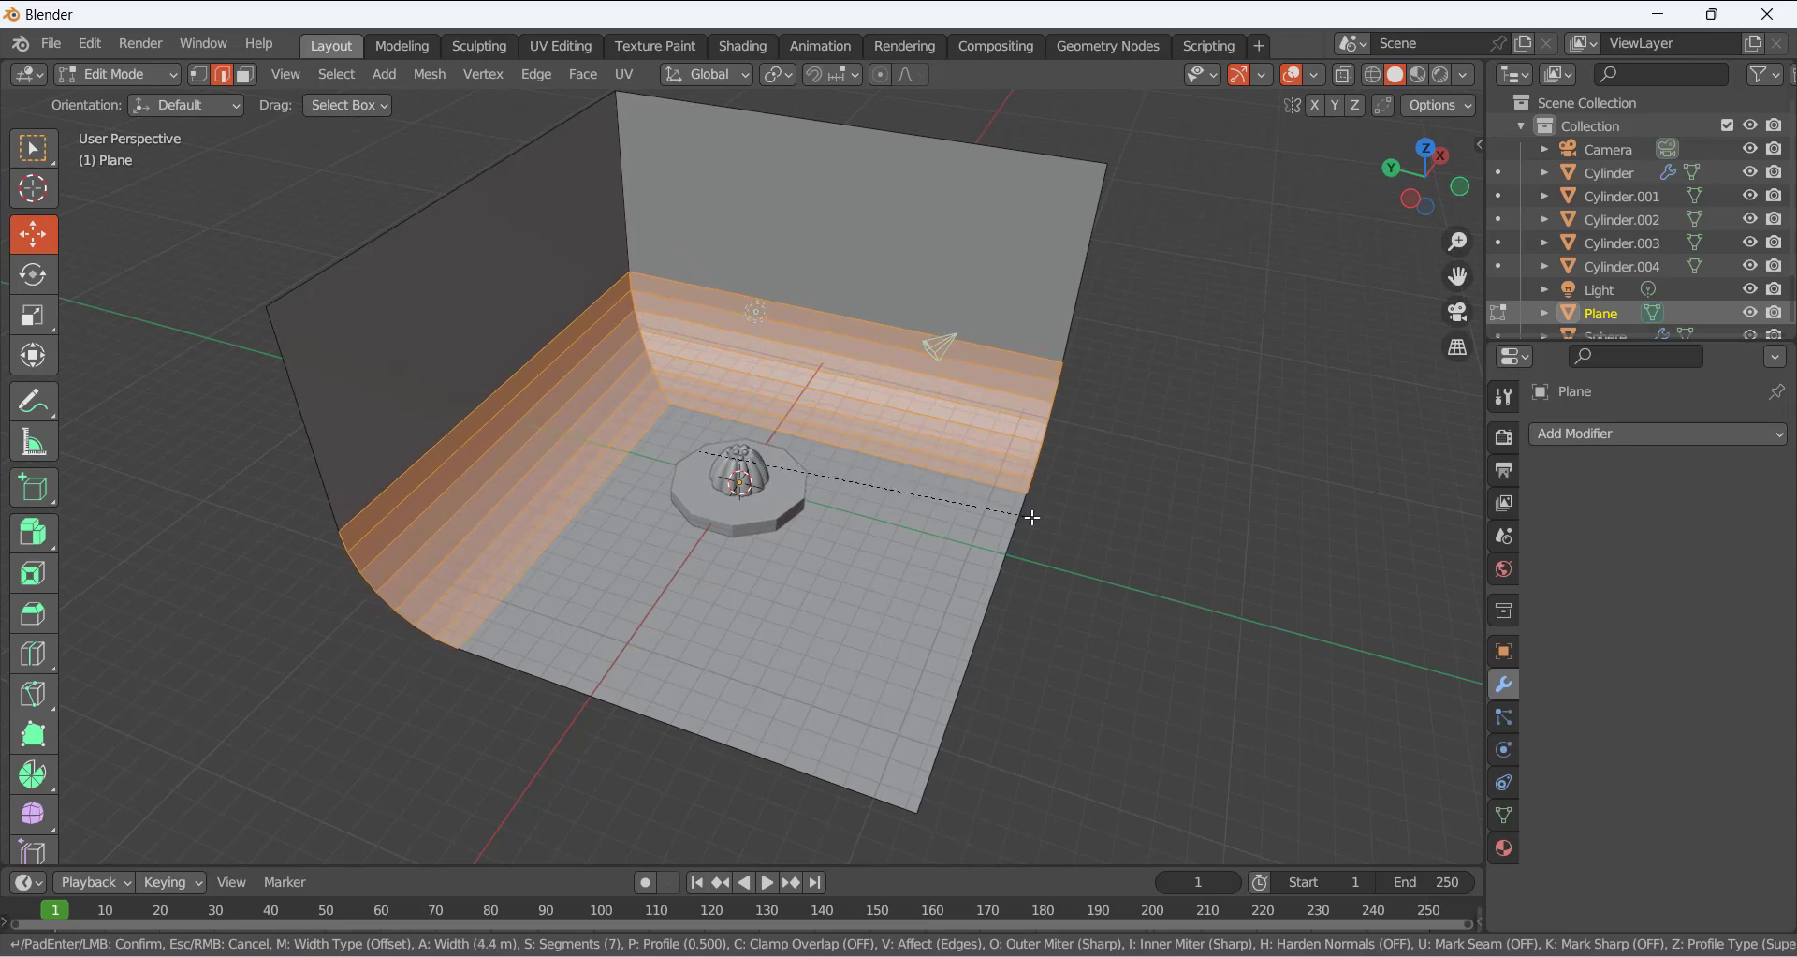
click(1032, 514)
click(1115, 529)
scroll(801, 522, up, 5)
key(Tab)
scroll(842, 505, down, 3)
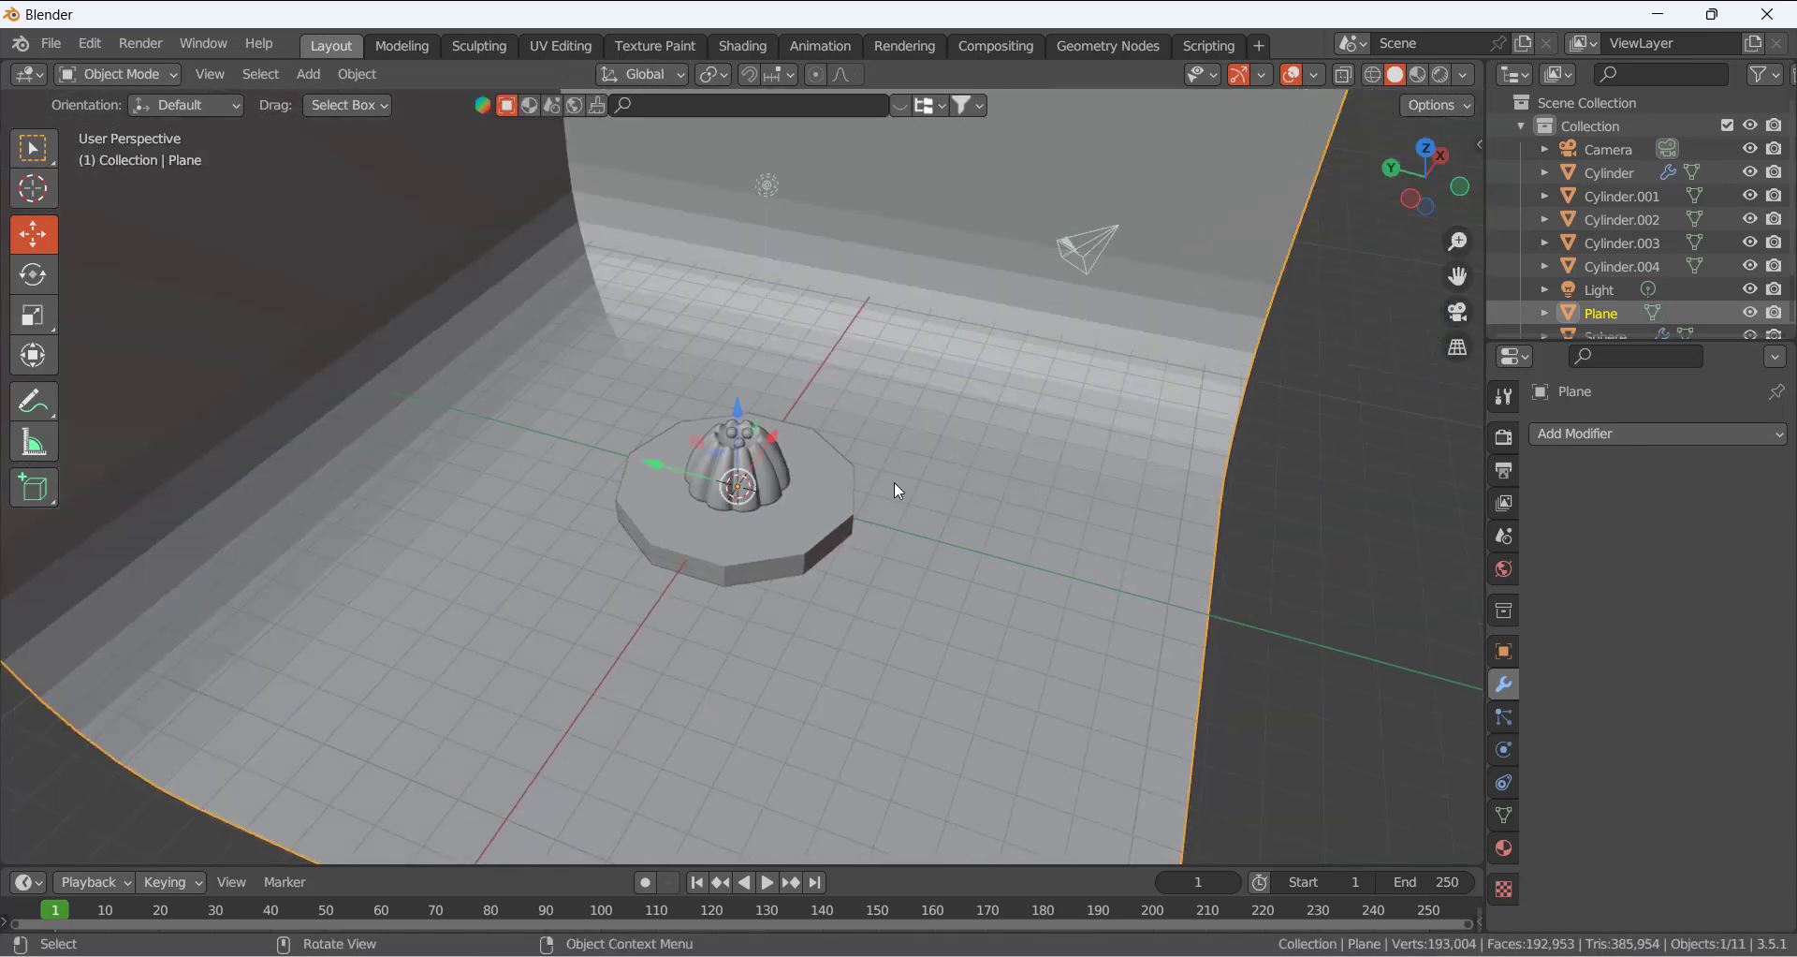
Deselect the backdrop and switch the viewport to rendered shading
scroll(824, 403, down, 3)
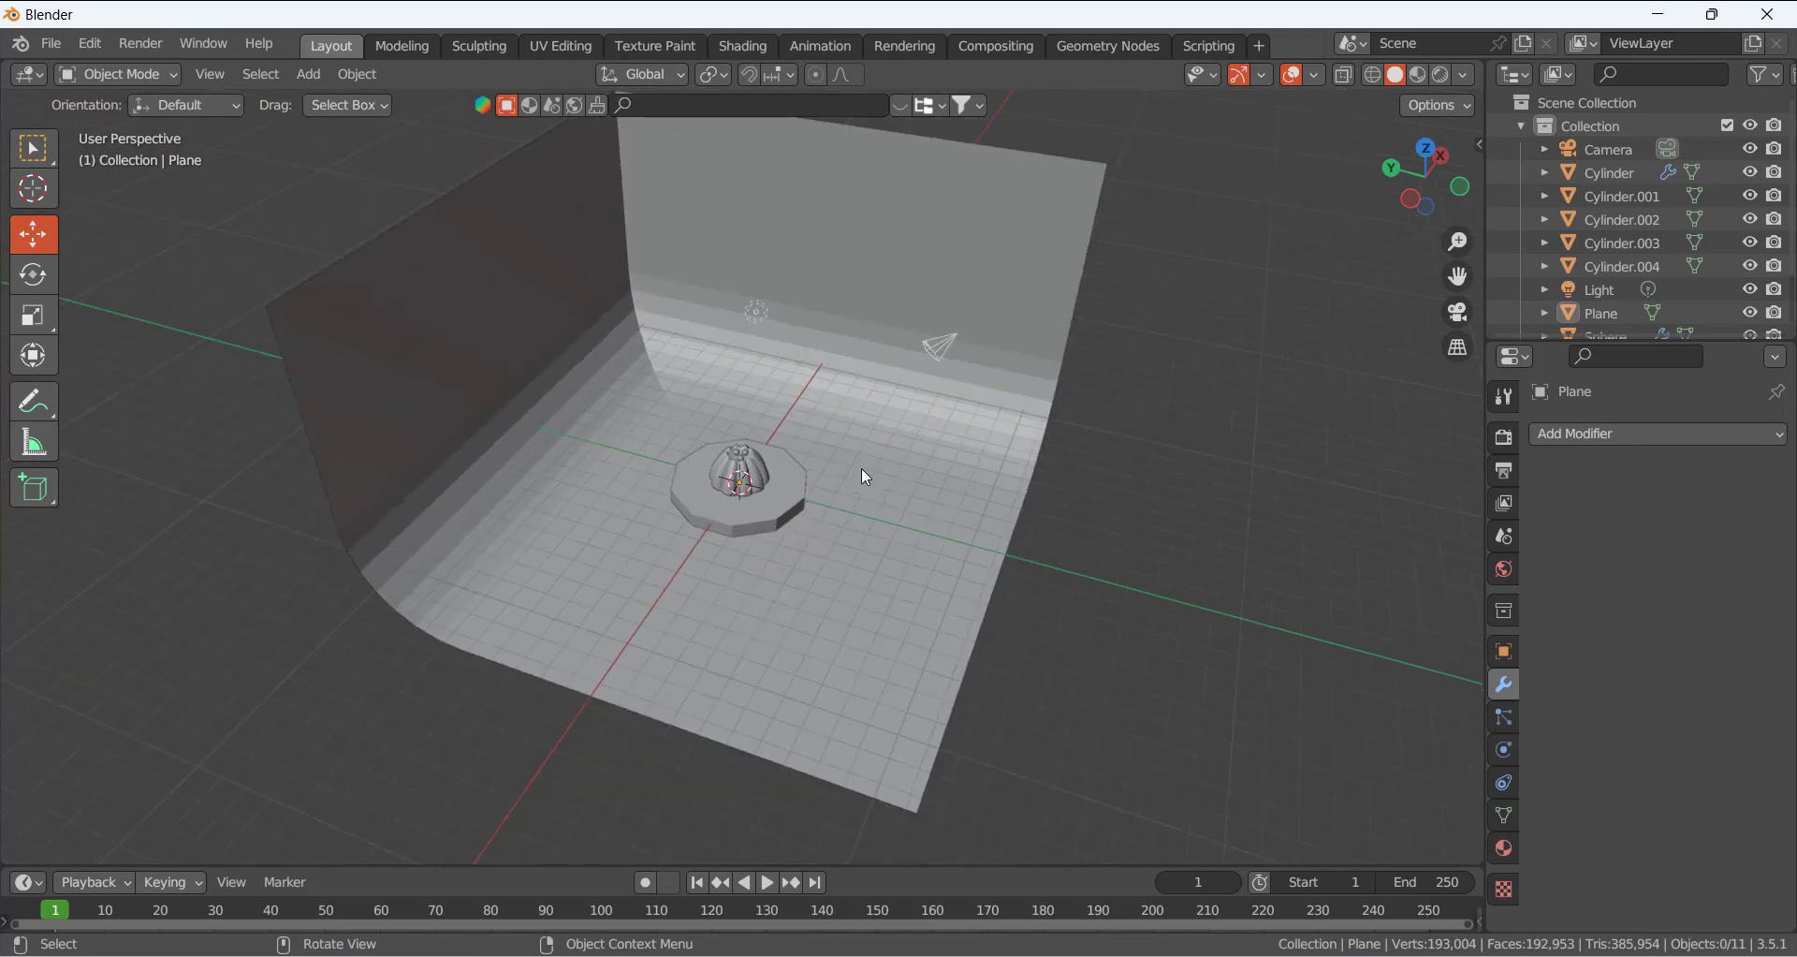
click(1442, 76)
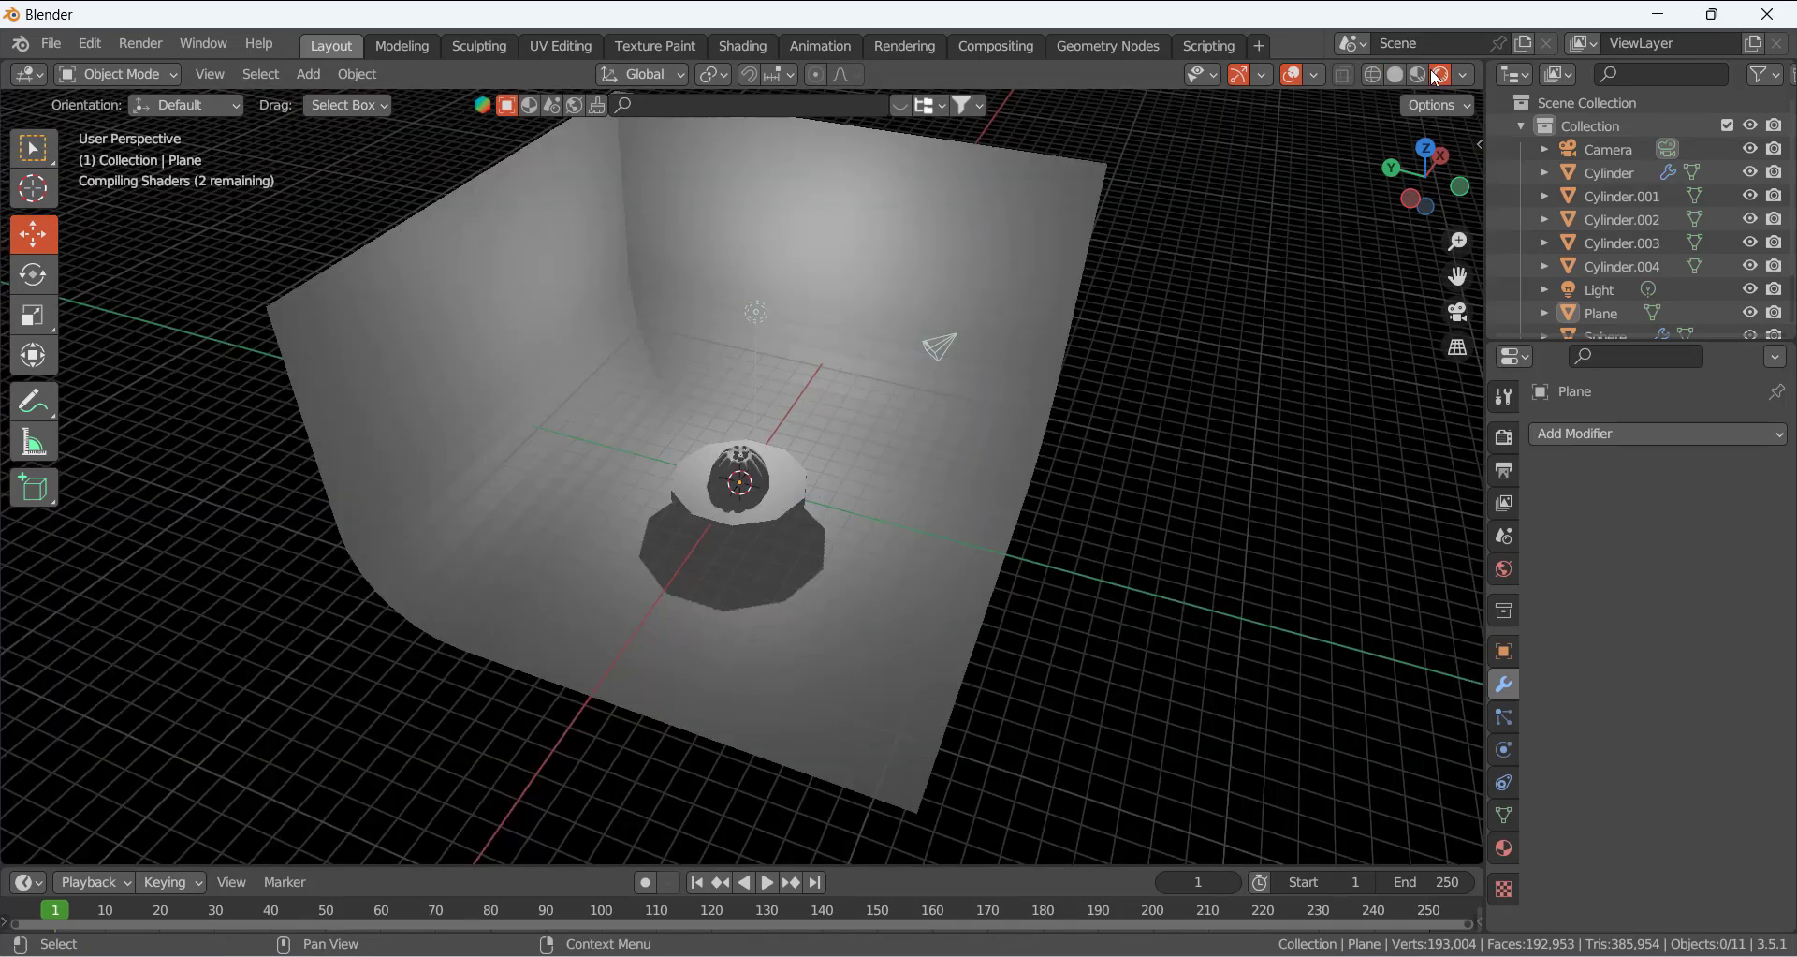
scroll(1086, 440, up, 2)
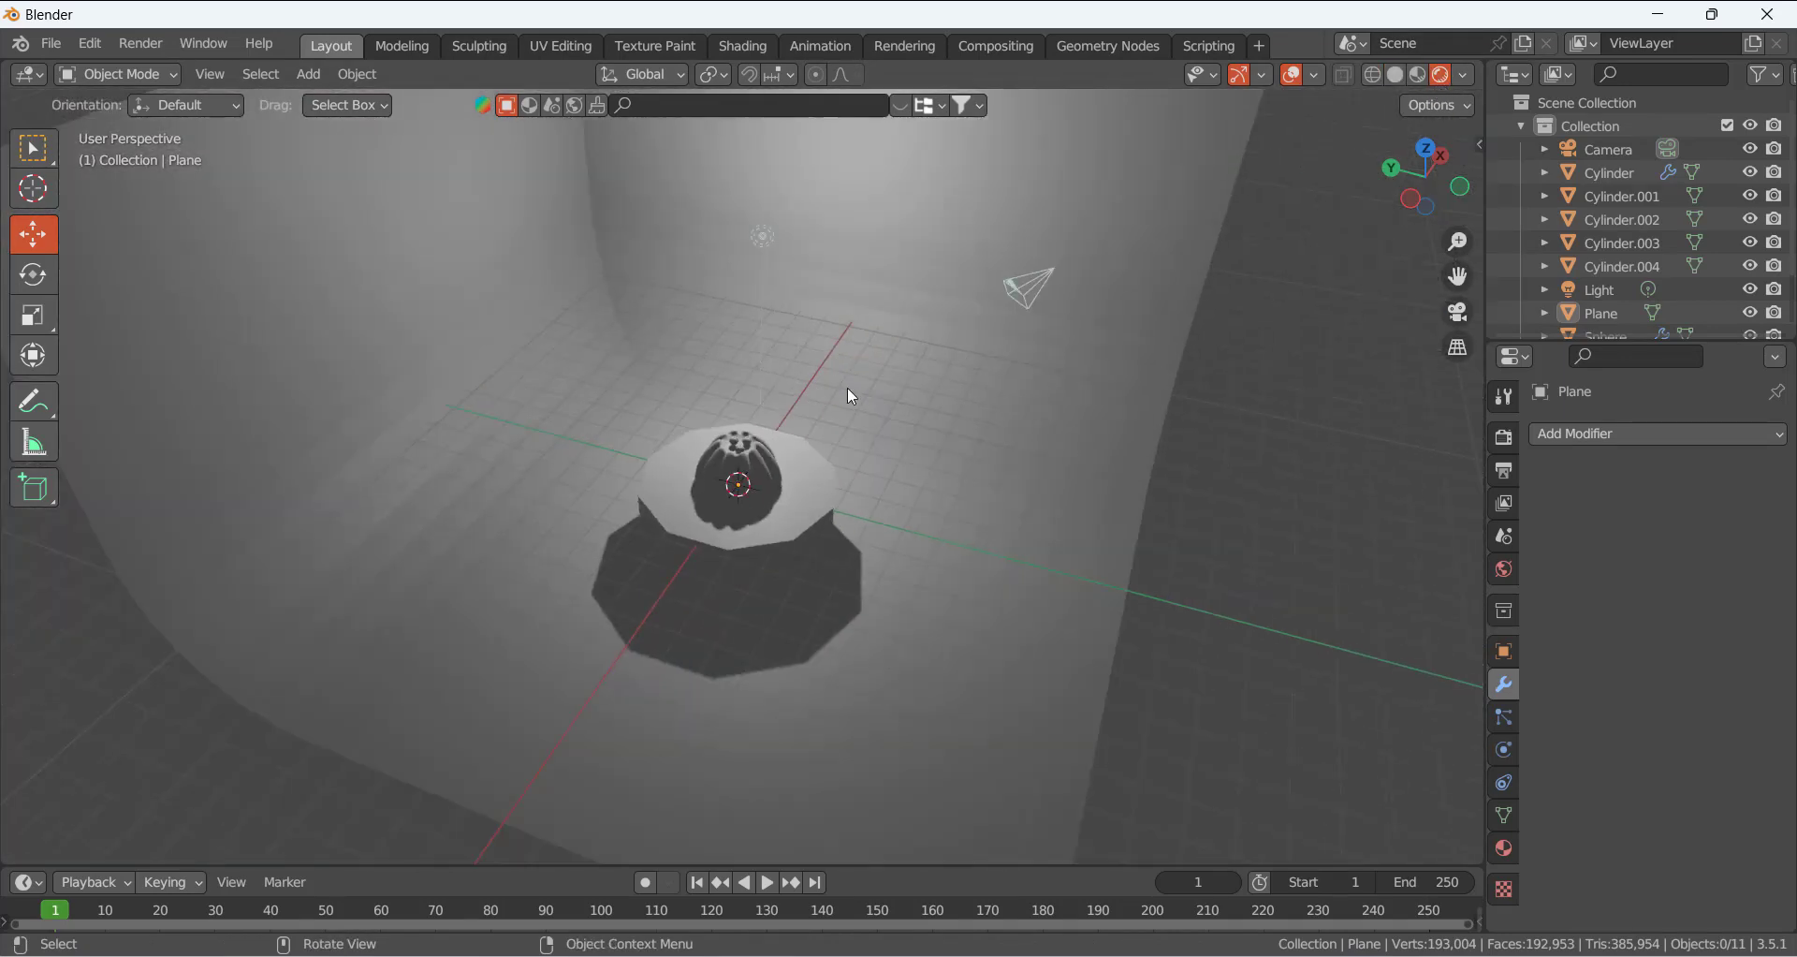
Add an area light at the origin, raise it 6.4466 m along Z above the dessert and scale it by 4.665
key(shift+a)
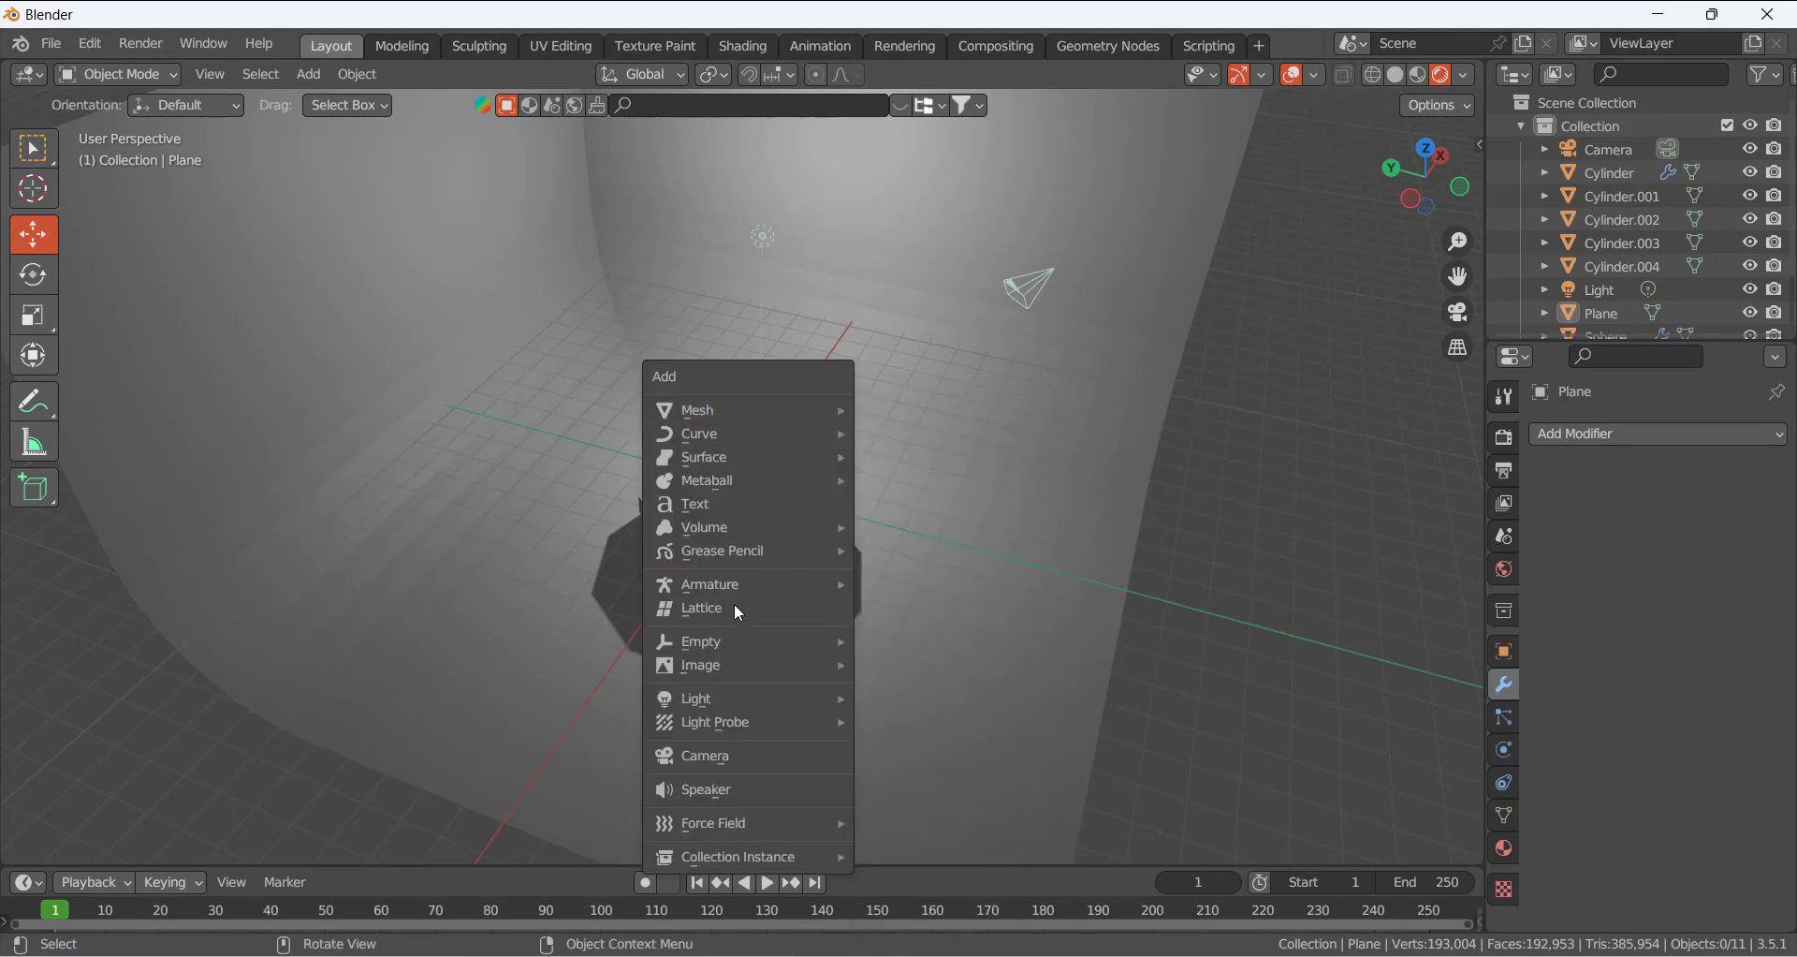
mouse_move(760, 700)
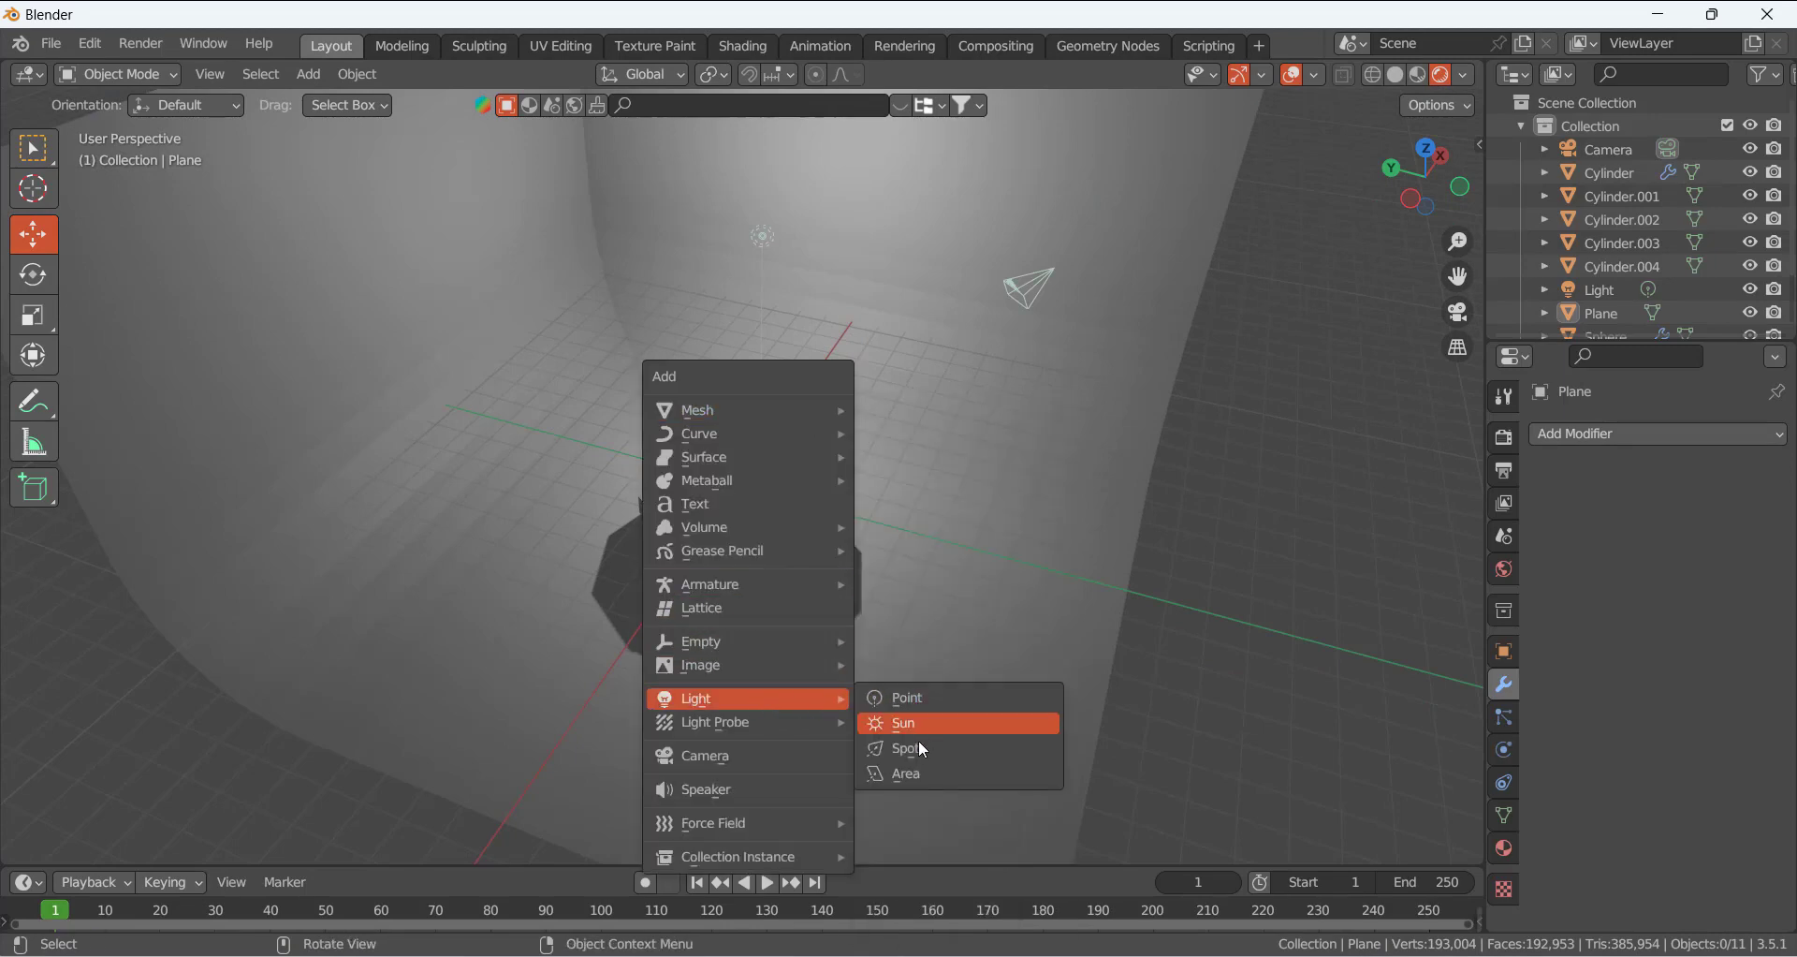
click(913, 774)
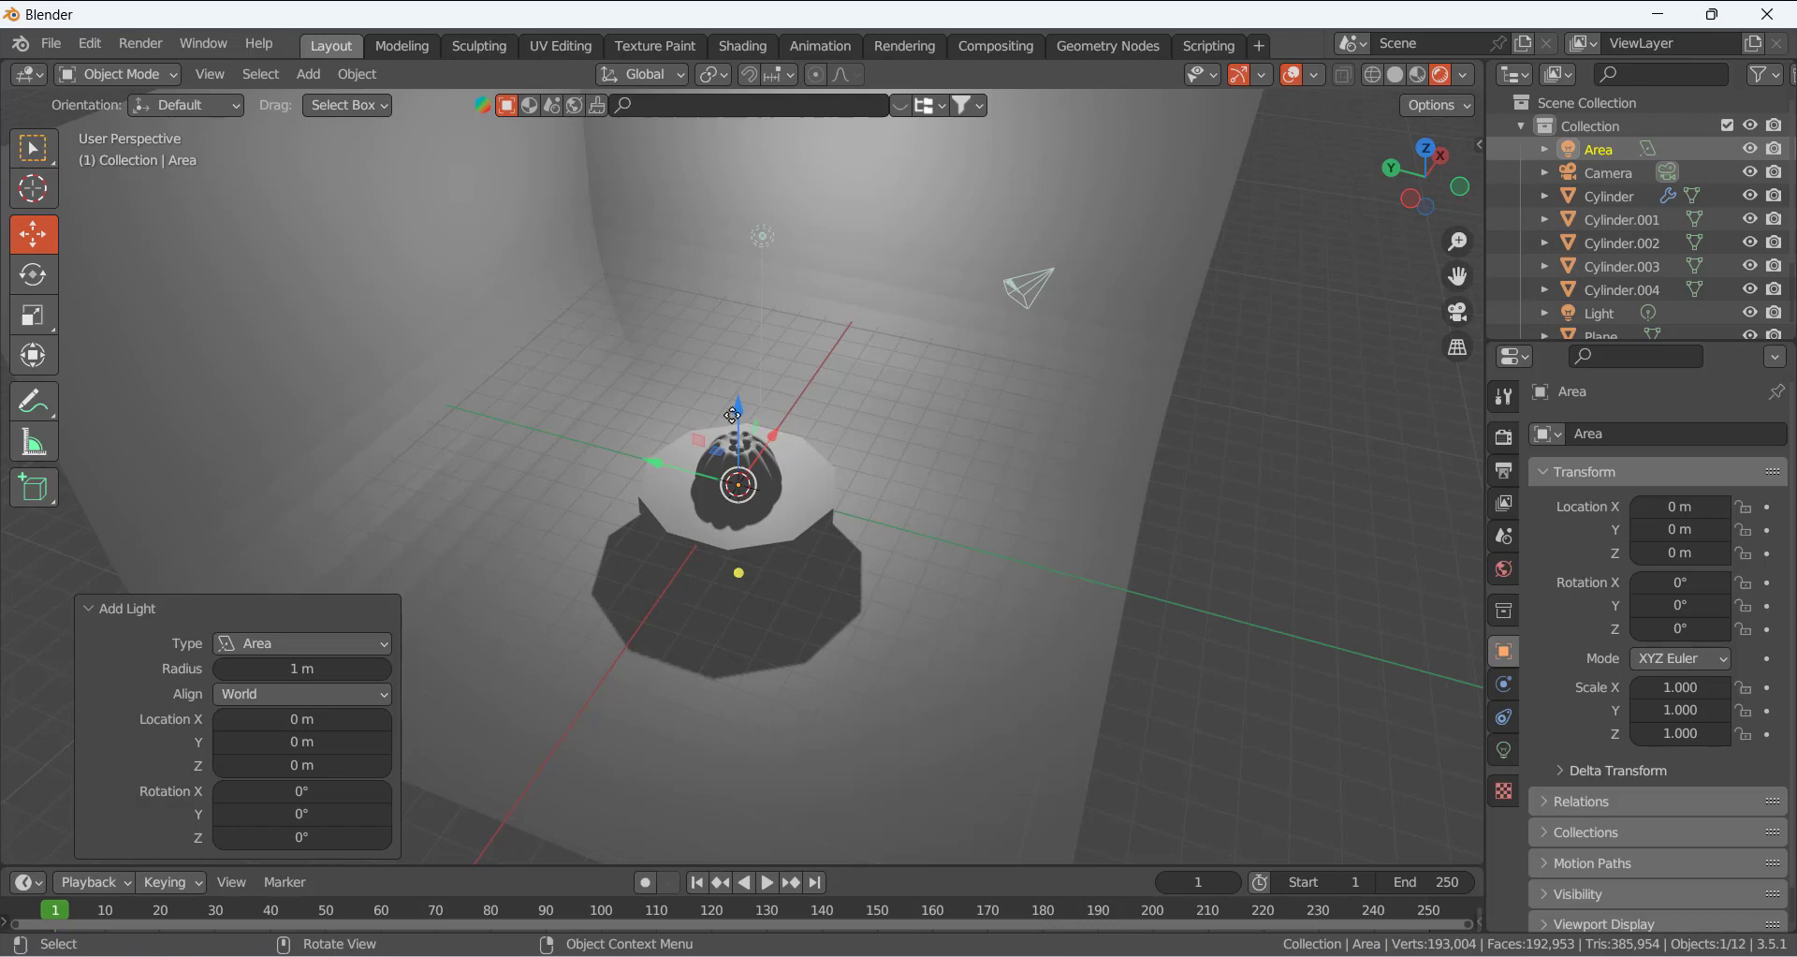
drag(733, 414, 734, 208)
key(s)
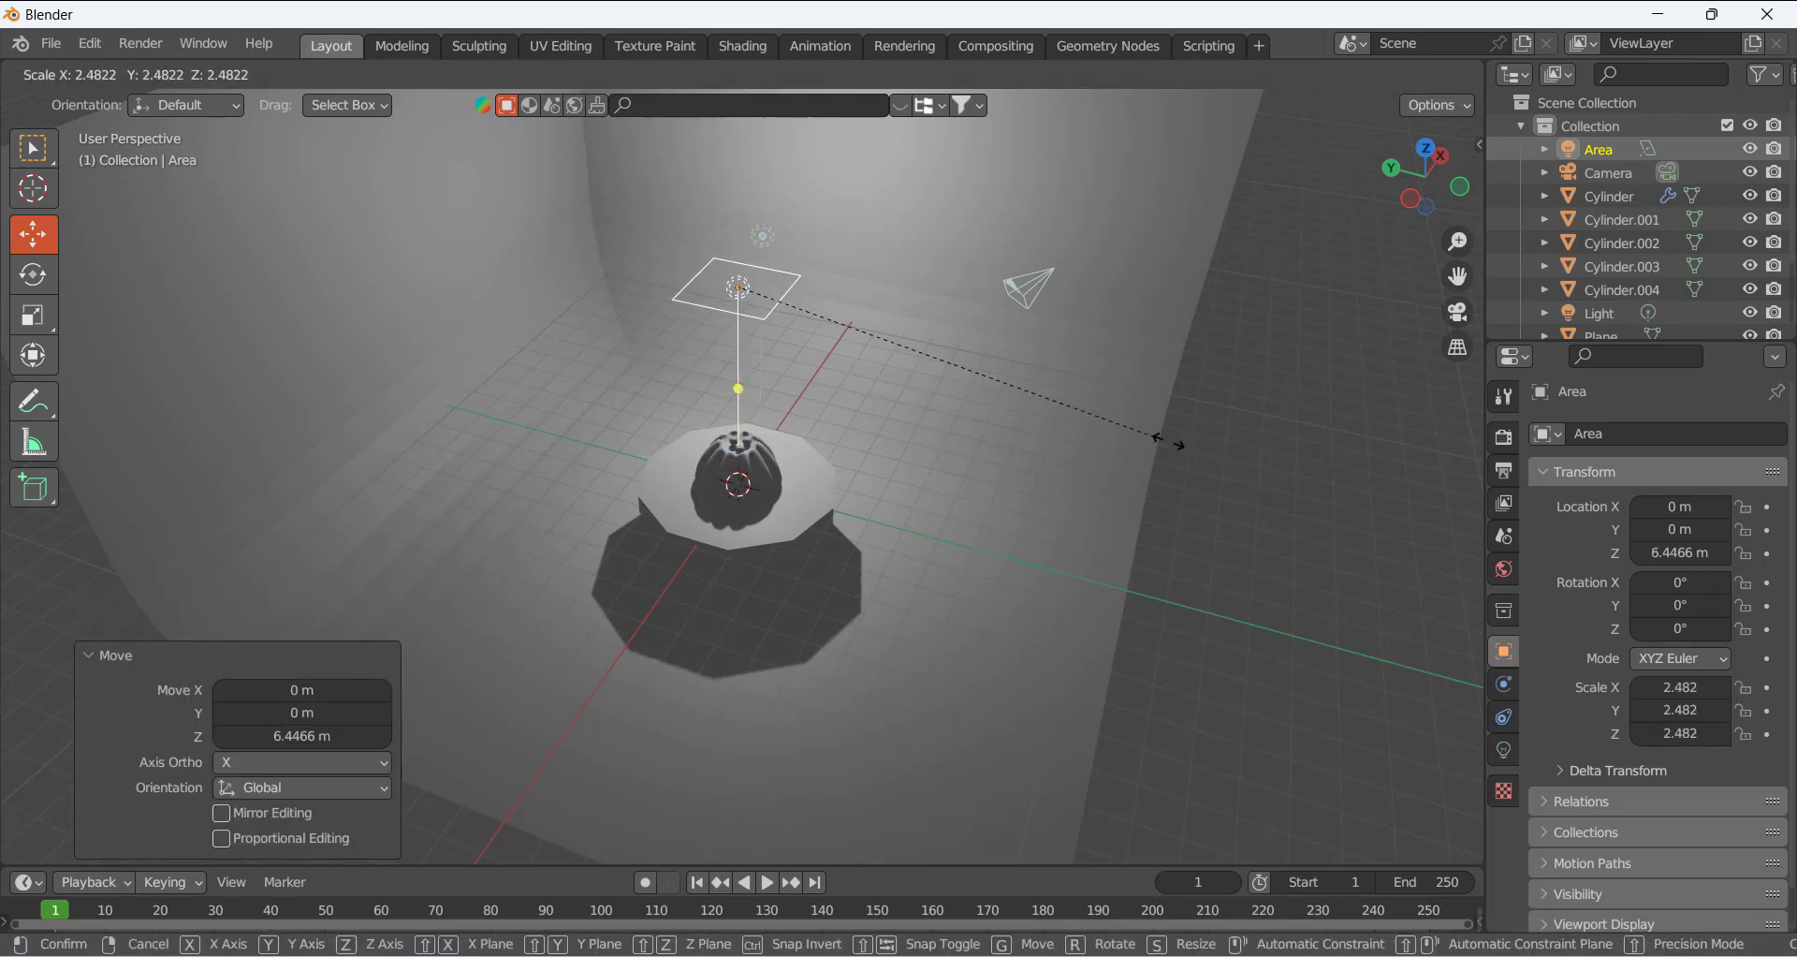
click(62, 532)
Set the area light's power to 400 W
click(1504, 750)
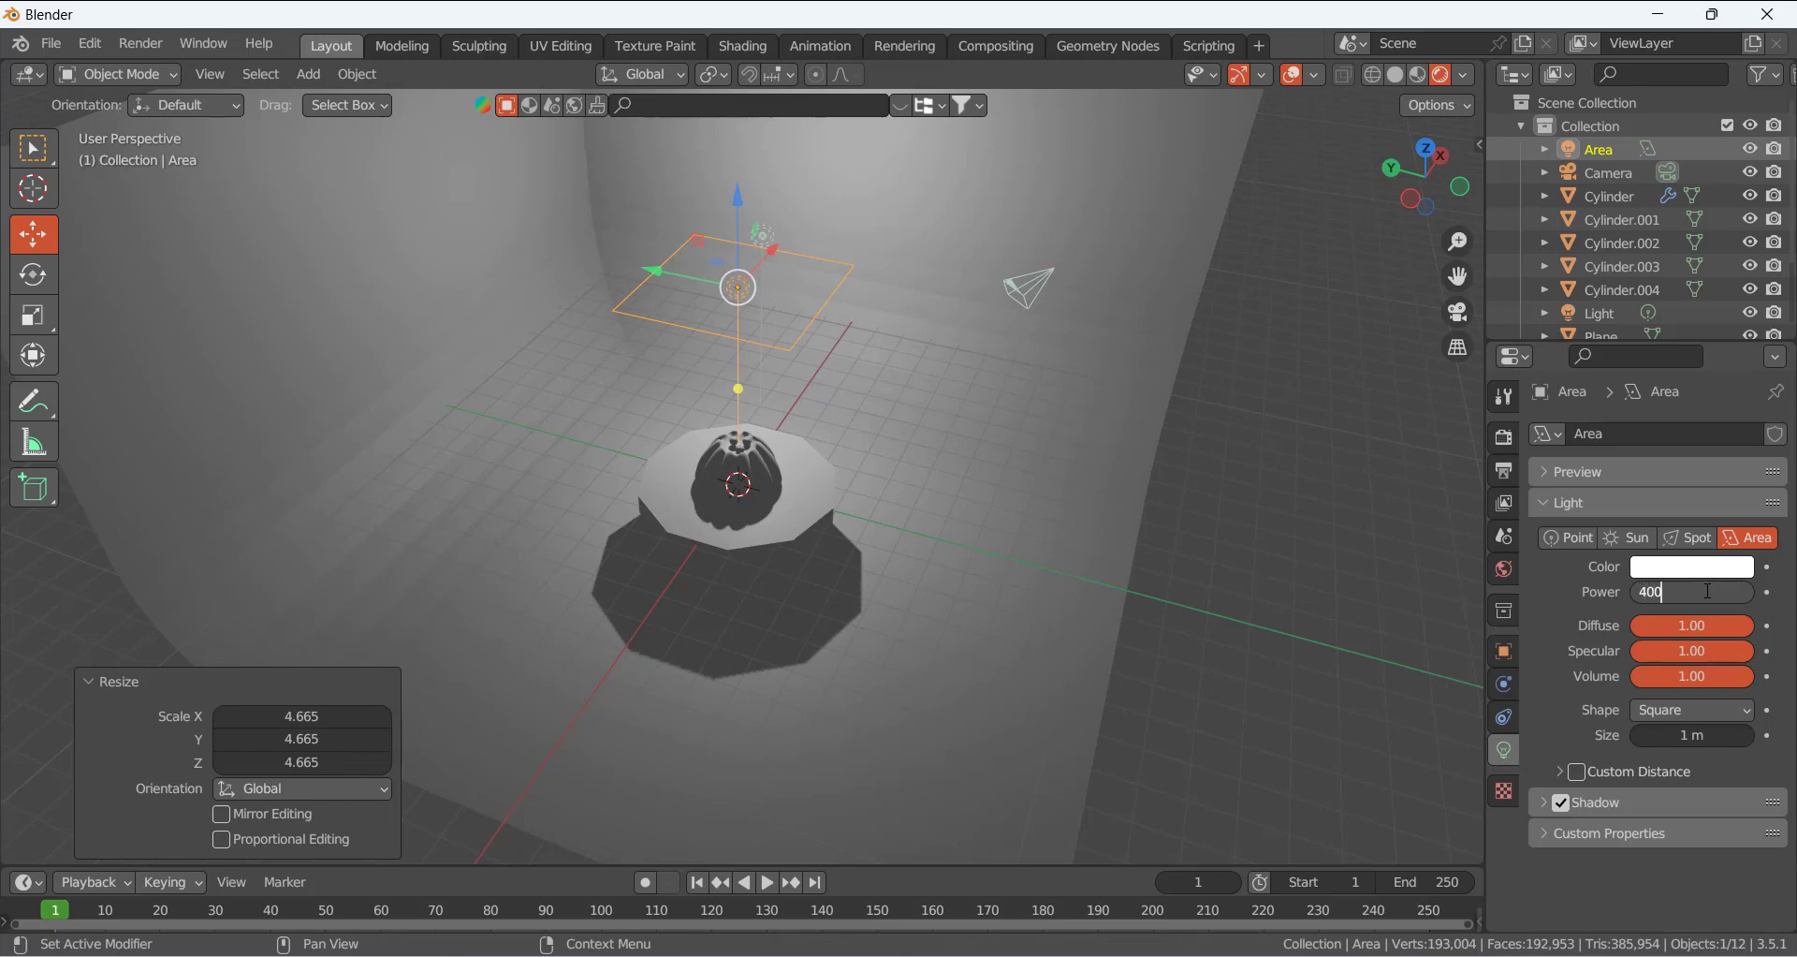
key(Return)
middle_drag(874, 375, 648, 370)
scroll(300, 453, down, 3)
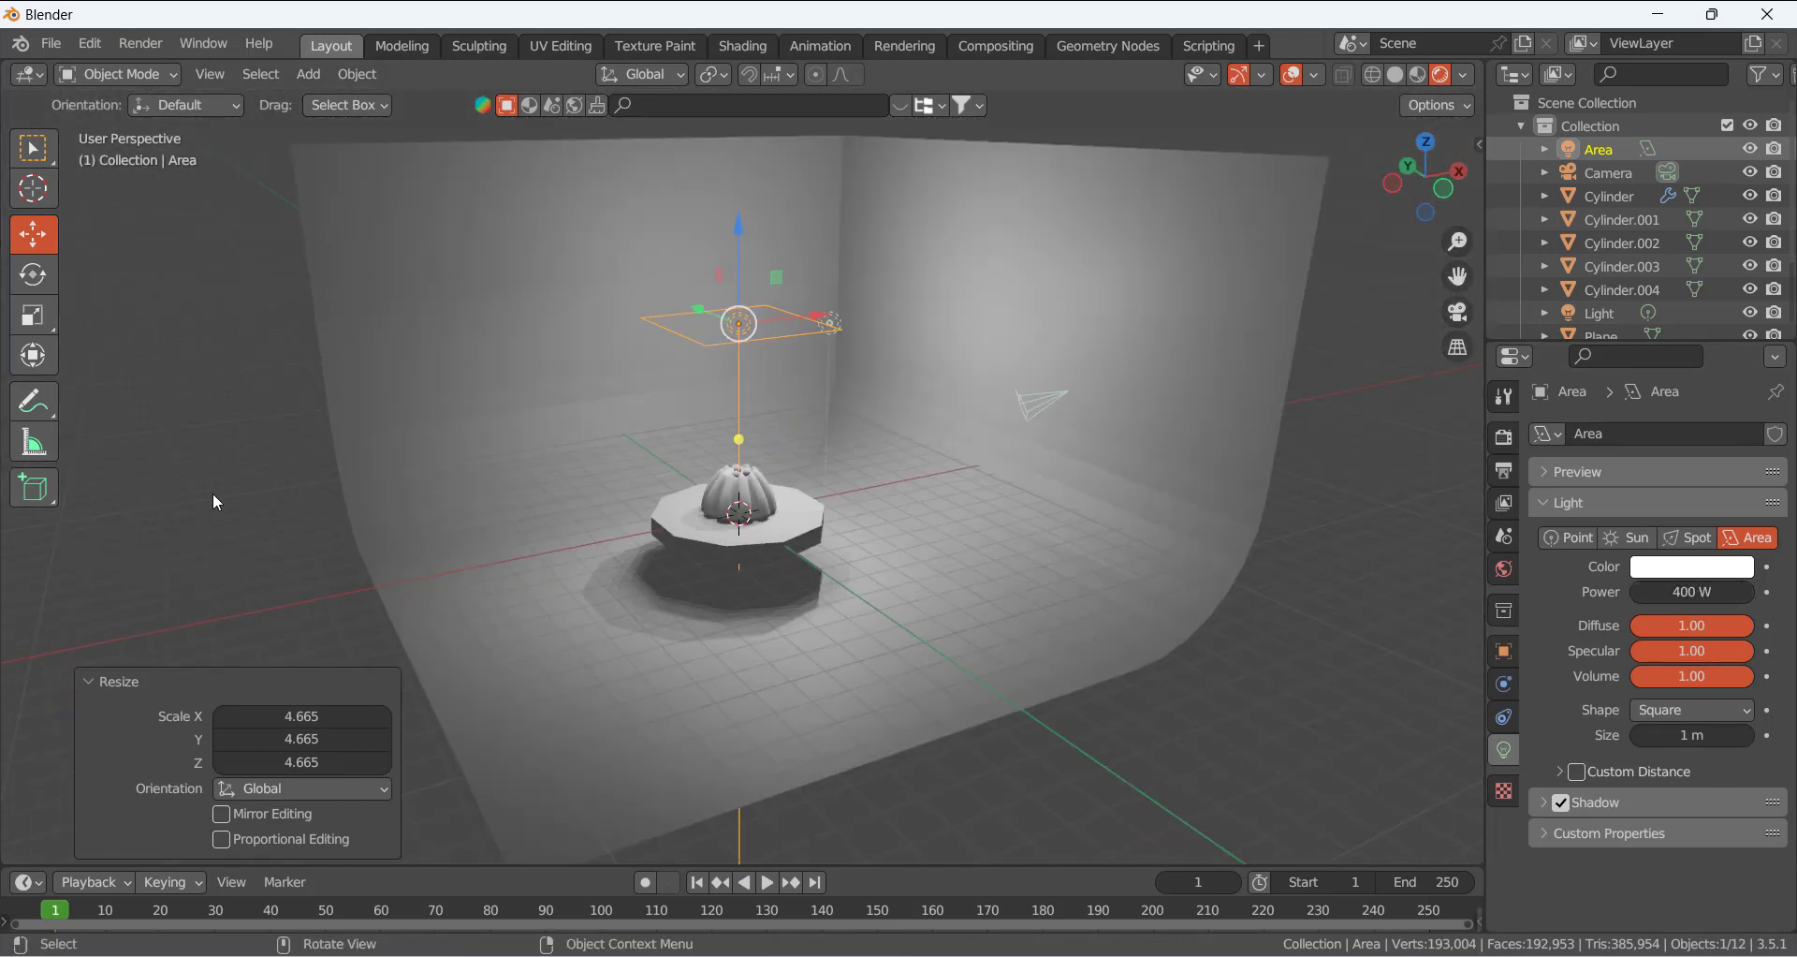
Select the original point light and delete it from the scene
click(216, 503)
click(833, 323)
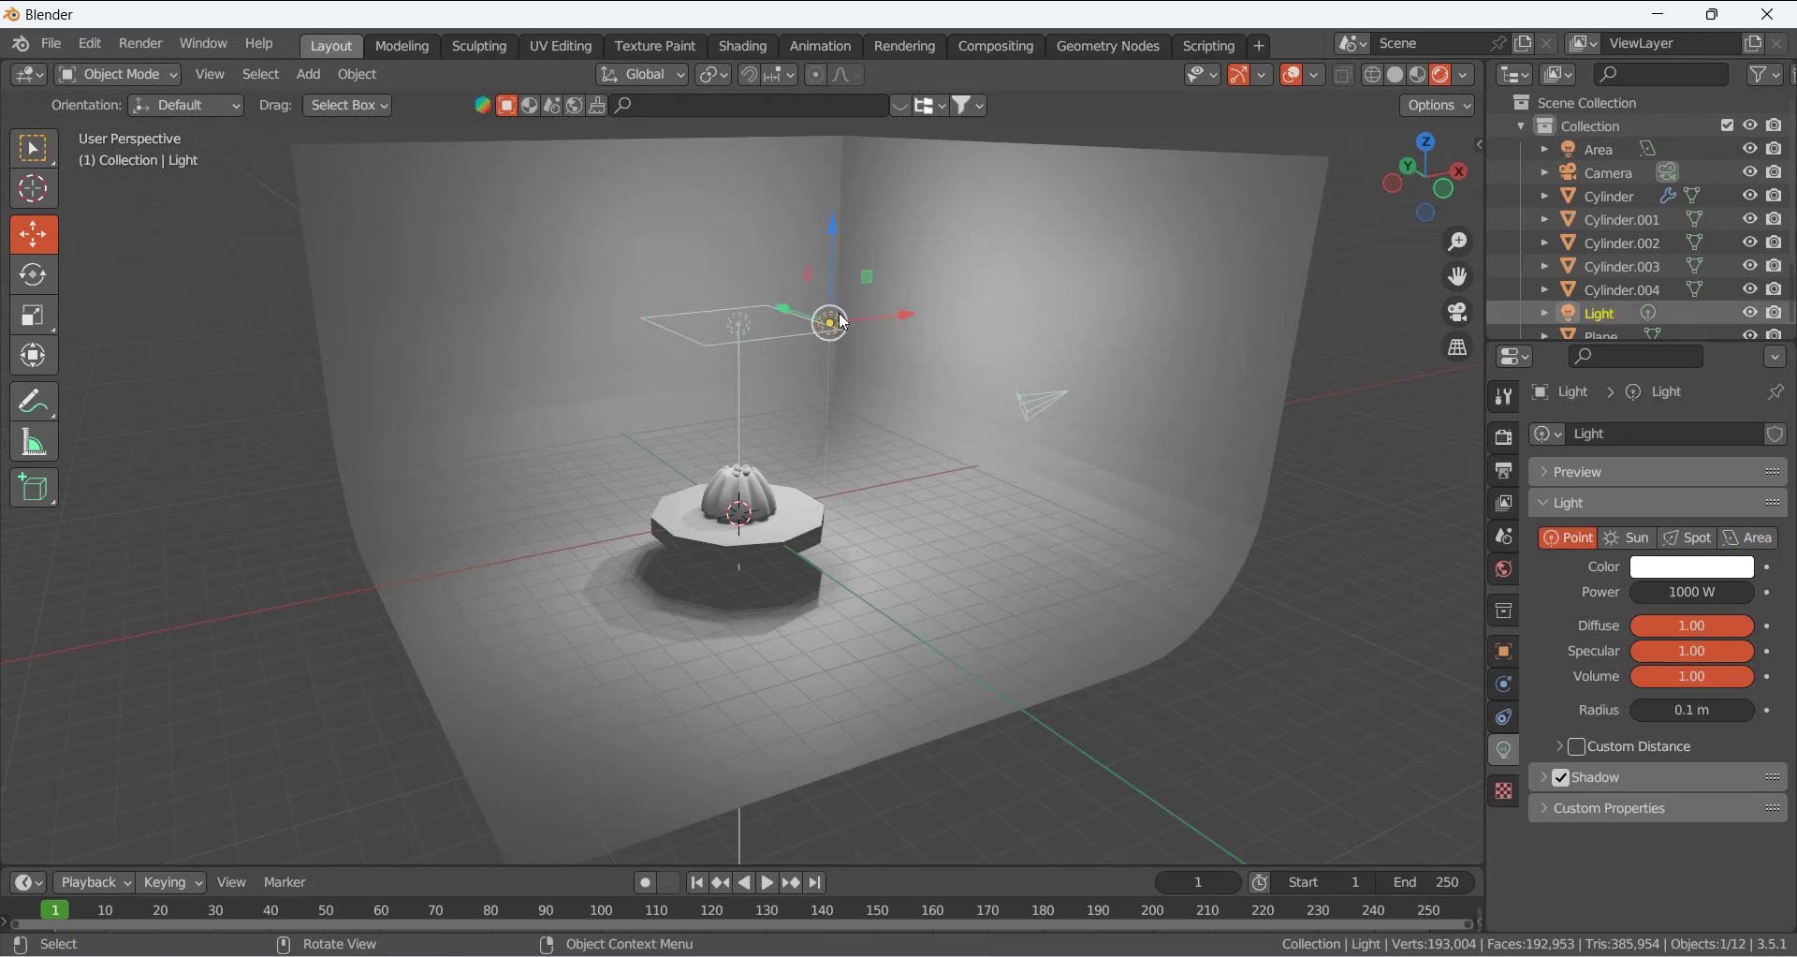
key(x)
click(974, 381)
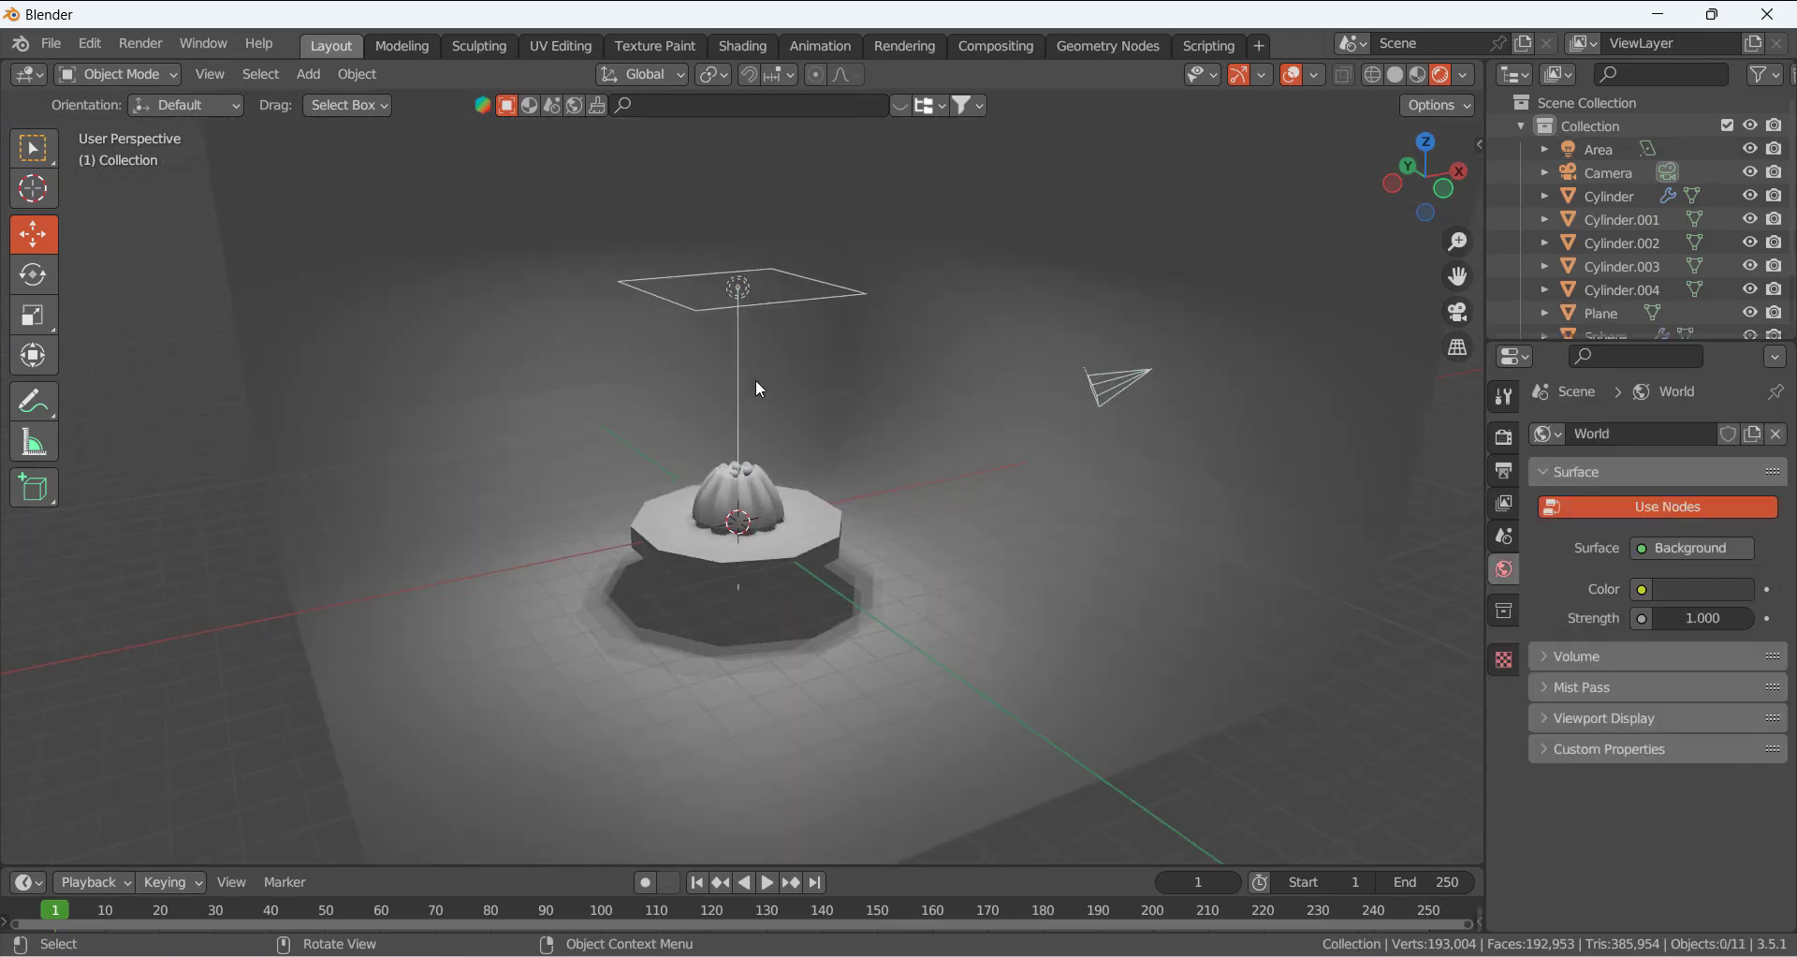
Duplicate the area light in place and lower the copy 3.9508 m along Z in the front view
click(780, 306)
click(781, 306)
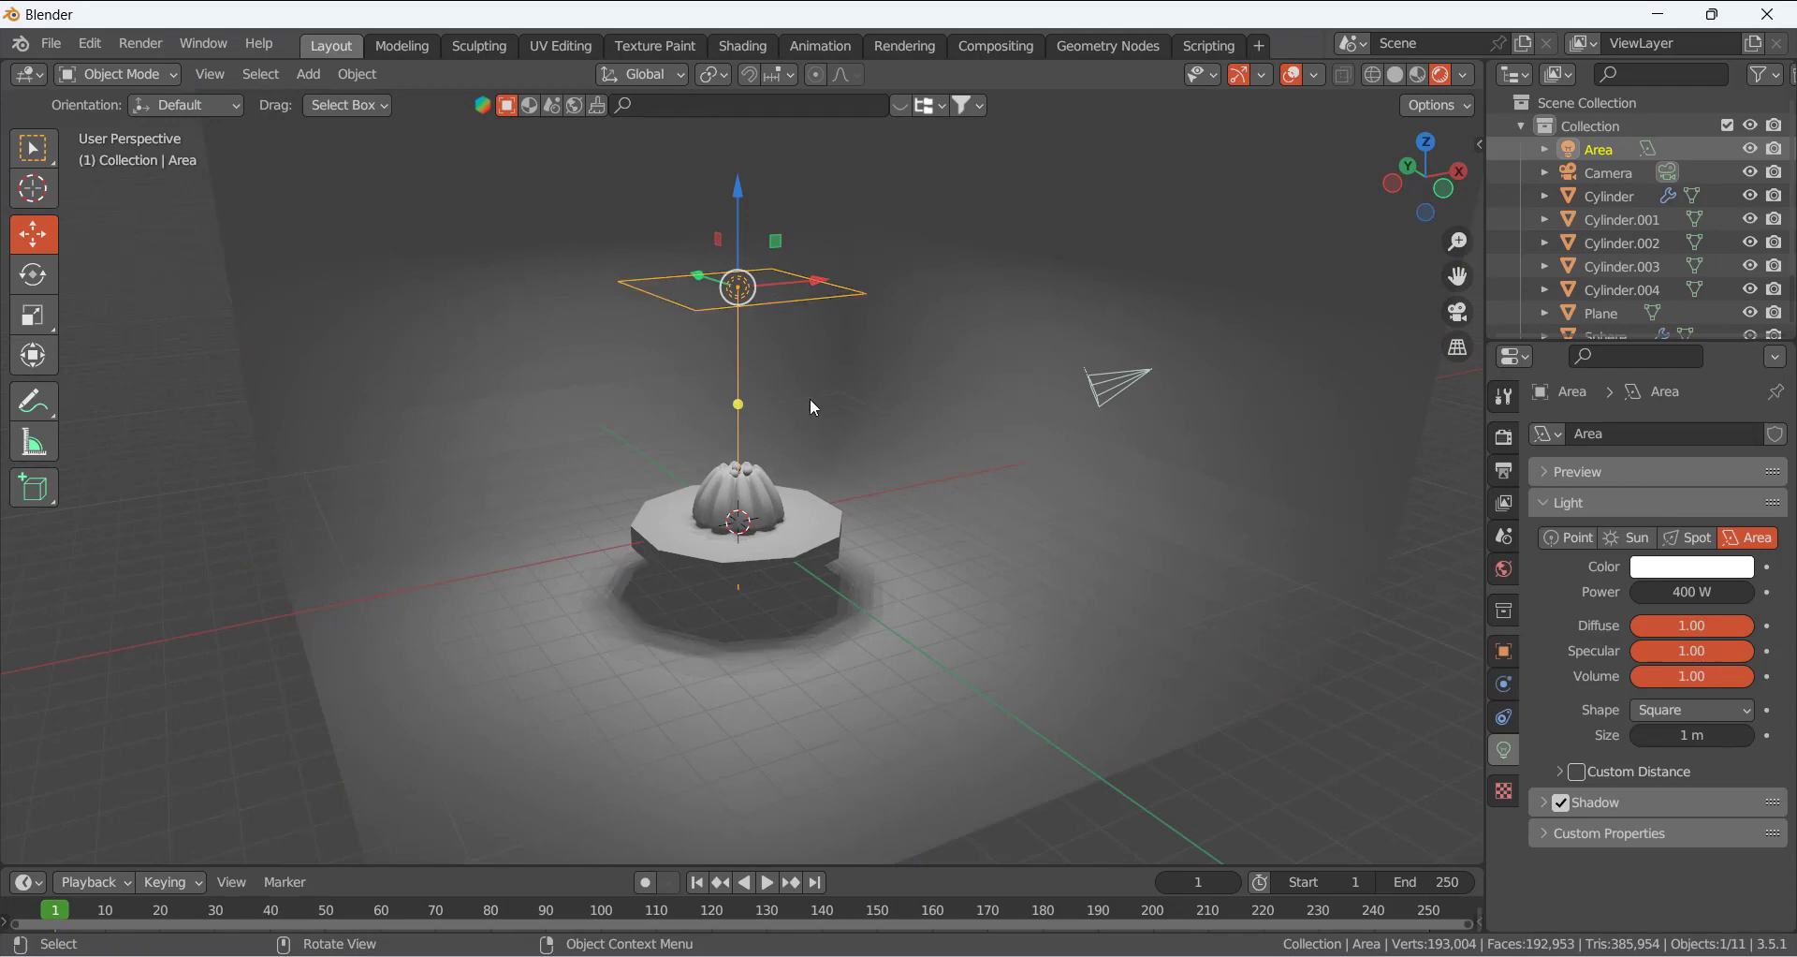
key(shift+d)
right_click(852, 311)
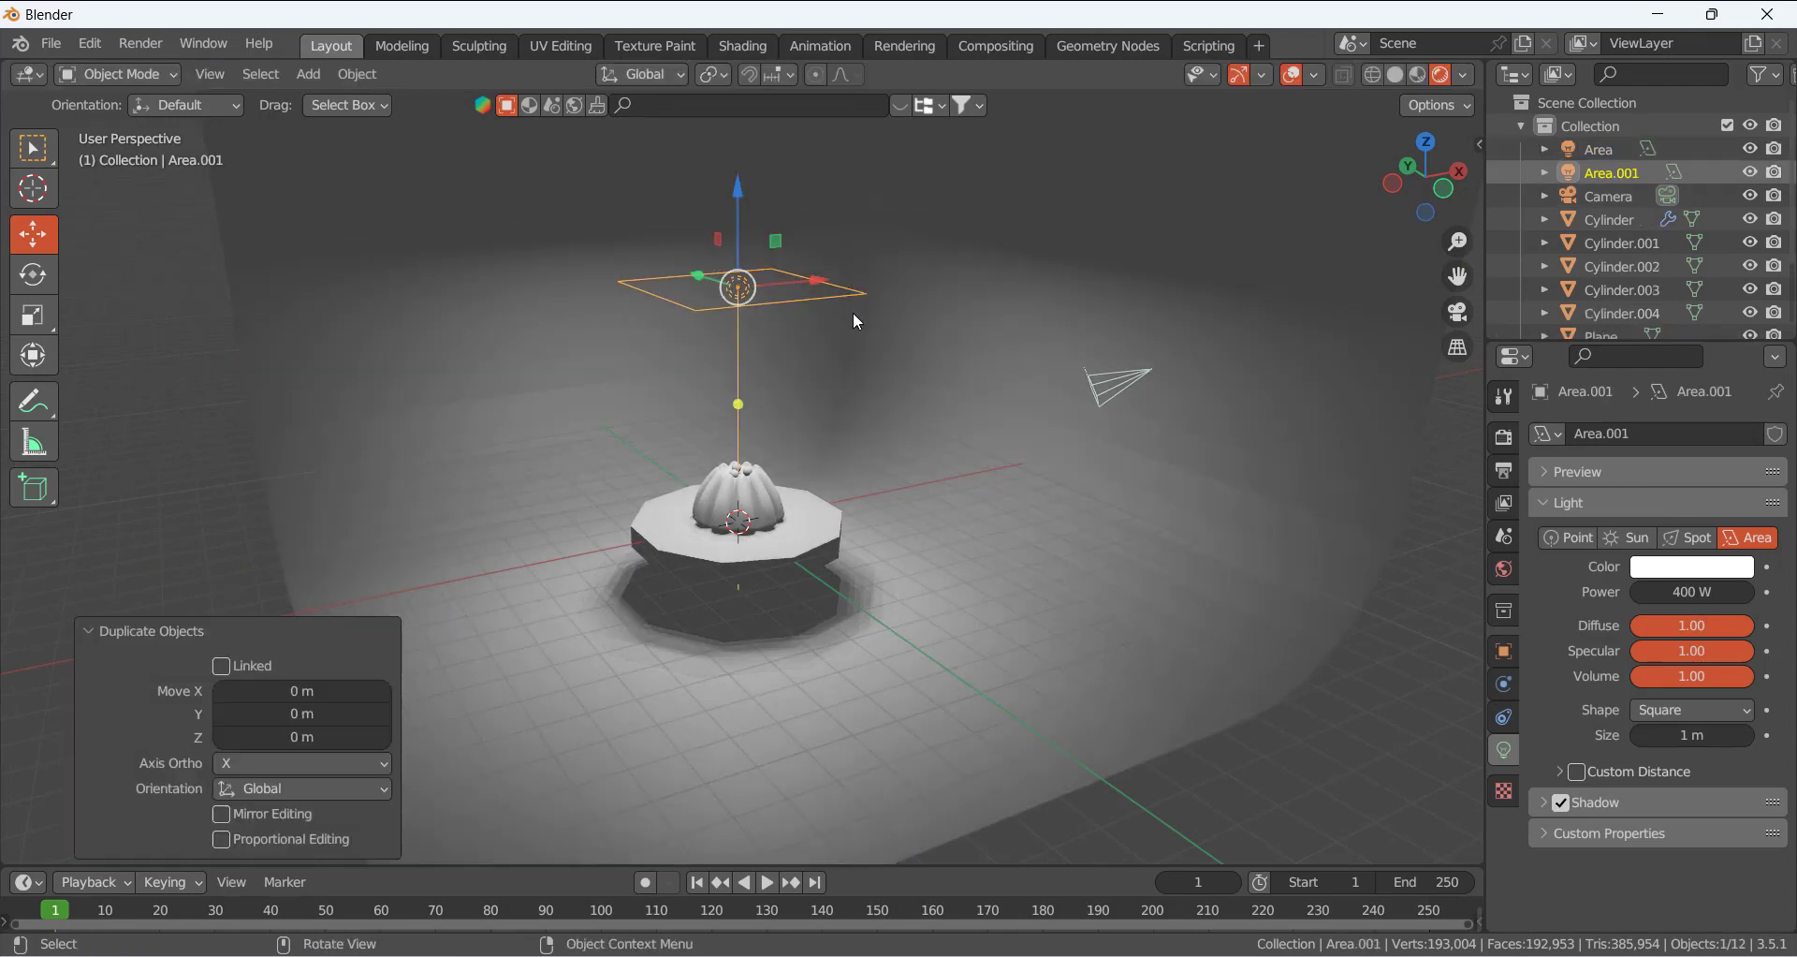
key(KP_1)
drag(739, 248, 759, 379)
Rotate the duplicated light until nearly upright and place it beside the dessert, moving it 3.1606 m along X and -2.1165 m along Z
key(r)
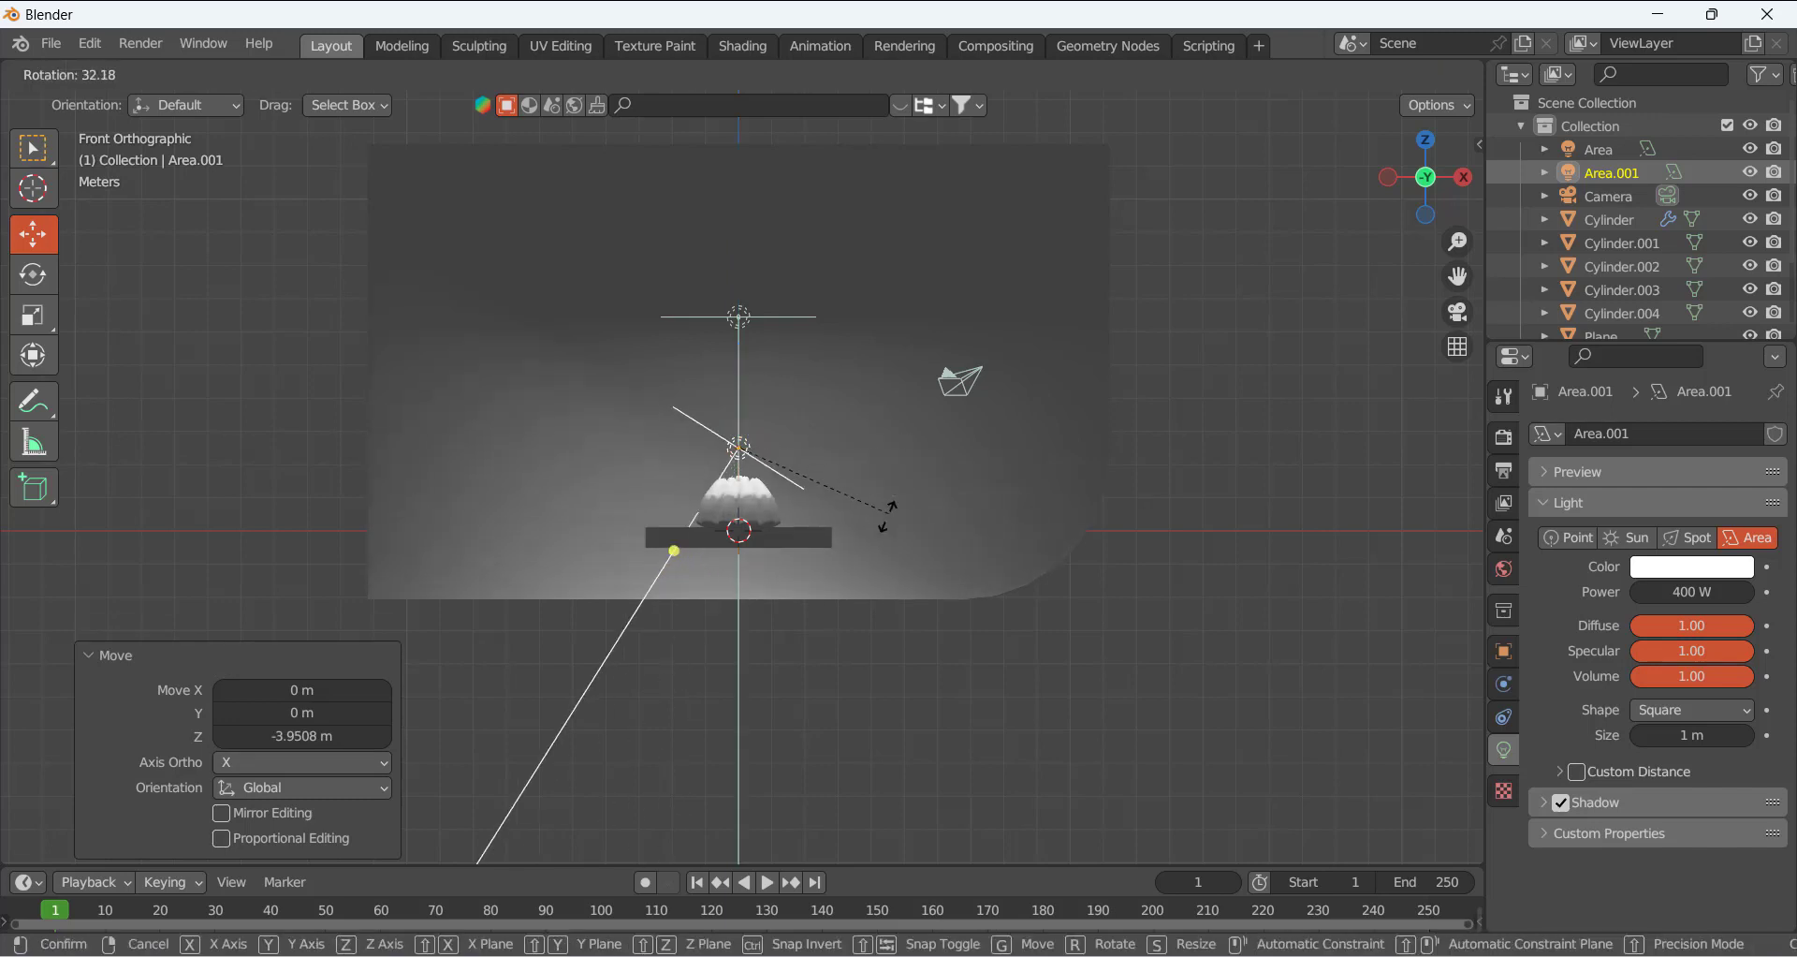
click(845, 571)
key(r)
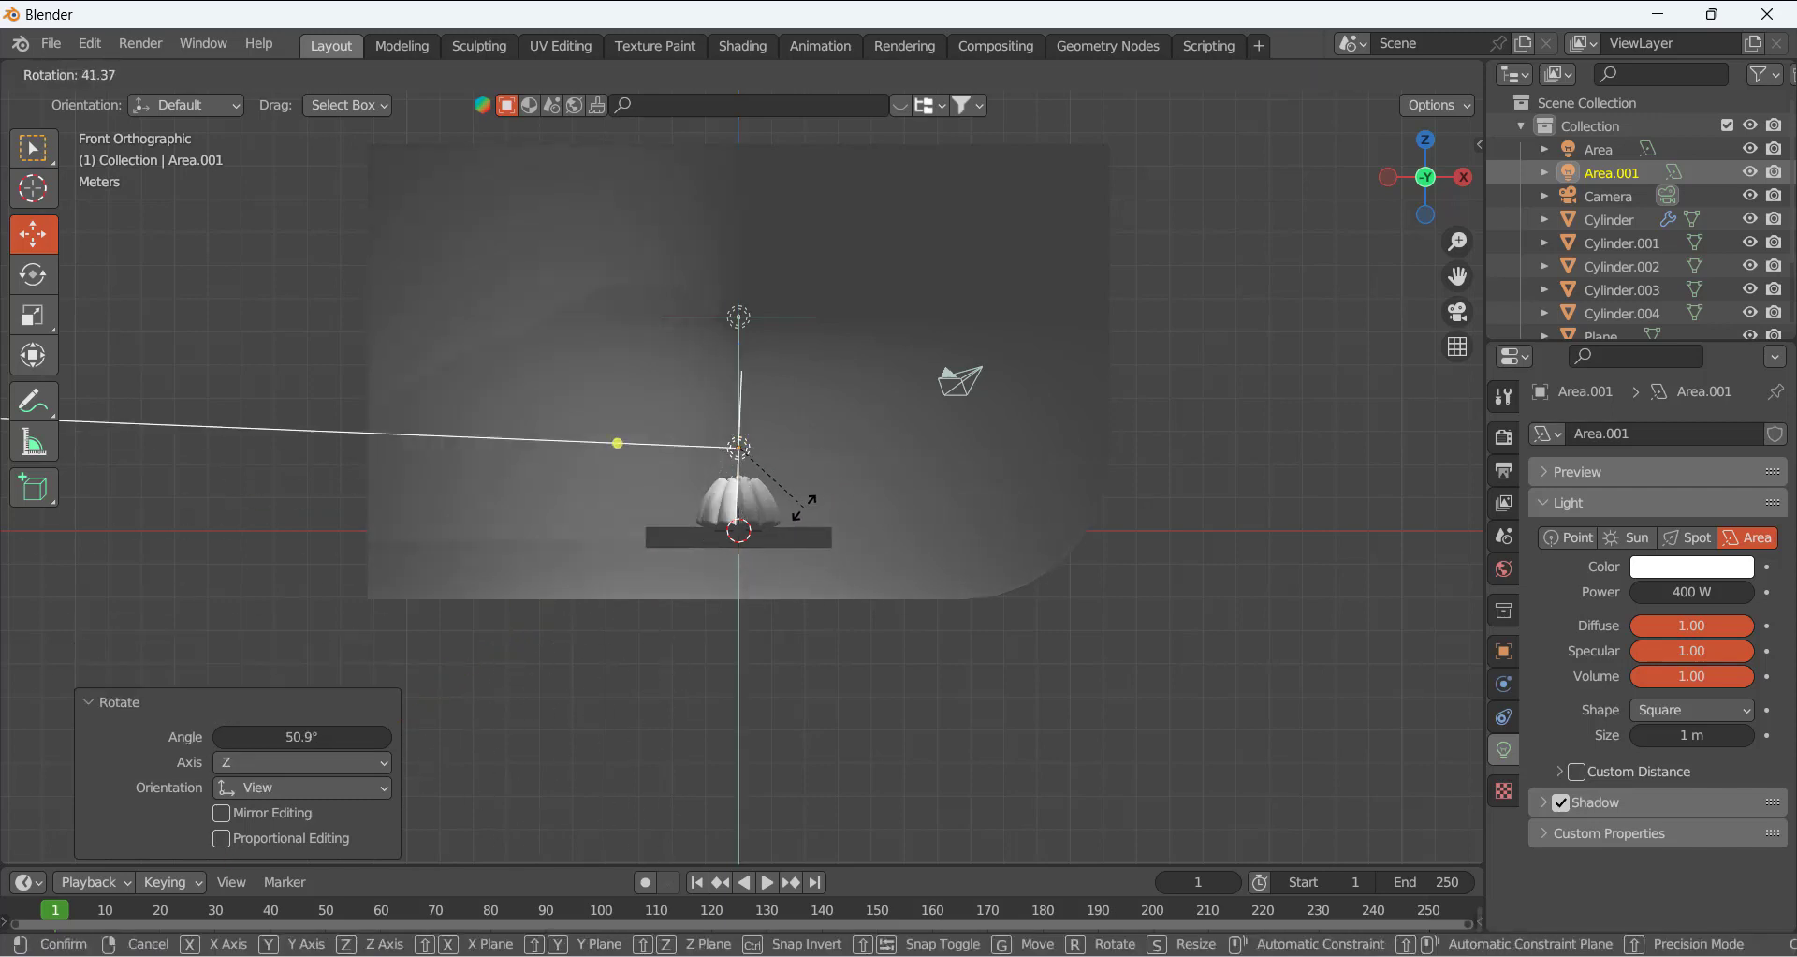
click(782, 448)
drag(782, 448, 885, 447)
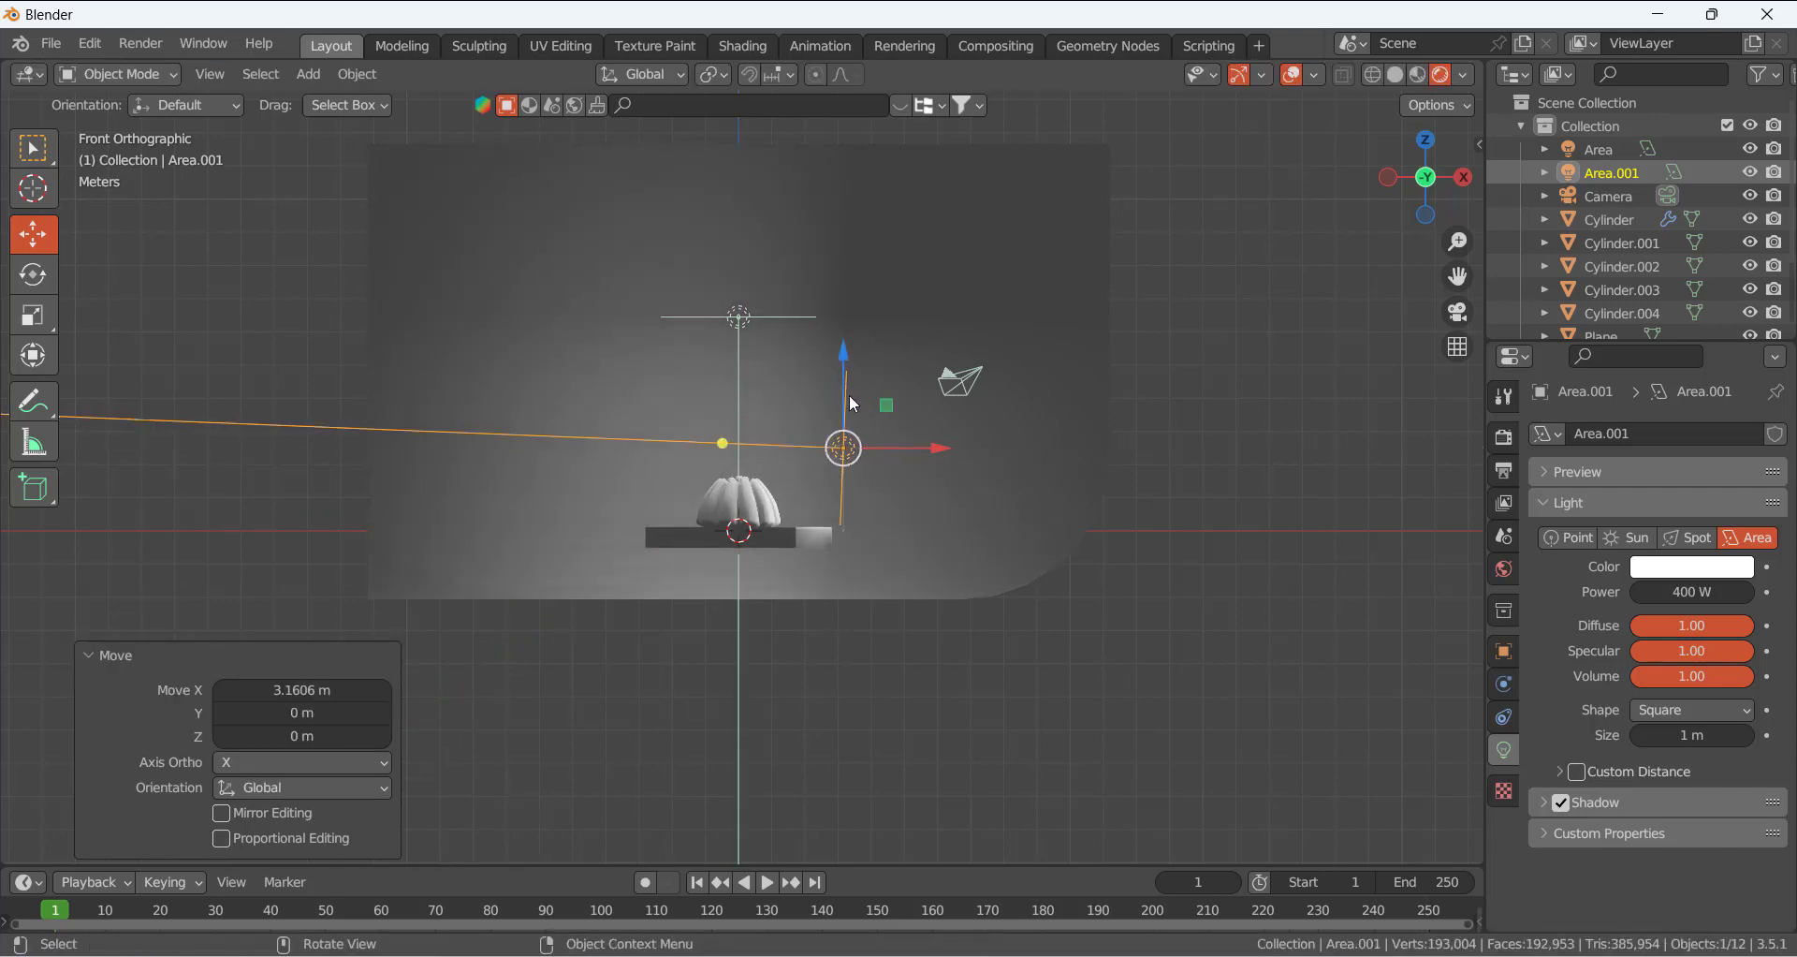
drag(861, 357, 861, 429)
Tilt the side light about 21° and shift it slightly farther out along X from the base
key(r)
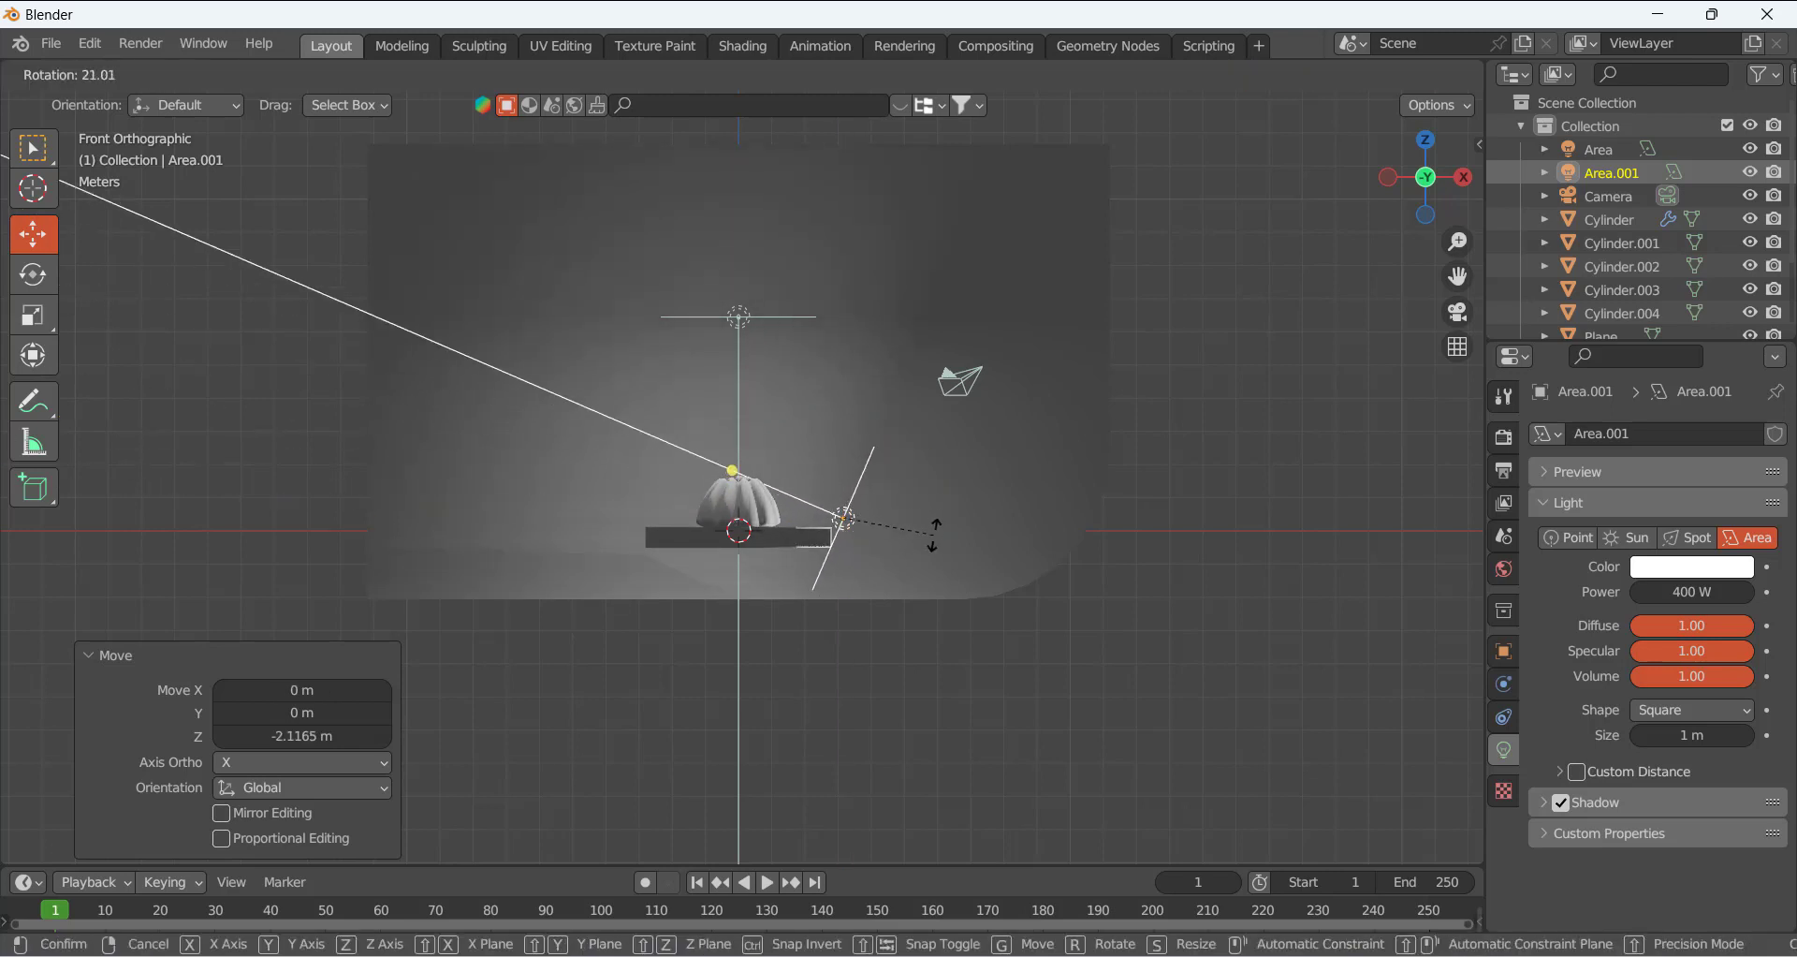
click(936, 536)
drag(928, 517, 960, 521)
click(945, 679)
Select the curved backdrop and raise it along Z until its floor meets the underside of the base
mouse_move(807, 625)
middle_down()
mouse_move(823, 581)
mouse_move(834, 647)
middle_up()
click(833, 659)
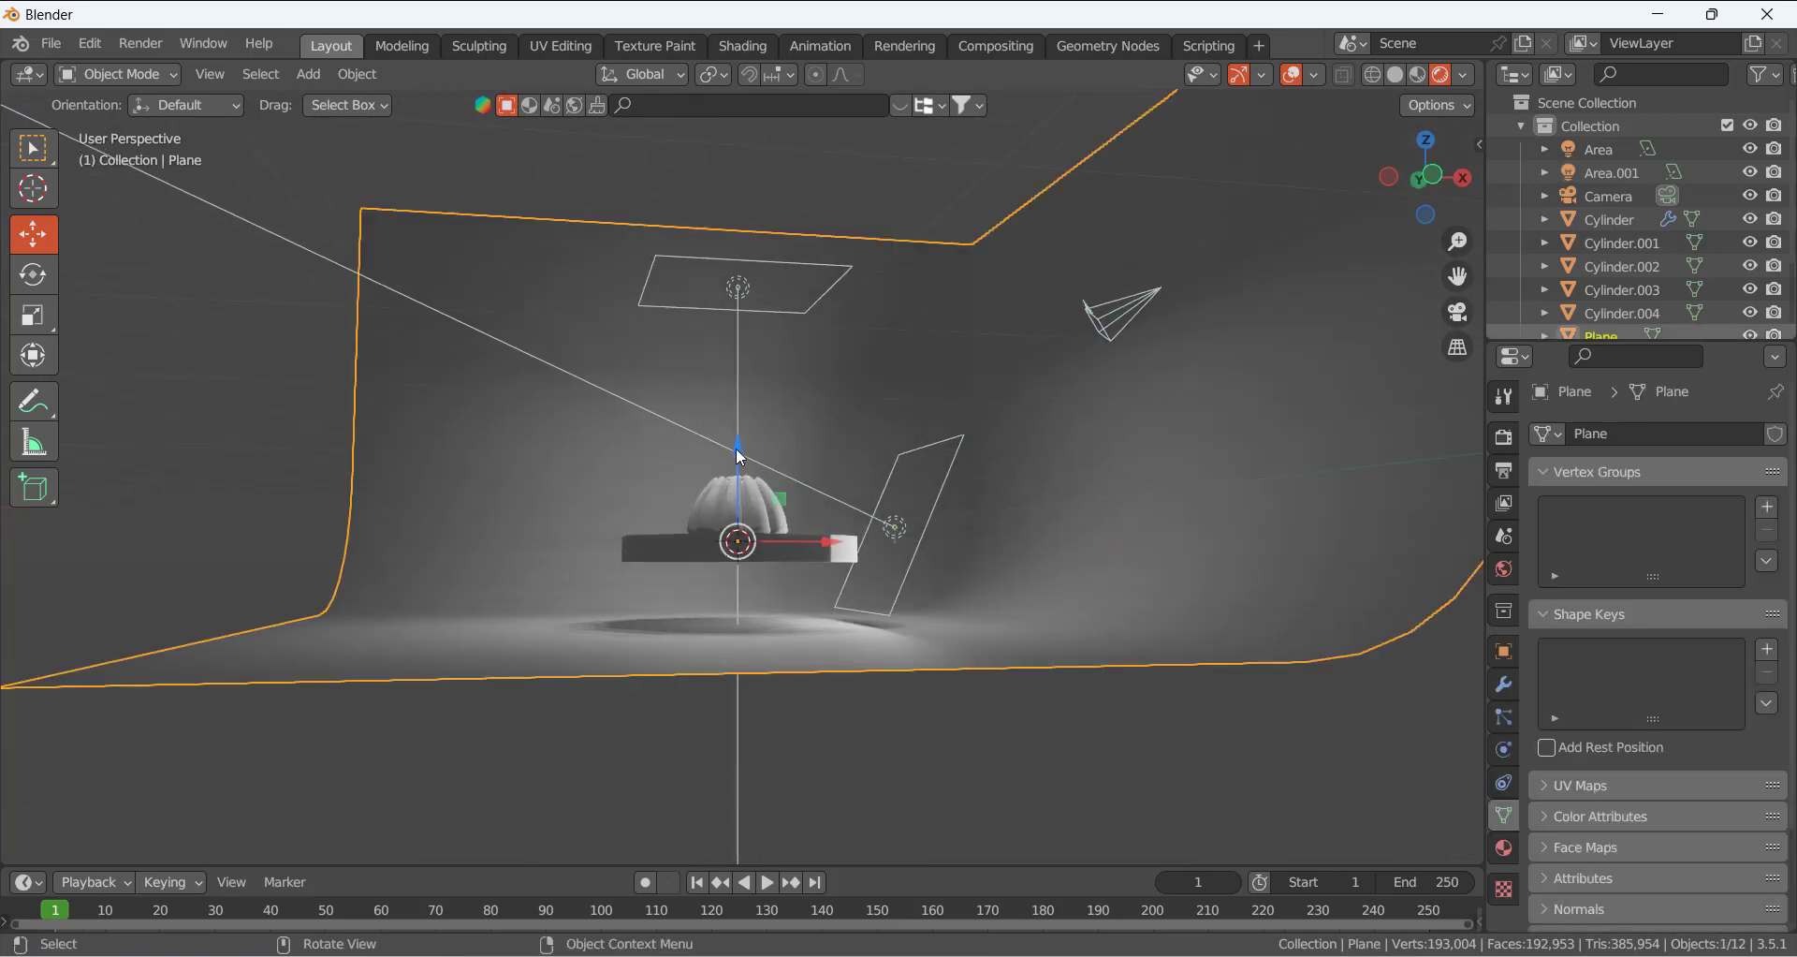
drag(738, 448, 739, 378)
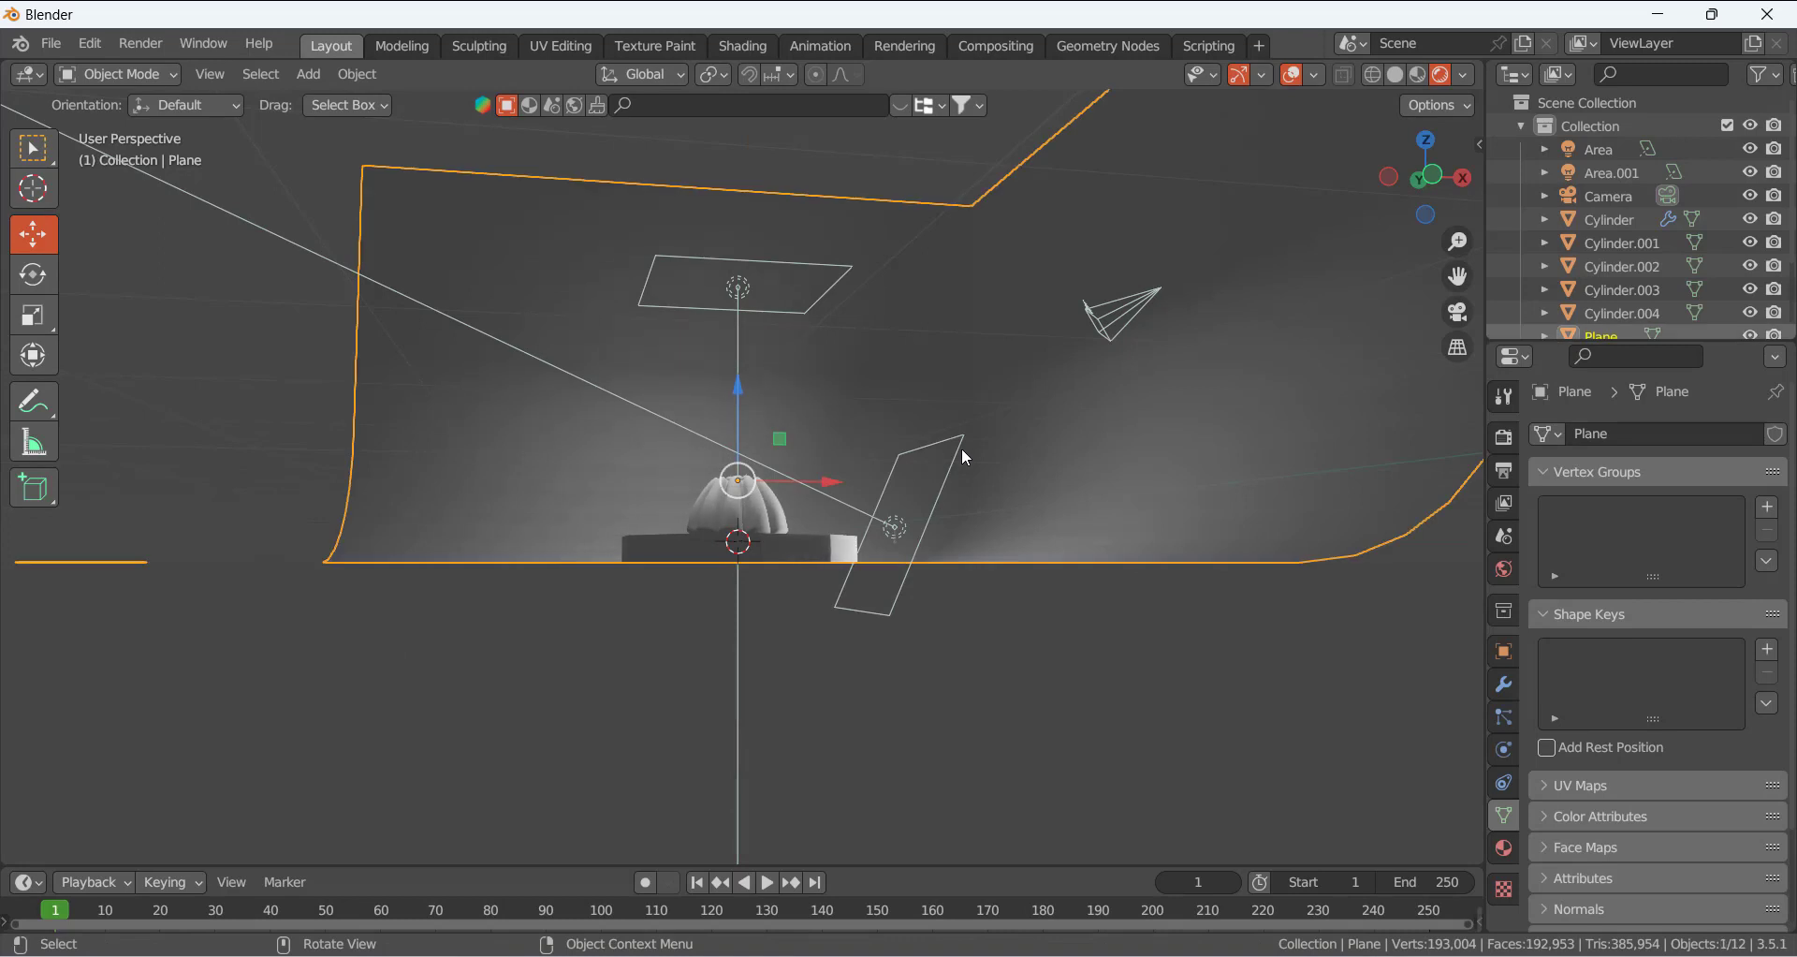
Select the tilted side area light and raise it 1.0845 m along Z
click(920, 450)
drag(894, 436, 894, 383)
middle_drag(841, 455, 968, 481)
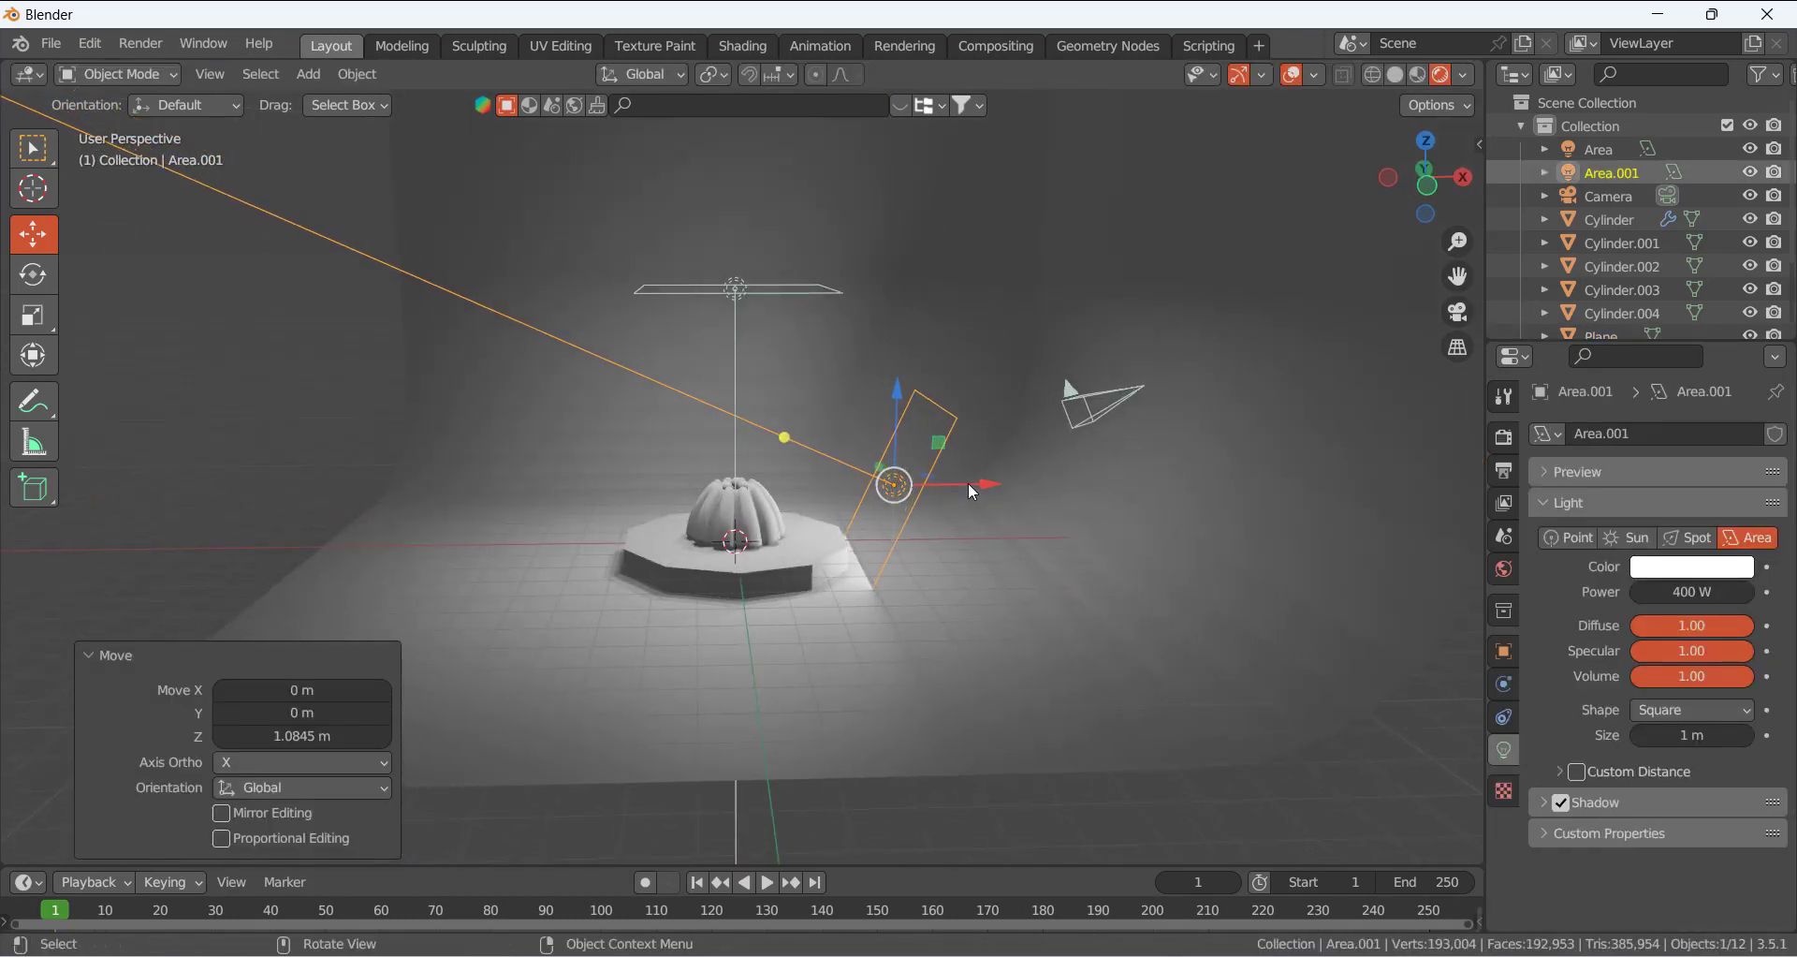
Move the side area light 4.4087 m farther out along X and enlarge it to a size of 1.43 m
key(g)
drag(1178, 454, 1149, 450)
drag(1072, 387, 1074, 346)
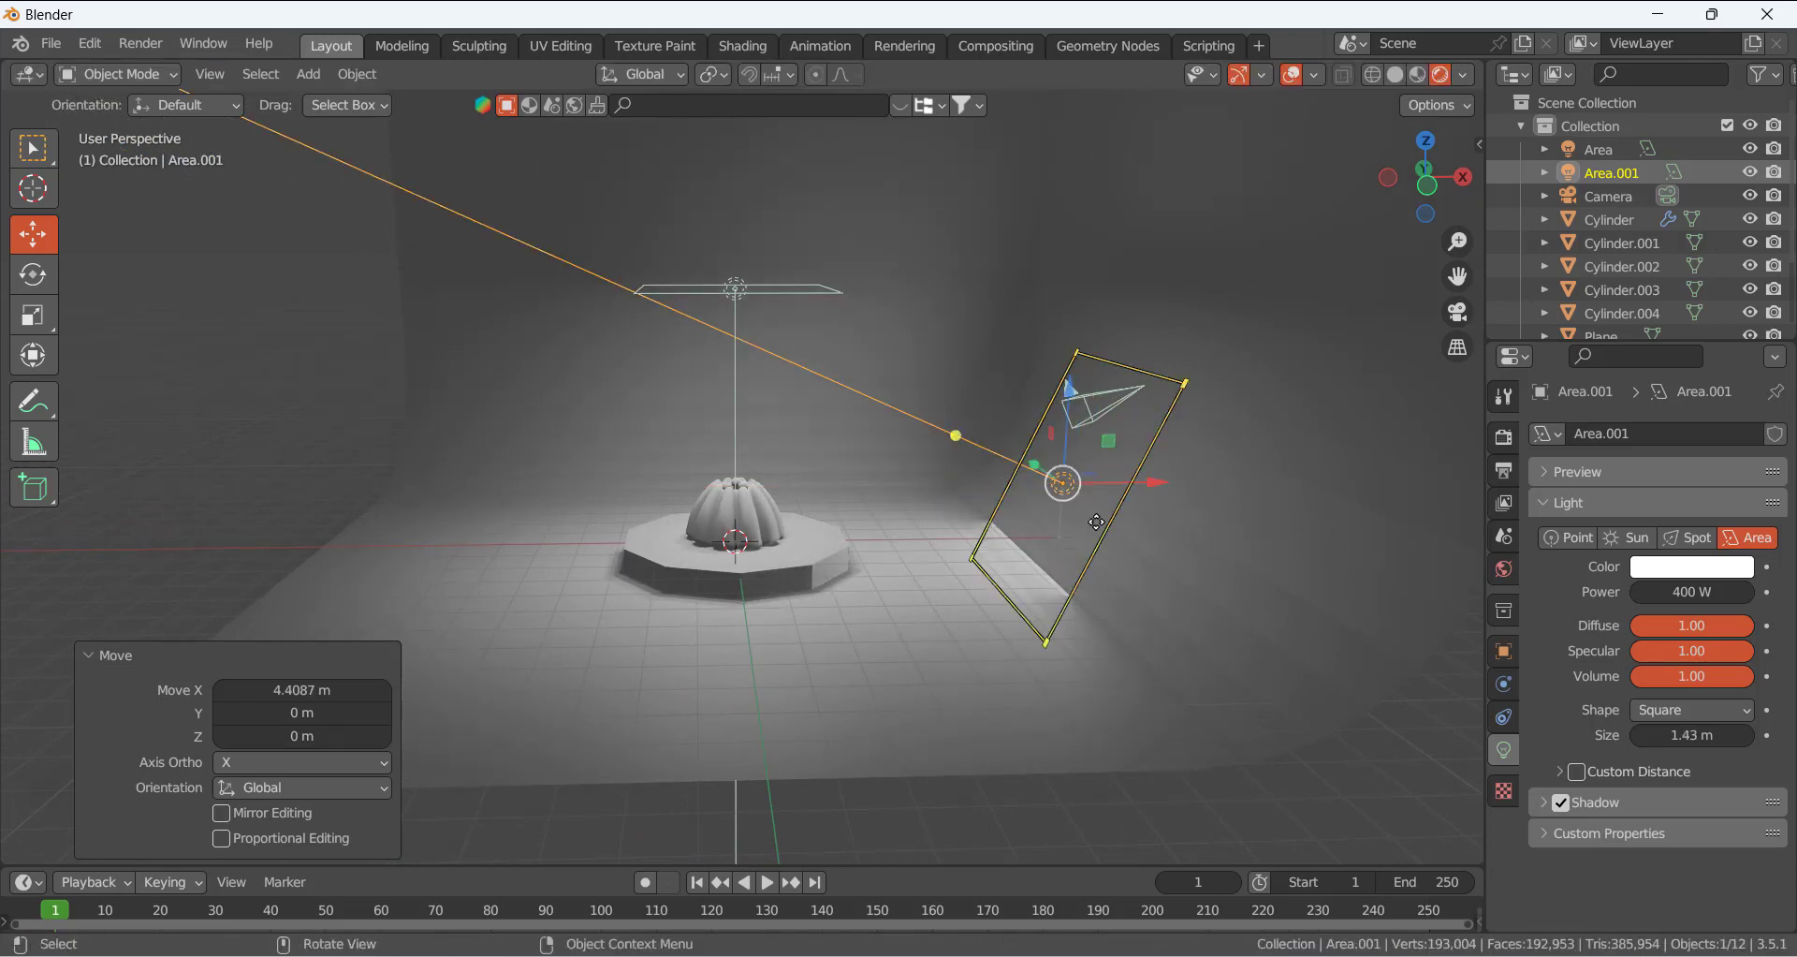
click(873, 690)
Select the overhead area light and set its power to 800 W
scroll(869, 681, down, 6)
middle_drag(790, 516, 922, 569)
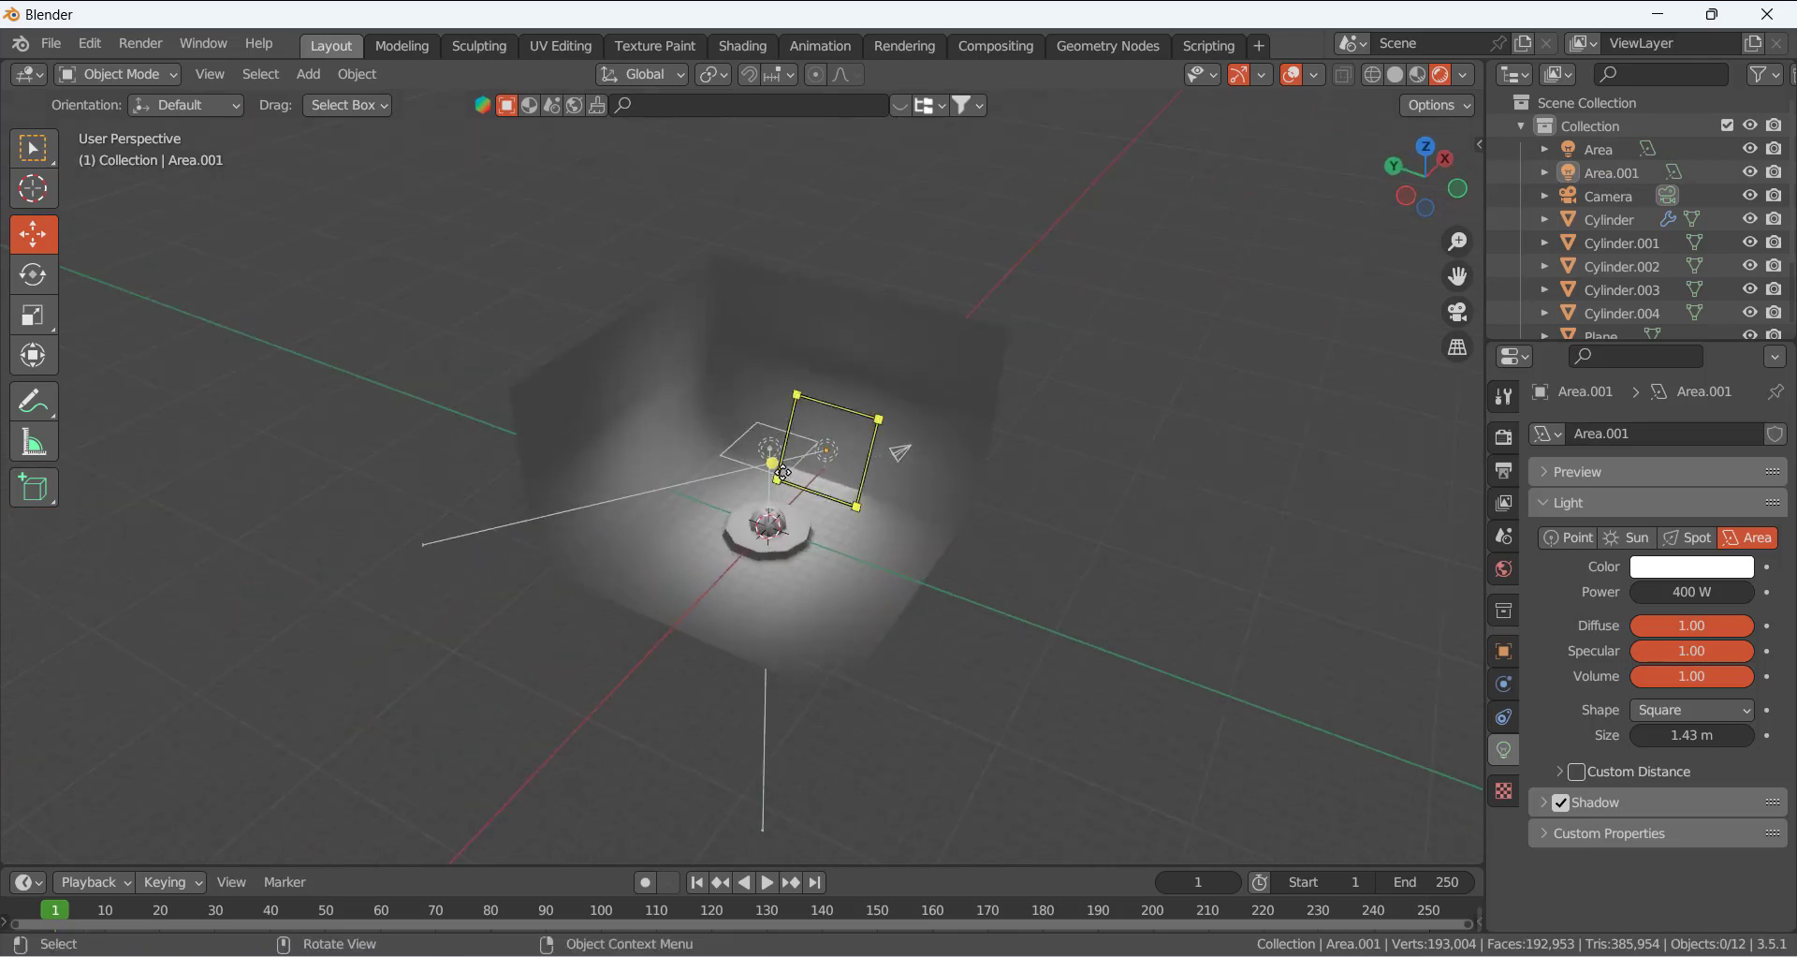
scroll(875, 388, up, 5)
click(866, 369)
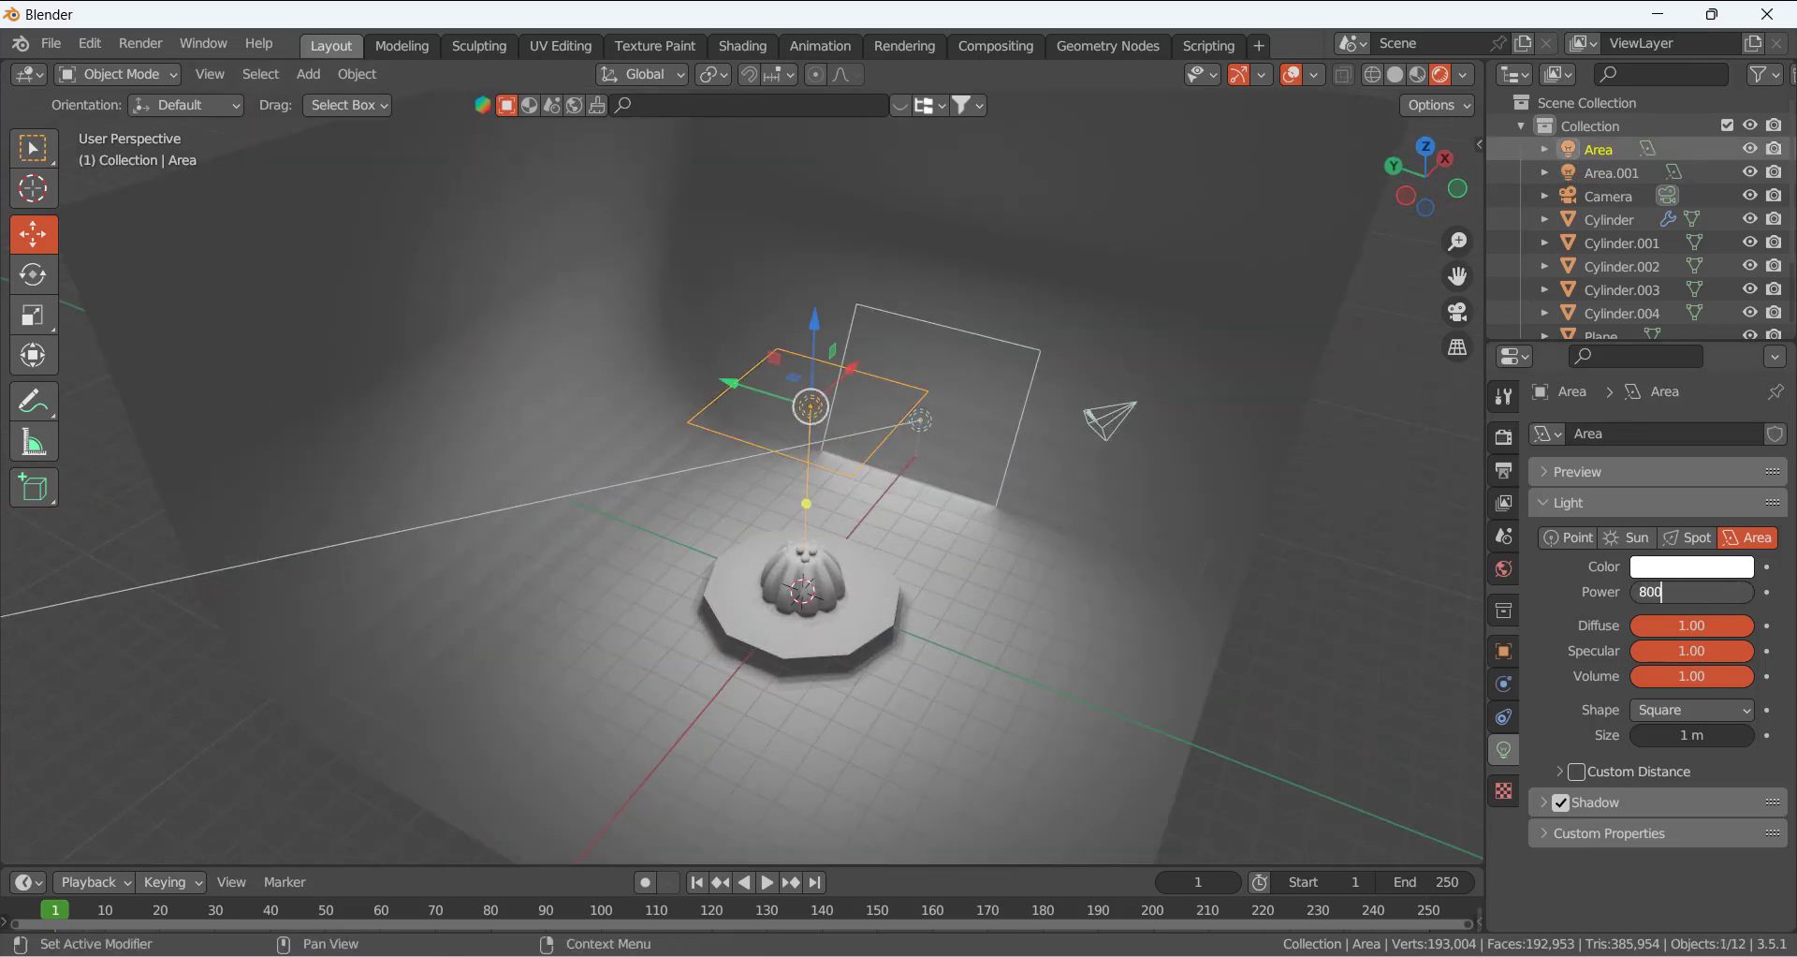
text(800)
key(Return)
click(1065, 569)
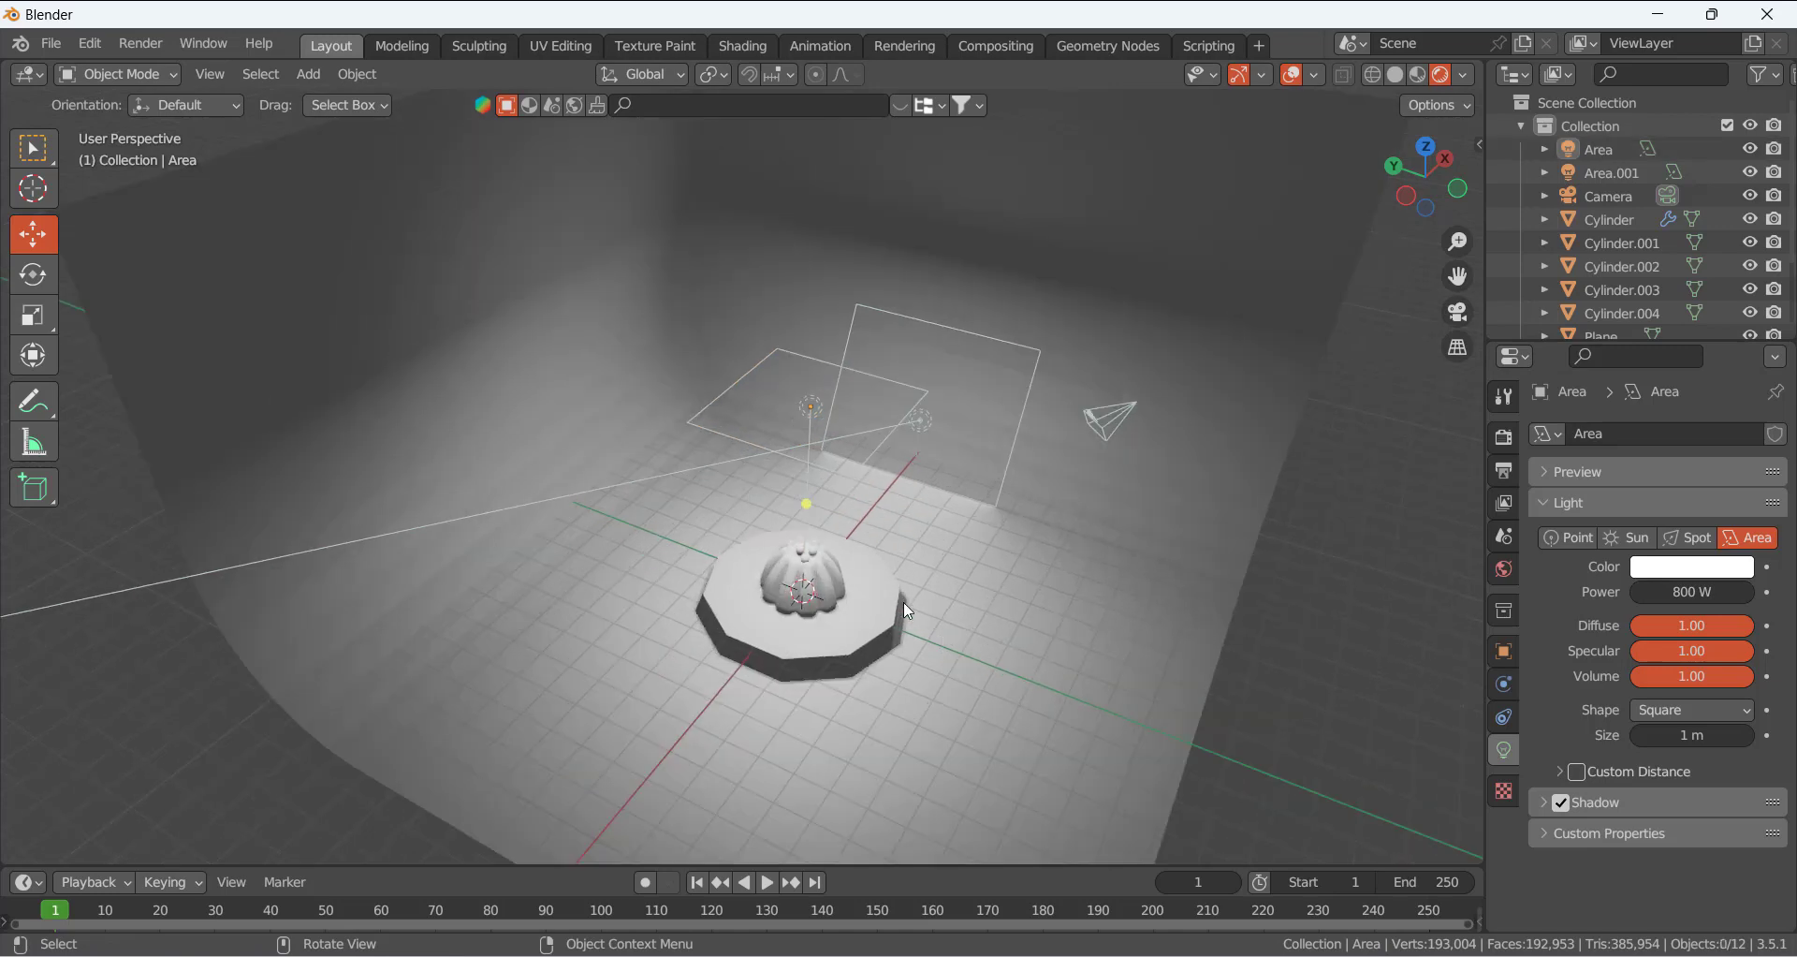
Give the curved backdrop a new material with a light blue base color
click(1081, 621)
click(1505, 848)
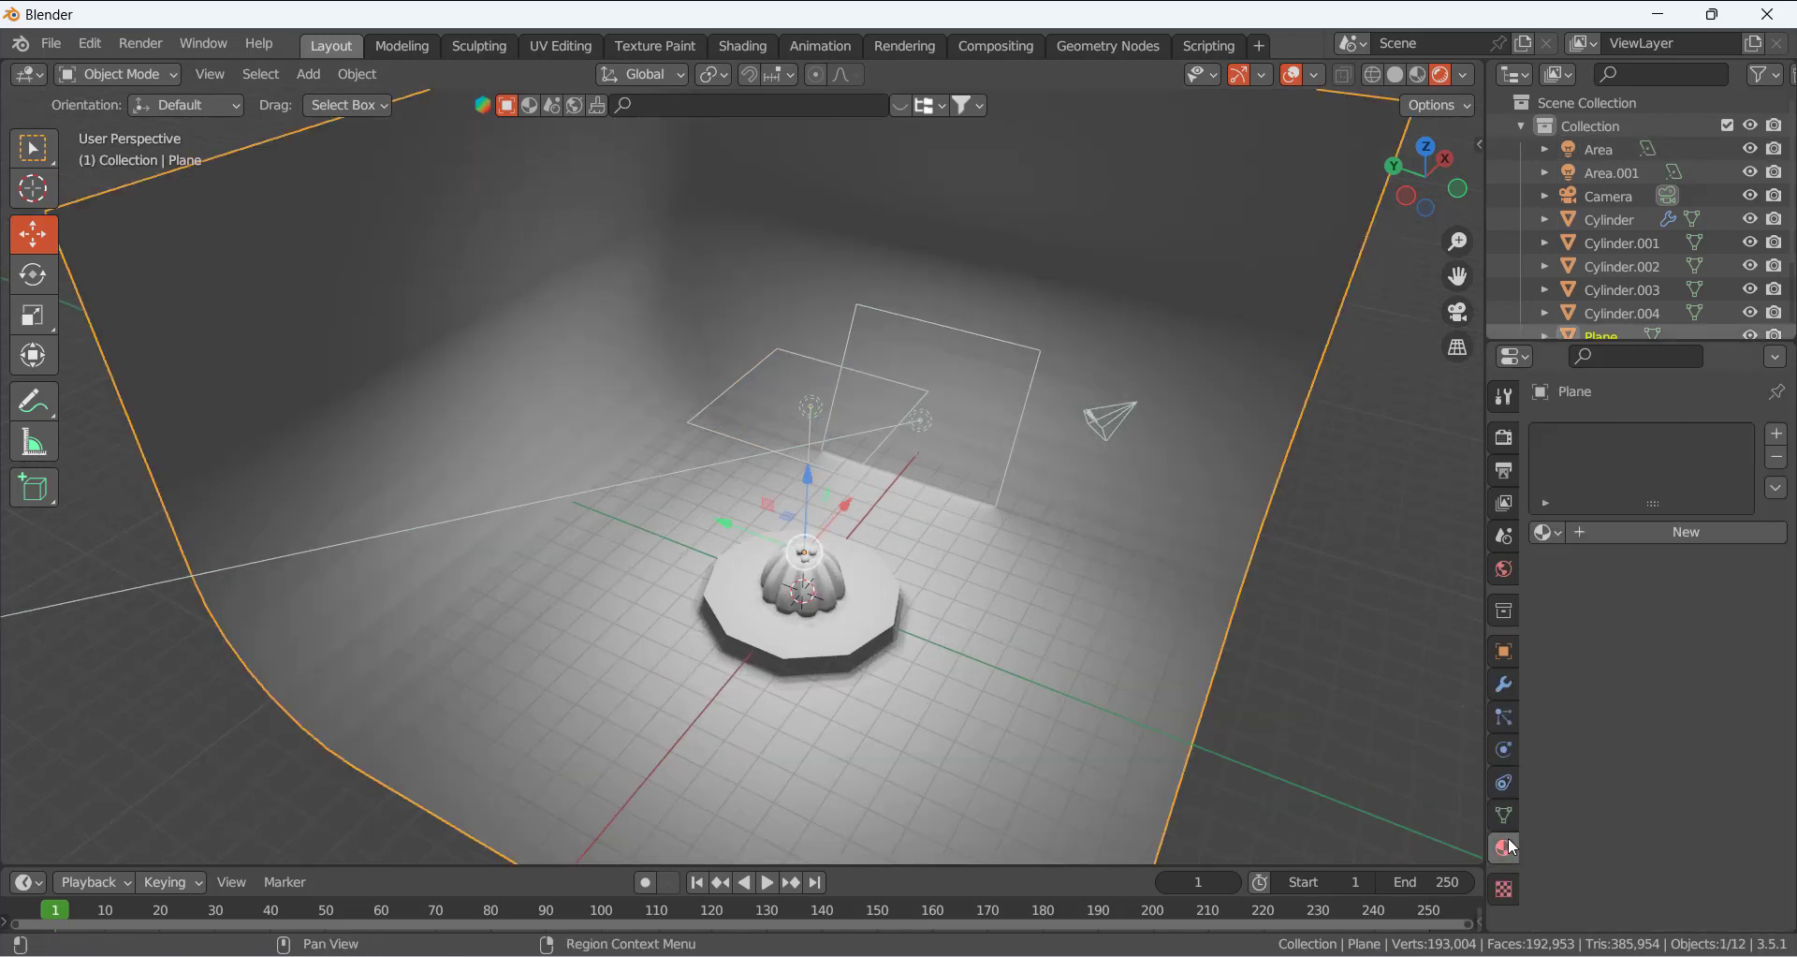
click(1619, 524)
click(1717, 776)
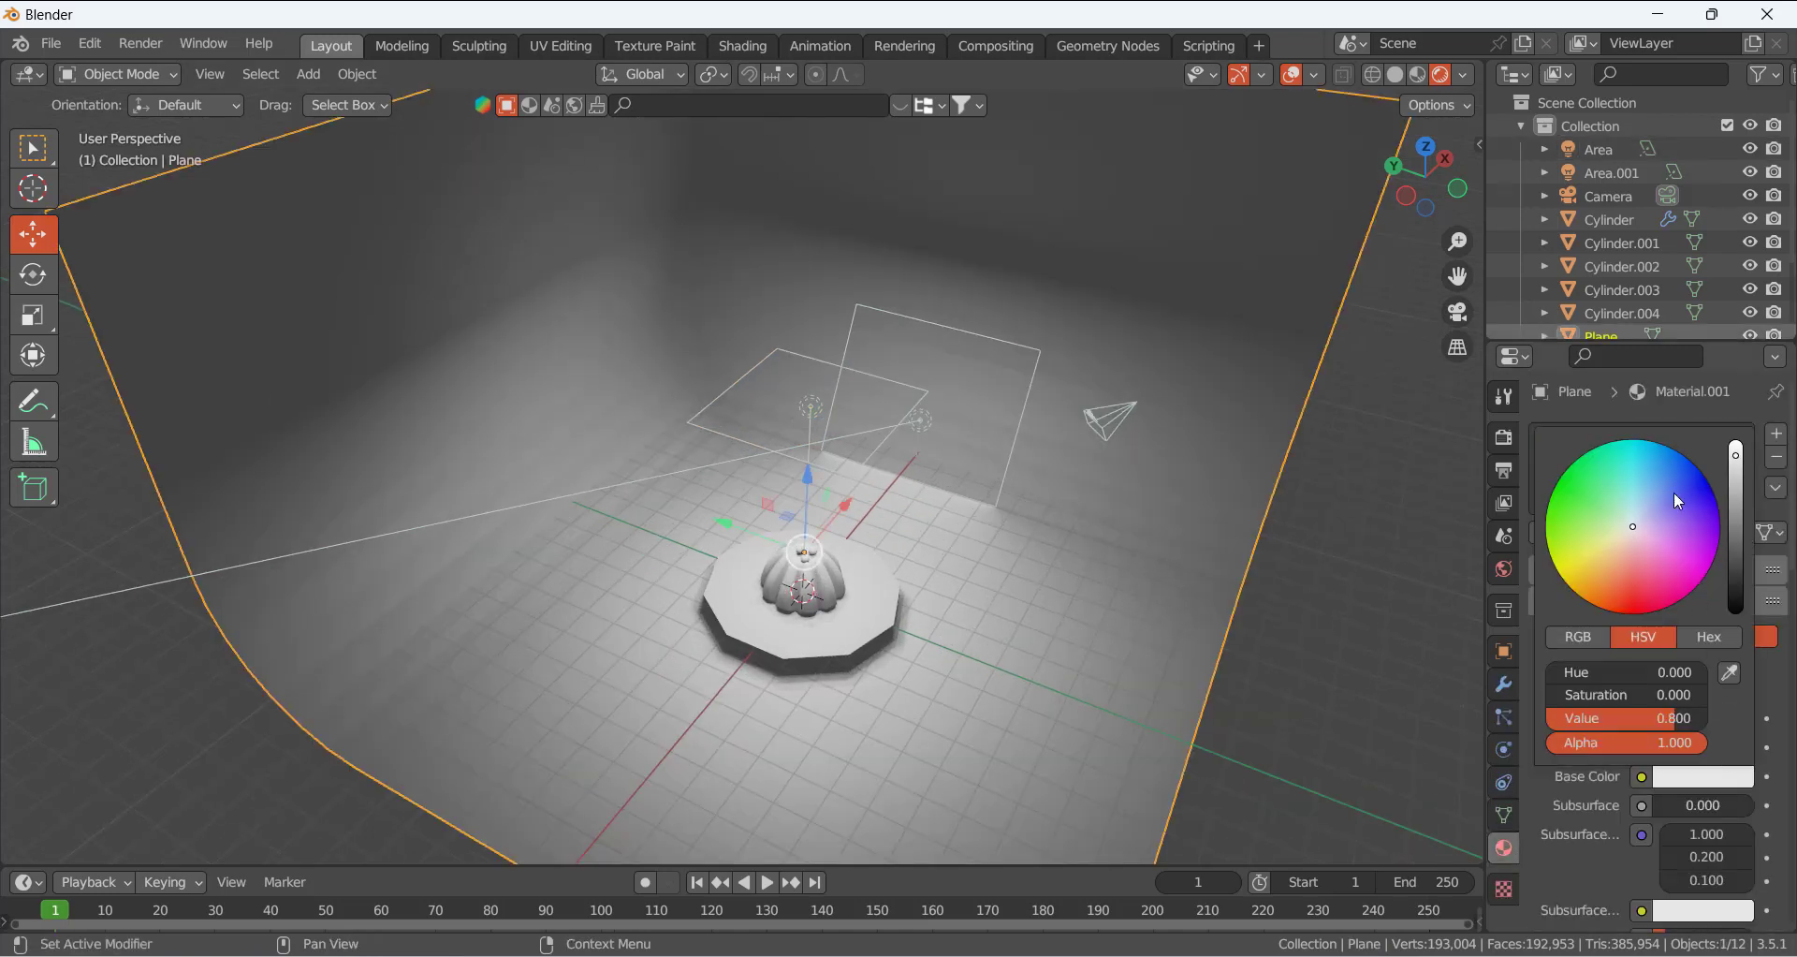
drag(1637, 526, 1656, 496)
click(1286, 676)
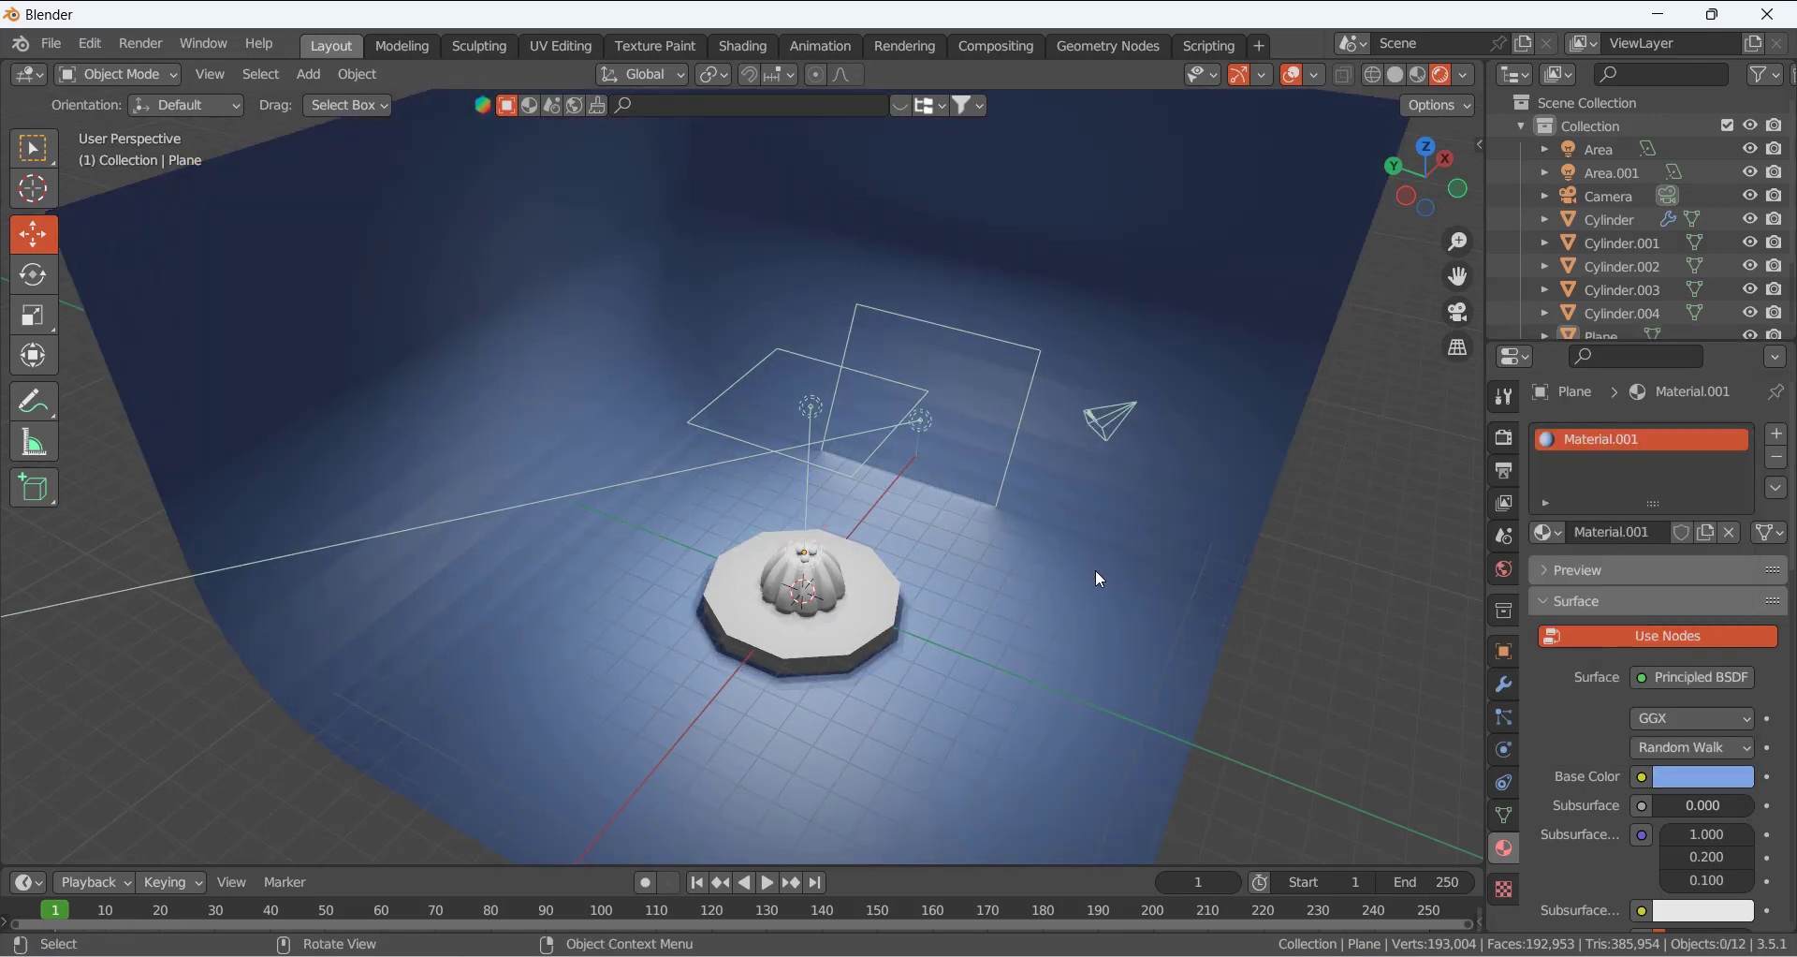
Give the fluted dessert a new material with a turquoise base color, hue about 0.508 and saturation about 0.705
scroll(1037, 655, up, 6)
scroll(1034, 656, down, 3)
shift+middle_drag(968, 681, 852, 519)
scroll(814, 504, up, 3)
click(818, 510)
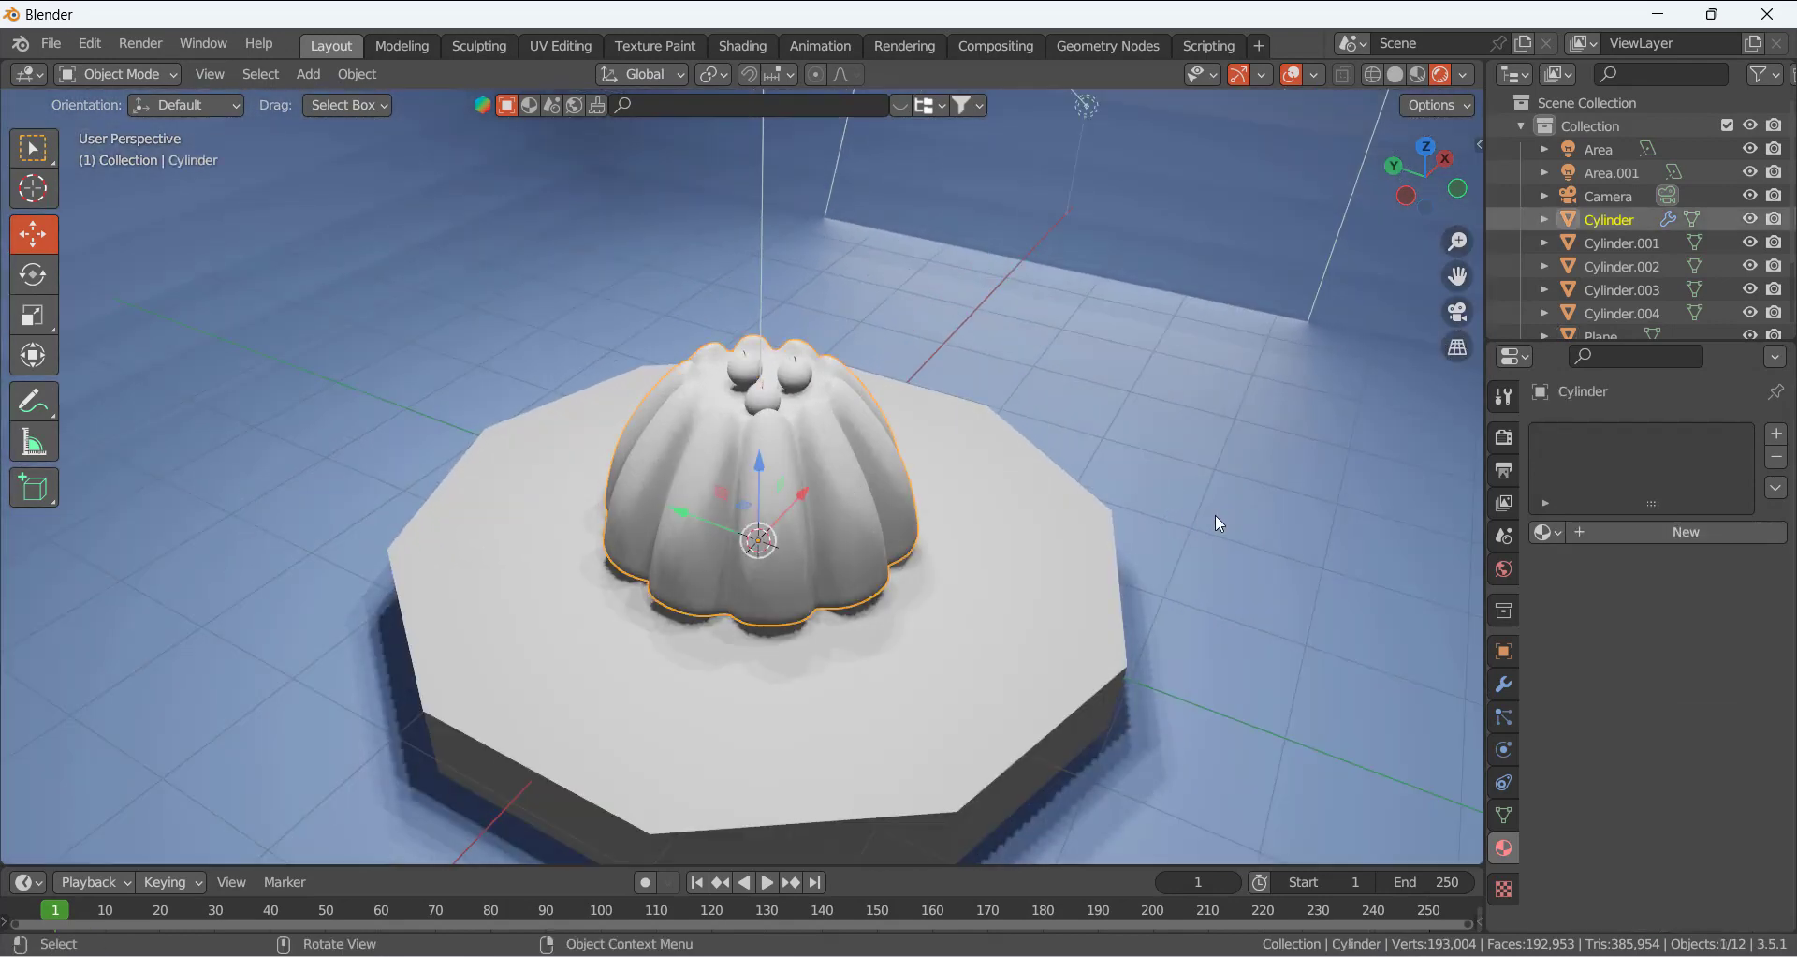
click(1599, 531)
click(1706, 776)
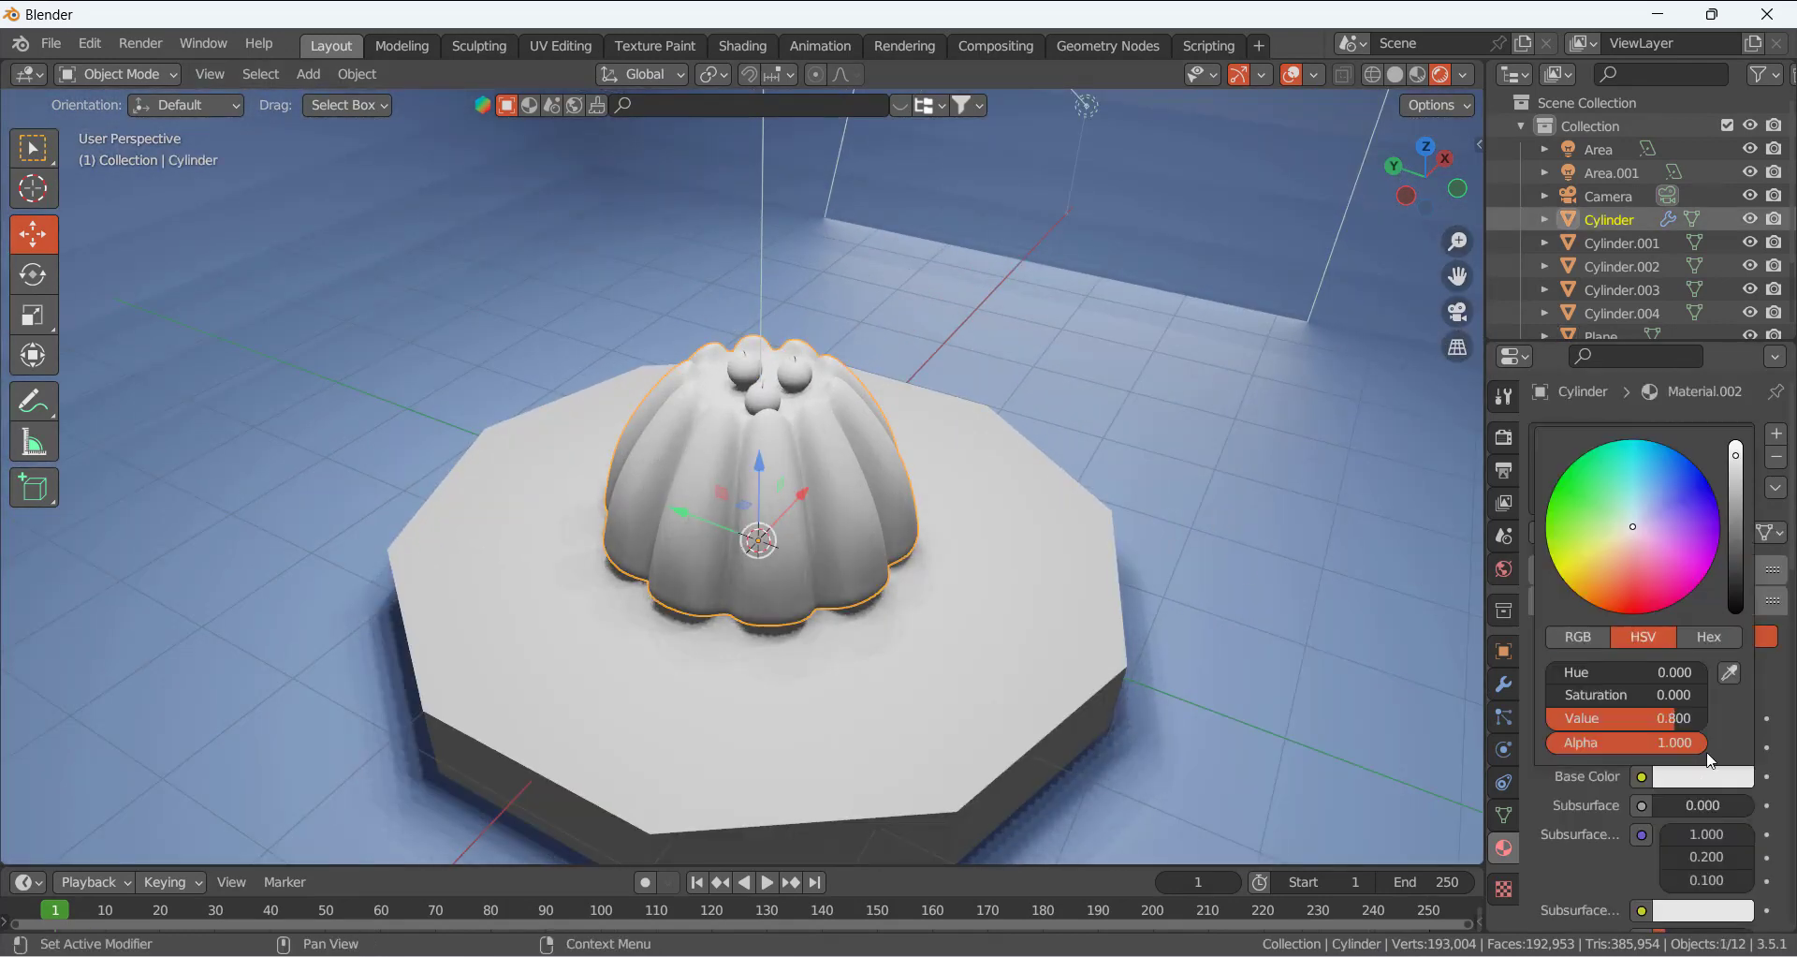
click(1672, 774)
click(1675, 775)
drag(1635, 527, 1633, 569)
drag(1633, 570, 1633, 485)
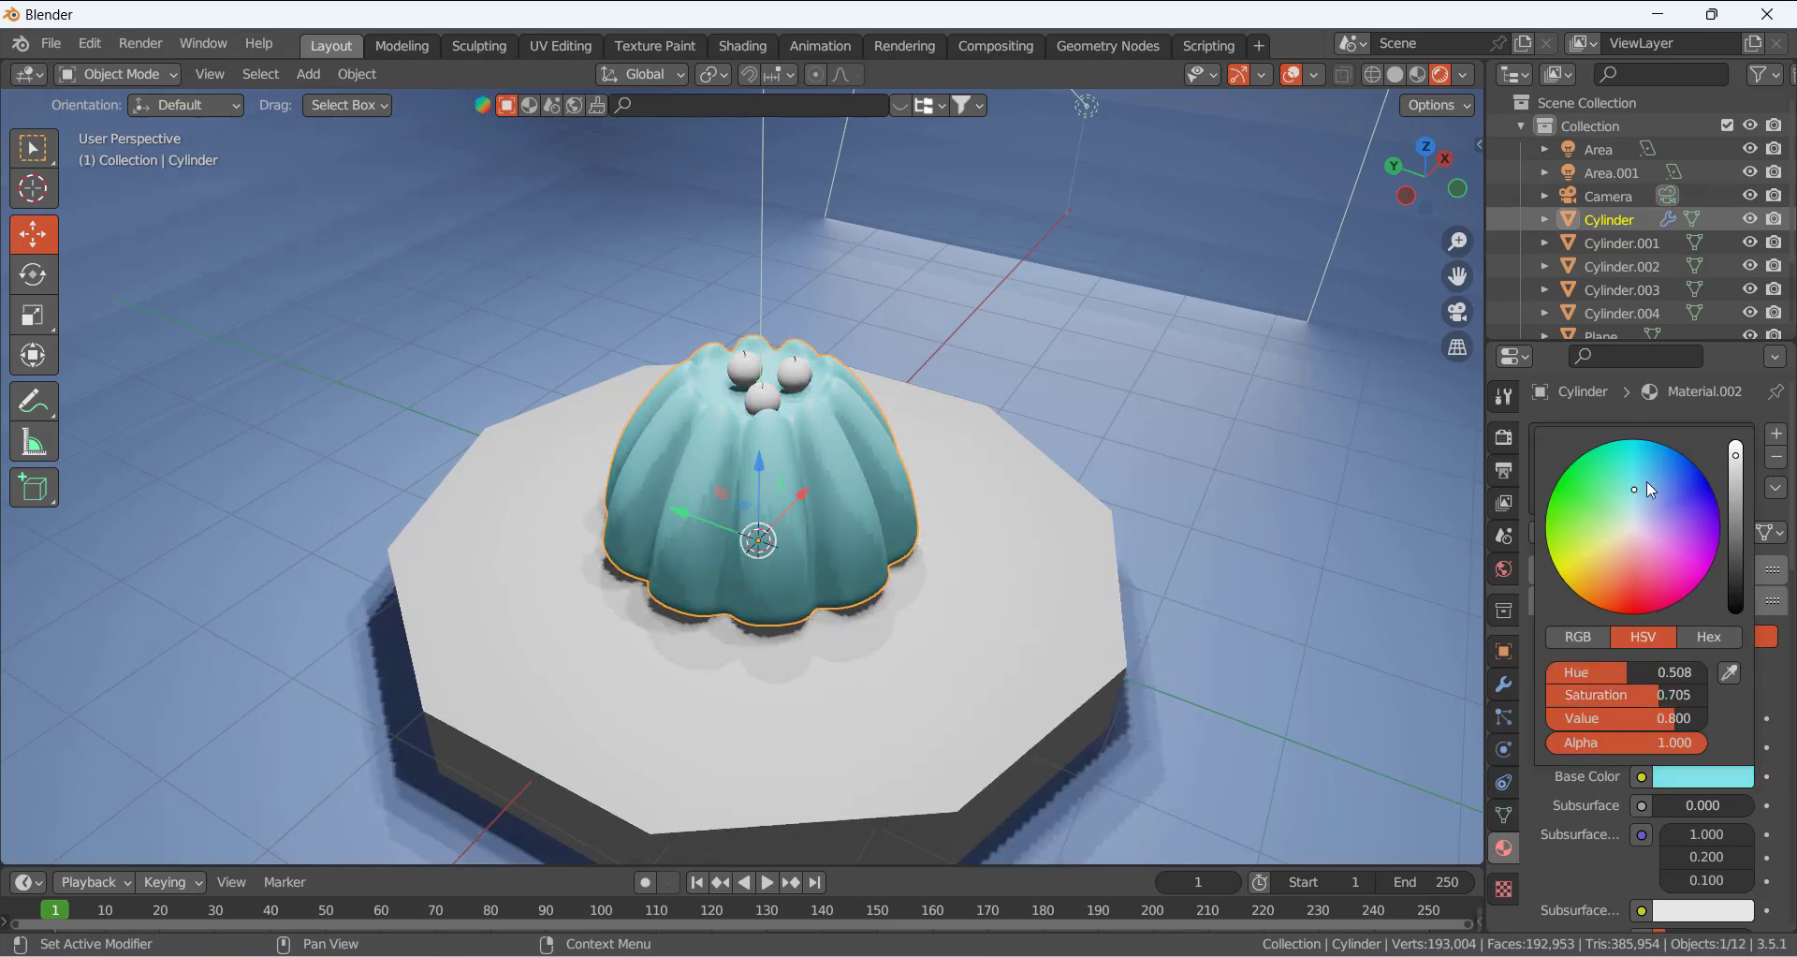
Switch the render engine to Cycles with GPU Compute as the device and enable viewport denoising
scroll(1203, 395, down, 4)
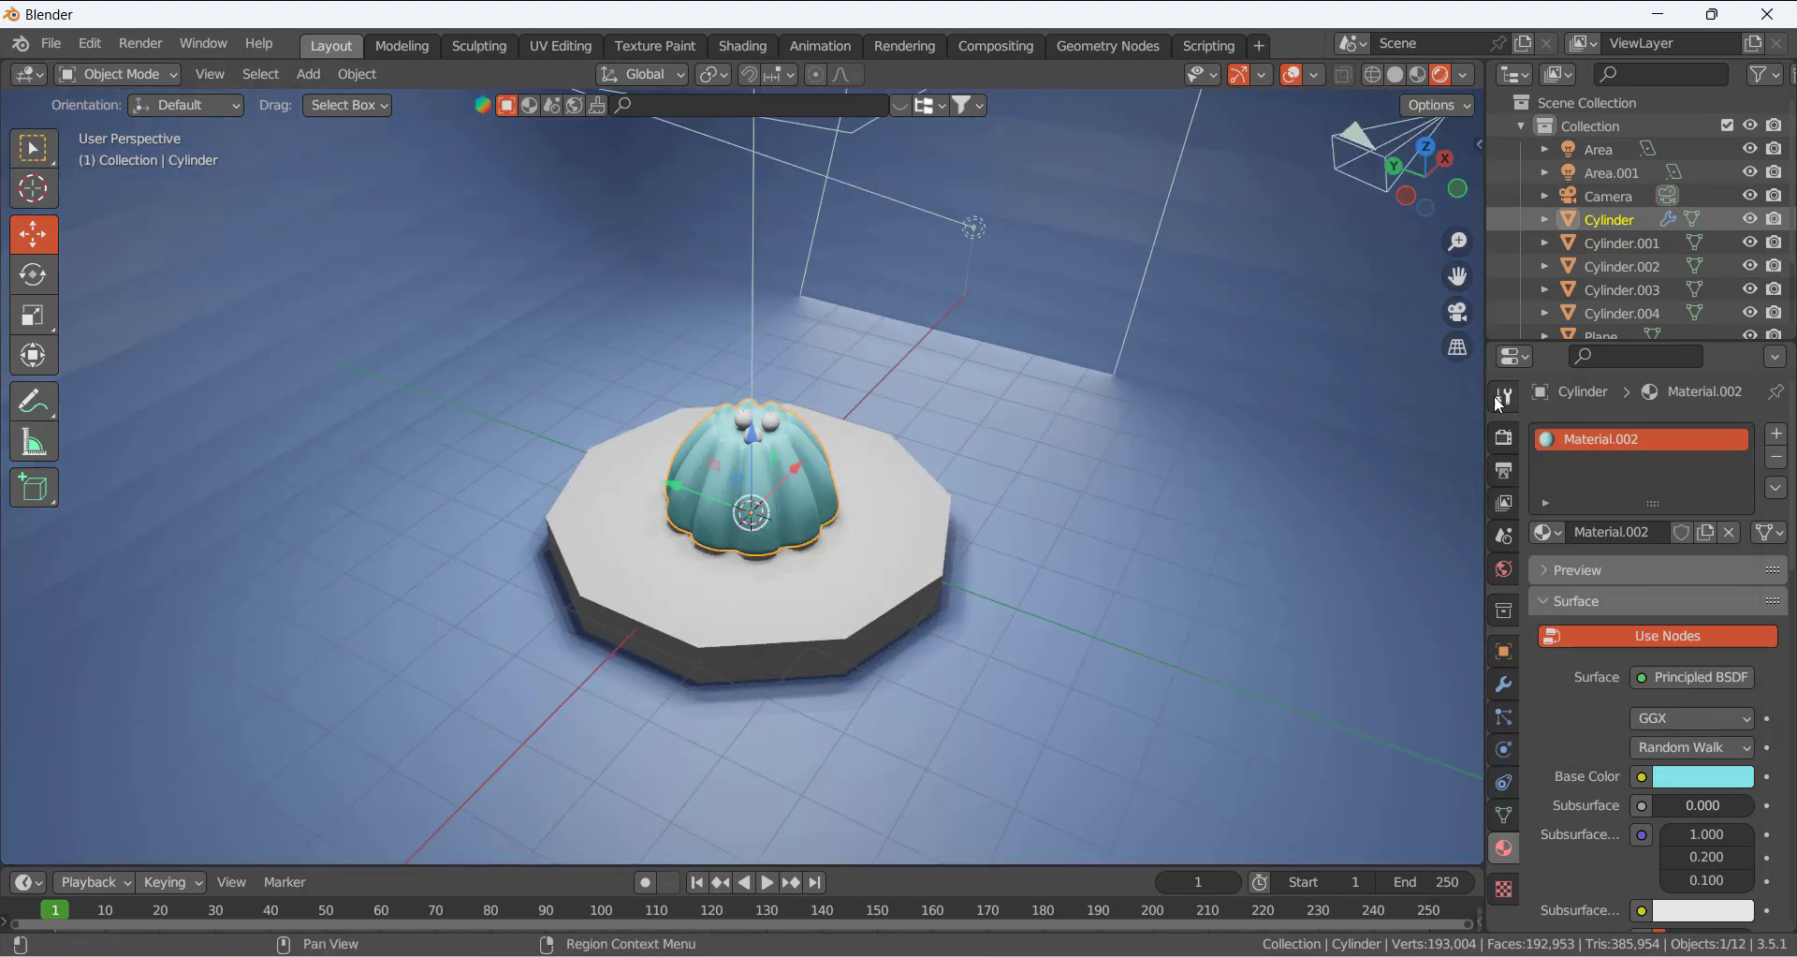
click(1503, 438)
click(1685, 432)
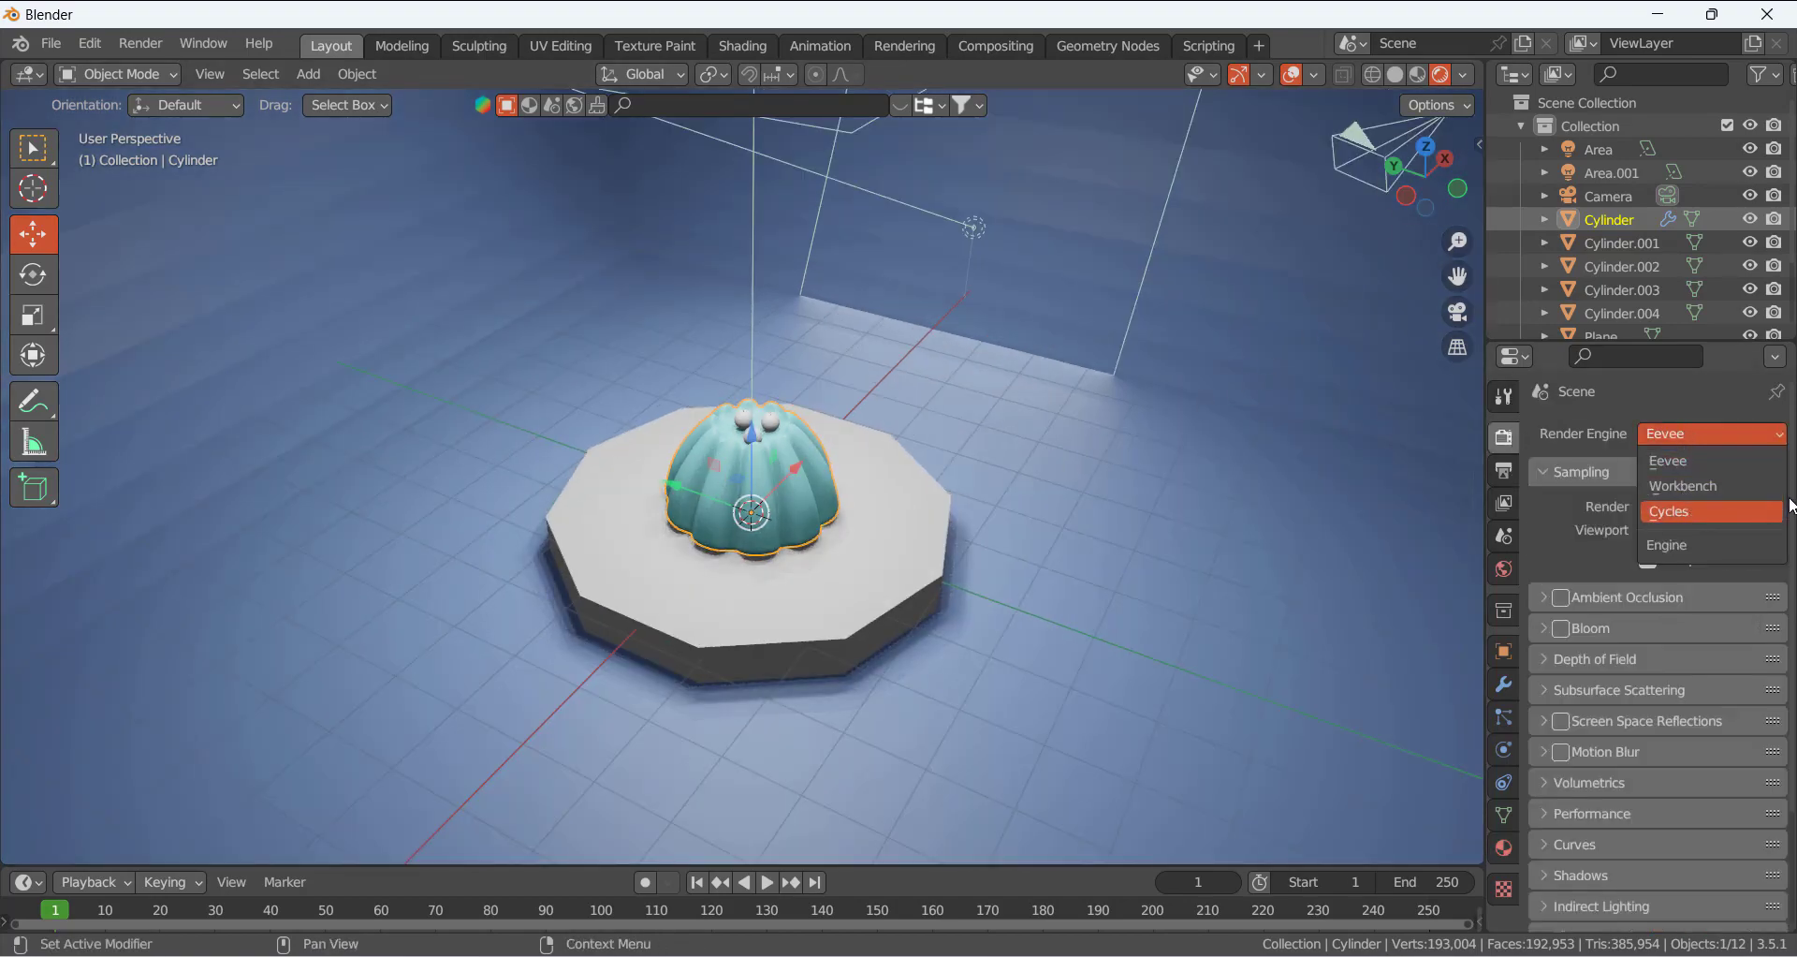
click(1703, 511)
click(1717, 491)
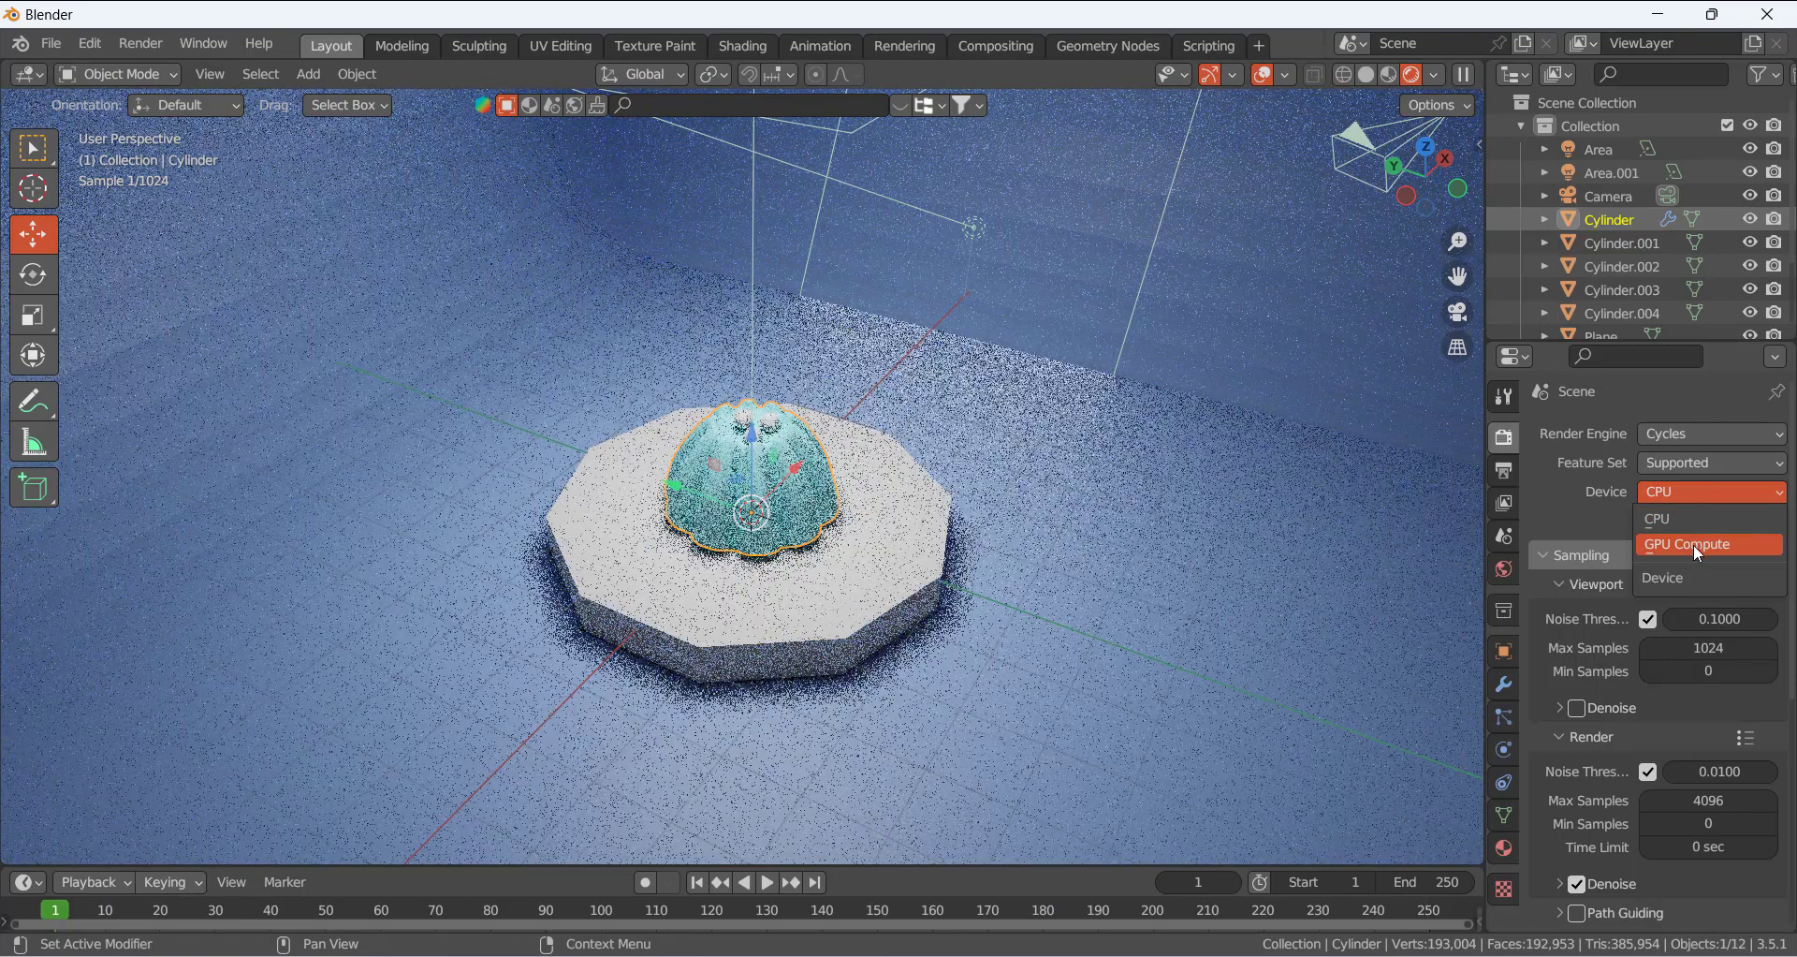
key(Return)
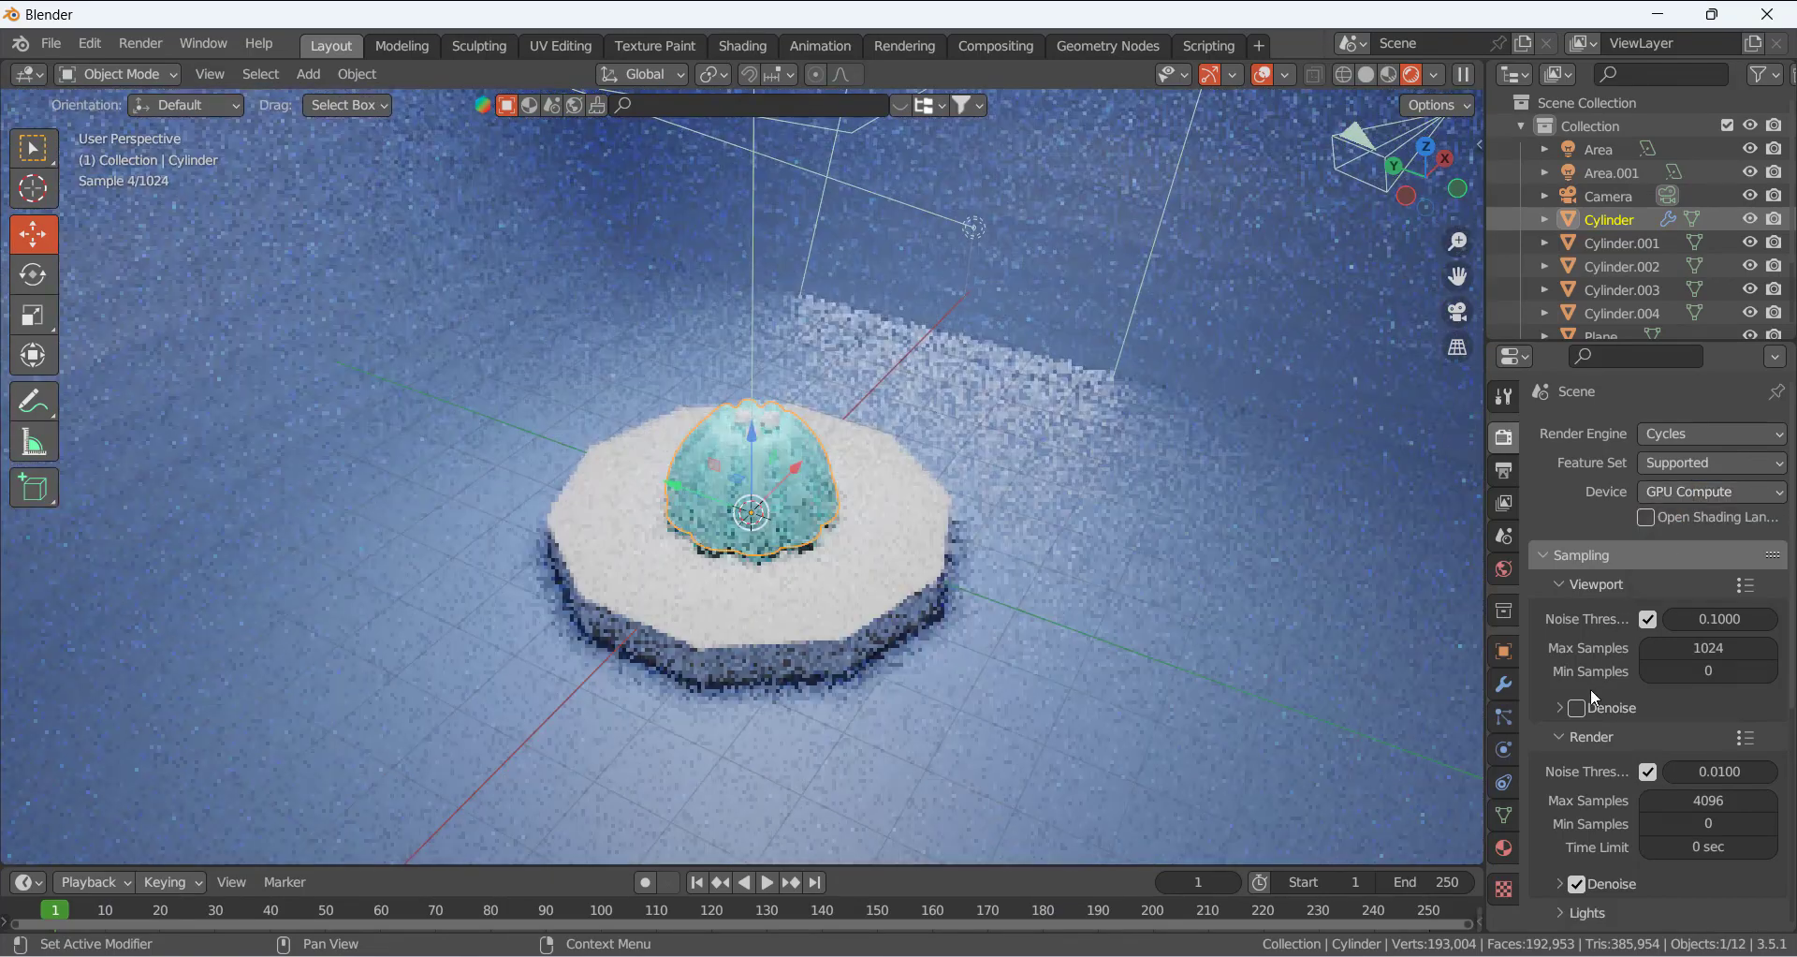
click(1578, 708)
scroll(800, 512, up, 5)
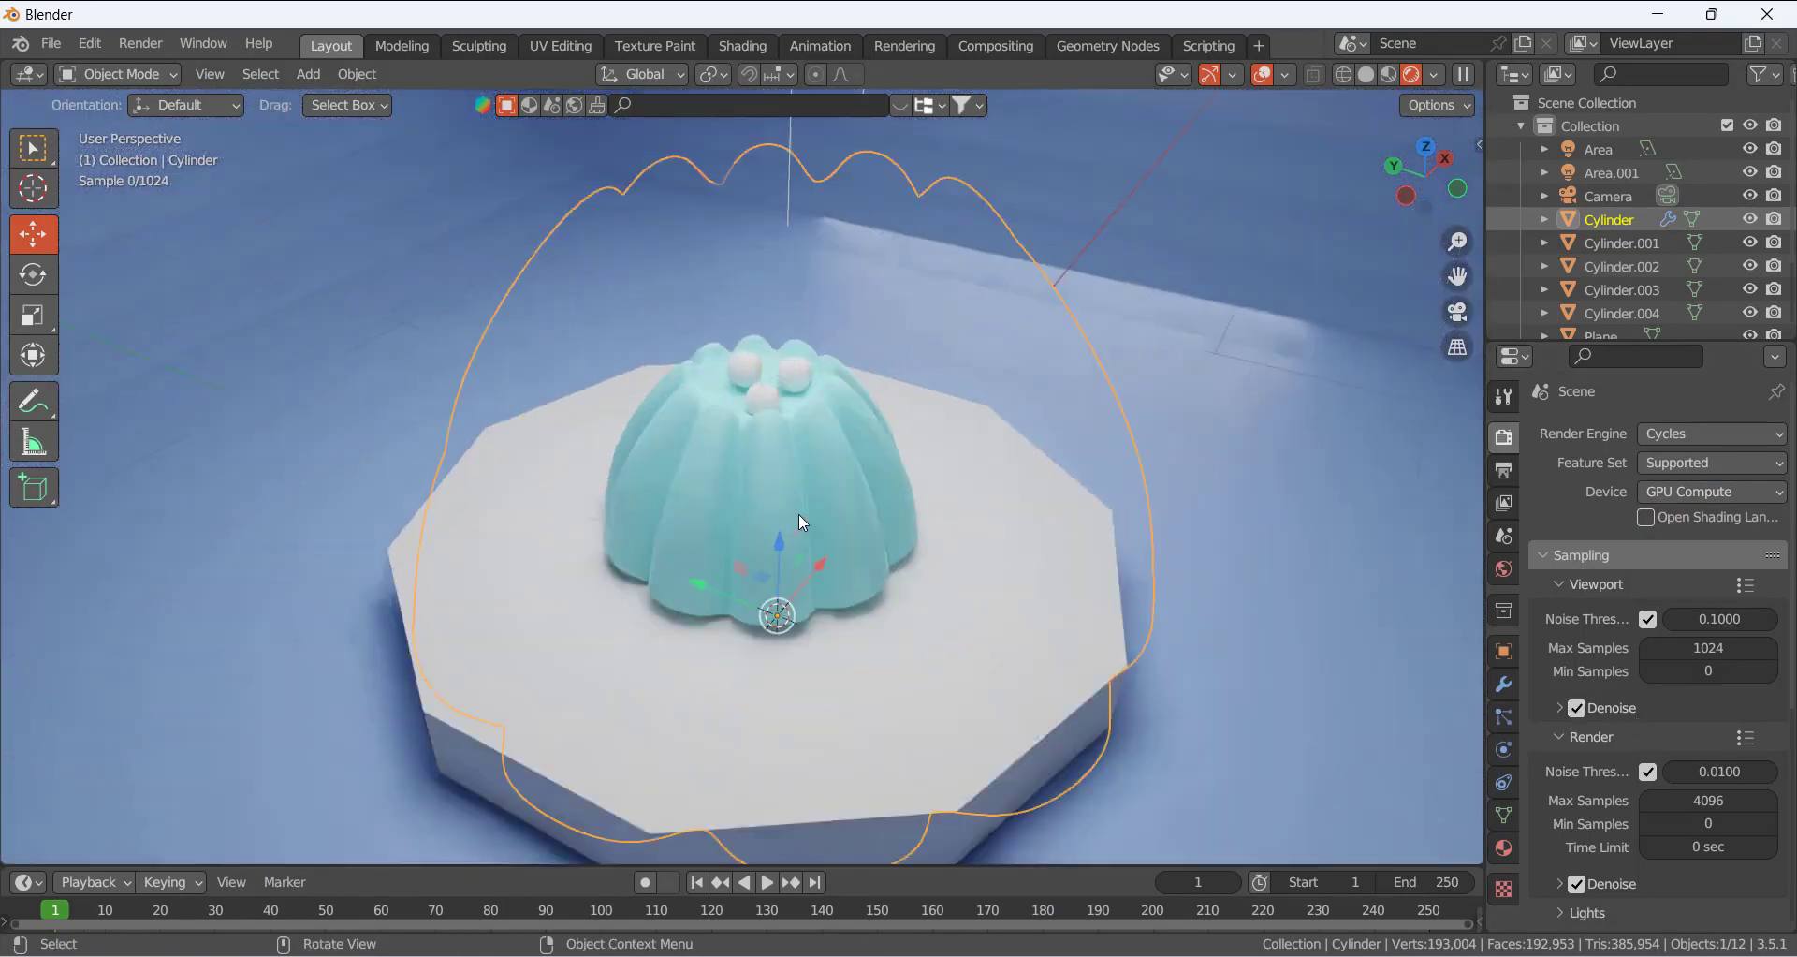
scroll(799, 484, down, 3)
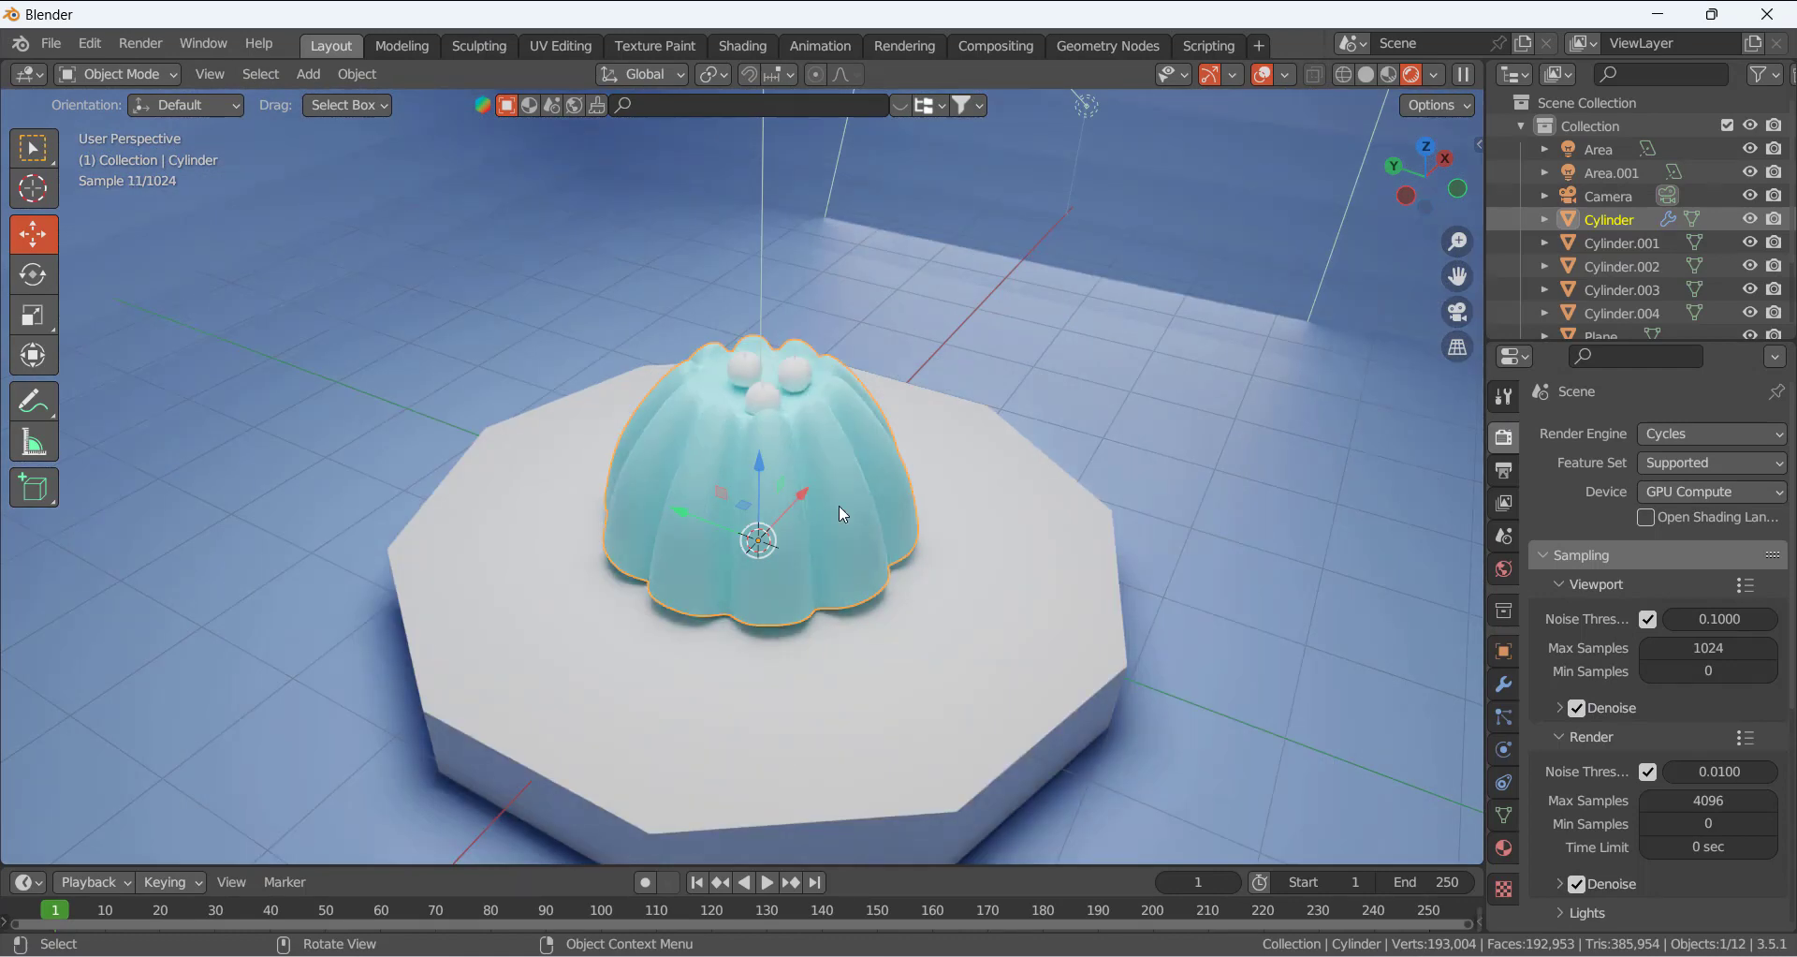
Set the dessert material's transmission to 1.000 and its roughness to 0.188
scroll(1612, 732, down, 8)
click(1504, 847)
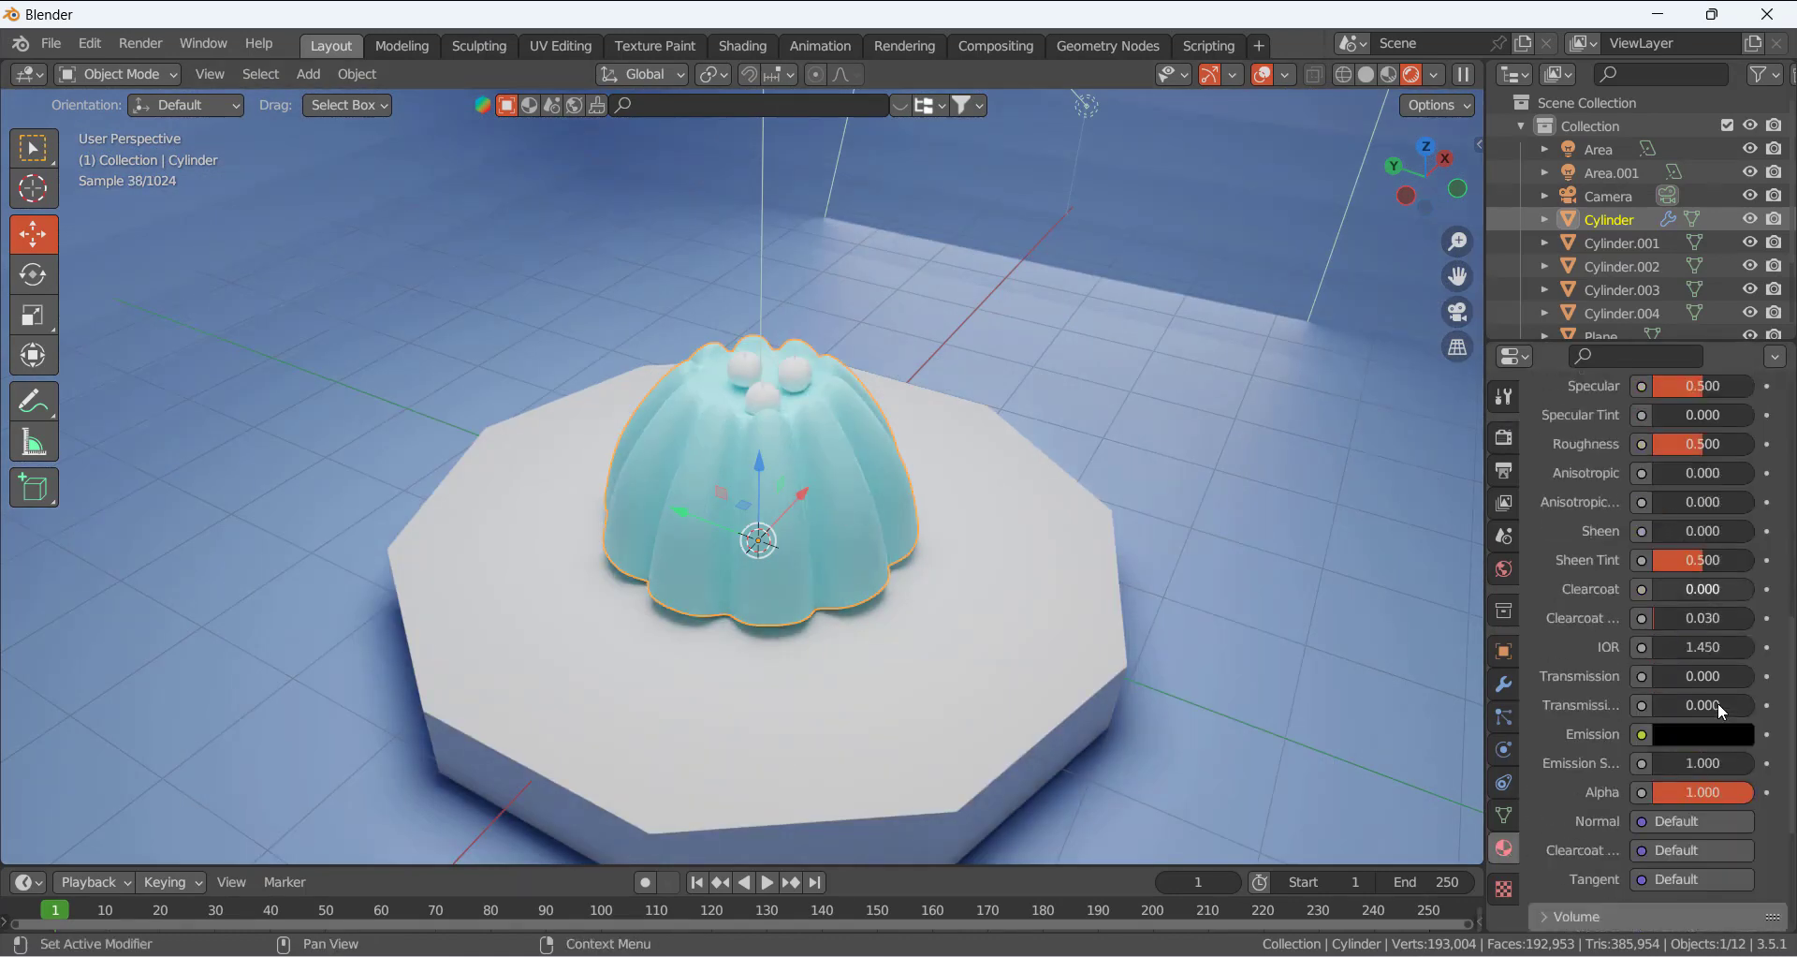
scroll(1666, 707, down, 1)
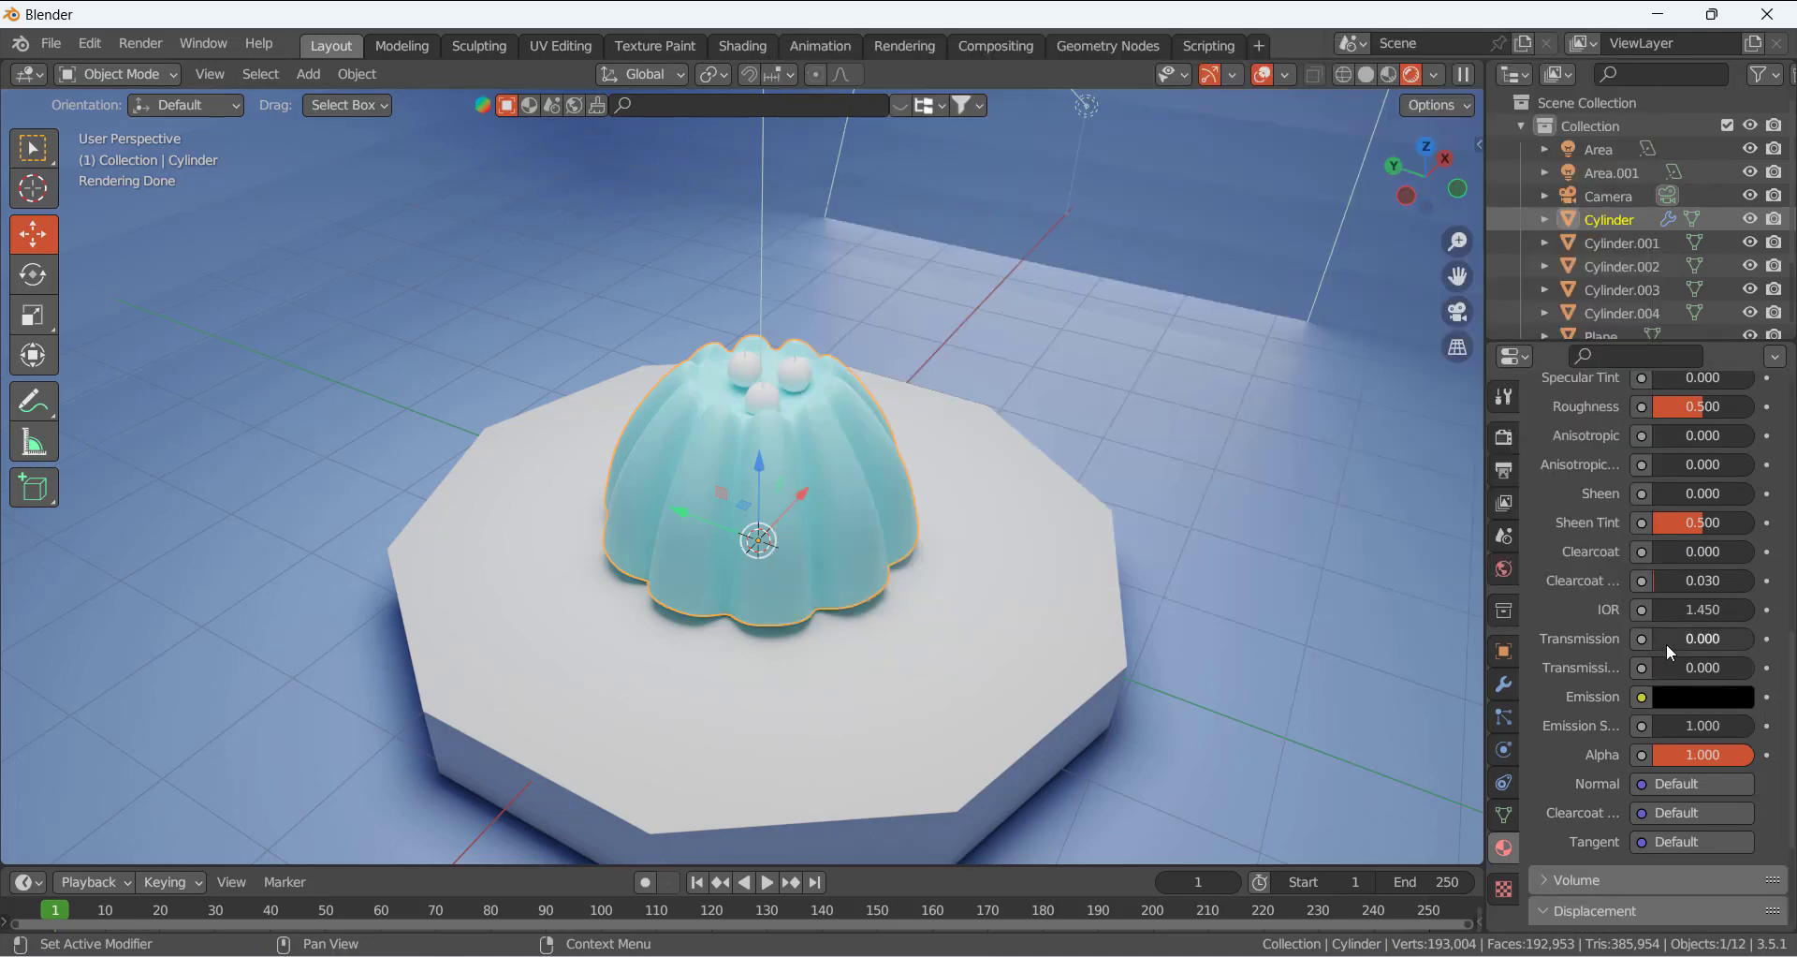
drag(1666, 643, 1741, 643)
scroll(856, 472, up, 2)
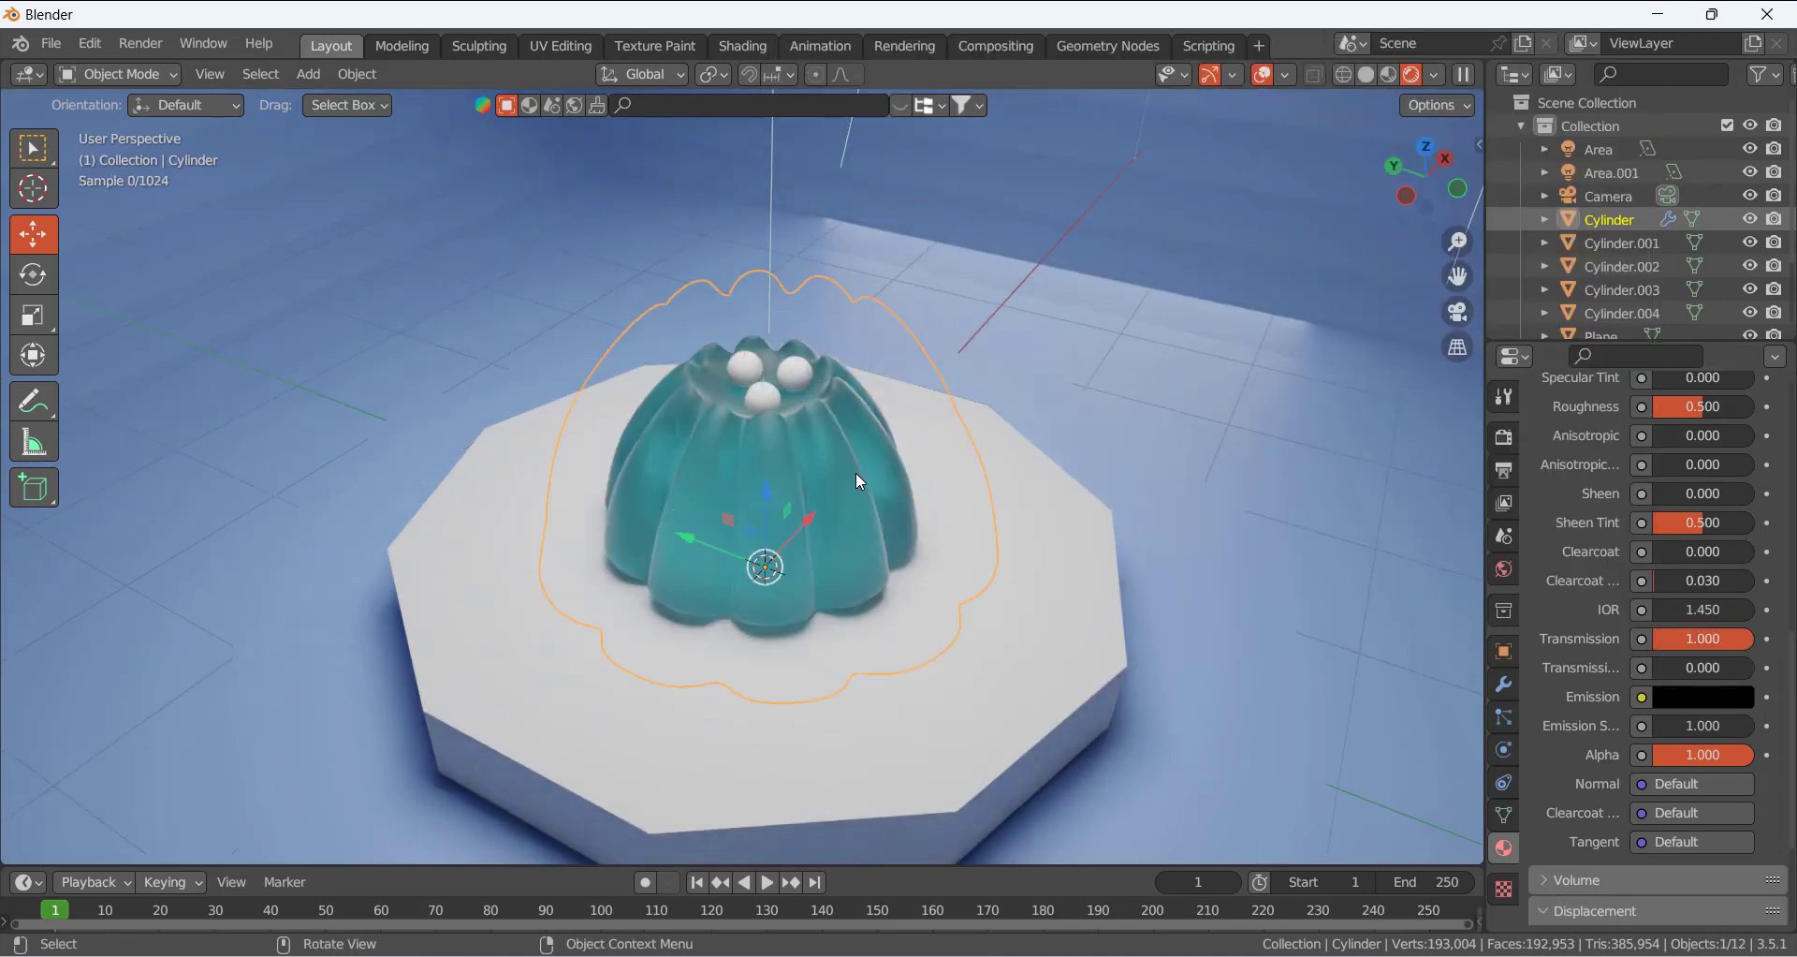
scroll(1647, 599, up, 2)
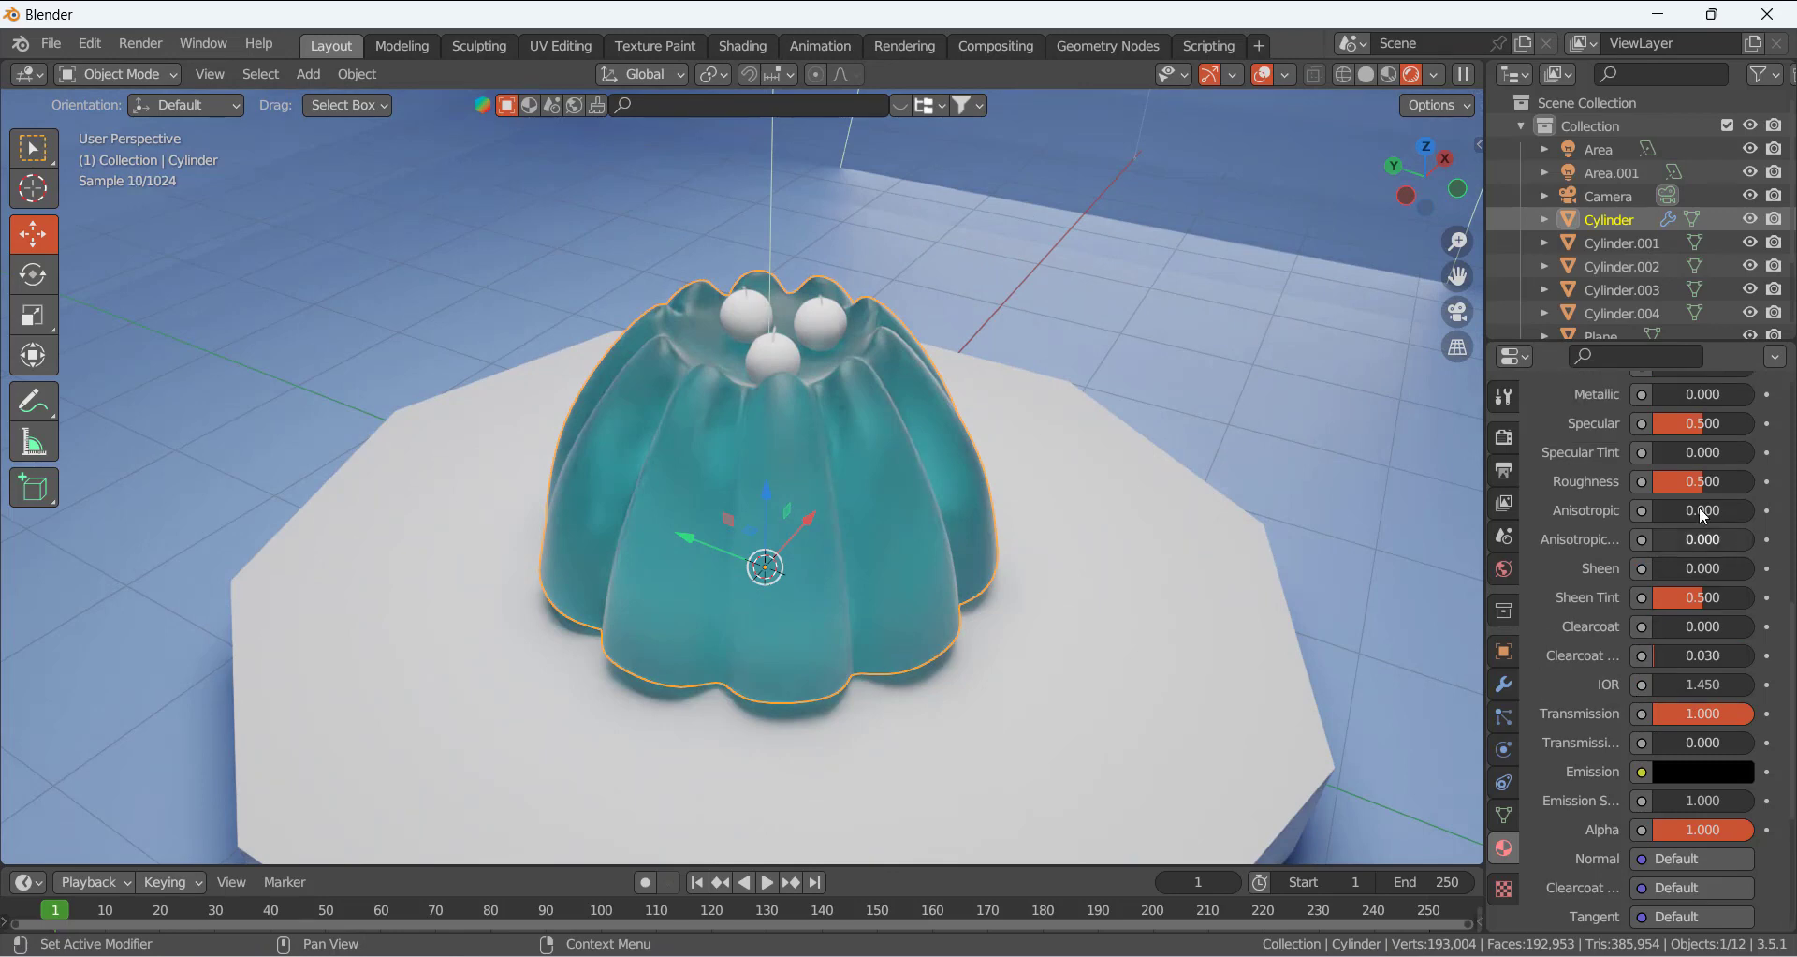
drag(1704, 482, 1678, 481)
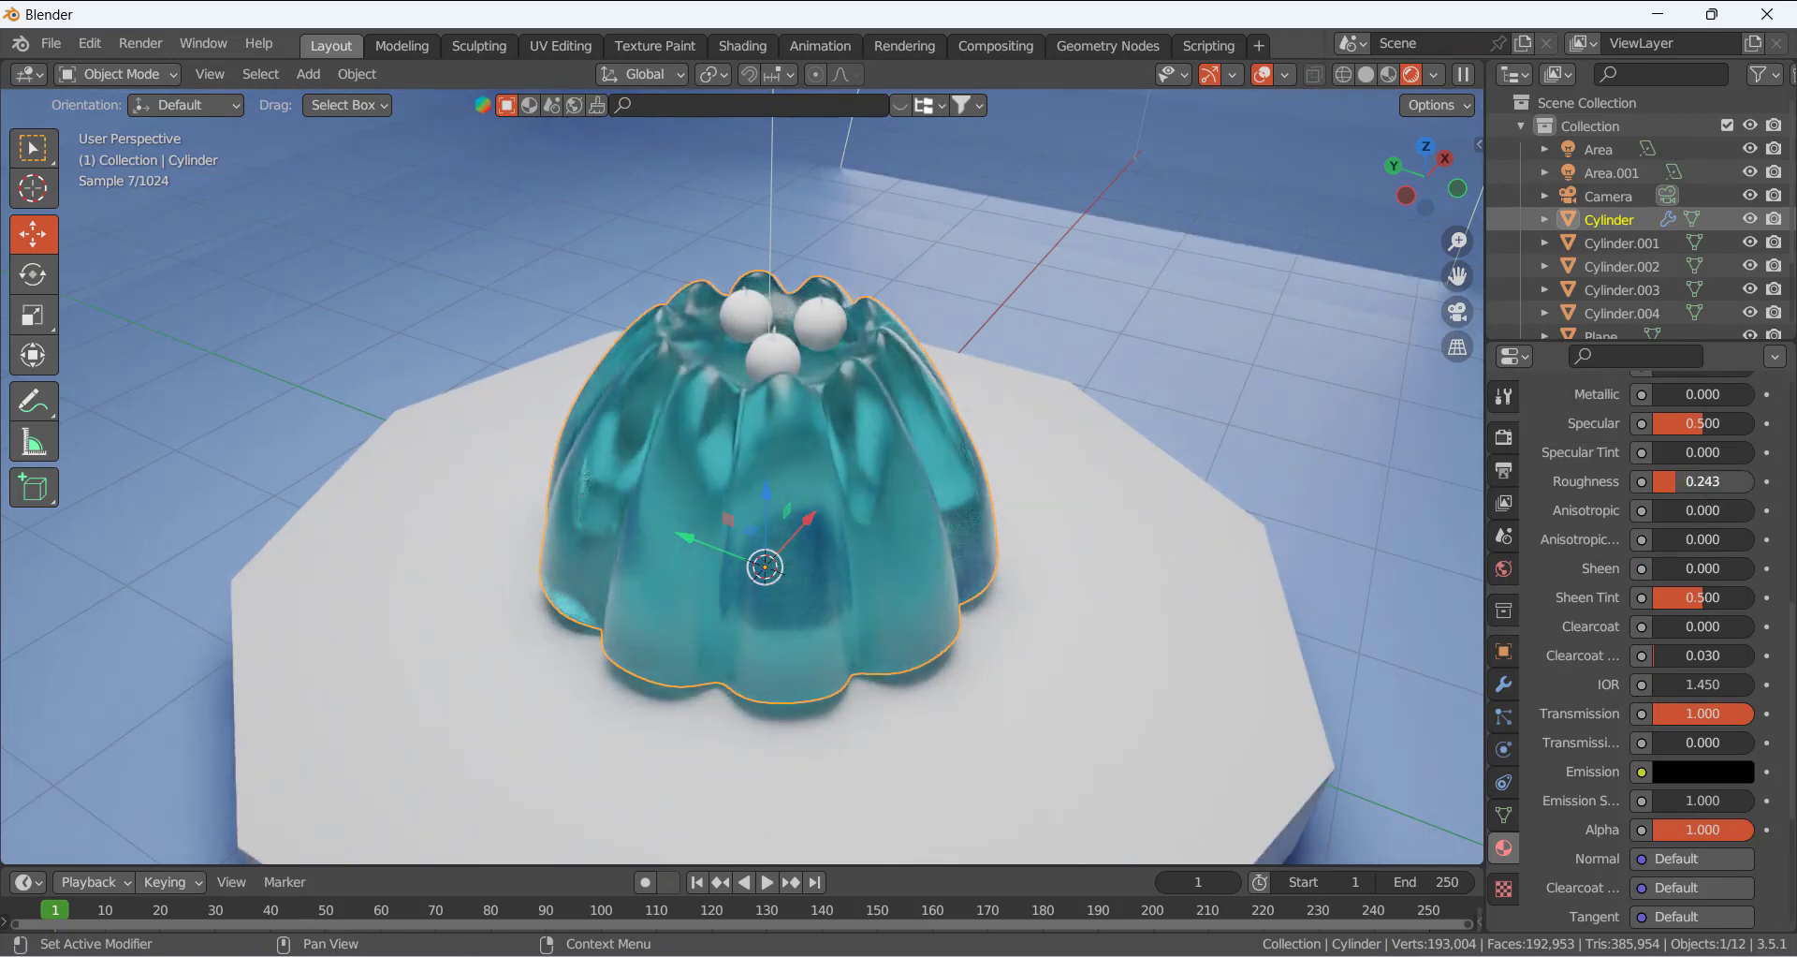
Set the blend mode in the dessert material's viewport display settings to Alpha Blend
scroll(935, 496, down, 5)
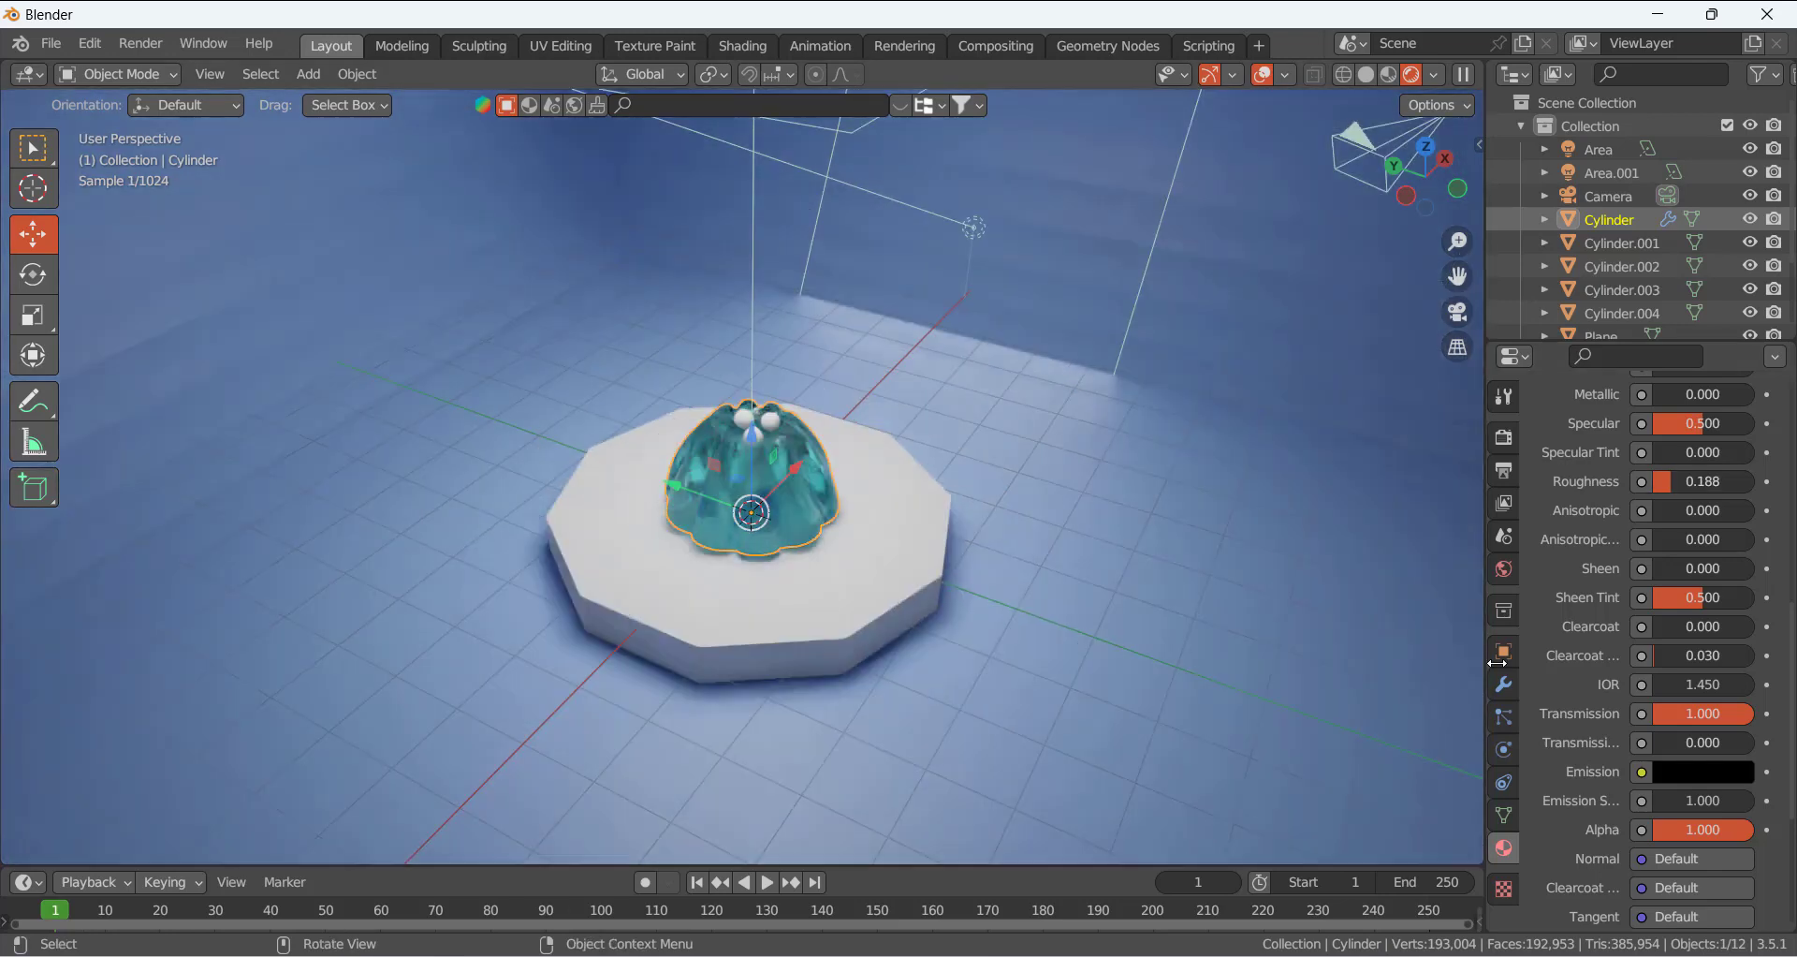
scroll(1552, 728, down, 5)
click(1670, 674)
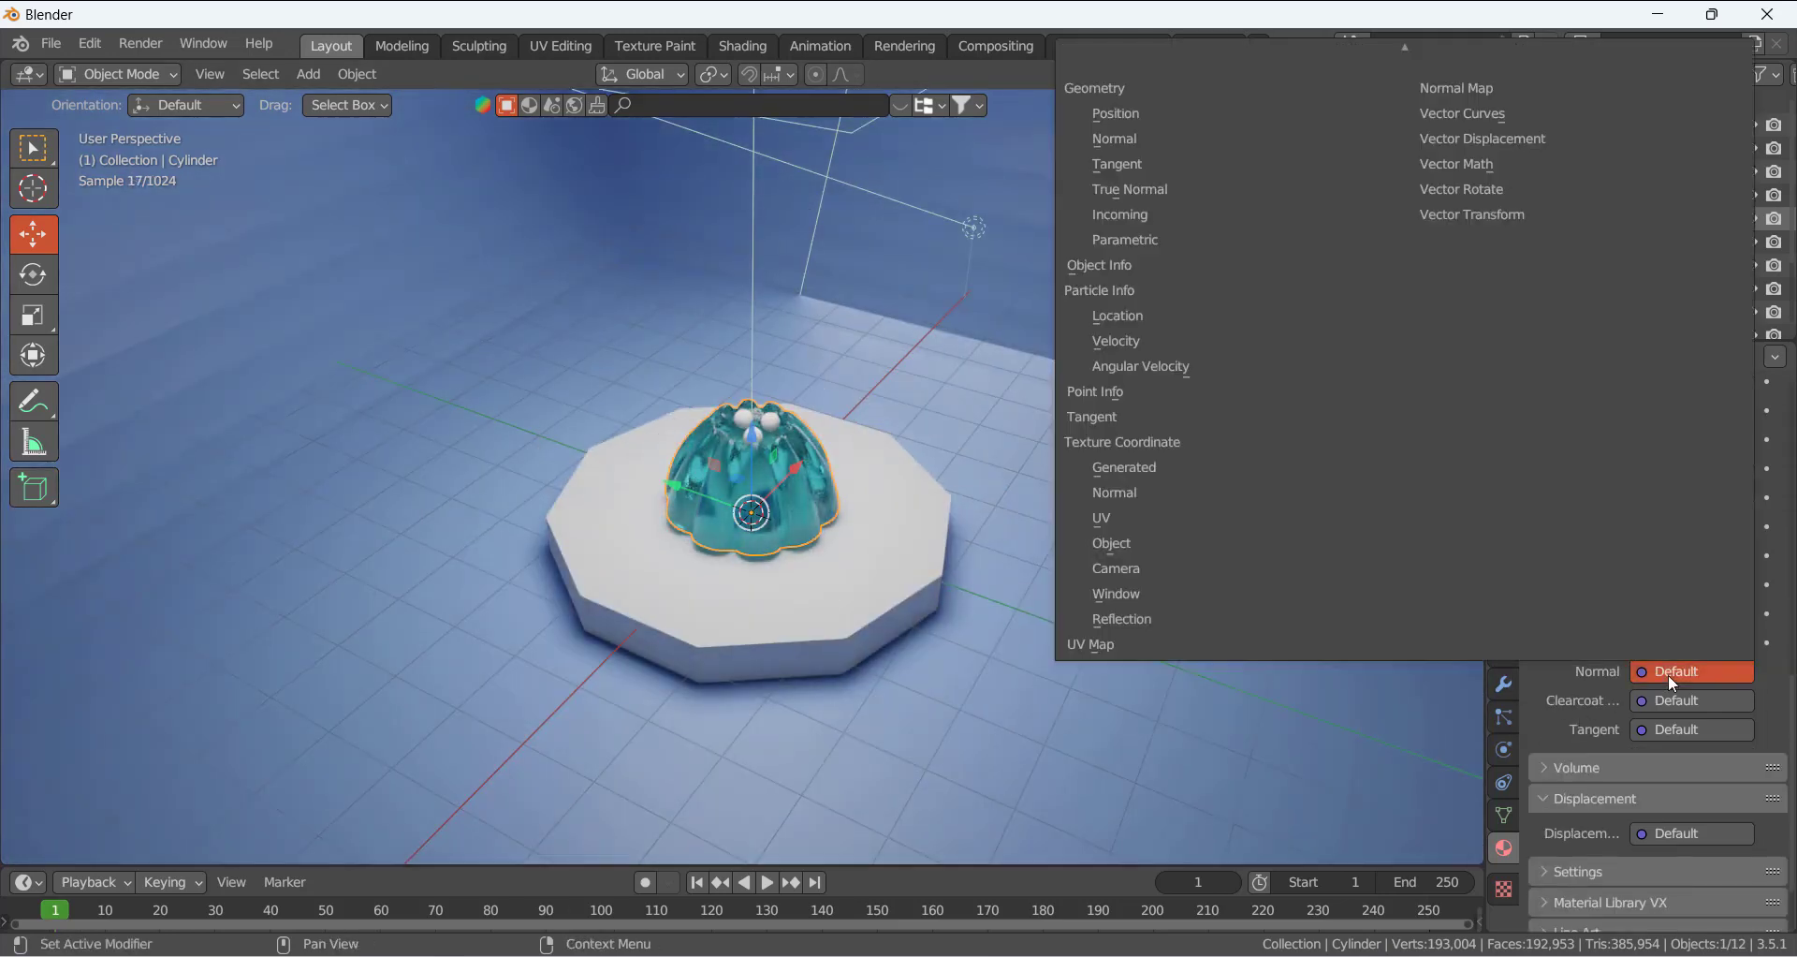
key(Escape)
scroll(1546, 800, down, 3)
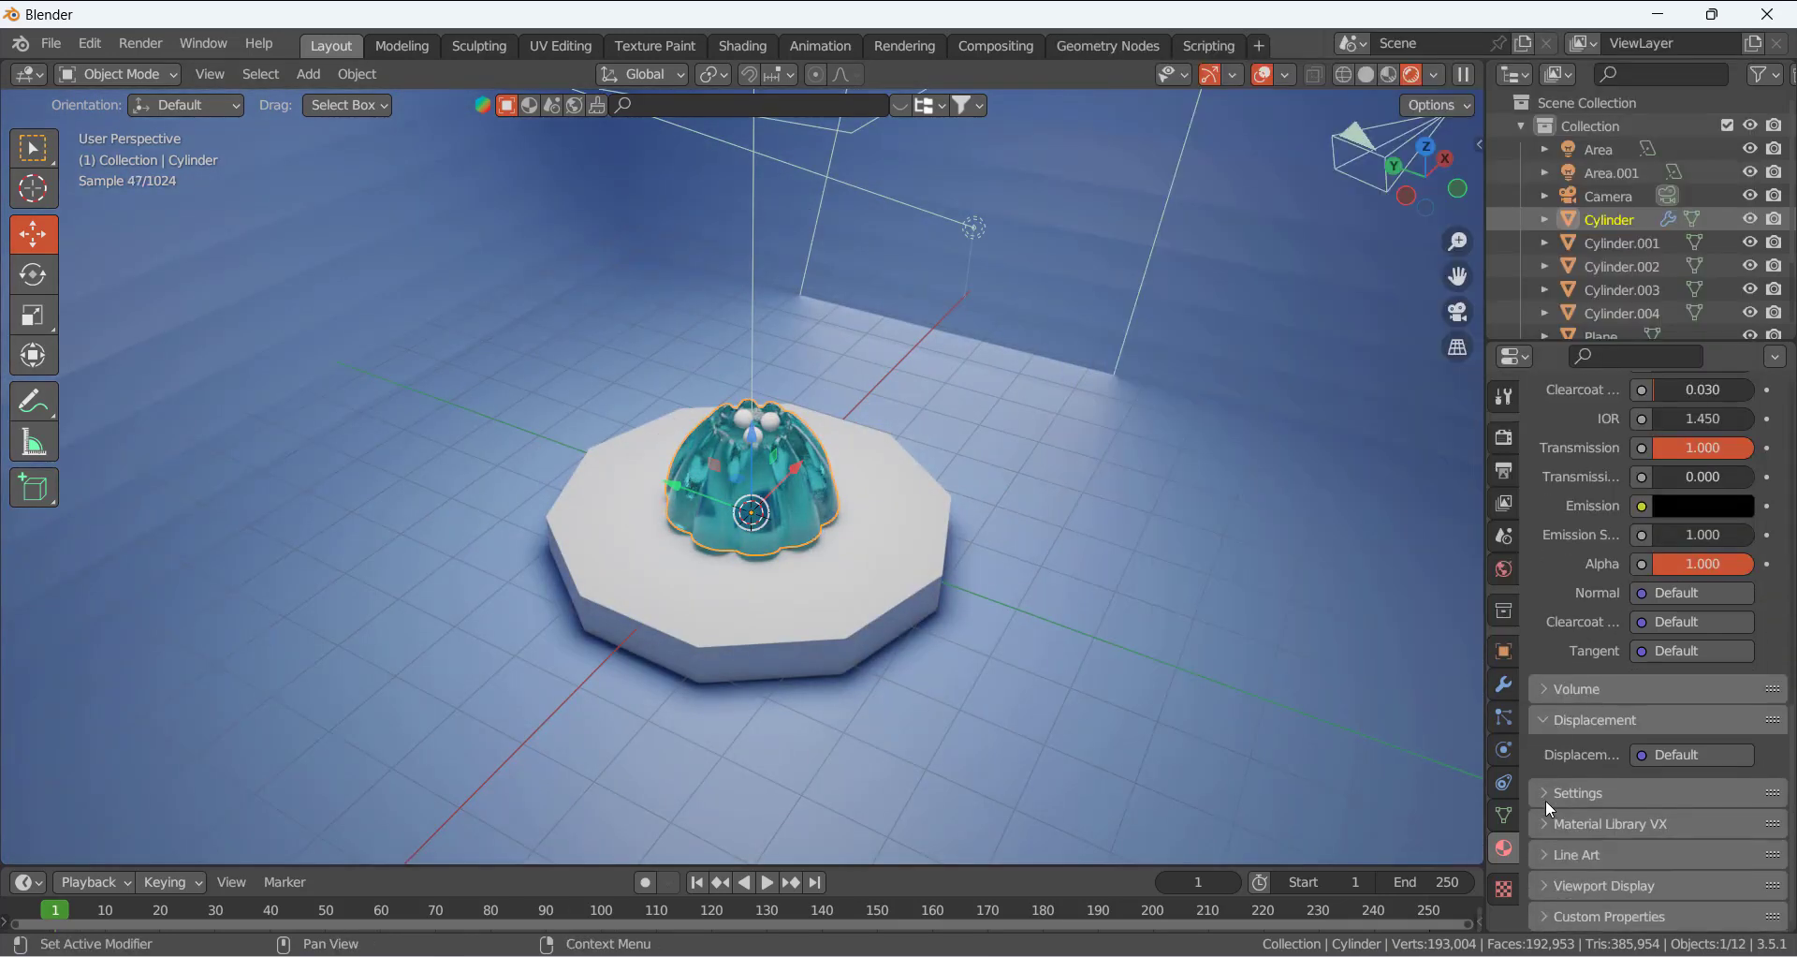
click(1578, 794)
scroll(1578, 788, down, 3)
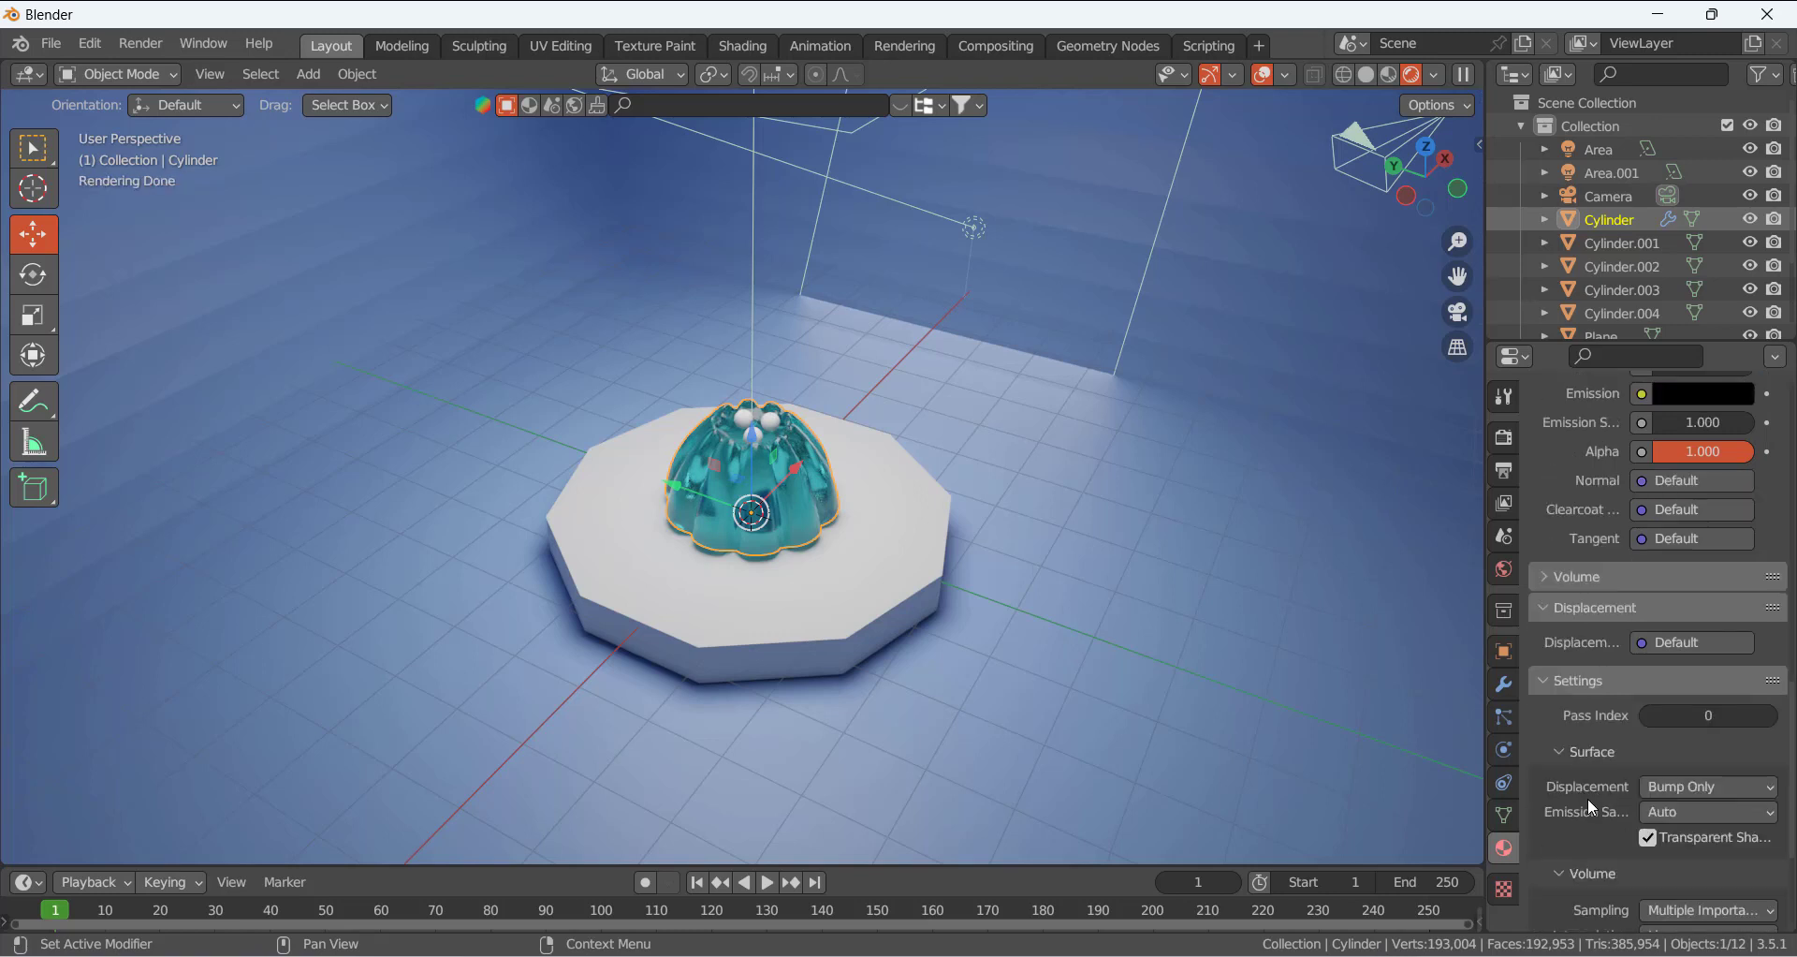
scroll(1588, 798, down, 5)
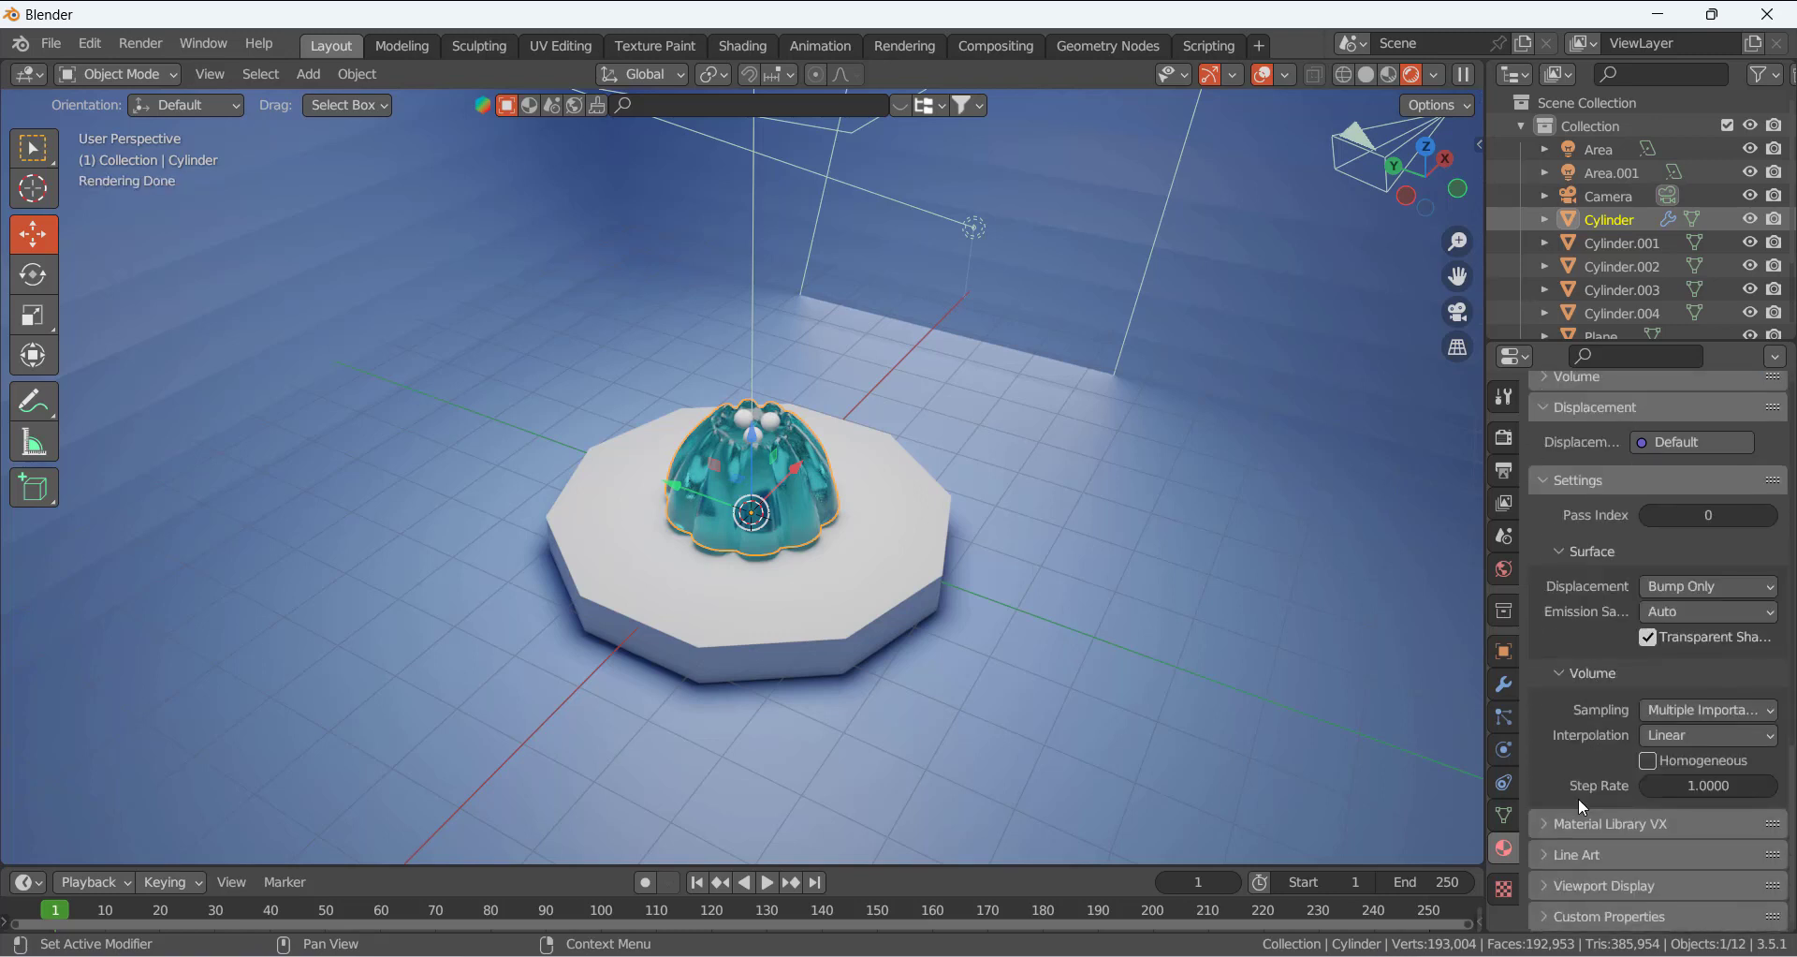
click(1547, 885)
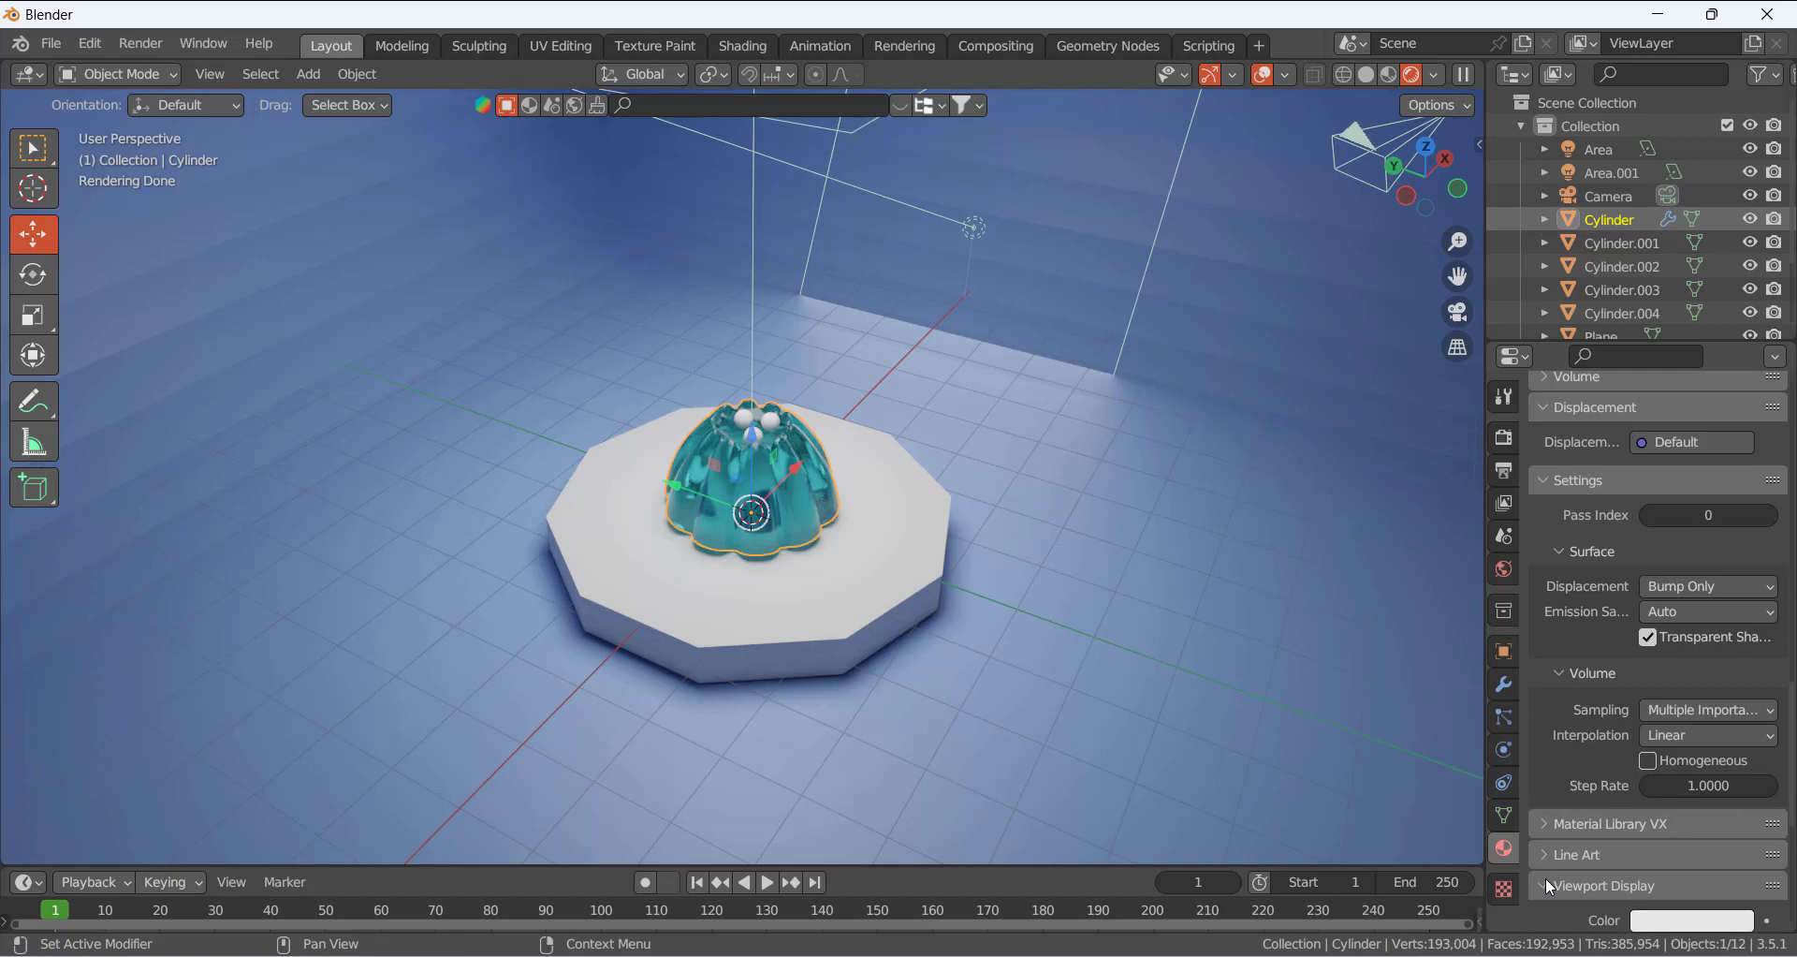
scroll(1547, 885, down, 5)
click(1679, 848)
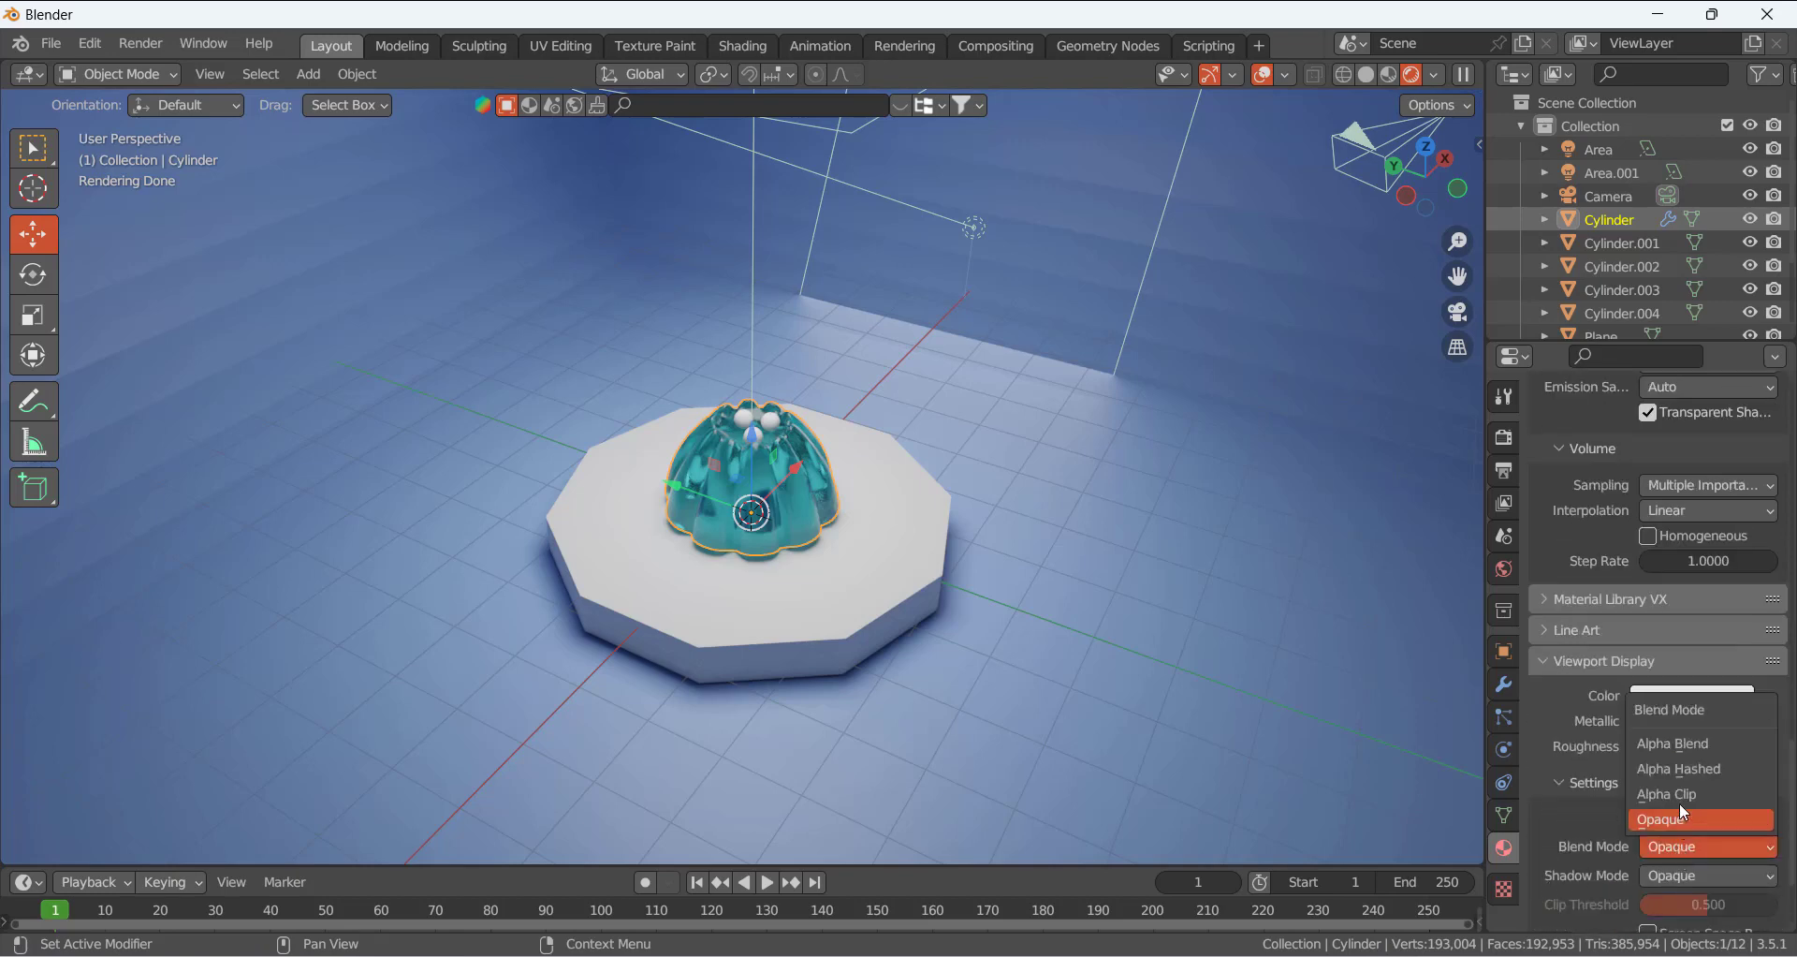
click(1676, 744)
Set the dessert material's IOR to 1.42
scroll(799, 470, up, 5)
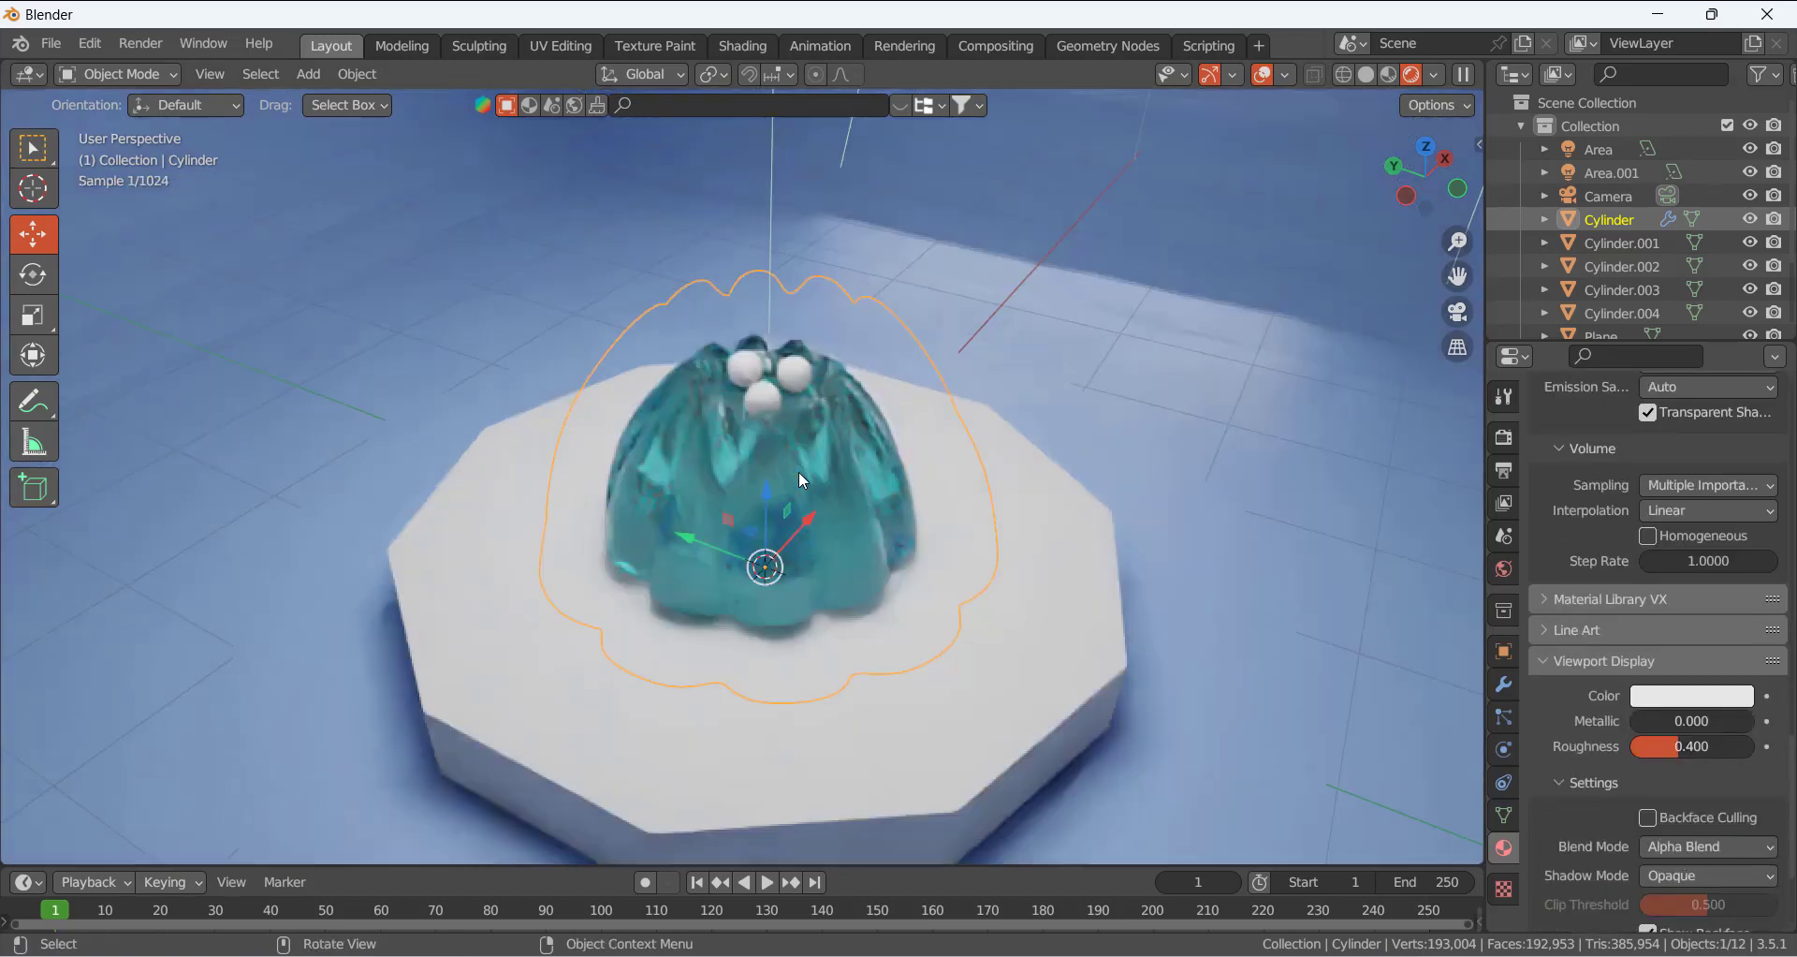
scroll(799, 472, up, 5)
scroll(882, 507, down, 5)
scroll(1638, 653, up, 6)
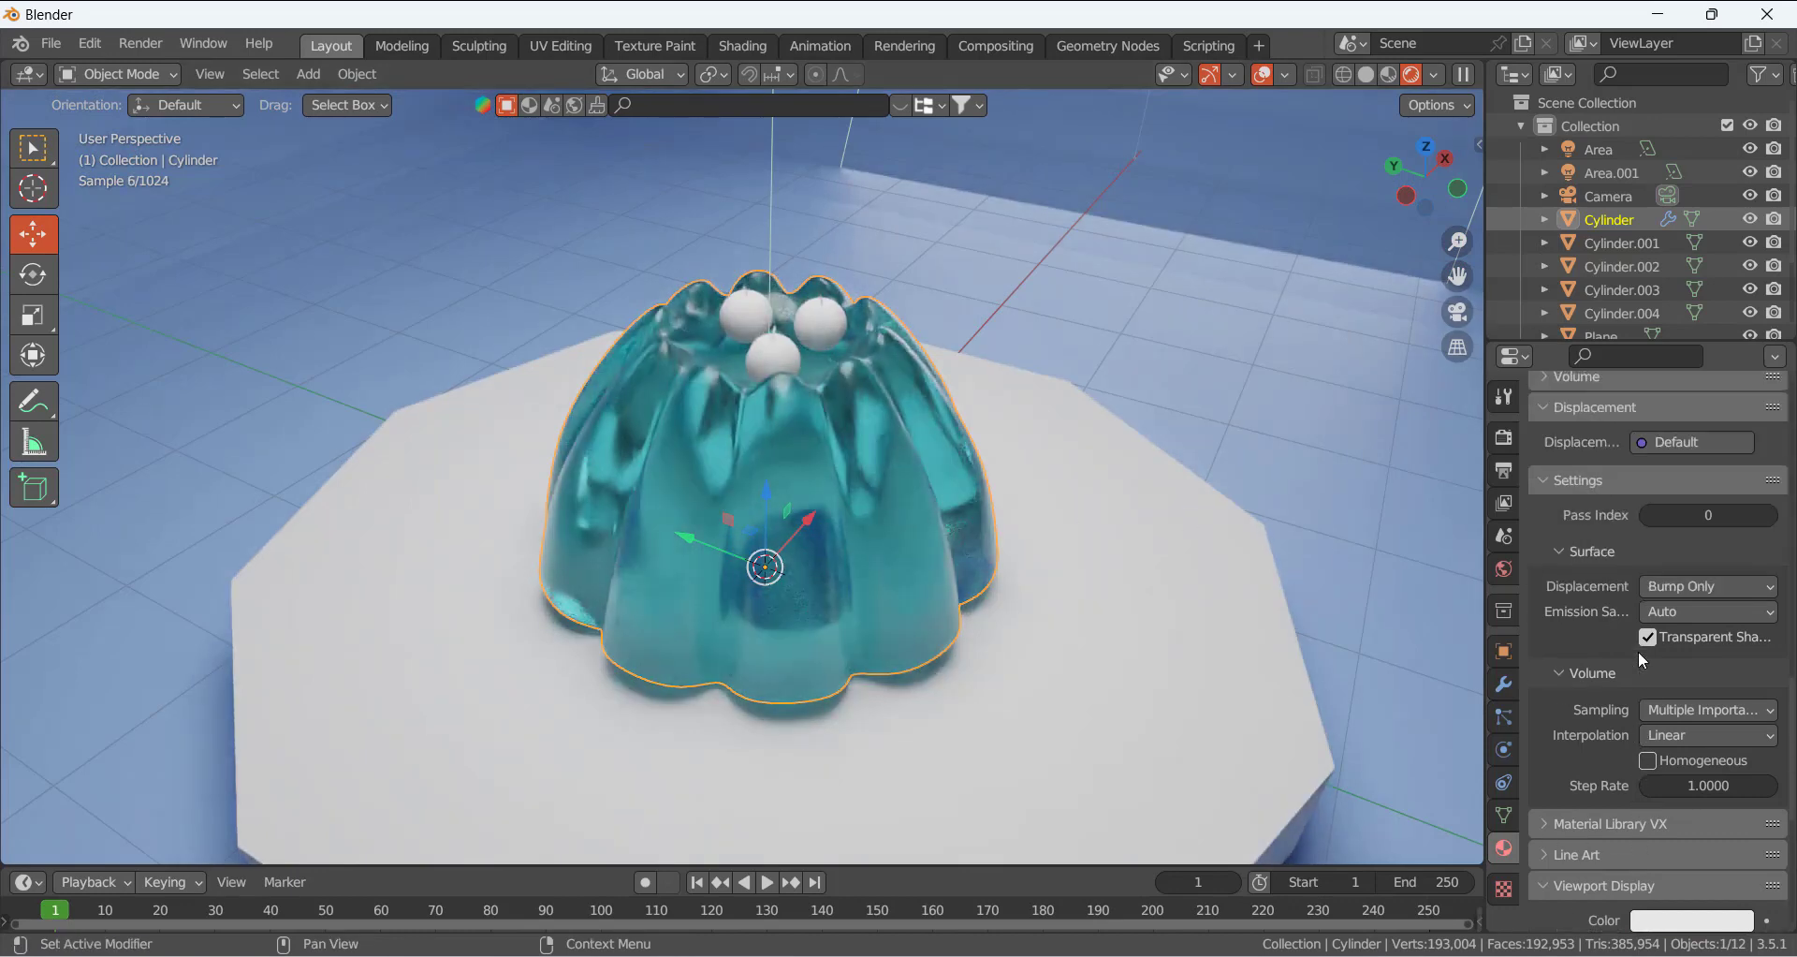
scroll(1638, 655, up, 13)
click(1691, 595)
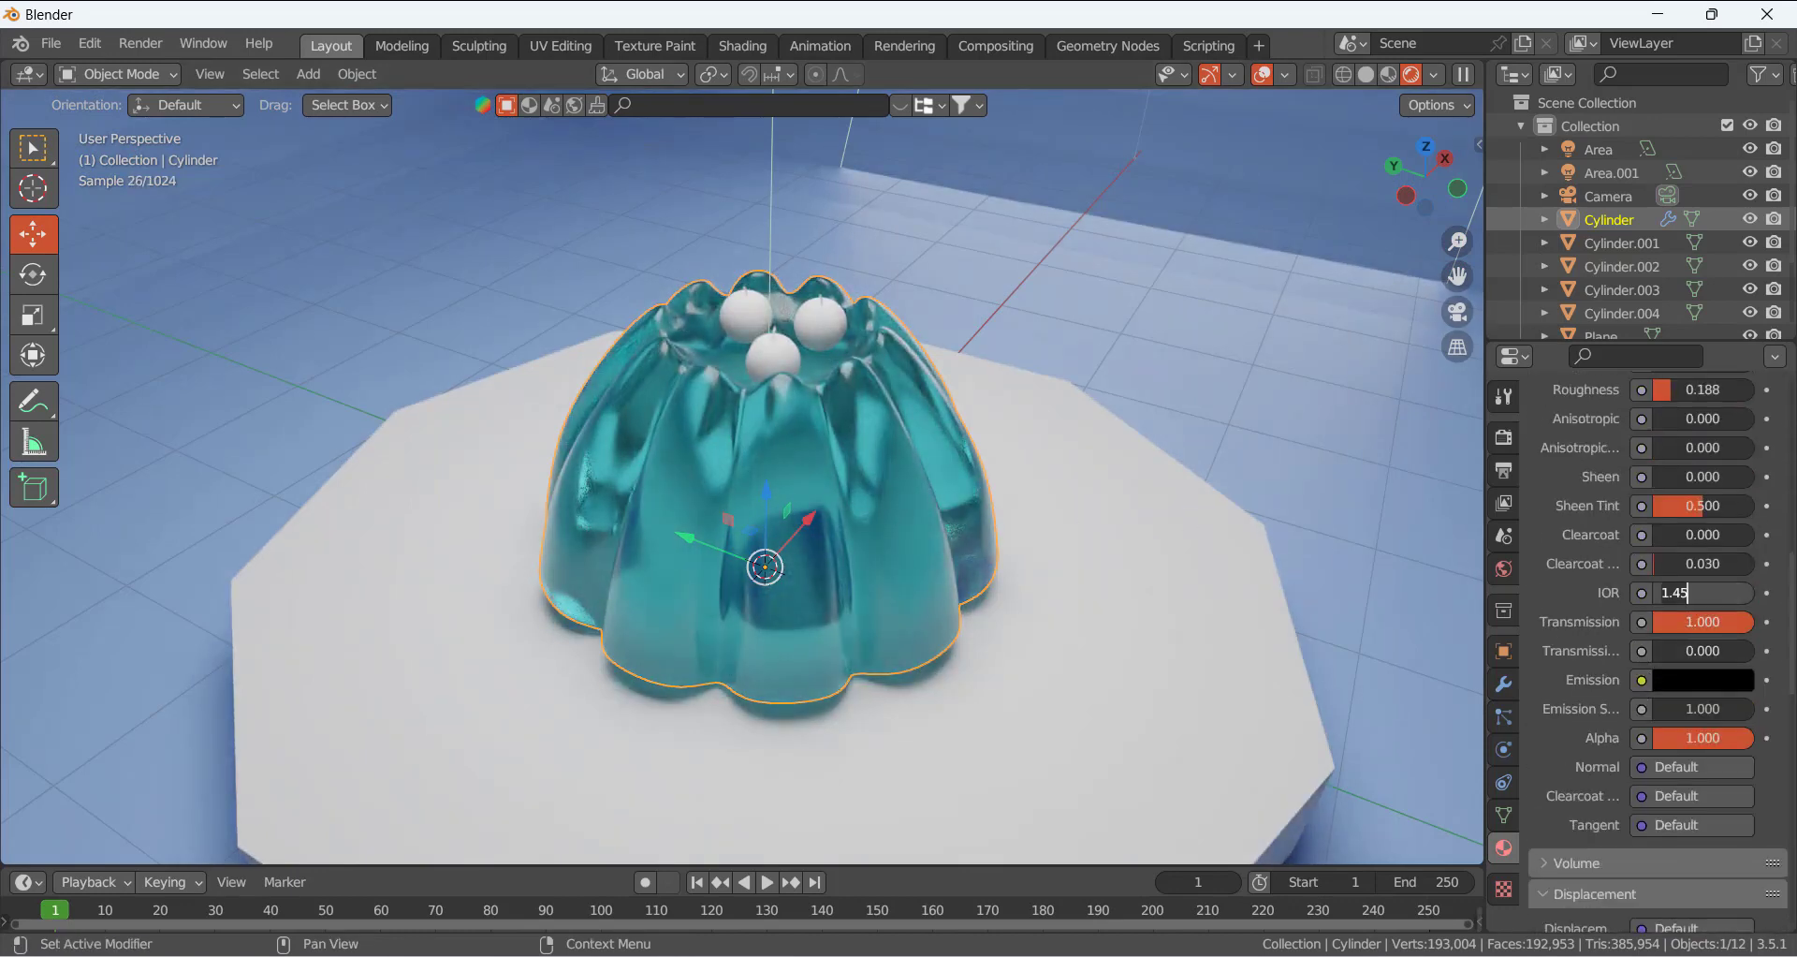
text(1.42)
key(Return)
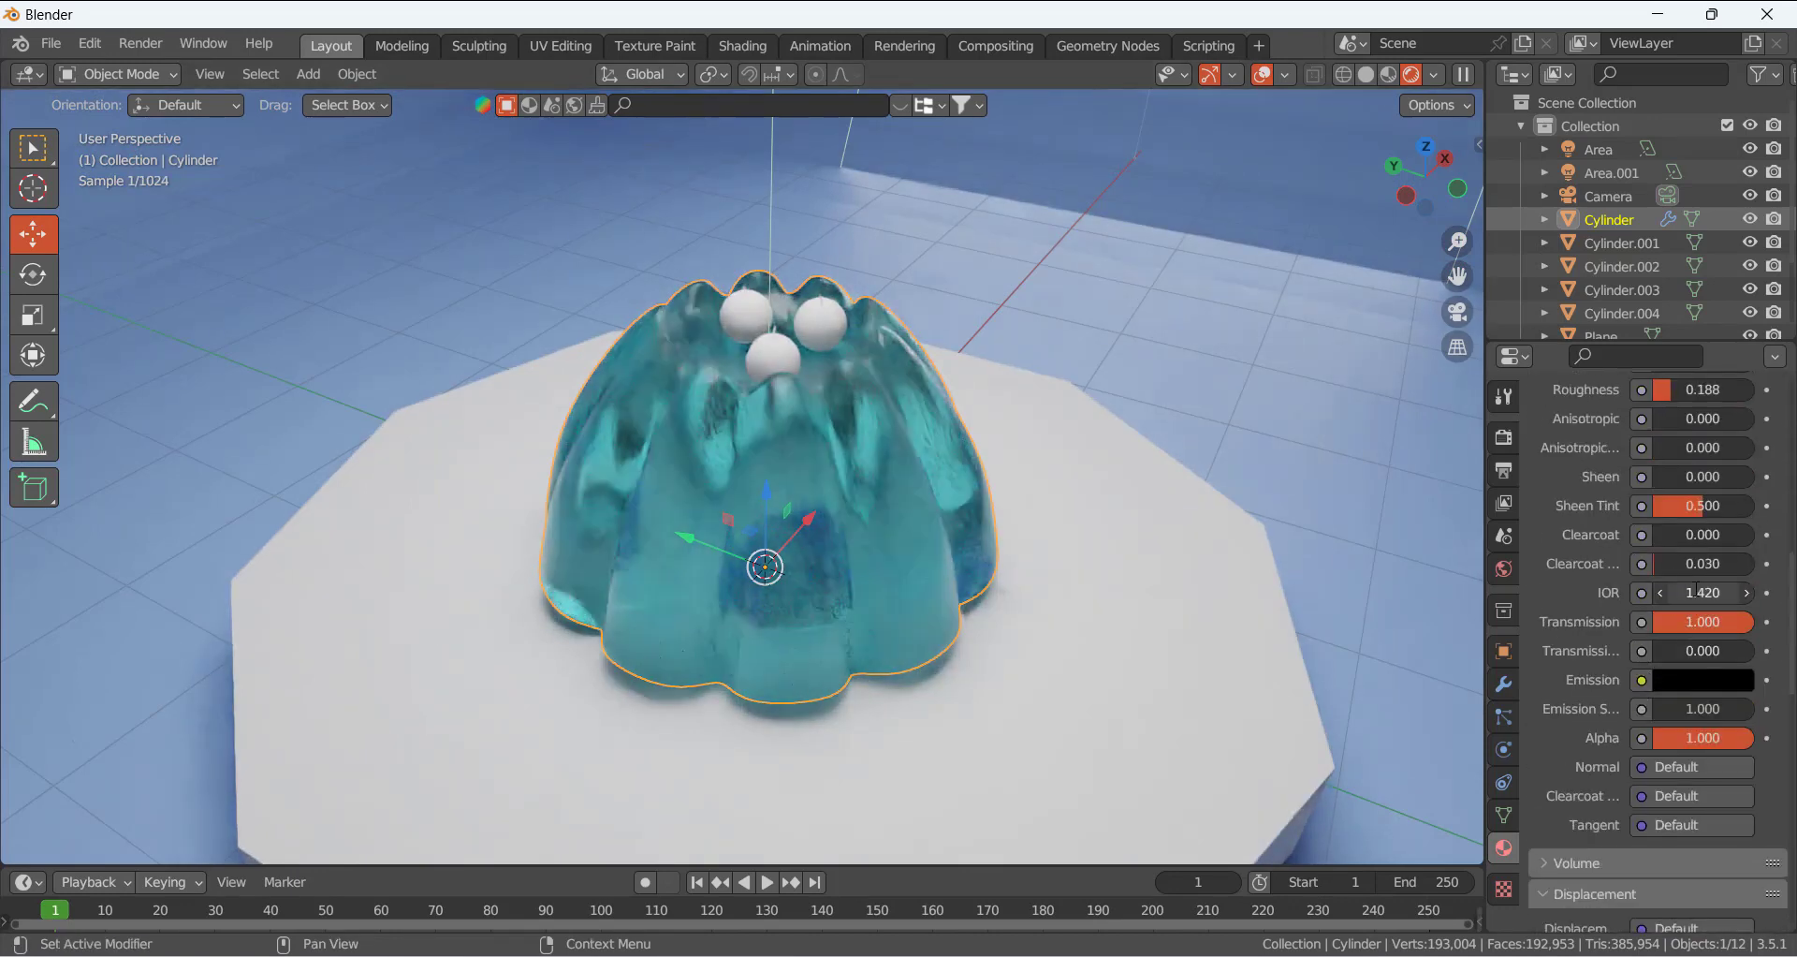
Set the shadow mode in the dessert material's viewport display settings to Alpha Clip
middle_drag(796, 515, 902, 458)
scroll(895, 459, down, 2)
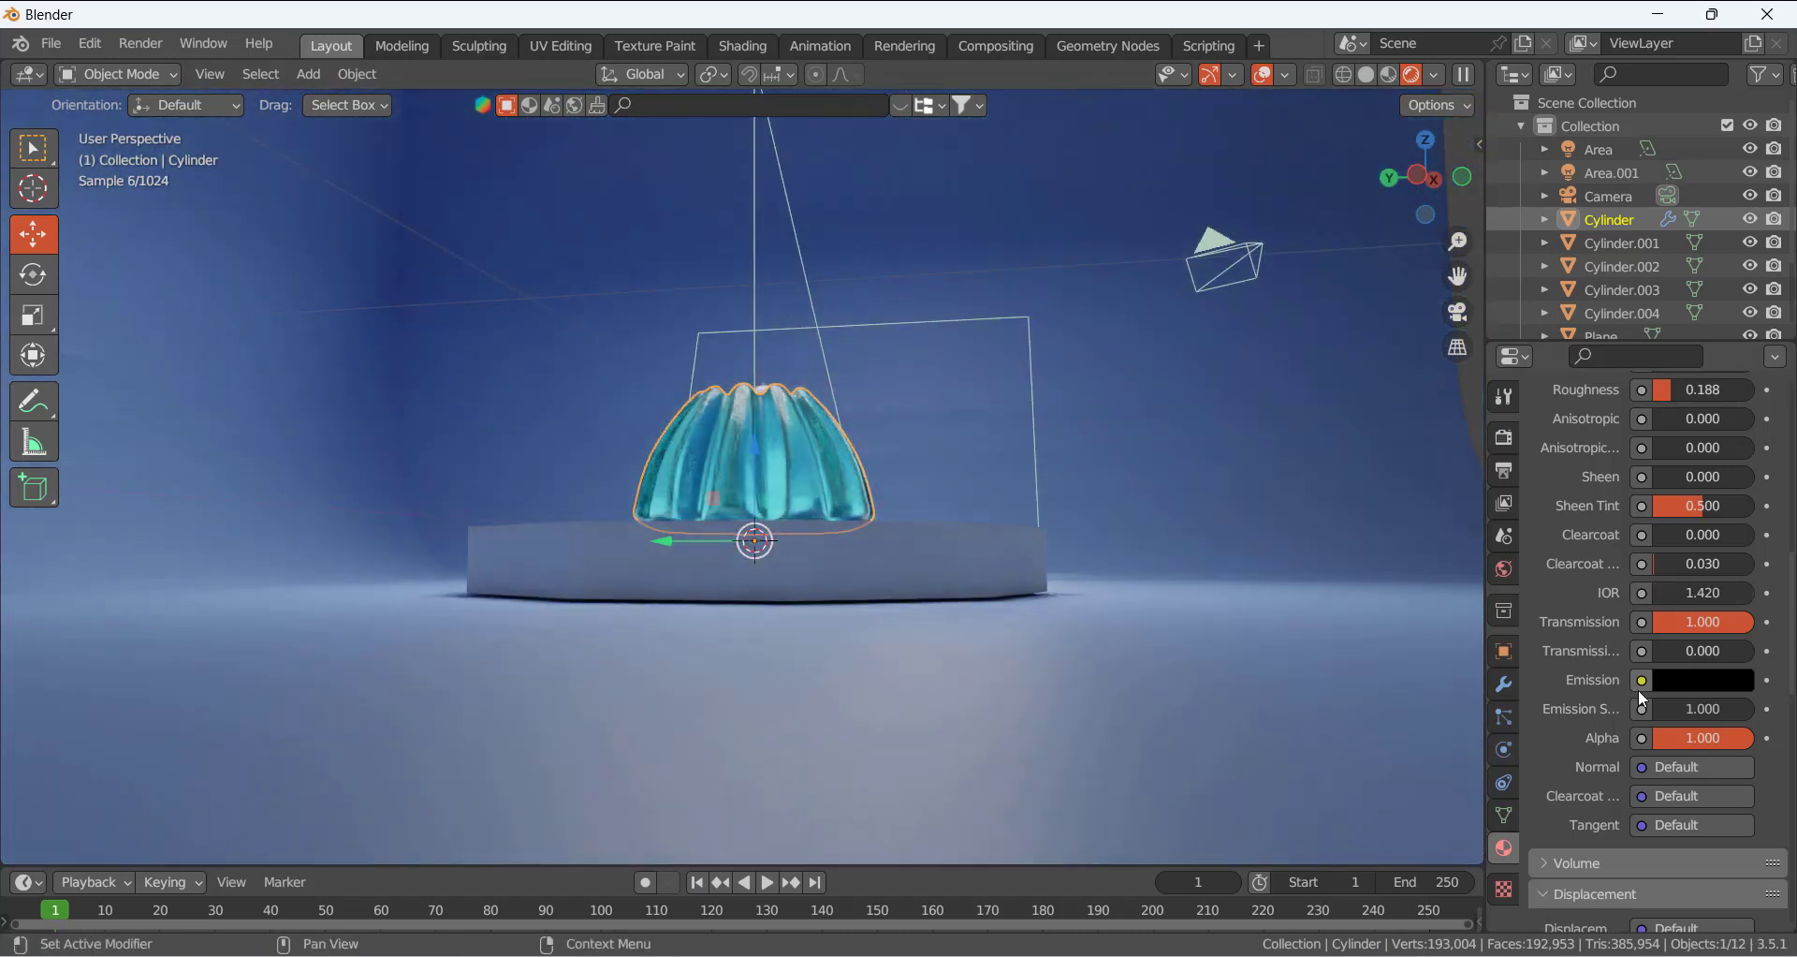
scroll(1619, 737, down, 15)
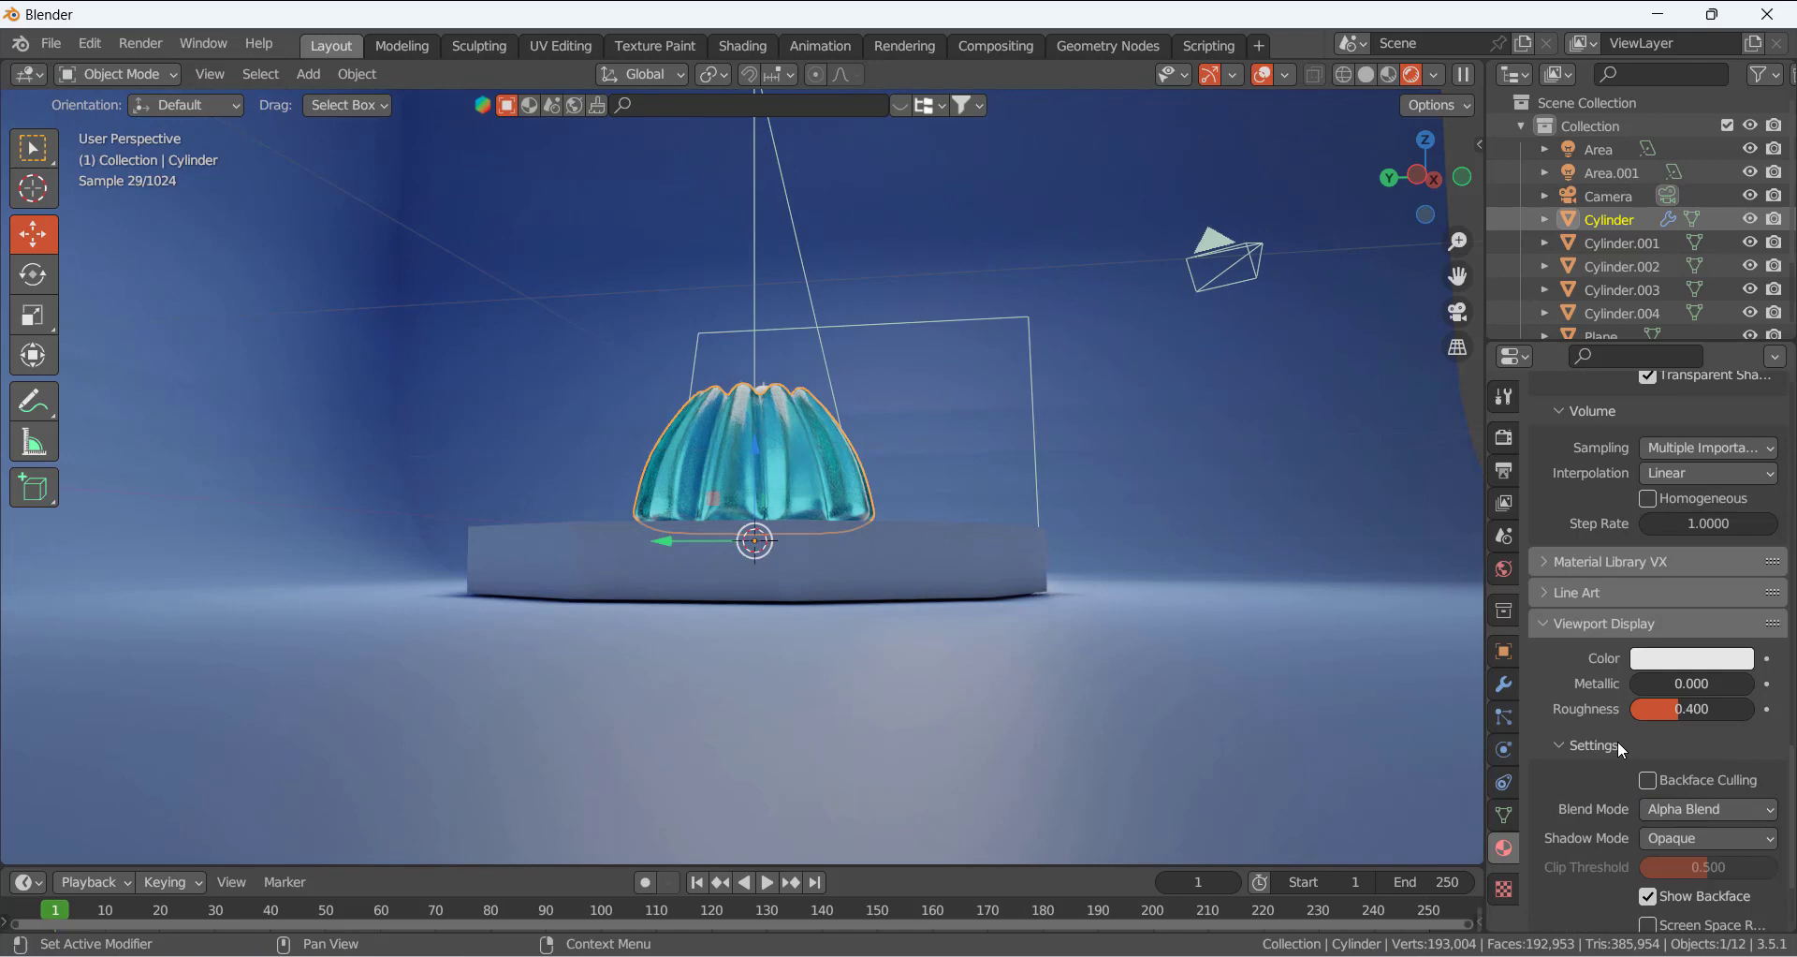
scroll(1618, 740, down, 3)
click(1672, 706)
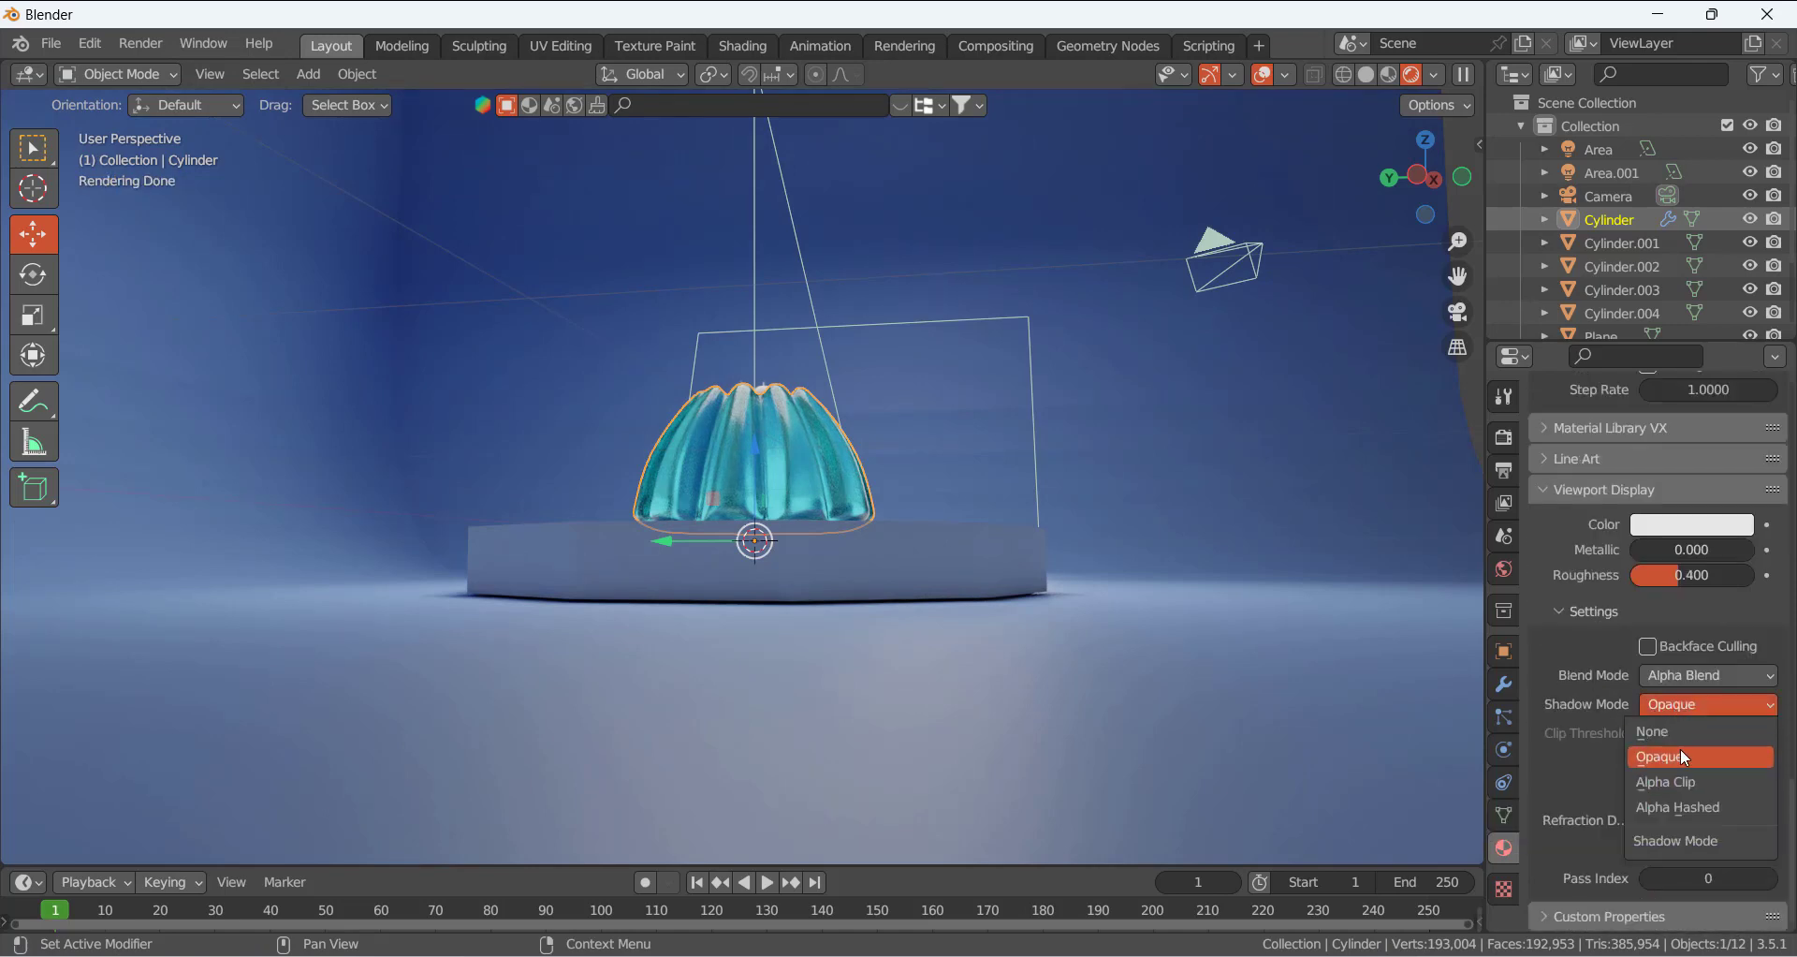
click(1693, 781)
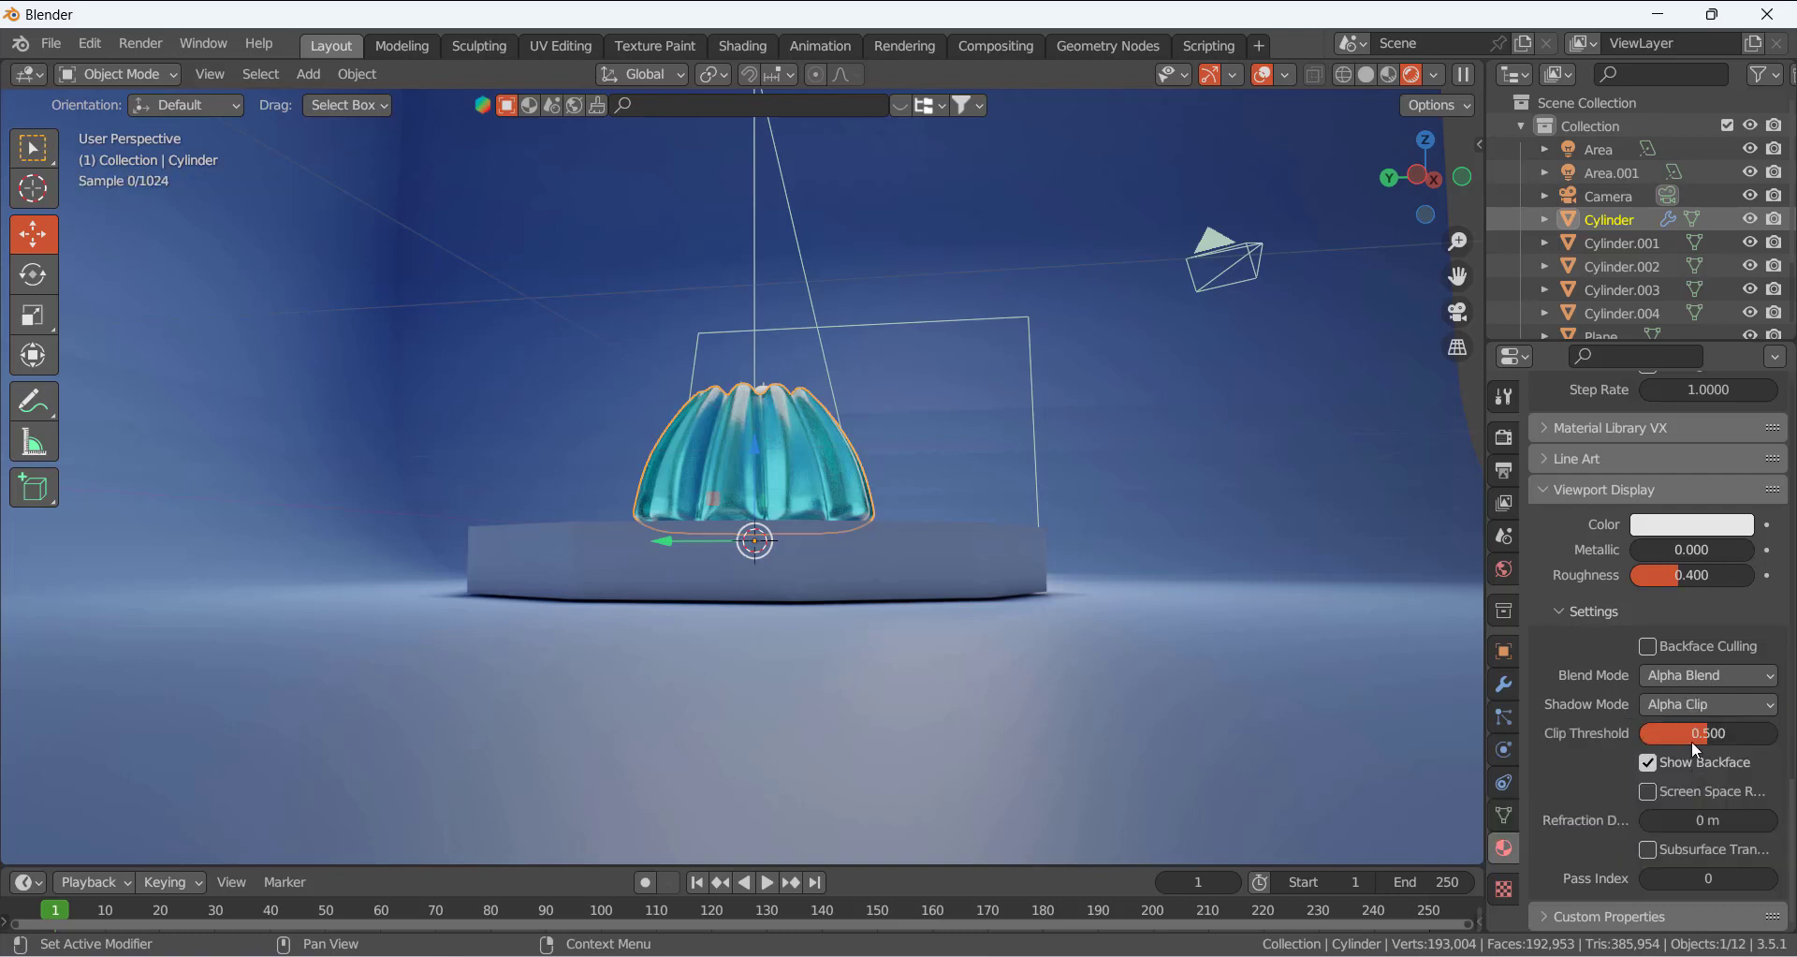
Try Alpha Hashed as the dessert material's blend mode, then settle on Alpha Clip
click(1690, 678)
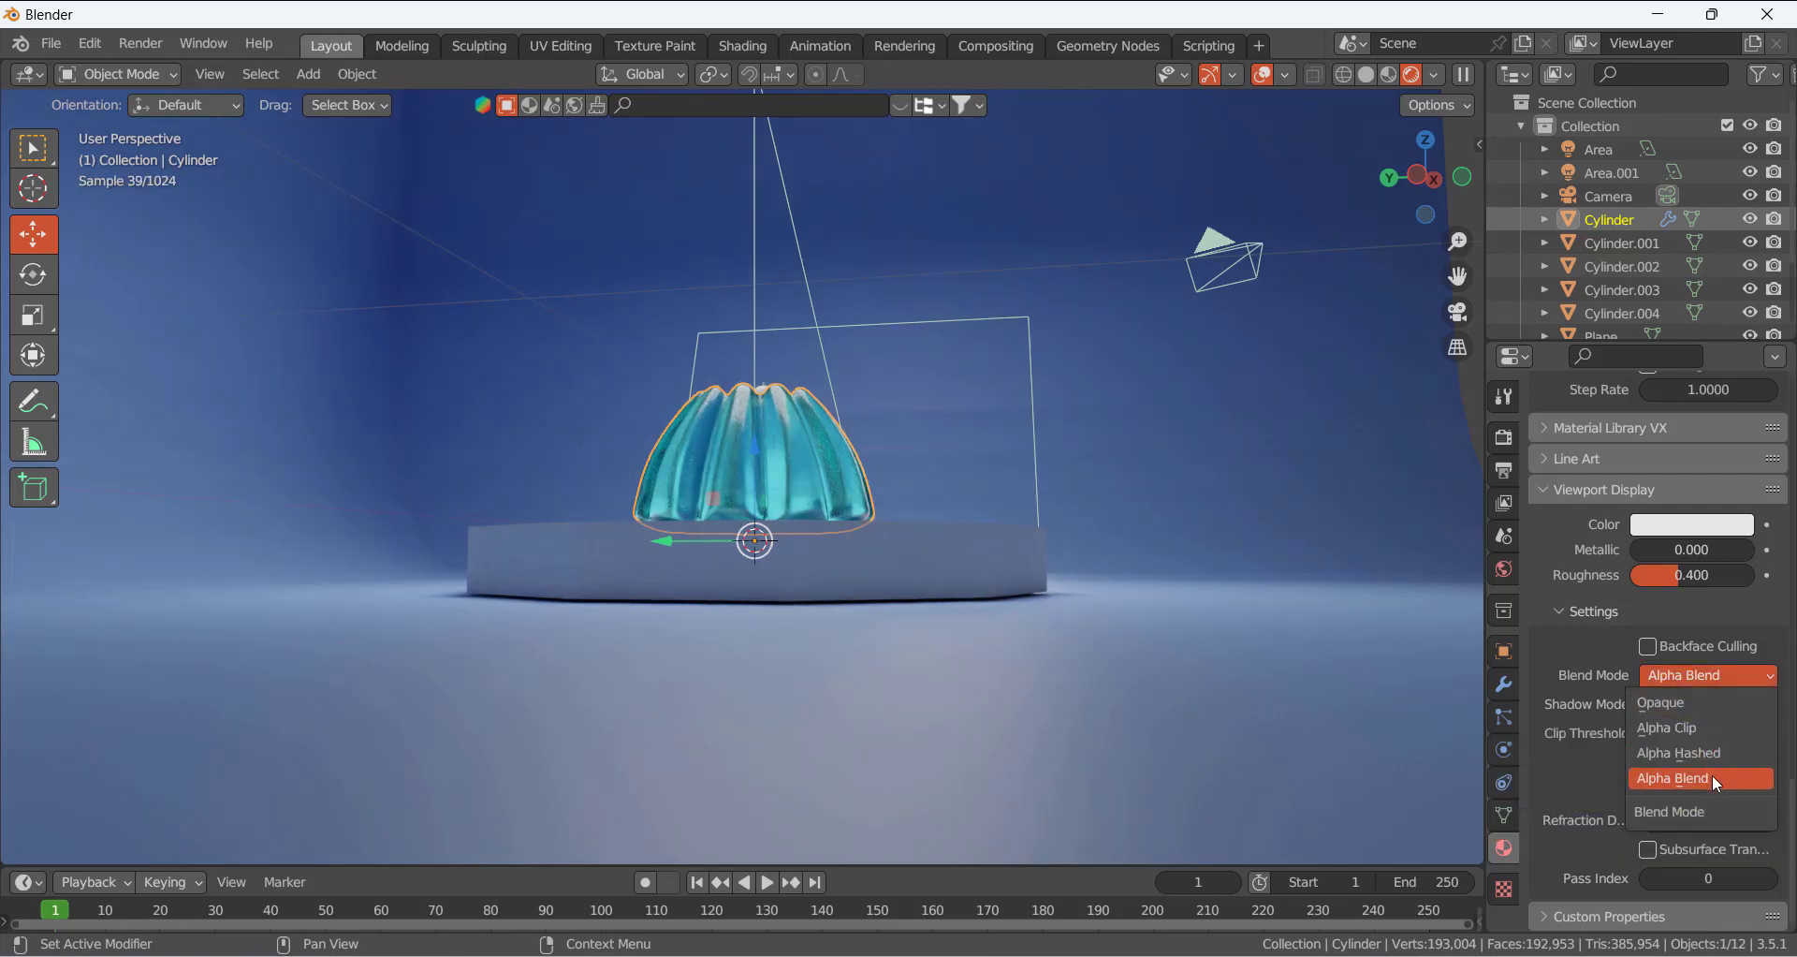
click(1700, 750)
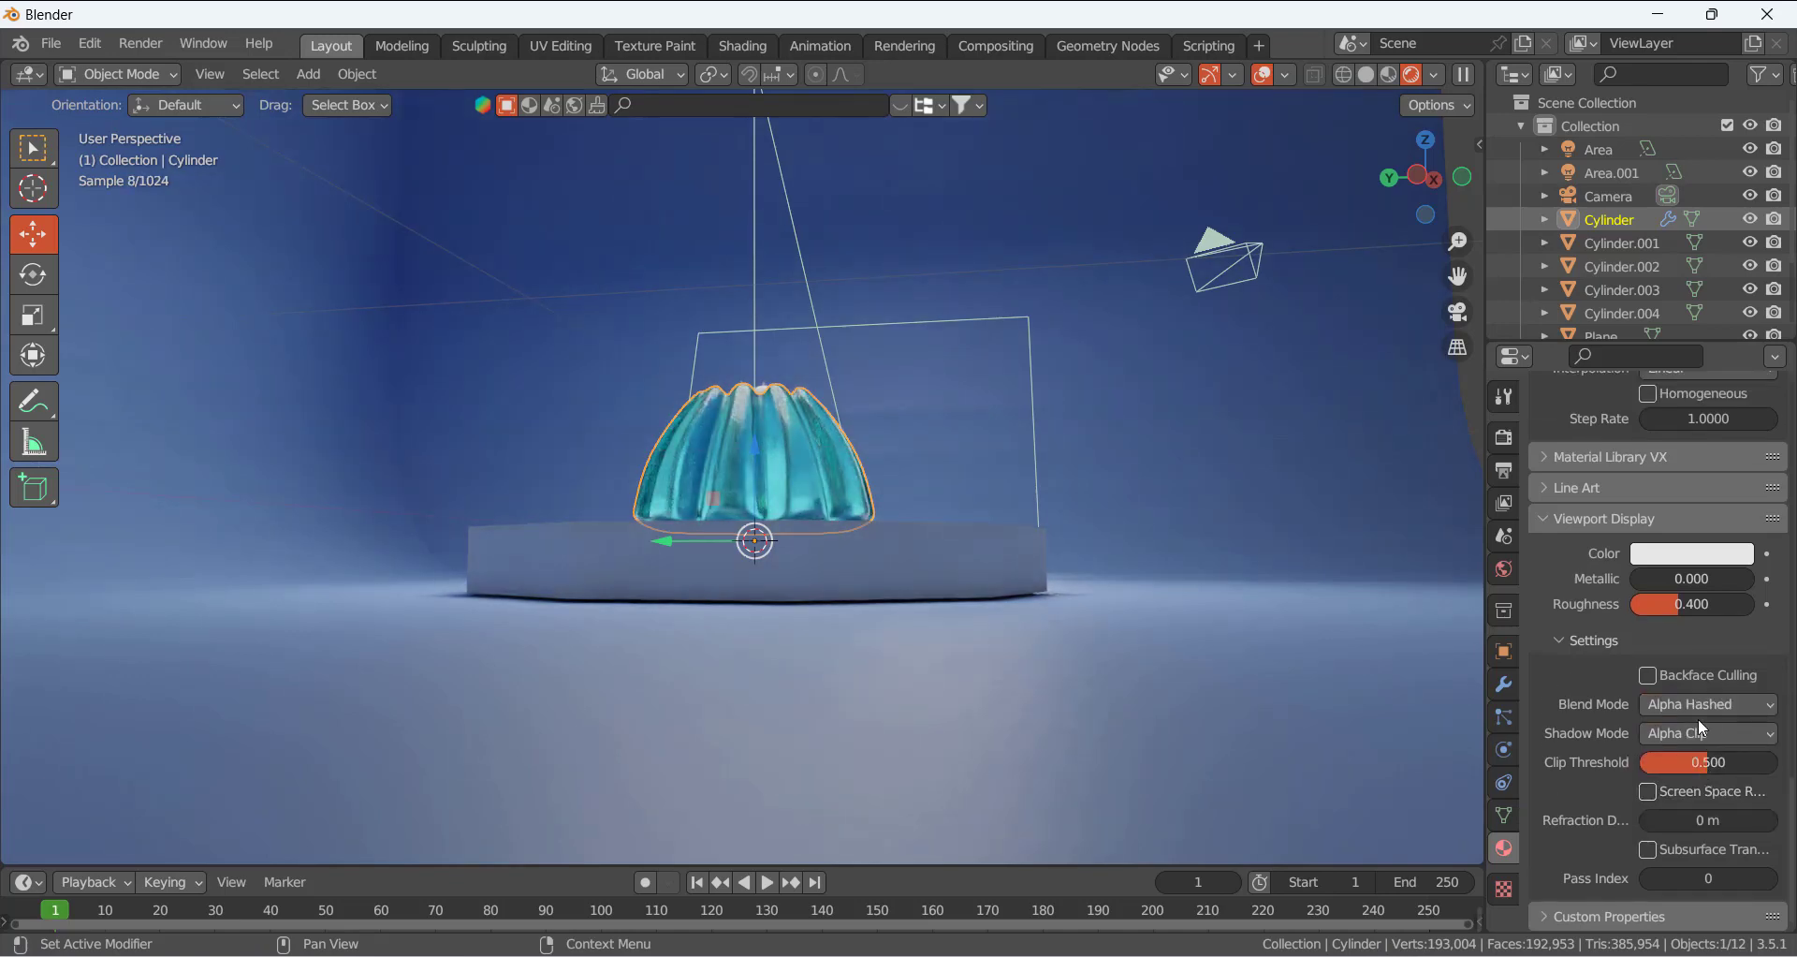
click(1699, 708)
click(1698, 754)
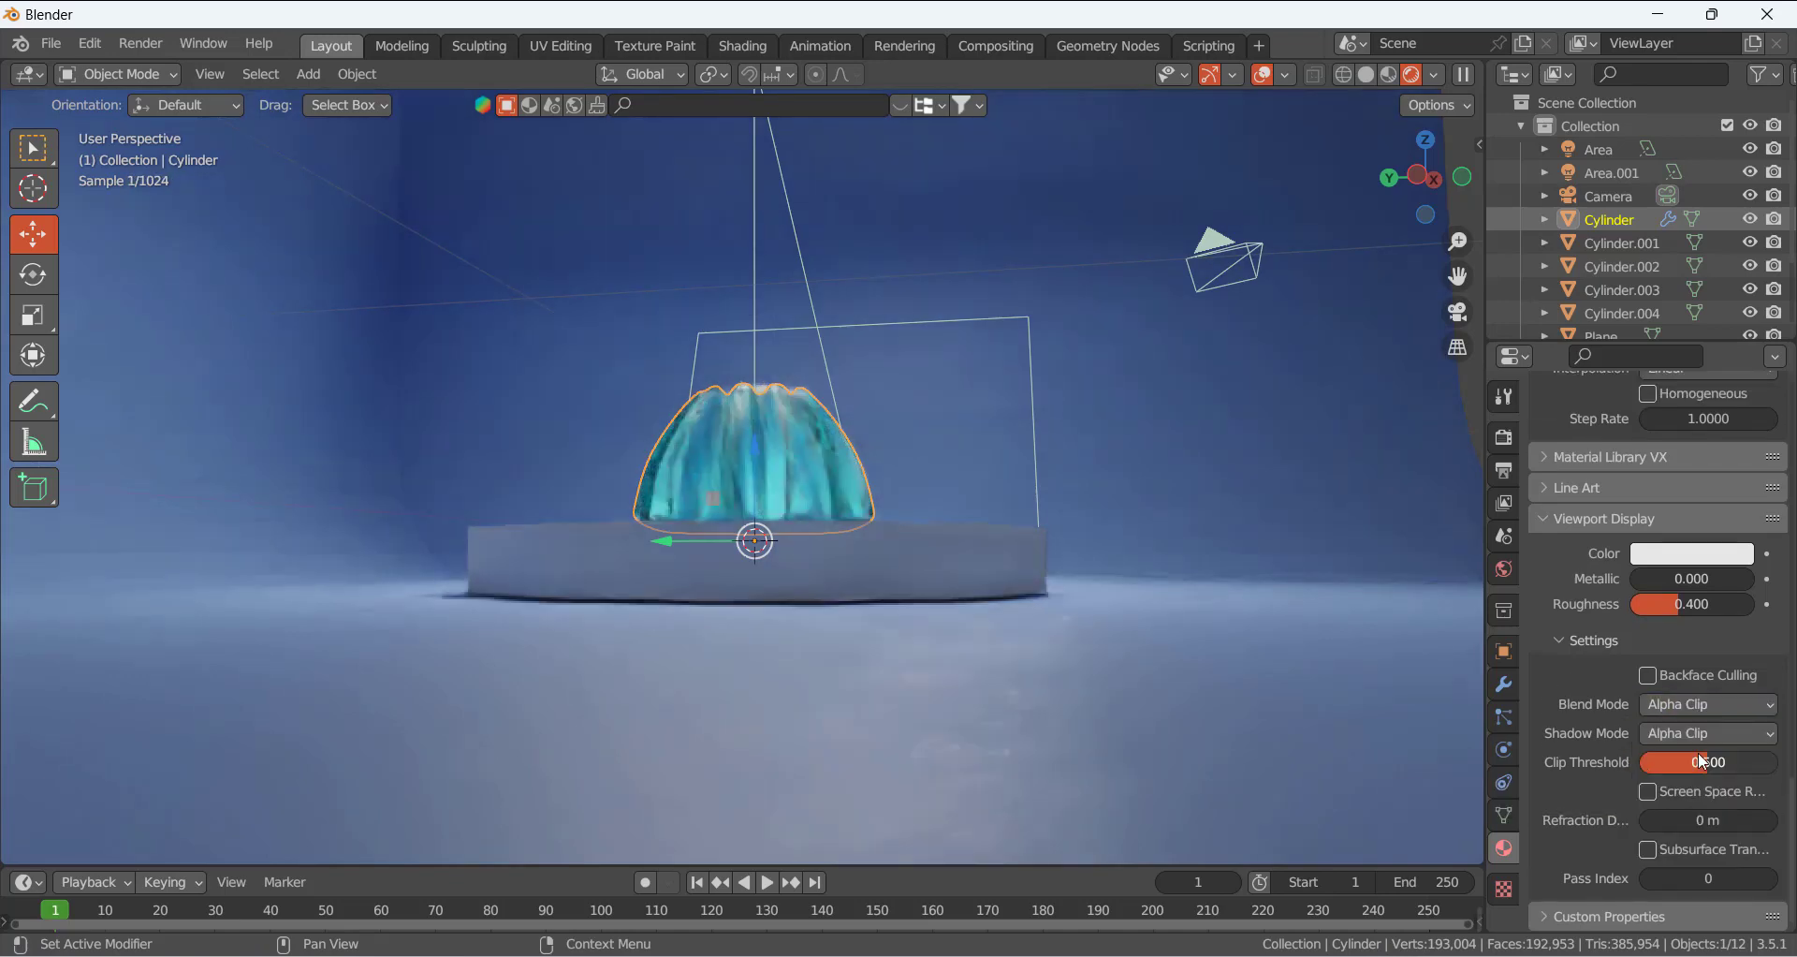
Give the plinth under the dessert a new material with a light blue base color, hue 0.587, saturation 0.900 and value 0.800
middle_drag(869, 545, 811, 437)
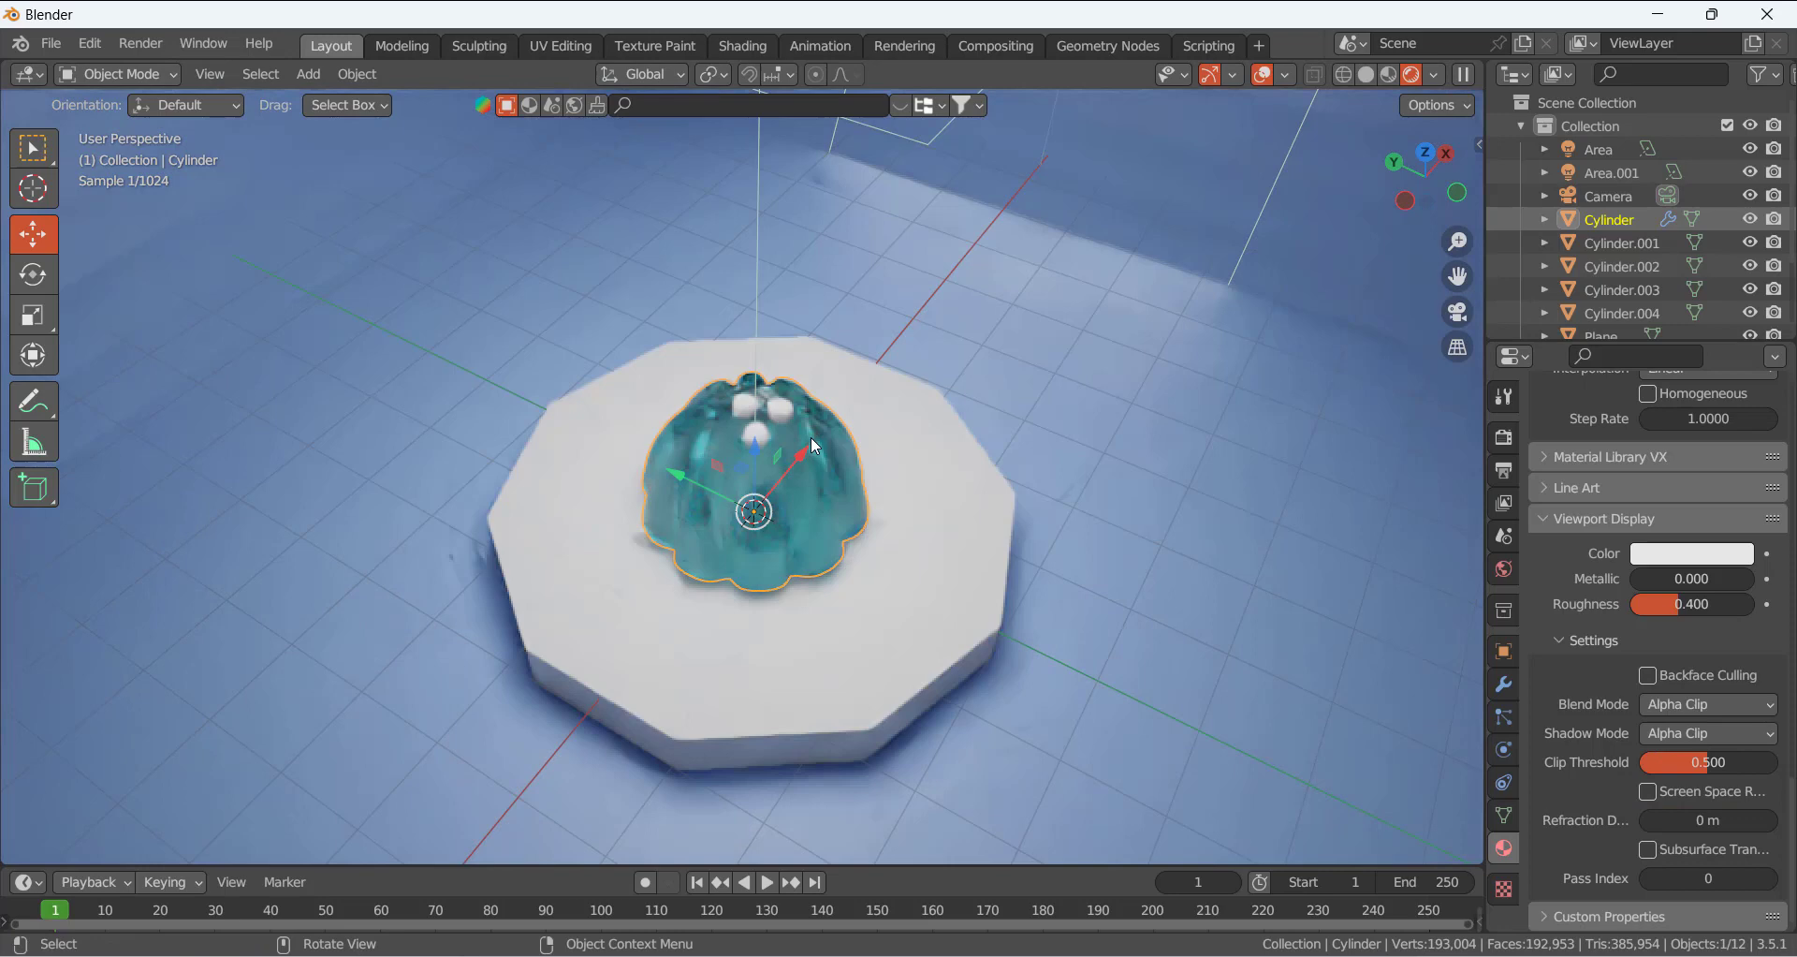
click(862, 593)
click(1695, 532)
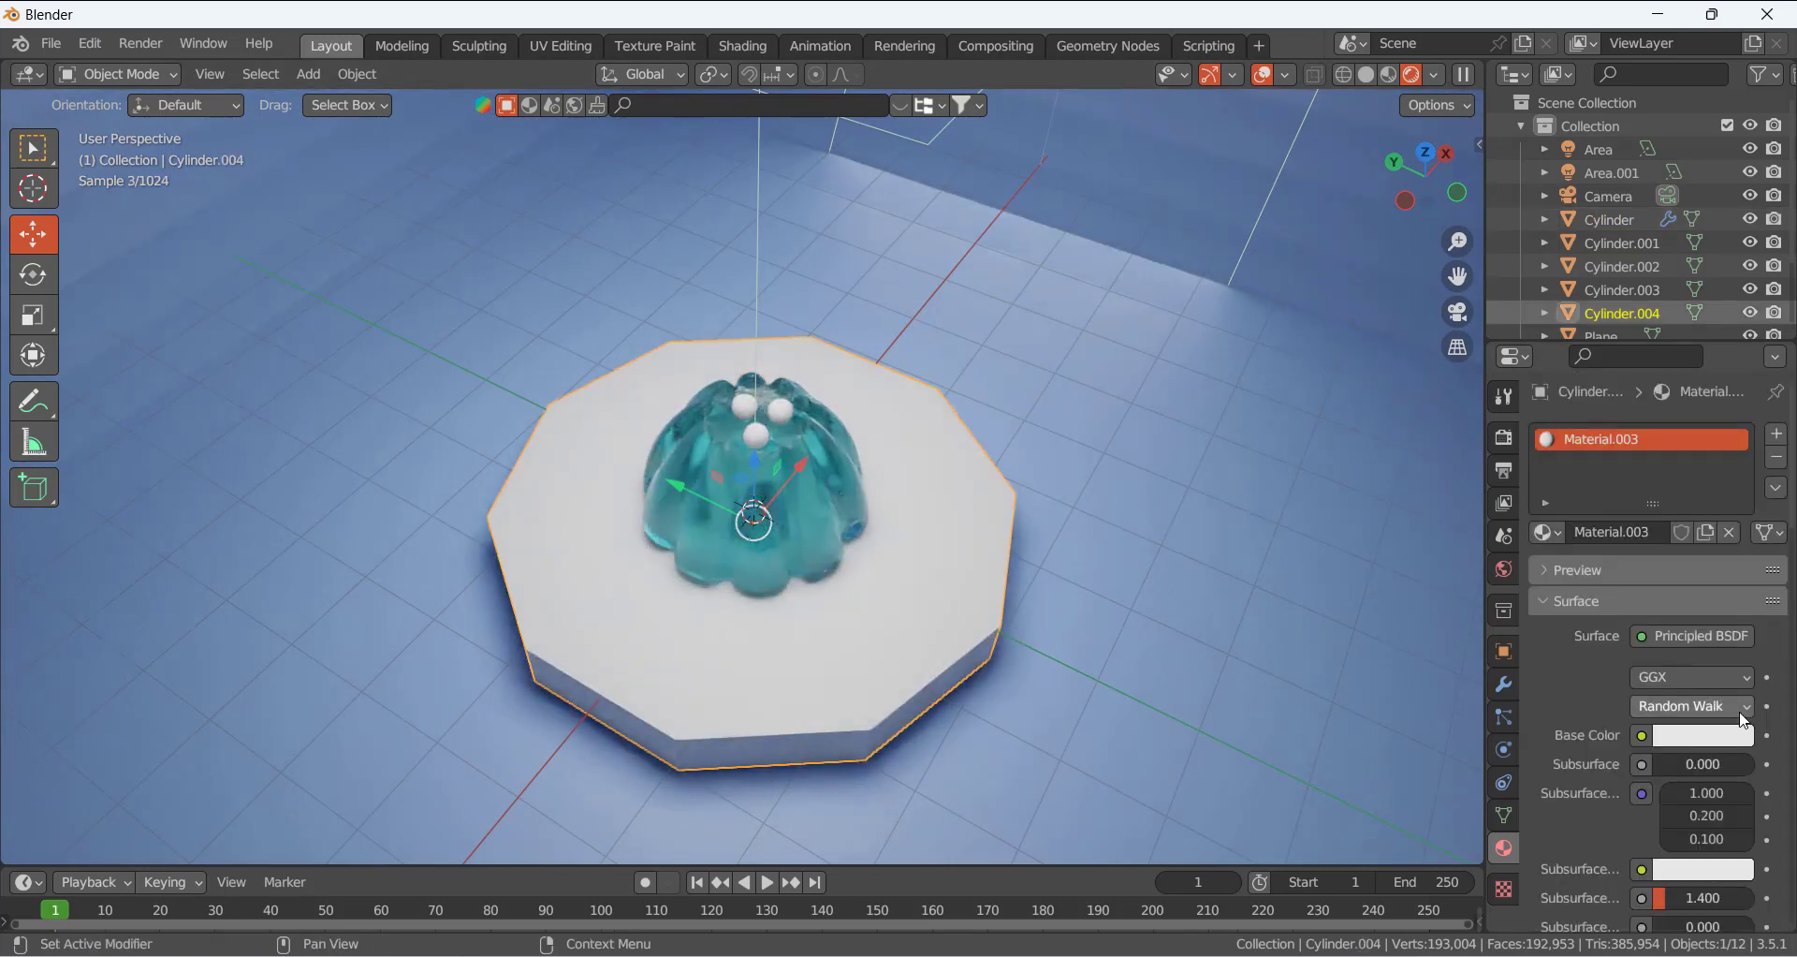
click(1703, 735)
click(1633, 478)
drag(1633, 478, 1655, 432)
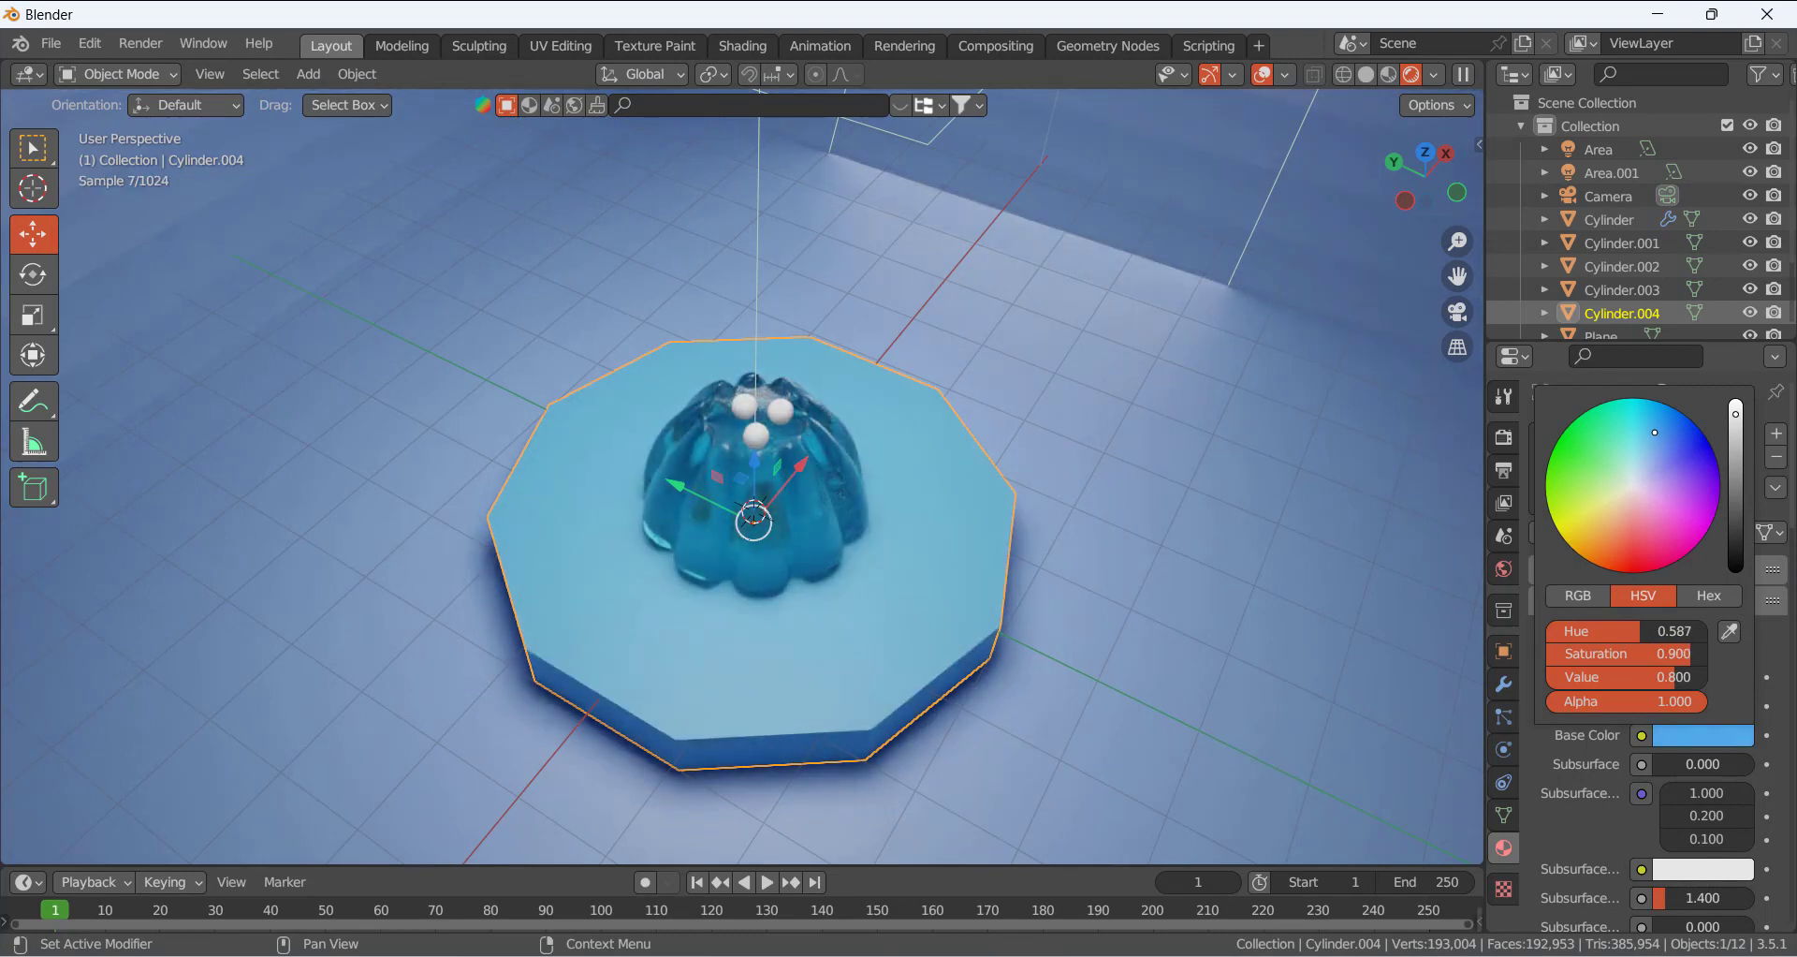
click(1215, 513)
Give one cherry a new material with a dark red base color, hue 0.996, saturation 0.967 and value 0.383
scroll(771, 392, up, 14)
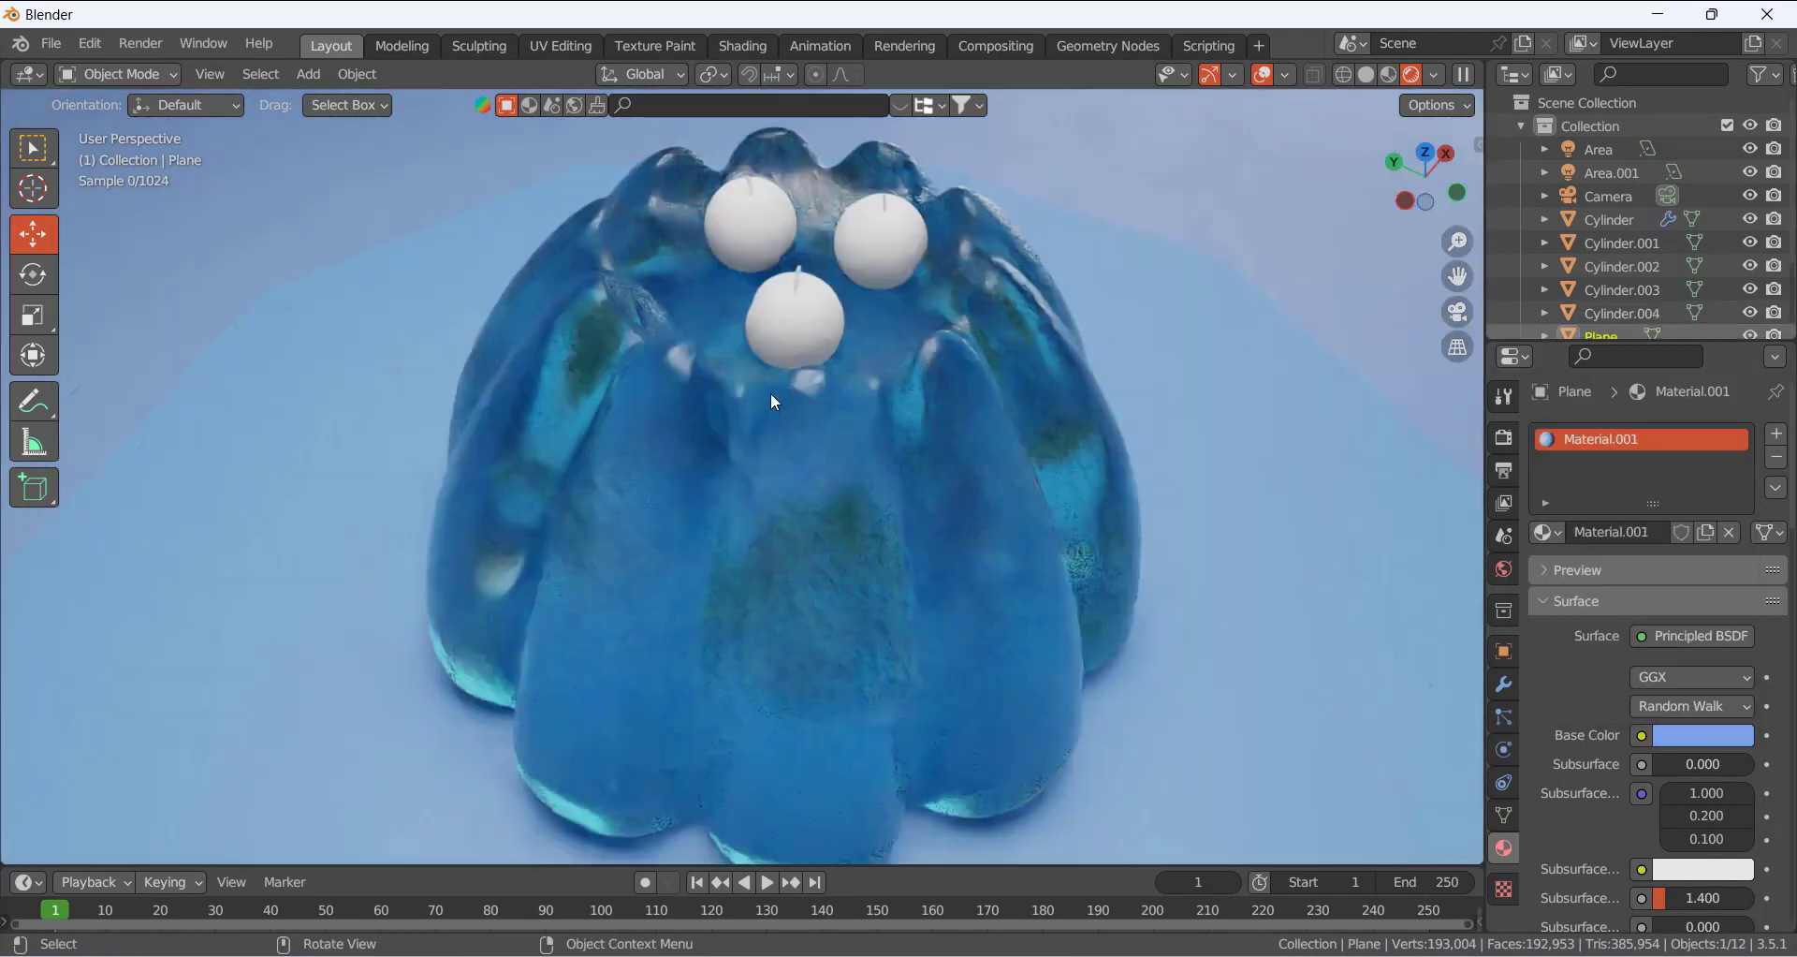
scroll(800, 377, down, 12)
click(823, 339)
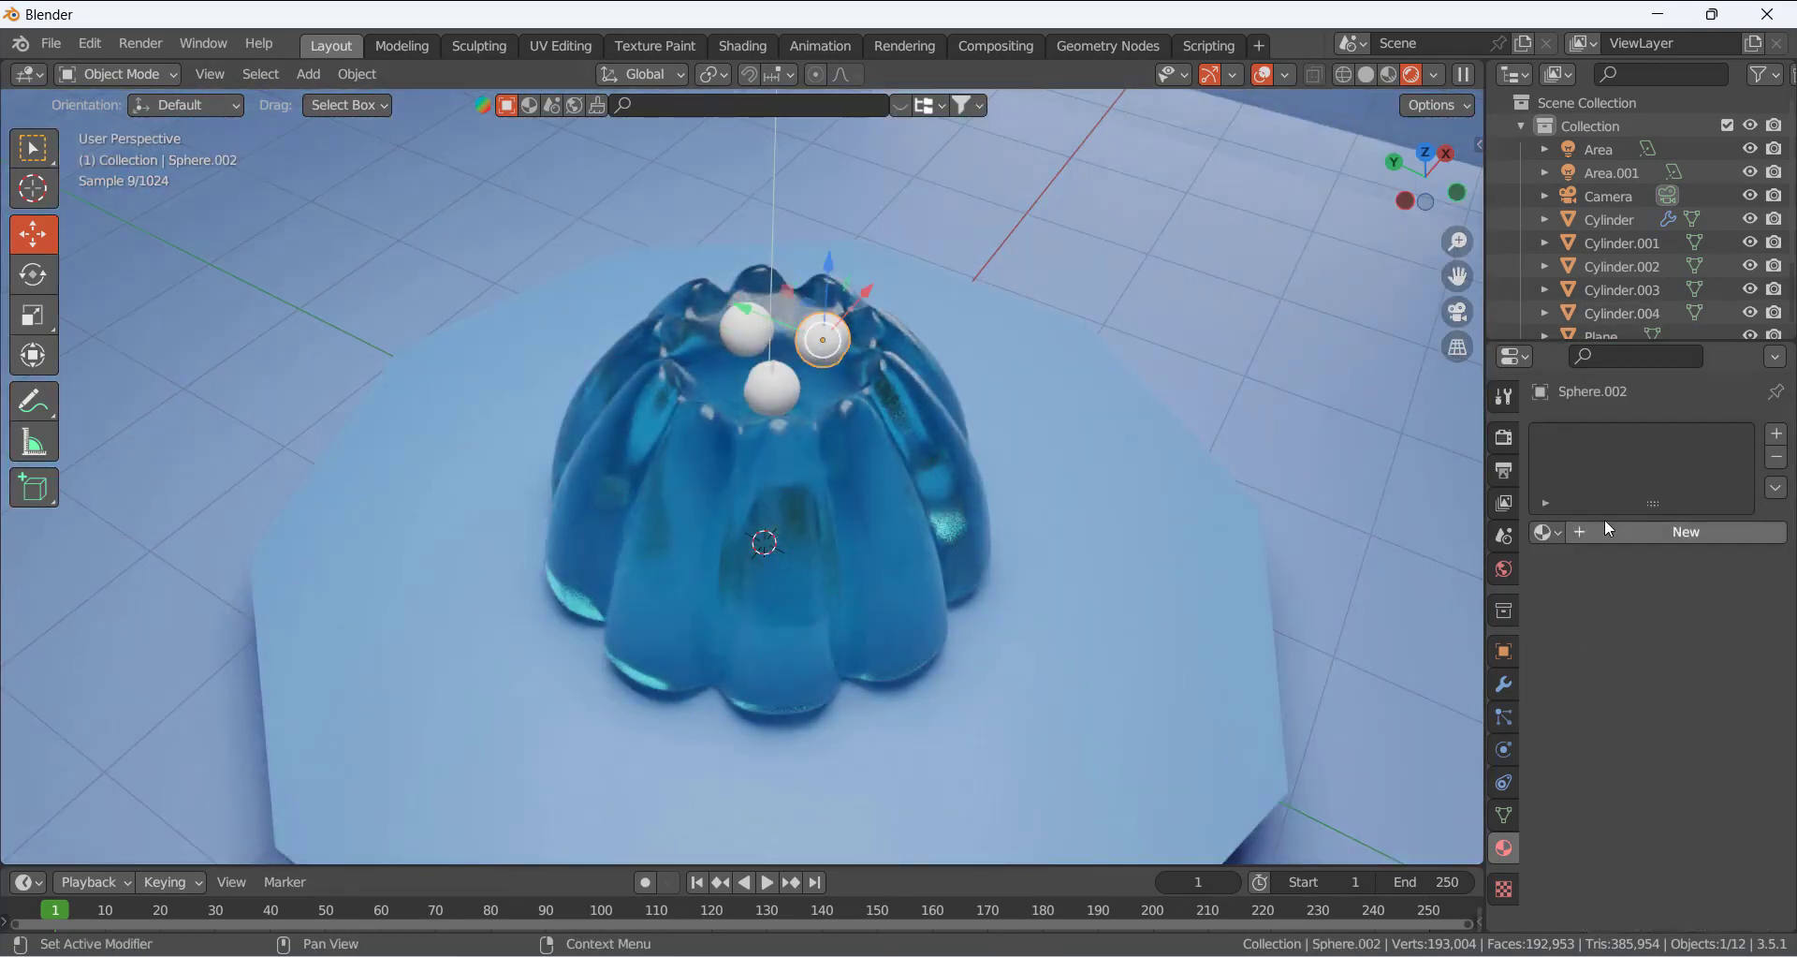
click(1704, 735)
drag(1644, 509, 1614, 560)
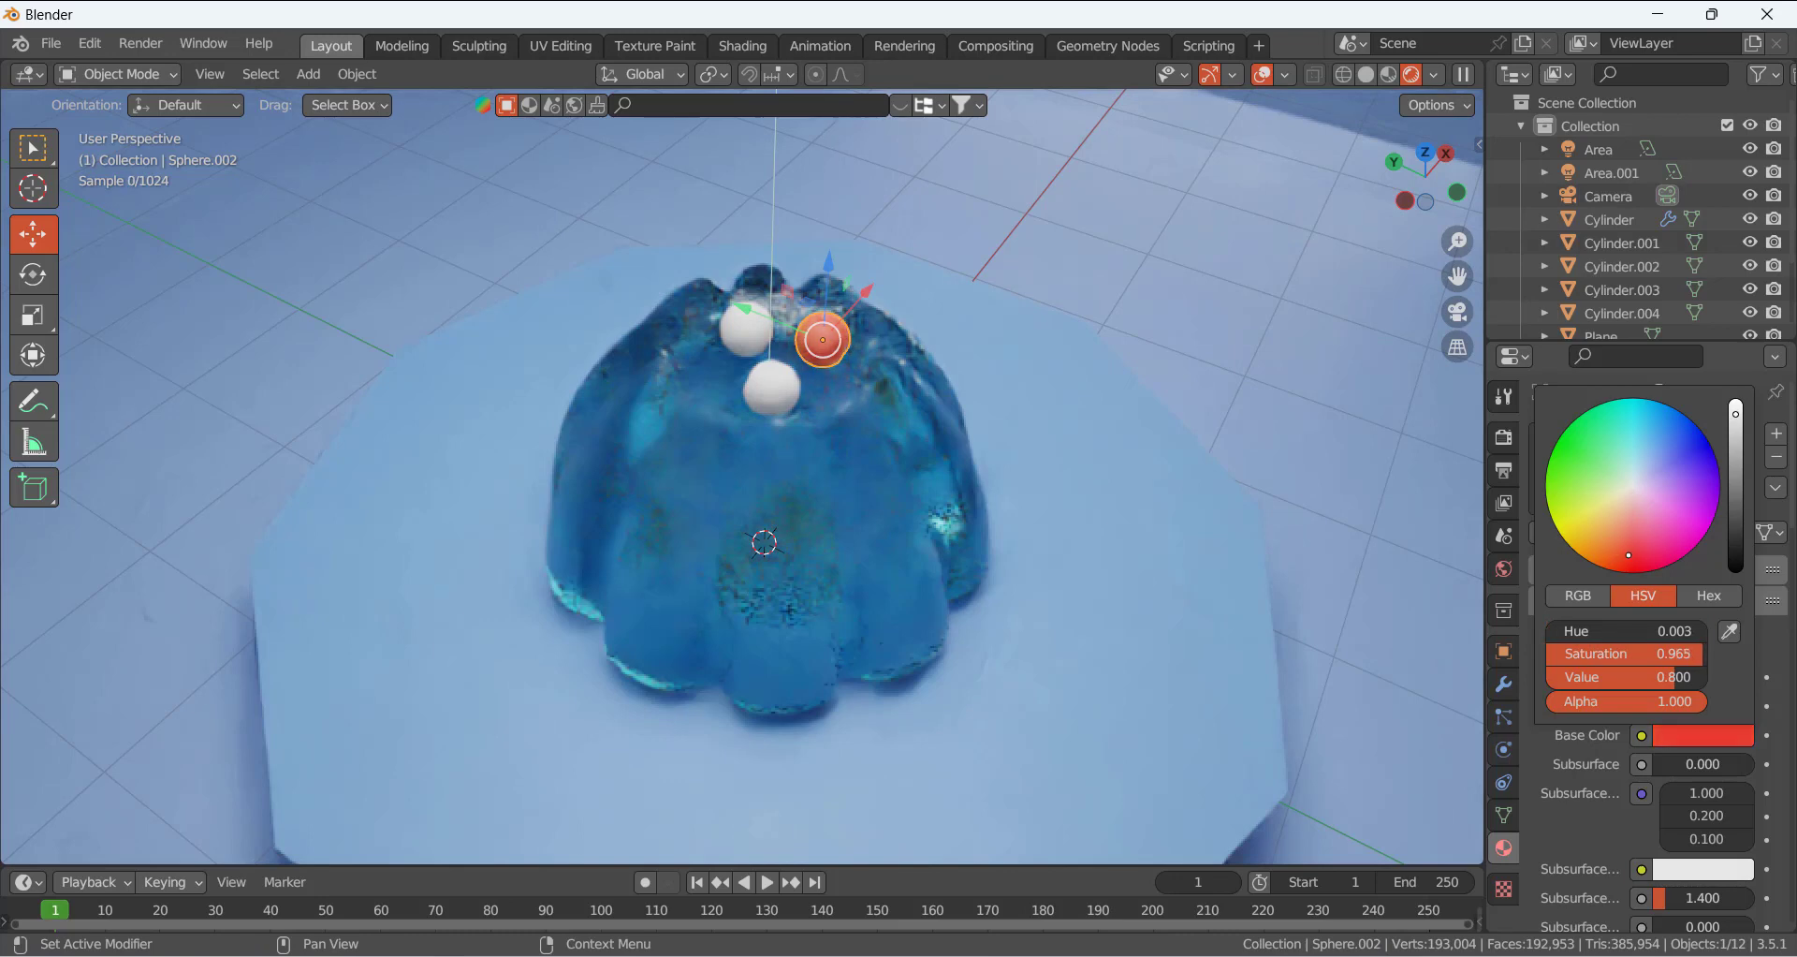
drag(1736, 412, 1736, 458)
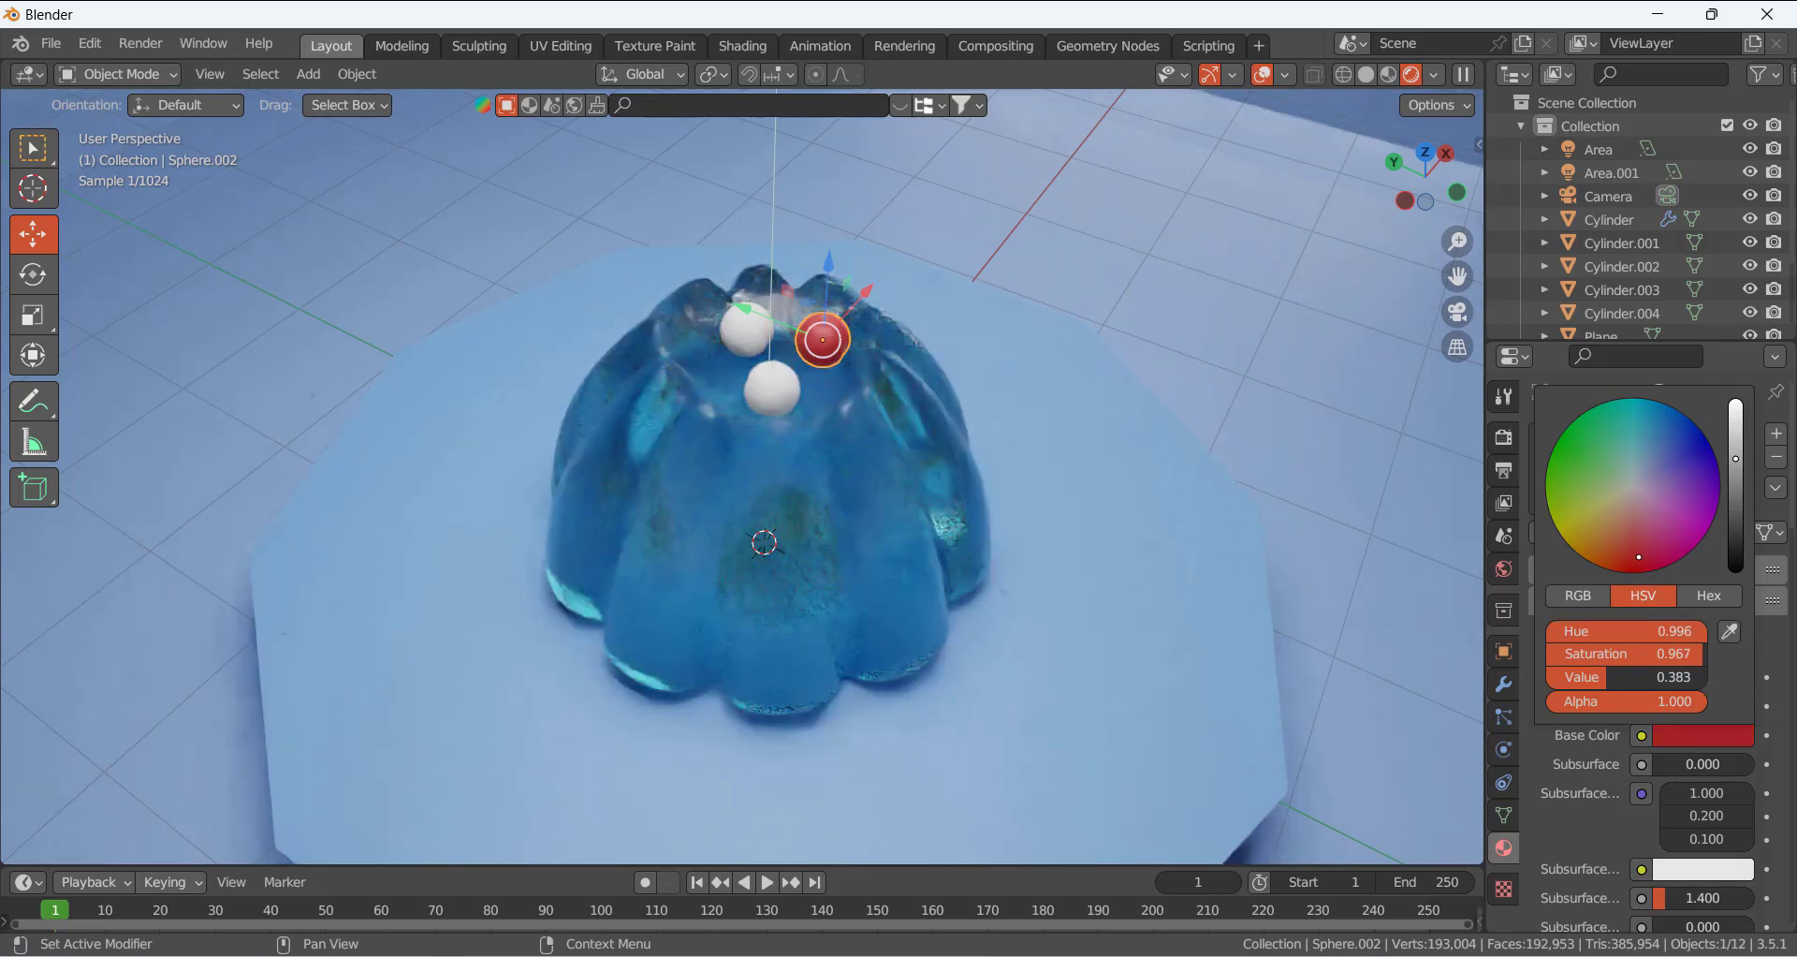
Assign the existing red cherry material, Material.004, to the other two cherries
scroll(746, 307, up, 5)
scroll(794, 292, down, 3)
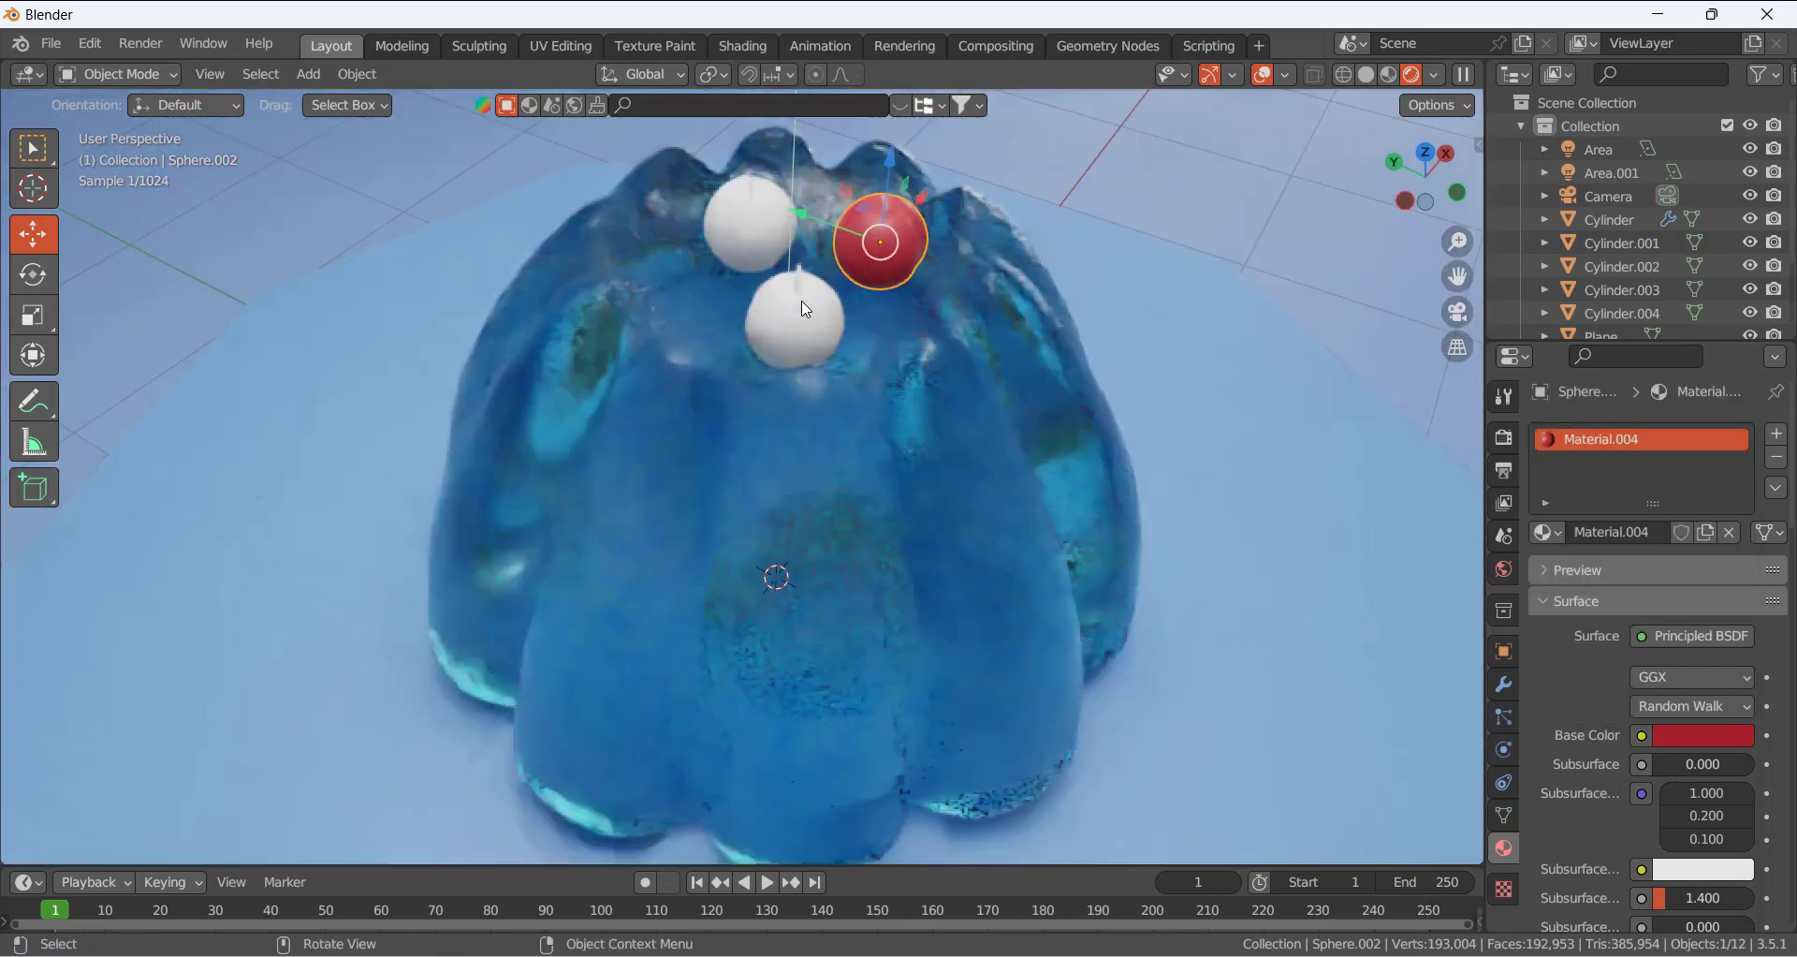
click(789, 220)
click(1547, 533)
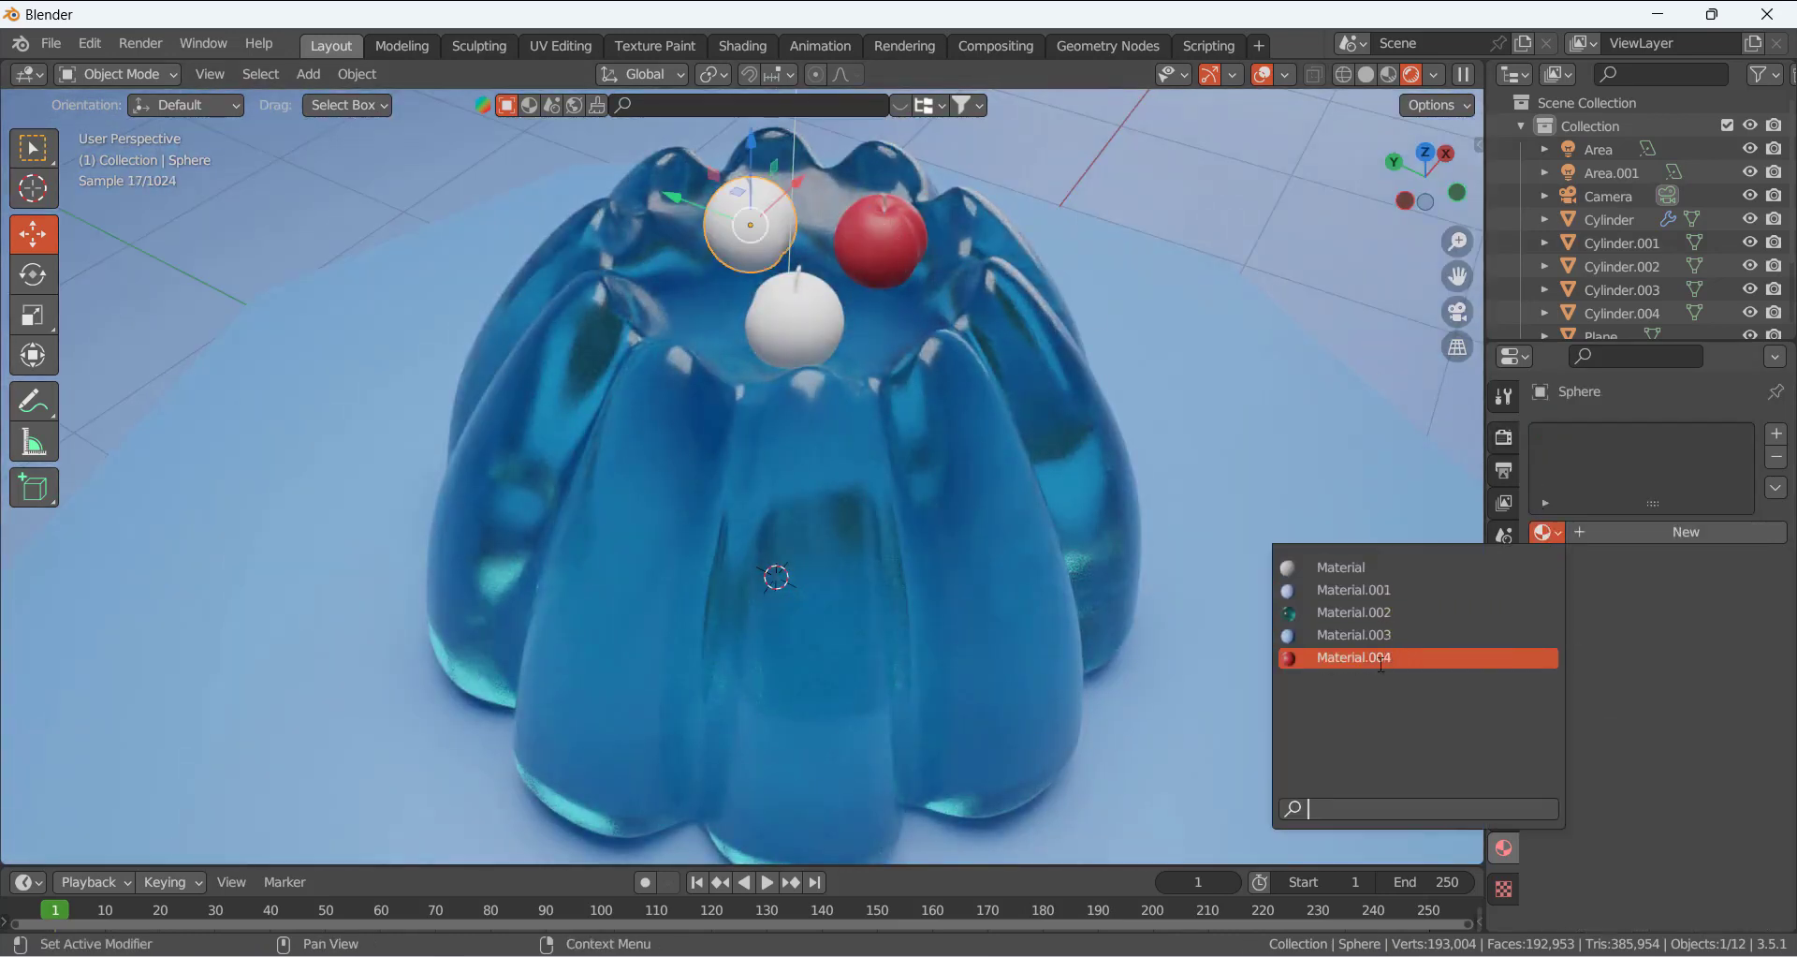
click(1379, 658)
click(795, 328)
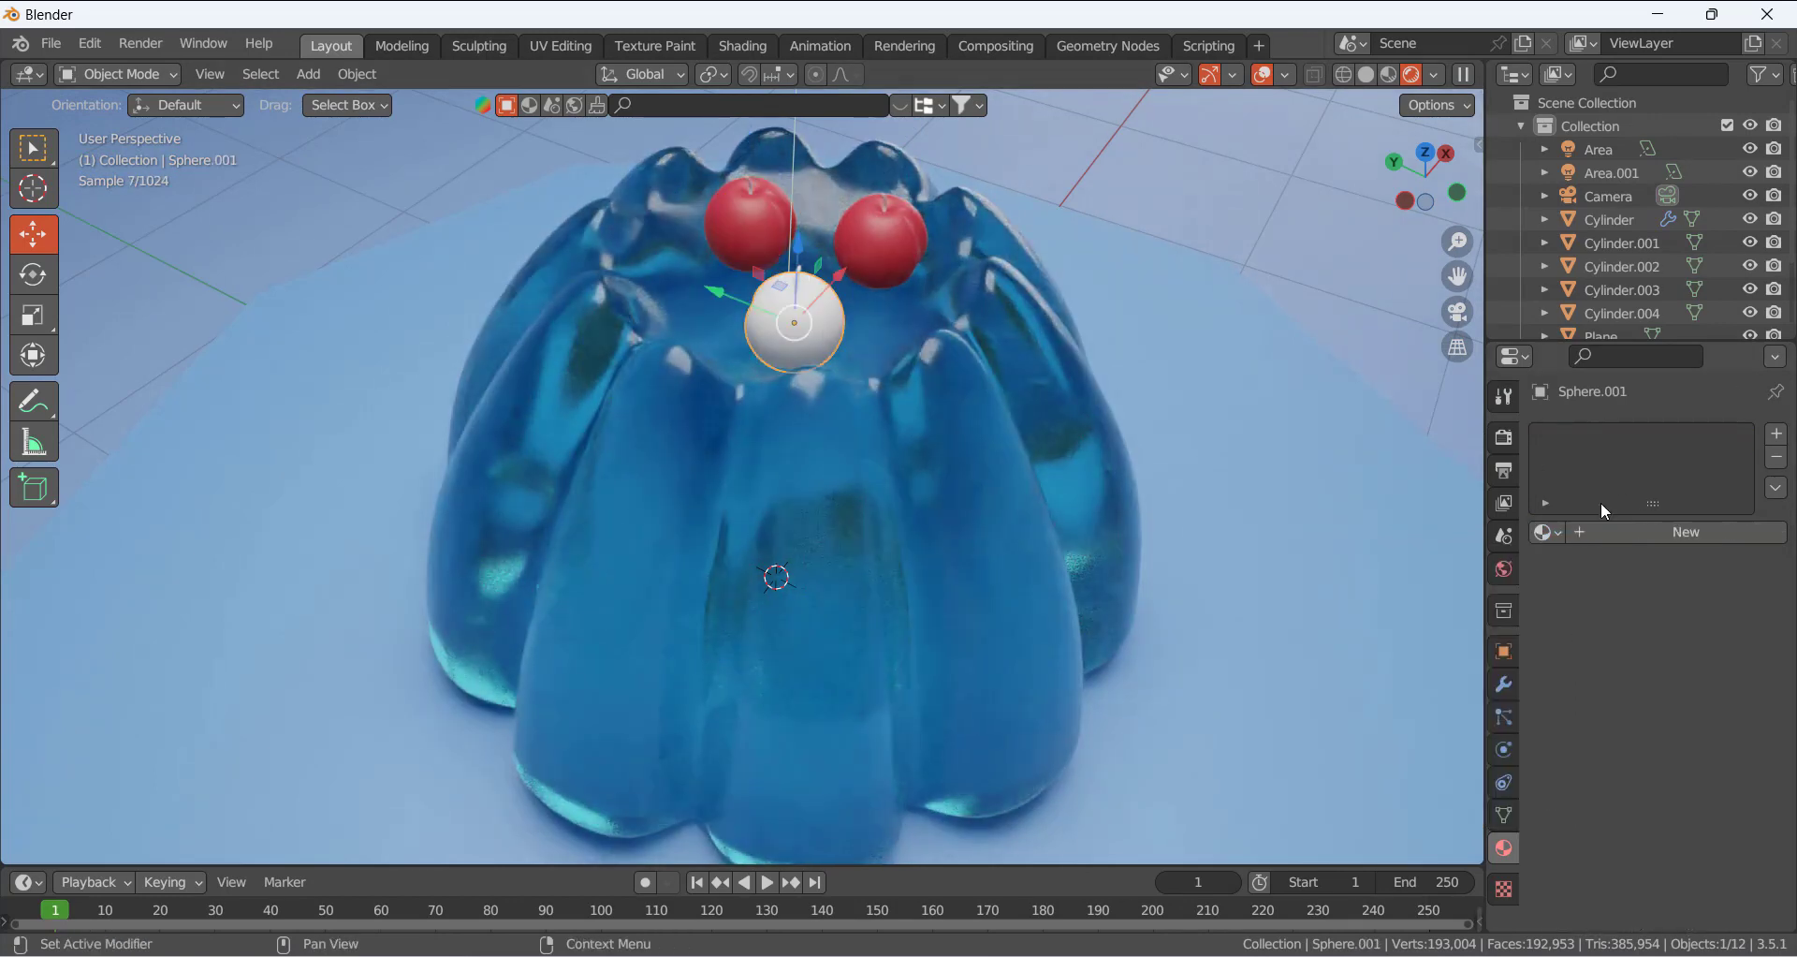
click(1557, 535)
click(1371, 660)
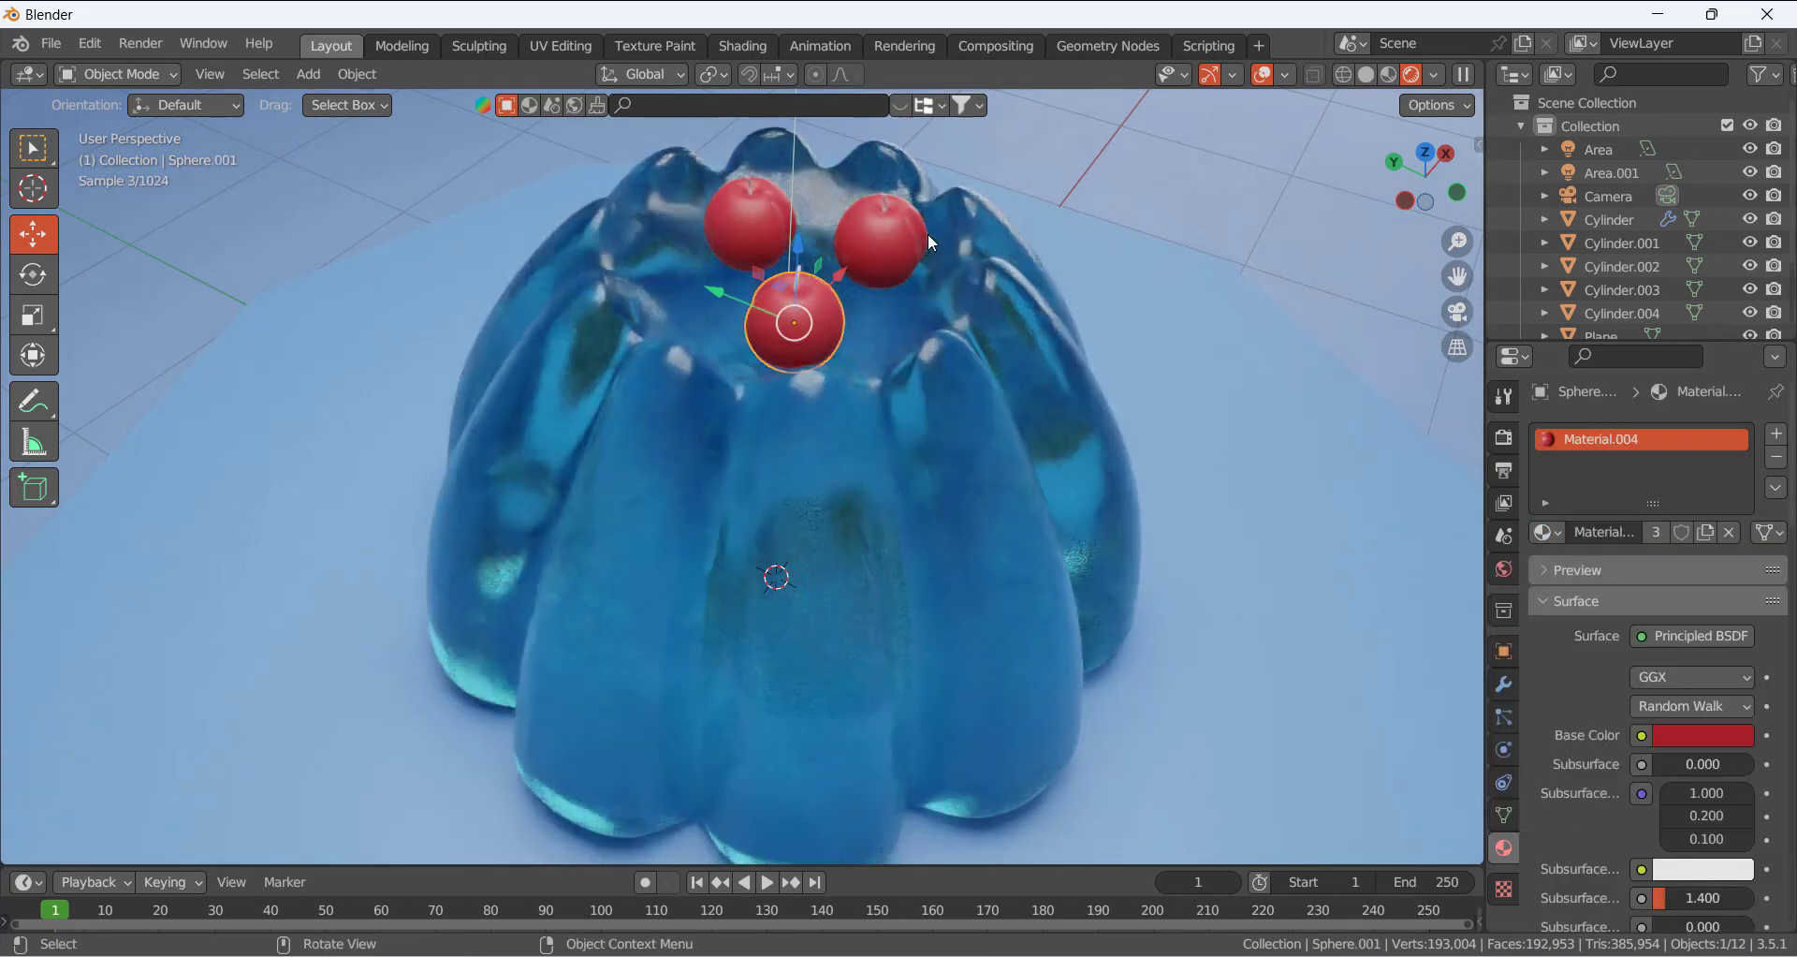
Give one cherry's stem a new material with a bright green base color
click(890, 206)
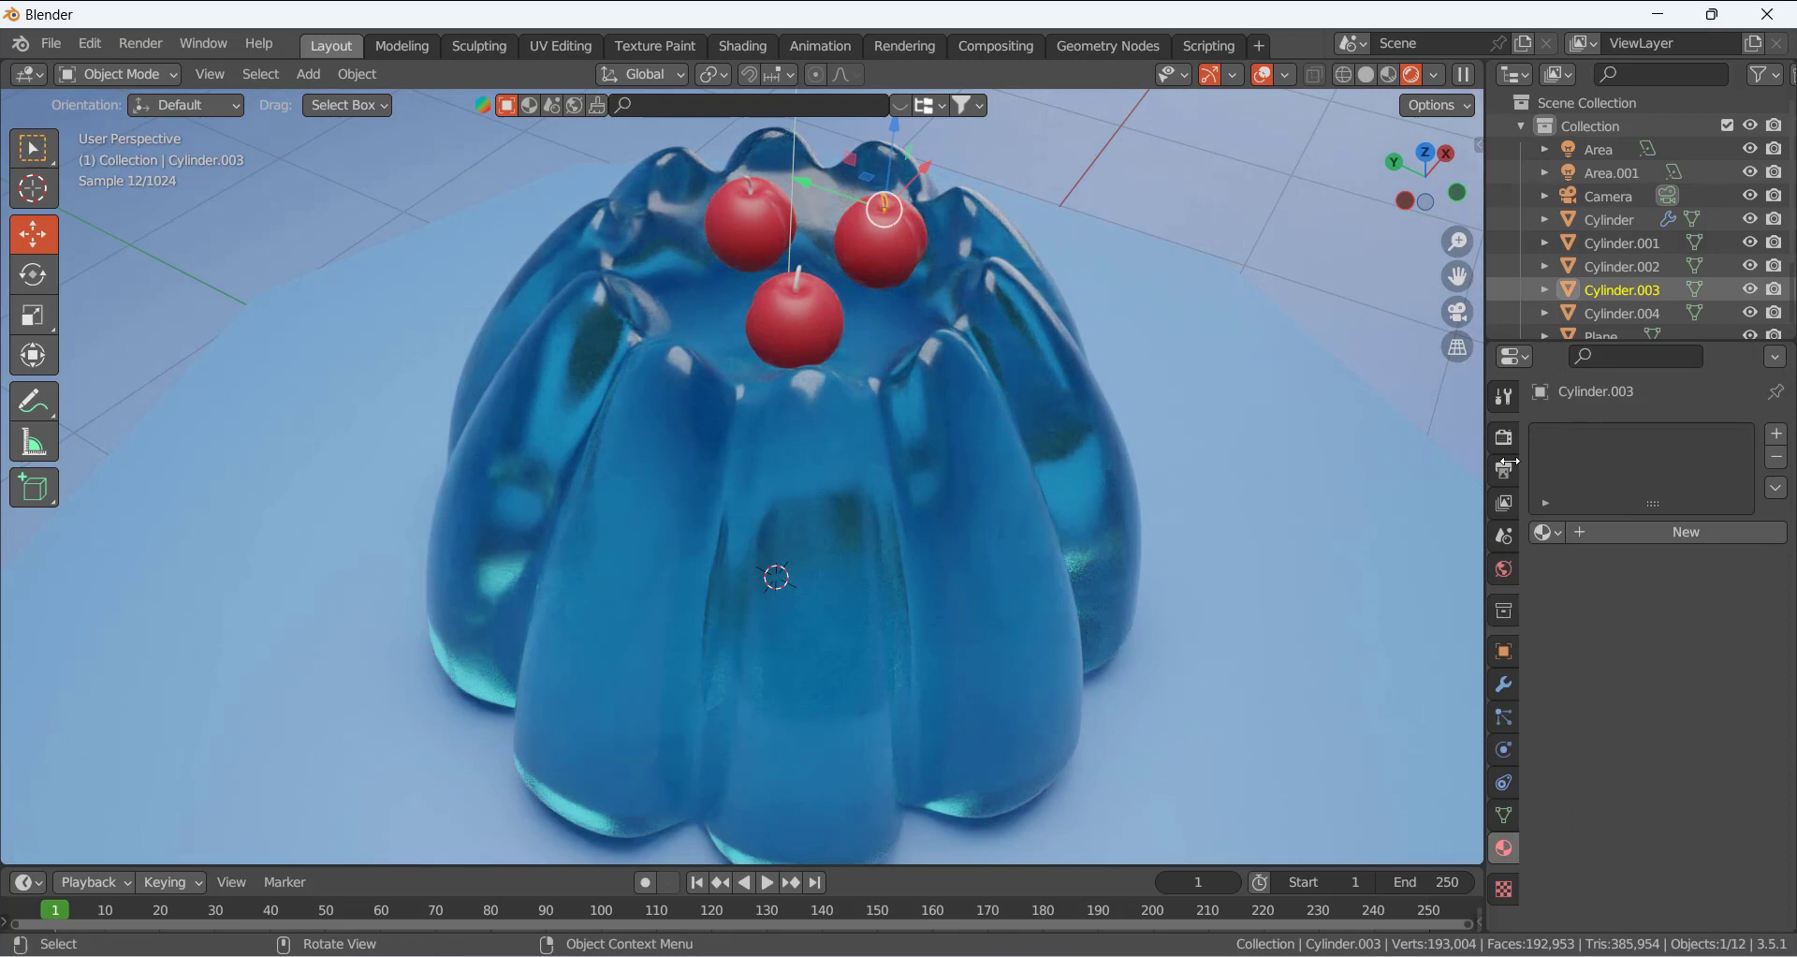
click(1640, 531)
click(1695, 735)
drag(1633, 485, 1585, 448)
Assign the existing green stem material, Material.005, to the stems of the other two cherries
click(751, 177)
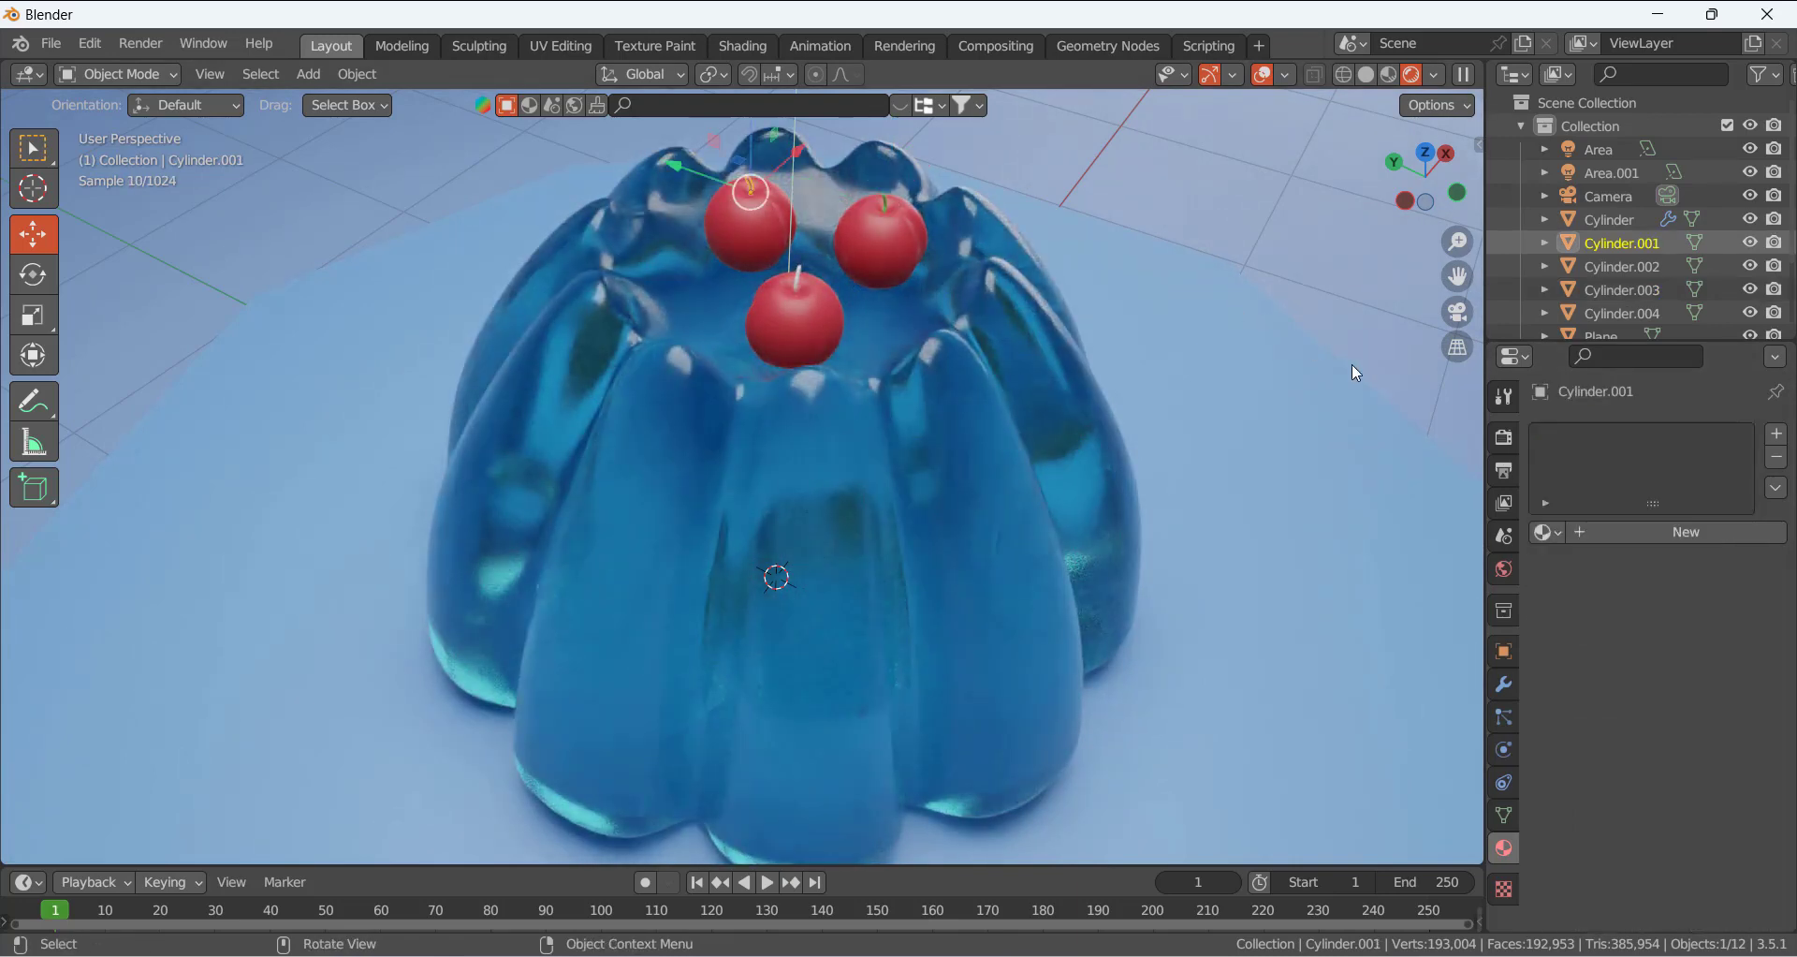
click(1636, 532)
click(1700, 743)
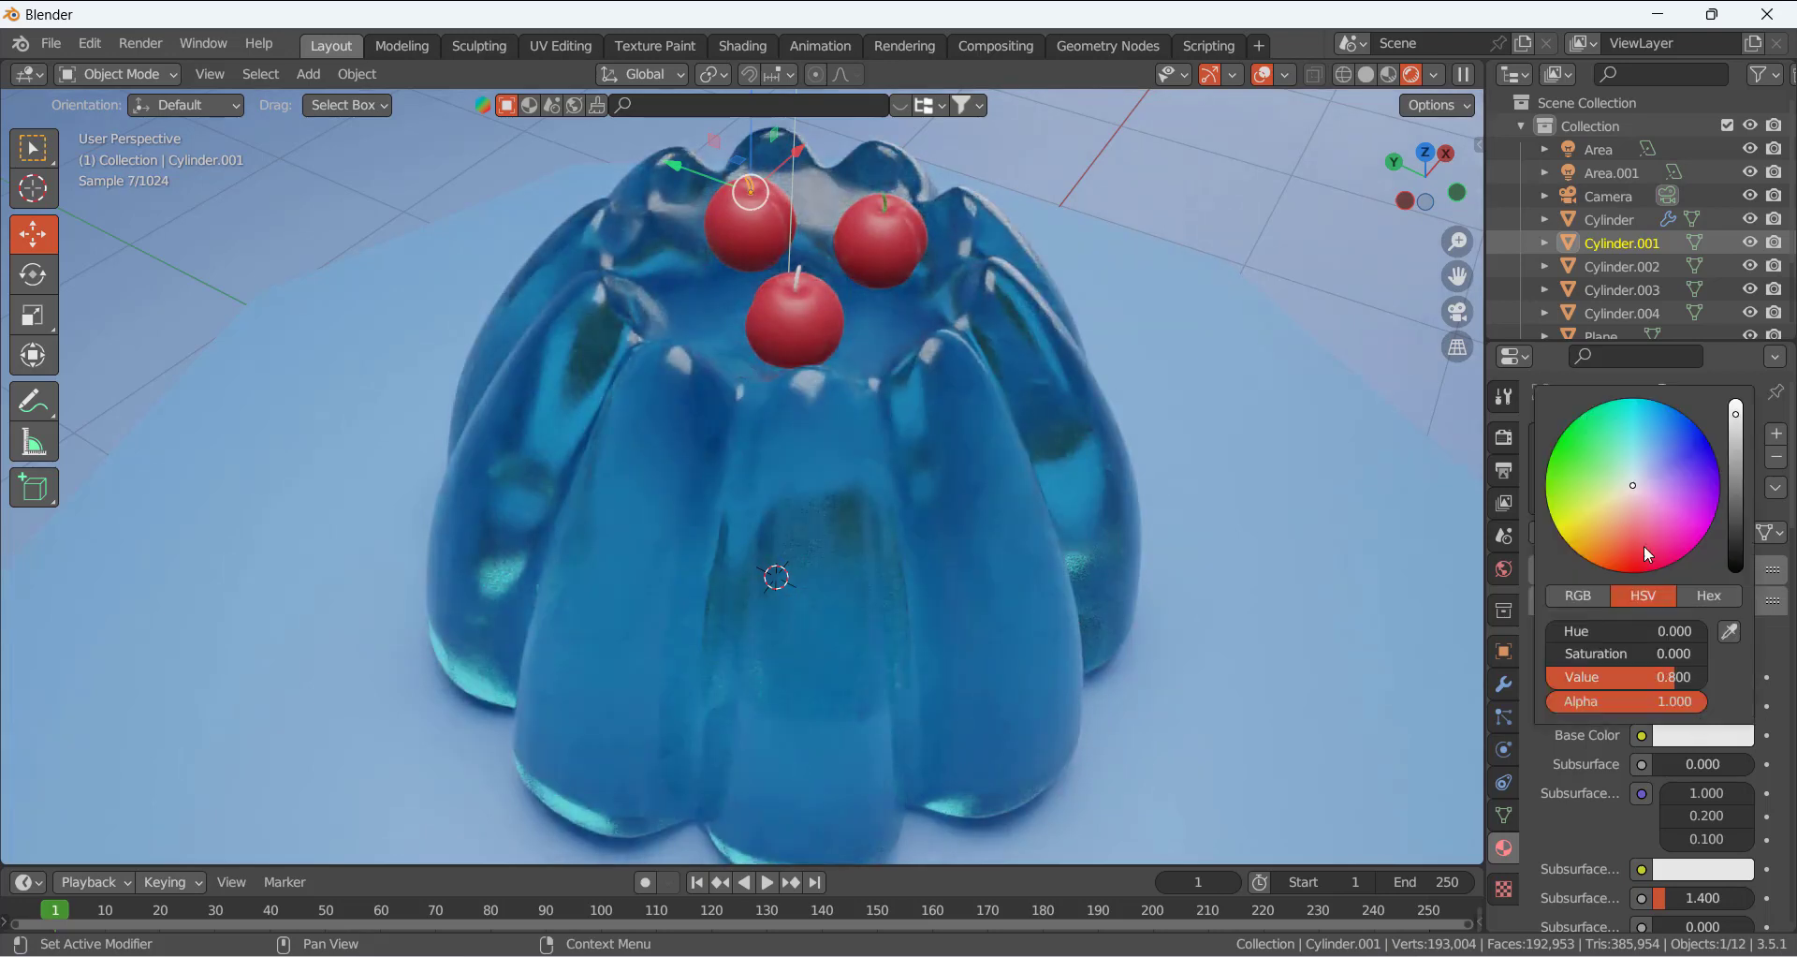
click(1549, 532)
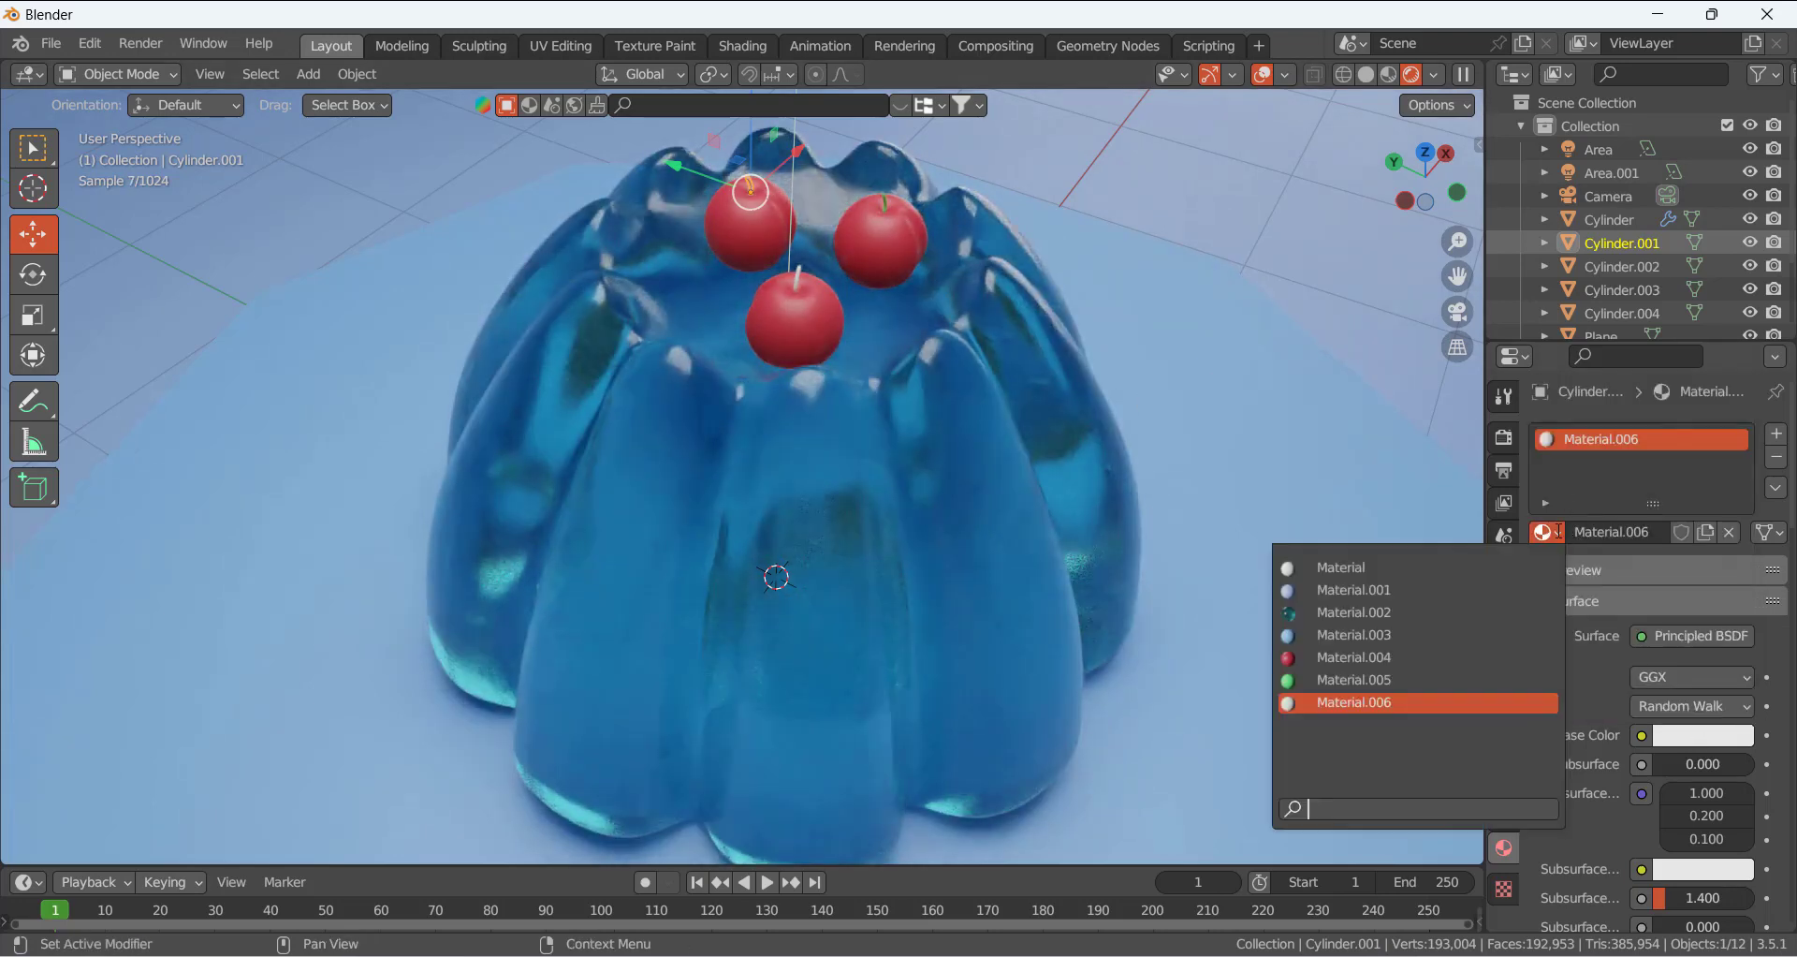
click(1354, 679)
click(799, 271)
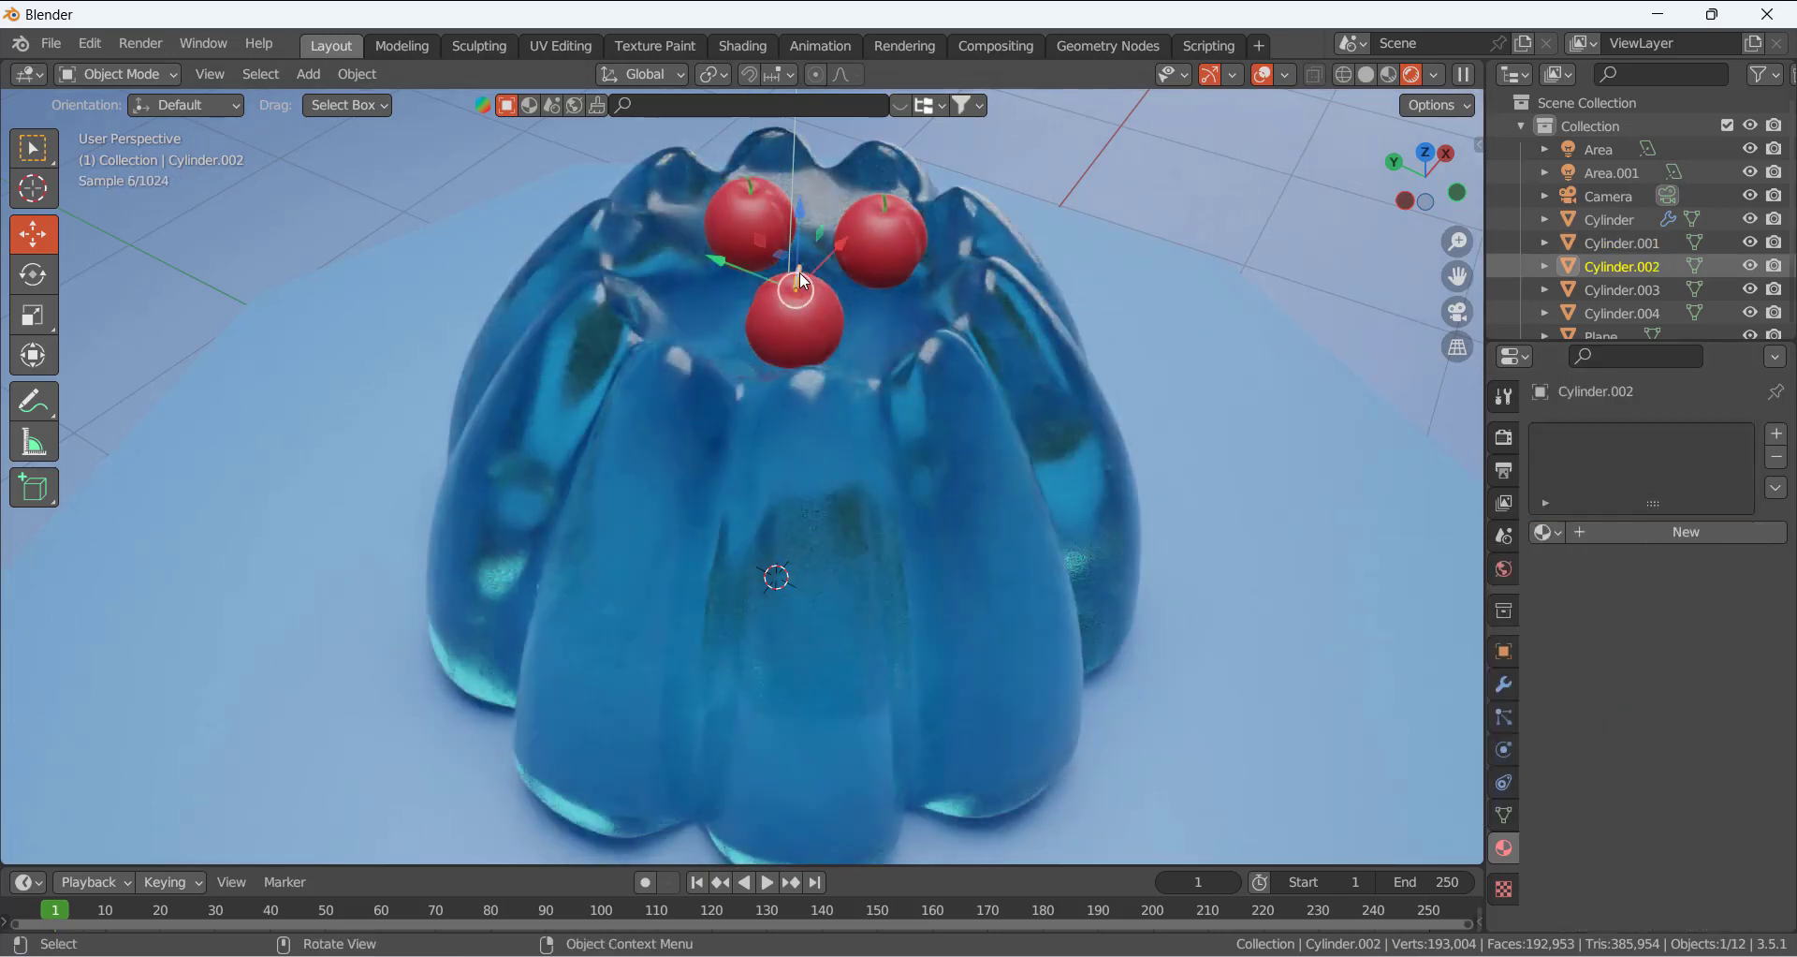
click(1547, 531)
click(1357, 682)
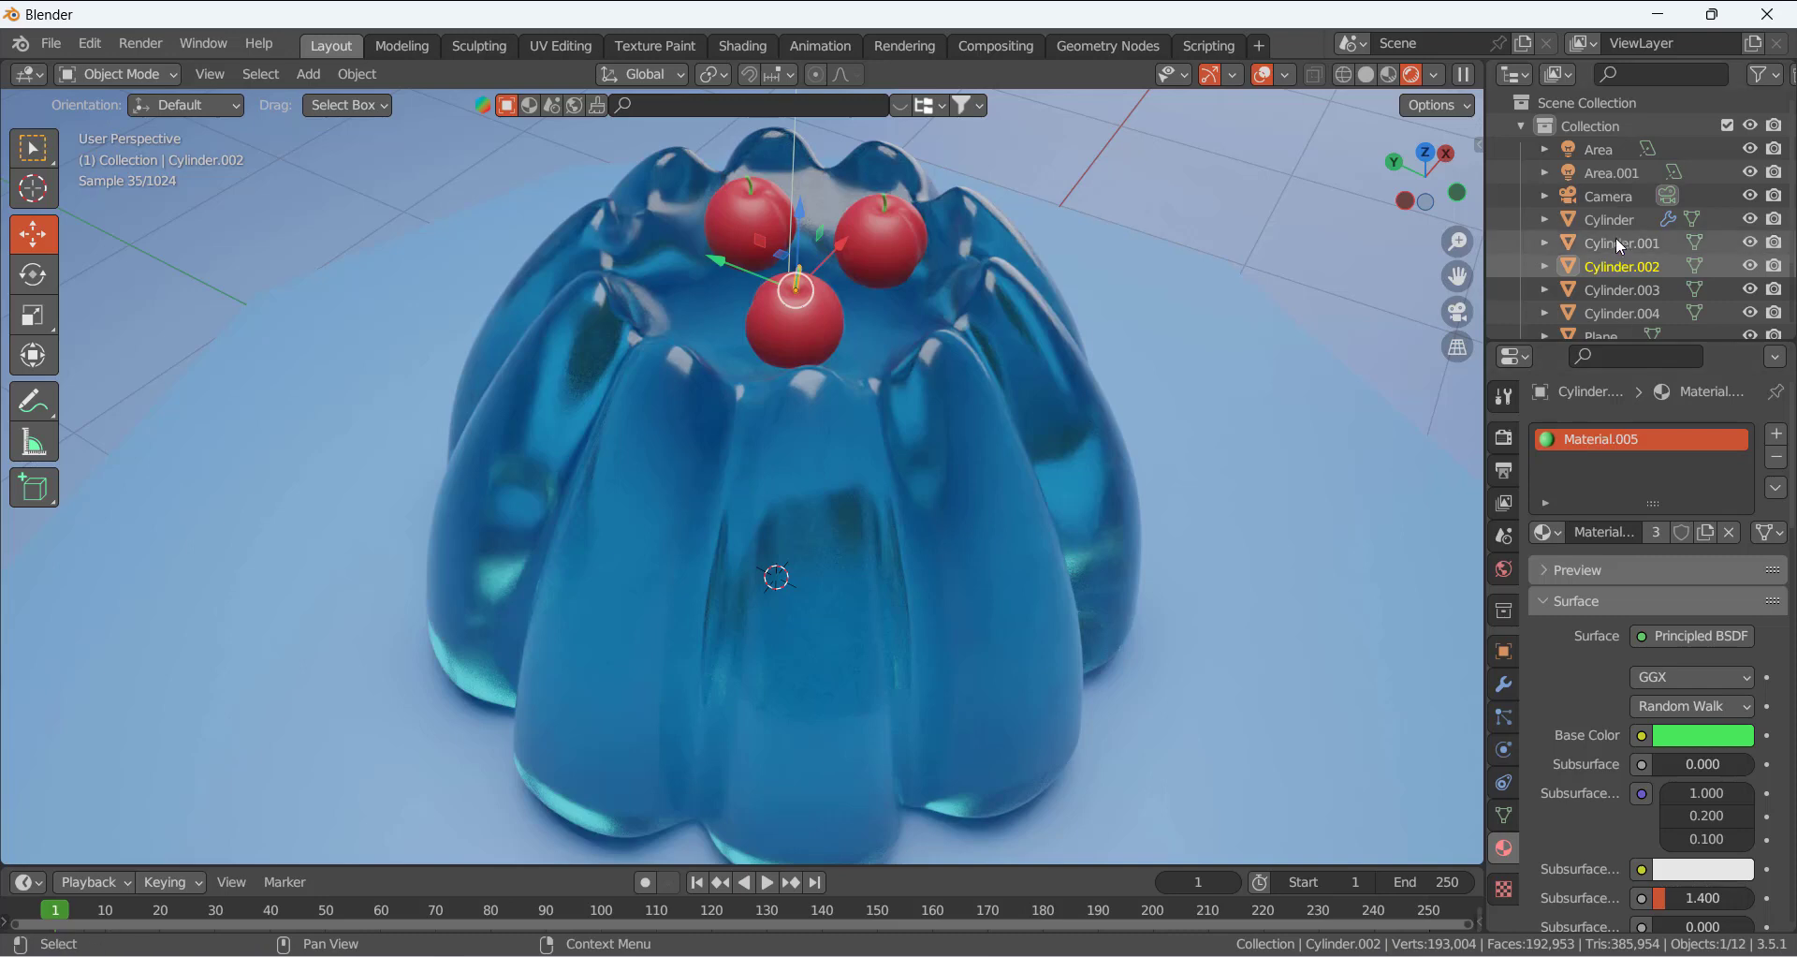
Examine the colored dessert, cherries and plinth in the rendered view from several distances and a lower angle
scroll(1615, 235, down, 3)
scroll(1604, 311, up, 1)
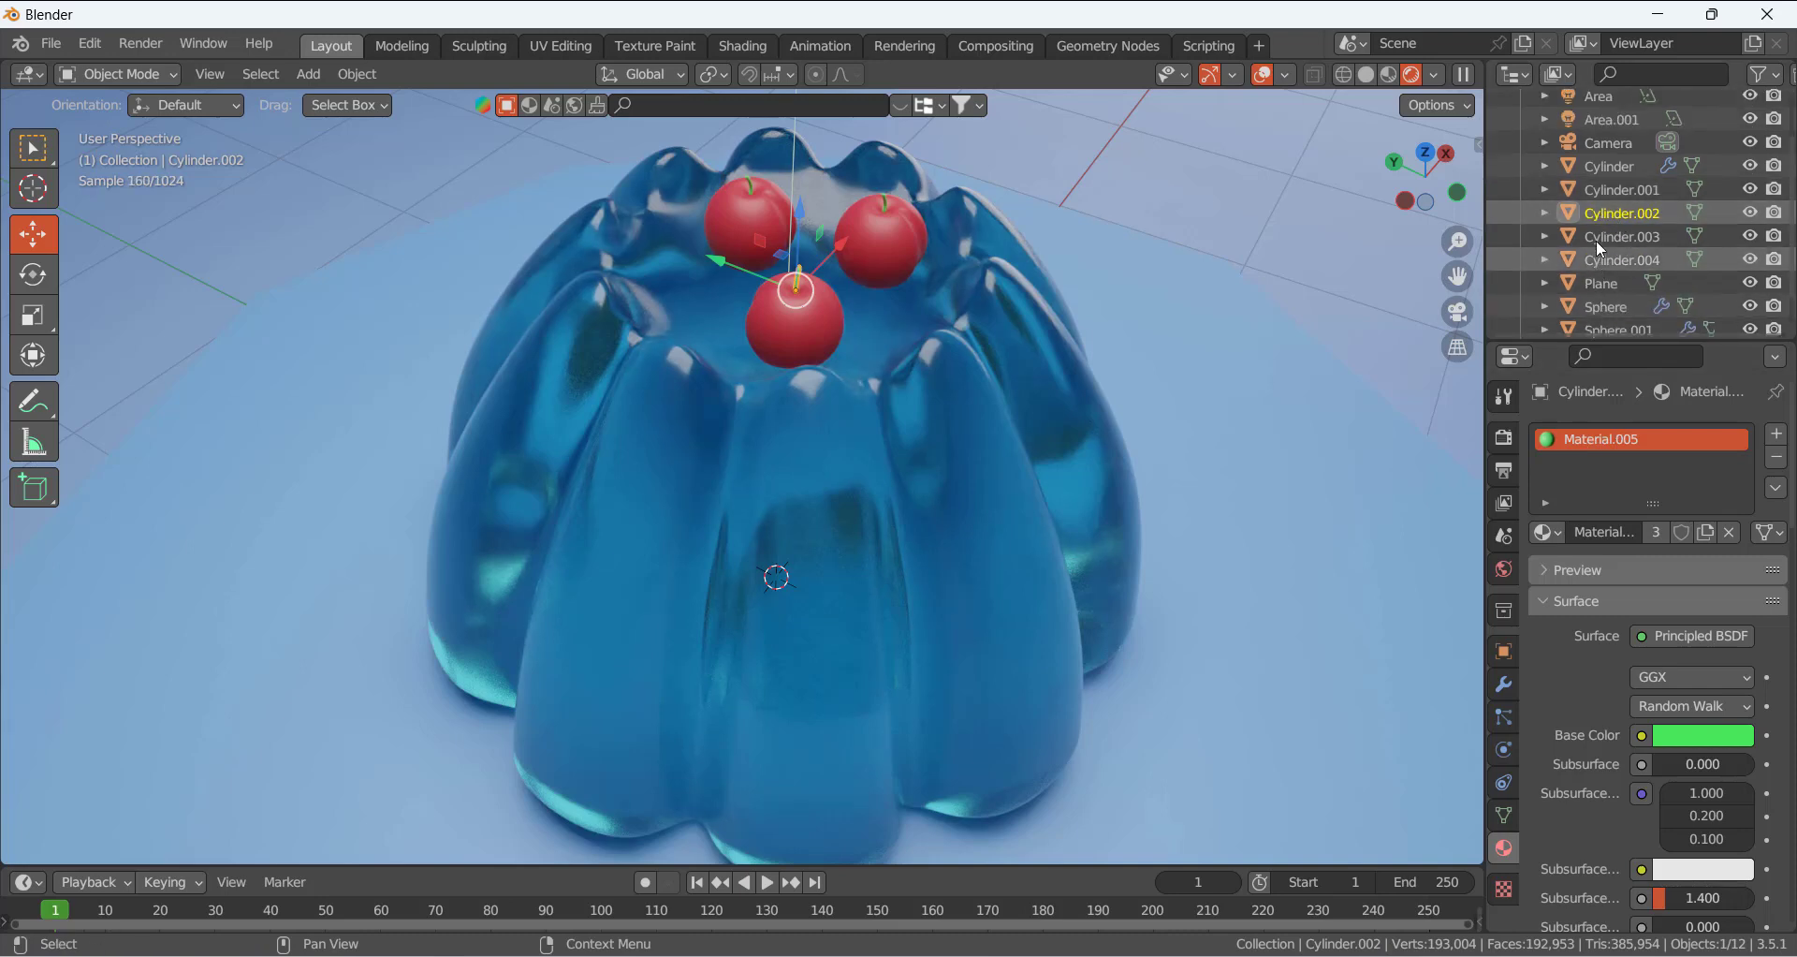
scroll(771, 423, up, 9)
scroll(741, 390, down, 13)
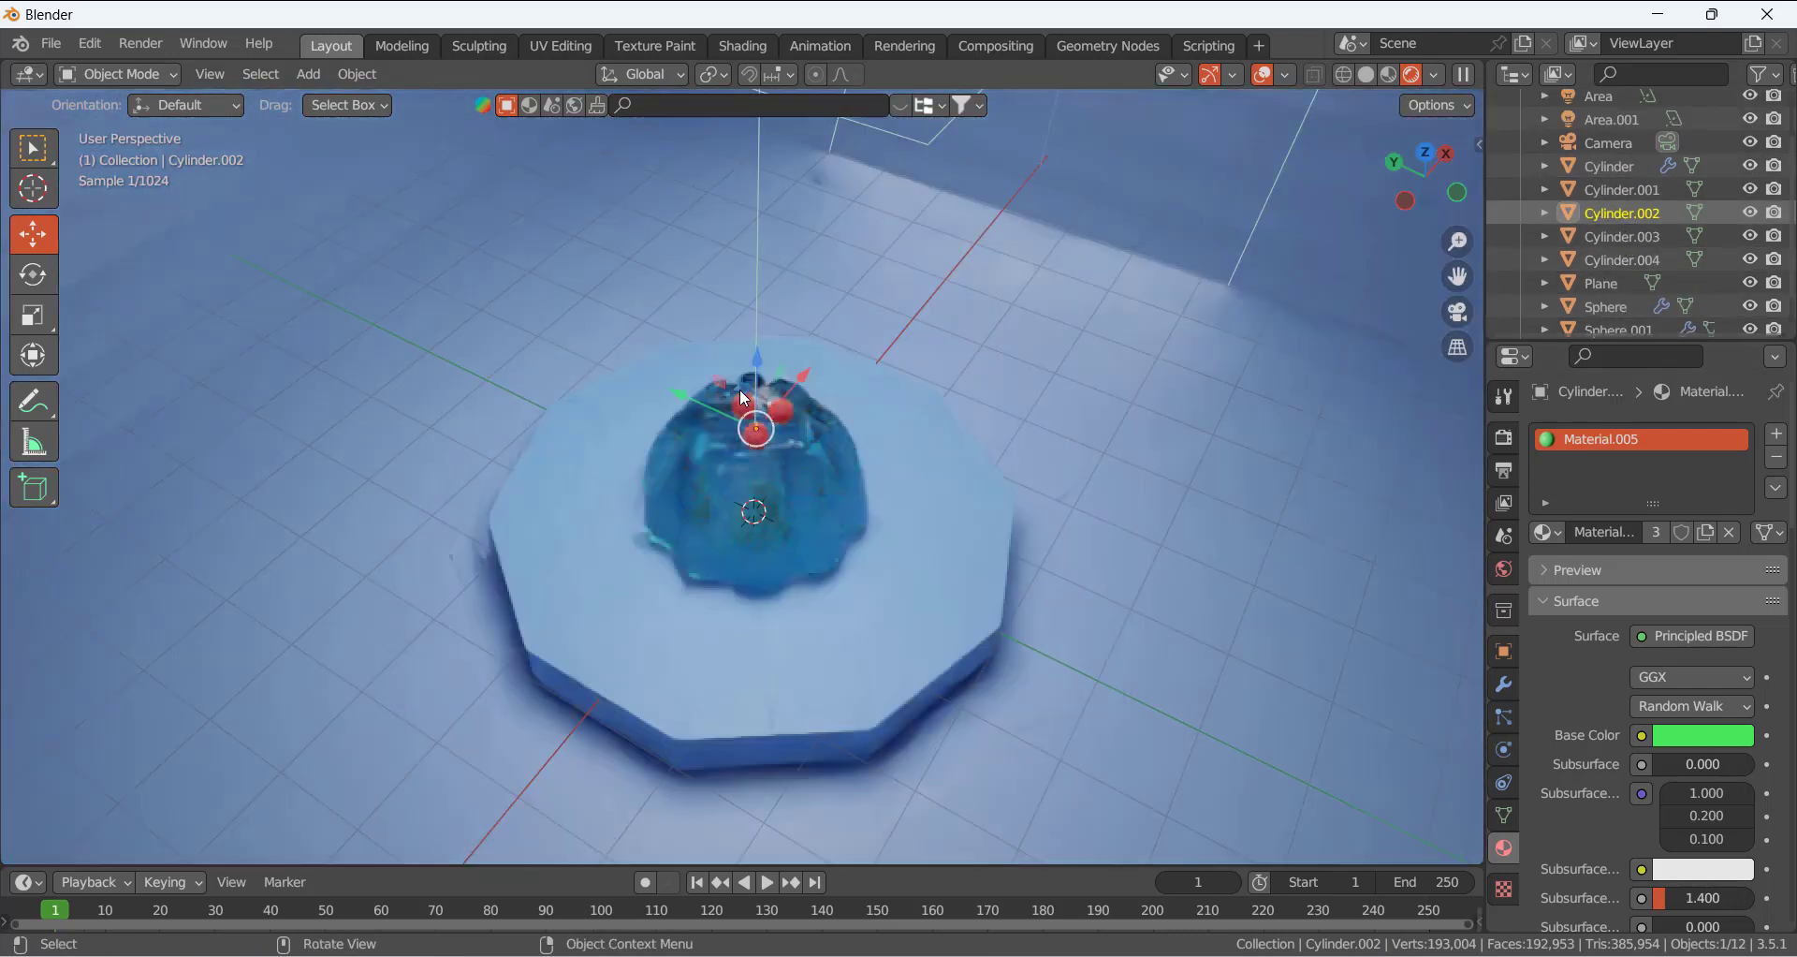
scroll(767, 450, up, 3)
middle_drag(787, 470, 803, 444)
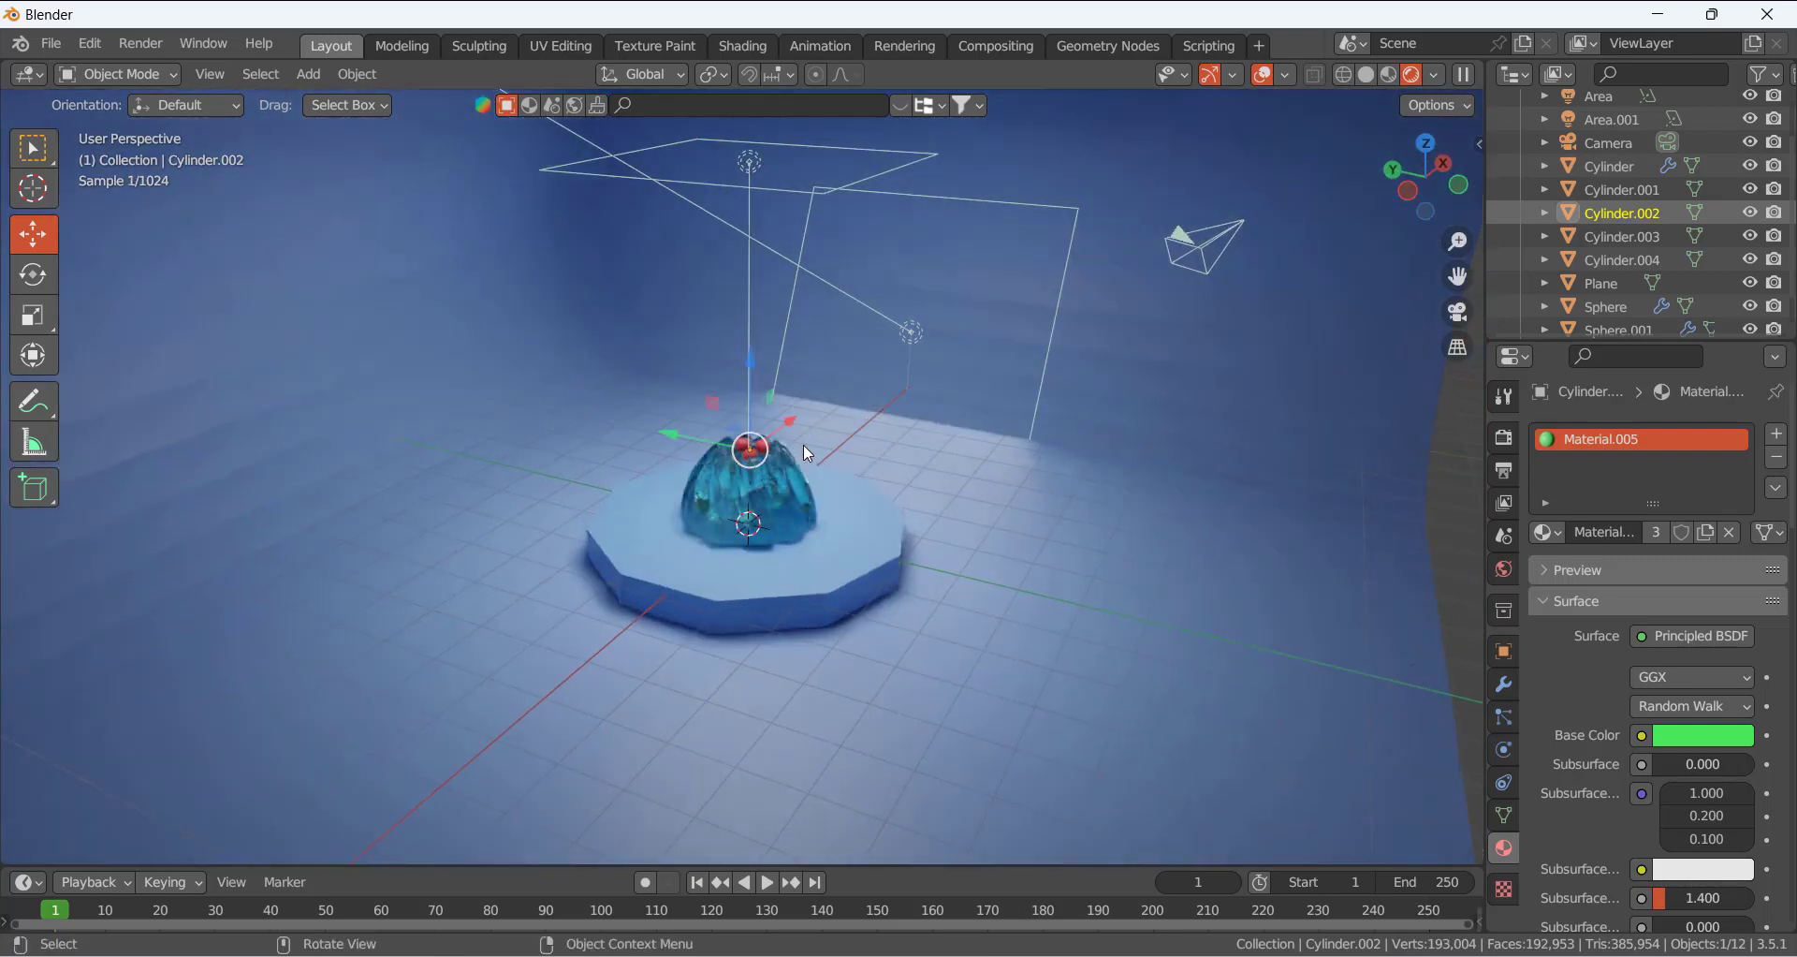
scroll(795, 487, up, 5)
scroll(796, 448, down, 3)
Set the dessert material's roughness to 0.170
click(830, 477)
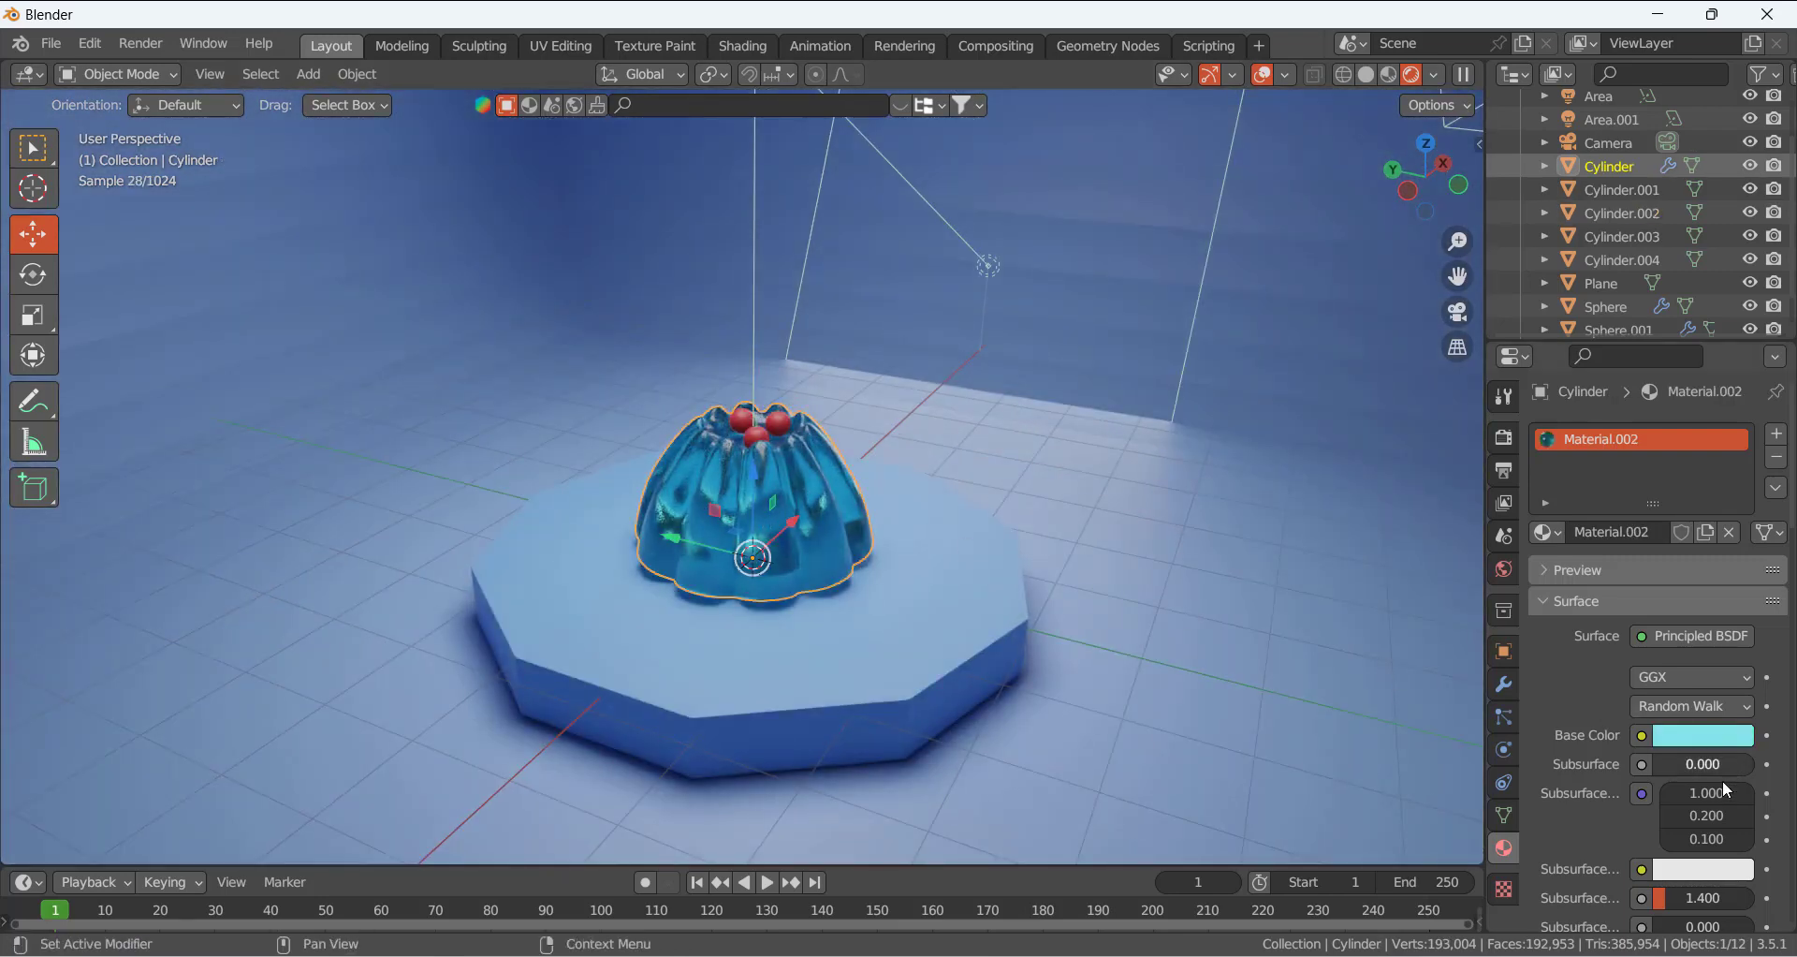
scroll(1654, 795, down, 12)
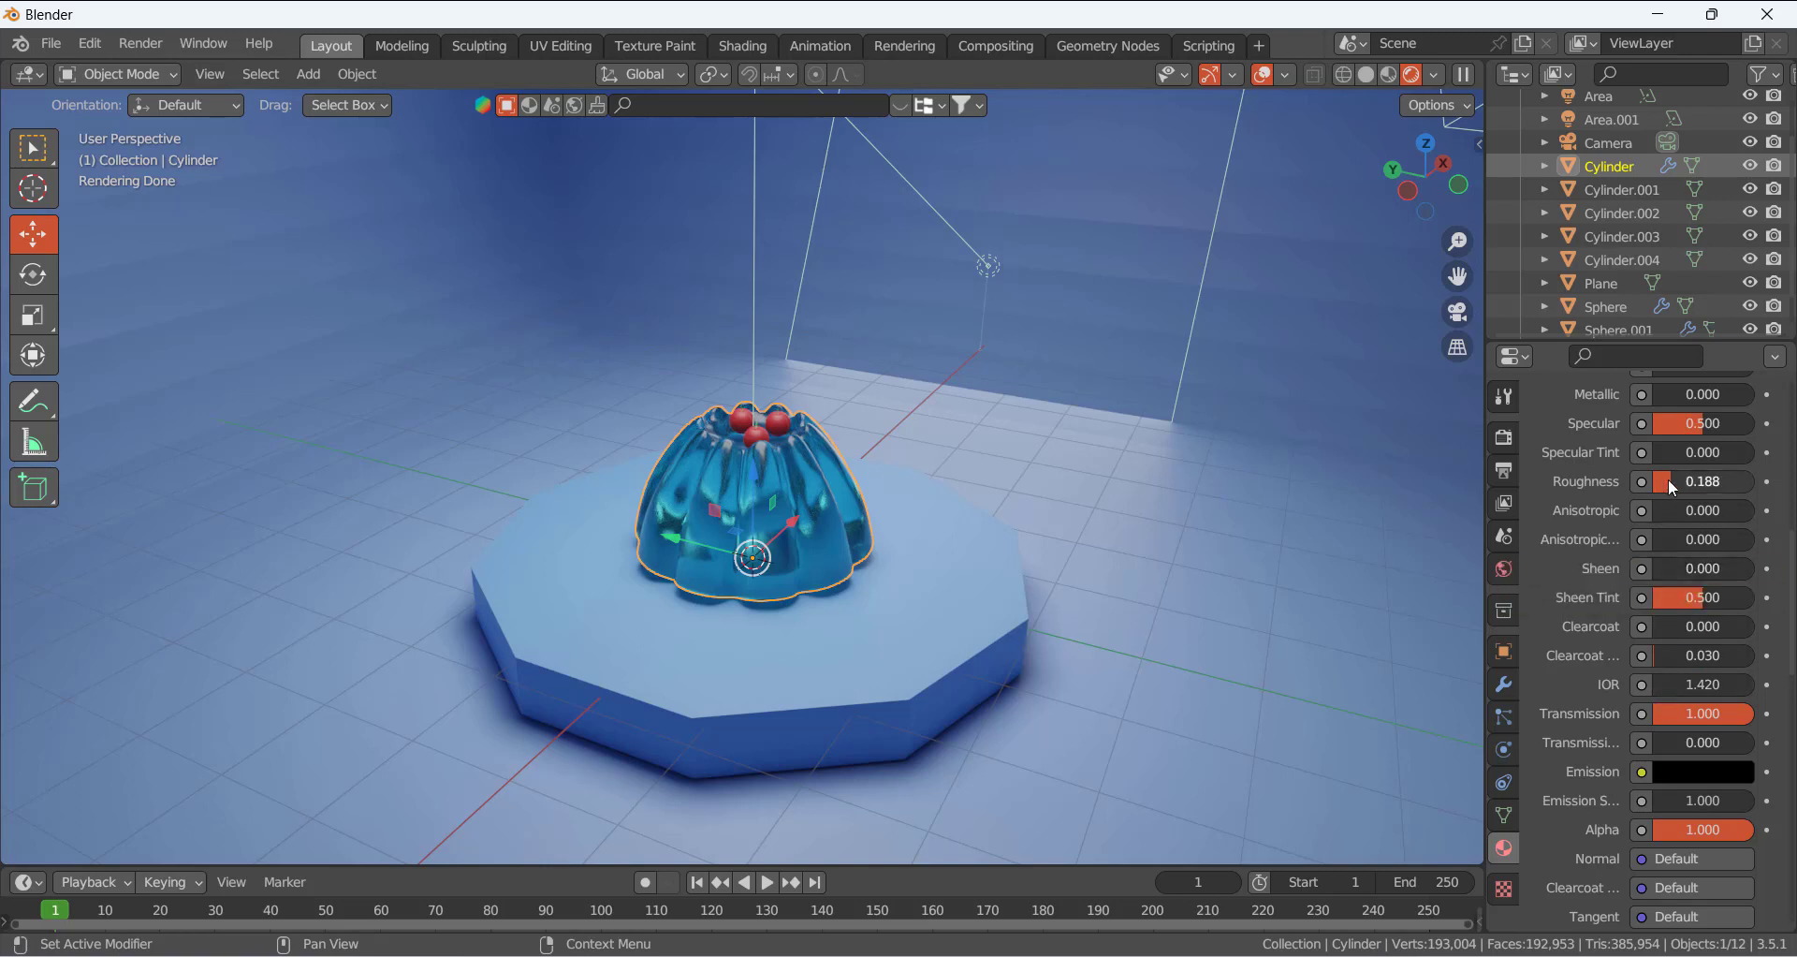
mouse_move(1668, 480)
mouse_down()
mouse_move(1709, 481)
mouse_move(1675, 482)
mouse_up()
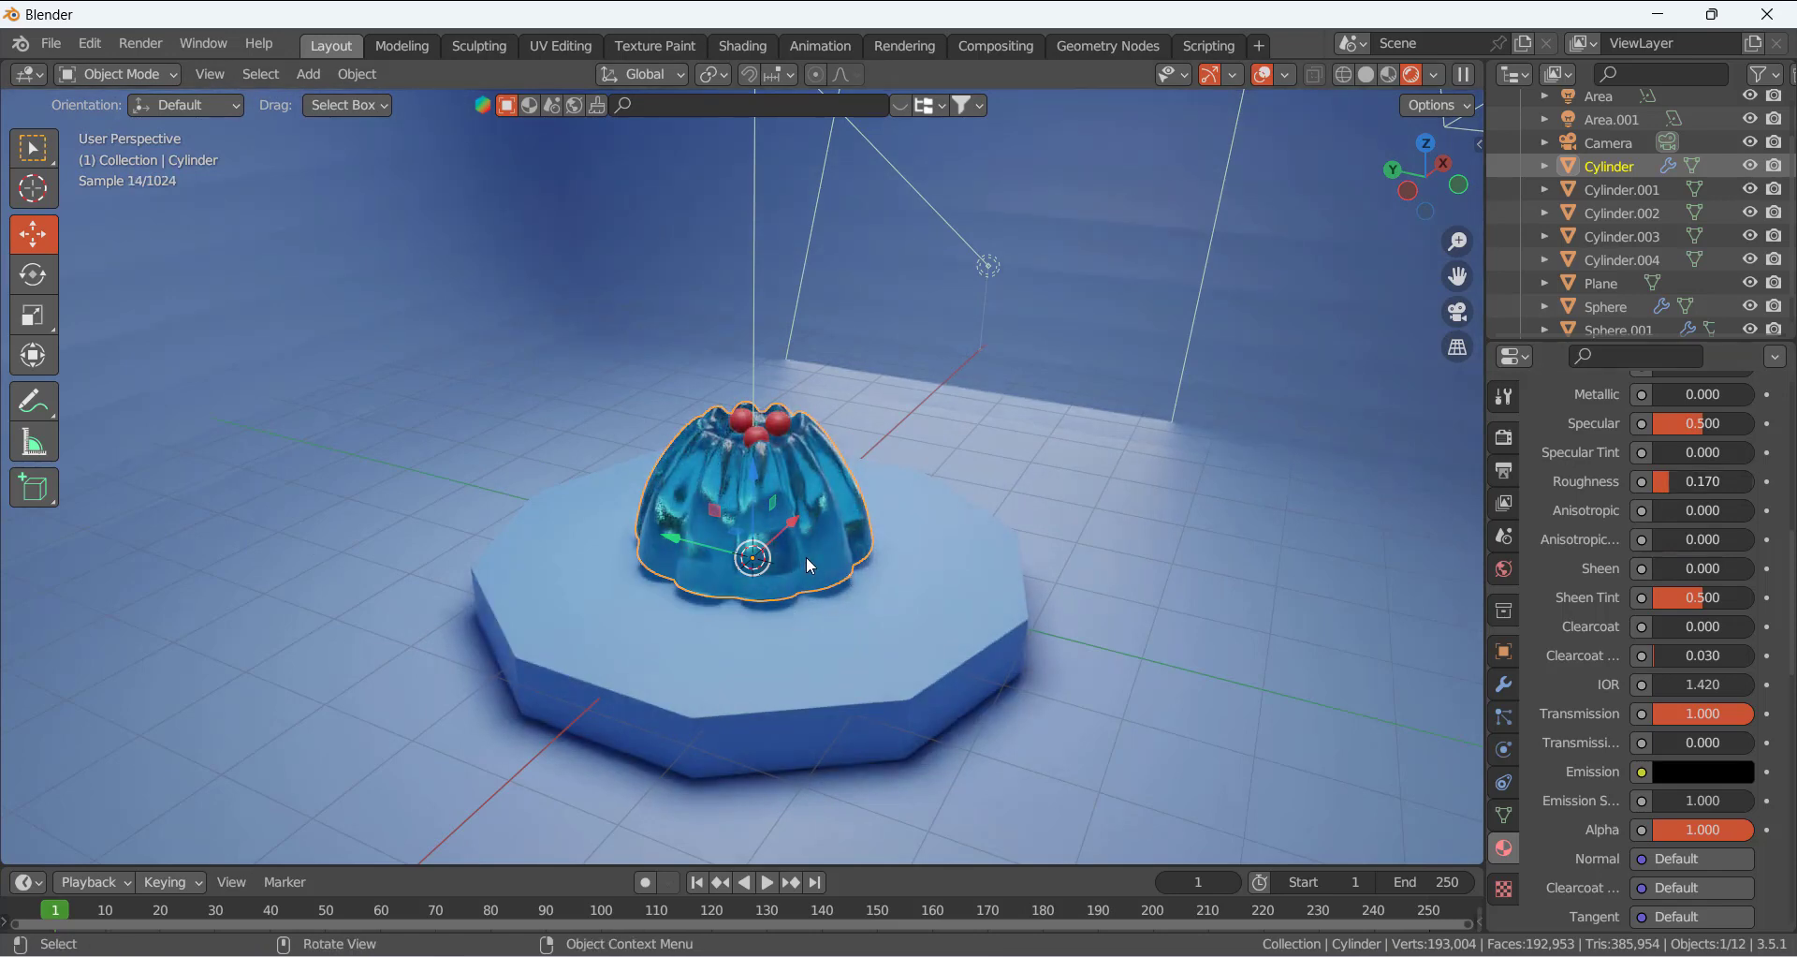